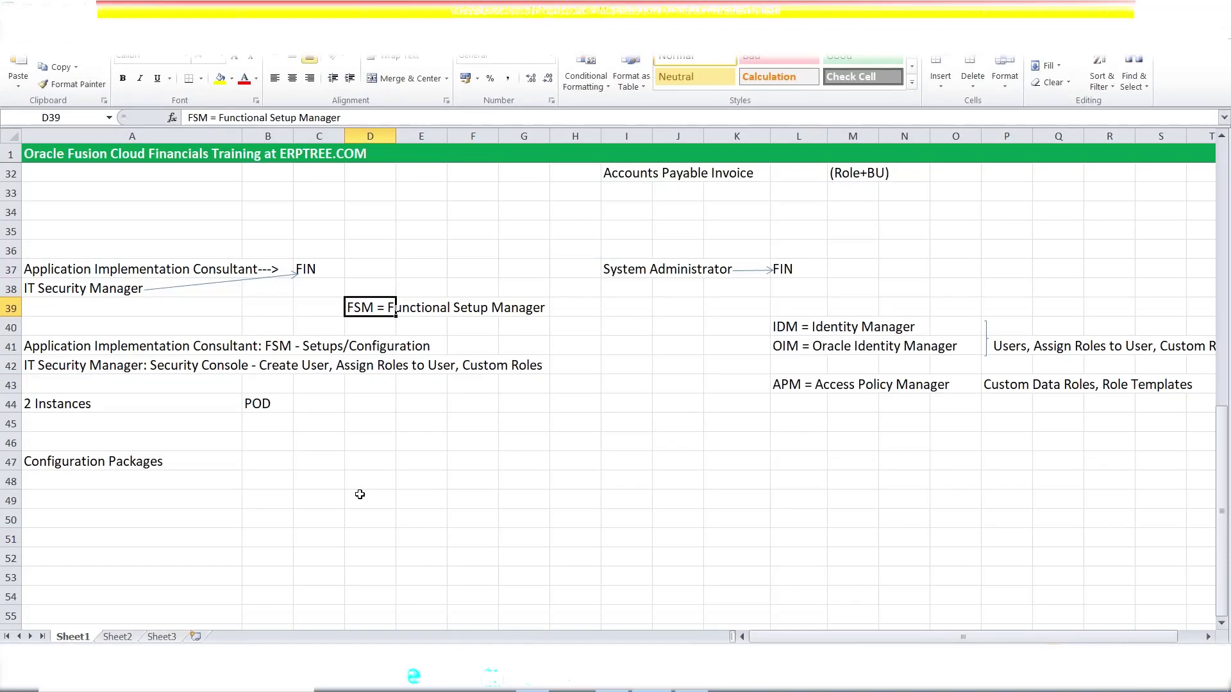
- Enter the note 'Create User: Intel' in cell A50 beneath the Configuration Packages notes
{"action": "scroll", "coordinate": [359, 494], "scroll_direction": "down", "scroll_amount": 2}
{"action": "left_click", "coordinate": [101, 397]}
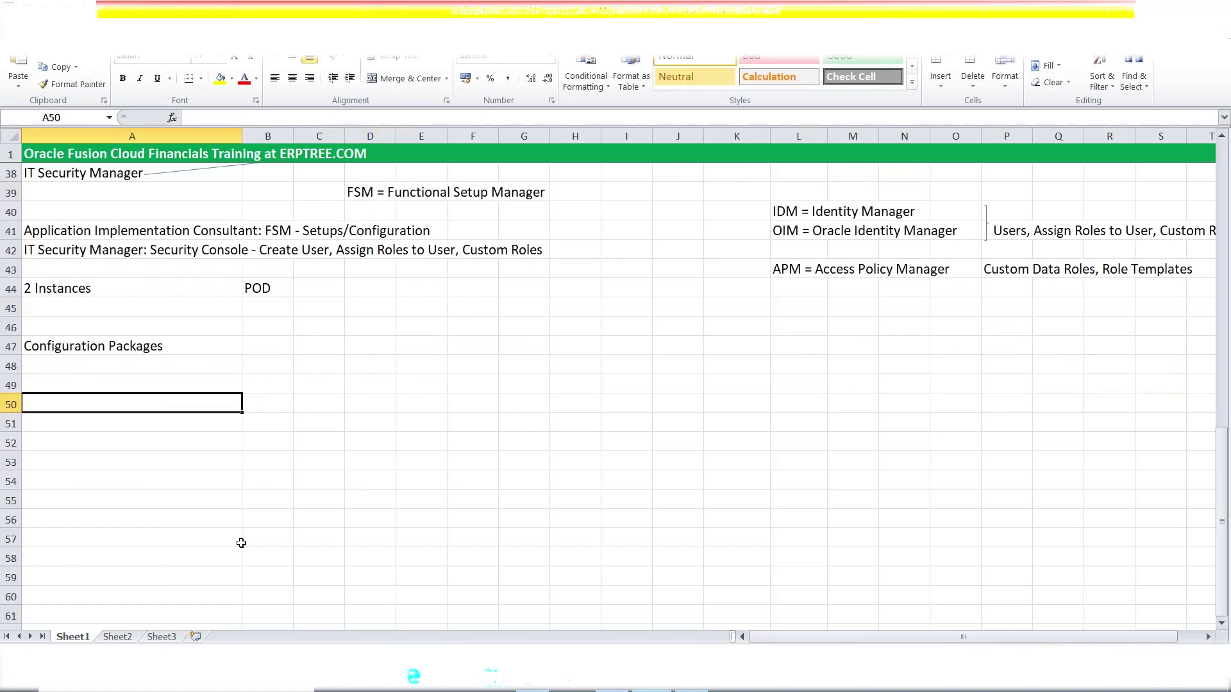
{"action": "type", "text": "Create User"}
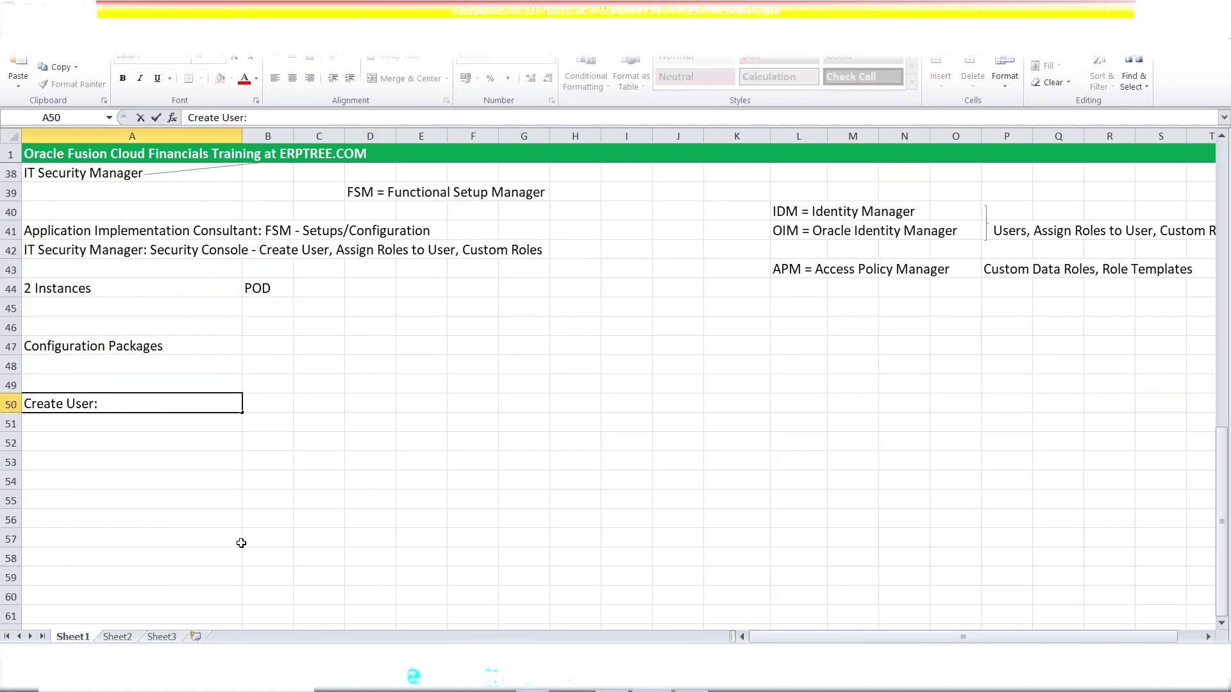
{"action": "type", "text": ": Intel"}
{"action": "left_click", "coordinate": [117, 429]}
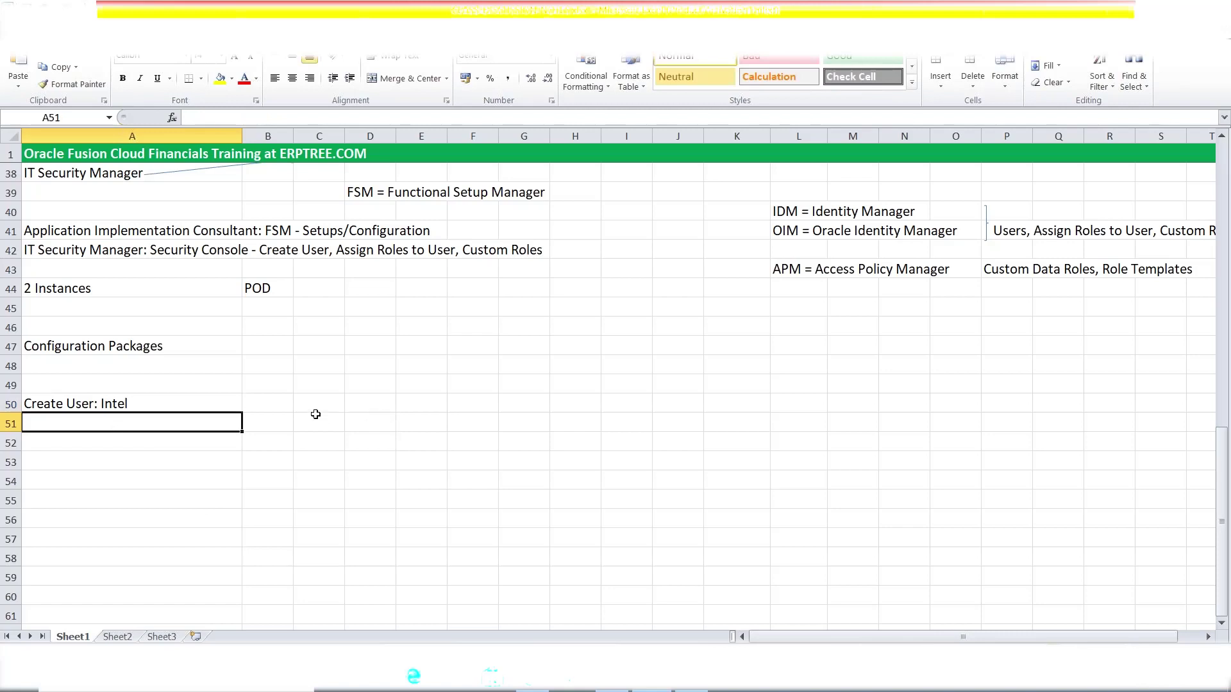
{"action": "left_click", "coordinate": [151, 402]}
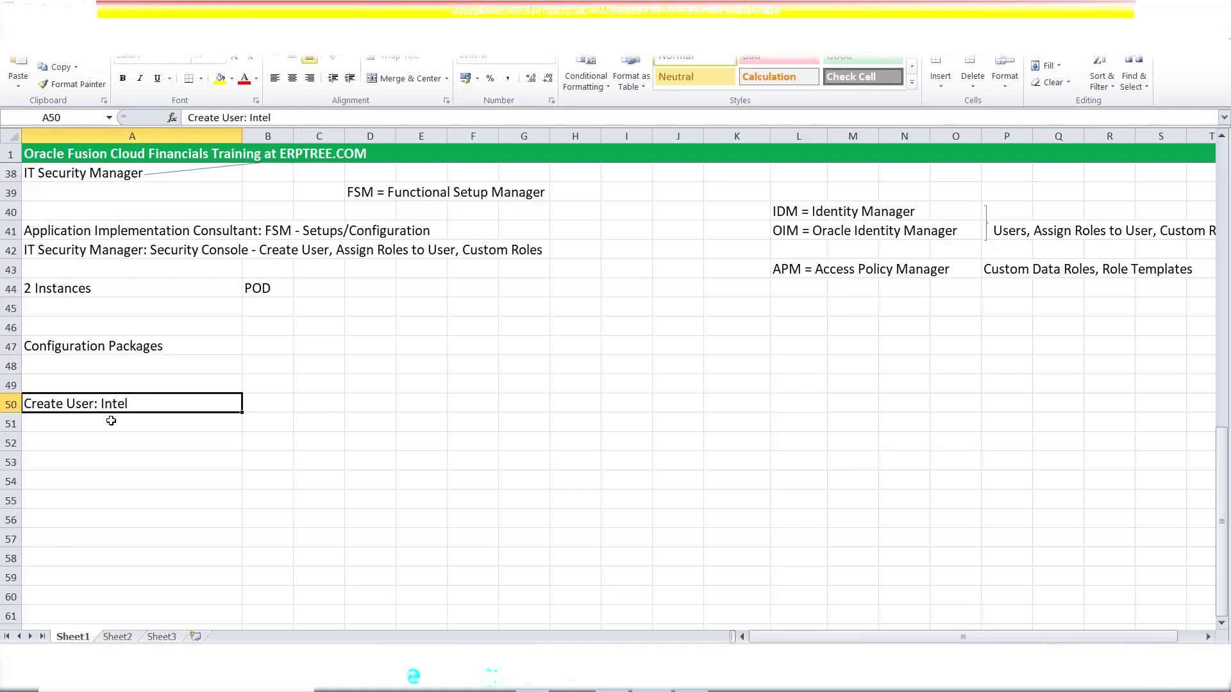
- Record the sign-in user name in cell D50
{"action": "left_click", "coordinate": [362, 409]}
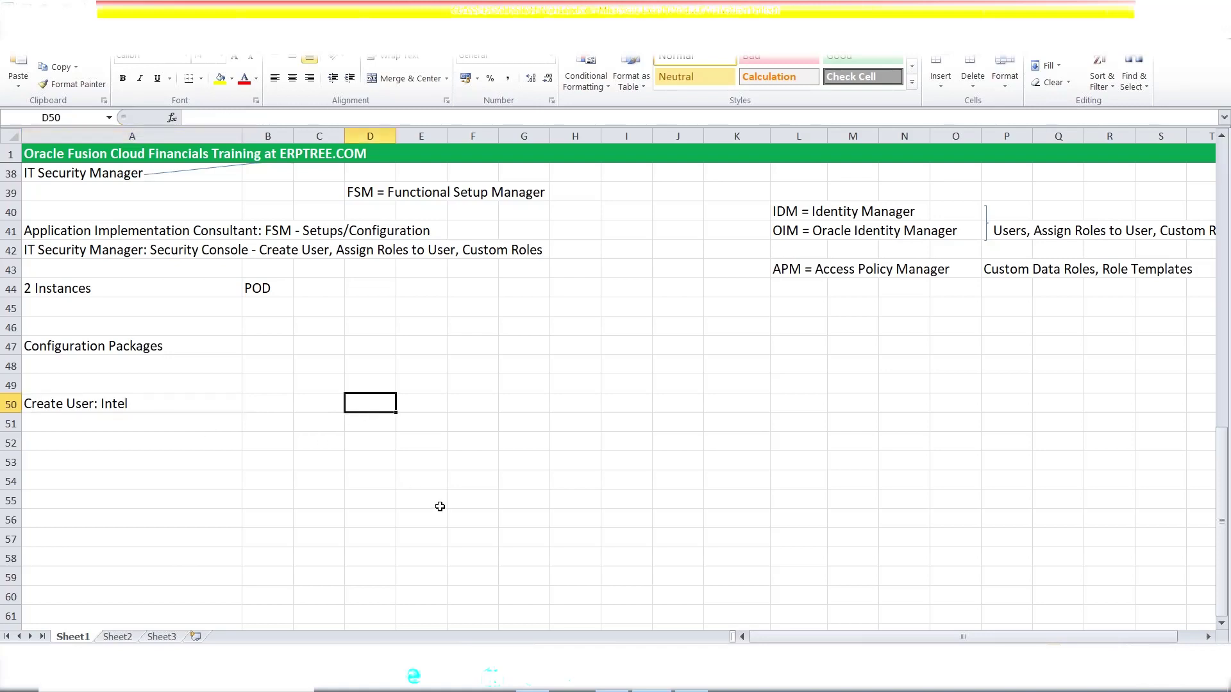
{"action": "type", "text": "ERPTREE"}
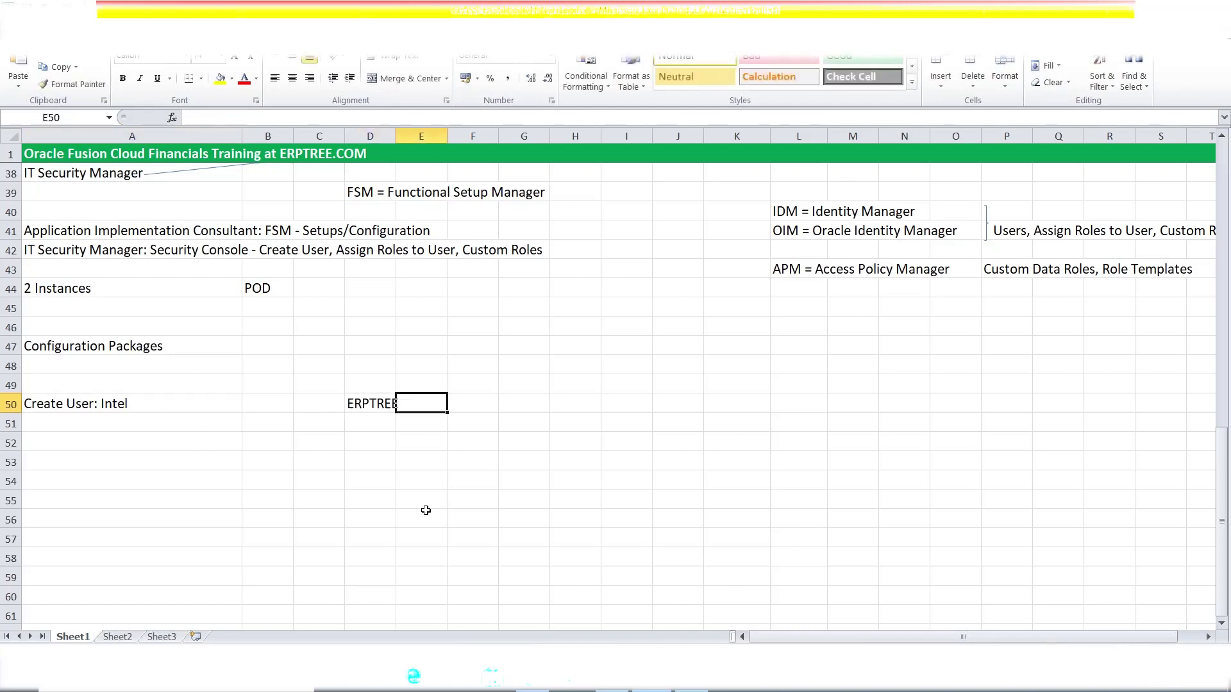
{"action": "left_click", "coordinate": [377, 404]}
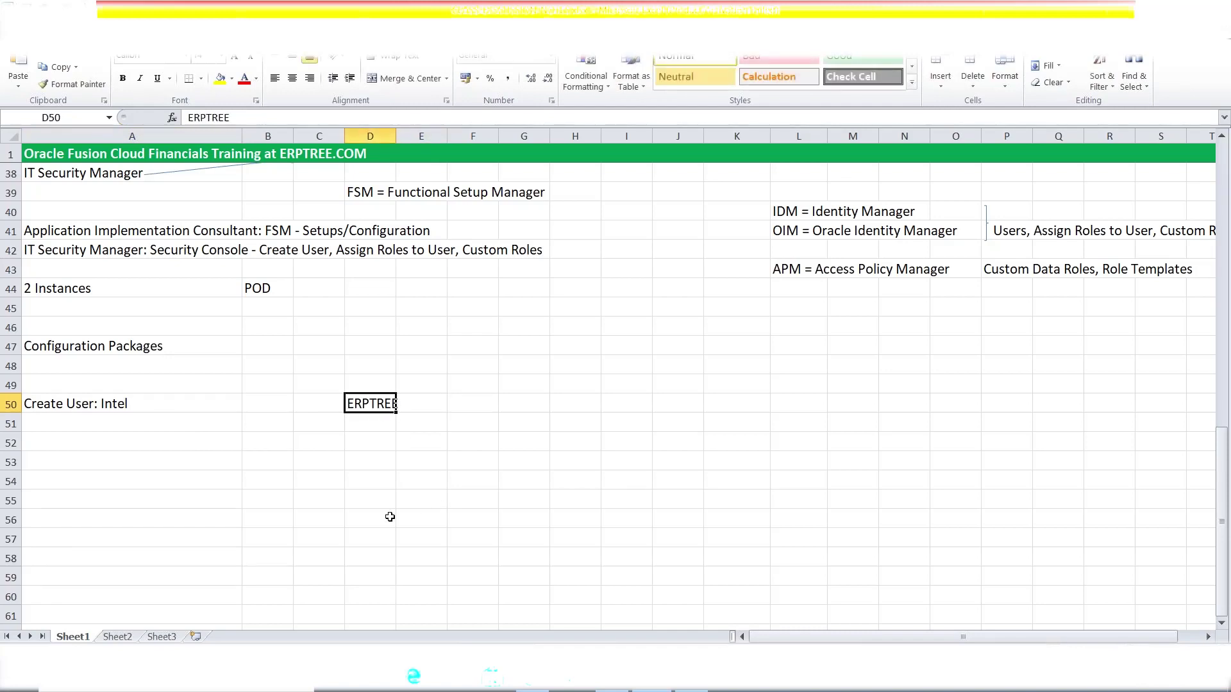
{"action": "left_click", "coordinate": [99, 396]}
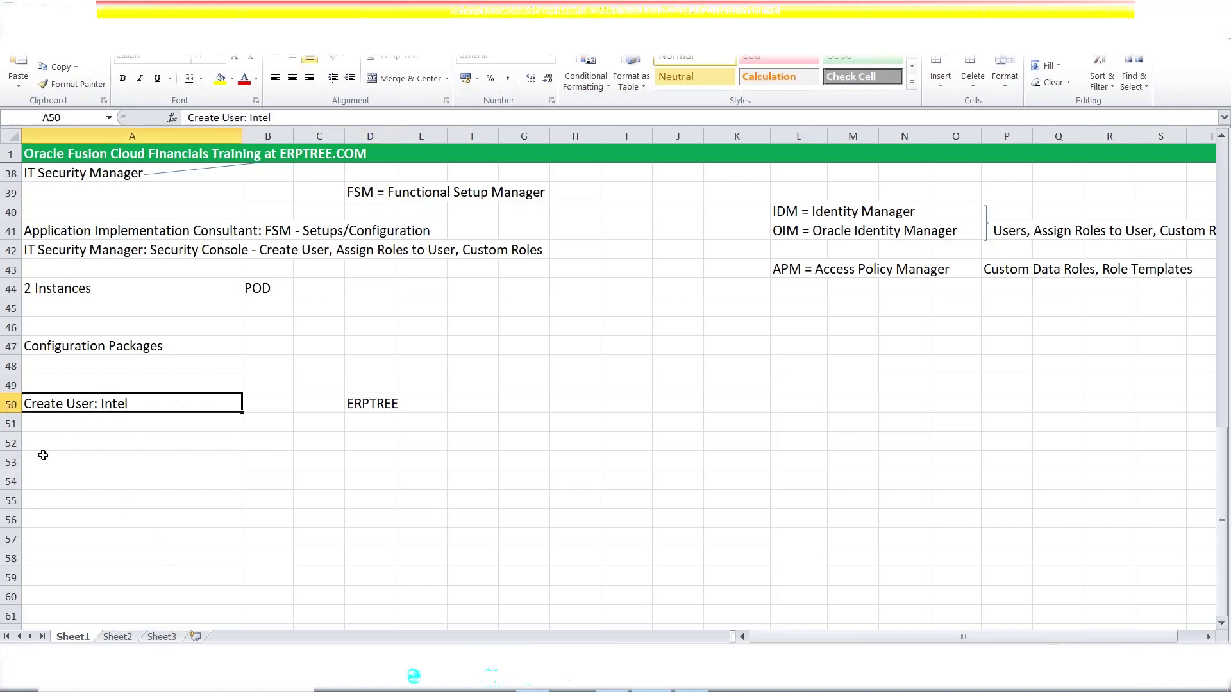
- List 'Application Implementation Consultant' and 'IT Security Manager' in A51:A52, fixing a typo, and bold A50
{"action": "left_click", "coordinate": [44, 426]}
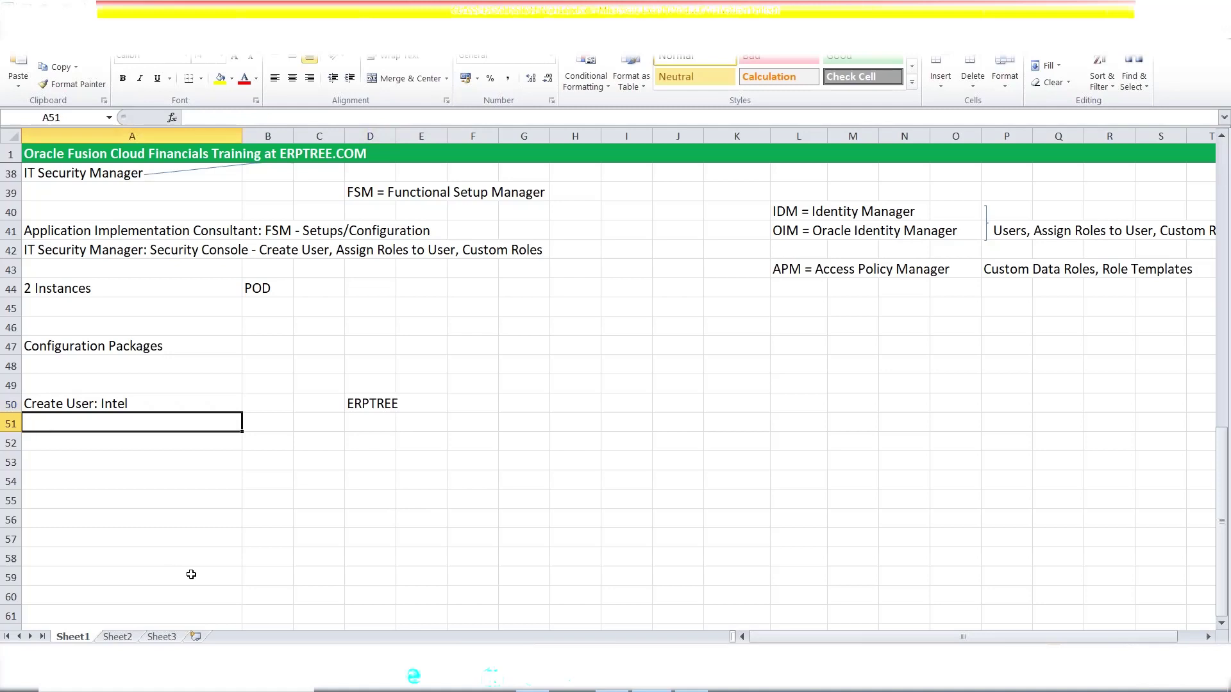
{"action": "type", "text": "Application Implementation Consultant"}
{"action": "key", "text": "Return"}
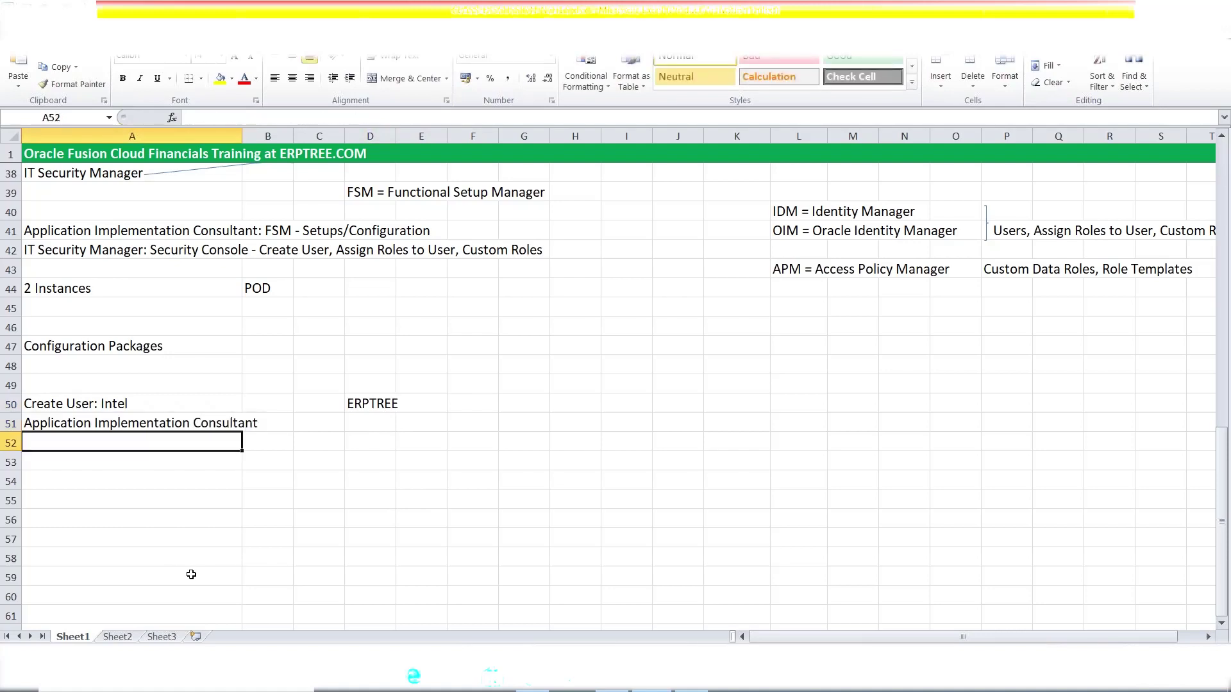
{"action": "type", "text": "IT"}
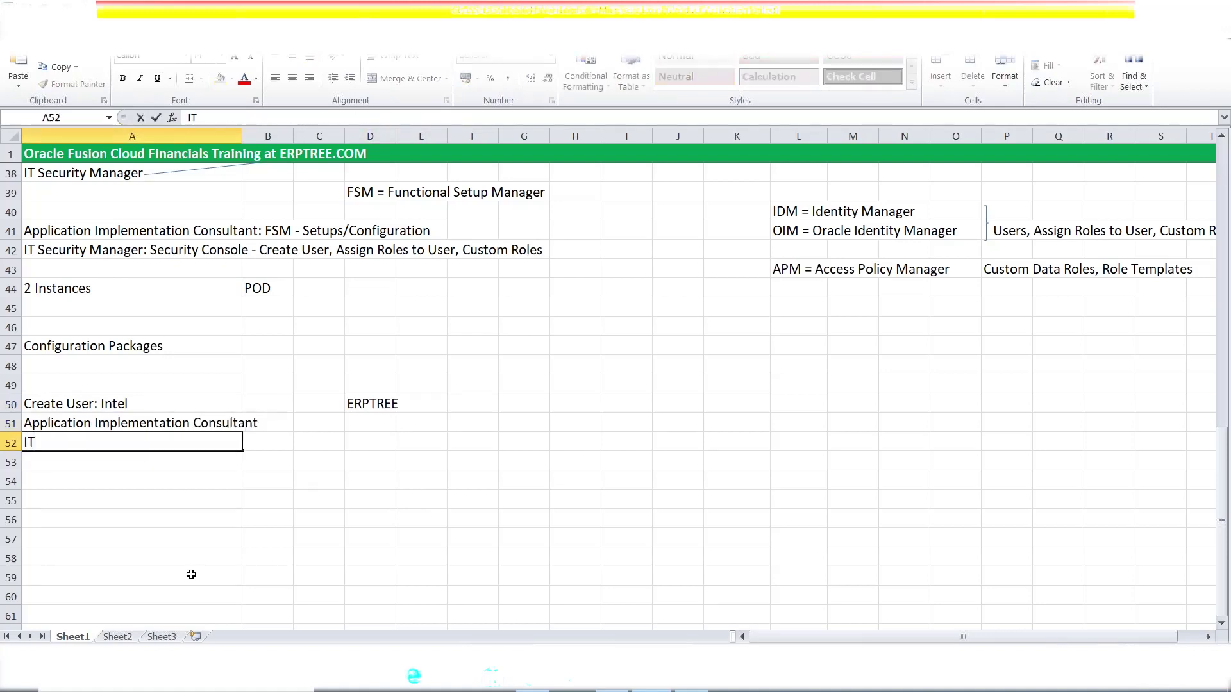
{"action": "type", "text": " Security Managear"}
{"action": "key", "text": "Tab"}
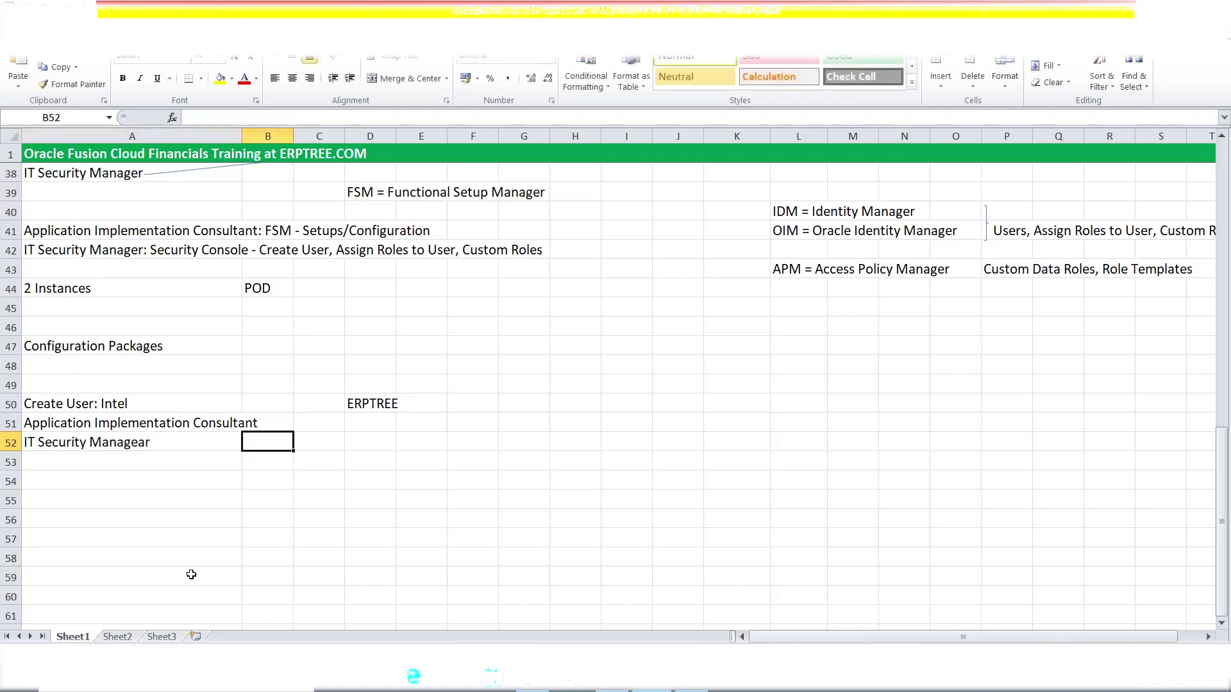
{"action": "double_click", "coordinate": [173, 443]}
{"action": "key", "text": "BackSpace"}
{"action": "key", "text": "BackSpace"}
{"action": "type", "text": "r"}
{"action": "key", "text": "Tab"}
{"action": "left_click", "coordinate": [93, 407]}
{"action": "key", "text": "ctrl+b"}
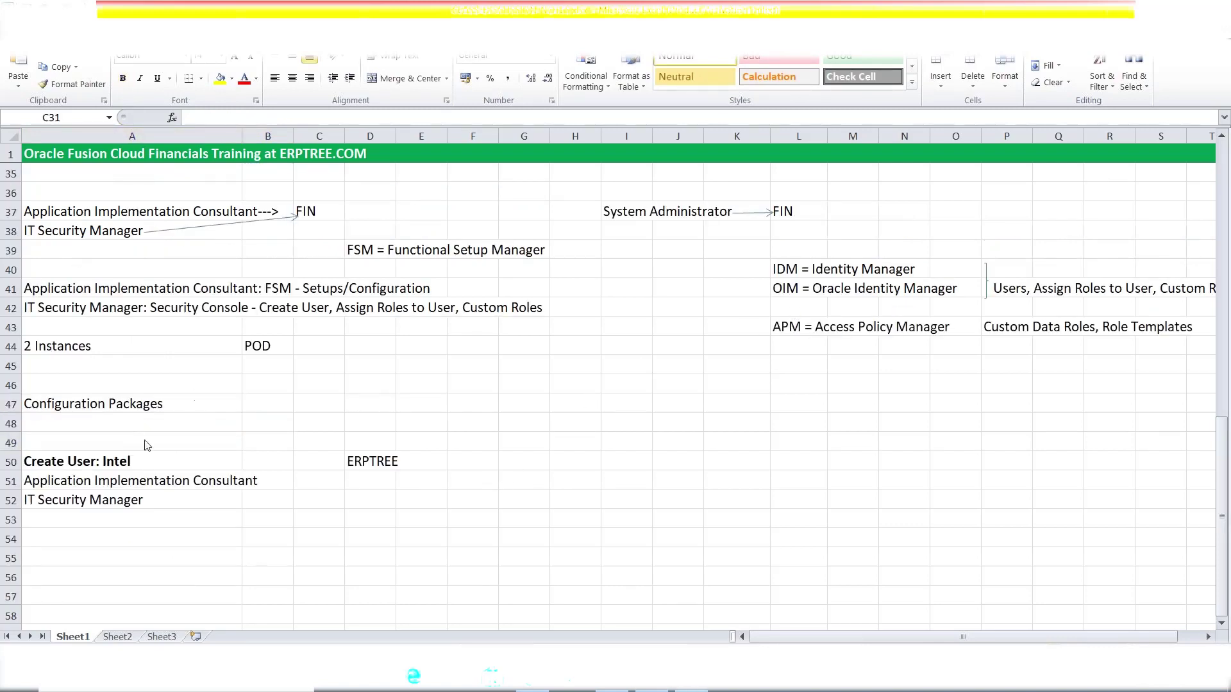
{"action": "left_click", "coordinate": [129, 461]}
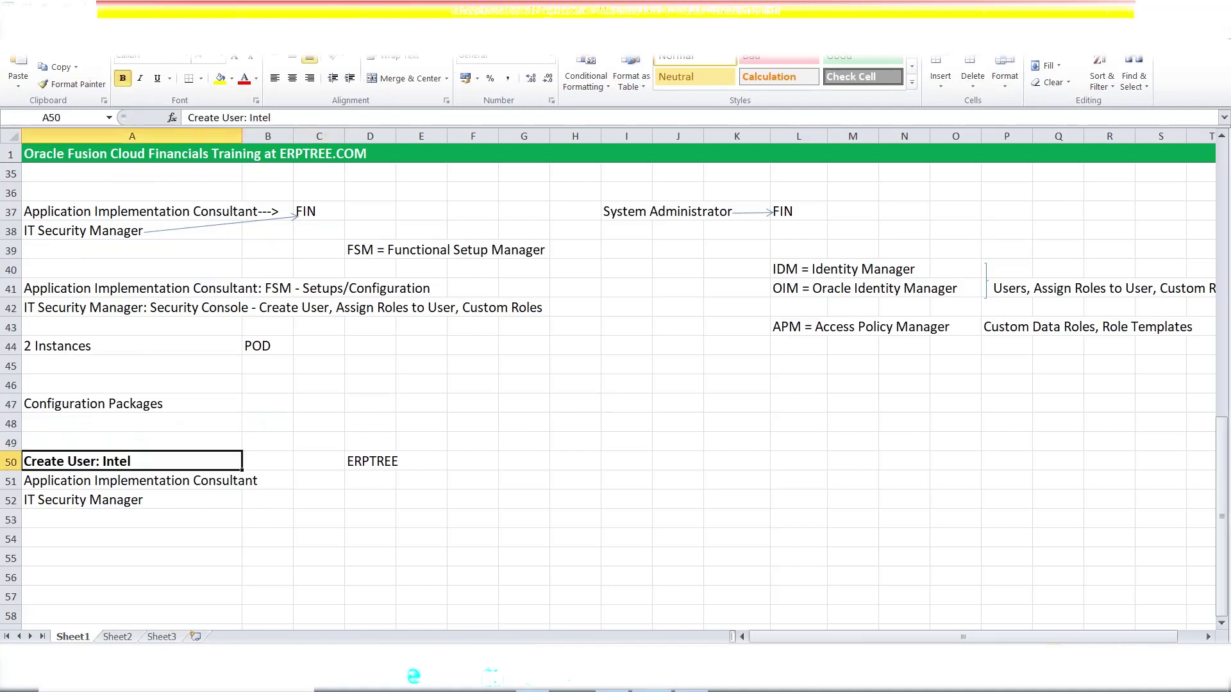
{"action": "left_click", "coordinate": [90, 486]}
{"action": "left_click", "coordinate": [89, 502]}
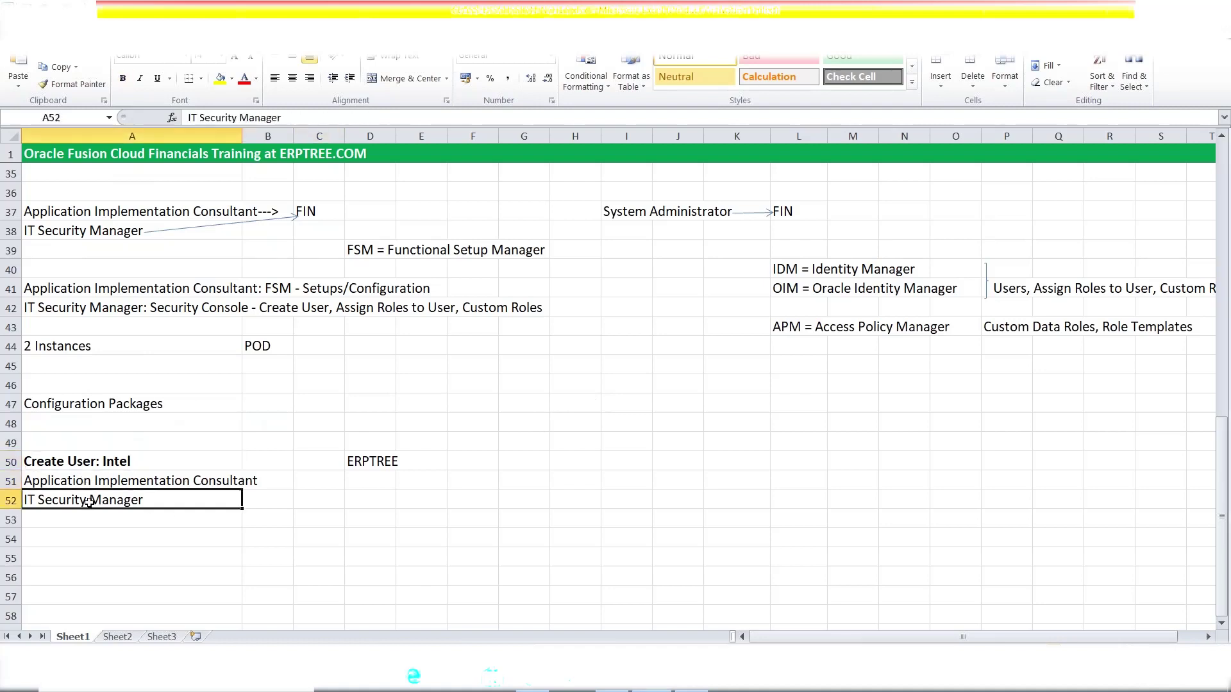
{"action": "left_click", "coordinate": [128, 481]}
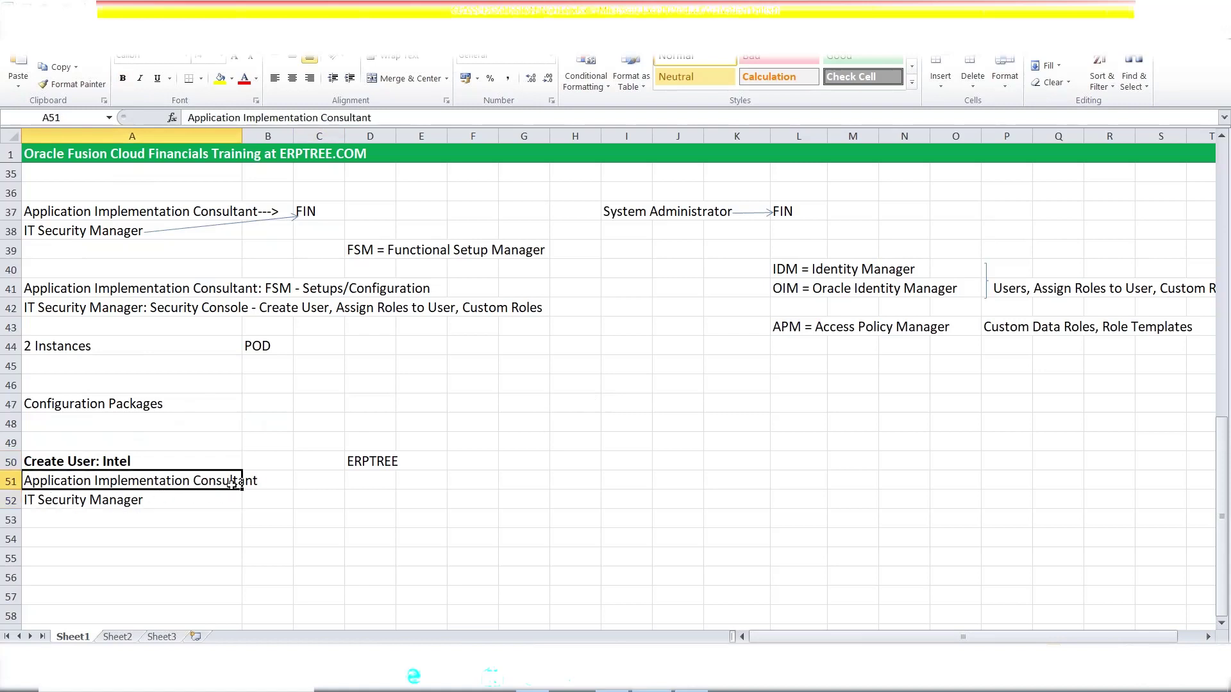
{"action": "left_click", "coordinate": [126, 502]}
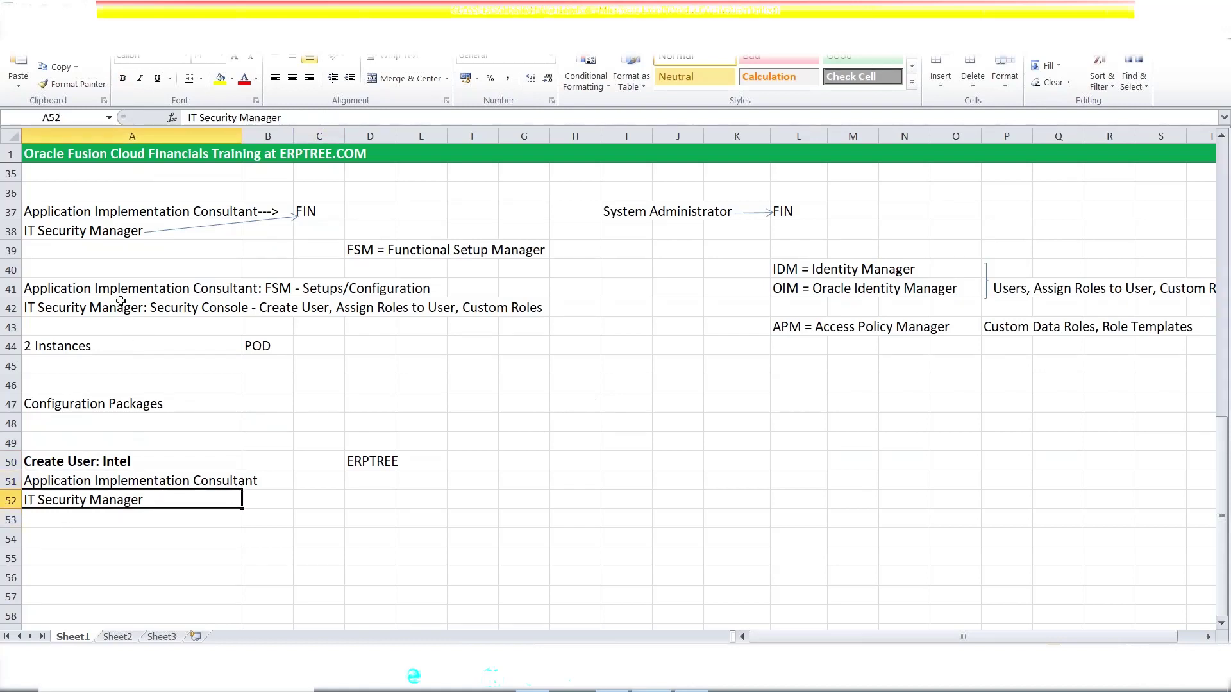
{"action": "left_click_drag", "start_coordinate": [117, 292], "coordinate": [116, 312]}
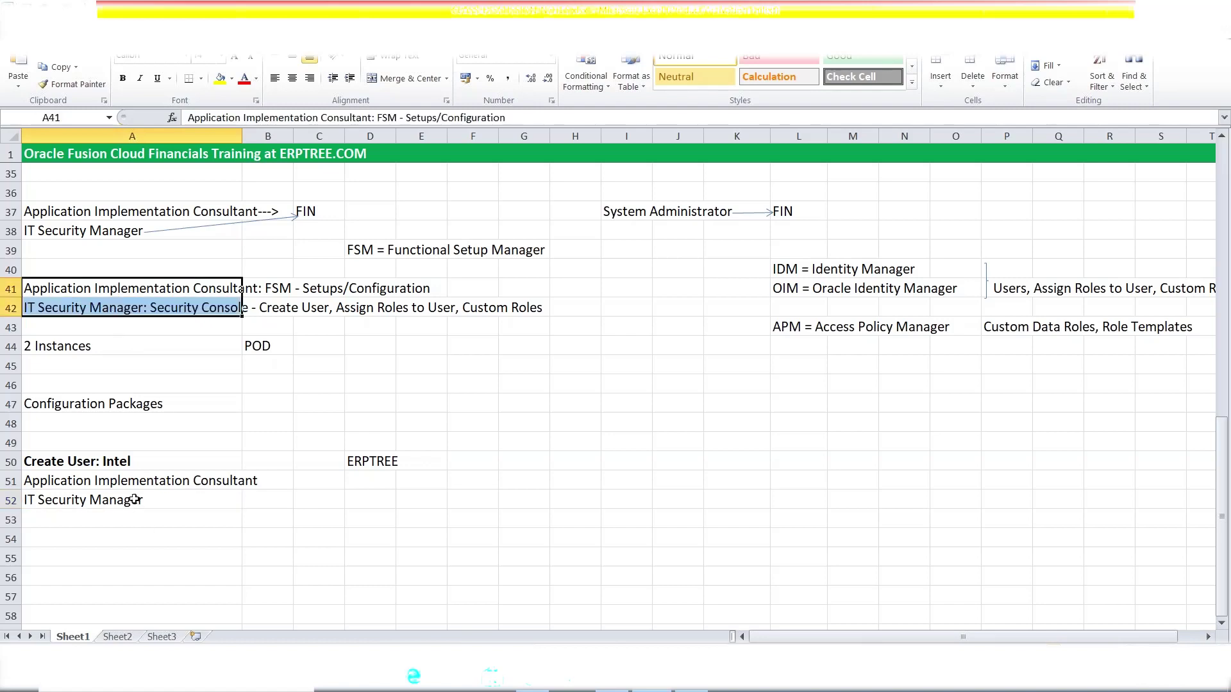
{"action": "left_click", "coordinate": [129, 475]}
{"action": "left_click", "coordinate": [127, 465]}
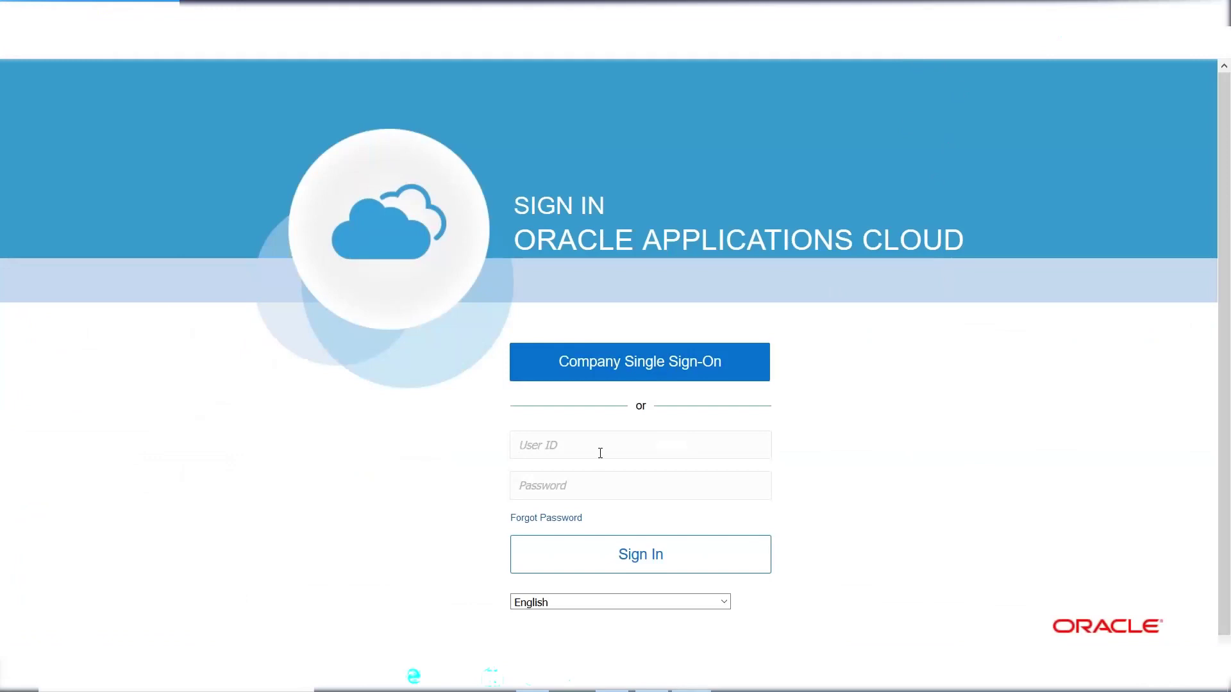
- Sign in to Oracle Fusion with the user ID and password, declining to save the login
{"action": "type", "text": "ERPTREE********"}
{"action": "left_click", "coordinate": [657, 551]}
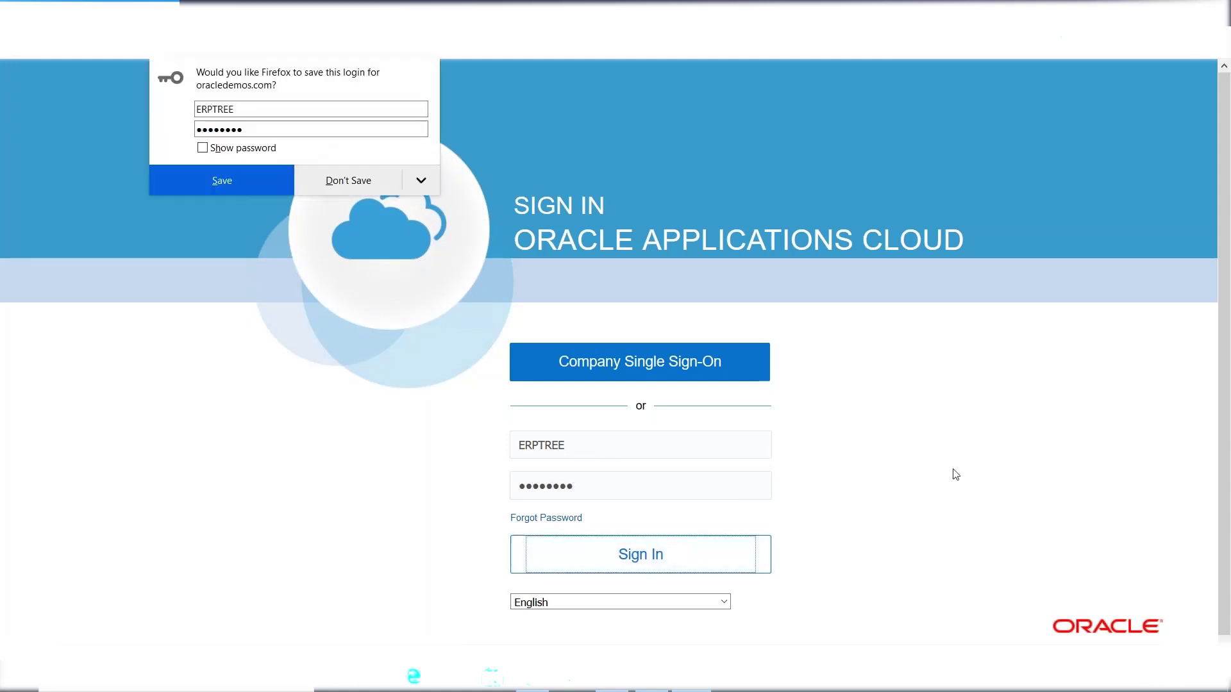
{"action": "left_click", "coordinate": [336, 185]}
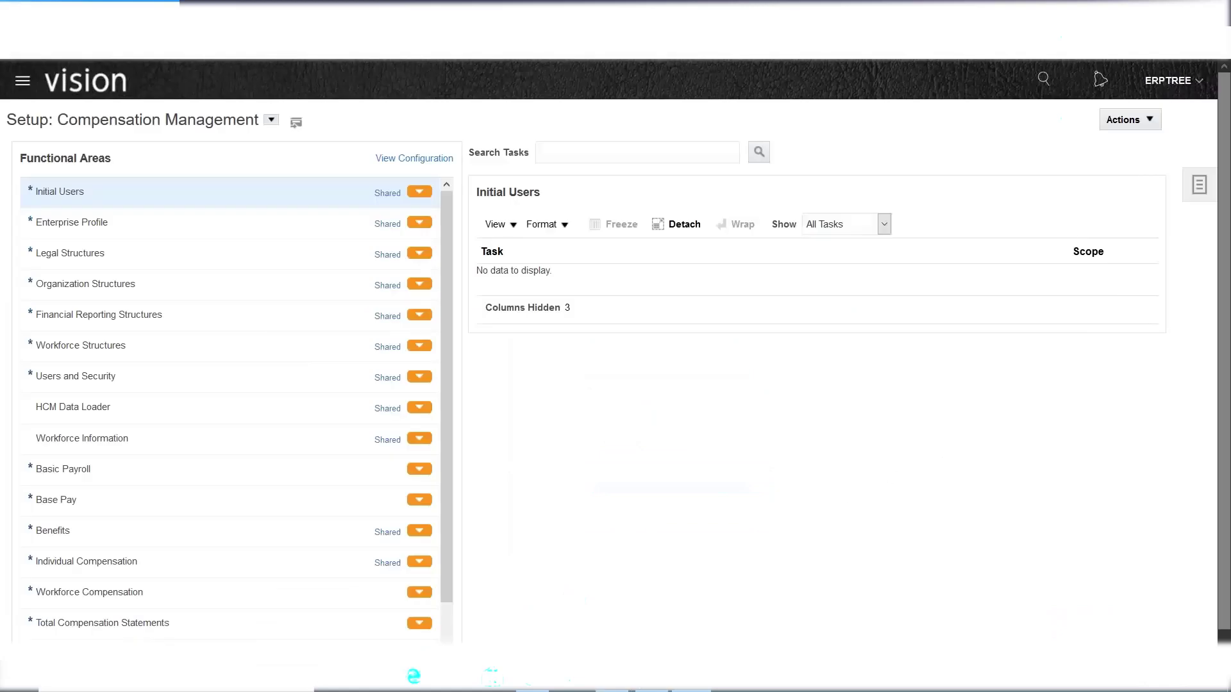
- Review the role notes in A51:A52 and the user name in D50 without changing them
{"action": "key", "text": "alt+Tab"}
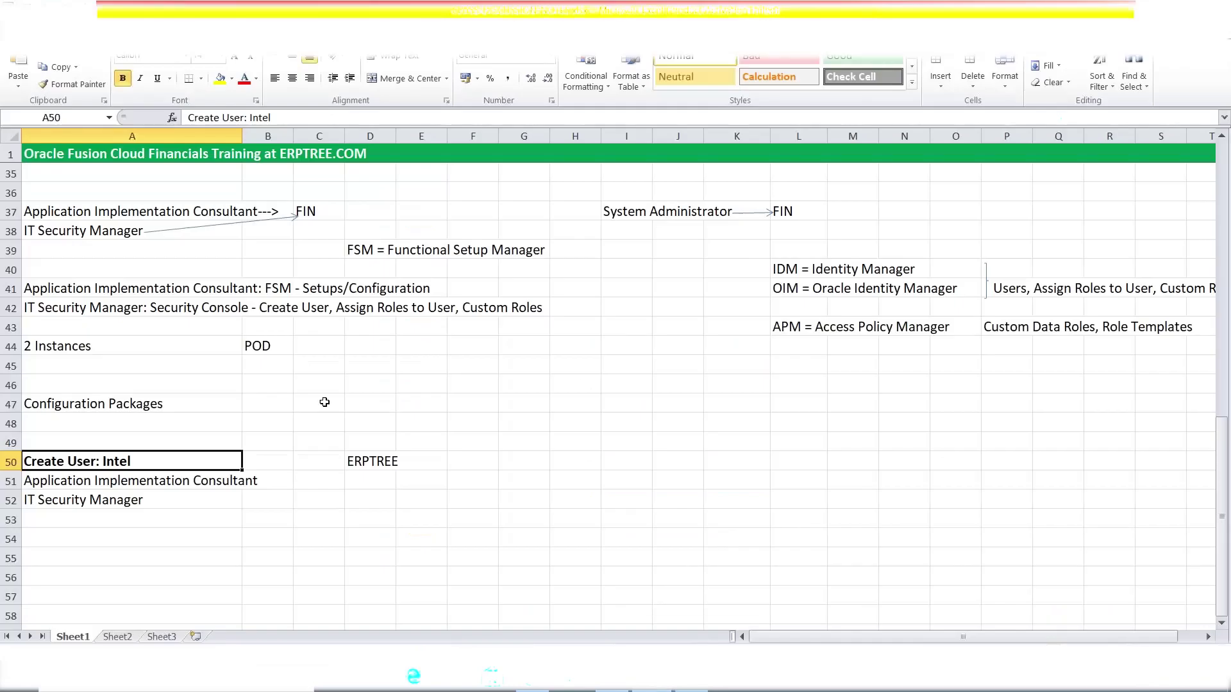
{"action": "left_click", "coordinate": [130, 482]}
{"action": "left_click_drag", "start_coordinate": [130, 482], "coordinate": [129, 499]}
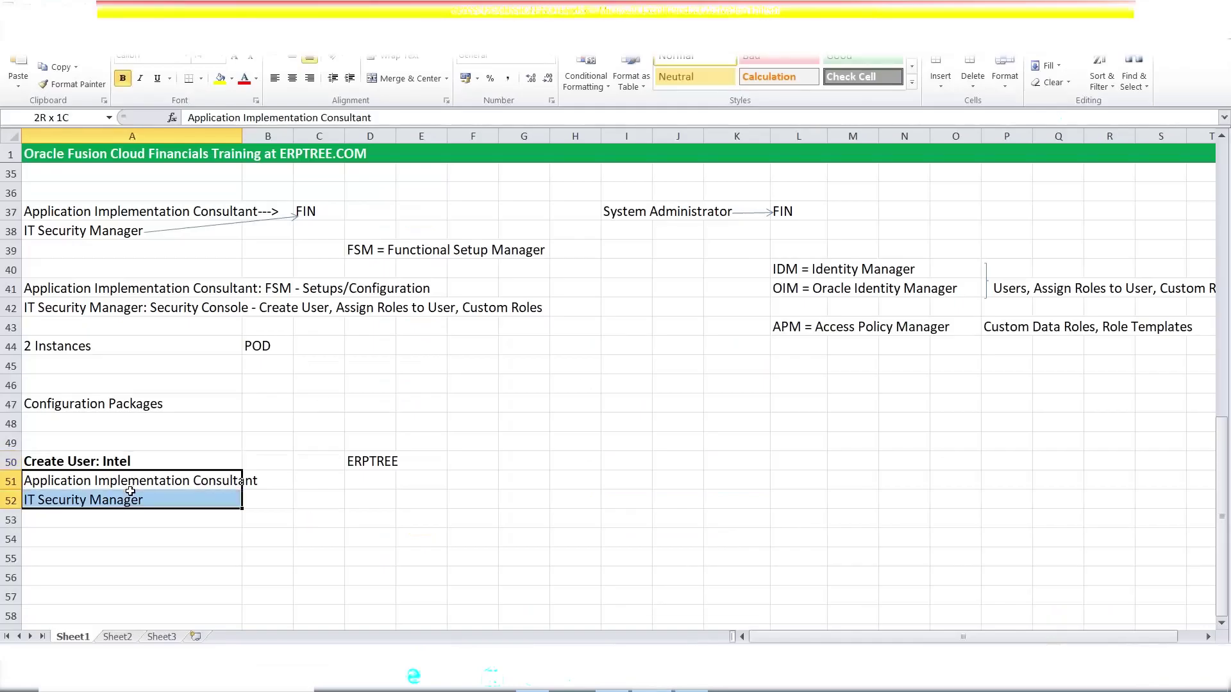
{"action": "left_click", "coordinate": [362, 463]}
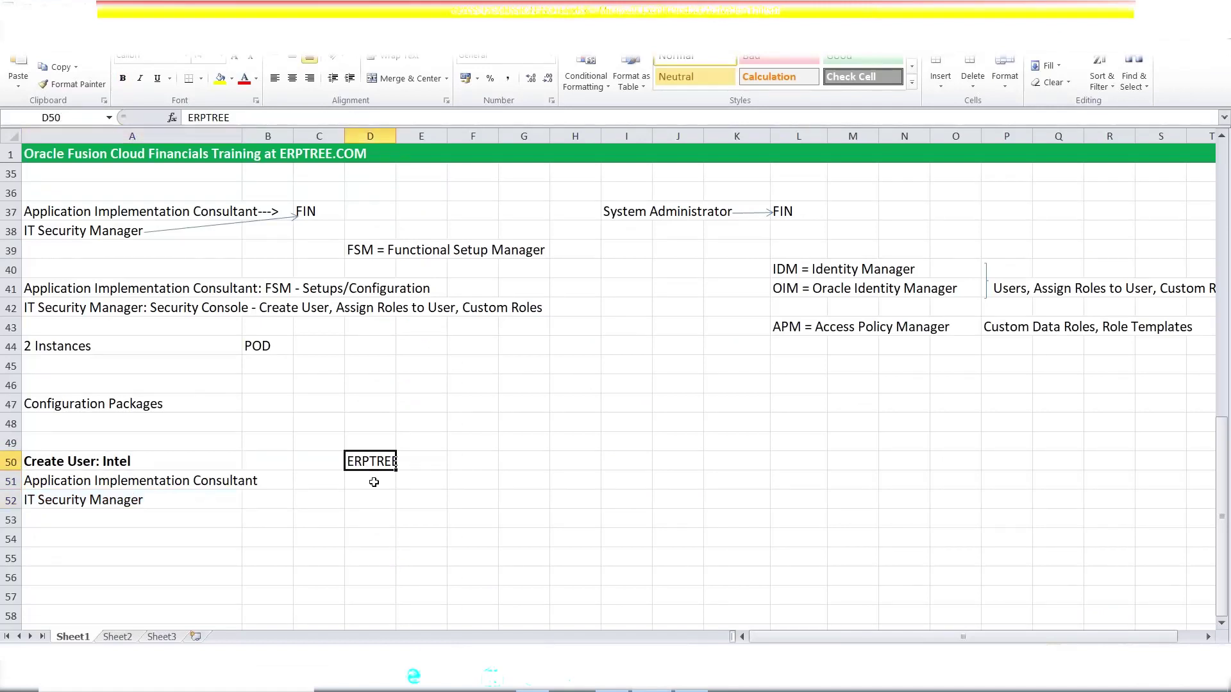
{"action": "left_click_drag", "start_coordinate": [142, 481], "coordinate": [144, 498]}
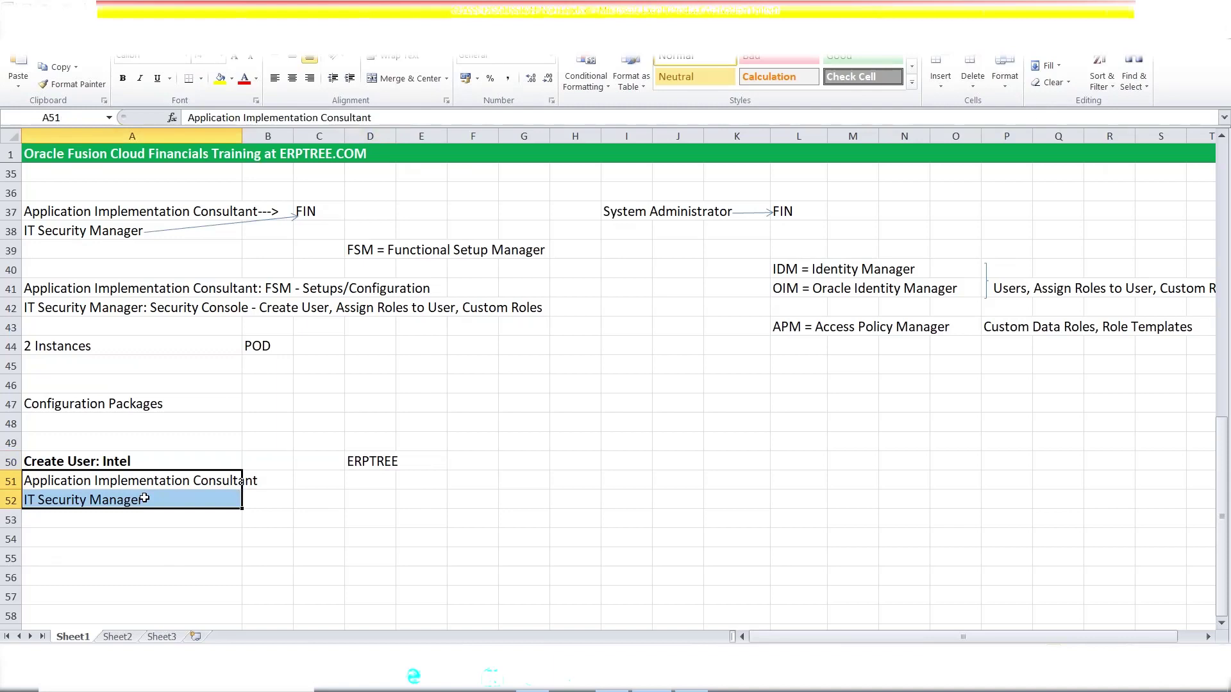
{"action": "left_click", "coordinate": [70, 500]}
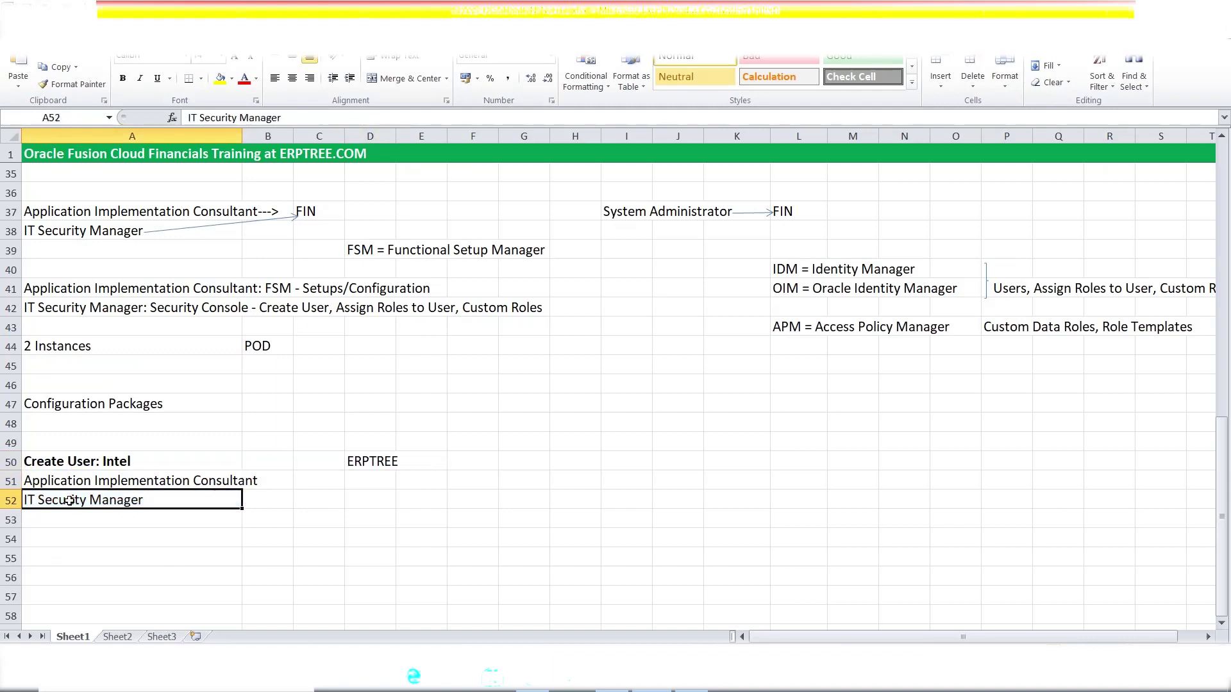
{"action": "left_click", "coordinate": [372, 462]}
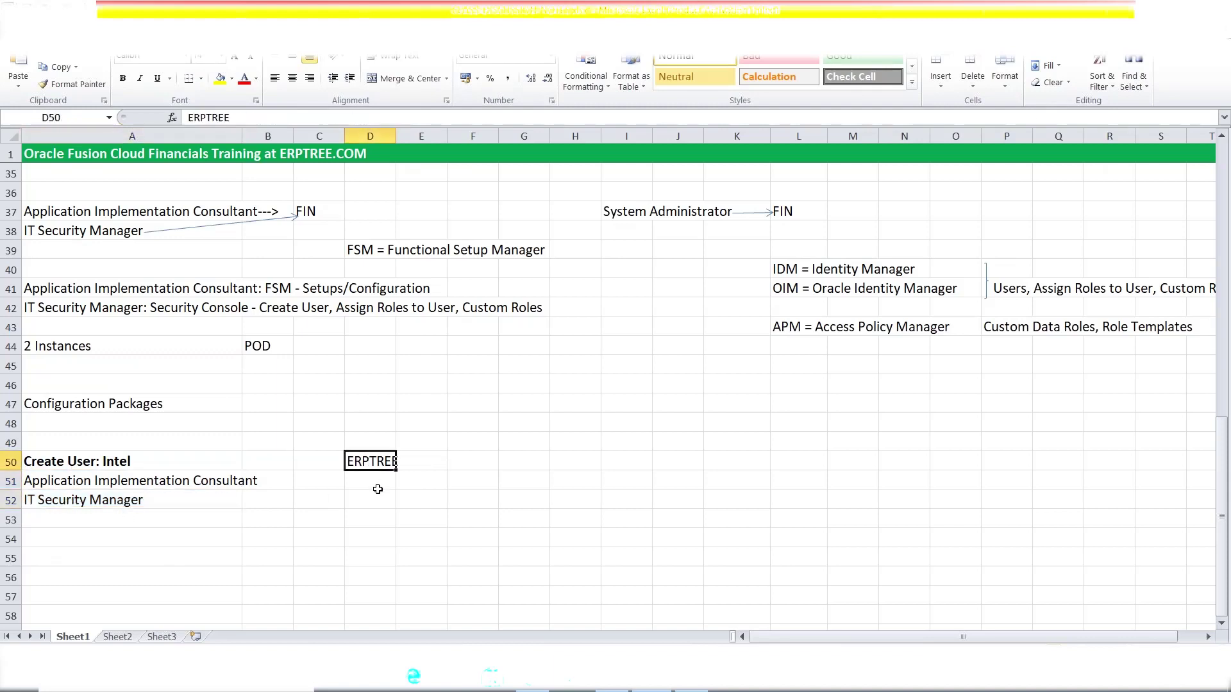
{"action": "left_click", "coordinate": [102, 499]}
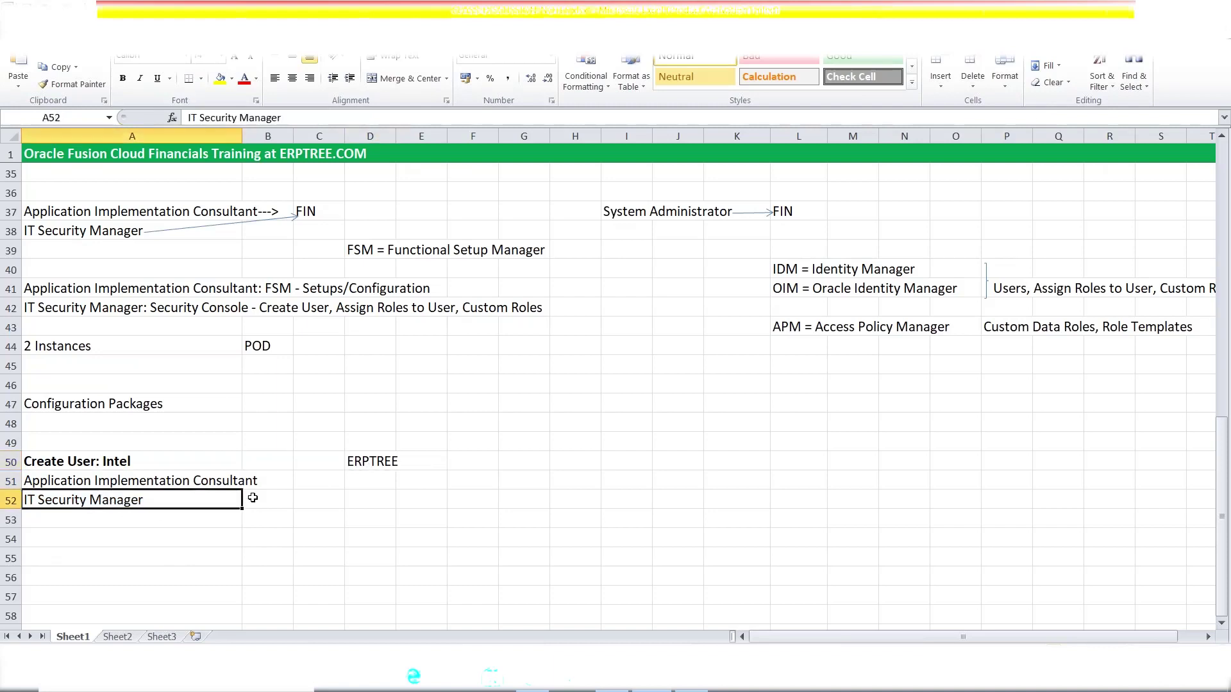
{"action": "left_click", "coordinate": [367, 467]}
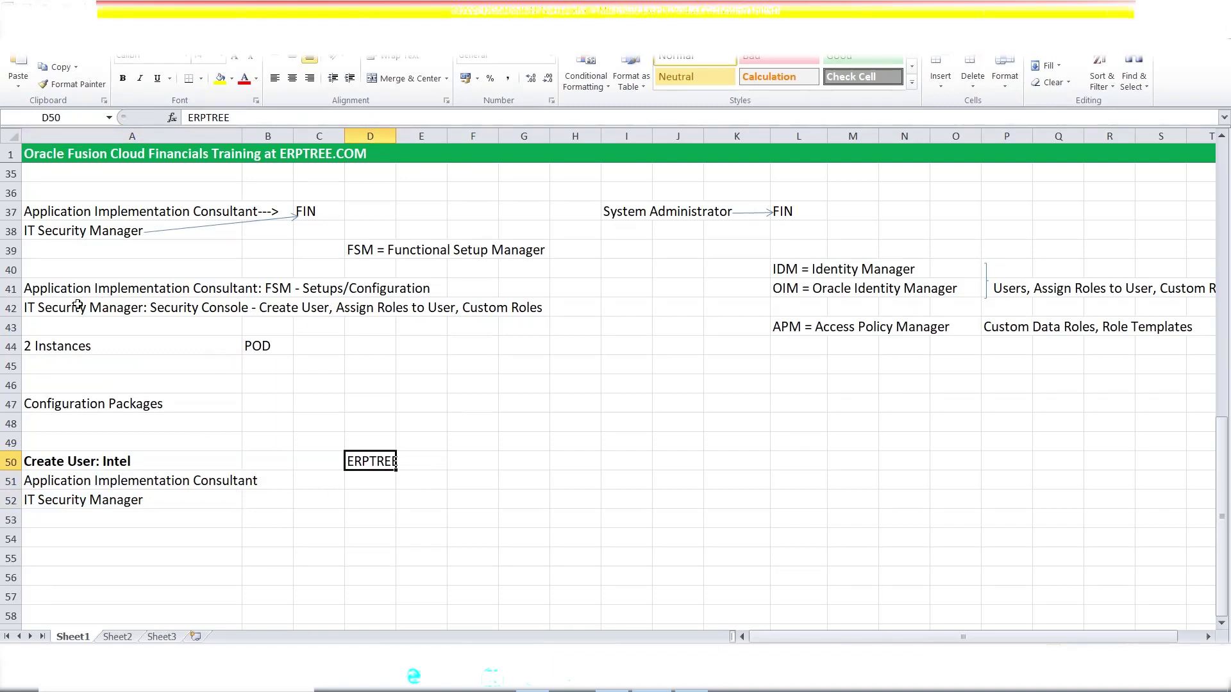
- Check the Security Console wording in the A42 note unchanged, then return to the Oracle setup page
{"action": "double_click", "coordinate": [27, 308]}
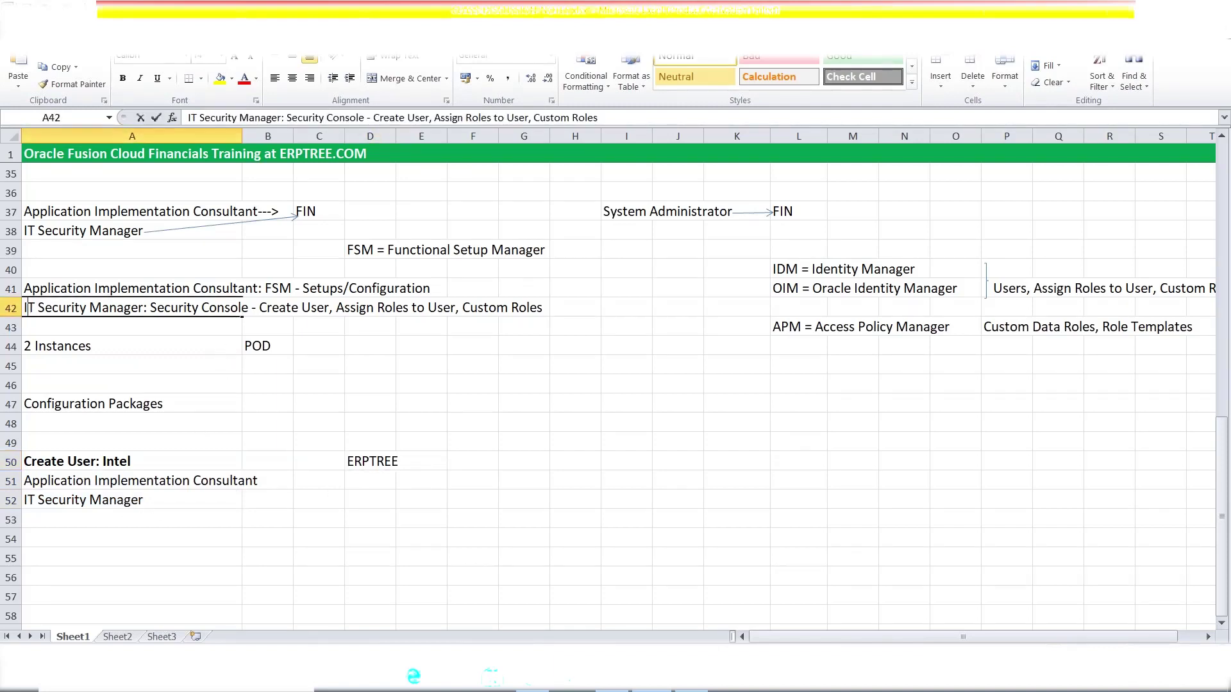
{"action": "left_click_drag", "start_coordinate": [153, 306], "coordinate": [312, 309]}
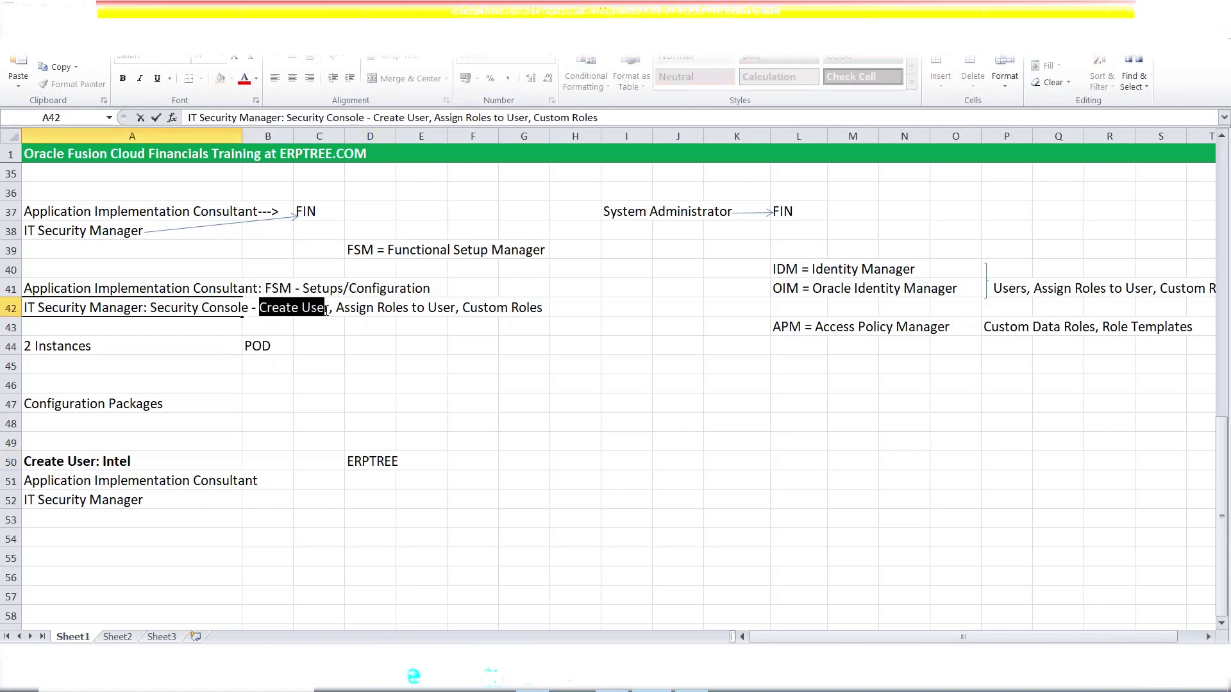
{"action": "left_click", "coordinate": [425, 498]}
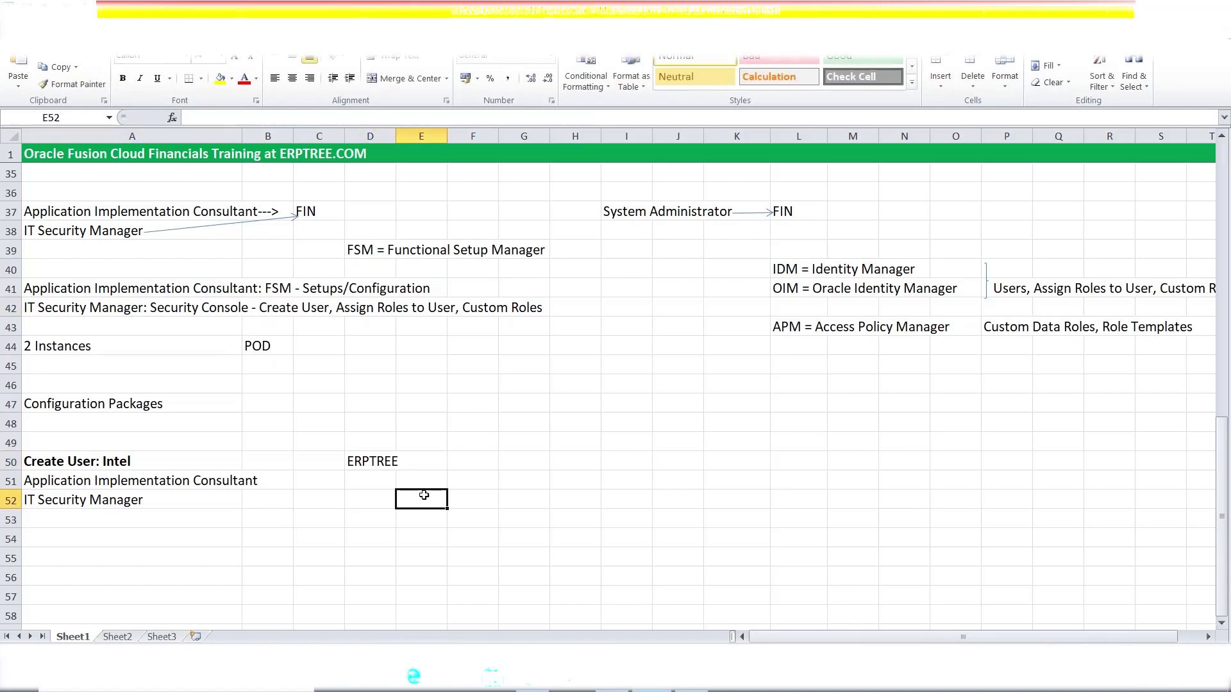
{"action": "left_click", "coordinate": [385, 462]}
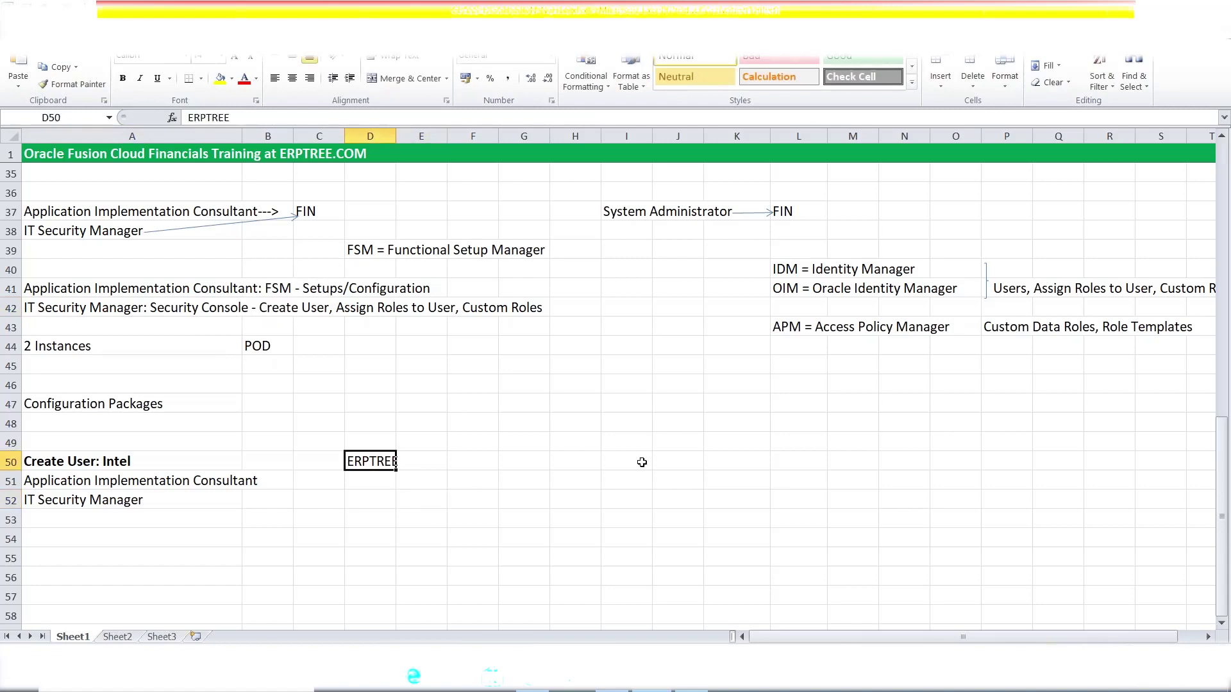
{"action": "left_click", "coordinate": [691, 679]}
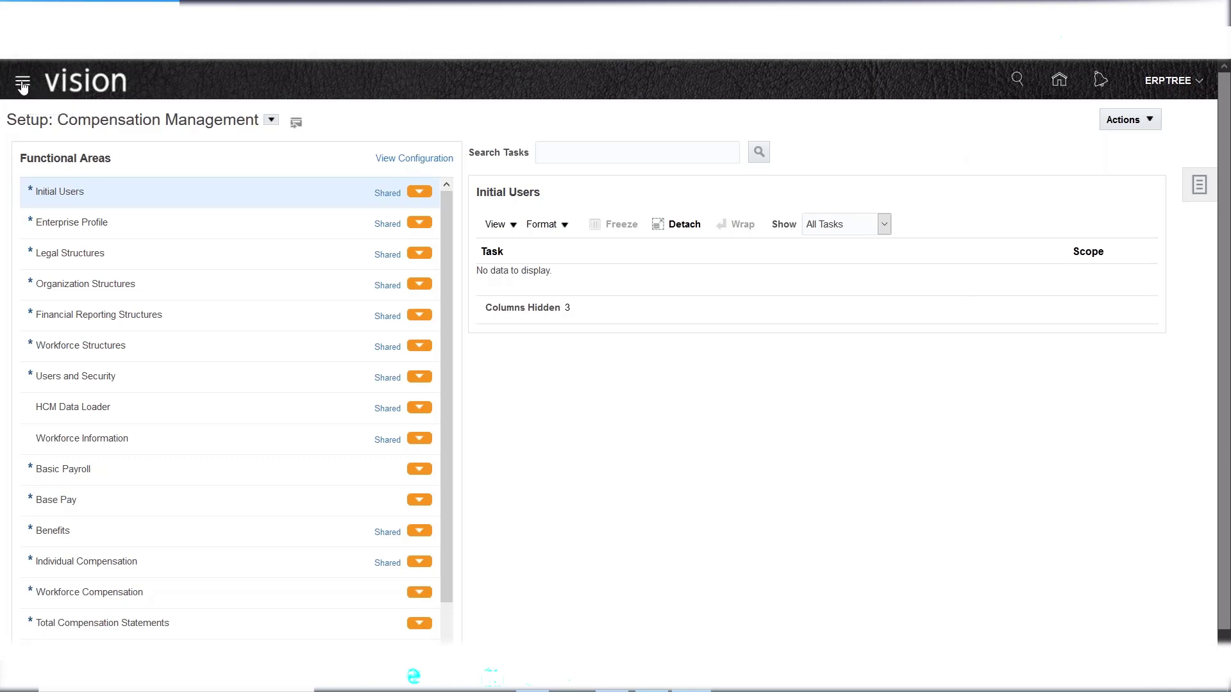
- Sign out of Oracle Fusion from the user menu, confirming single sign-off
{"action": "left_click", "coordinate": [23, 84]}
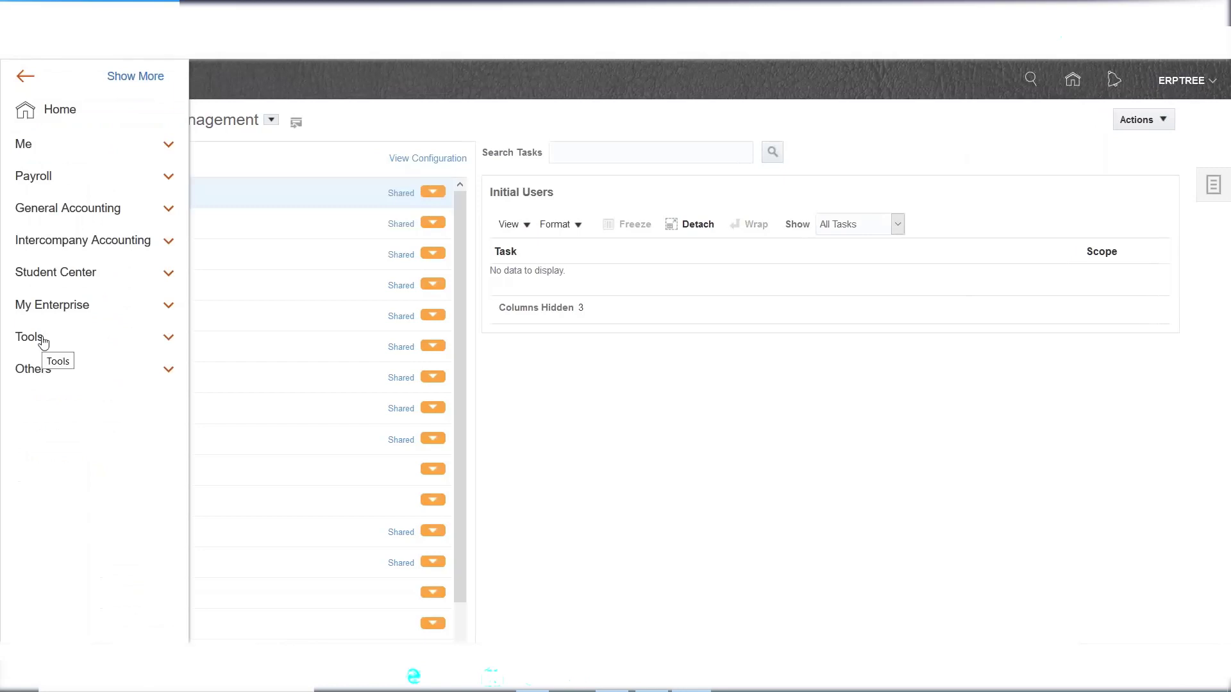
{"action": "left_click", "coordinate": [43, 340]}
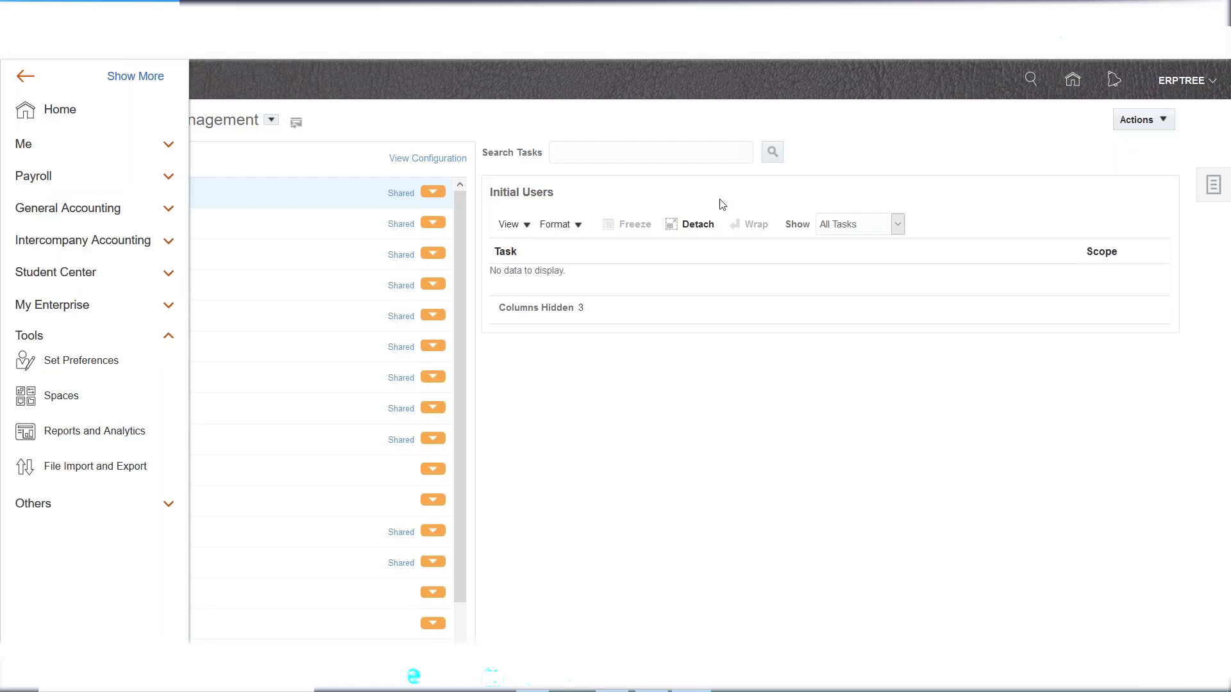
{"action": "left_click", "coordinate": [940, 144]}
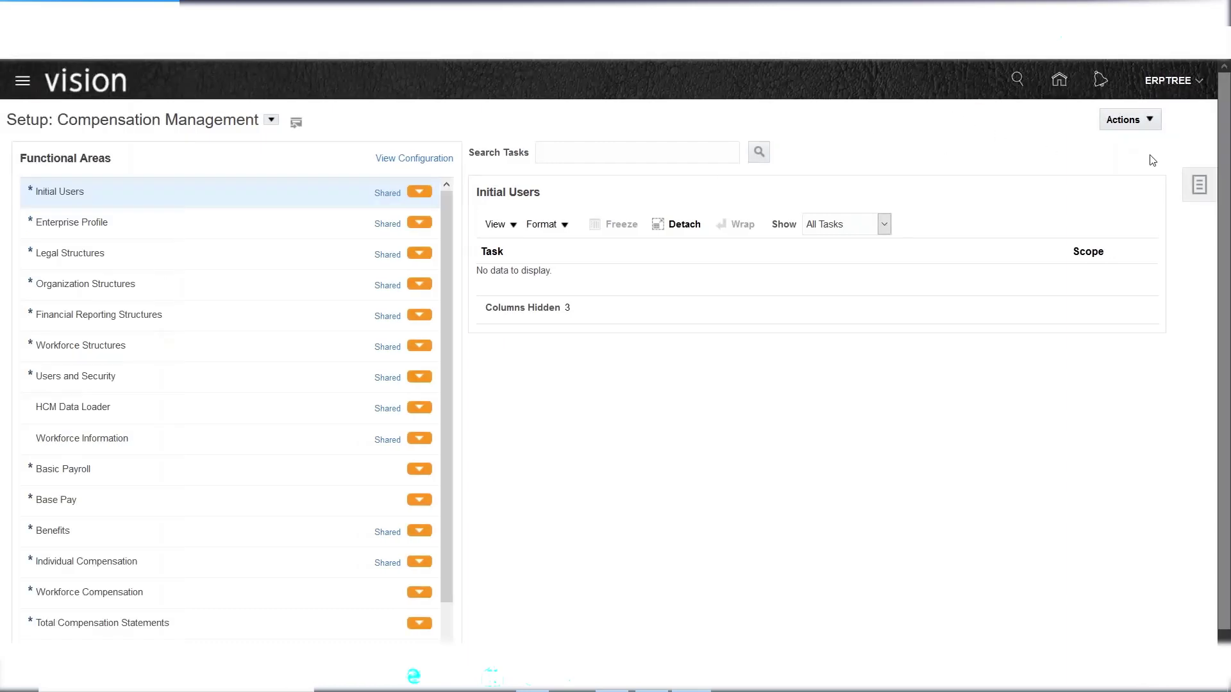
{"action": "left_click", "coordinate": [1165, 84]}
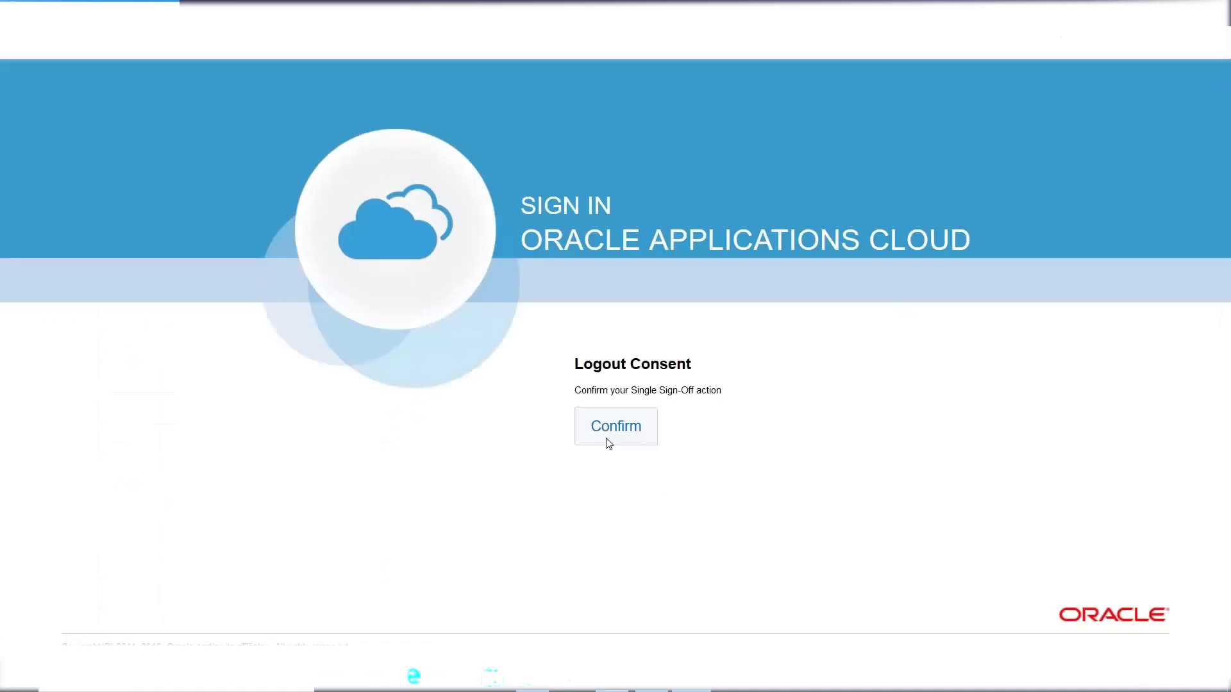
{"action": "left_click", "coordinate": [609, 429]}
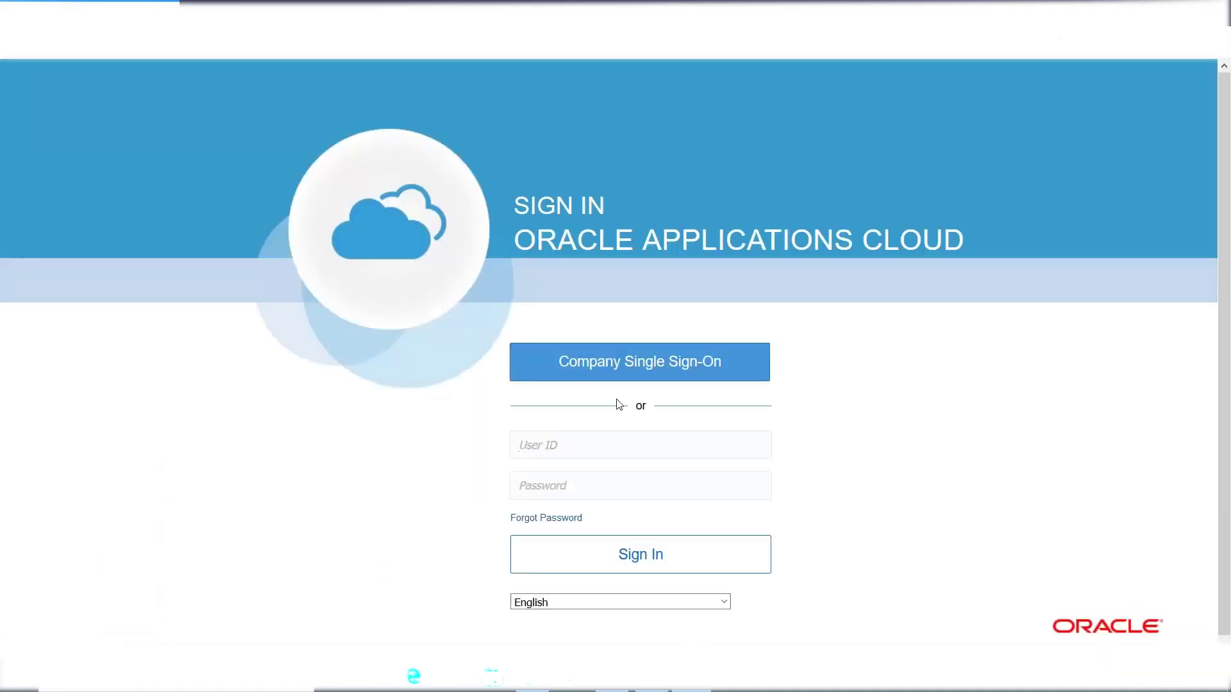
- Sign in as the training student user, correcting a mistyped password
{"action": "type", "text": "F"}
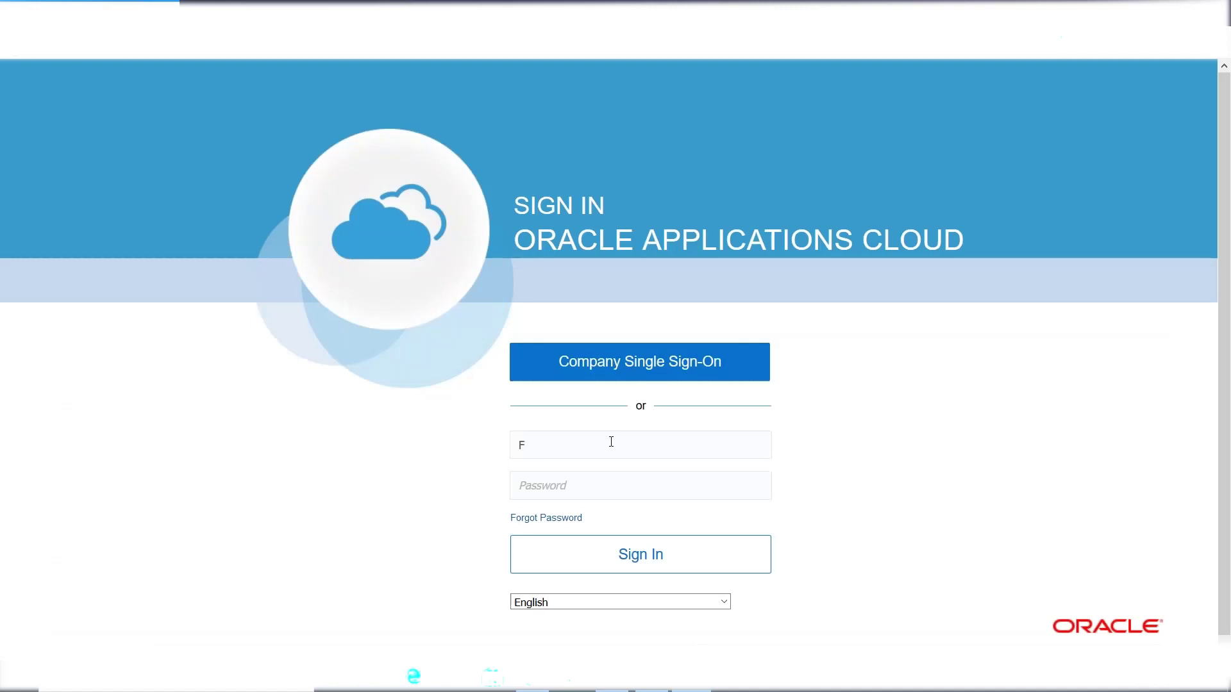
{"action": "type", "text": "AS1.STUDENT1•••"}
{"action": "key", "text": "BackSpace"}
{"action": "key", "text": "BackSpace"}
{"action": "key", "text": "BackSpace"}
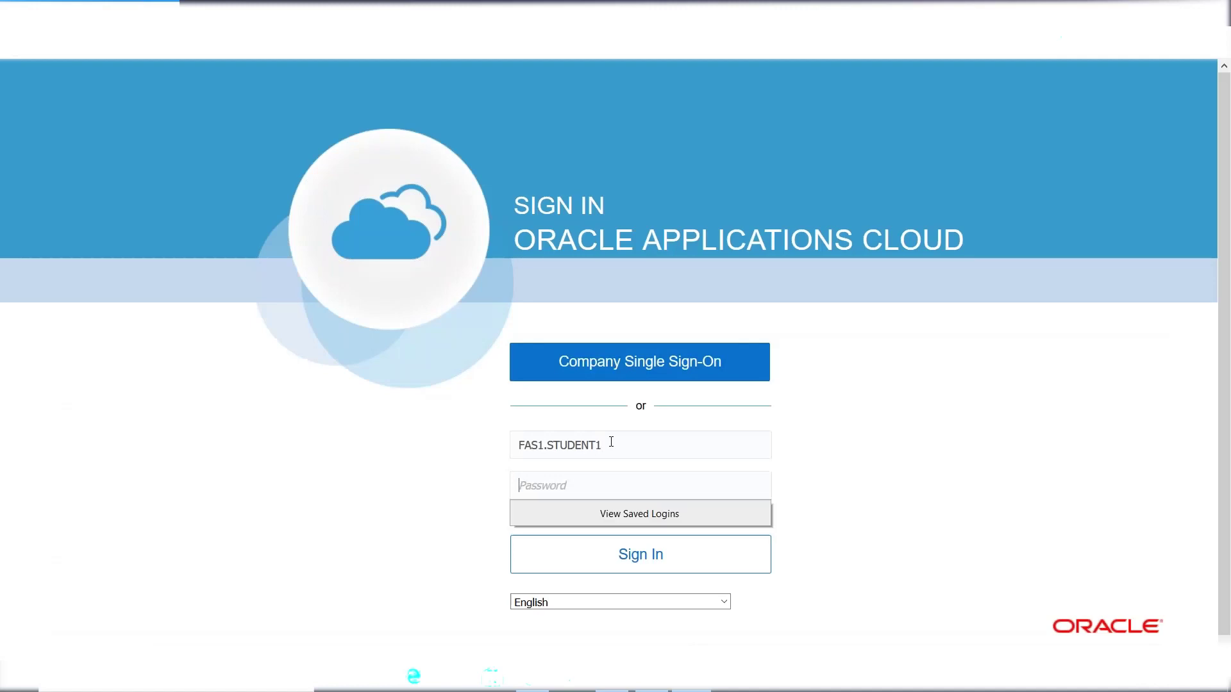
{"action": "type", "text": "•••••••"}
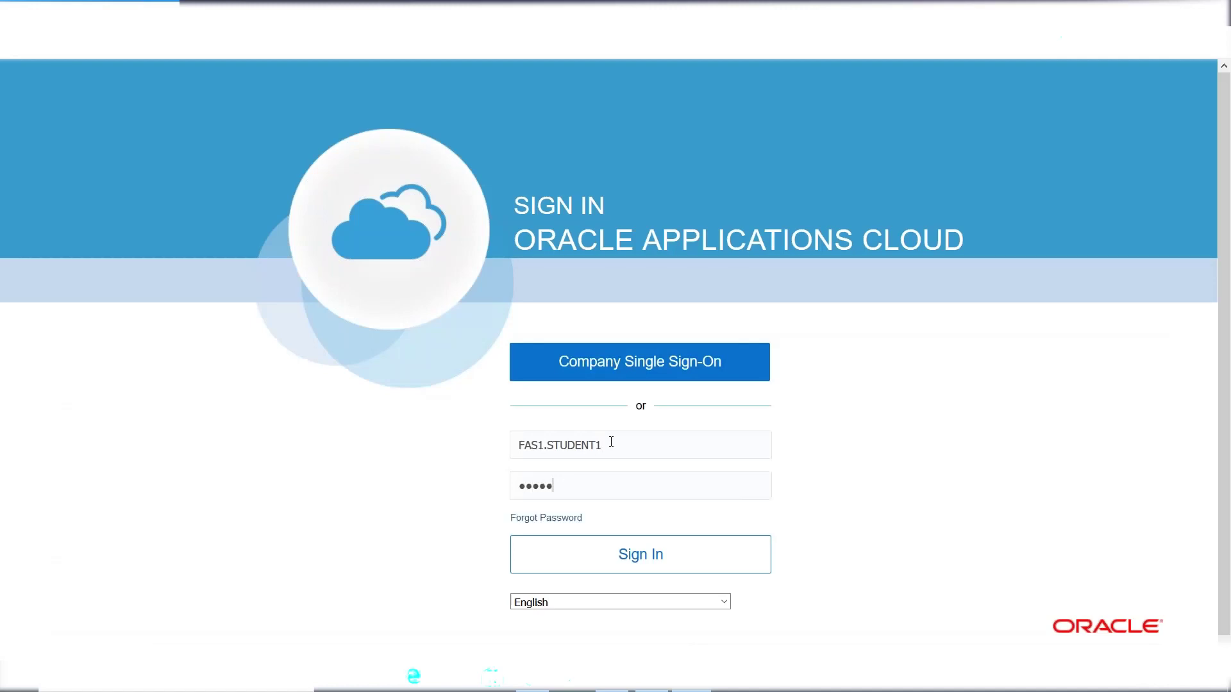
{"action": "type", "text": "••"}
{"action": "left_click", "coordinate": [618, 555]}
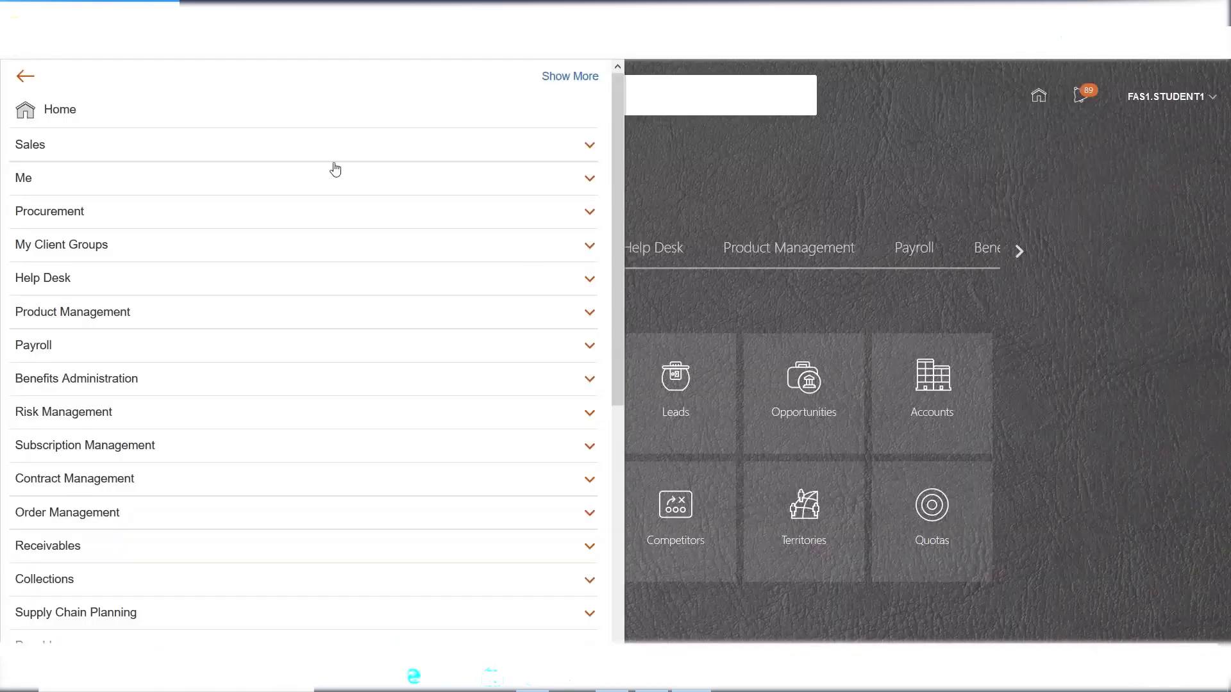
- Open the Security Console from the Navigator's Tools section and show the User Accounts list
{"action": "left_click_drag", "start_coordinate": [617, 153], "coordinate": [613, 440]}
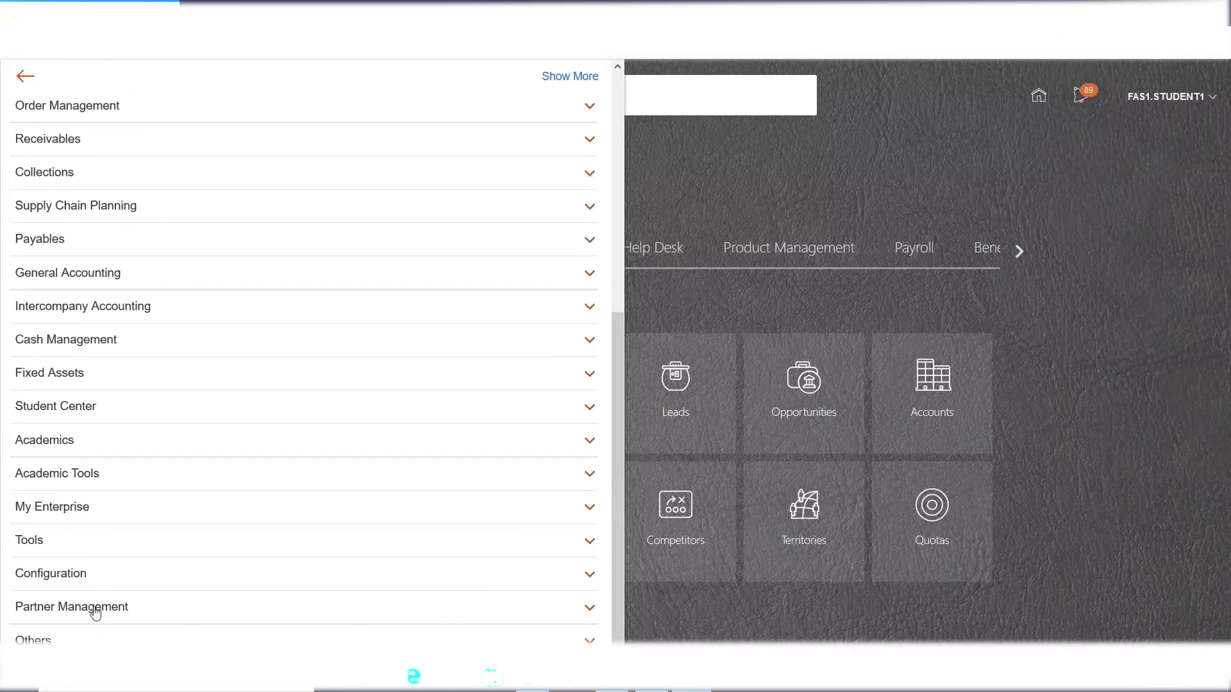
{"action": "left_click", "coordinate": [37, 546]}
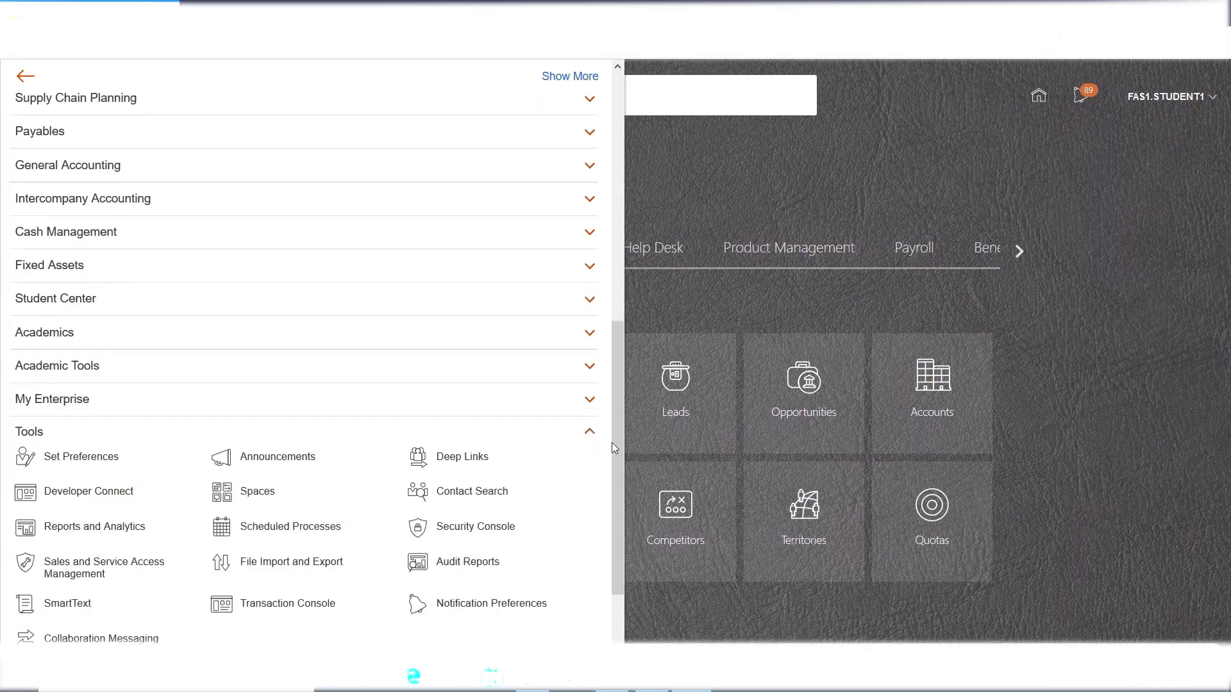
{"action": "left_click_drag", "start_coordinate": [616, 446], "coordinate": [610, 521]}
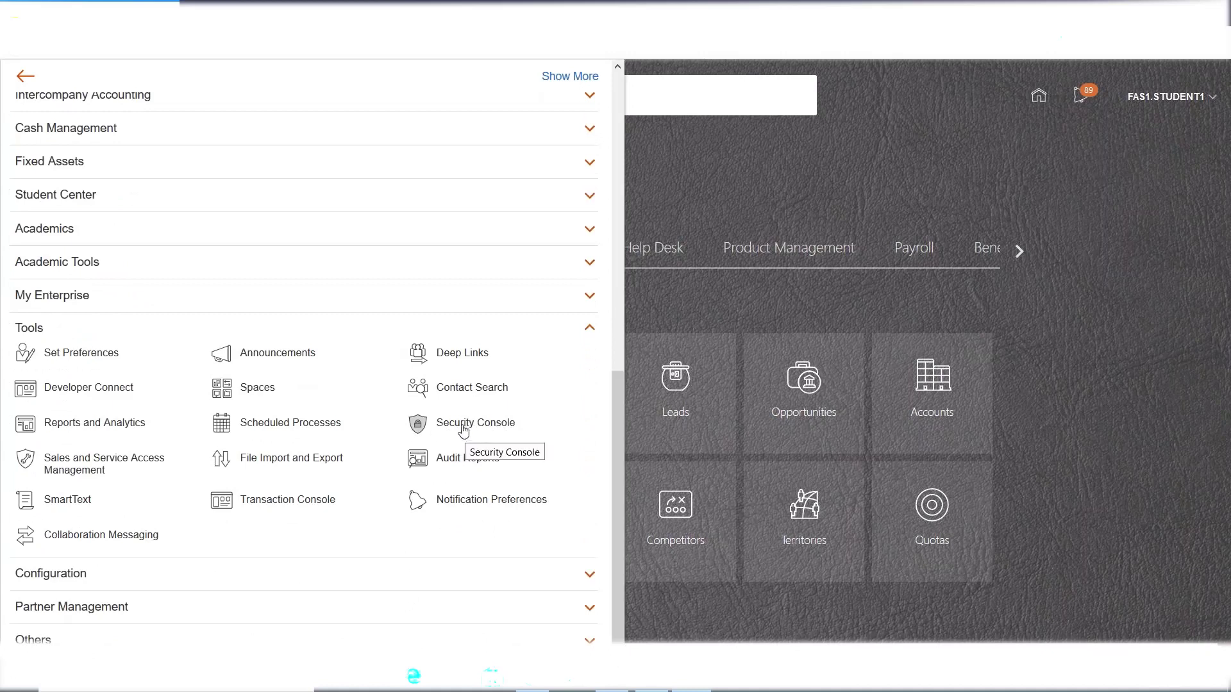
{"action": "left_click", "coordinate": [458, 427]}
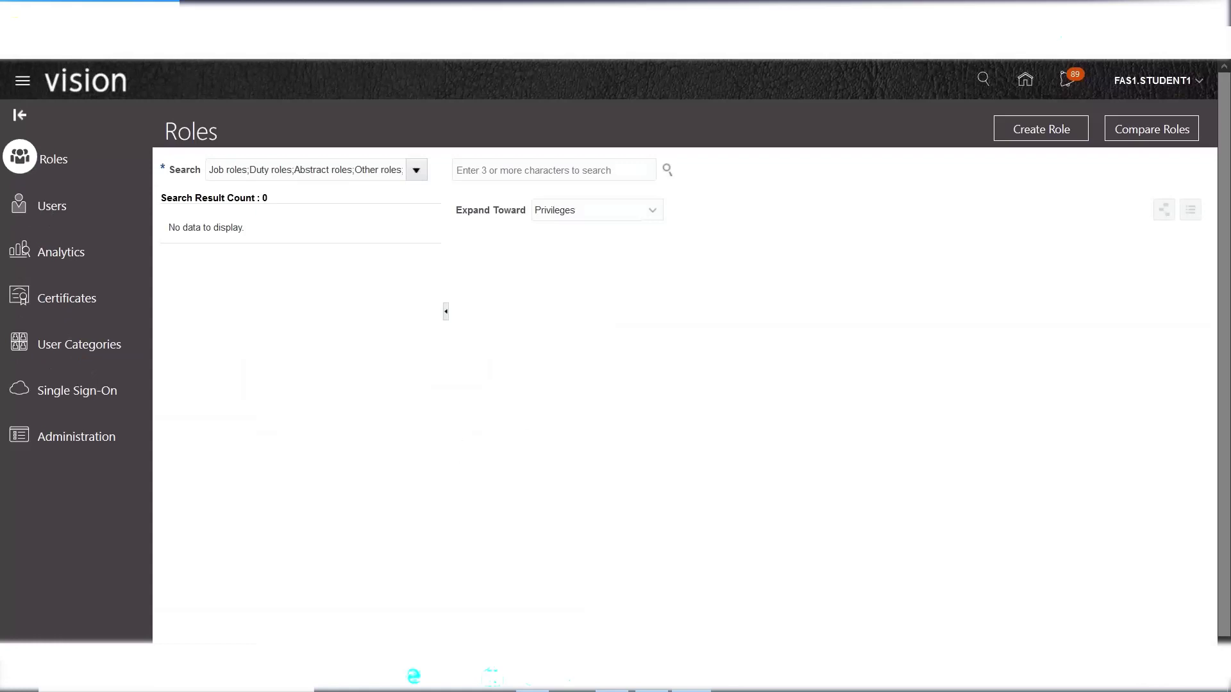
{"action": "left_click", "coordinate": [53, 206]}
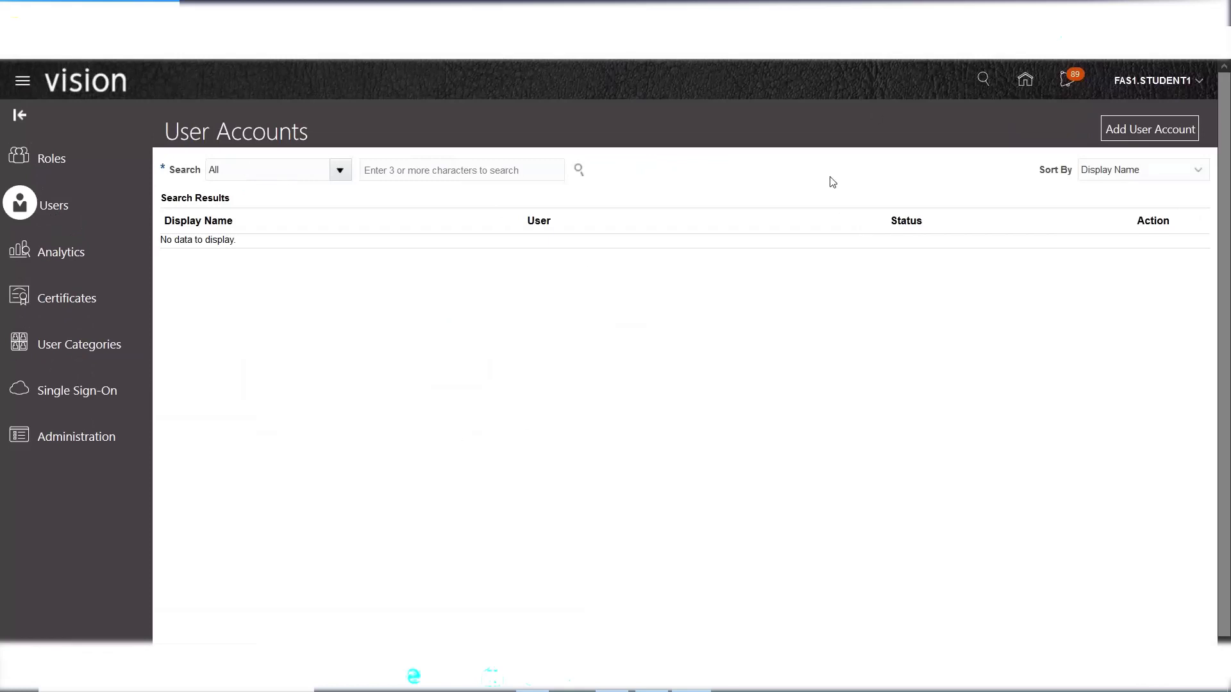
- Start a new user account with last name INTEL and the auto-filled user name INTEL
{"action": "left_click", "coordinate": [1154, 133]}
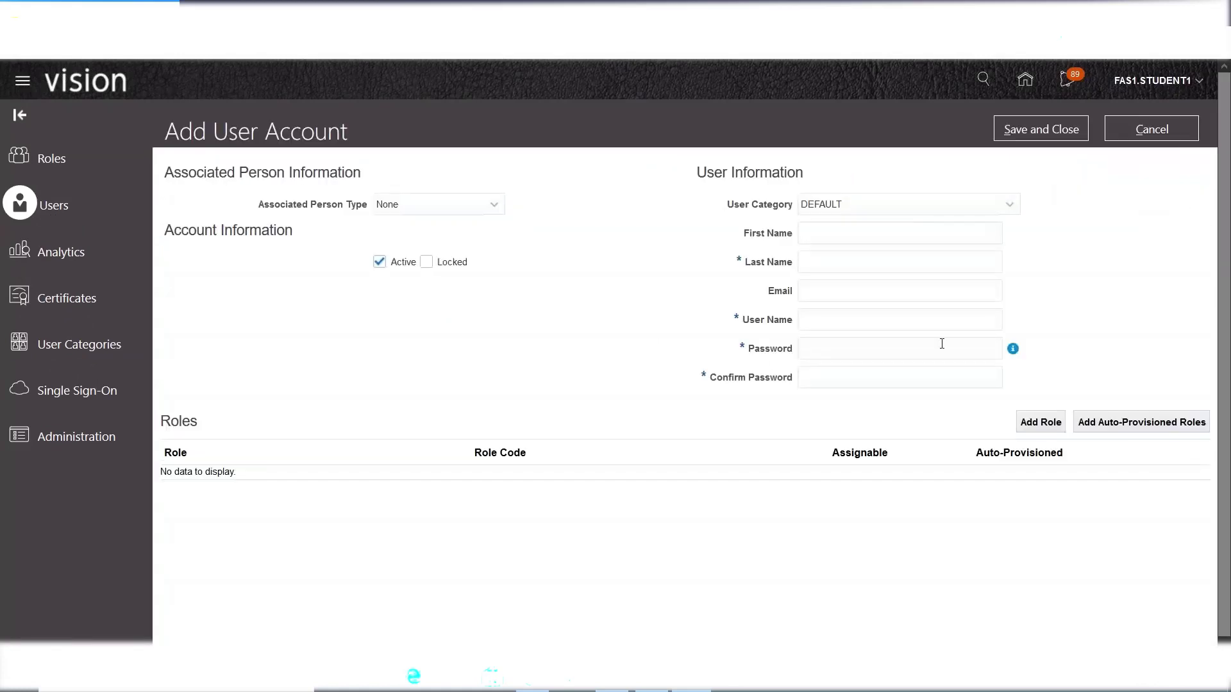
{"action": "left_click", "coordinate": [824, 268]}
{"action": "type", "text": "IN"}
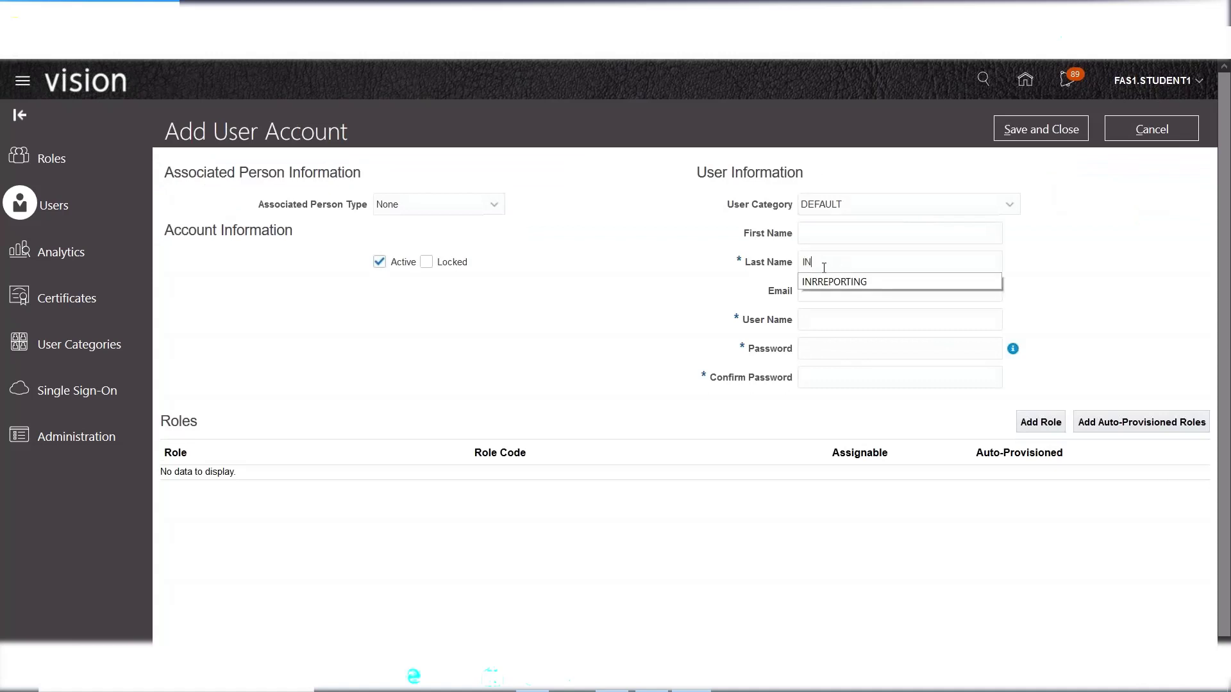
{"action": "type", "text": "TEL"}
{"action": "key", "text": "Tab"}
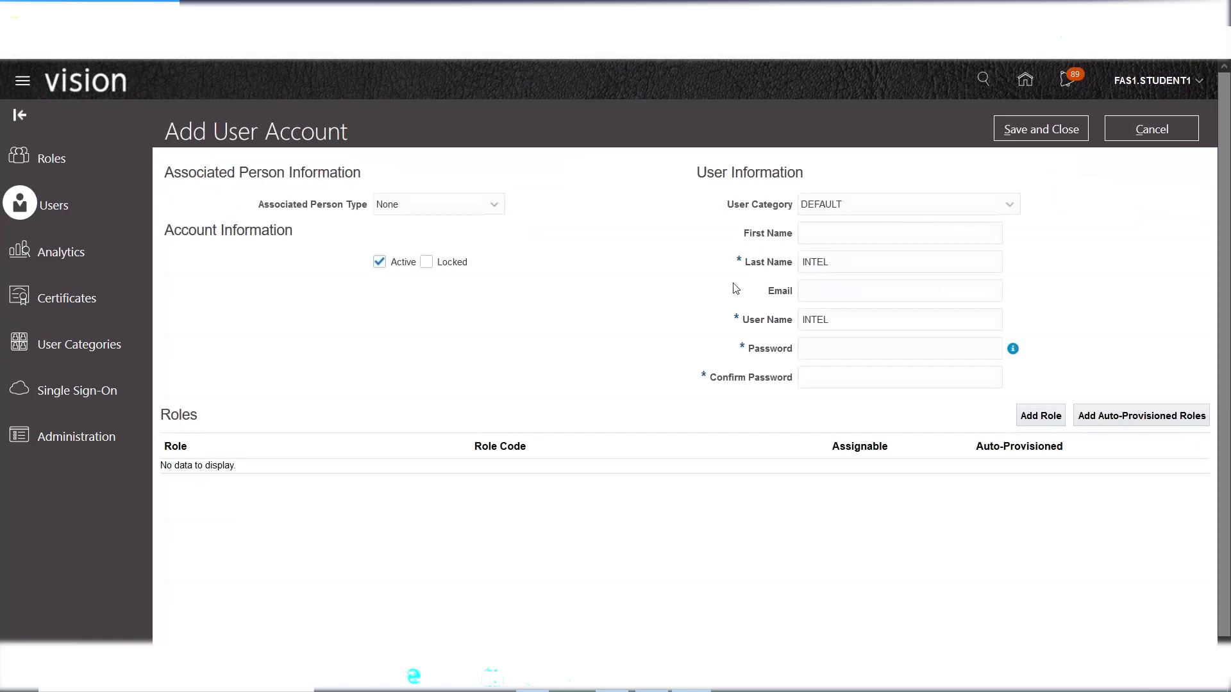
{"action": "left_click", "coordinate": [850, 323]}
{"action": "left_click", "coordinate": [856, 405]}
- Enter and confirm the account password, checking the two role names in the Excel notes
{"action": "mouse_move", "coordinate": [1014, 352]}
{"action": "left_click", "coordinate": [841, 352]}
{"action": "type", "text": "*************"}
{"action": "left_click", "coordinate": [652, 677]}
{"action": "left_click_drag", "start_coordinate": [119, 481], "coordinate": [119, 505]}
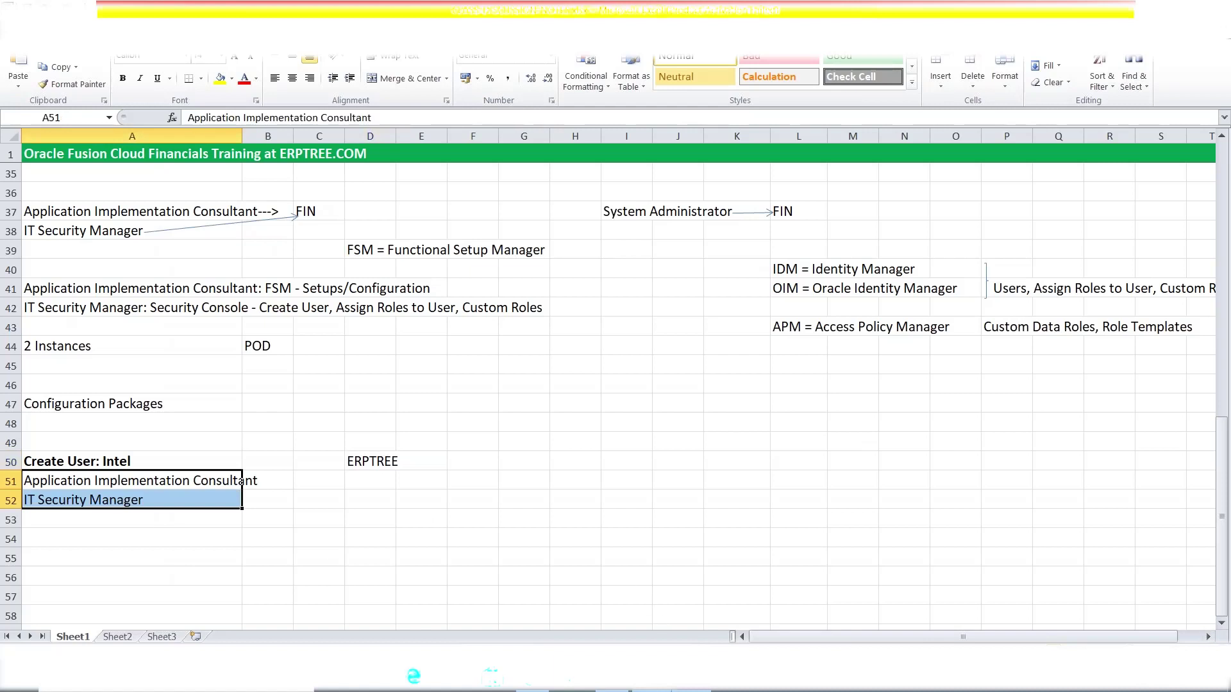
{"action": "key", "text": "alt+Tab"}
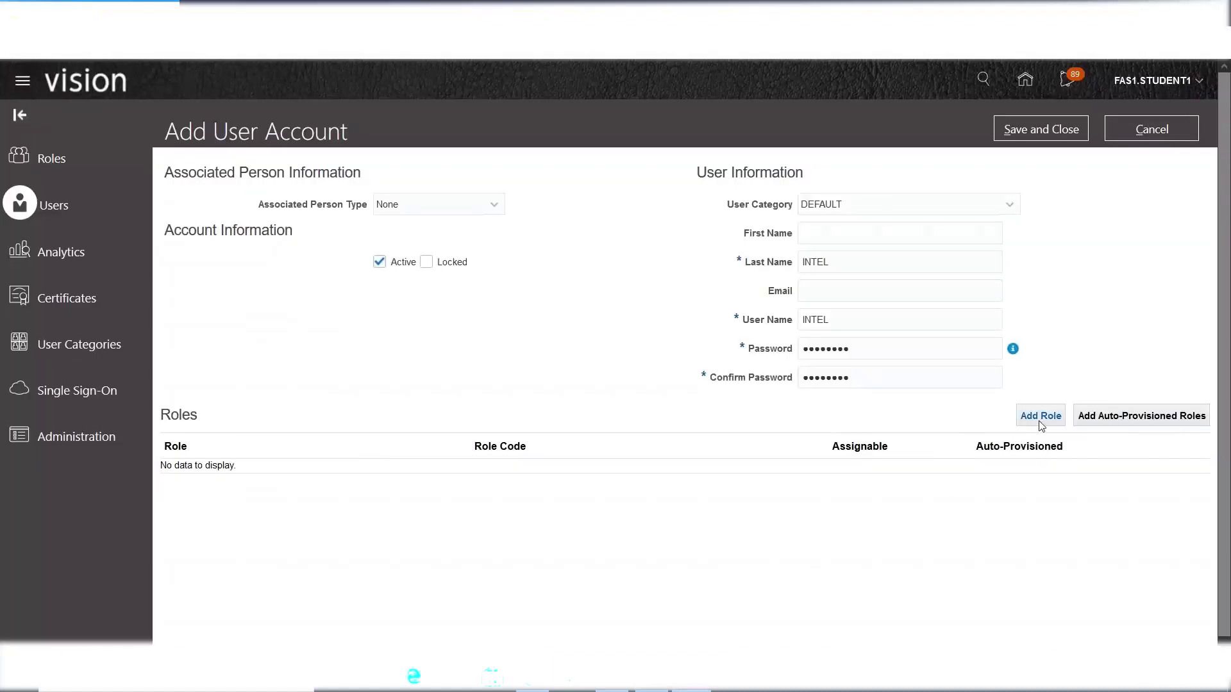
- Search role memberships for 'Application Implementation Cons' and pick the Application Implementation Consultant suggestion
{"action": "left_click", "coordinate": [1040, 421]}
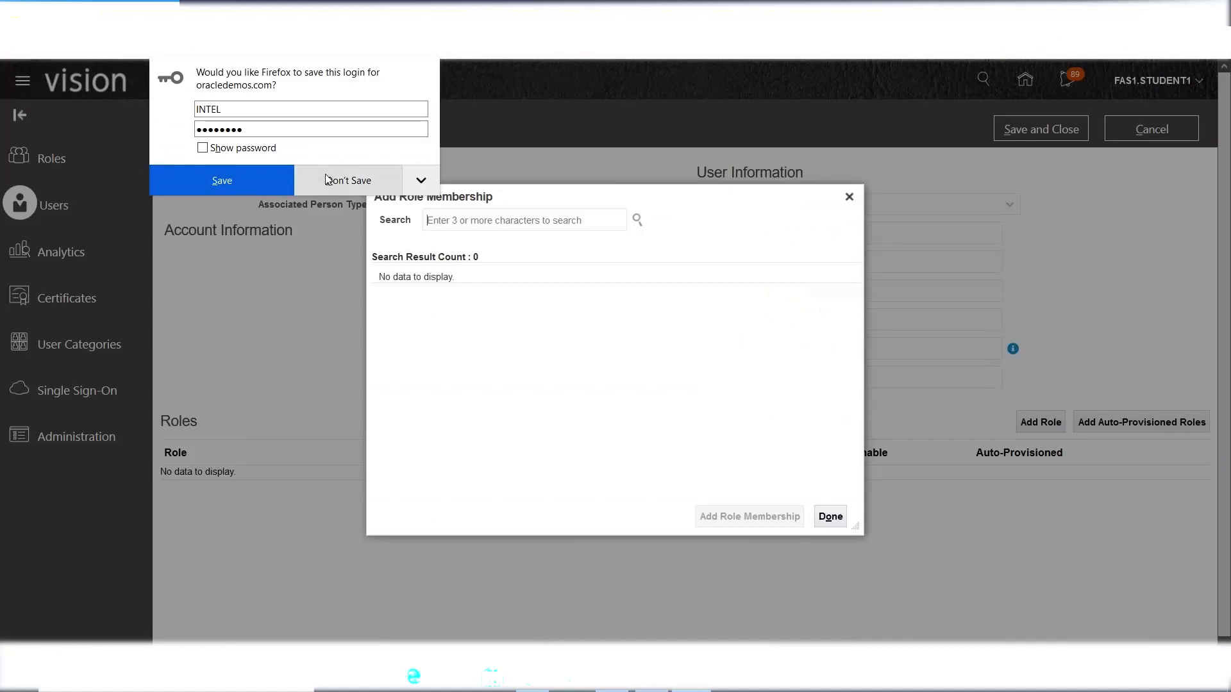
{"action": "left_click", "coordinate": [328, 178]}
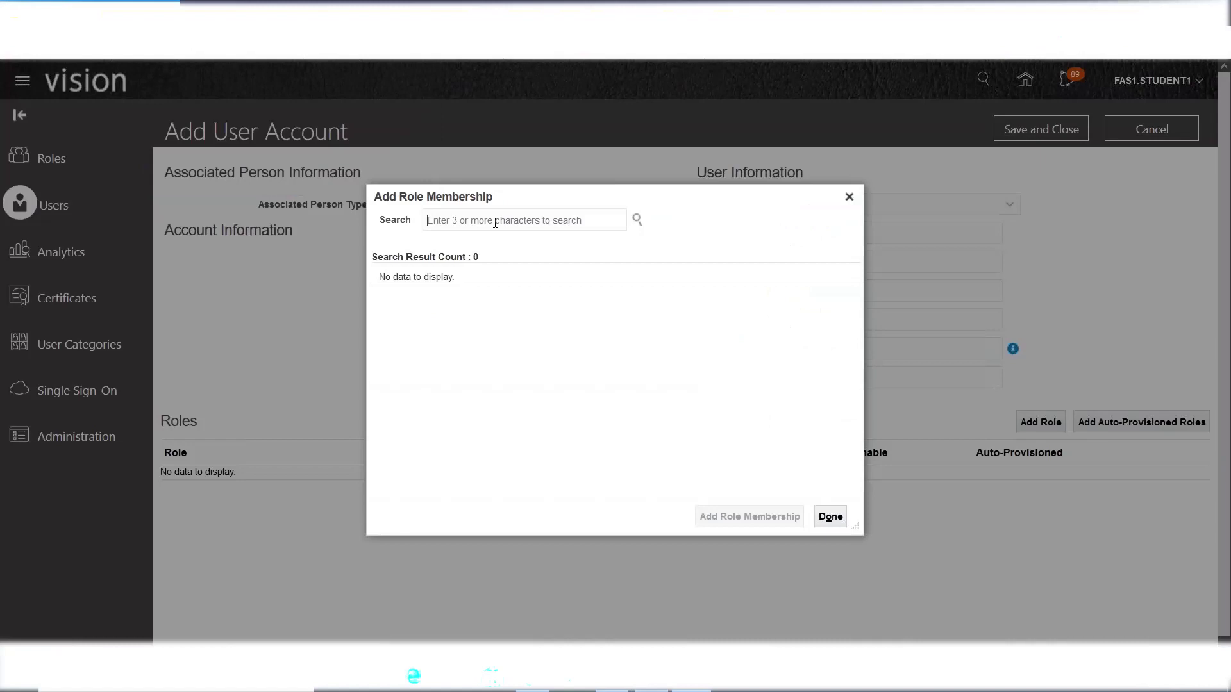
{"action": "type", "text": "Application I"}
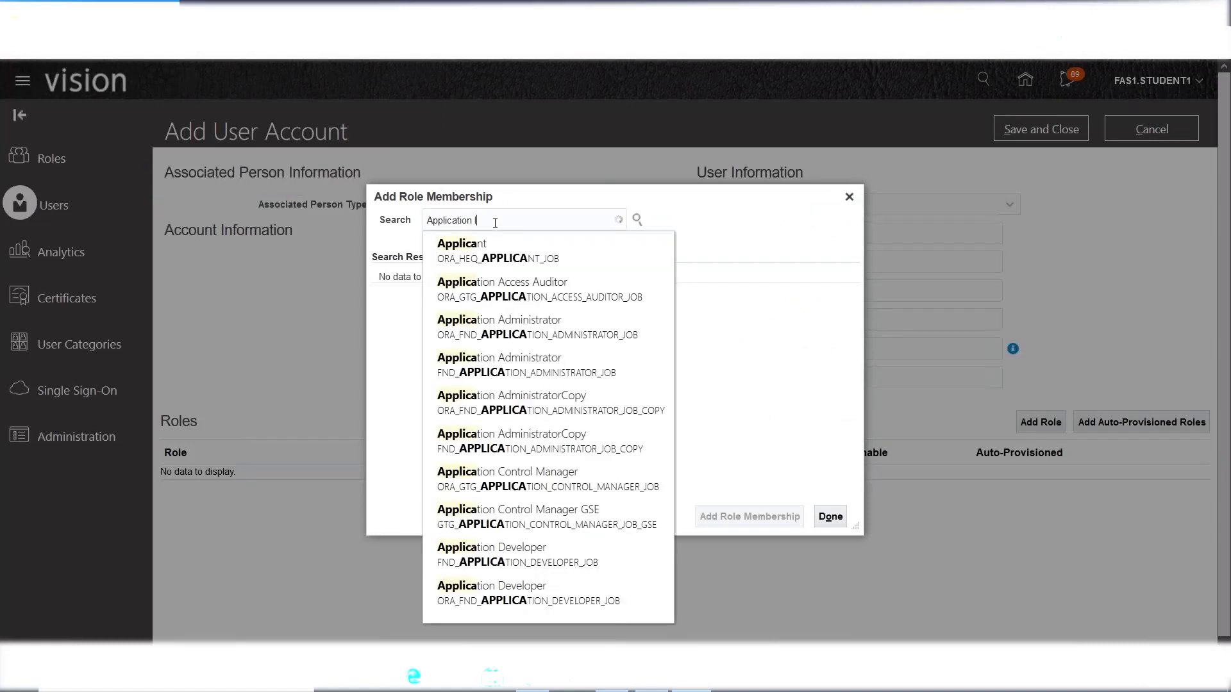
{"action": "type", "text": "mplementation Cons"}
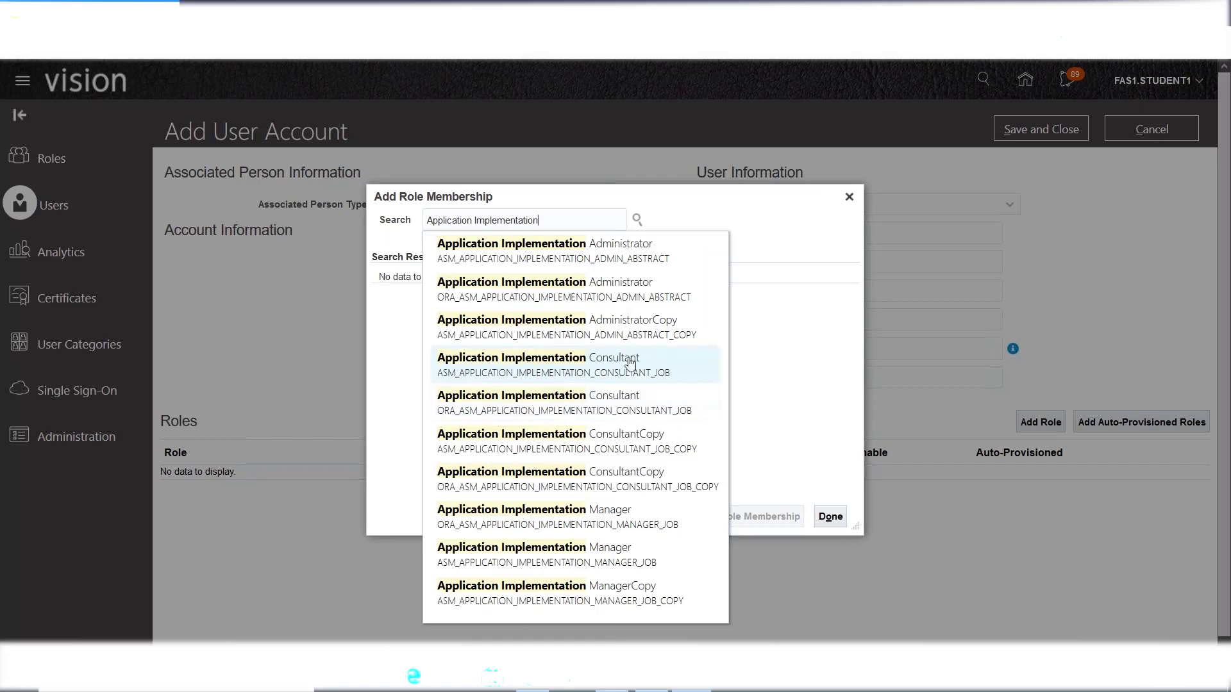
{"action": "left_click", "coordinate": [458, 373]}
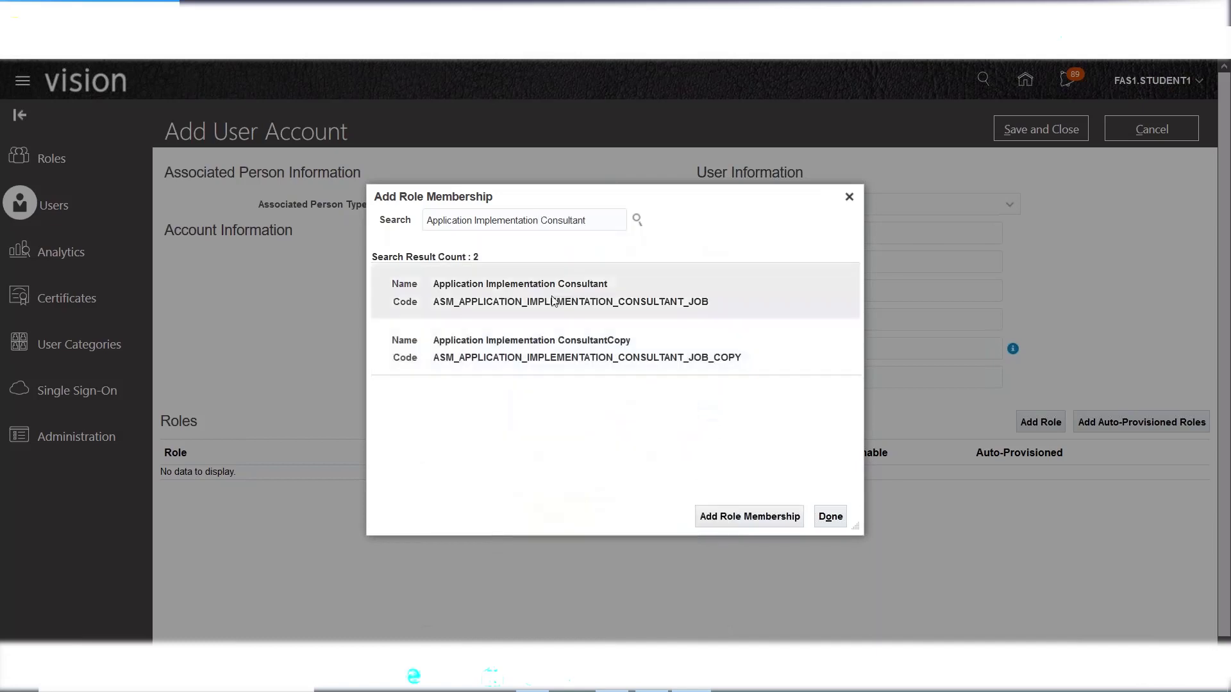
- Add the Application Implementation Consultant role, not the Copy variant, to INTEL and acknowledge the confirmation
{"action": "left_click_drag", "start_coordinate": [584, 220], "coordinate": [368, 225]}
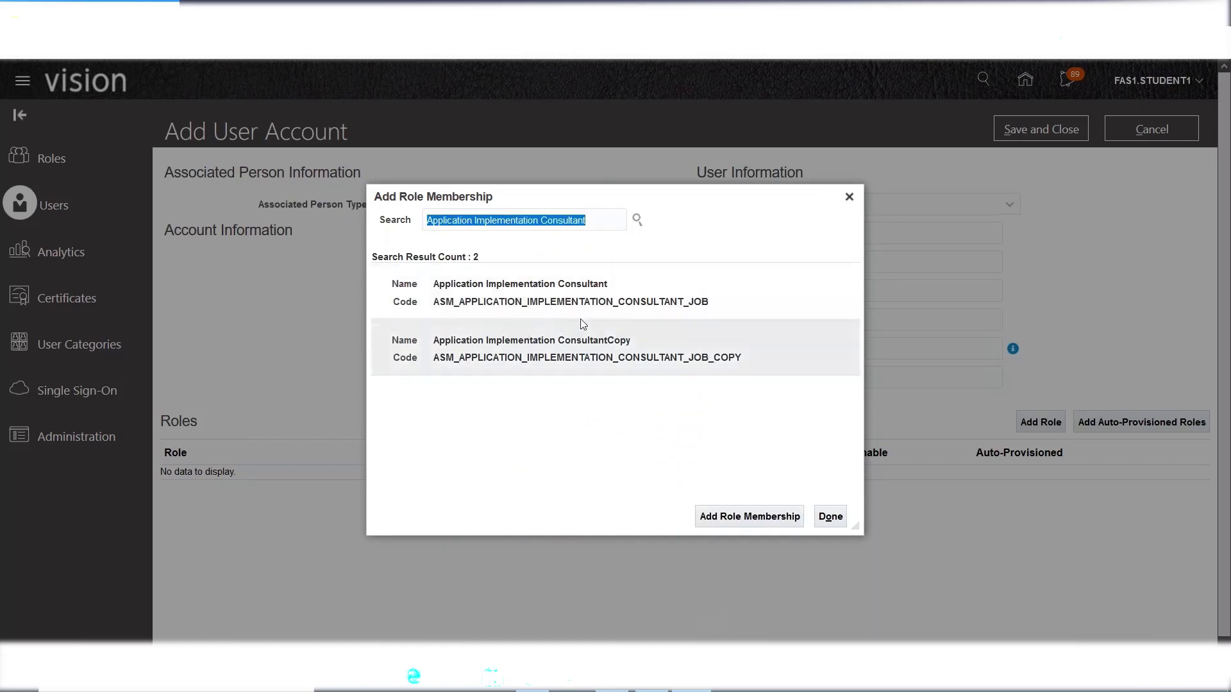
{"action": "left_click_drag", "start_coordinate": [435, 306], "coordinate": [455, 302]}
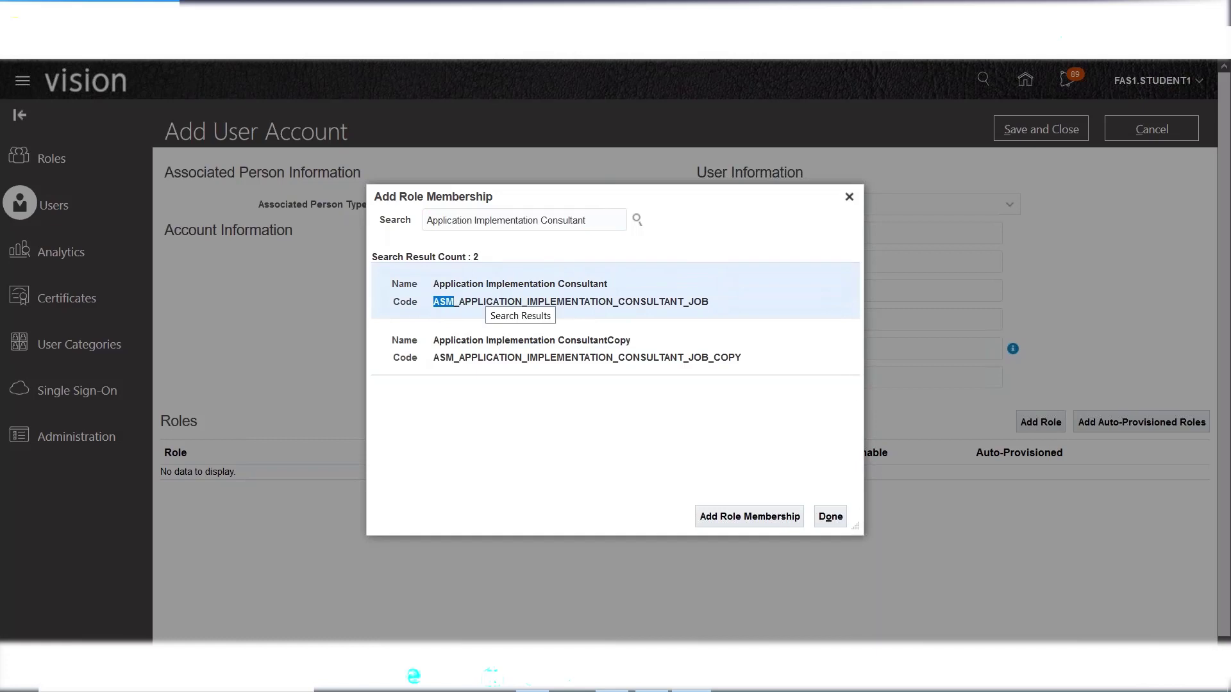
{"action": "left_click", "coordinate": [587, 352]}
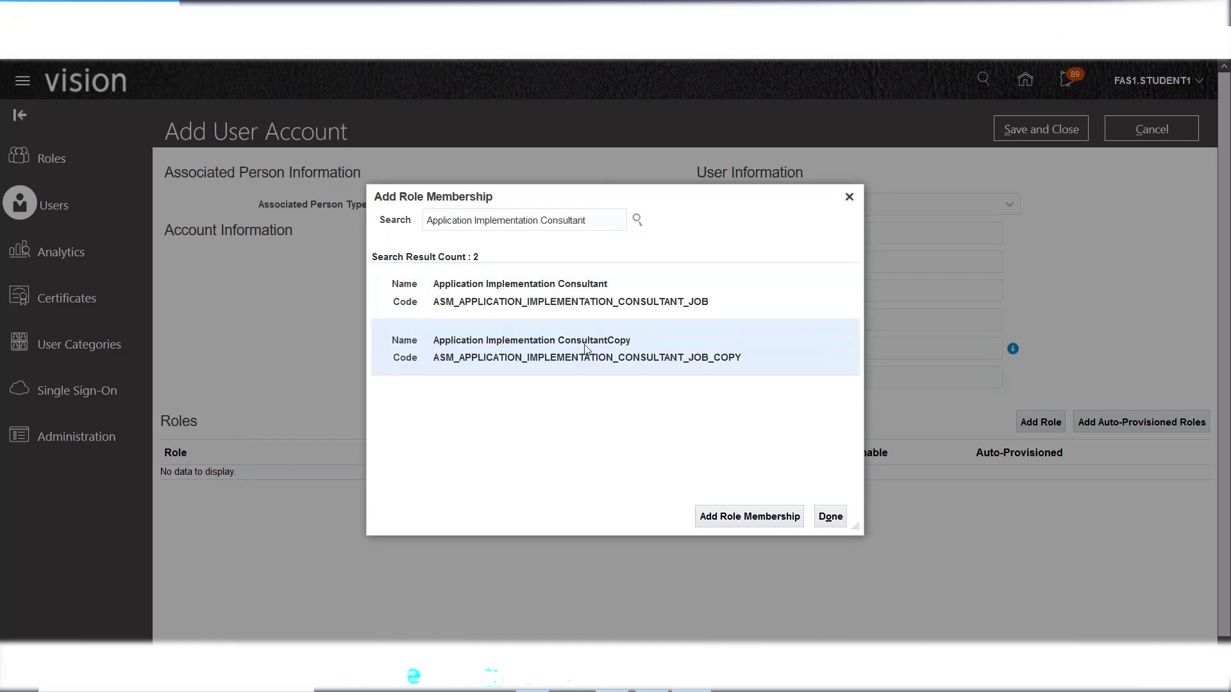
{"action": "left_click", "coordinate": [555, 299]}
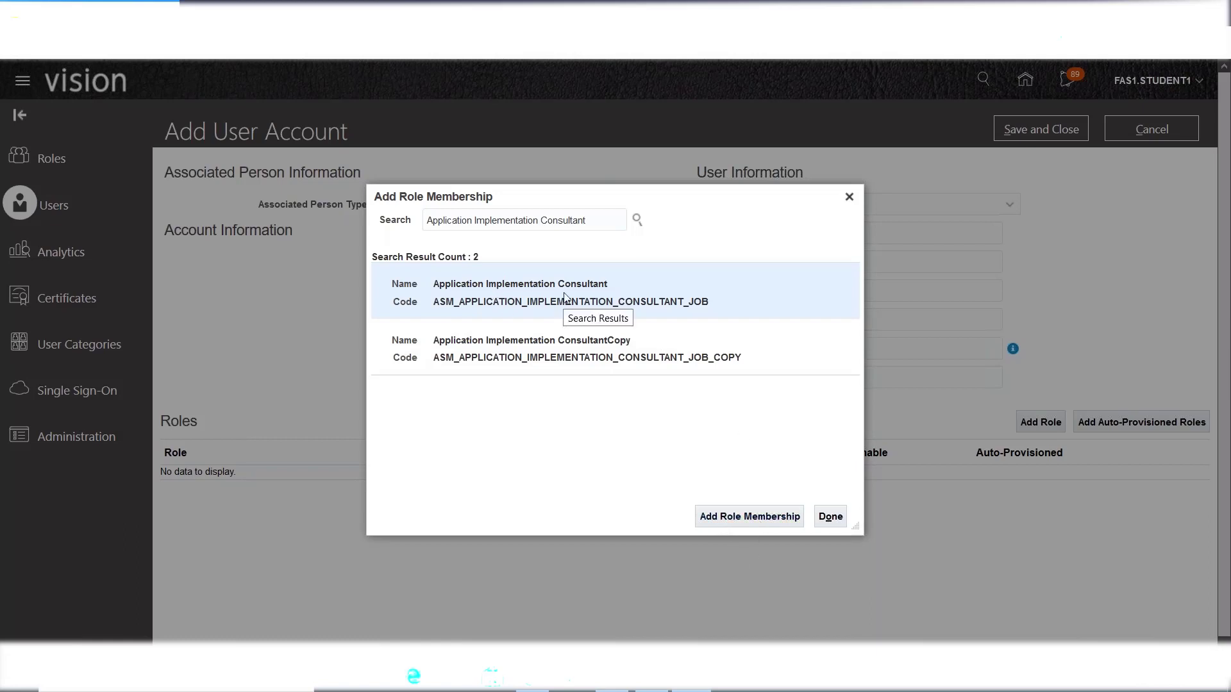
{"action": "left_click", "coordinate": [720, 519]}
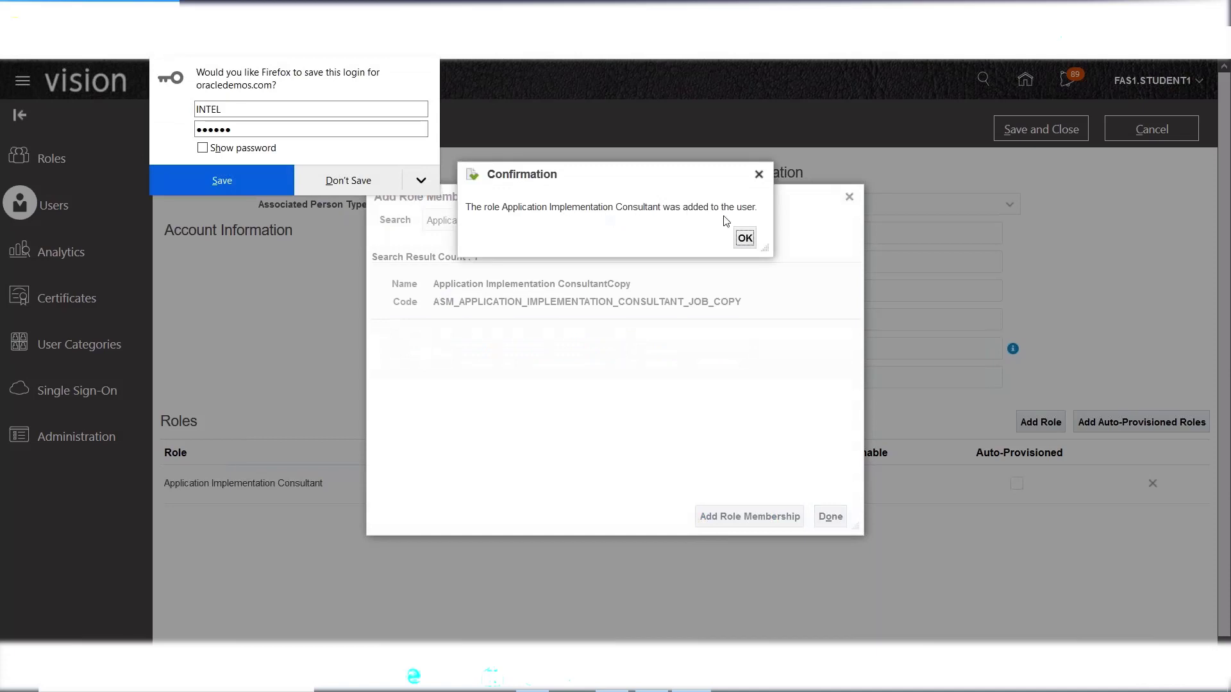
{"action": "left_click", "coordinate": [749, 240]}
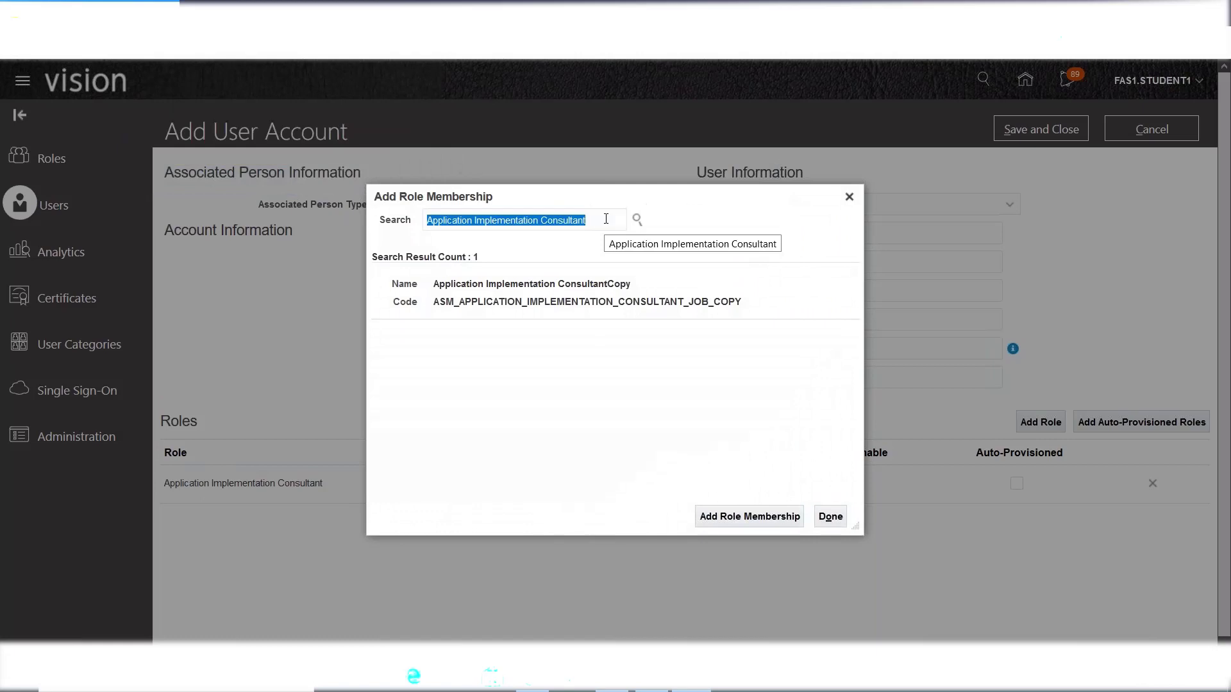
- Search 'IT SECURITY M' and add the IT Security Manager role to the new user
{"action": "key", "text": "BackSpace"}
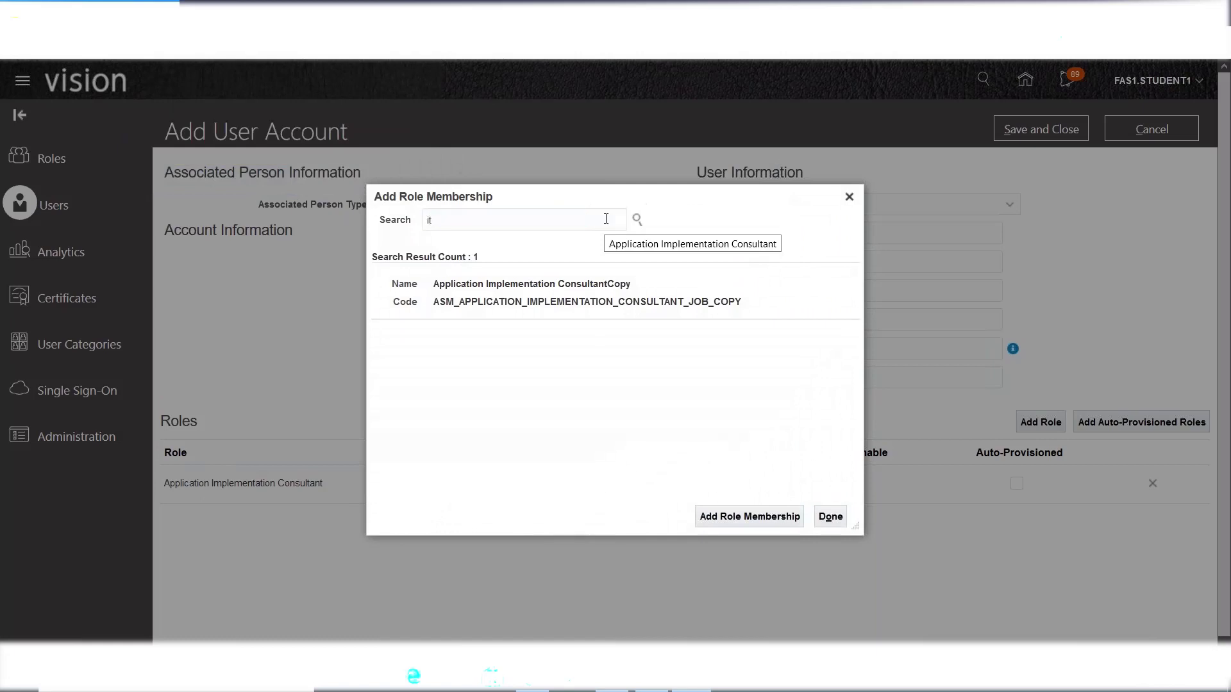
{"action": "type", "text": "IT SECURITY M"}
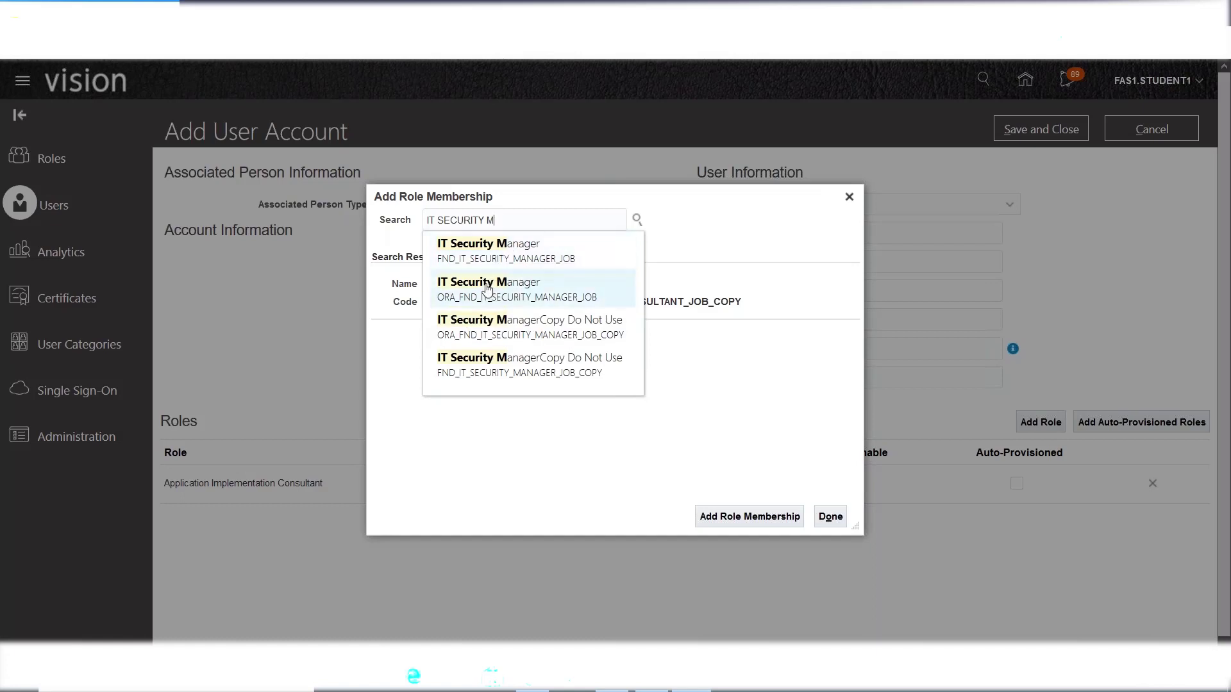
{"action": "left_click", "coordinate": [490, 249]}
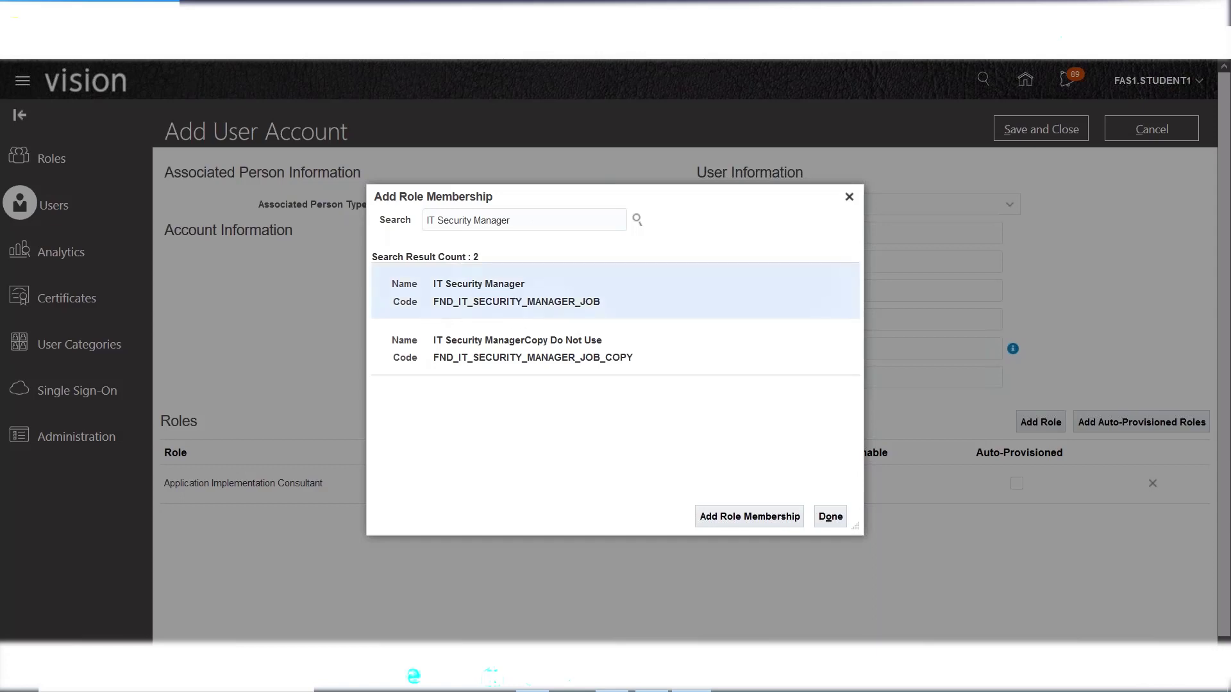
{"action": "left_click", "coordinate": [721, 516]}
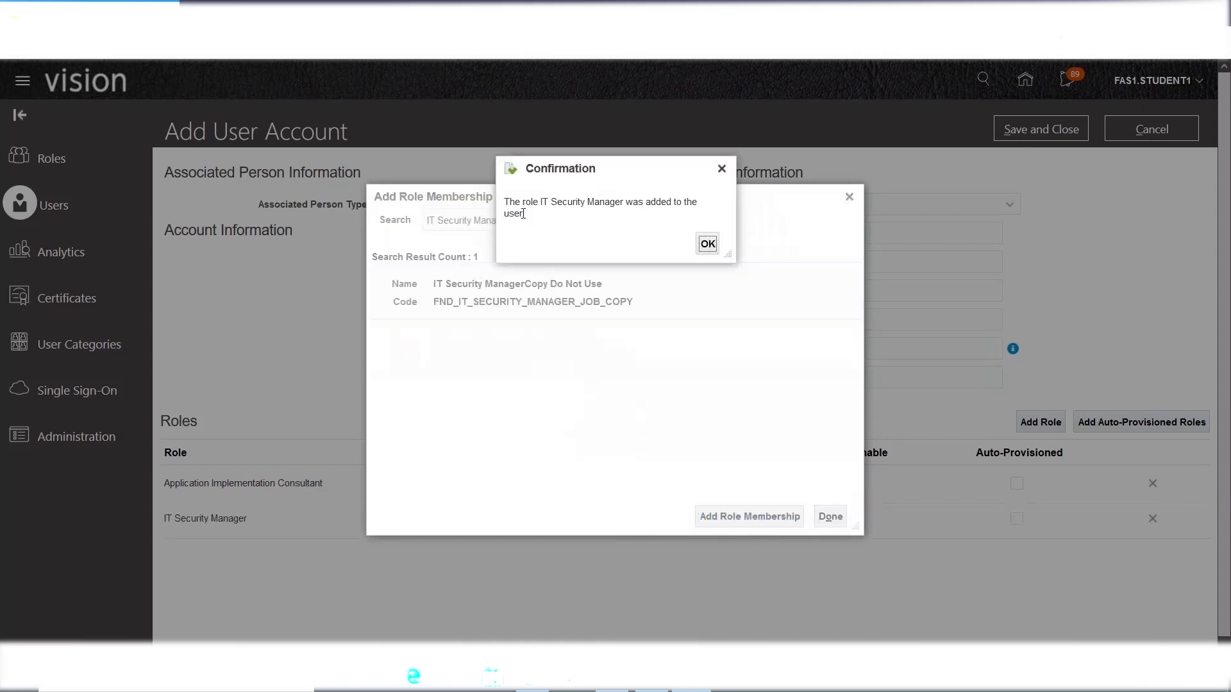
{"action": "left_click", "coordinate": [708, 244]}
- Finish role membership, check the Last Name and User Name, and save the INTEL account
{"action": "left_click", "coordinate": [830, 517]}
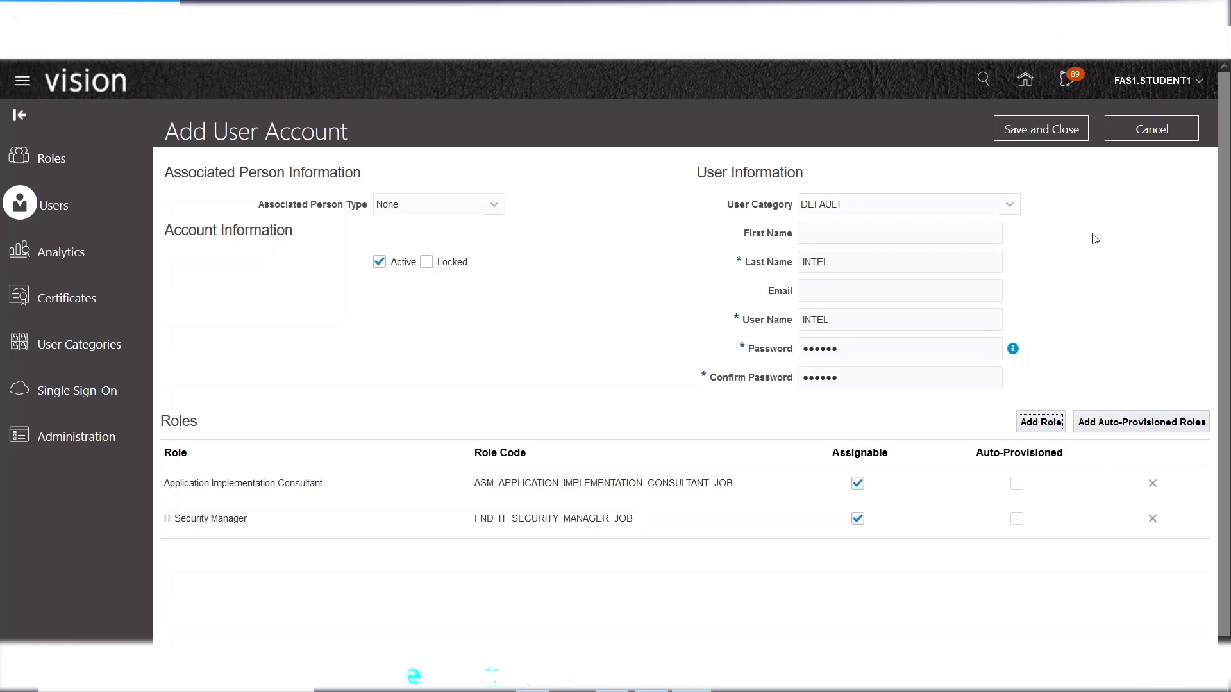
{"action": "left_click", "coordinate": [838, 263]}
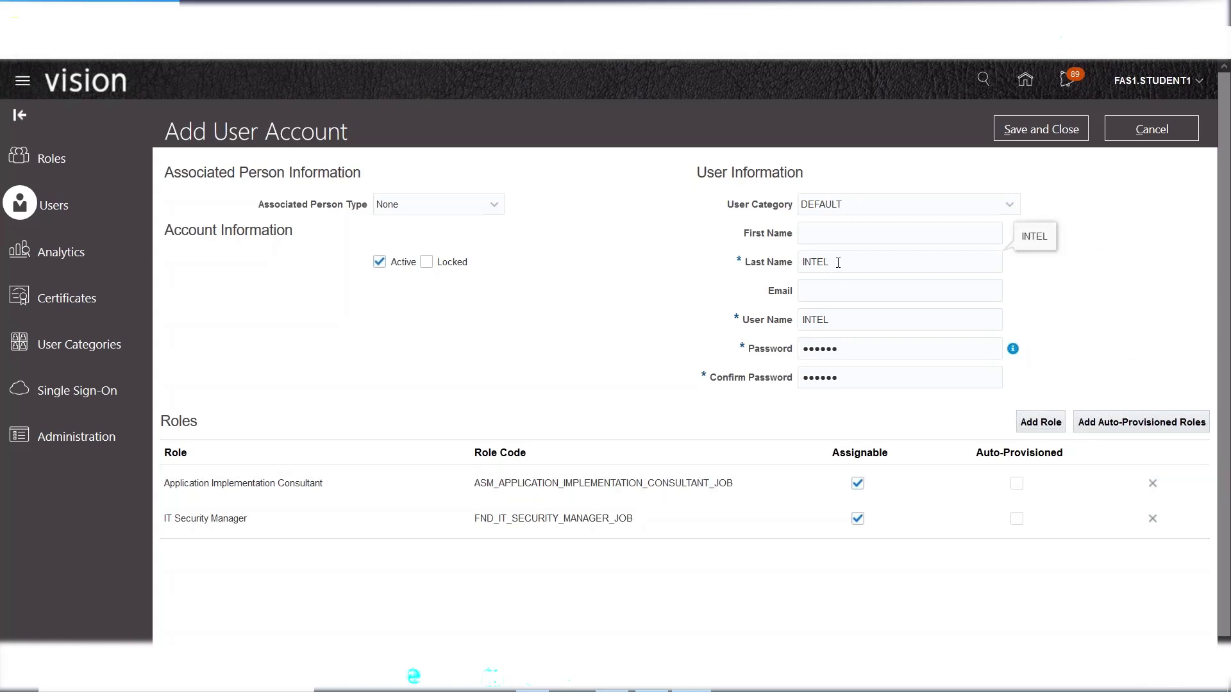
{"action": "left_click", "coordinate": [843, 325]}
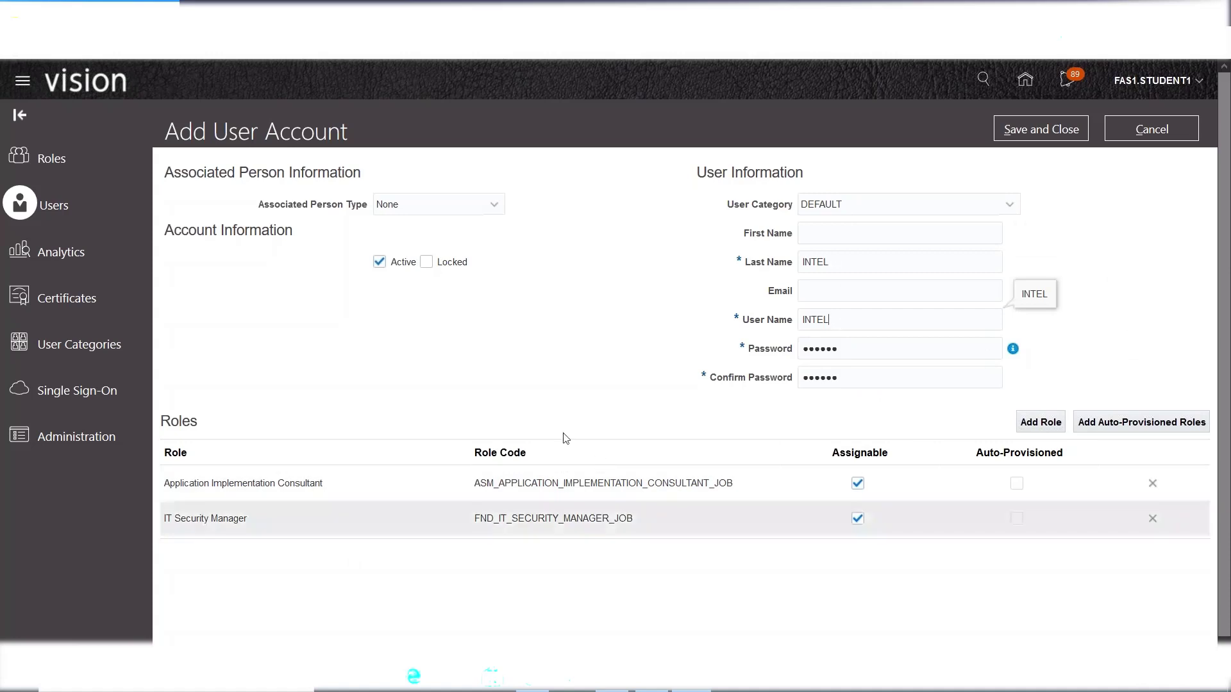
{"action": "left_click", "coordinate": [1013, 130]}
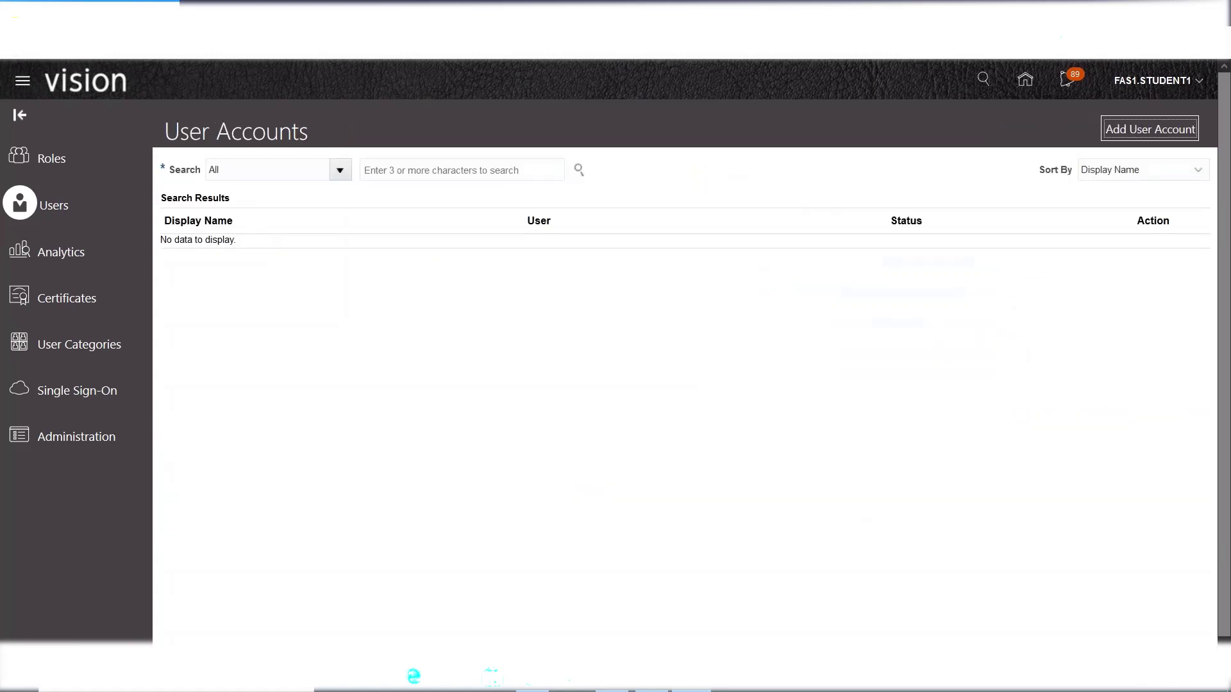
- Search user accounts for 'INTE', check the INTEL account's email and unlocked status, and show its actions
{"action": "left_click", "coordinate": [434, 173]}
{"action": "type", "text": "INTEL"}
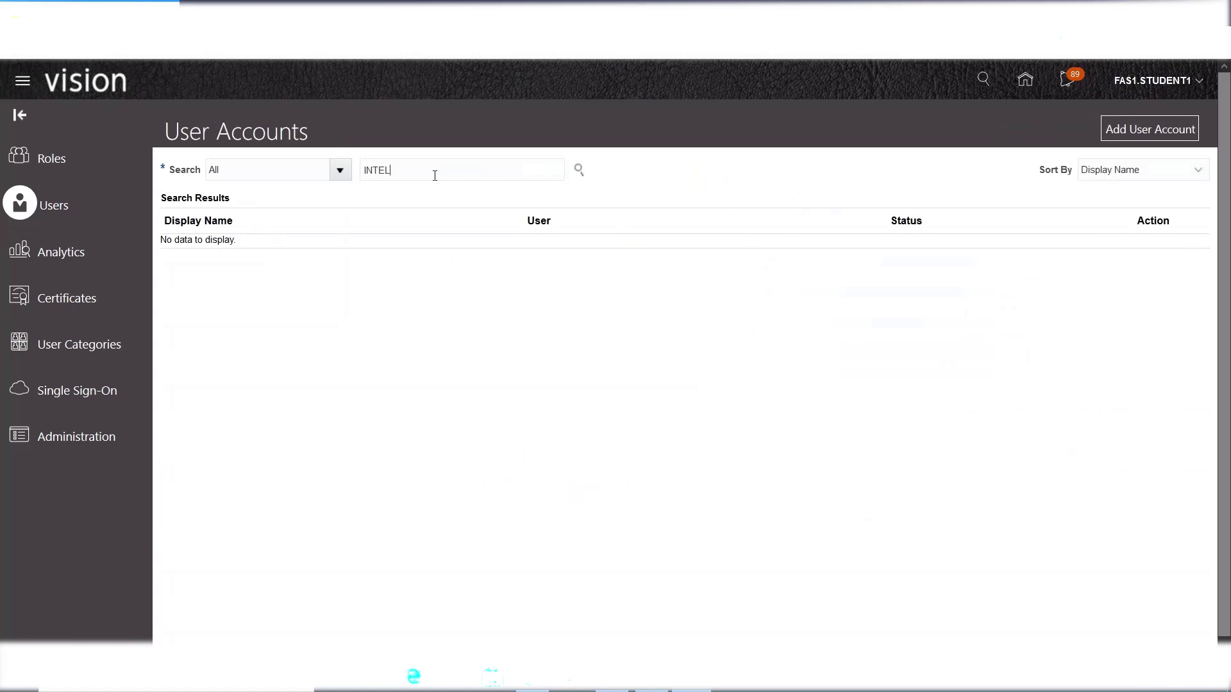
{"action": "left_click", "coordinate": [579, 170]}
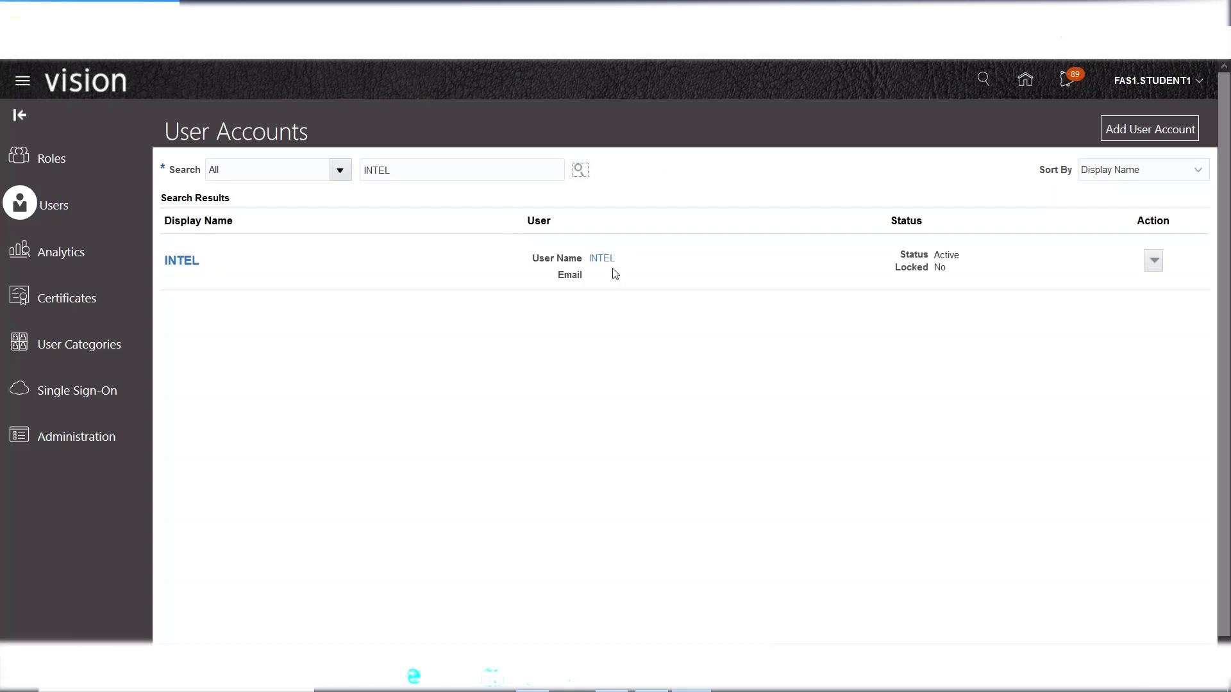
{"action": "left_click", "coordinate": [572, 275]}
{"action": "double_click", "coordinate": [572, 275]}
{"action": "left_click_drag", "start_coordinate": [954, 274], "coordinate": [907, 276]}
{"action": "left_click", "coordinate": [854, 351]}
{"action": "left_click", "coordinate": [1154, 260]}
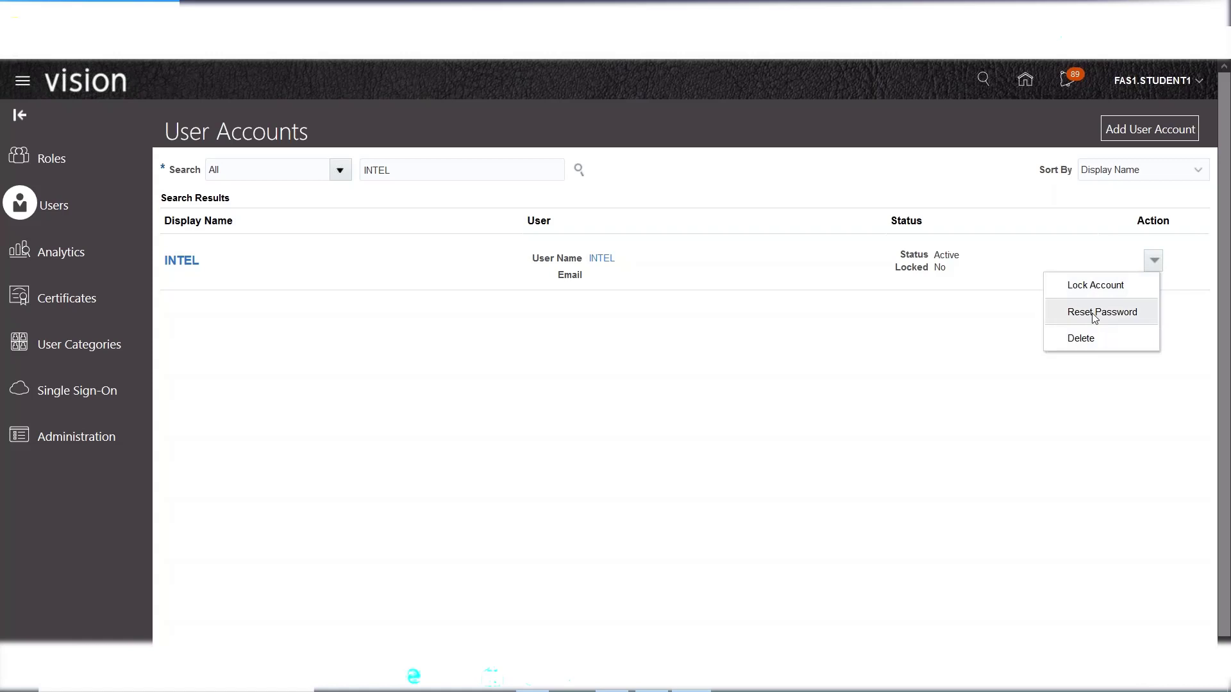
- Manually reset the INTEL user's password to a new value, declining Firefox's offer to save it
{"action": "left_click", "coordinate": [1094, 314]}
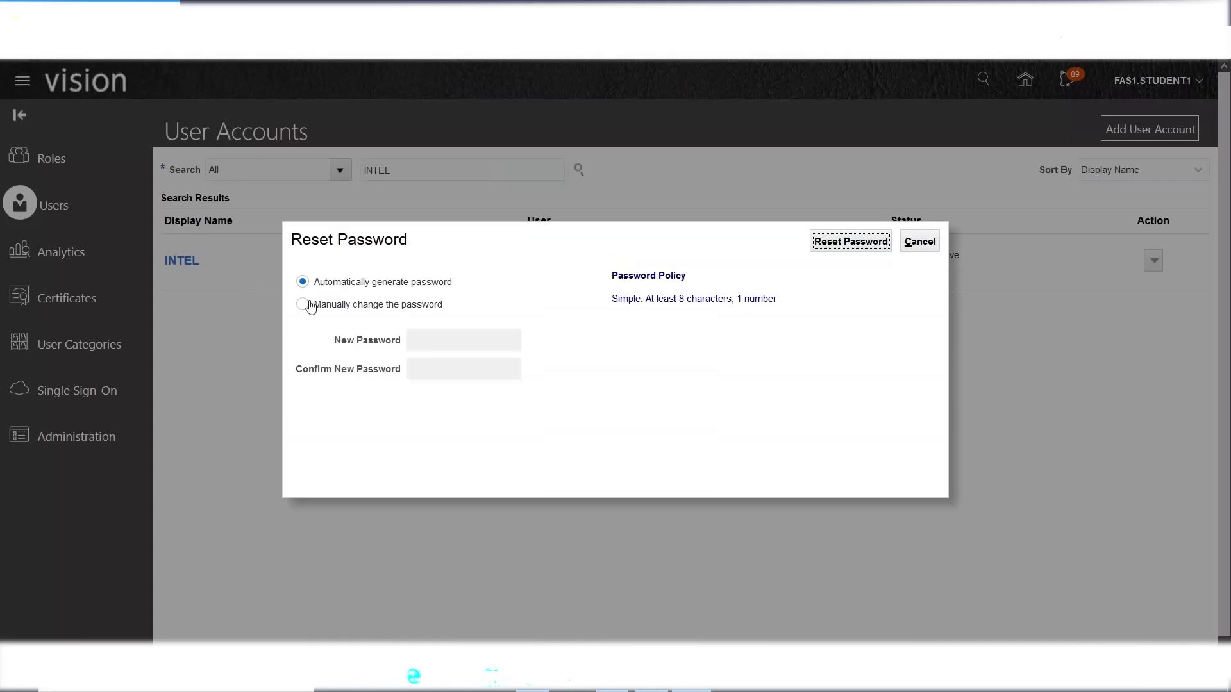
{"action": "left_click", "coordinate": [304, 306]}
{"action": "left_click", "coordinate": [484, 349]}
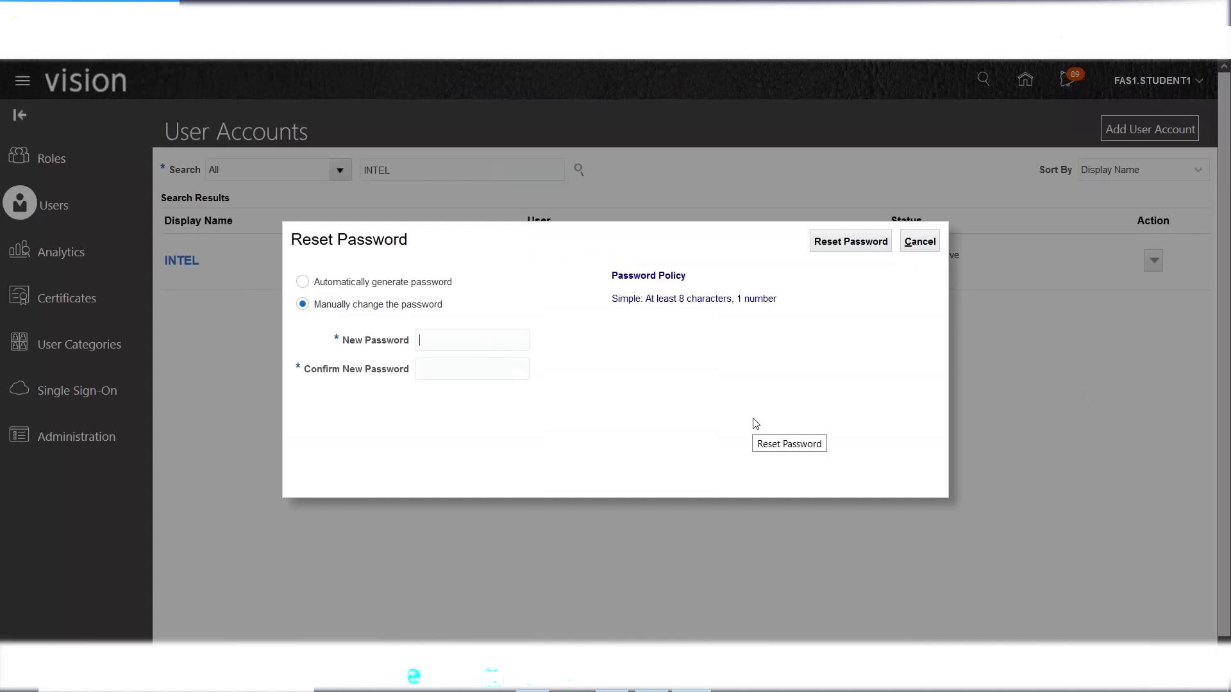
{"action": "type", "text": "********"}
{"action": "key", "text": "Tab"}
{"action": "type", "text": "********"}
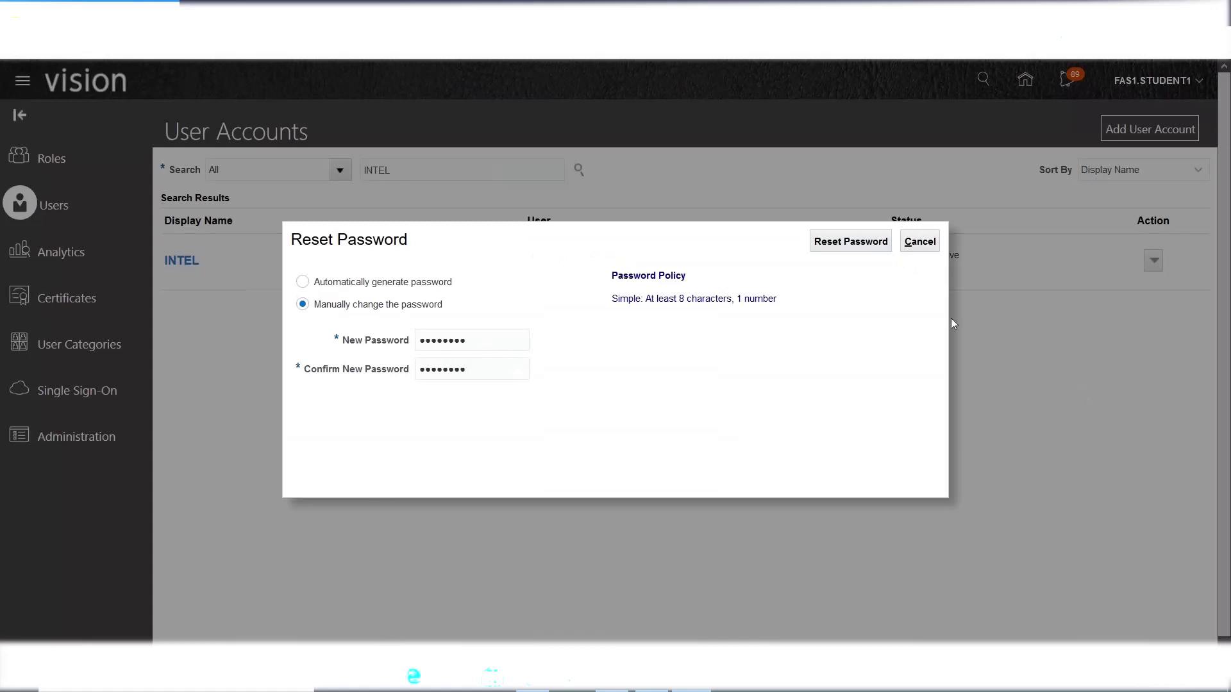
{"action": "left_click", "coordinate": [827, 249]}
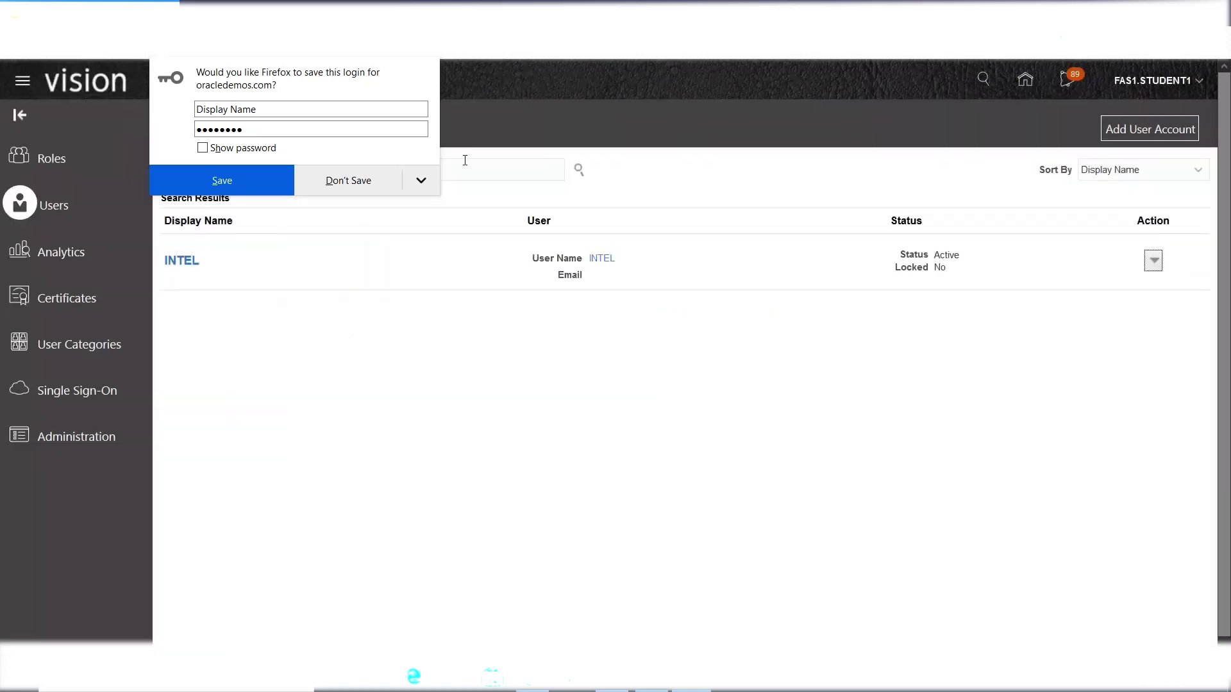
{"action": "left_click", "coordinate": [348, 180]}
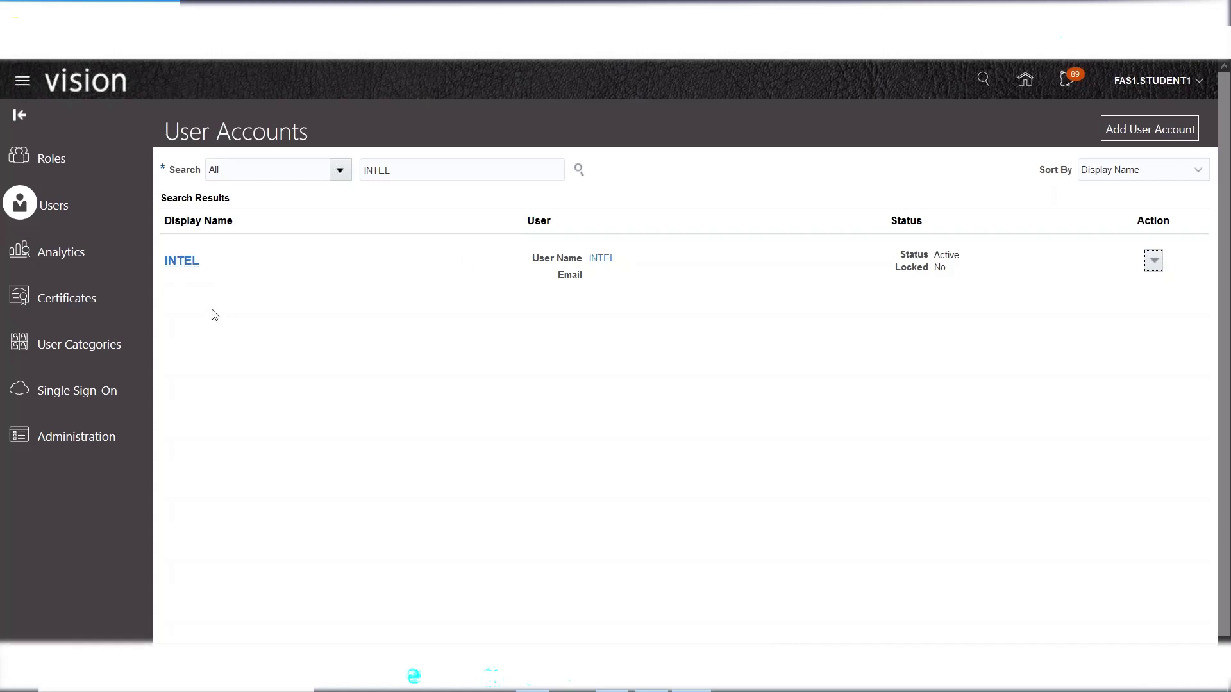
{"action": "left_click", "coordinate": [182, 260]}
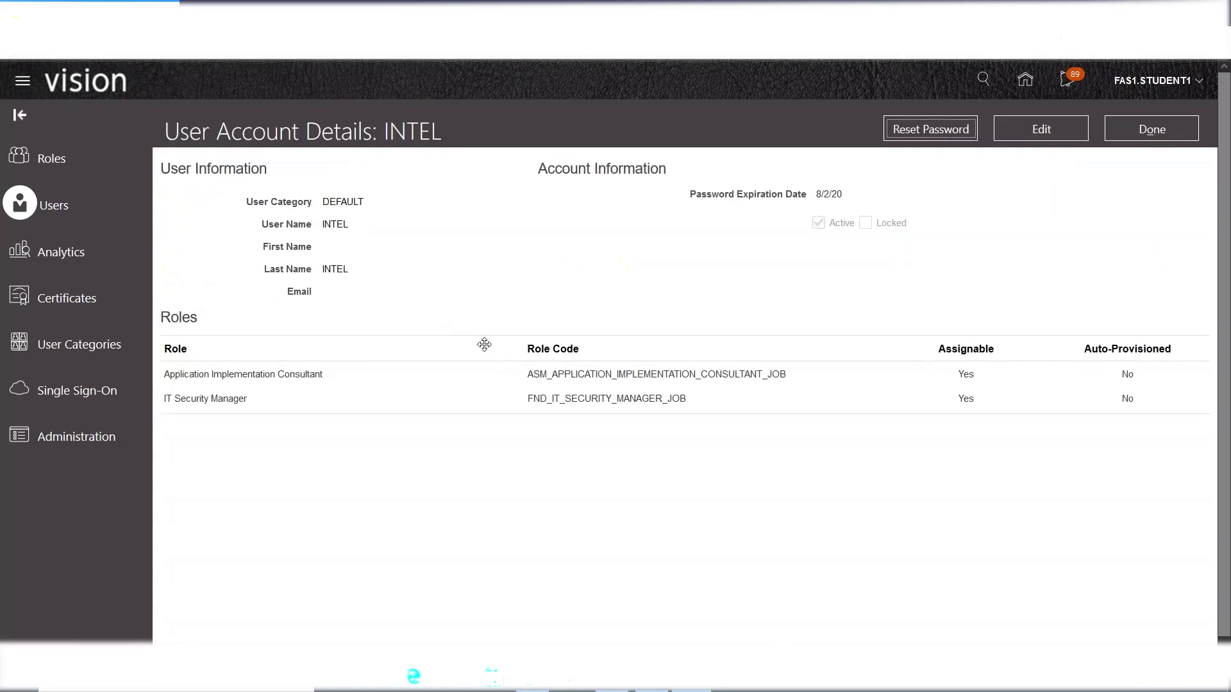
{"action": "left_click", "coordinate": [818, 196]}
{"action": "left_click_drag", "start_coordinate": [837, 196], "coordinate": [848, 196]}
{"action": "left_click", "coordinate": [819, 198]}
{"action": "left_click_drag", "start_coordinate": [821, 198], "coordinate": [818, 198]}
{"action": "left_click", "coordinate": [819, 196]}
{"action": "left_click_drag", "start_coordinate": [815, 193], "coordinate": [851, 195]}
{"action": "left_click", "coordinate": [818, 194]}
{"action": "left_click", "coordinate": [1040, 128]}
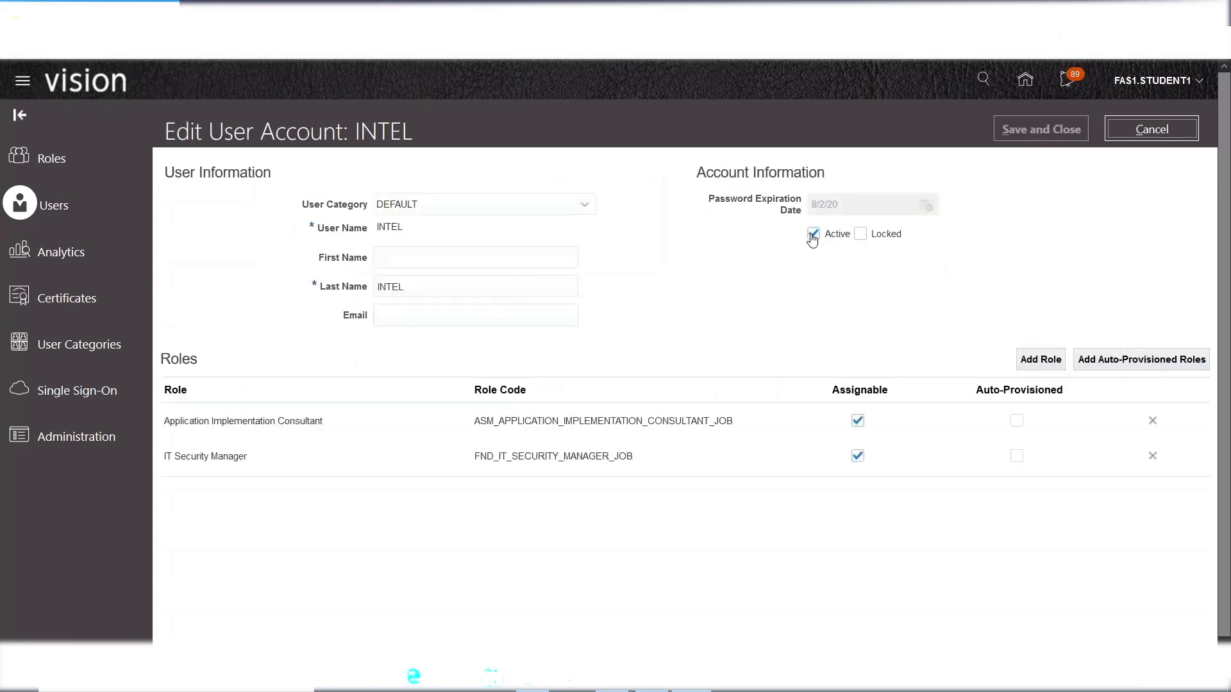
{"action": "left_click", "coordinate": [813, 233]}
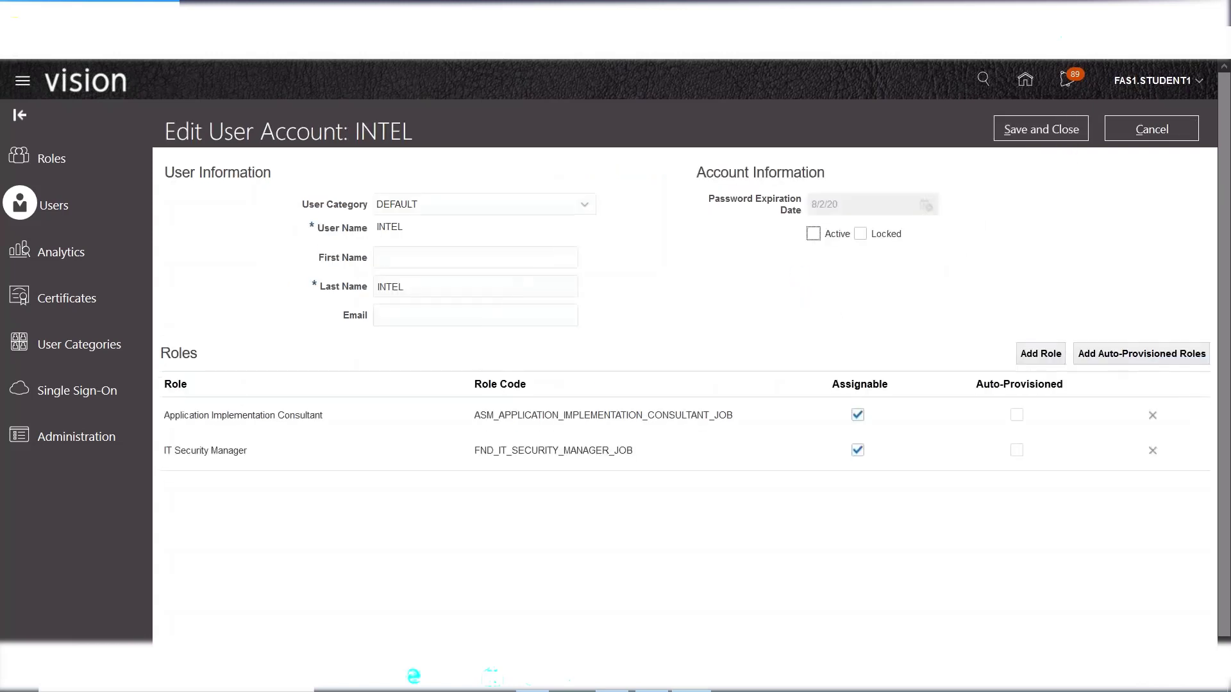
{"action": "left_click", "coordinate": [813, 233]}
{"action": "left_click", "coordinate": [1029, 129]}
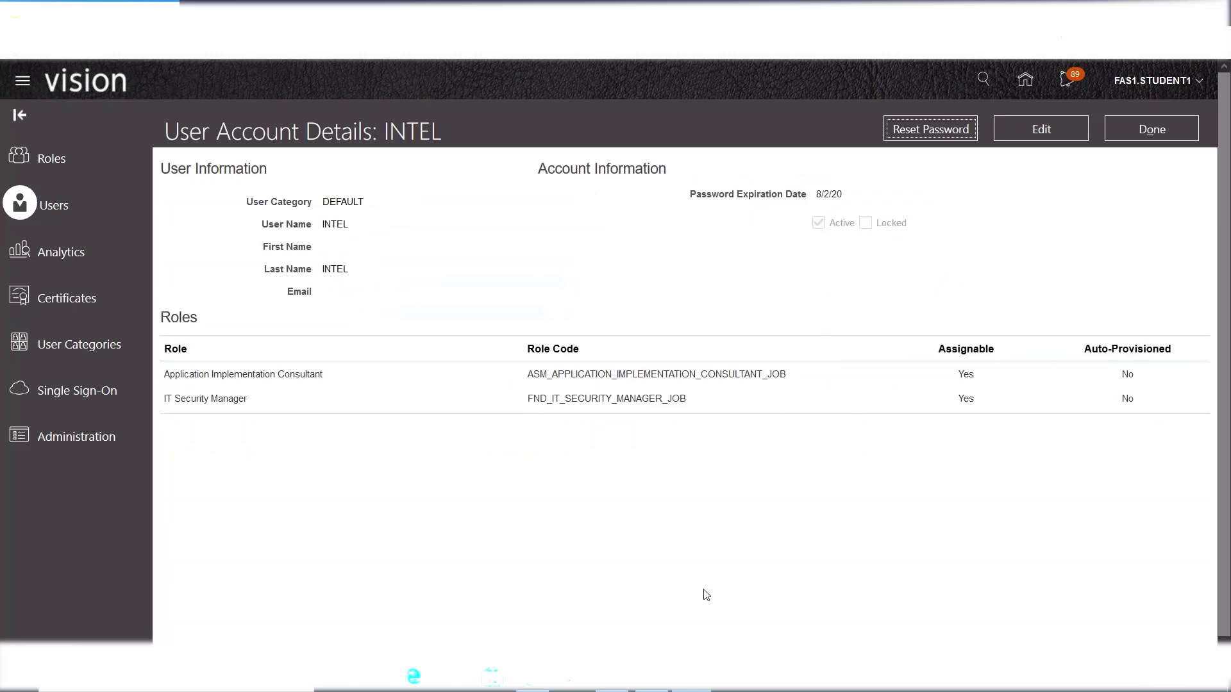
- In the Excel notes, enter the heading HCM in K49 and Employee User in K50
{"action": "left_click", "coordinate": [661, 689]}
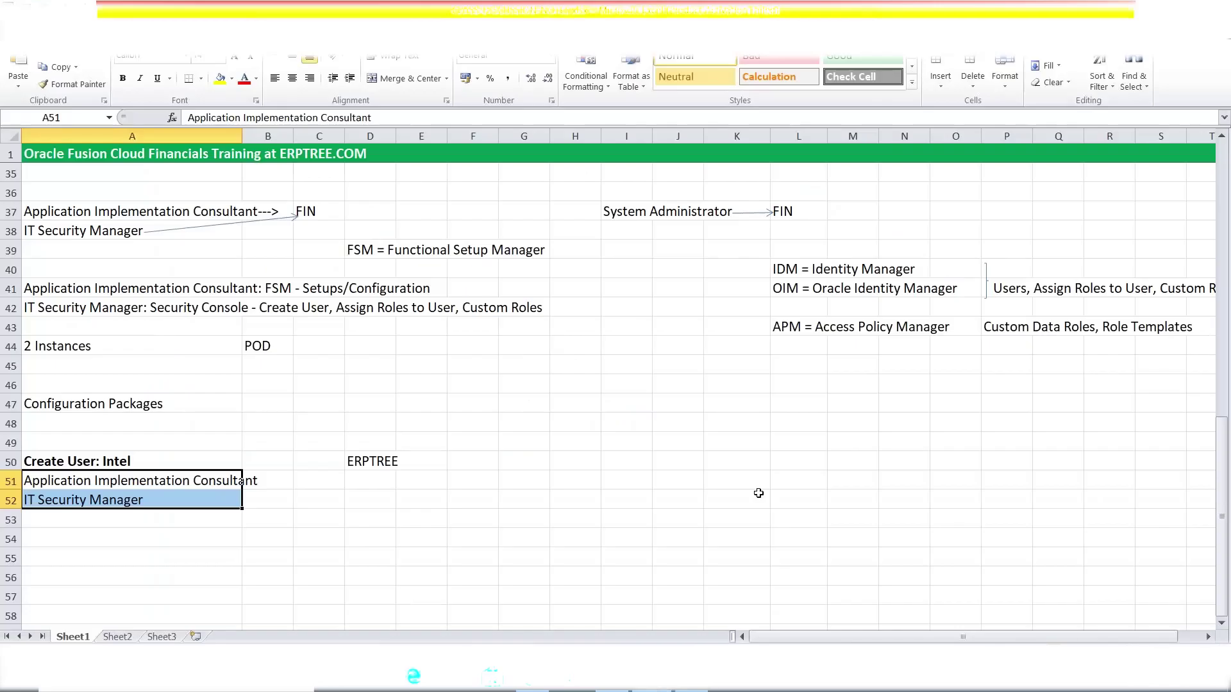
{"action": "scroll", "coordinate": [716, 485], "scroll_direction": "down", "scroll_amount": 1}
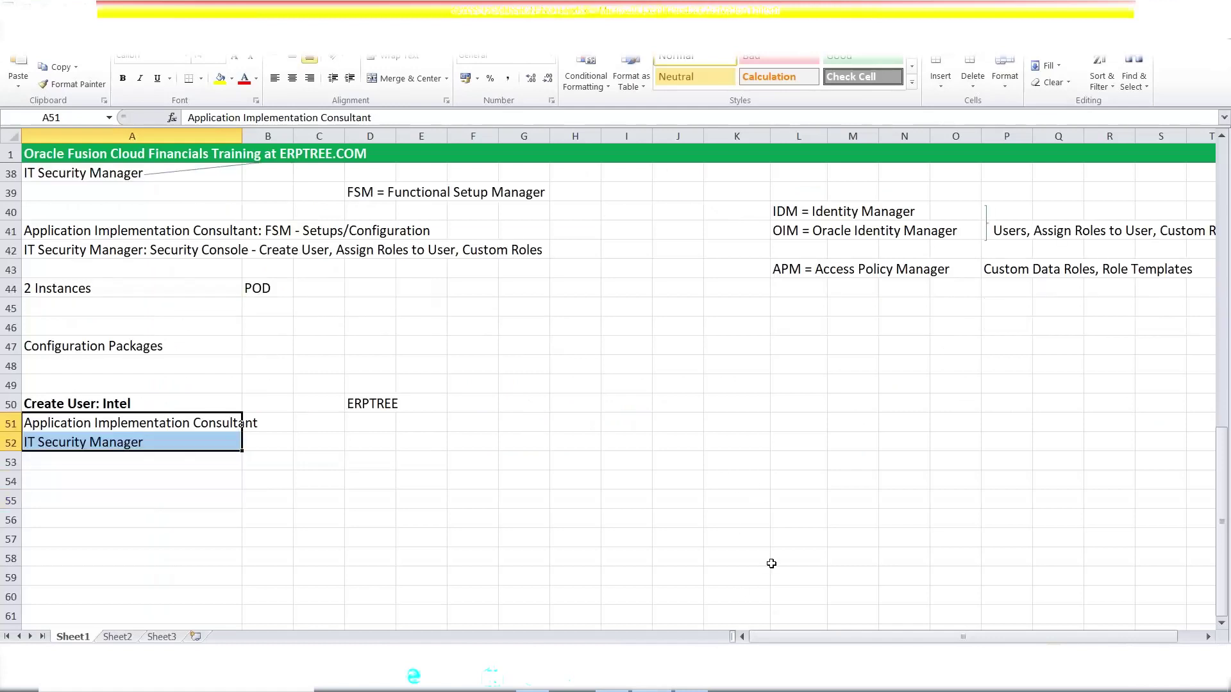
{"action": "left_click", "coordinate": [735, 390]}
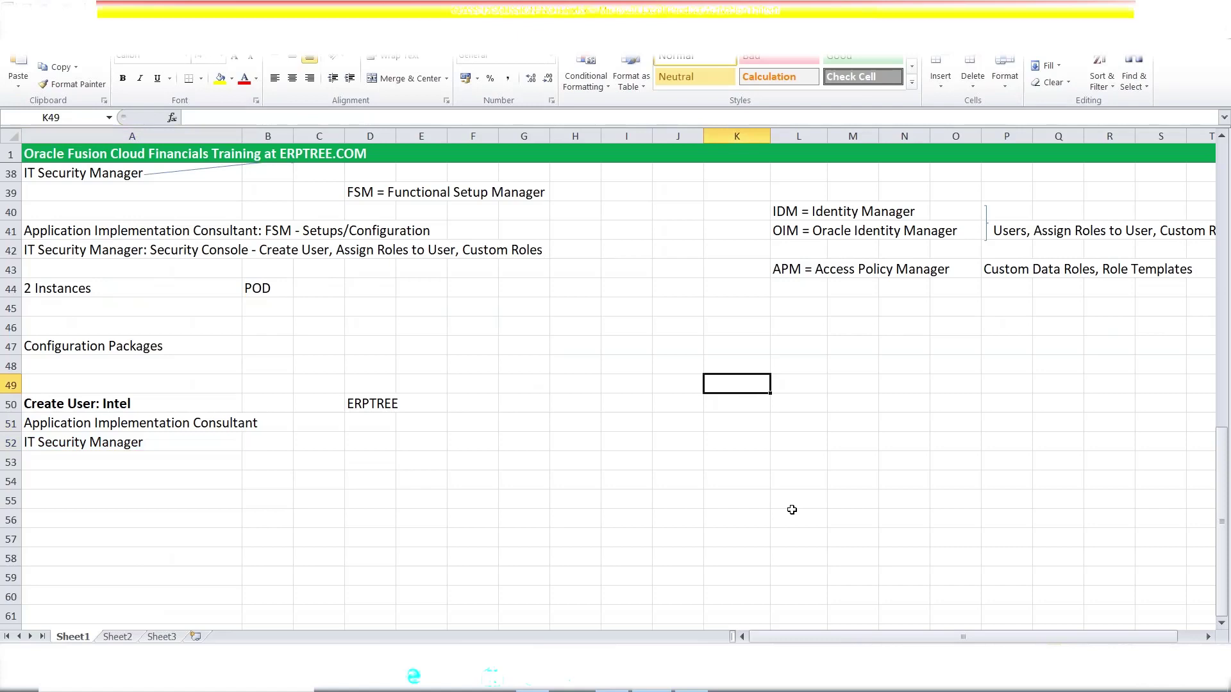
{"action": "type", "text": "HCM"}
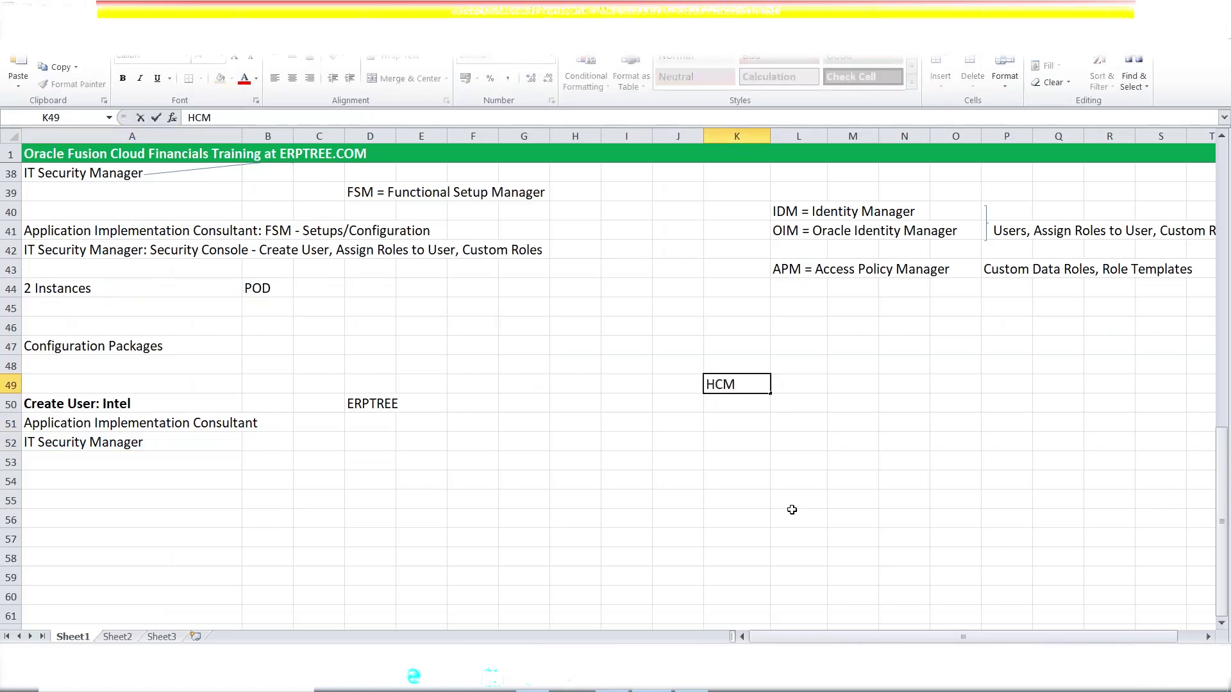
{"action": "key", "text": "Return"}
{"action": "type", "text": "Emplo"}
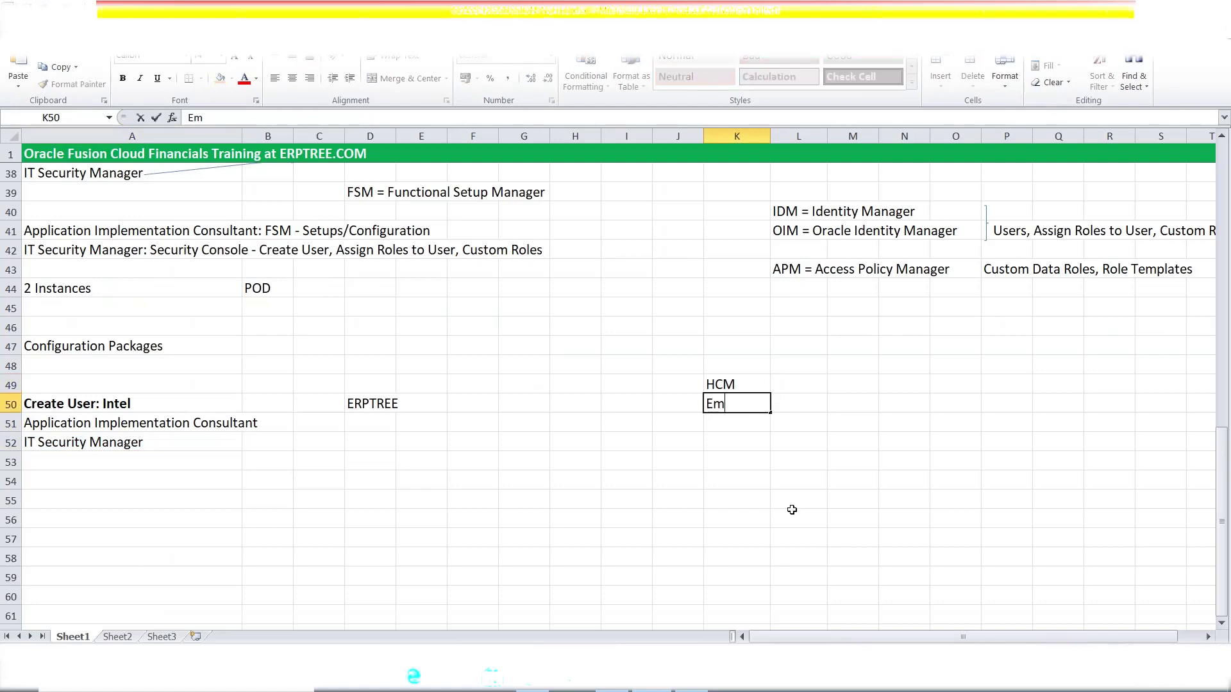
{"action": "type", "text": "ee"}
{"action": "left_click", "coordinate": [868, 381]}
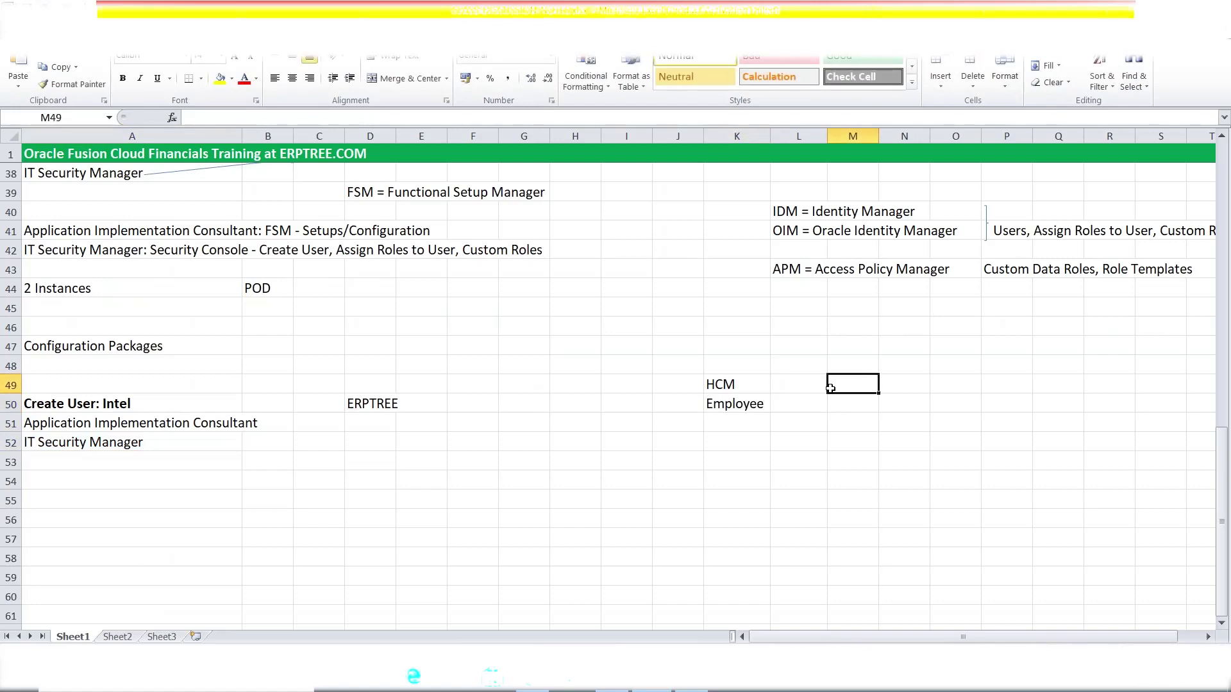
{"action": "double_click", "coordinate": [760, 404]}
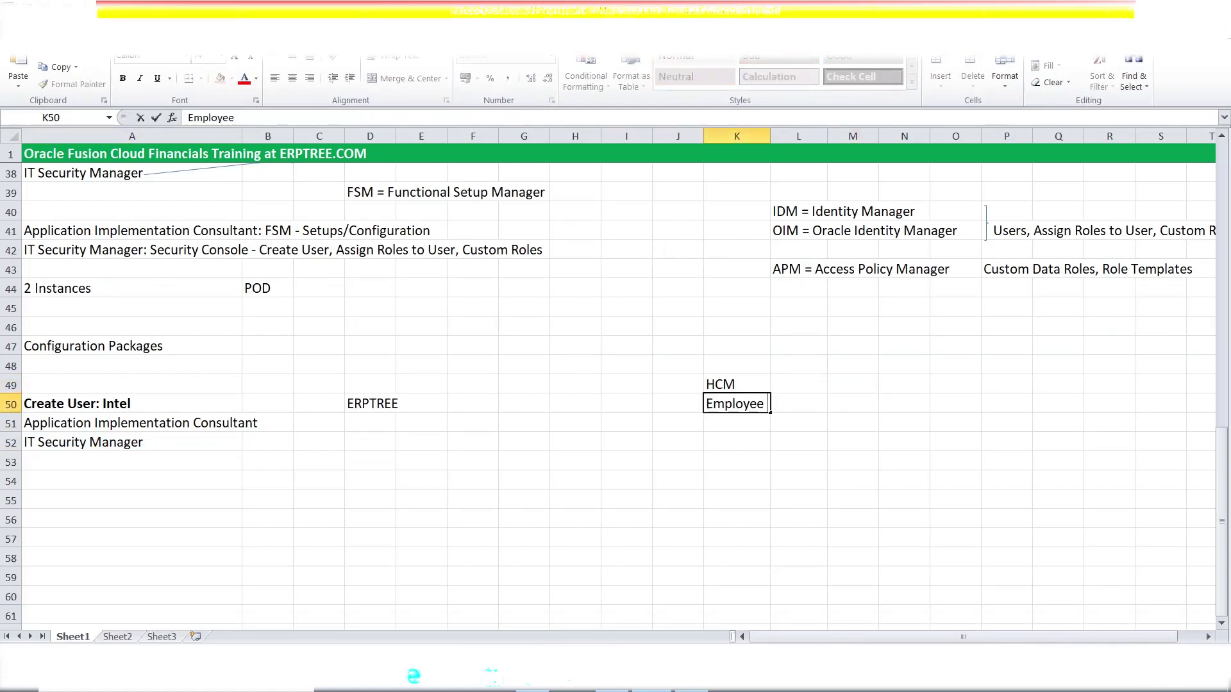
{"action": "type", "text": "User"}
{"action": "left_click", "coordinate": [897, 387]}
- Enter Security Console in N49 and Implementation User in N50
{"action": "type", "text": "s"}
{"action": "key", "text": "BackSpace"}
{"action": "type", "text": "Securi"}
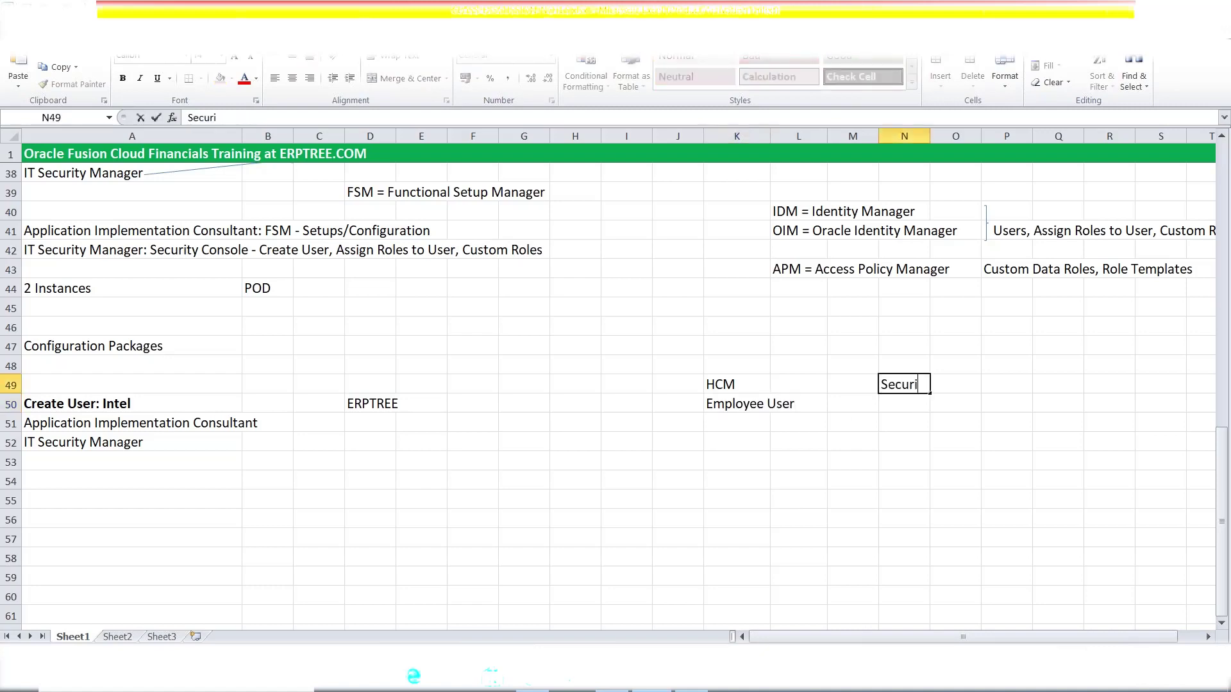
{"action": "type", "text": "ty Console"}
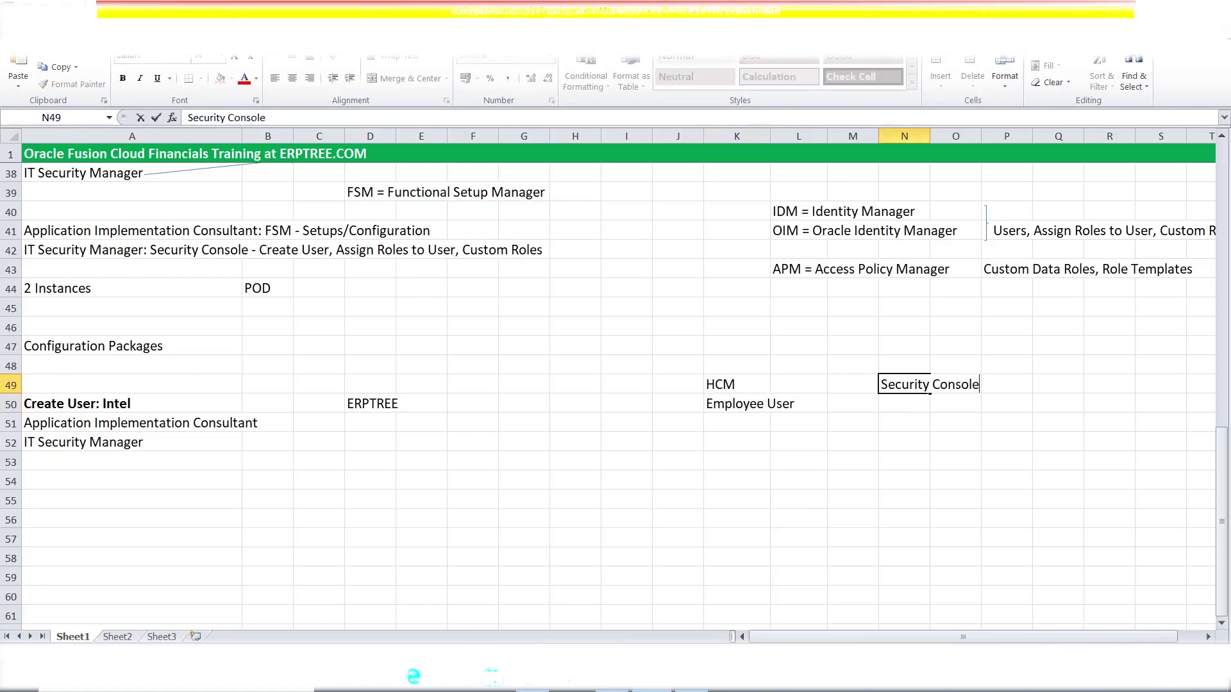
{"action": "left_click", "coordinate": [893, 404]}
{"action": "type", "text": "I"}
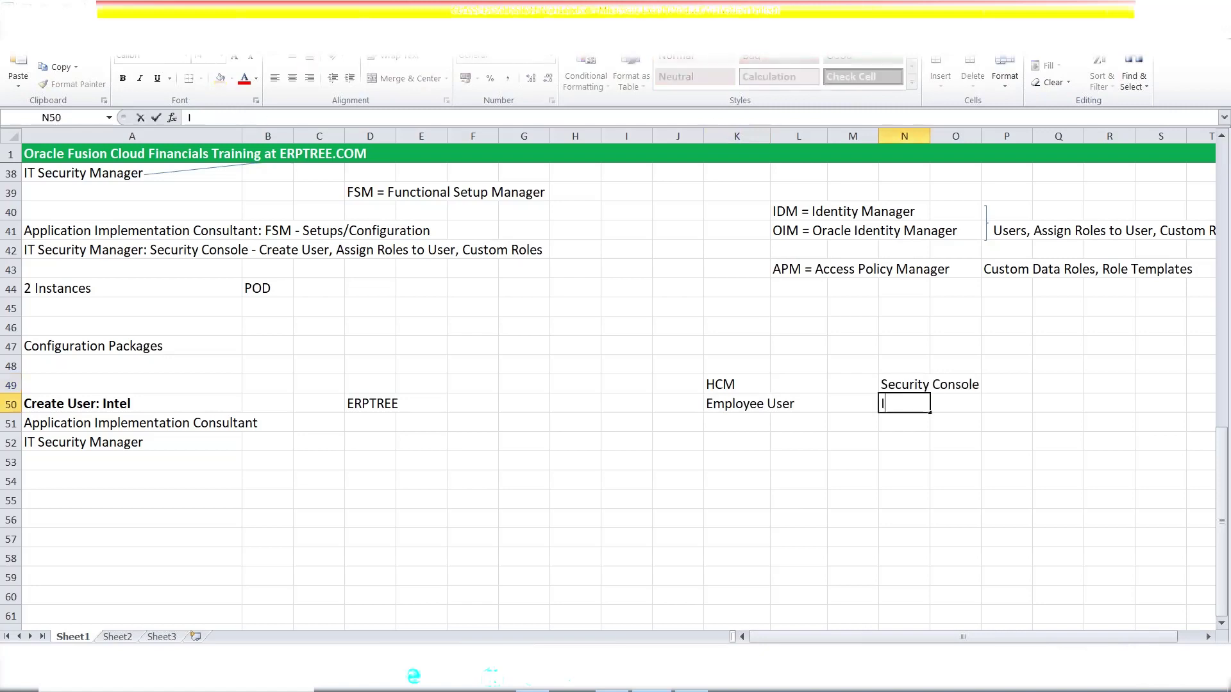
{"action": "type", "text": "mplementation User"}
- Make the HCM and Security Console headings in row 49 bold
{"action": "left_click_drag", "start_coordinate": [748, 387], "coordinate": [971, 385]}
{"action": "key", "text": "ctrl+b"}
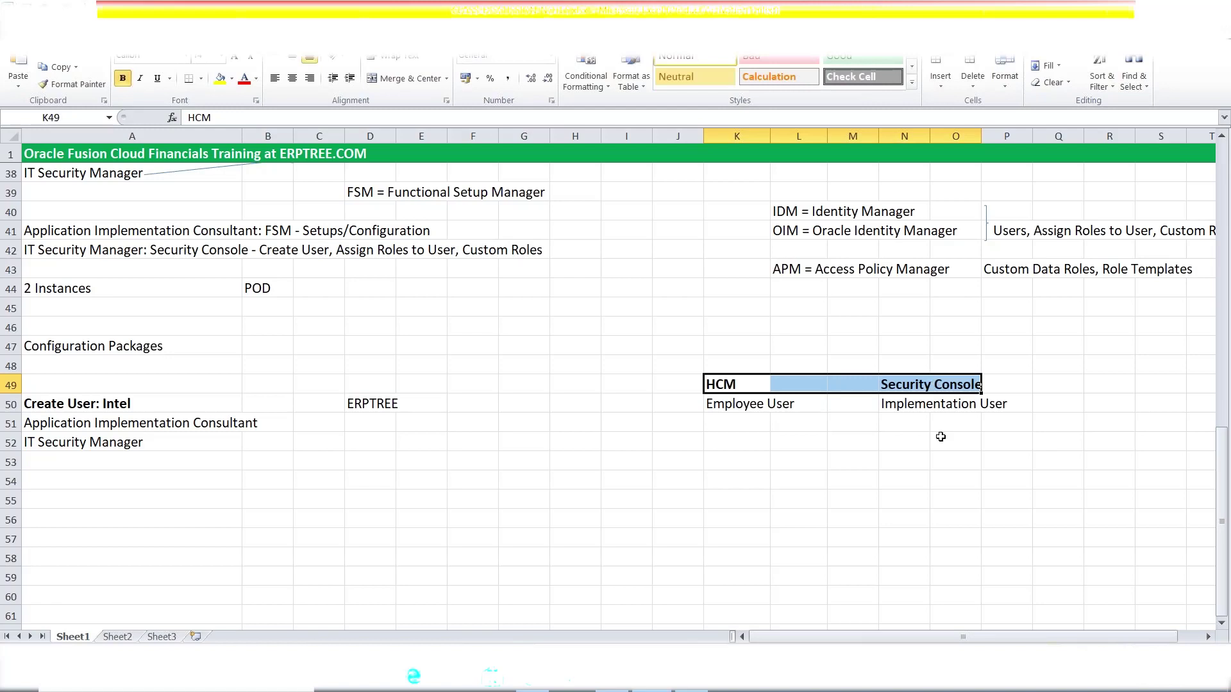
{"action": "left_click", "coordinate": [919, 409]}
{"action": "left_click", "coordinate": [911, 426]}
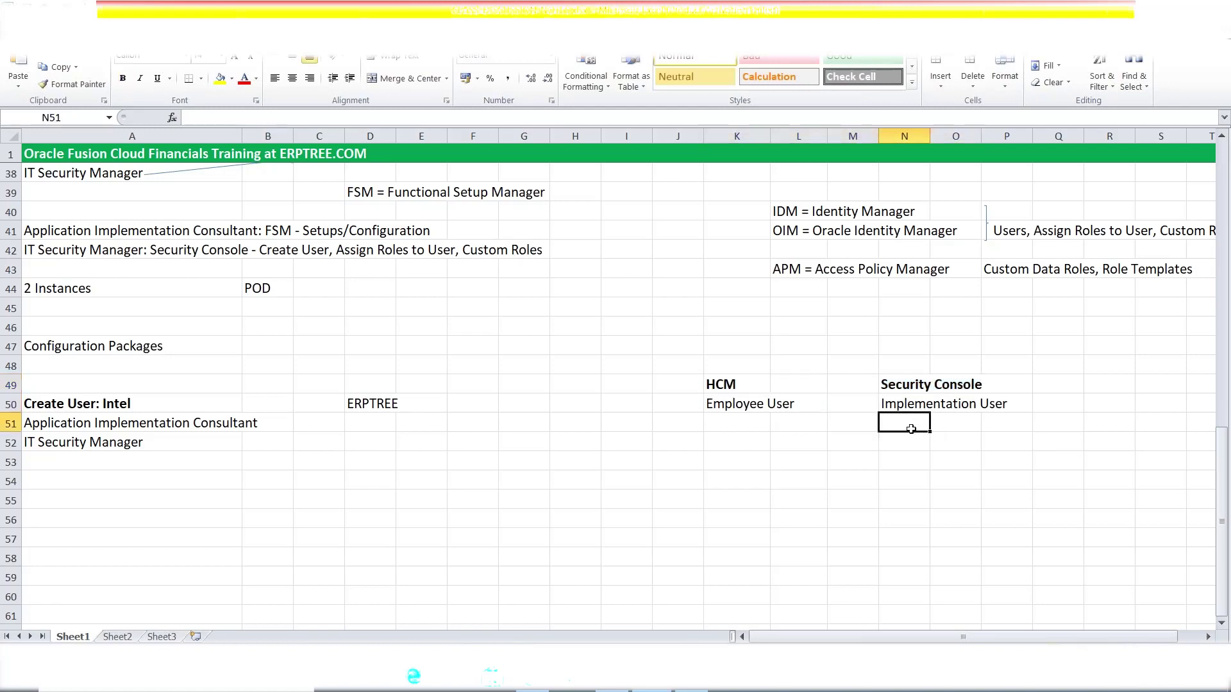
- List Primary Ledger, Legal Entity and Business Unit in K52:K54
{"action": "left_click", "coordinate": [741, 402]}
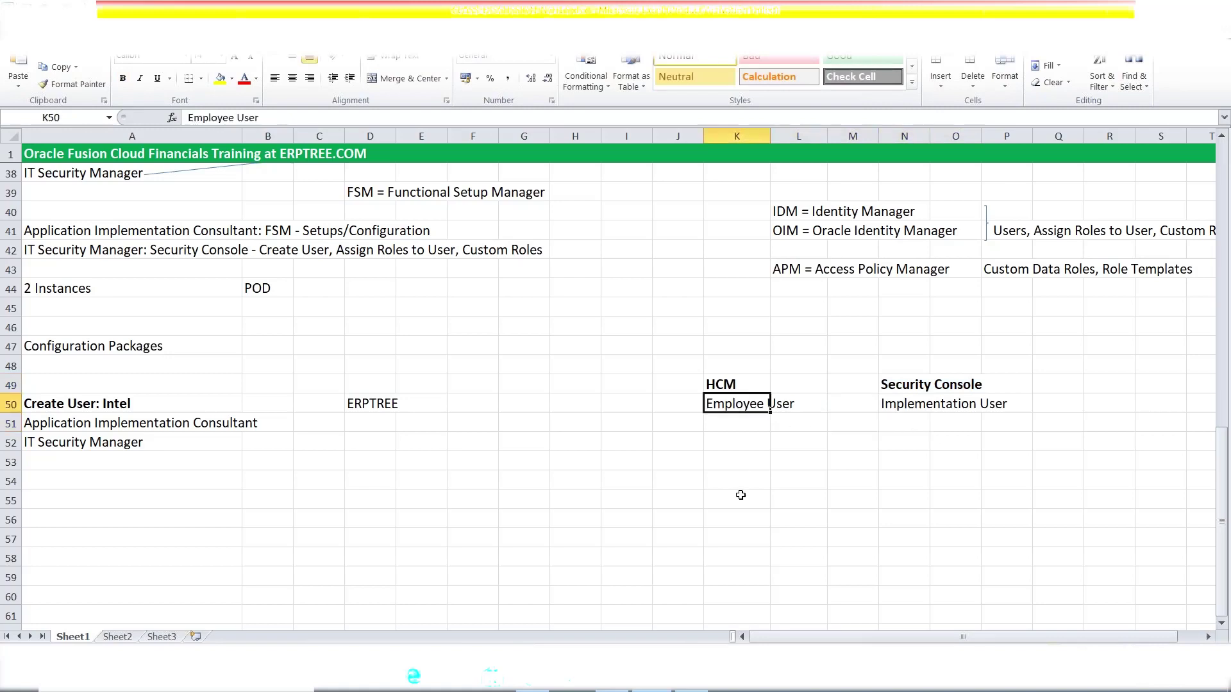
{"action": "left_click", "coordinate": [733, 439]}
{"action": "type", "text": "P"}
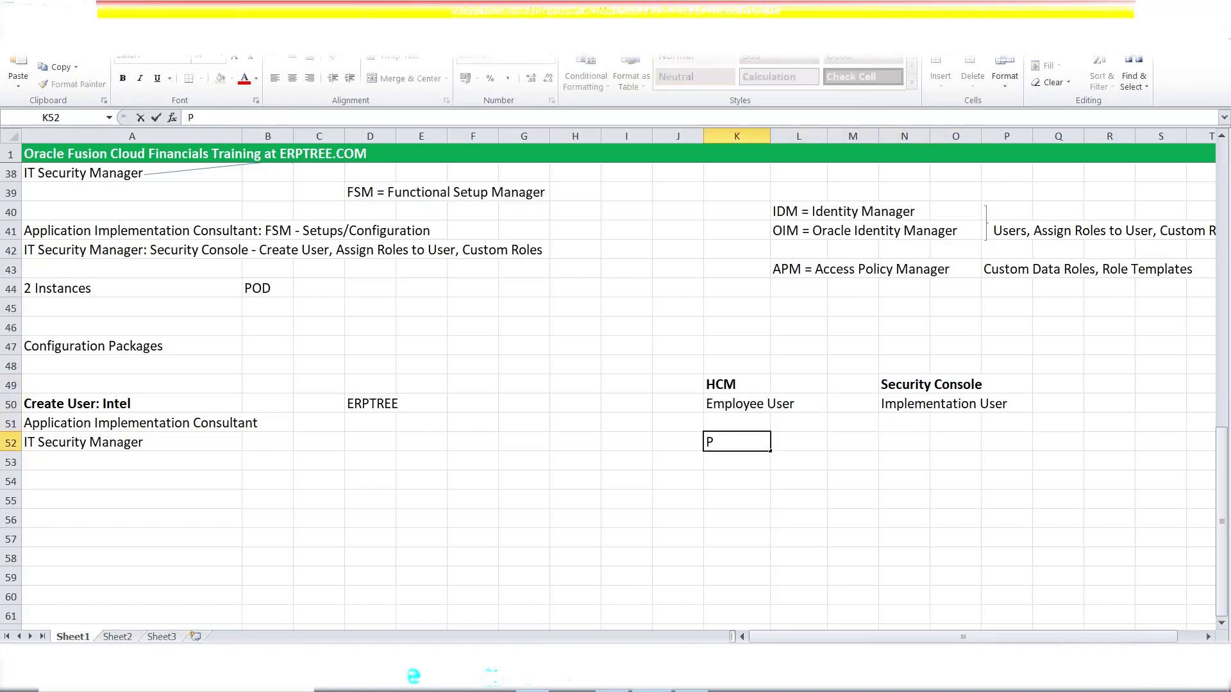
{"action": "type", "text": "rimary Ledger"}
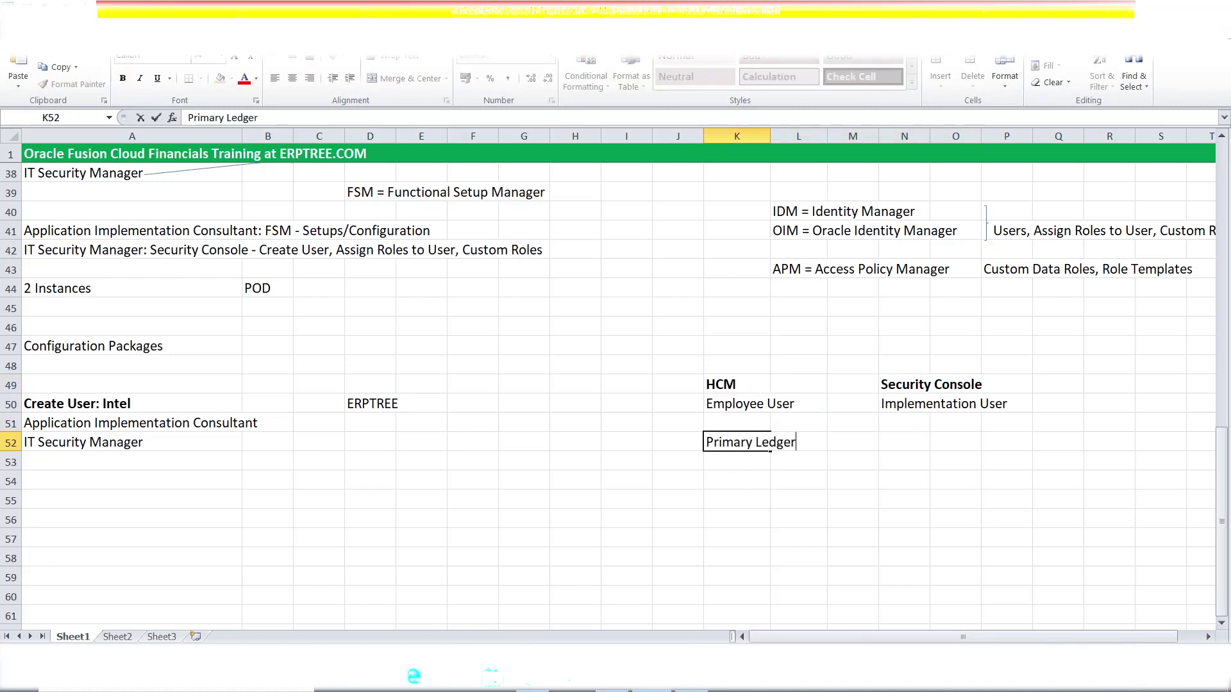
{"action": "key", "text": "Return"}
{"action": "type", "text": "Lega"}
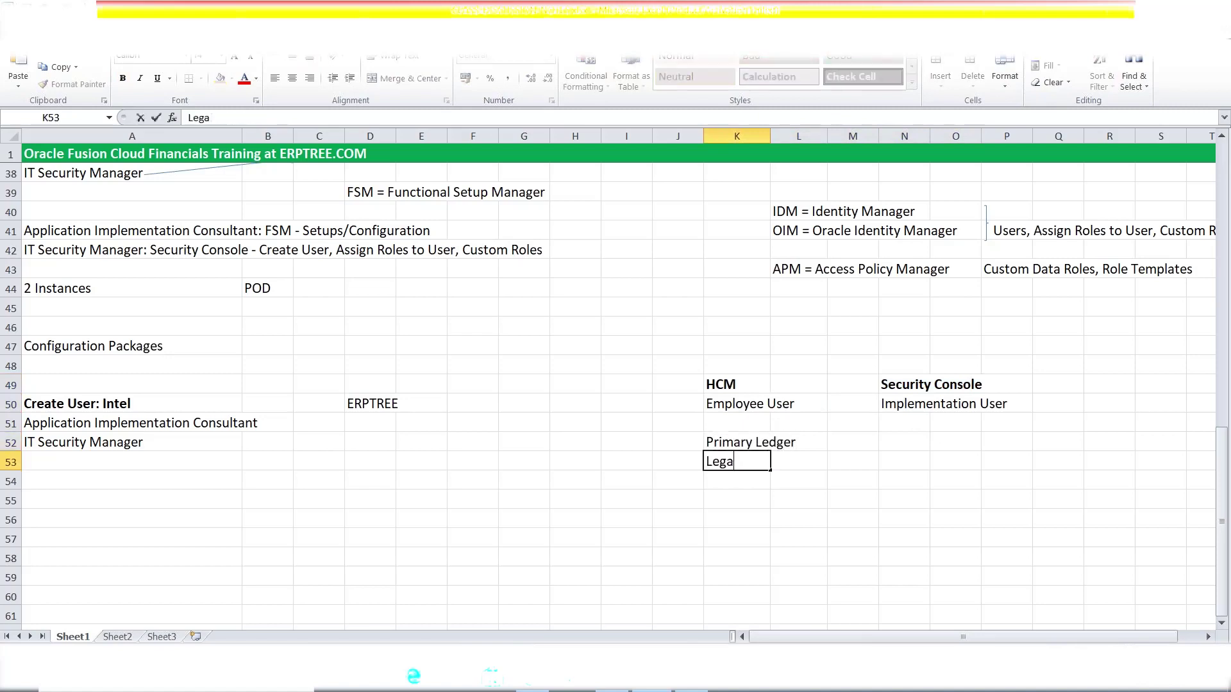
{"action": "type", "text": "l Entity"}
{"action": "key", "text": "Return"}
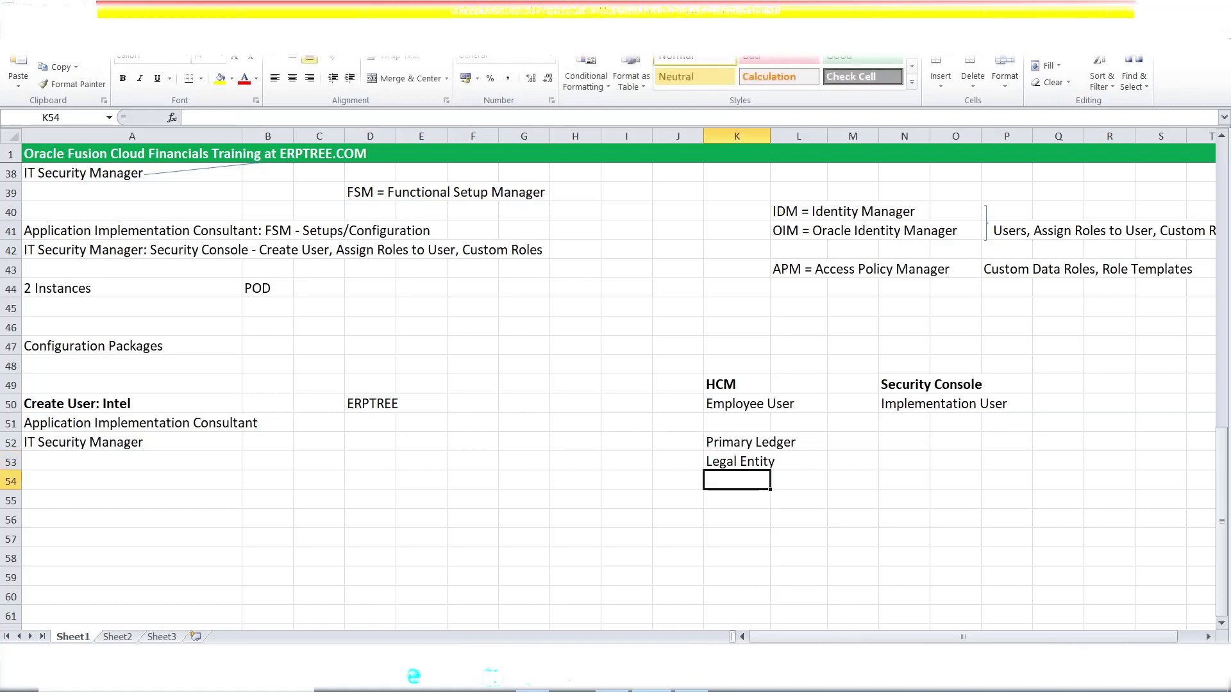
{"action": "type", "text": "Business"}
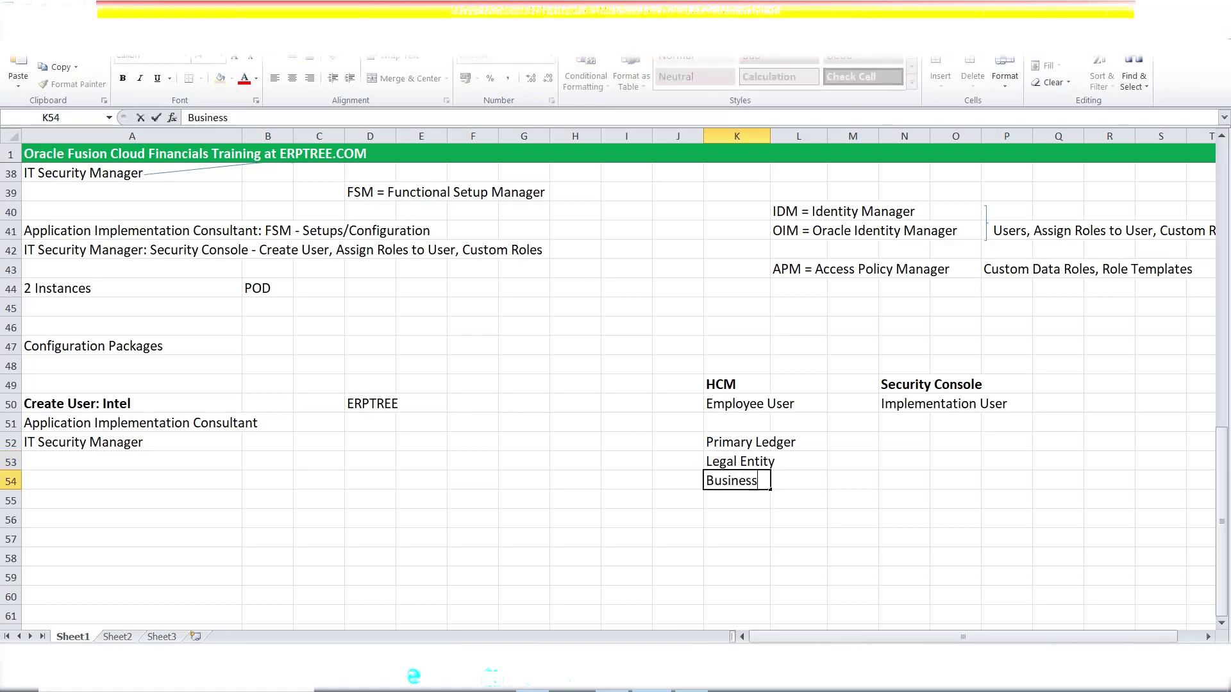
{"action": "type", "text": " Unit"}
{"action": "left_click", "coordinate": [733, 447]}
- Select the HCM entries in K49:K54 and delete them
{"action": "left_click_drag", "start_coordinate": [733, 447], "coordinate": [762, 481]}
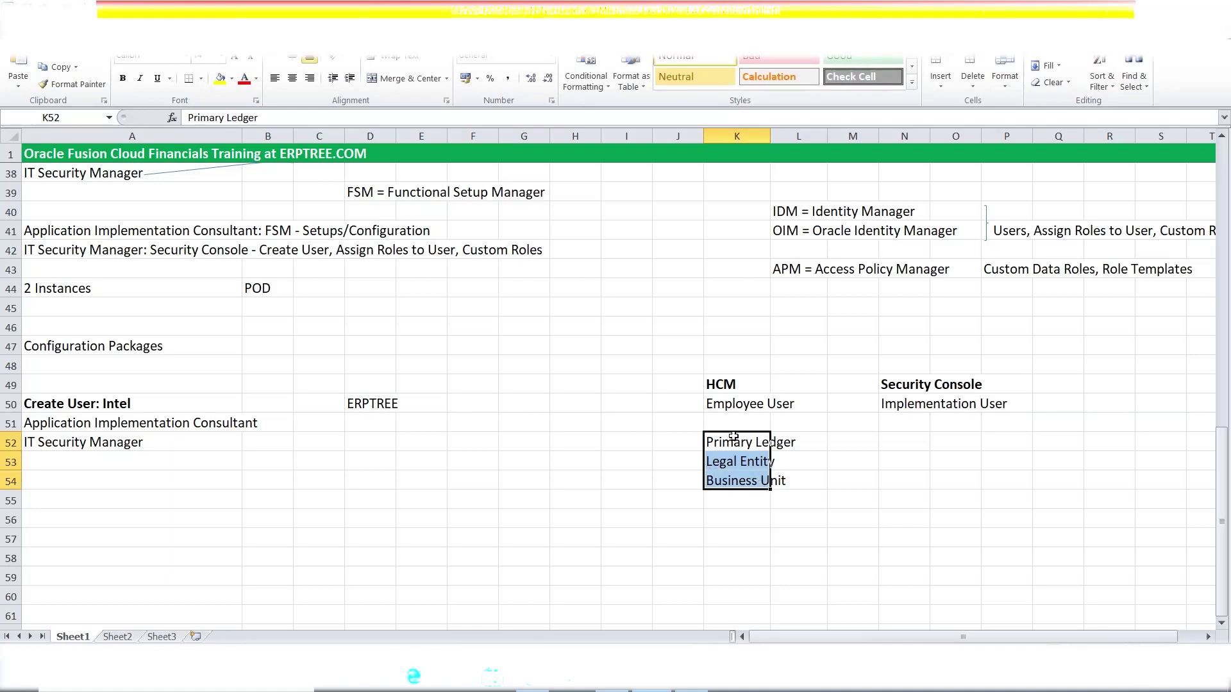
{"action": "left_click", "coordinate": [722, 404]}
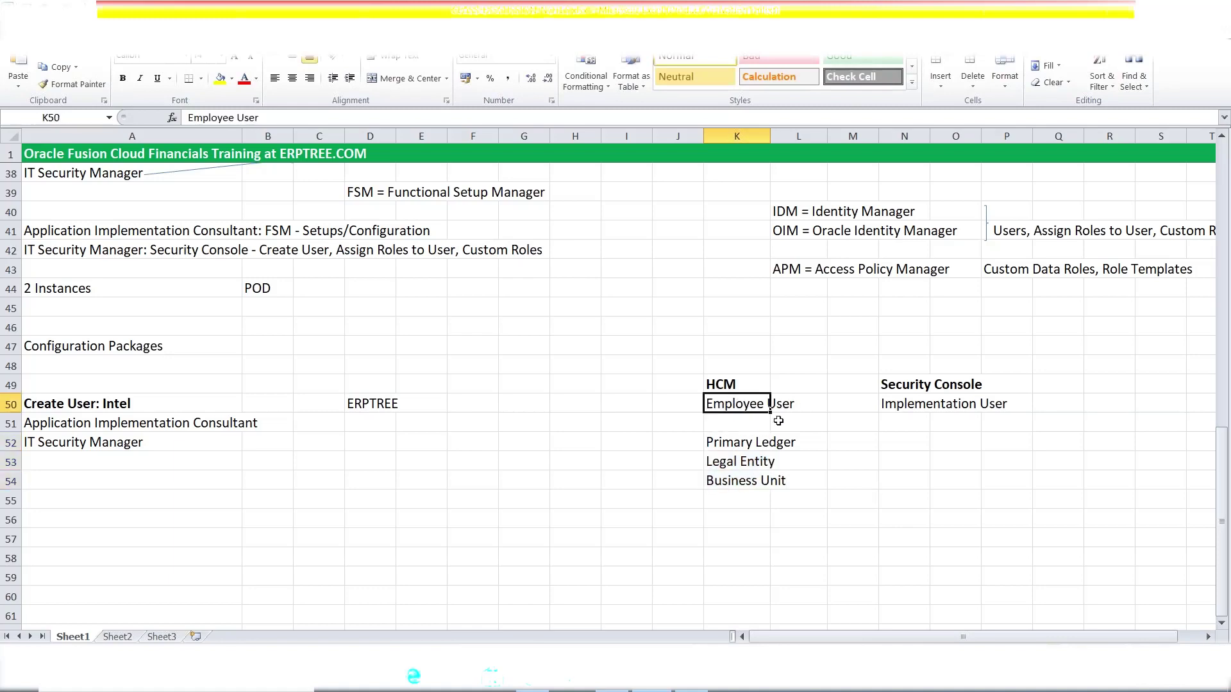
{"action": "left_click", "coordinate": [918, 386]}
{"action": "left_click", "coordinate": [760, 390]}
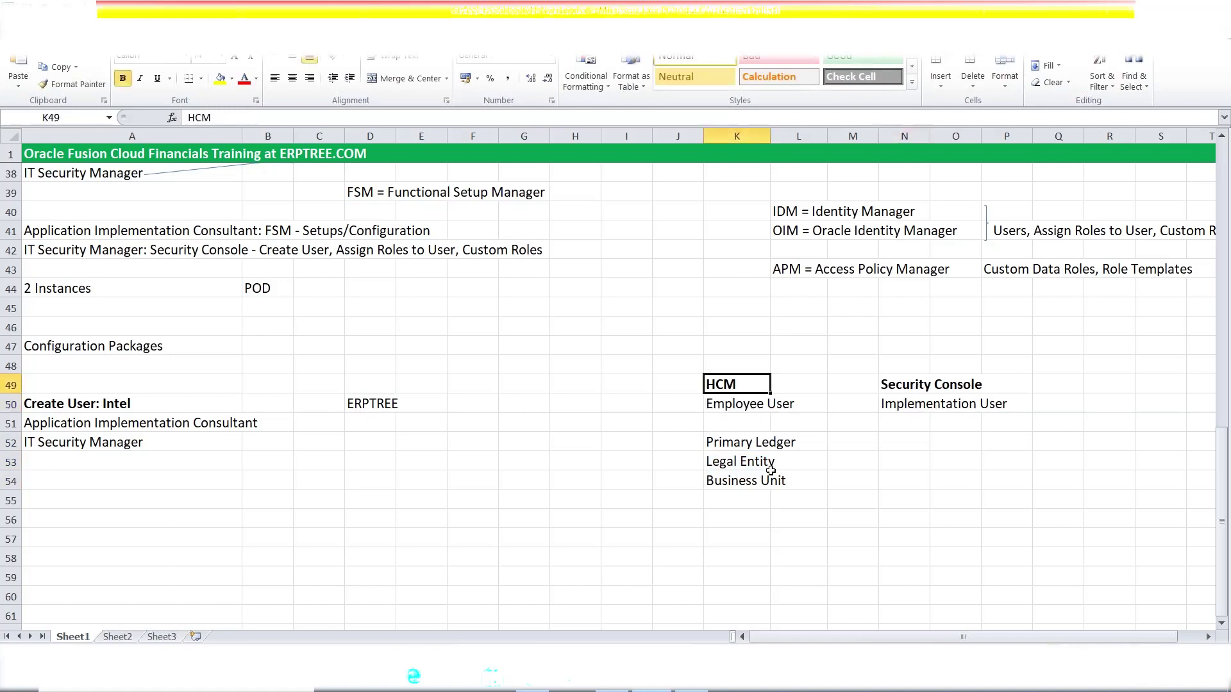
{"action": "left_click", "coordinate": [747, 365]}
{"action": "left_click_drag", "start_coordinate": [743, 389], "coordinate": [747, 486]}
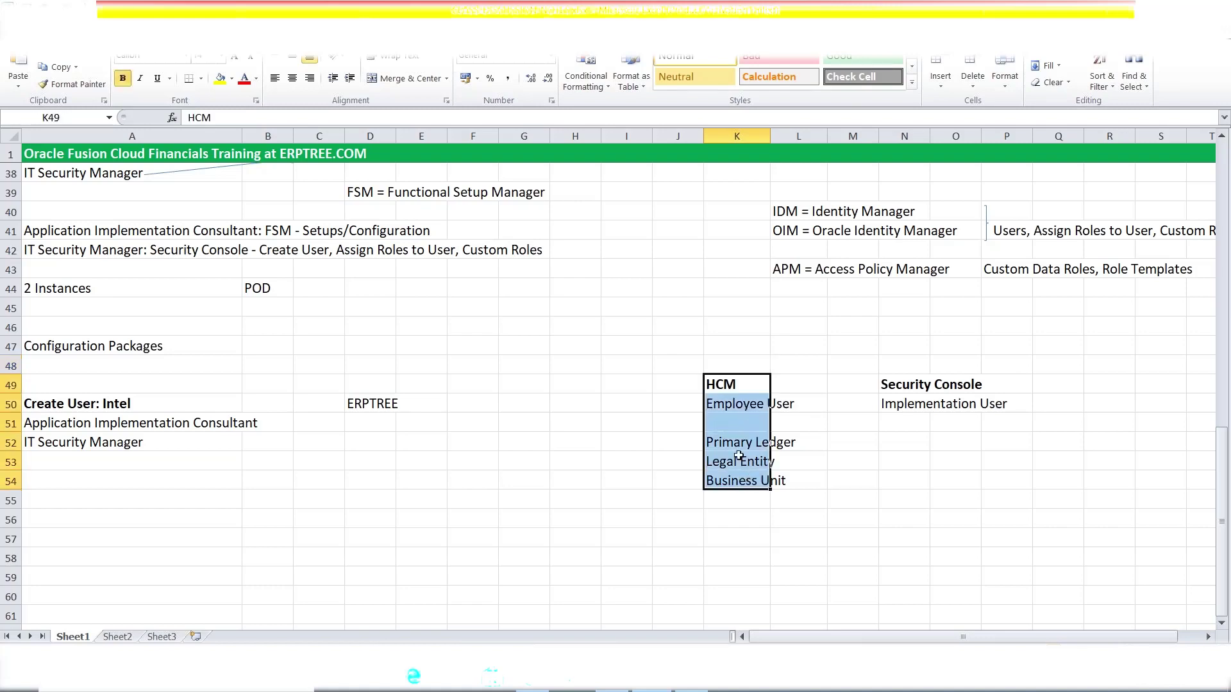
{"action": "left_click_drag", "start_coordinate": [725, 442], "coordinate": [802, 482]}
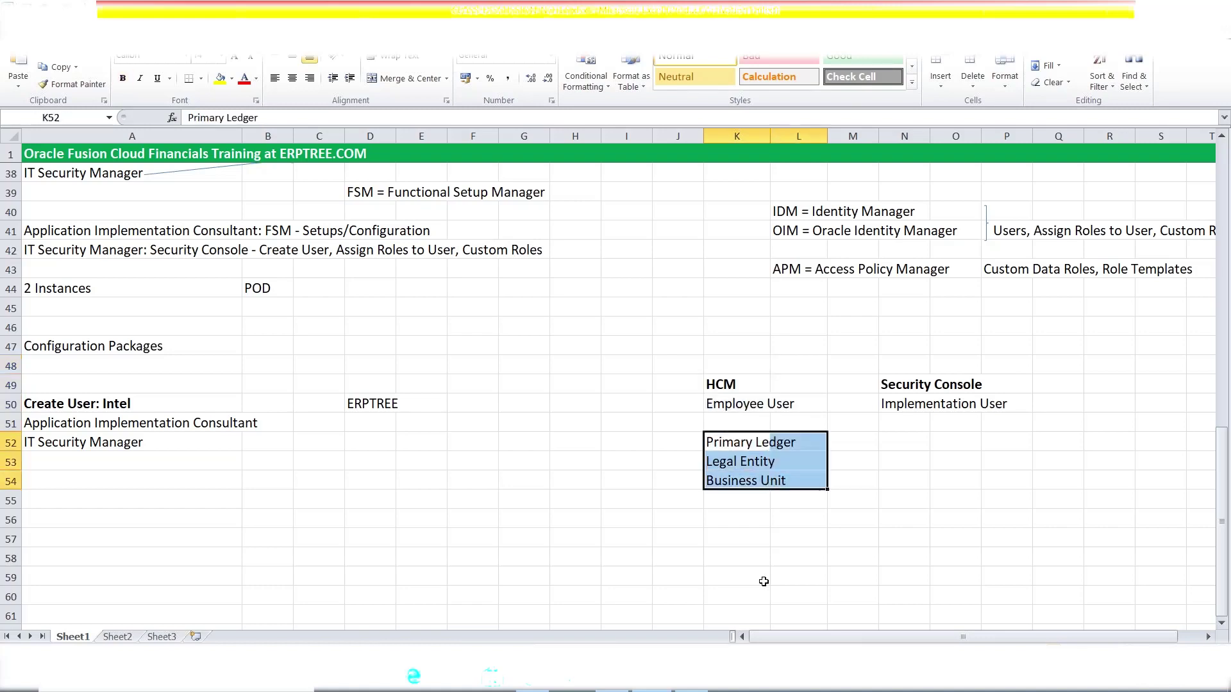
{"action": "left_click_drag", "start_coordinate": [721, 391], "coordinate": [737, 482]}
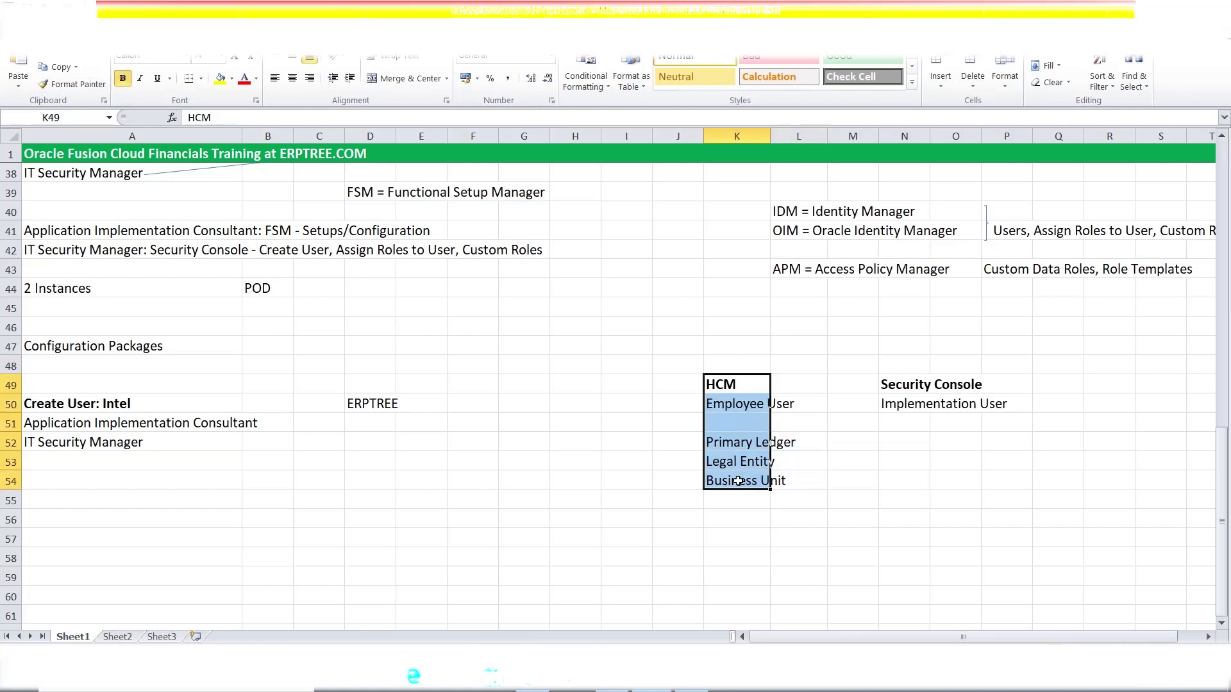
{"action": "key", "text": "Delete"}
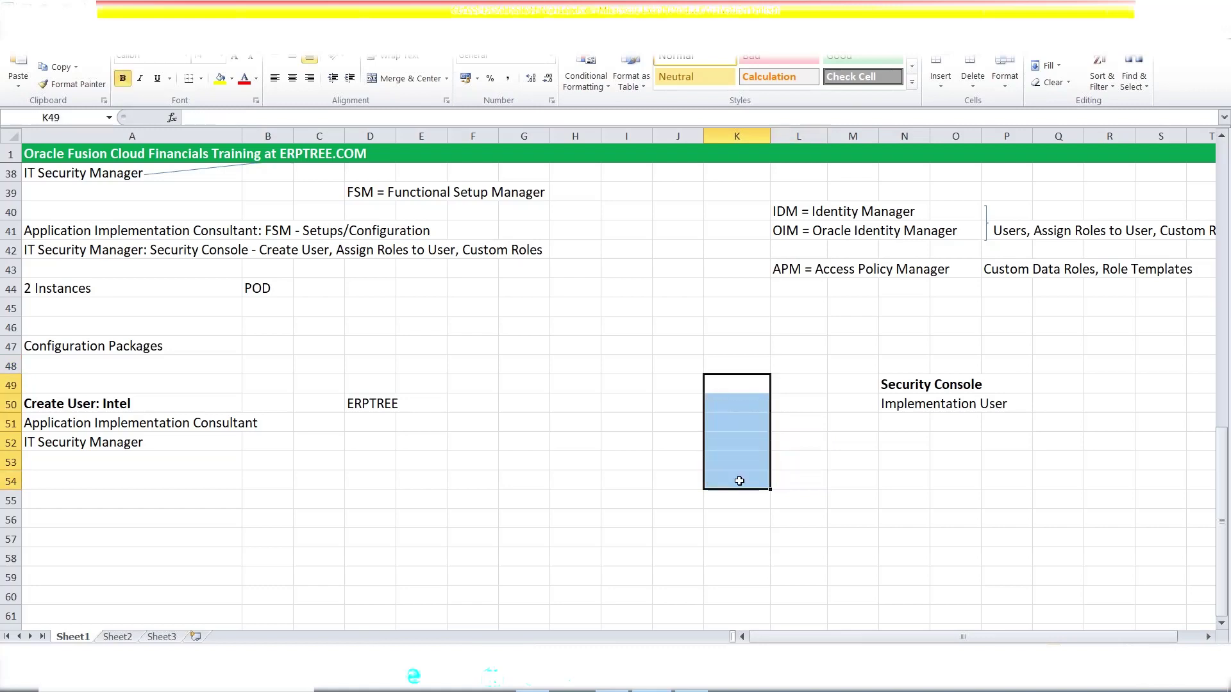
- Review the Security Console and Implementation User notes, then return to the browser's User Account Details
{"action": "left_click", "coordinate": [829, 392]}
{"action": "left_click_drag", "start_coordinate": [895, 393], "coordinate": [1003, 408]}
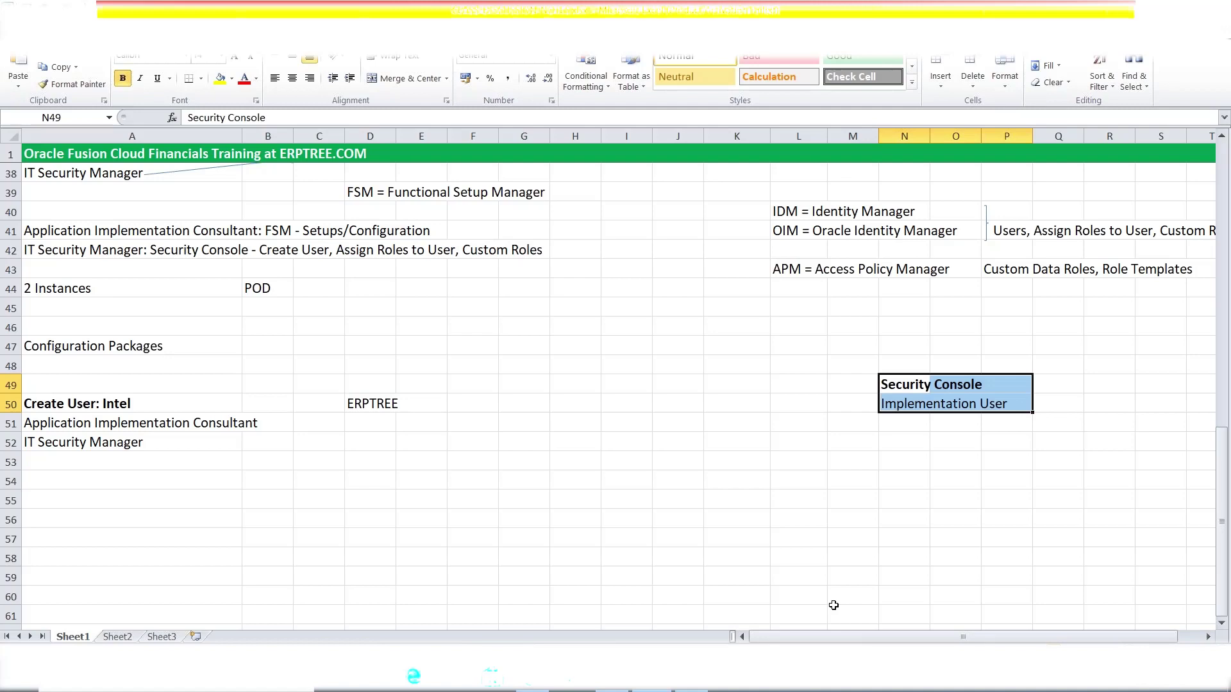
{"action": "left_click", "coordinate": [738, 482]}
{"action": "left_click_drag", "start_coordinate": [902, 384], "coordinate": [956, 385]}
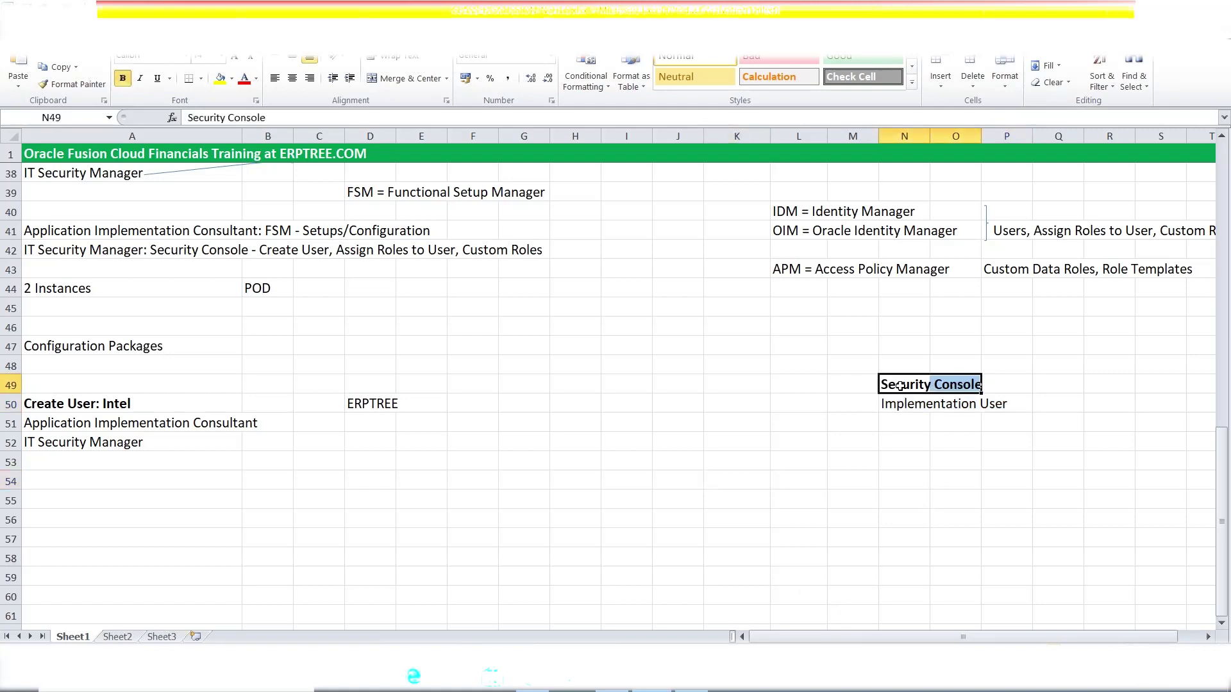
{"action": "left_click_drag", "start_coordinate": [904, 404], "coordinate": [1004, 404]}
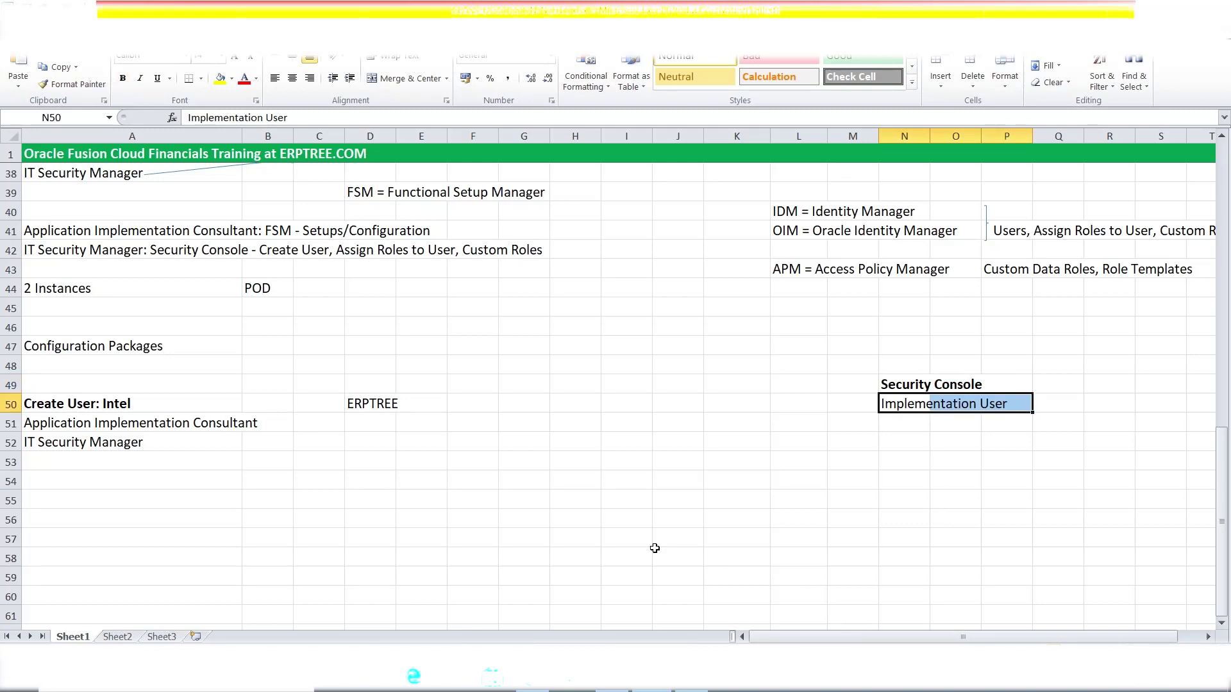
{"action": "left_click", "coordinate": [560, 486]}
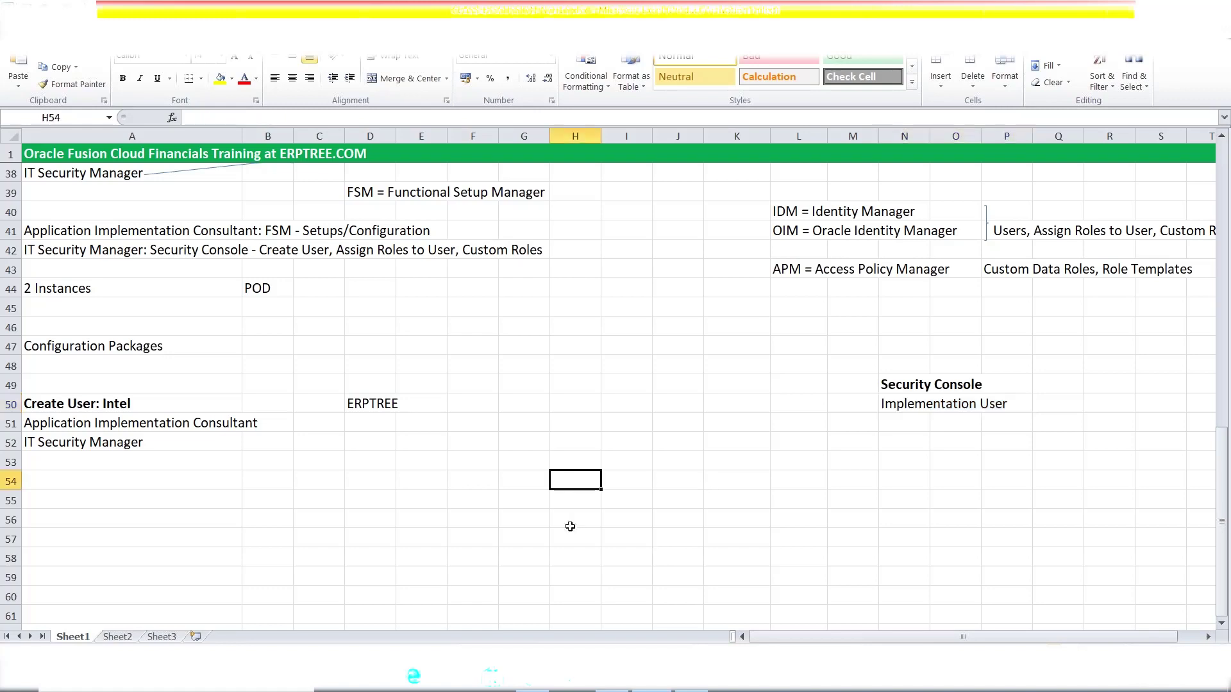
{"action": "key", "text": "alt+Tab"}
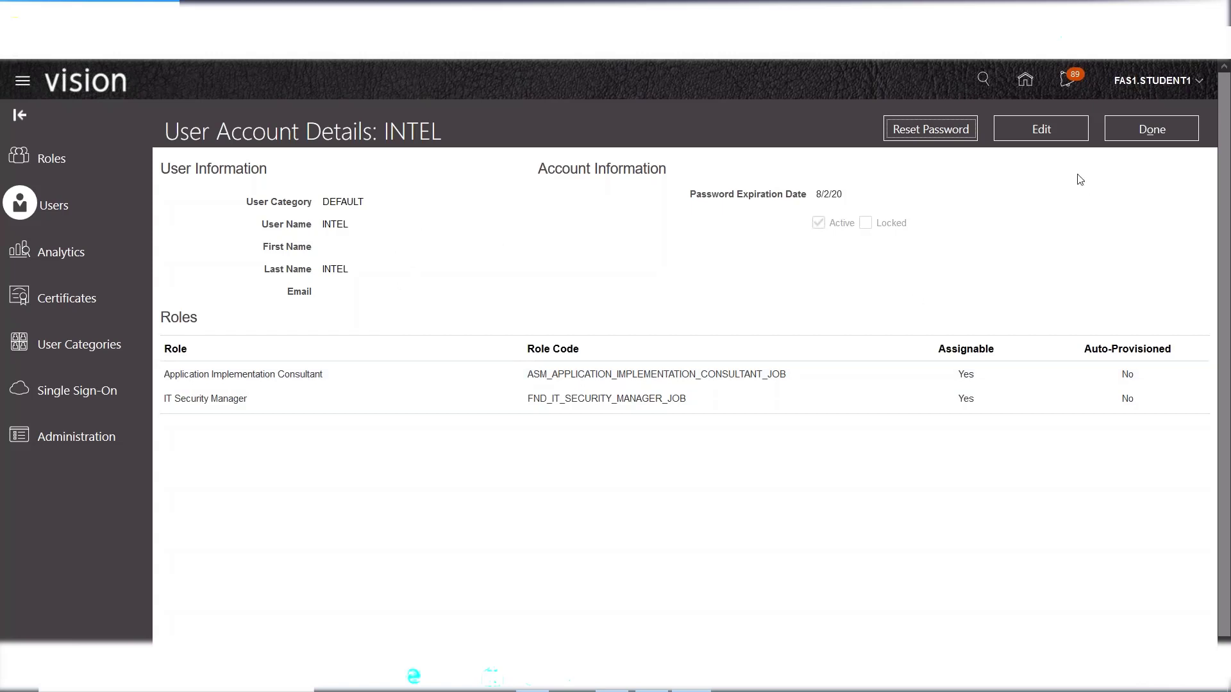
- Edit the INTEL account and inspect the User Category choices, DEFAULT and WORKER
{"action": "left_click", "coordinate": [1045, 131]}
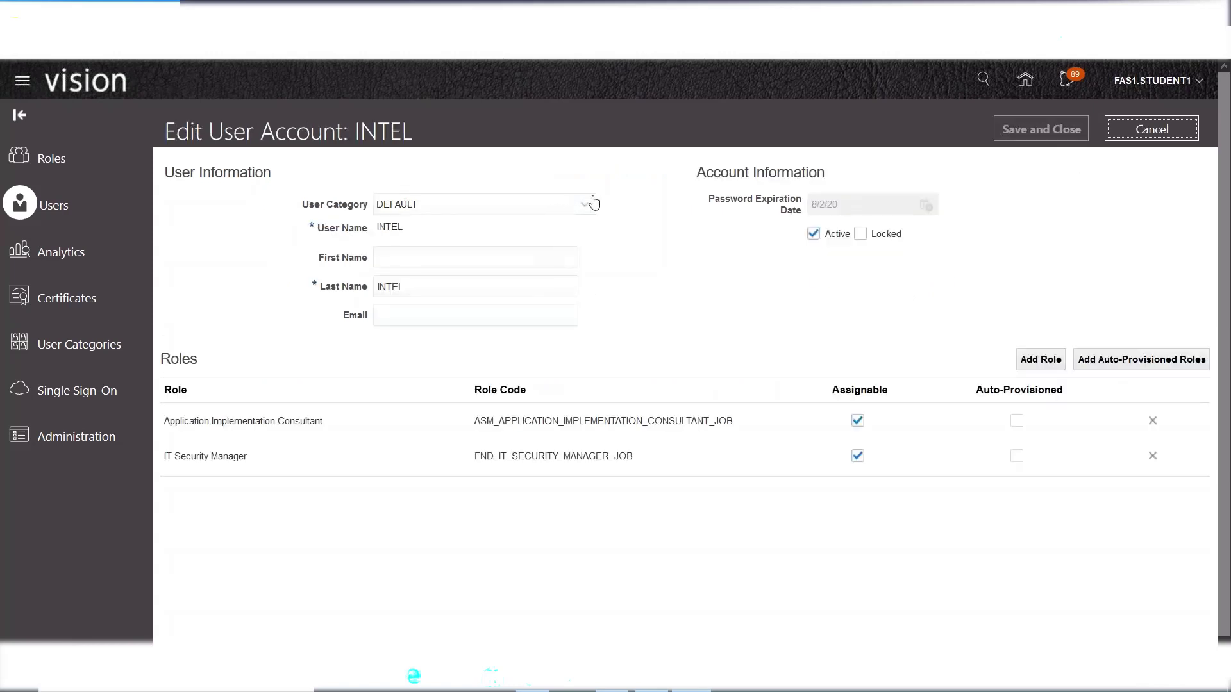
{"action": "left_click", "coordinate": [589, 205]}
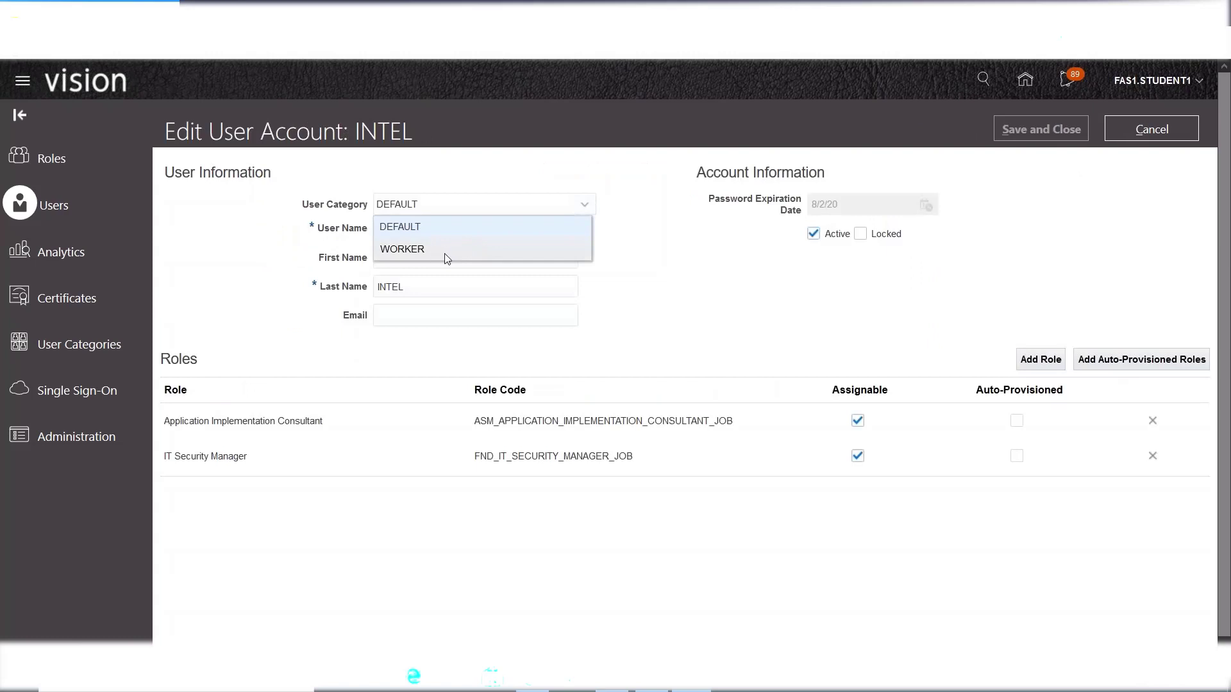
{"action": "left_click", "coordinate": [686, 306]}
{"action": "left_click", "coordinate": [550, 205]}
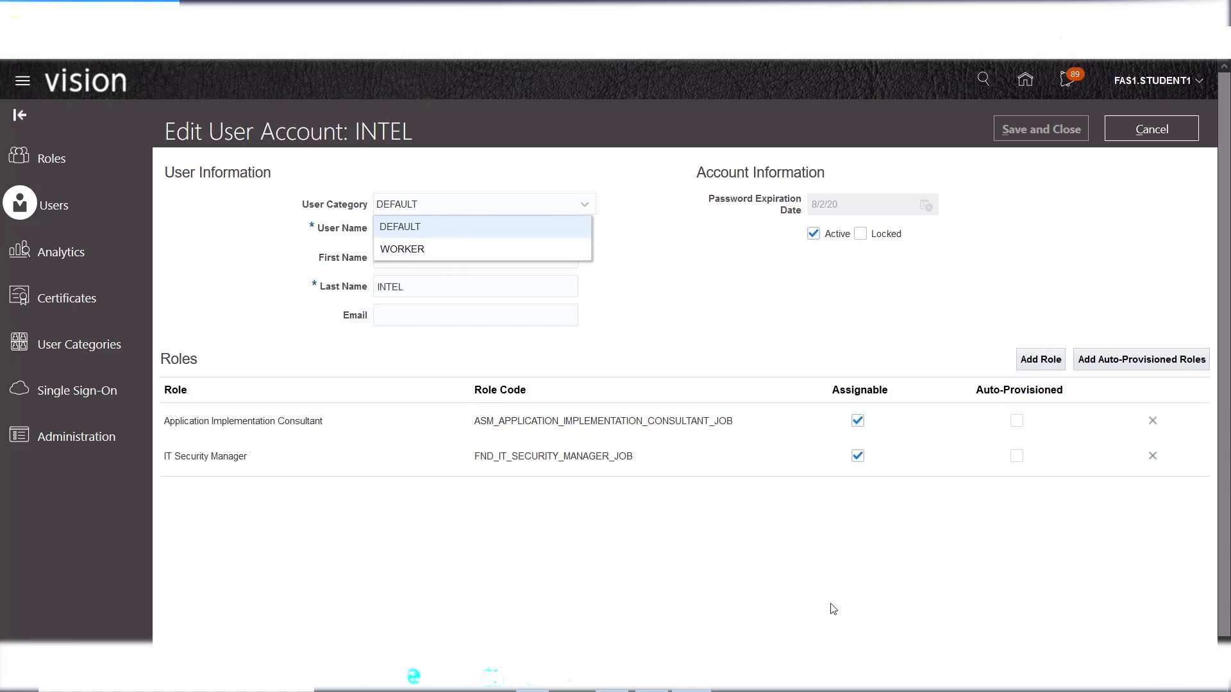
- Close the User Category list, keeping the category DEFAULT
{"action": "left_click", "coordinate": [739, 294]}
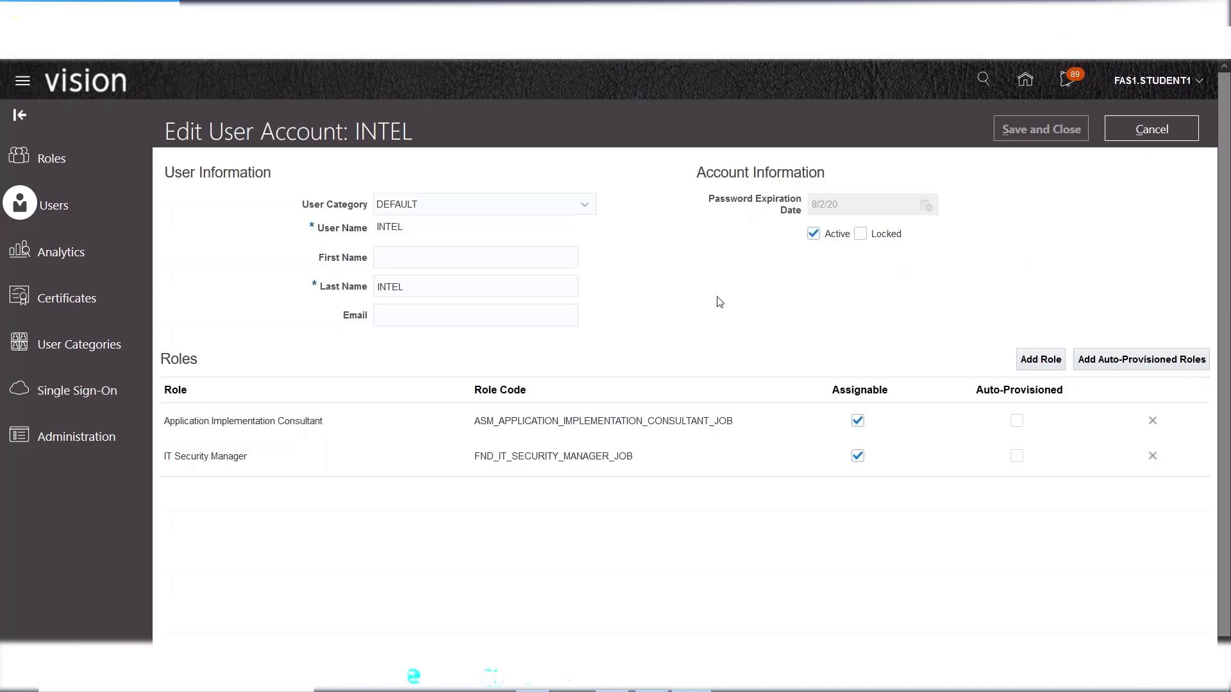
- Cancel the INTEL edit without saving, return to User Accounts, and switch back to Excel
{"action": "left_click", "coordinate": [1187, 130]}
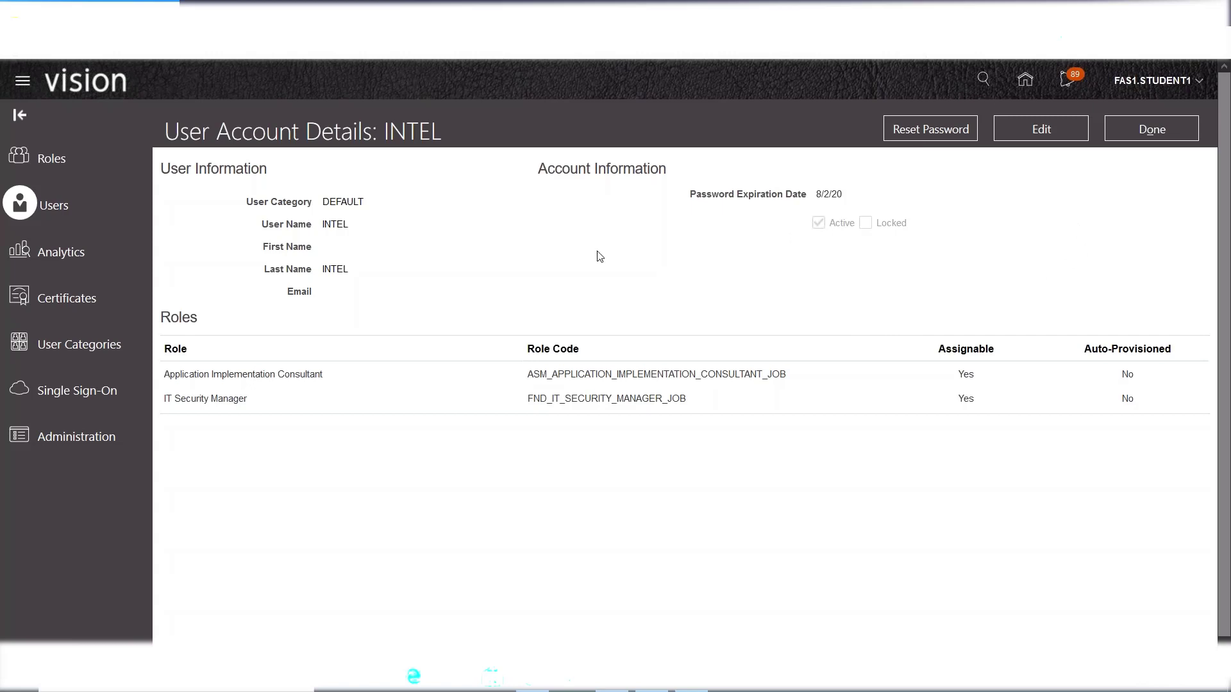
{"action": "left_click", "coordinate": [1154, 140]}
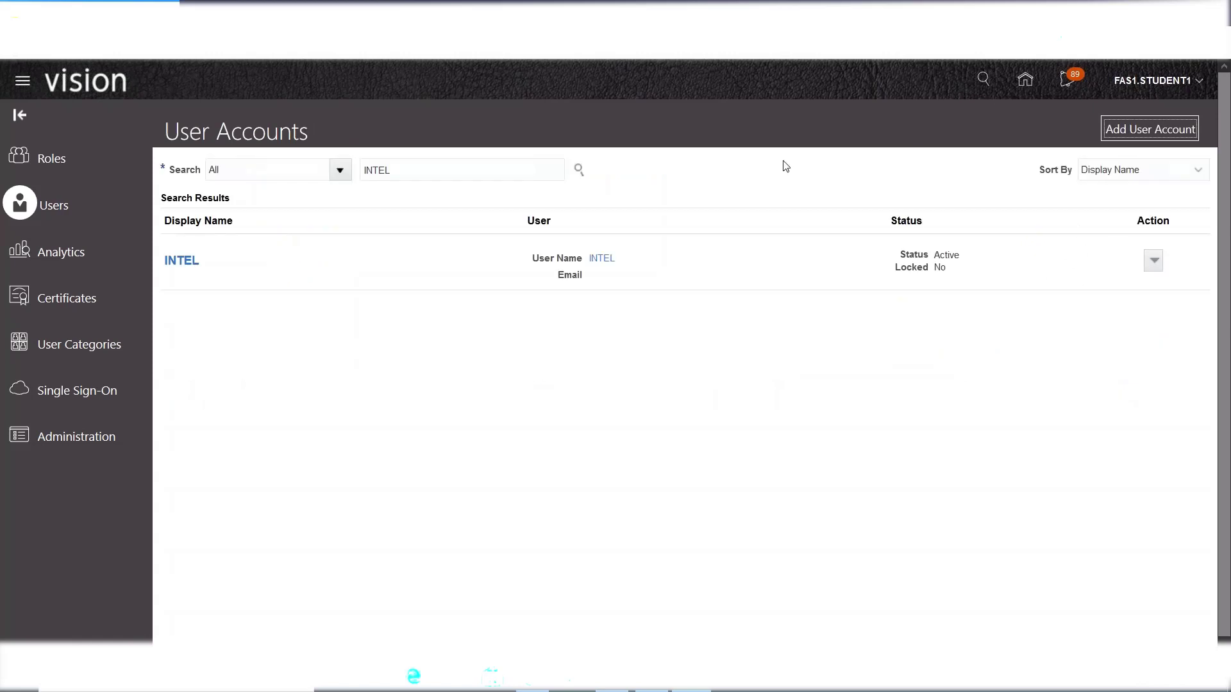
{"action": "key", "text": "alt+Tab"}
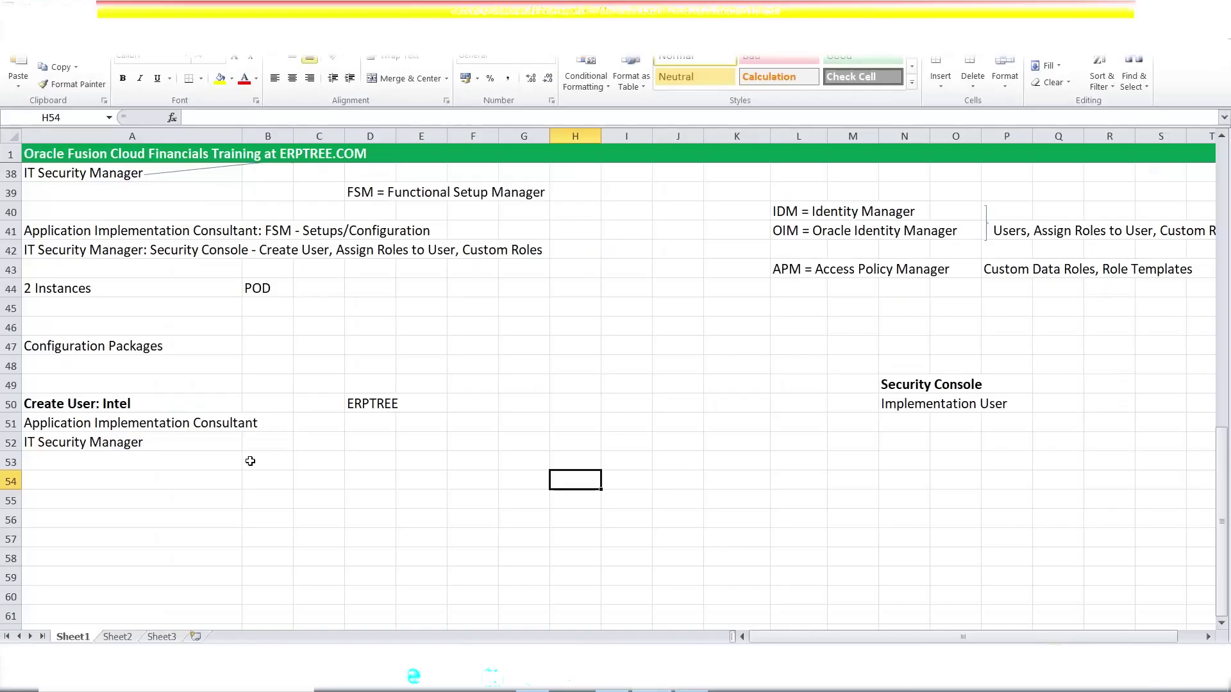
- Enter the note 'Run " LDAP" Job' in cell A54
{"action": "left_click", "coordinate": [79, 390]}
{"action": "left_click", "coordinate": [81, 404]}
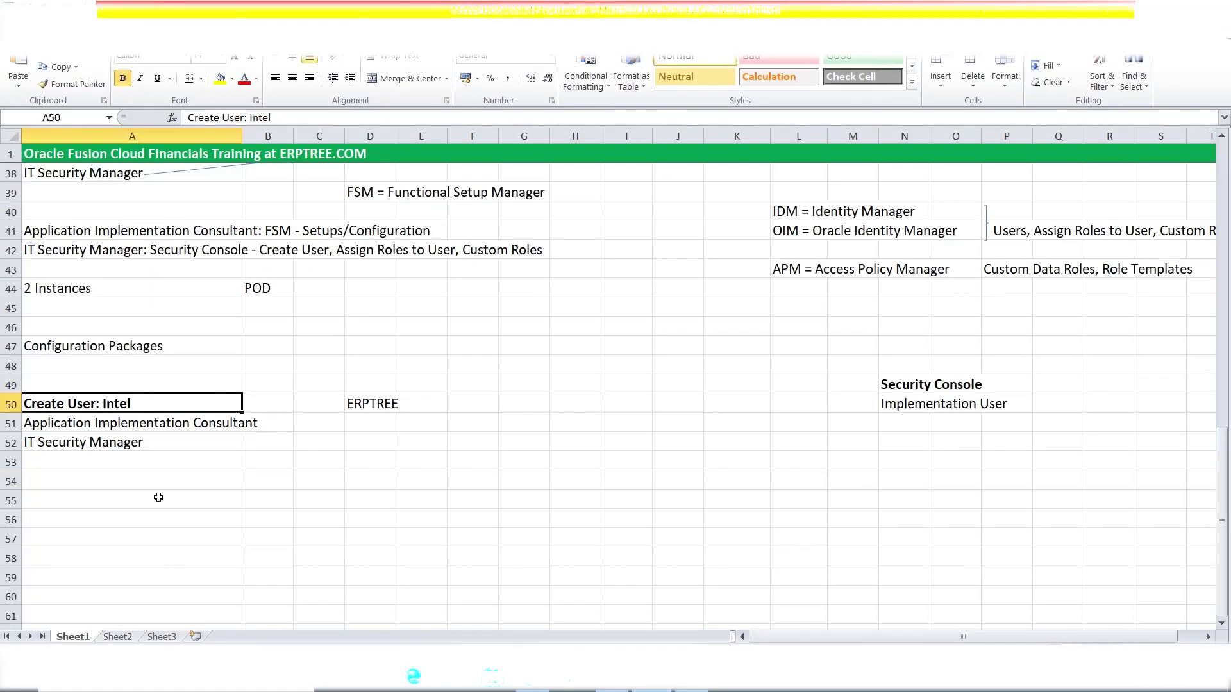
{"action": "left_click", "coordinate": [141, 483]}
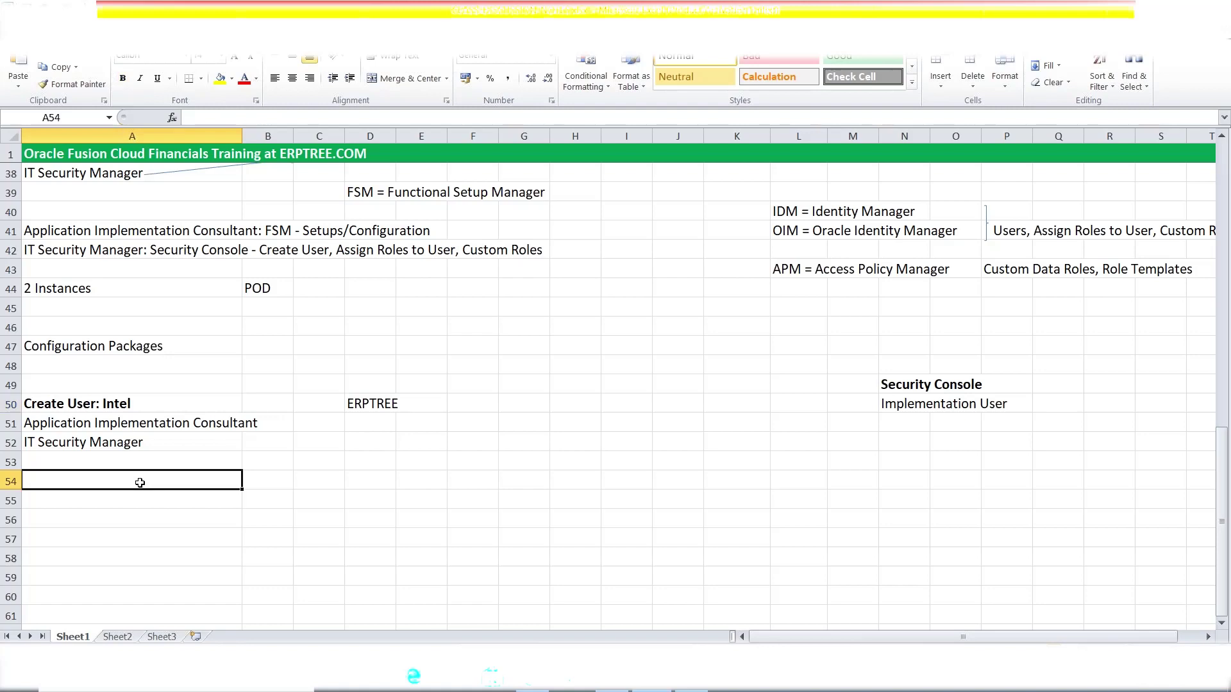
{"action": "type", "text": "Run \" LDAP\""}
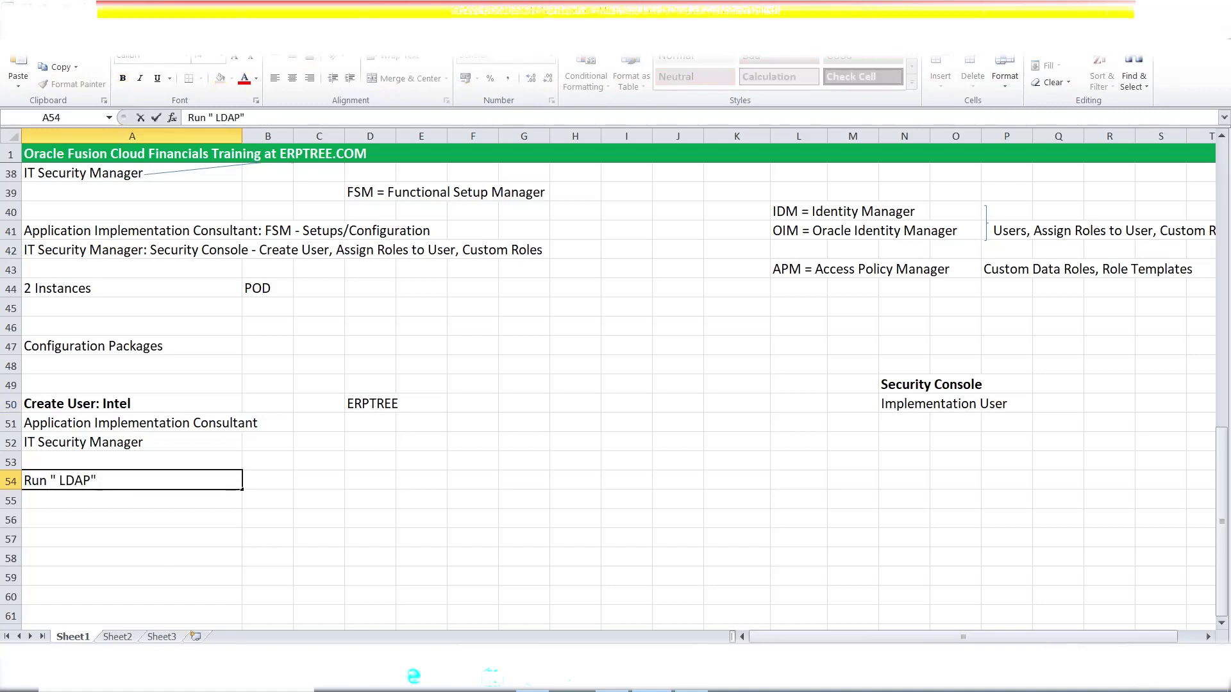
{"action": "type", "text": " Jobv"}
{"action": "key", "text": "BackSpace"}
{"action": "key", "text": "Tab"}
{"action": "key", "text": "Tab"}
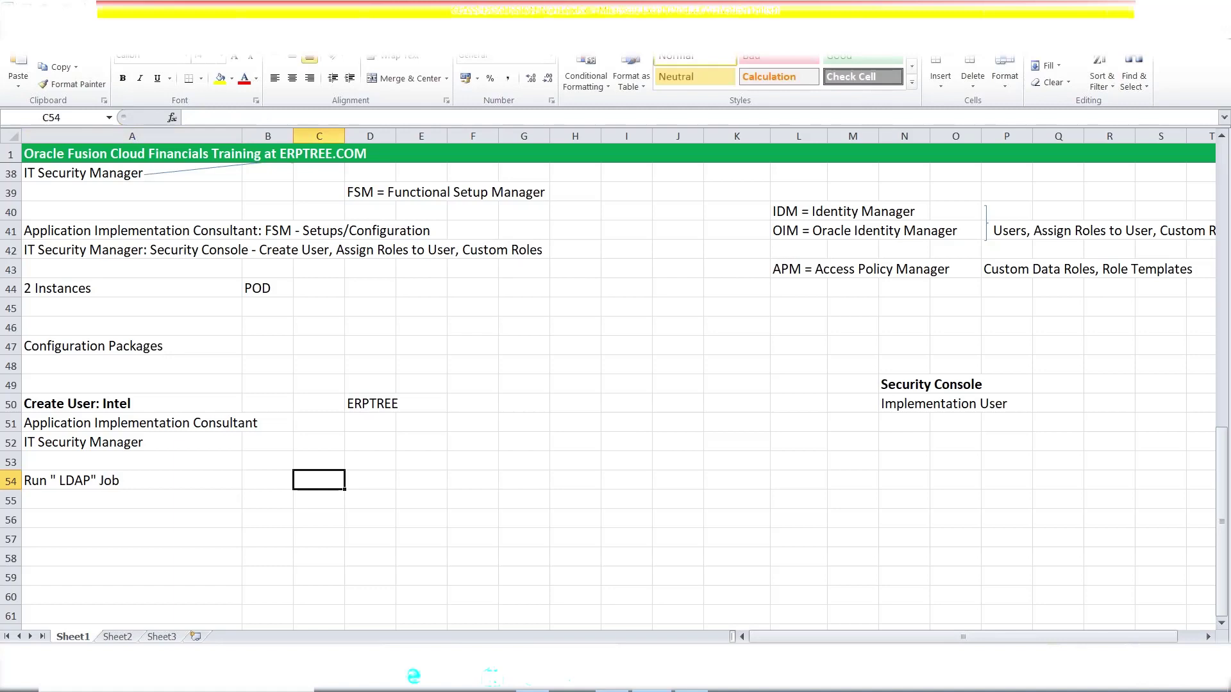
- Add Request/Request Set and Job/Job Set pairs beside it and save the workbook
{"action": "type", "text": "Request"}
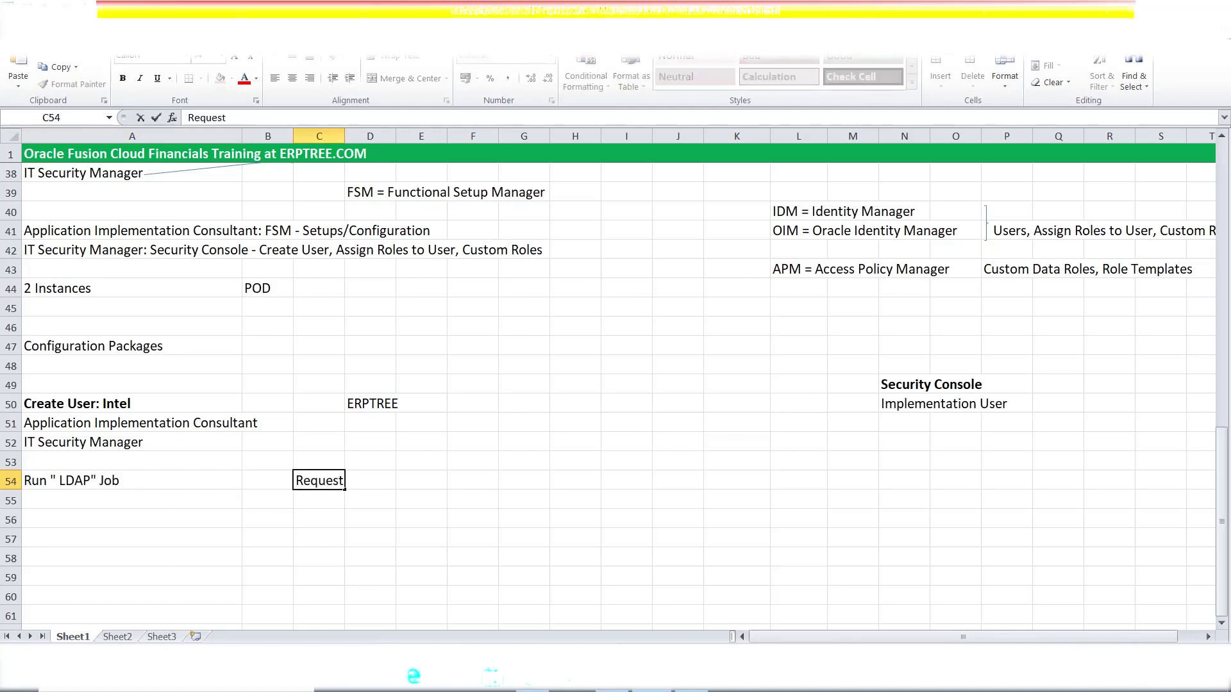
{"action": "key", "text": "Return"}
{"action": "type", "text": "Request Set"}
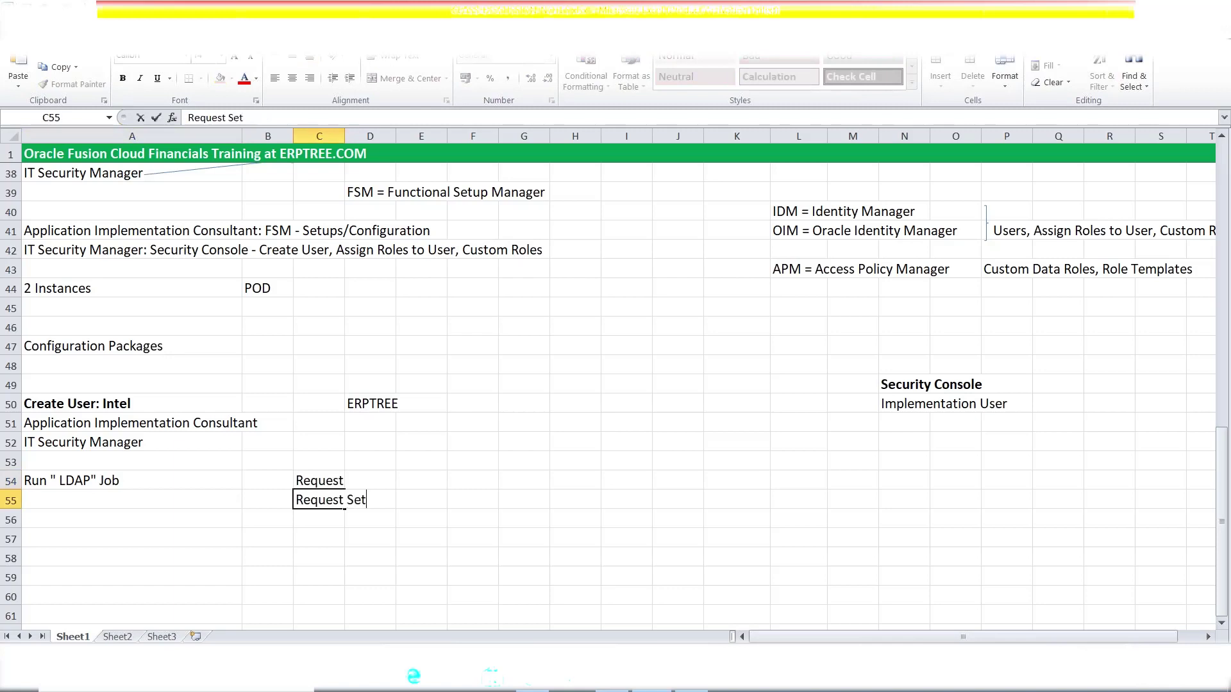
{"action": "left_click", "coordinate": [421, 481]}
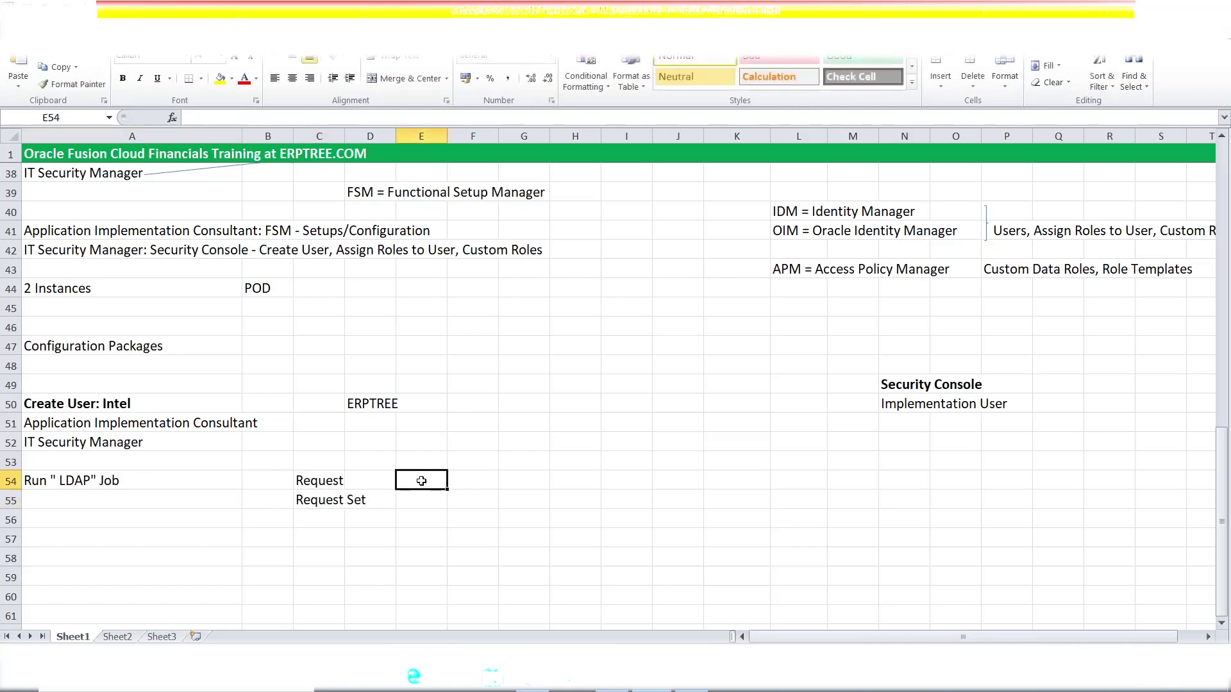
{"action": "type", "text": "Job"}
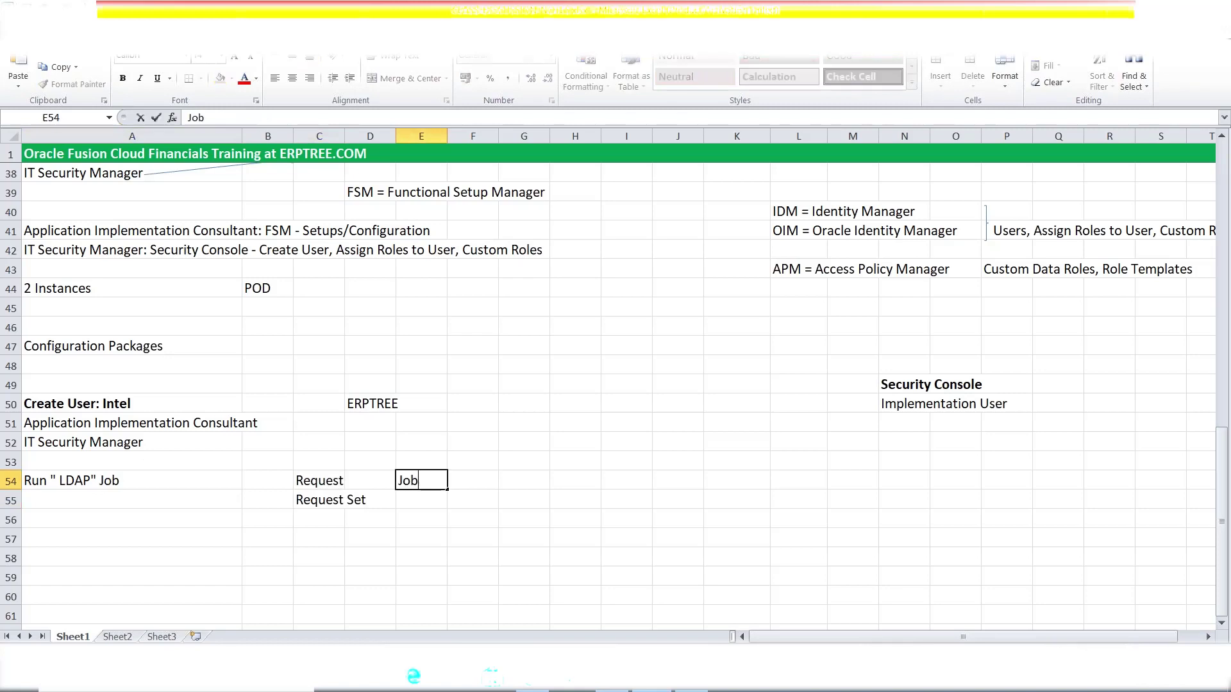
{"action": "key", "text": "Return"}
{"action": "key", "text": "Return"}
{"action": "key", "text": "Up"}
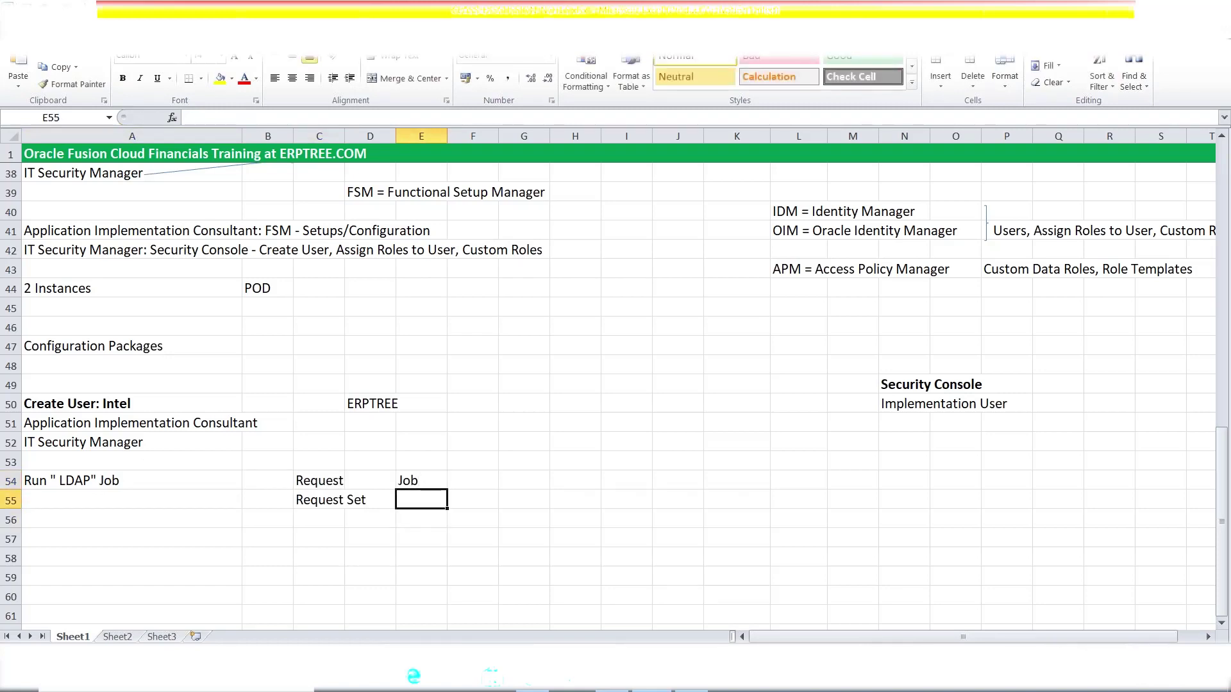
{"action": "type", "text": "Job Set"}
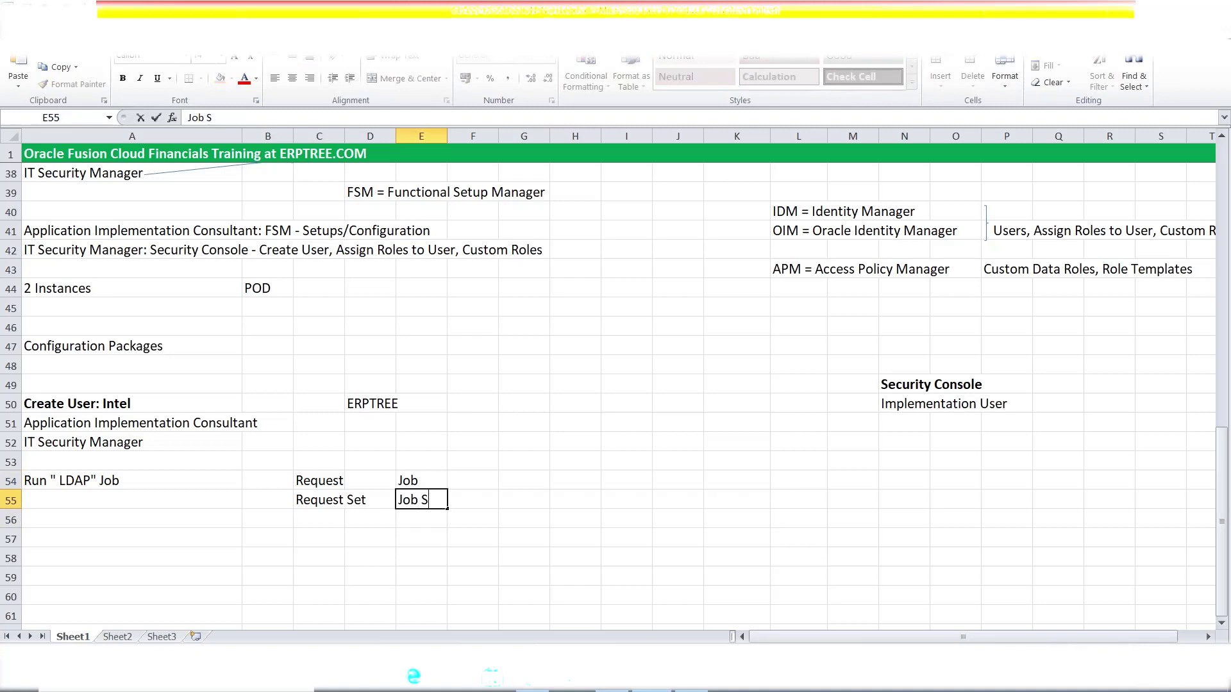
{"action": "key", "text": "ctrl+s"}
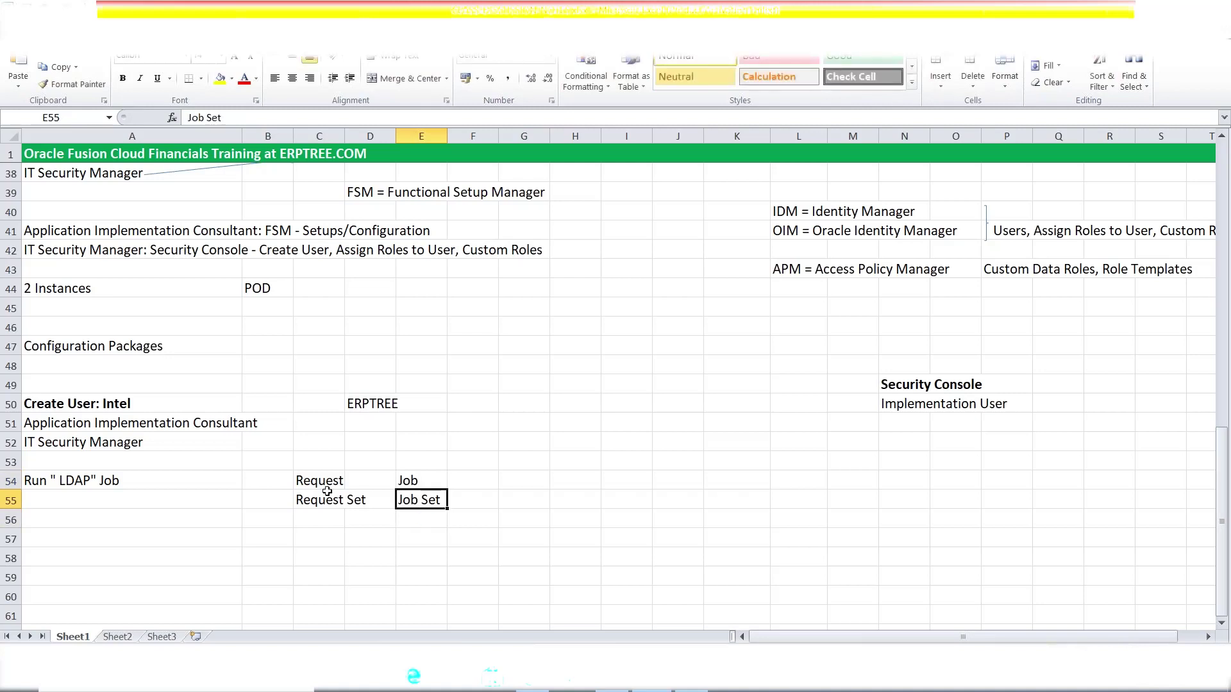
- Review the Request/Job pairs, the LDAP job note and the Create User: Intel rows
{"action": "left_click", "coordinate": [326, 485]}
{"action": "left_click", "coordinate": [425, 487]}
{"action": "left_click", "coordinate": [309, 502]}
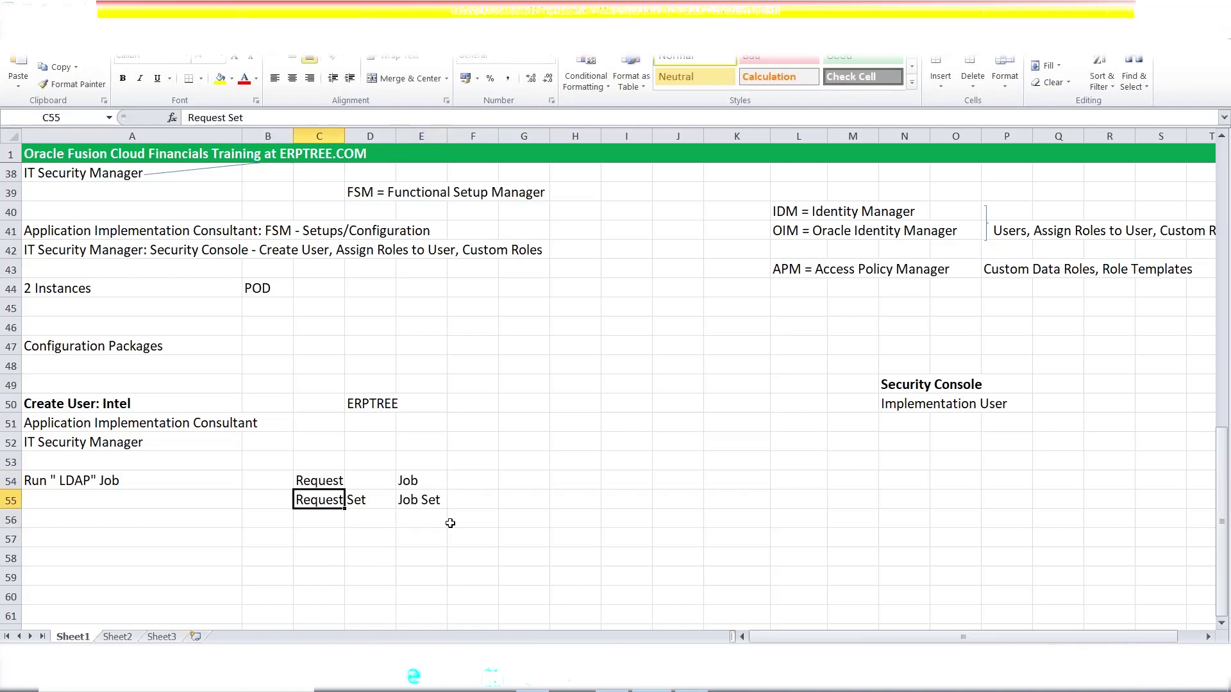
{"action": "left_click", "coordinate": [429, 506]}
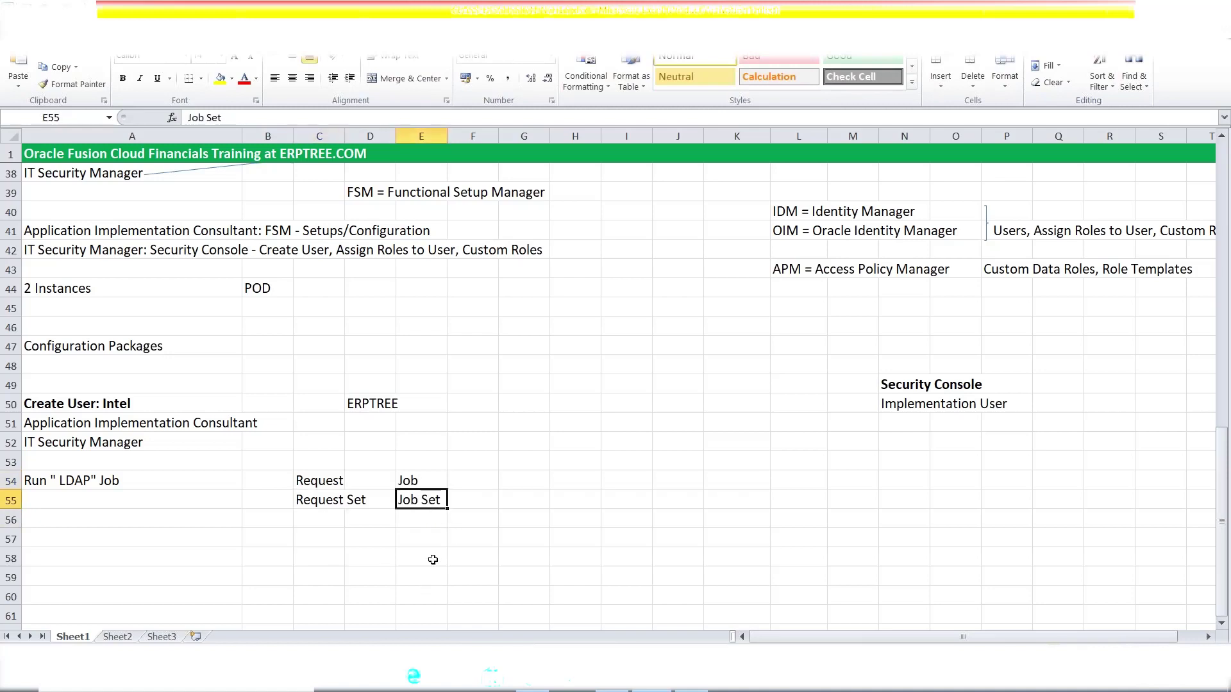
{"action": "left_click", "coordinate": [408, 481]}
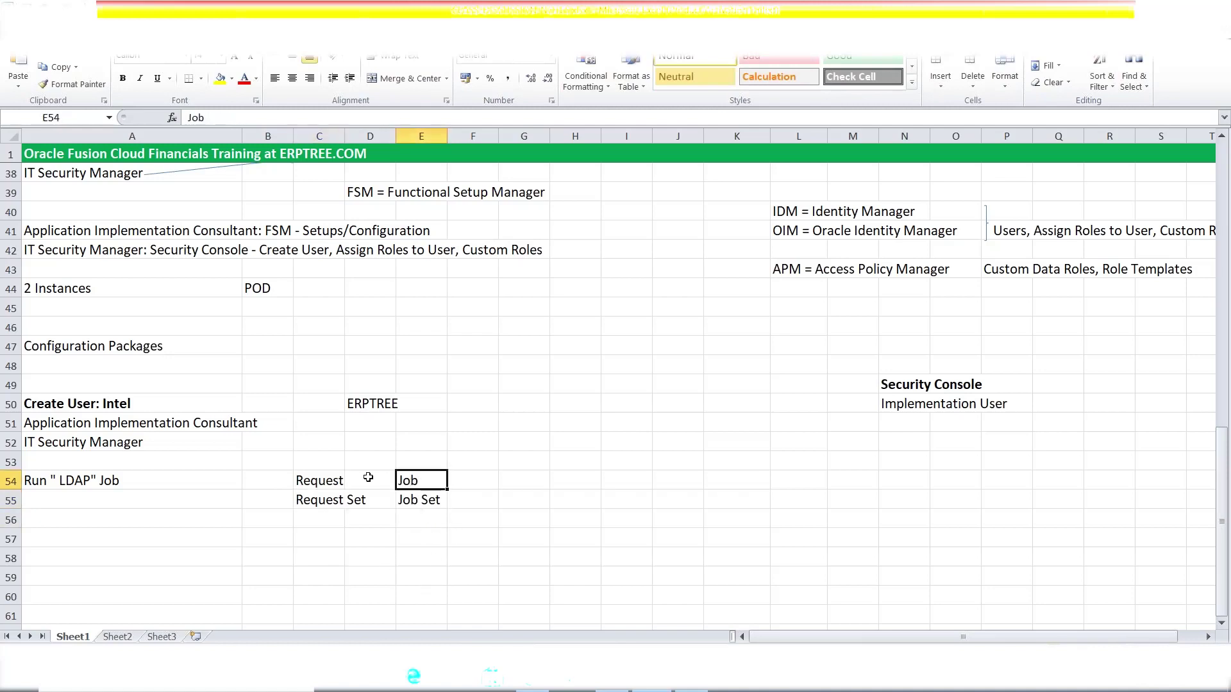
{"action": "left_click", "coordinate": [320, 483]}
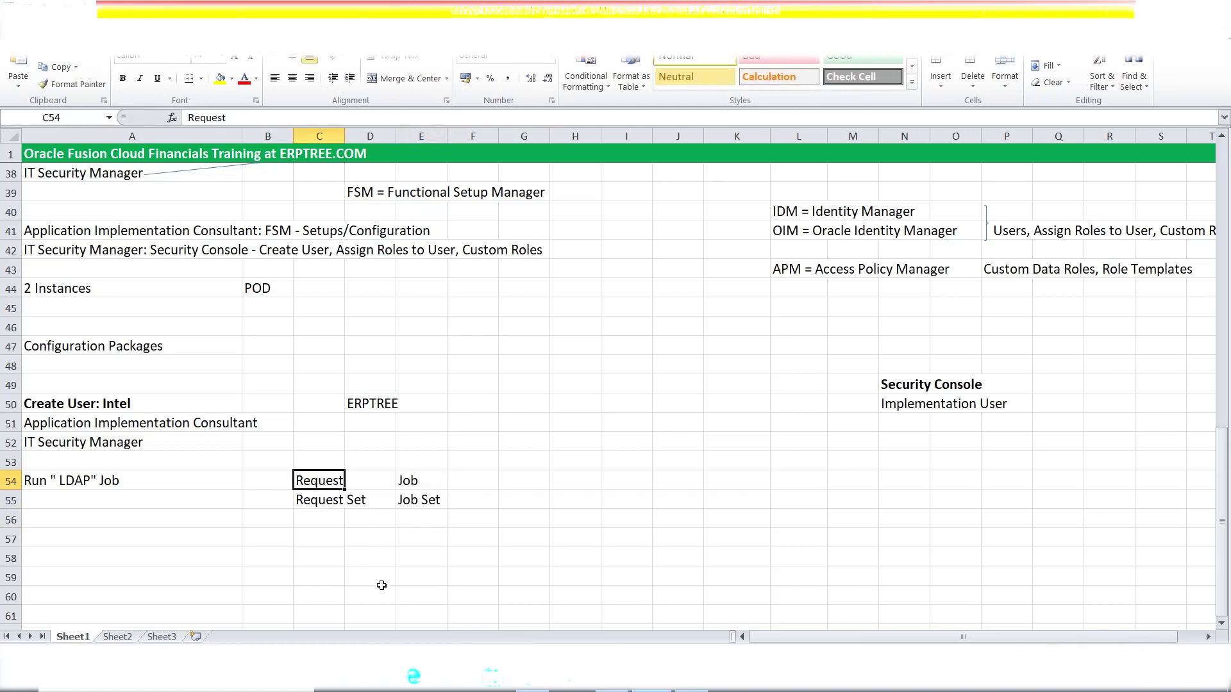
{"action": "left_click", "coordinate": [80, 487]}
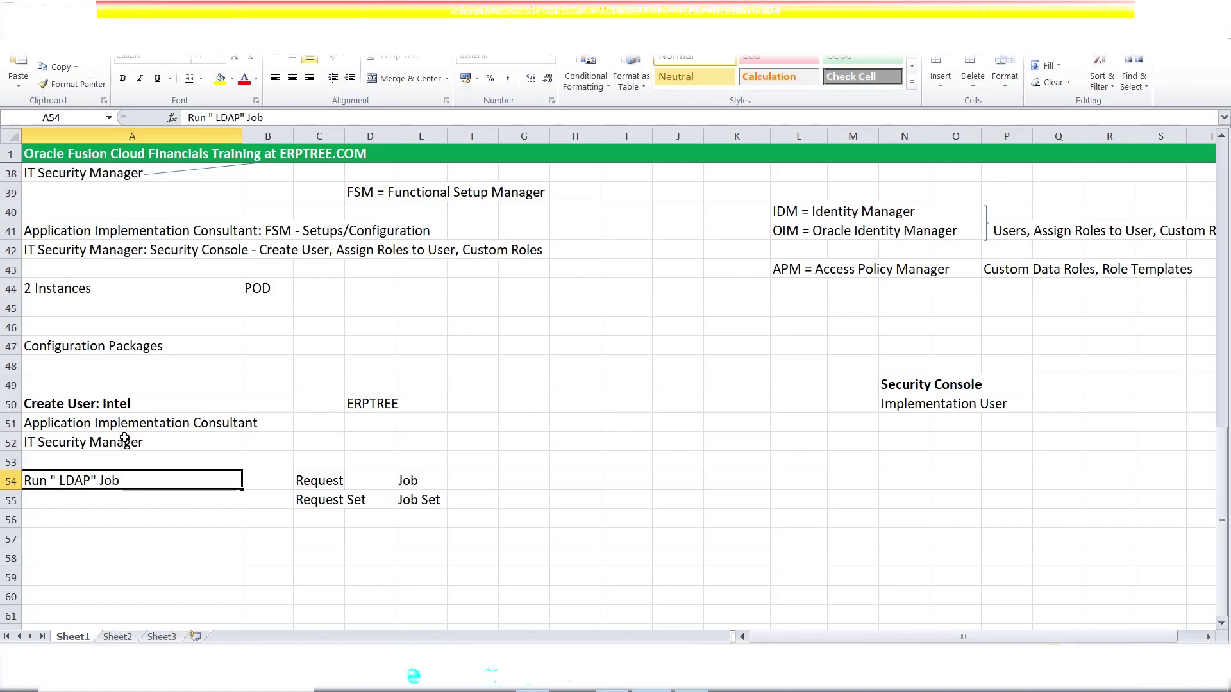
{"action": "left_click_drag", "start_coordinate": [113, 427], "coordinate": [113, 440]}
{"action": "left_click", "coordinate": [122, 406]}
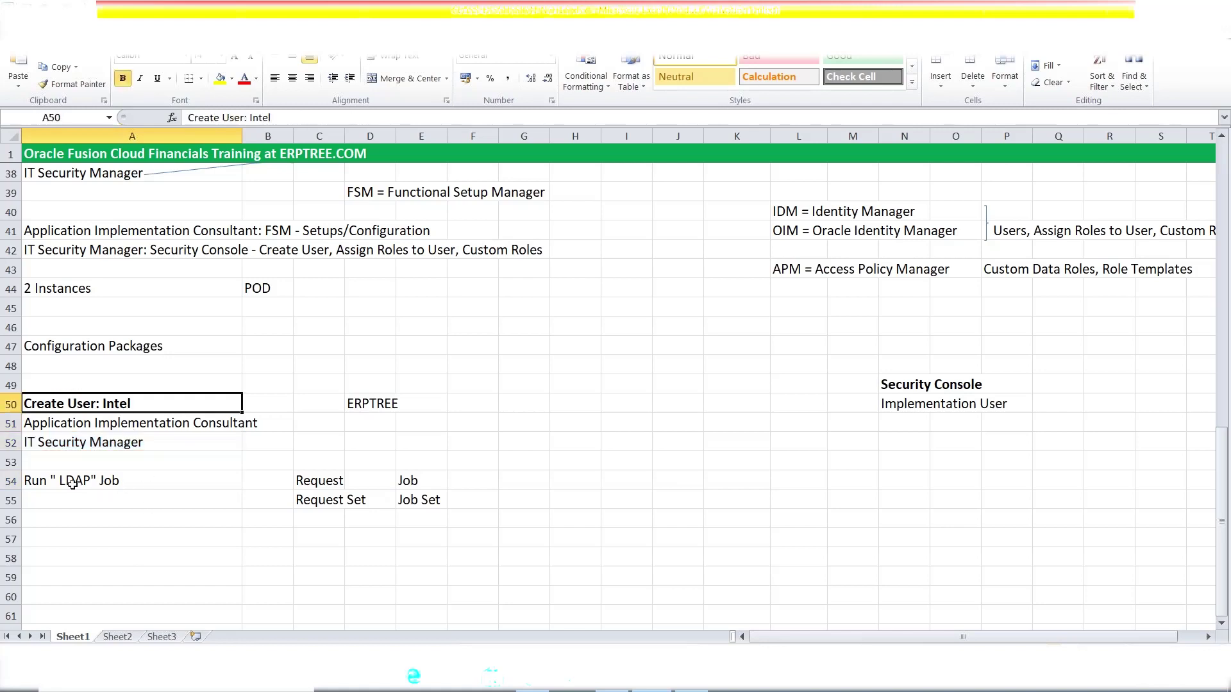
- Enter 'LDAP Directory Services' in cell A56
{"action": "left_click", "coordinate": [100, 516]}
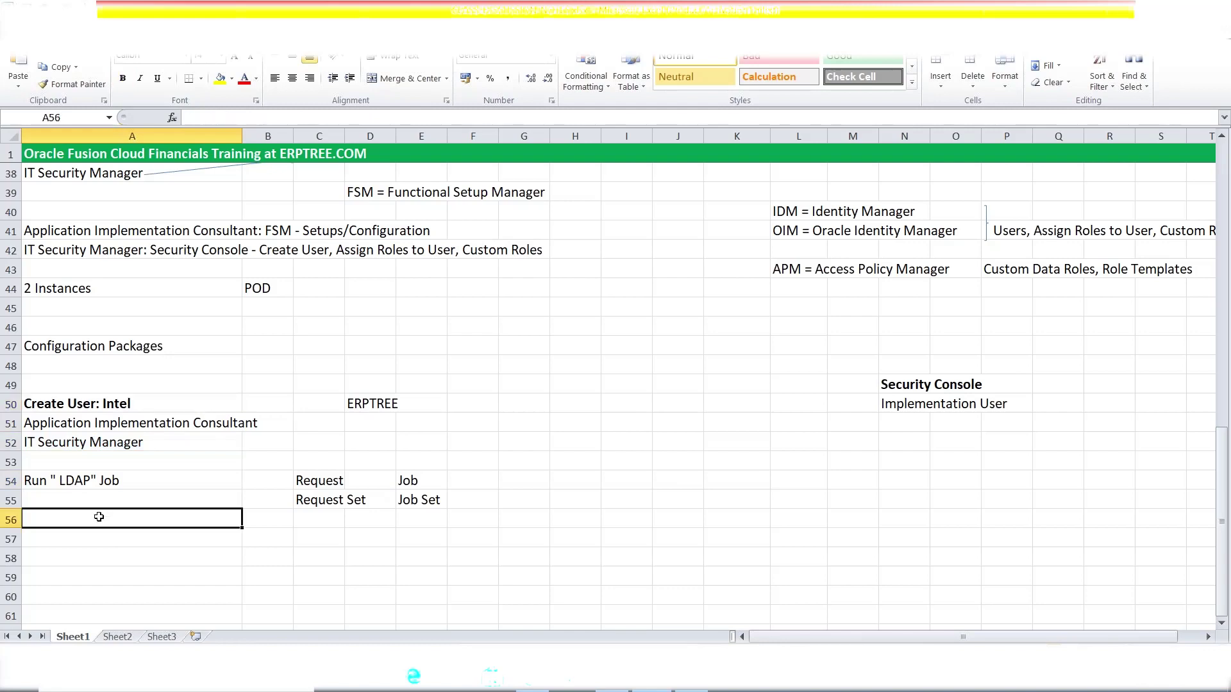
{"action": "type", "text": "LDAP Directory Services"}
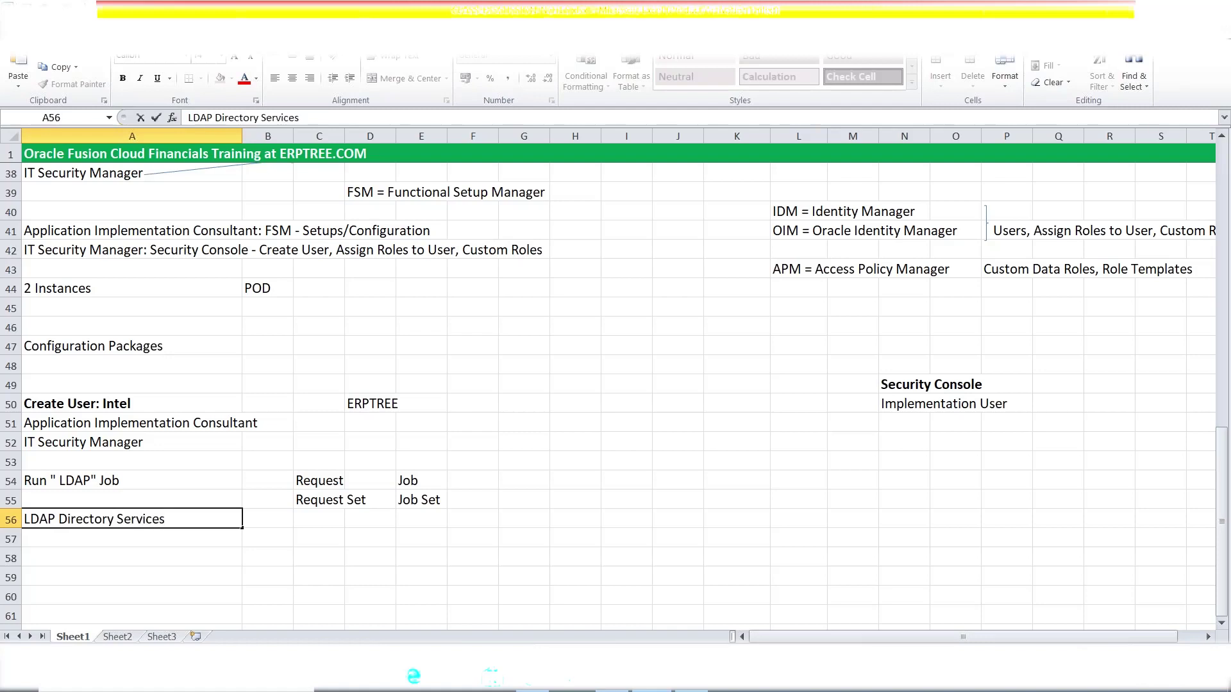
{"action": "key", "text": "Tab"}
- Check the Create User: Intel heading and its two role rows against the new note
{"action": "left_click_drag", "start_coordinate": [71, 425], "coordinate": [108, 441]}
{"action": "left_click", "coordinate": [84, 406]}
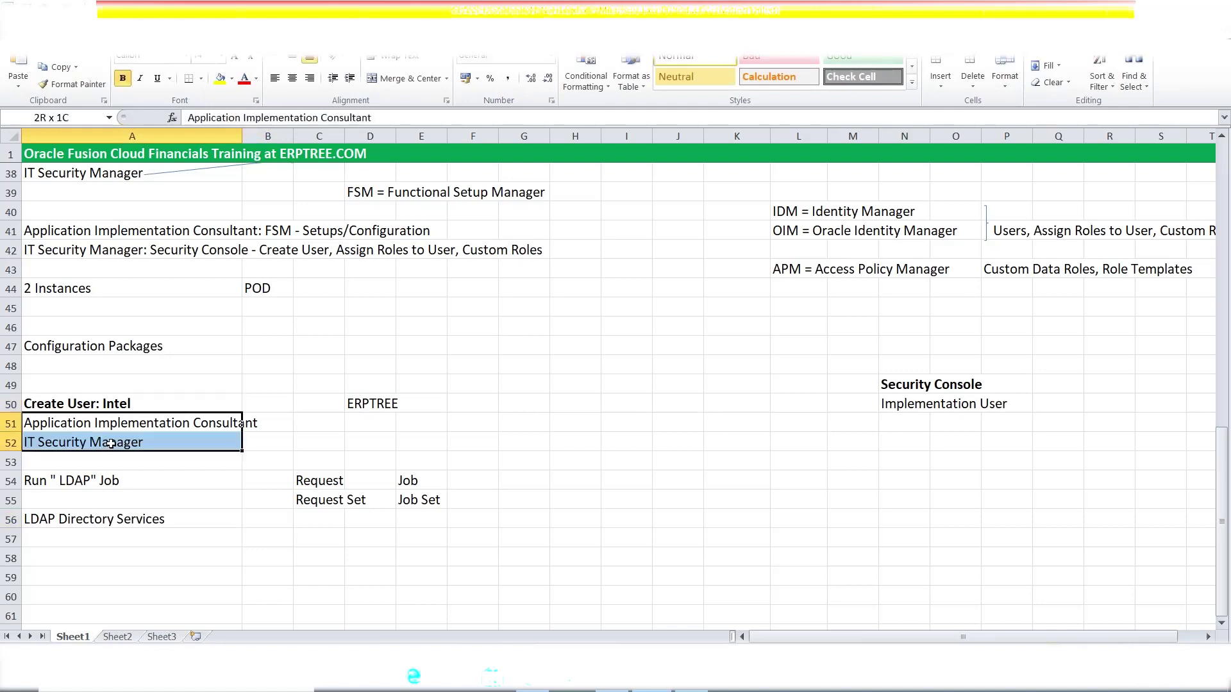
{"action": "left_click", "coordinate": [105, 521]}
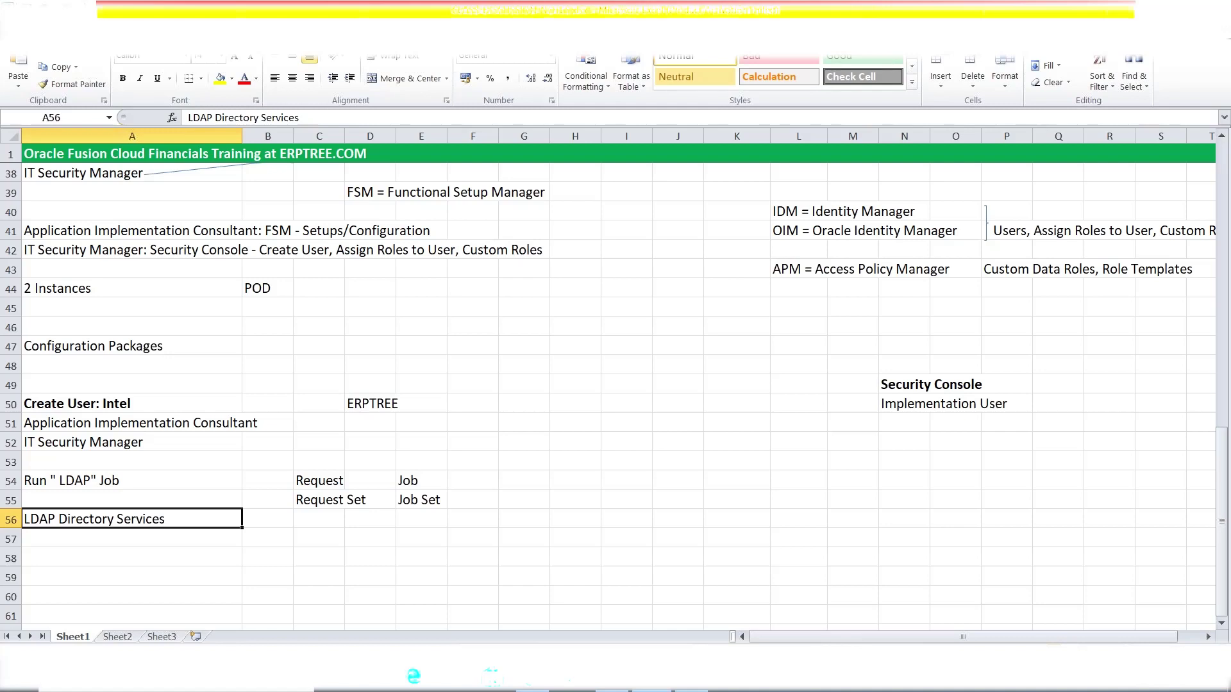
{"action": "left_click_drag", "start_coordinate": [109, 425], "coordinate": [118, 446]}
{"action": "left_click", "coordinate": [121, 405]}
{"action": "left_click", "coordinate": [120, 424]}
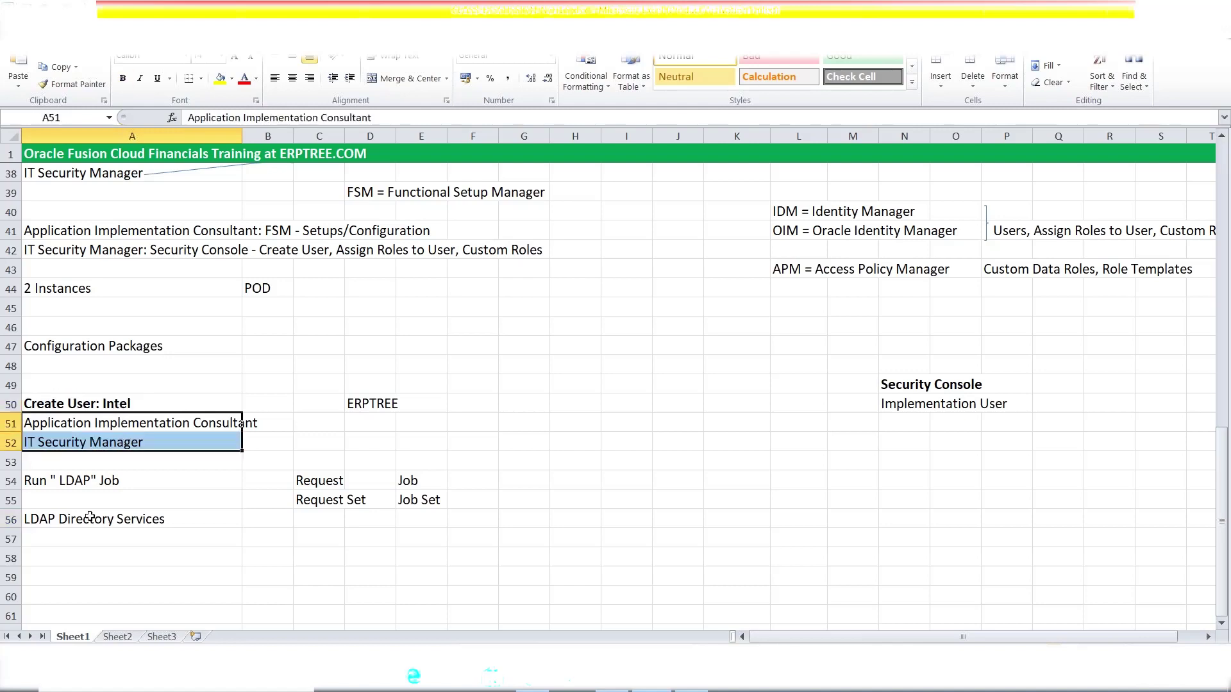
{"action": "left_click", "coordinate": [96, 520]}
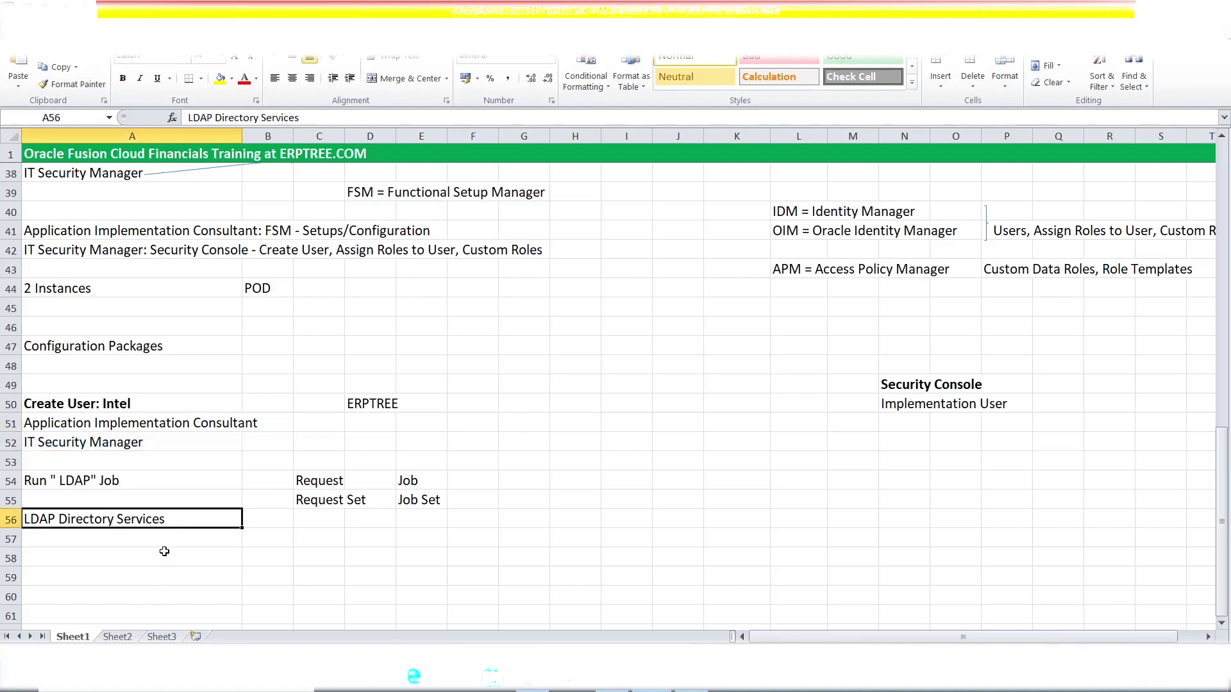
{"action": "left_click", "coordinate": [125, 408]}
{"action": "left_click_drag", "start_coordinate": [121, 422], "coordinate": [125, 445]}
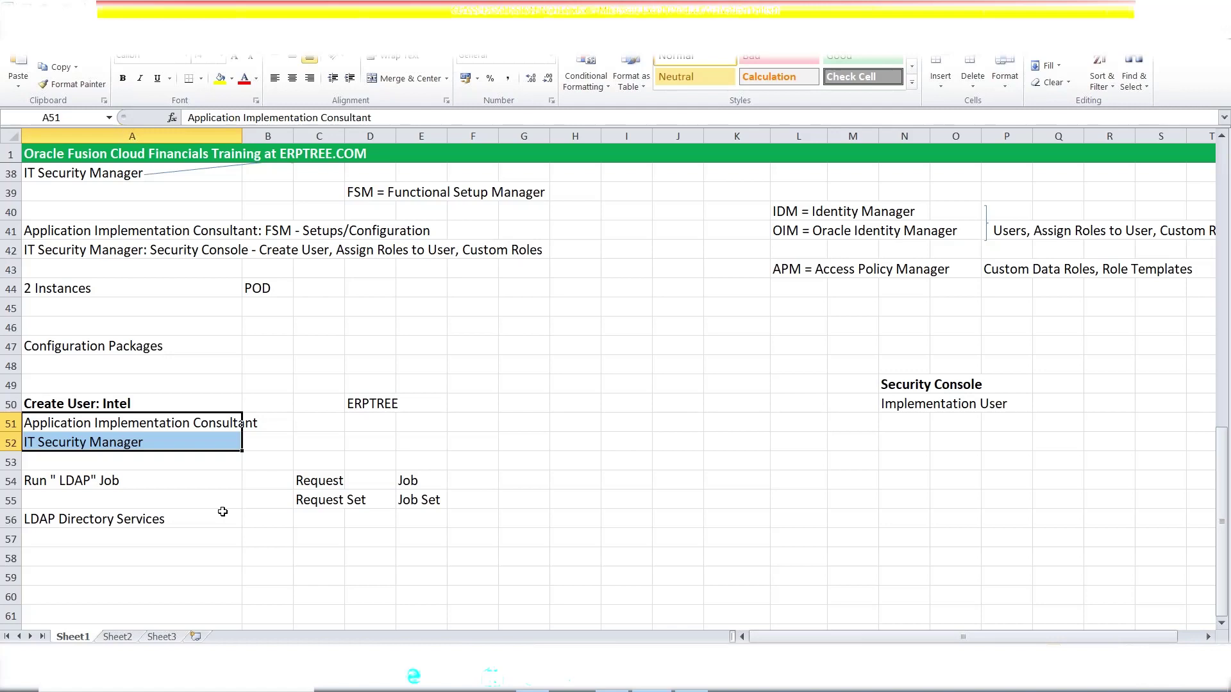
- Enter 'Sync.' in cell G51 beside the Application Implementation Consultant row
{"action": "left_click", "coordinate": [540, 420]}
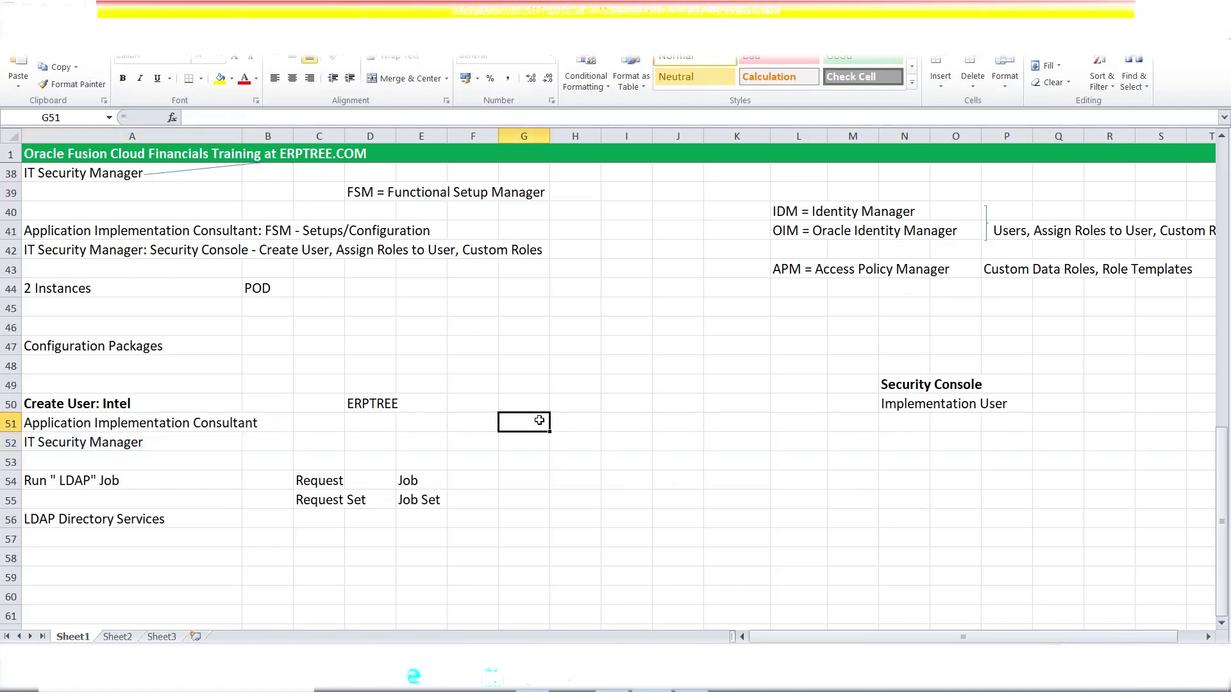
{"action": "type", "text": "Sync."}
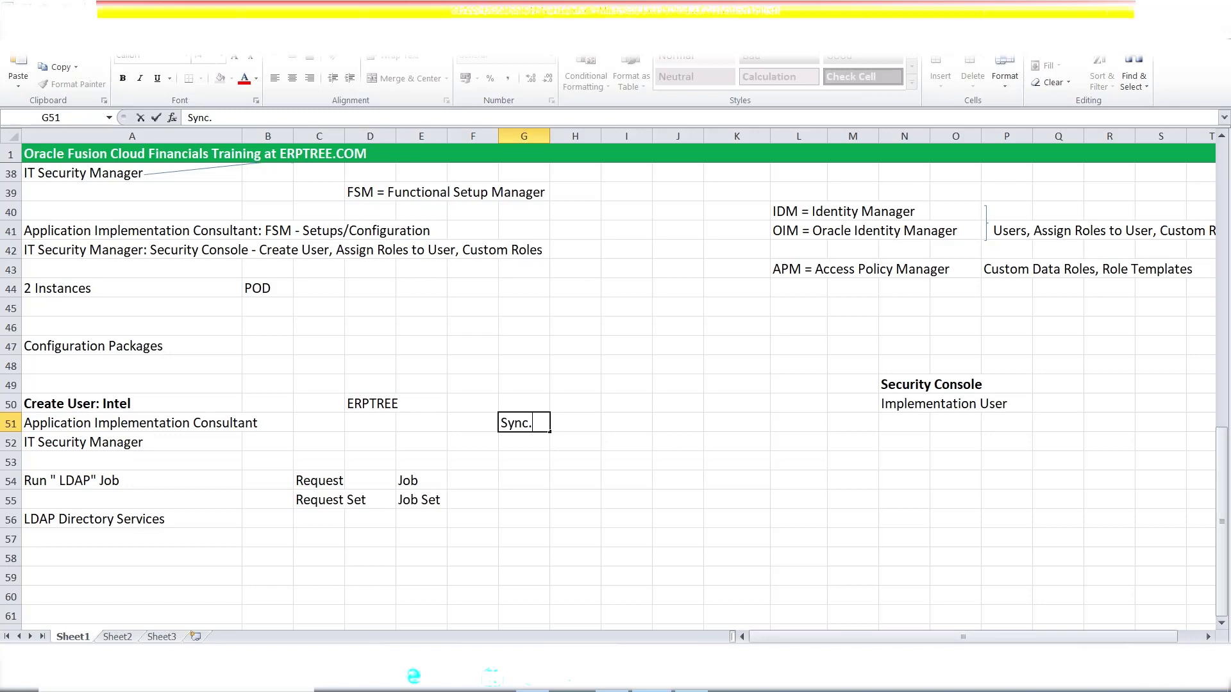
{"action": "left_click_drag", "start_coordinate": [532, 424], "coordinate": [500, 423]}
{"action": "left_click", "coordinate": [519, 444]}
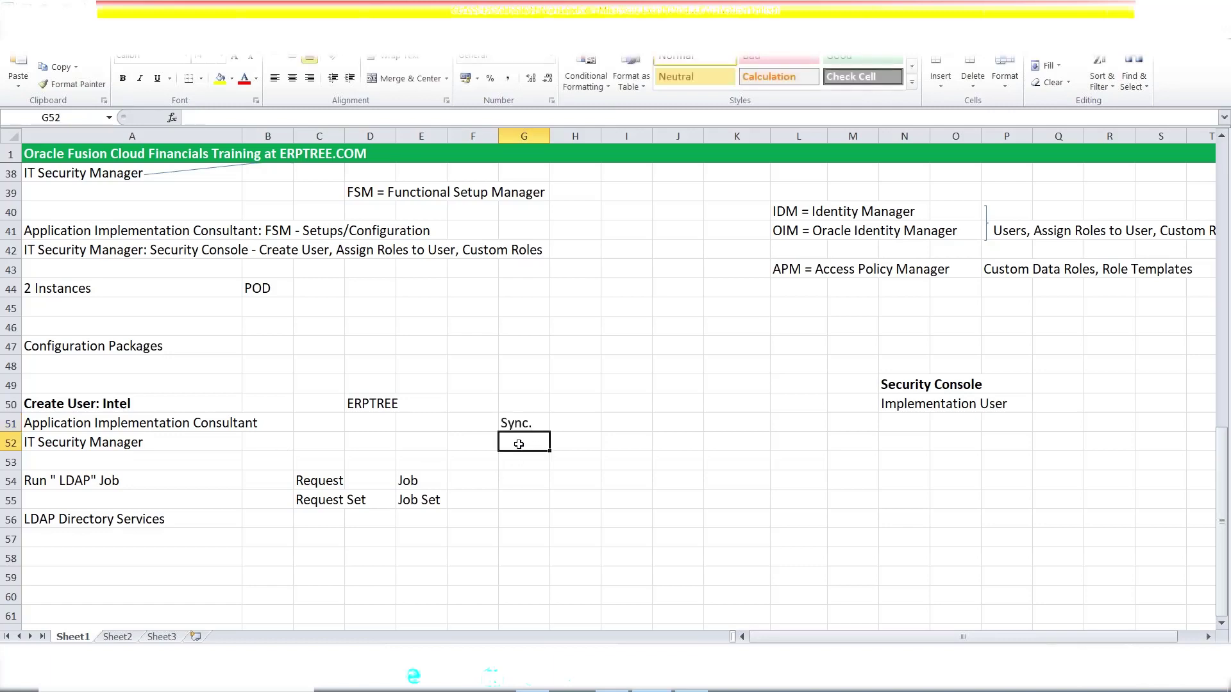
{"action": "left_click", "coordinate": [106, 477]}
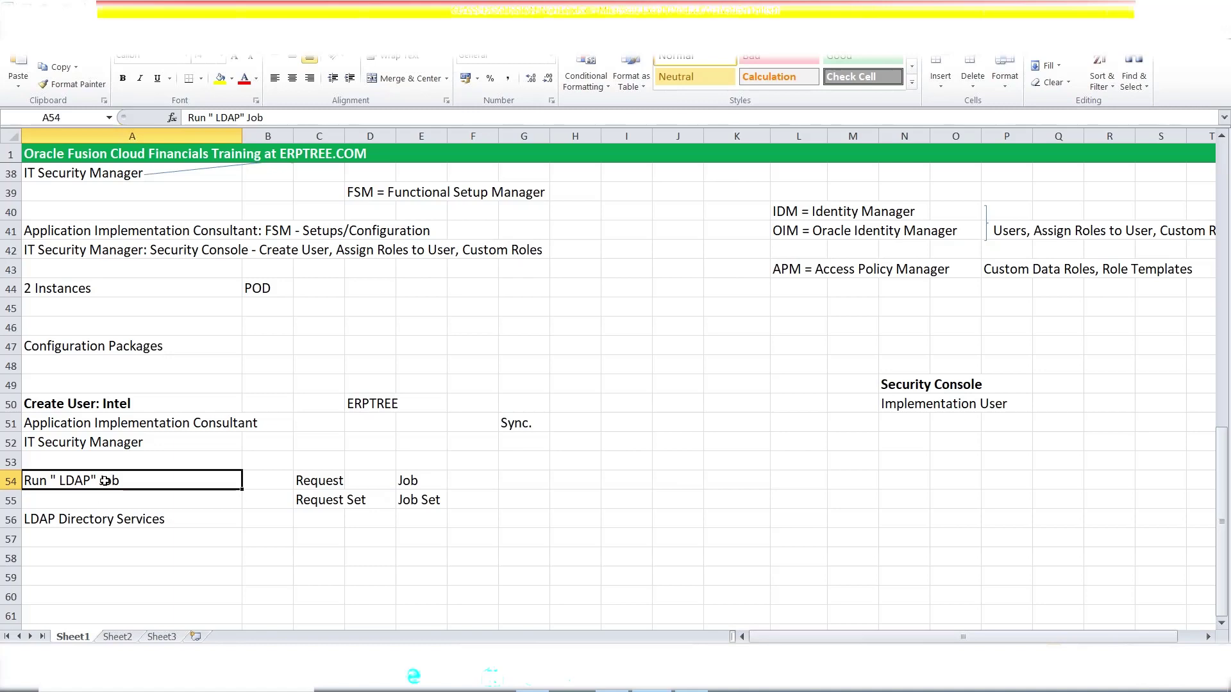
{"action": "left_click", "coordinate": [100, 519]}
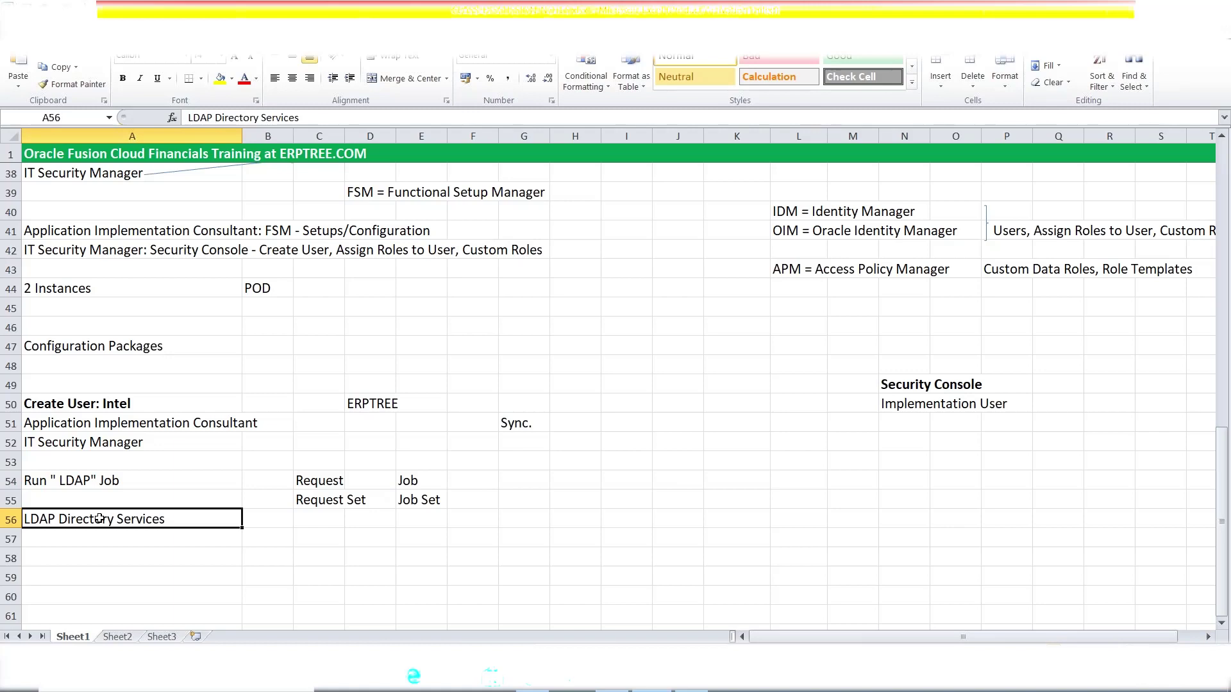
{"action": "left_click", "coordinate": [90, 485]}
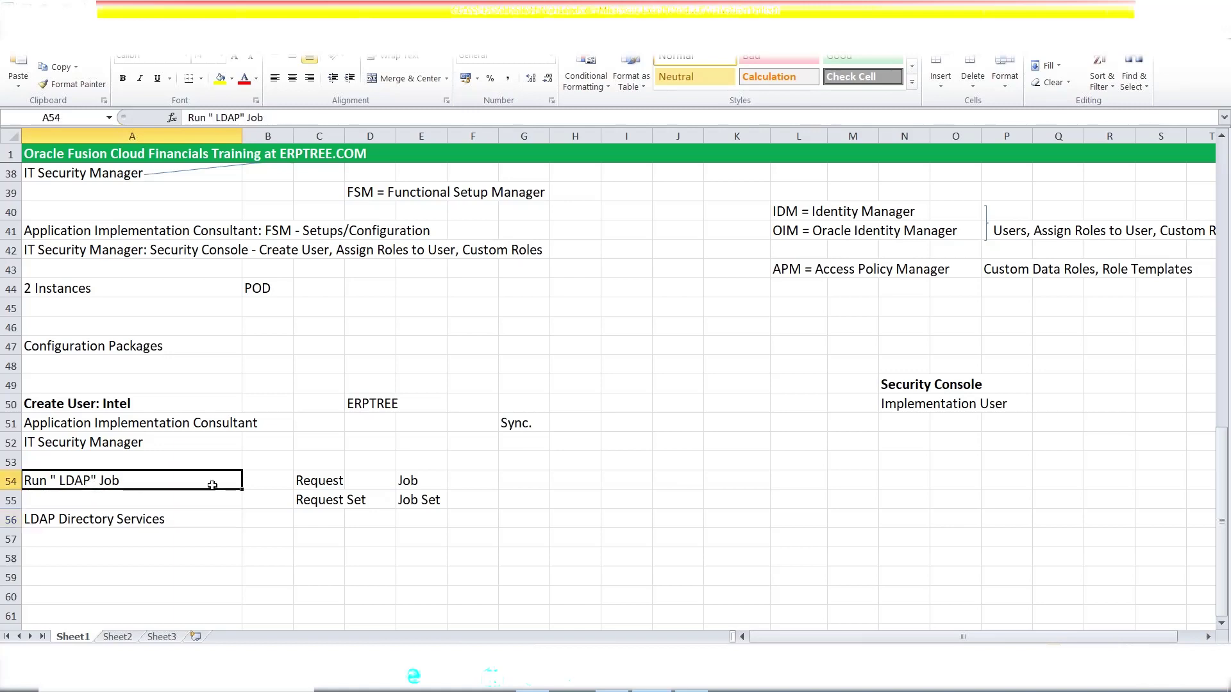
{"action": "left_click", "coordinate": [321, 488]}
{"action": "left_click", "coordinate": [90, 485]}
{"action": "left_click", "coordinate": [1142, 9]}
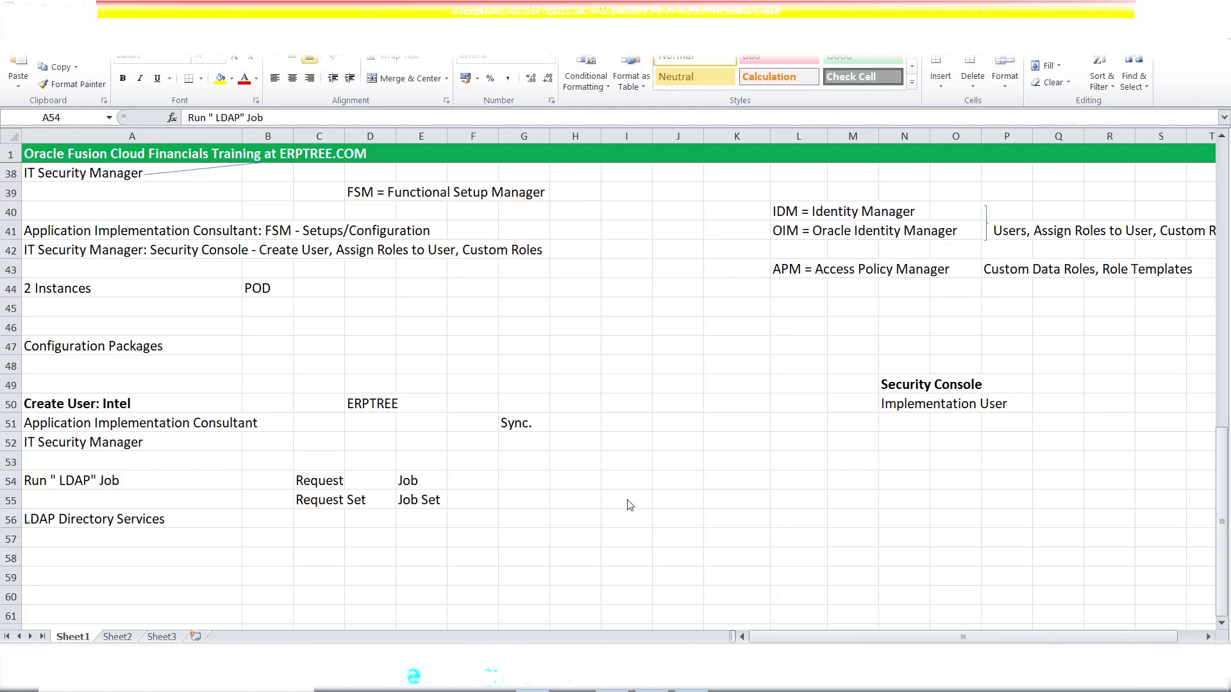
{"action": "left_click", "coordinate": [80, 481]}
{"action": "double_click", "coordinate": [81, 481]}
{"action": "left_click", "coordinate": [80, 519]}
{"action": "left_click", "coordinate": [158, 520]}
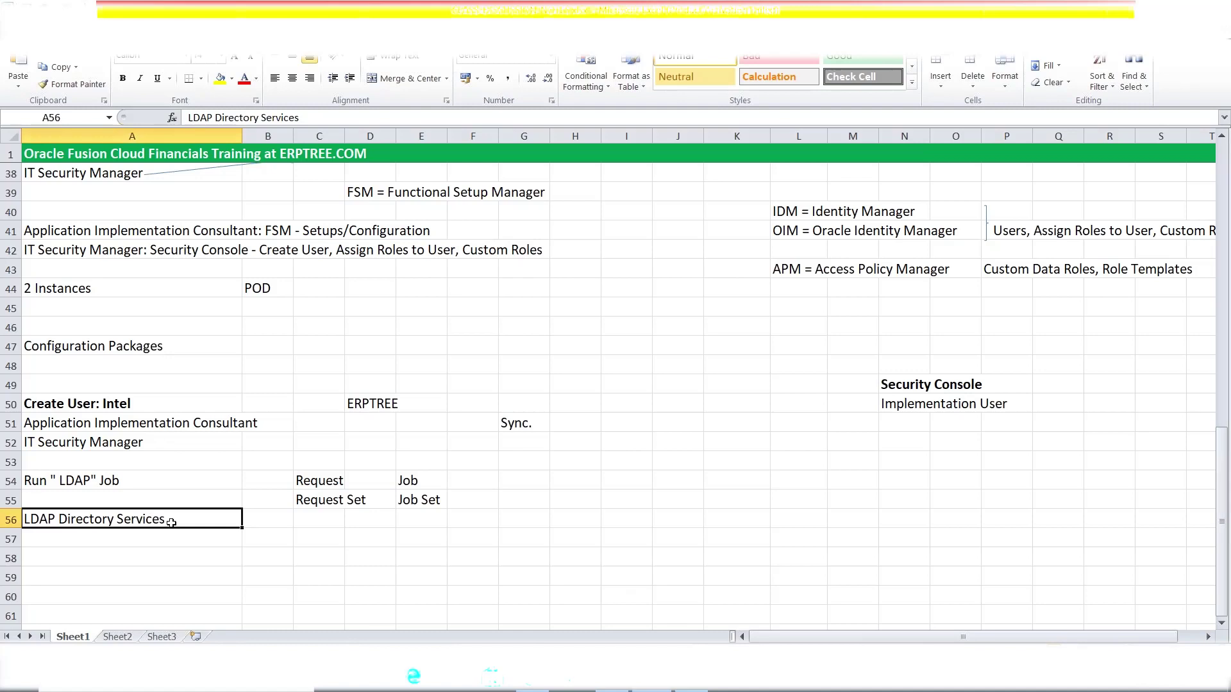
{"action": "left_click", "coordinate": [121, 405]}
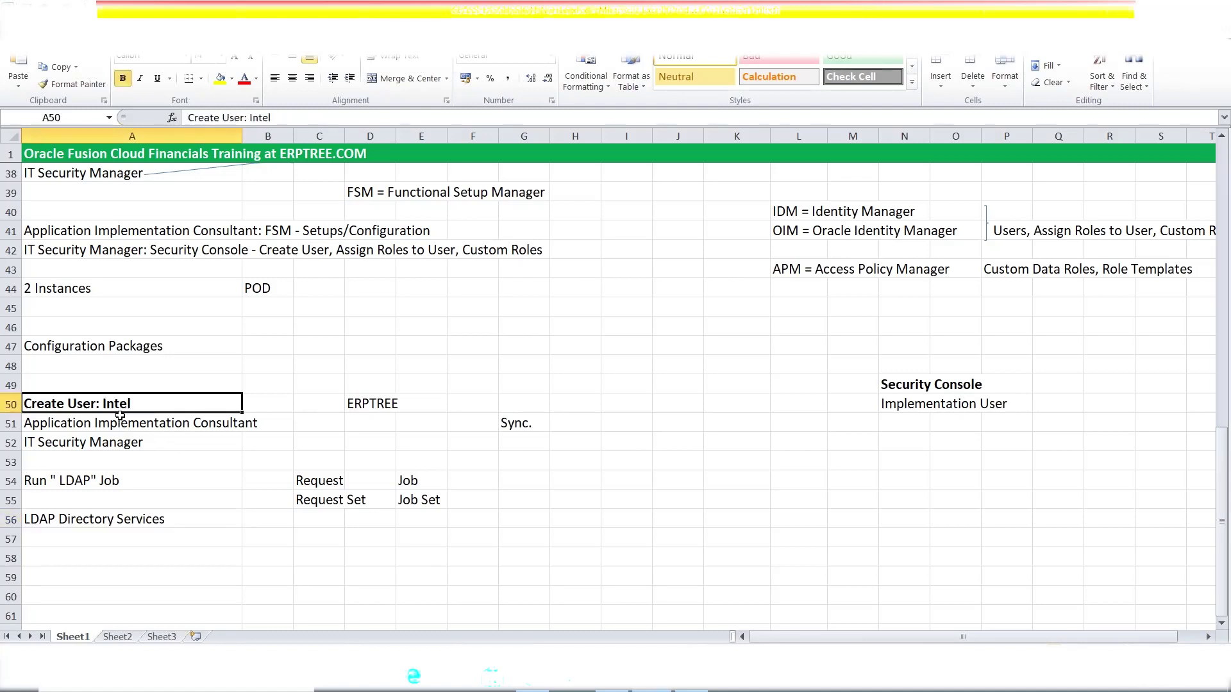
{"action": "left_click_drag", "start_coordinate": [120, 416], "coordinate": [122, 429]}
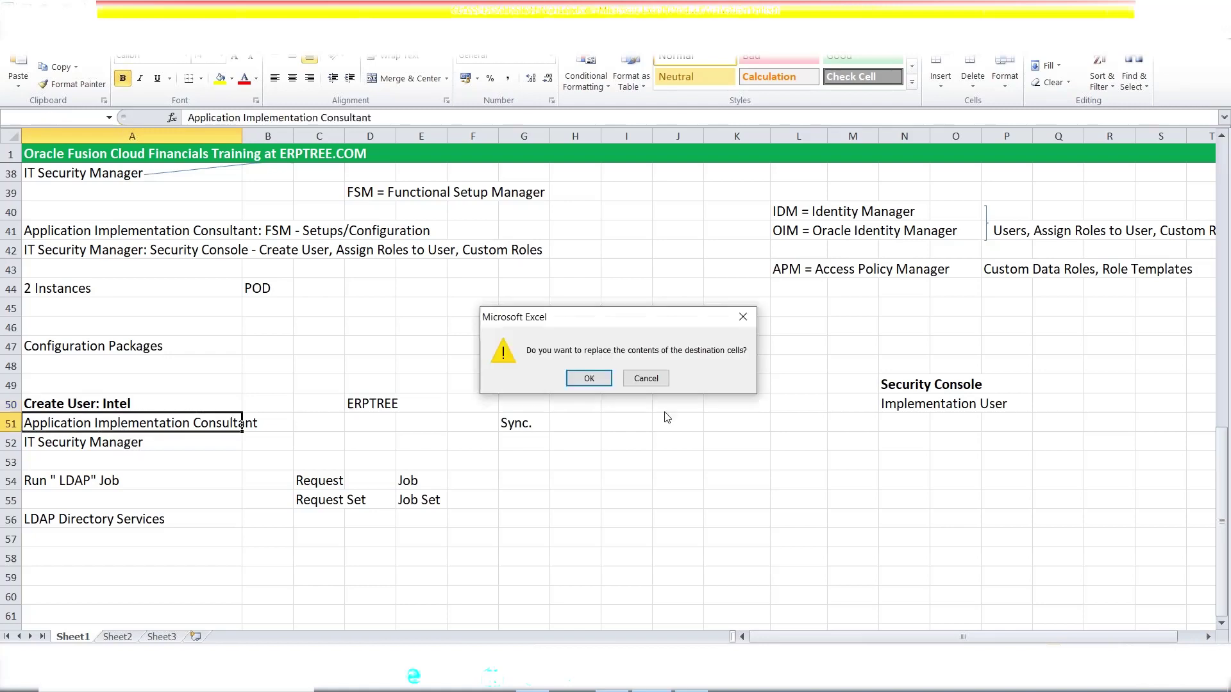
{"action": "left_click", "coordinate": [742, 318]}
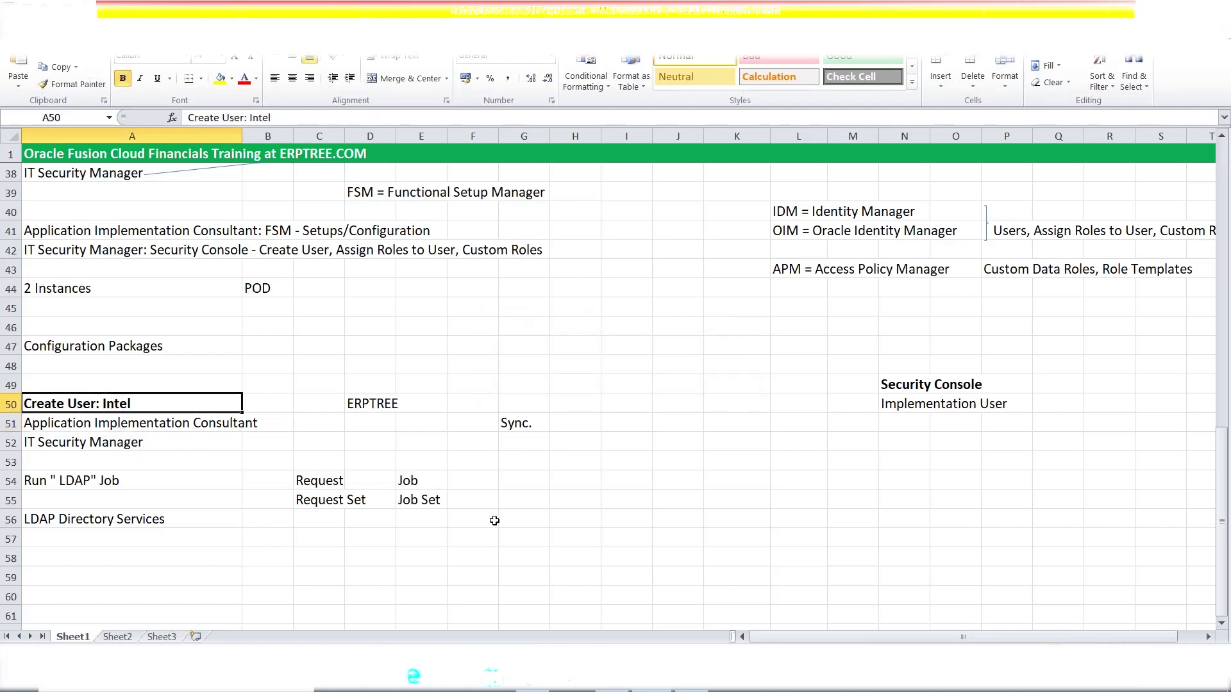
{"action": "left_click", "coordinate": [672, 519]}
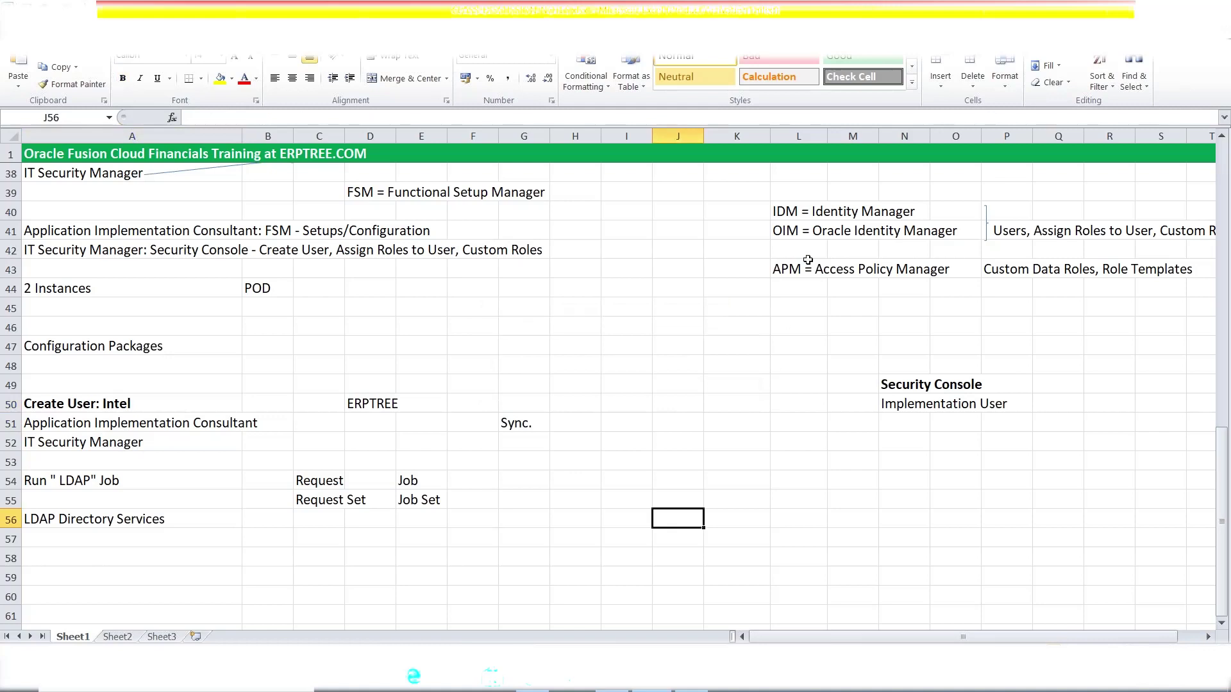
{"action": "mouse_move", "coordinate": [799, 211]}
{"action": "left_mouse_down"}
{"action": "mouse_move", "coordinate": [800, 248]}
{"action": "mouse_move", "coordinate": [800, 234]}
{"action": "left_mouse_up"}
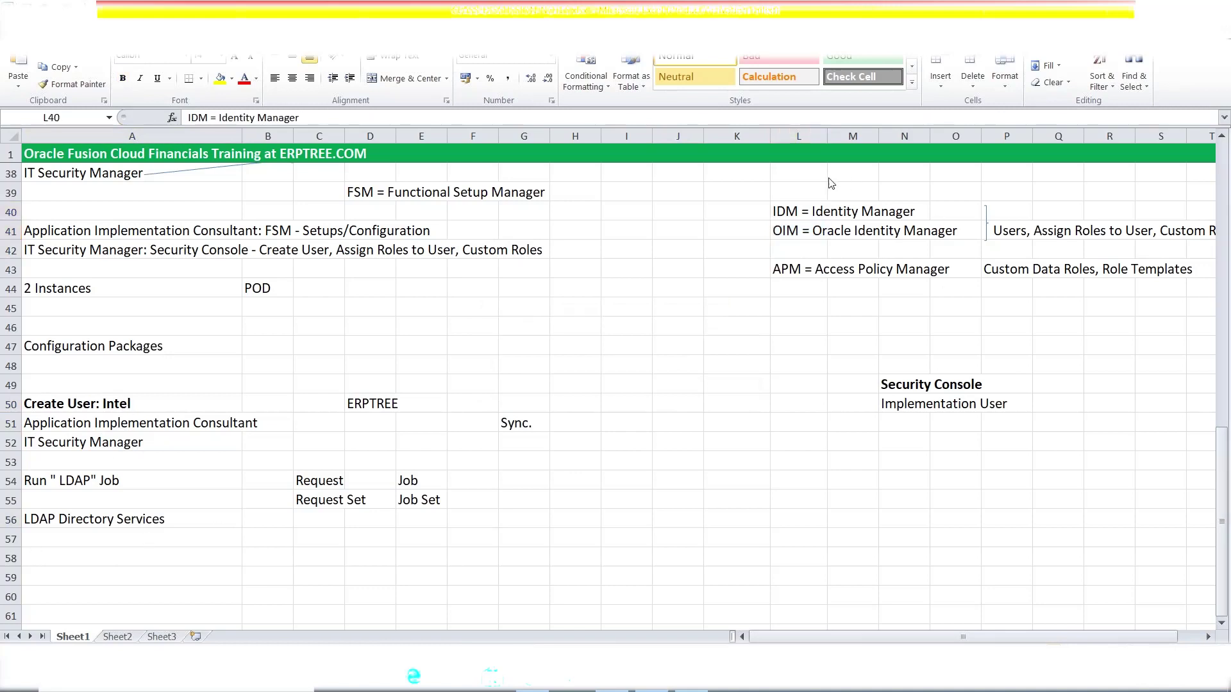
{"action": "left_click", "coordinate": [800, 210]}
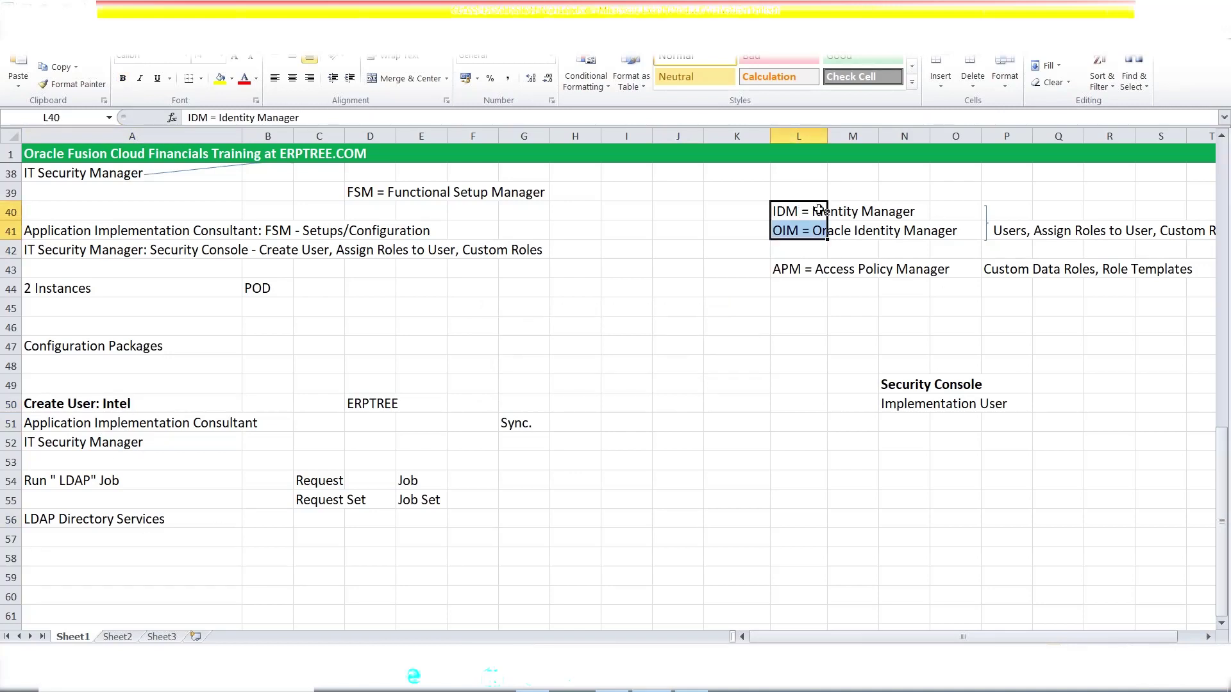
{"action": "left_click", "coordinate": [52, 523]}
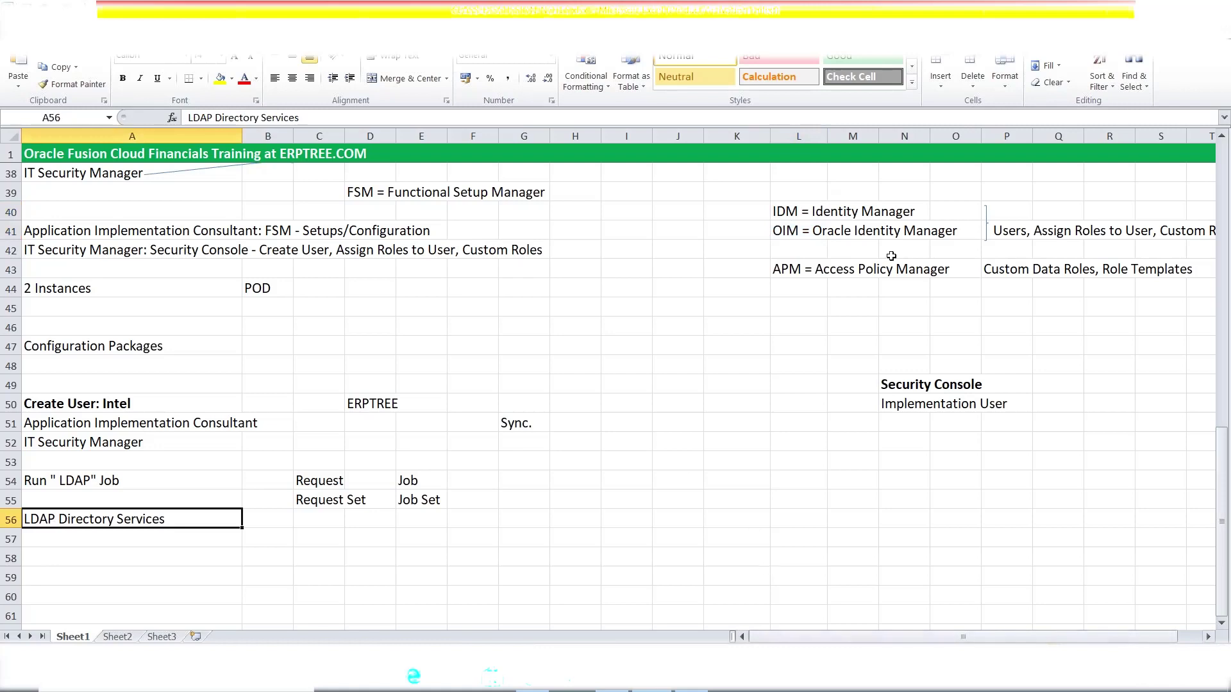
{"action": "key", "text": "alt+Tab"}
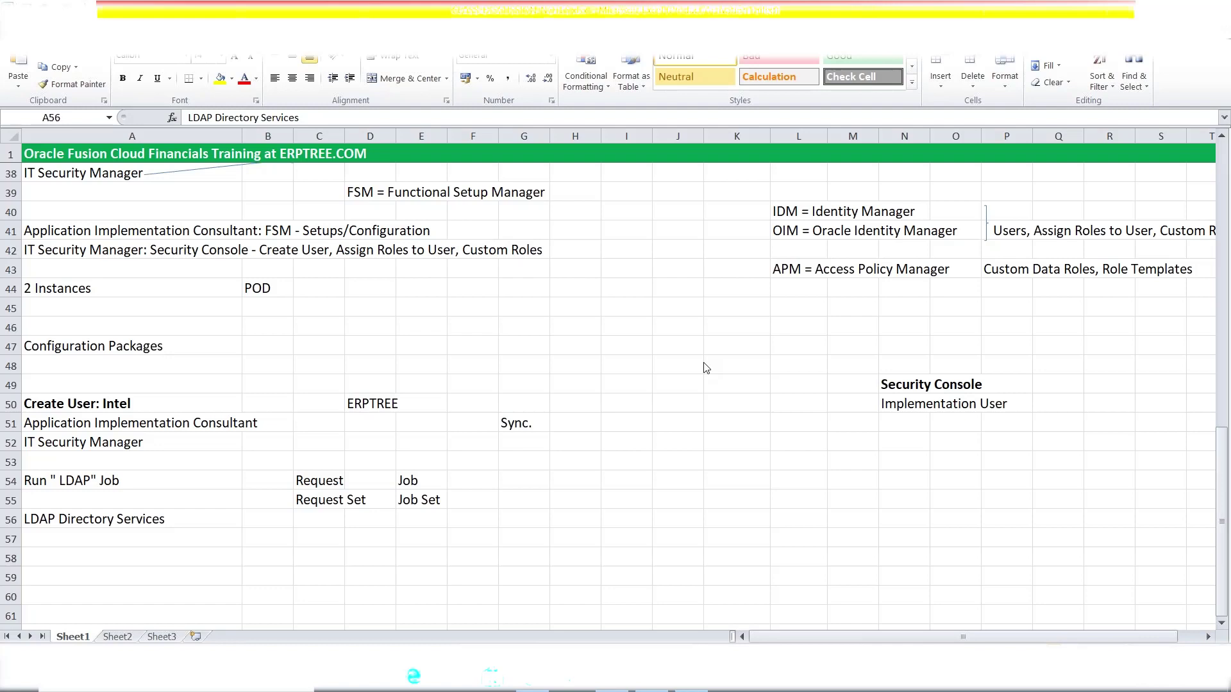
- Select the Run LDAP Job note in A54, then switch to the Fusion User Accounts page for INTEL
{"action": "left_click", "coordinate": [398, 437]}
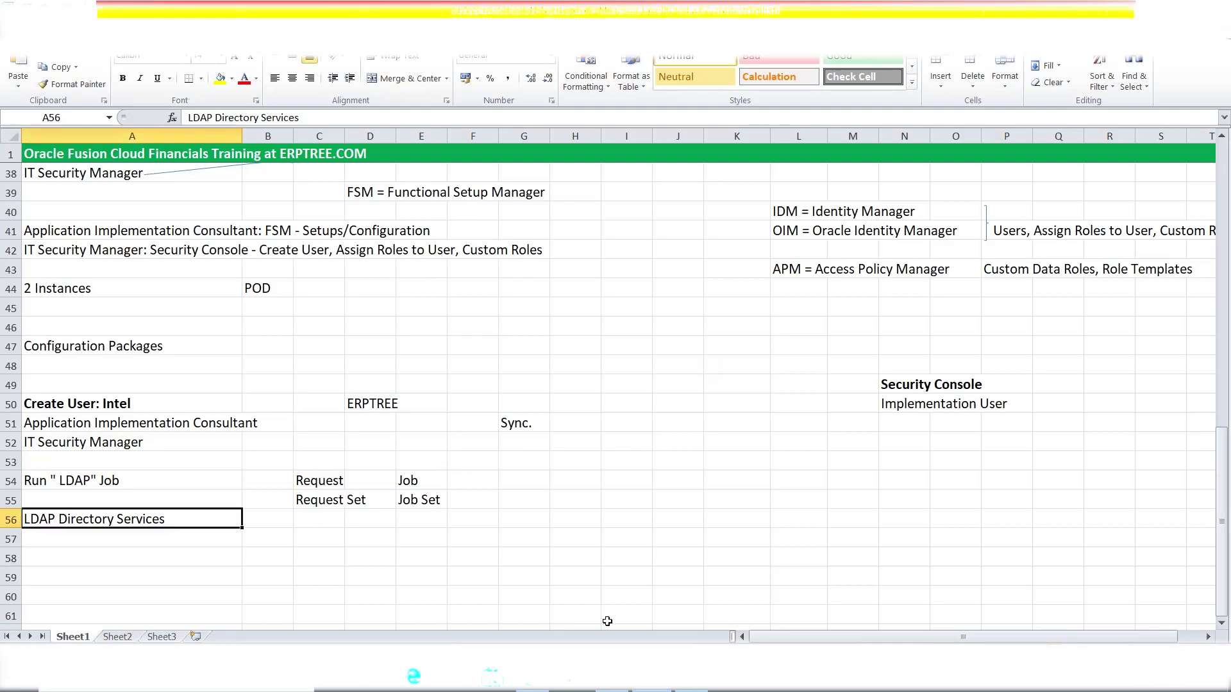
{"action": "left_click", "coordinate": [116, 493]}
{"action": "left_click", "coordinate": [116, 482]}
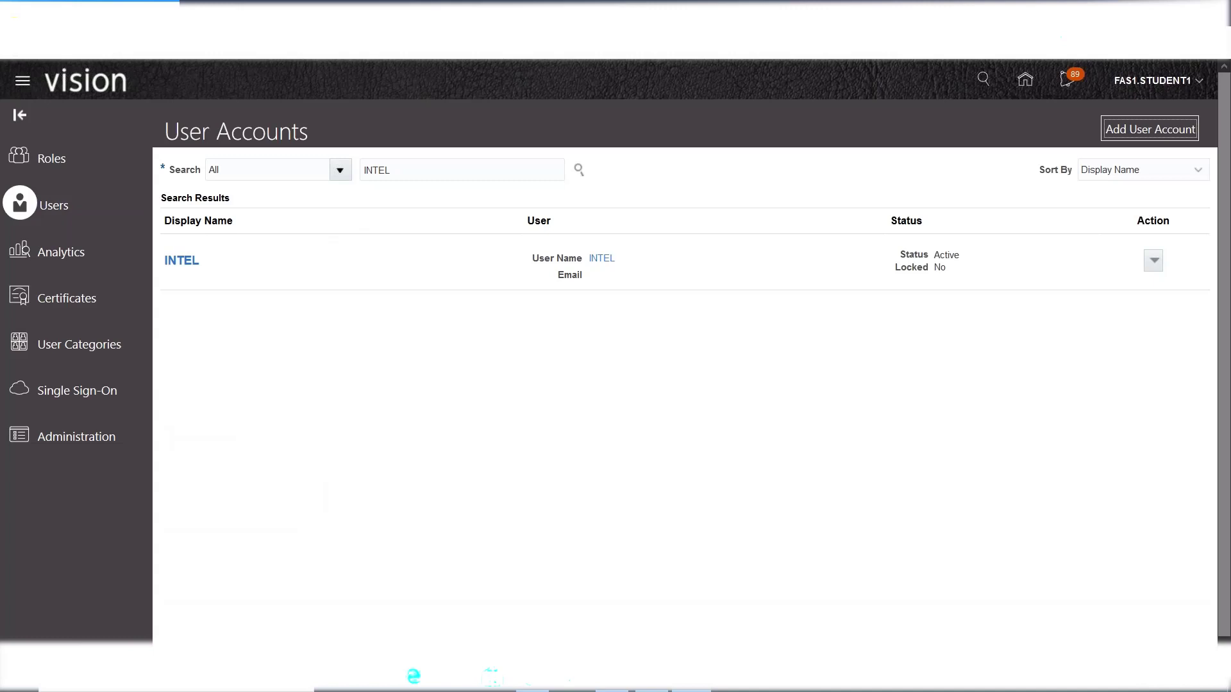
{"action": "key", "text": "alt+Tab"}
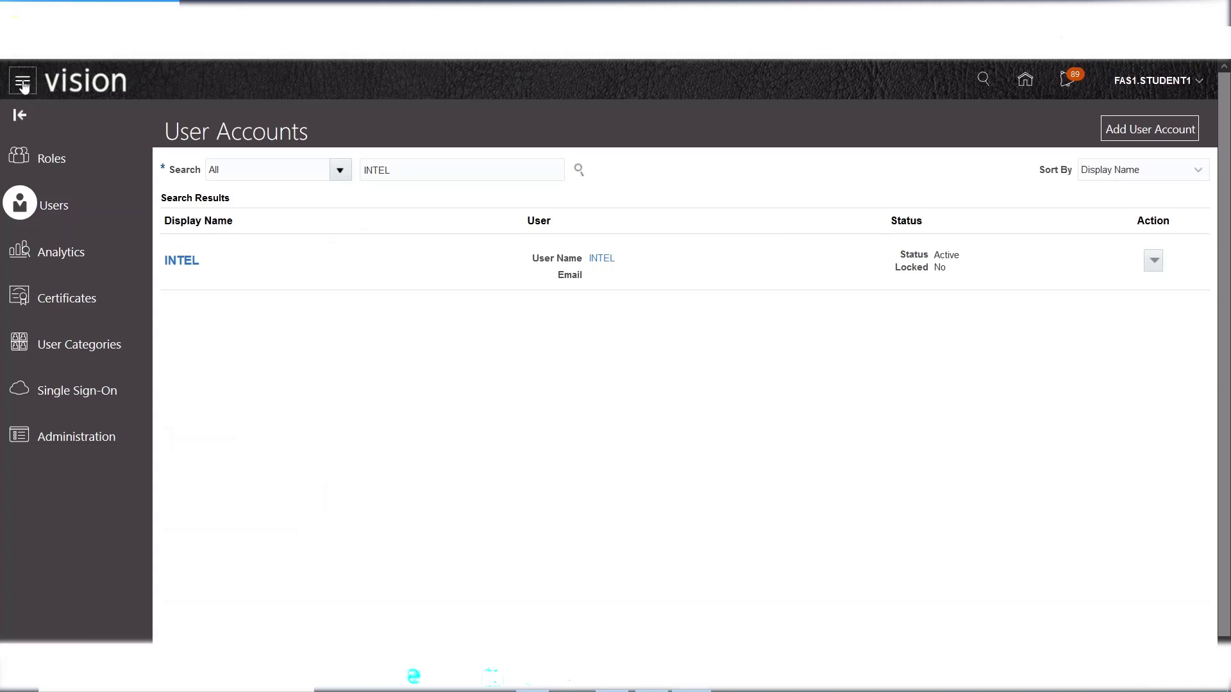
- Open the Fusion Navigator and expand and collapse its Tools group links
{"action": "left_click", "coordinate": [23, 86]}
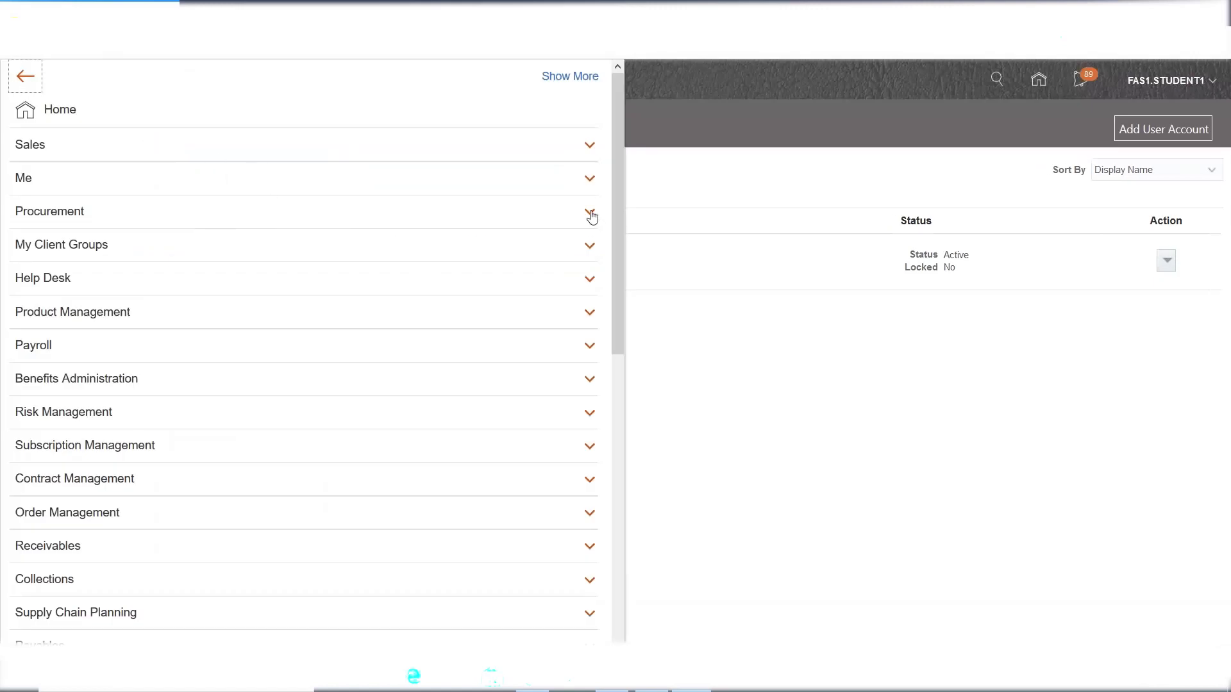
{"action": "left_click_drag", "start_coordinate": [613, 167], "coordinate": [624, 461]}
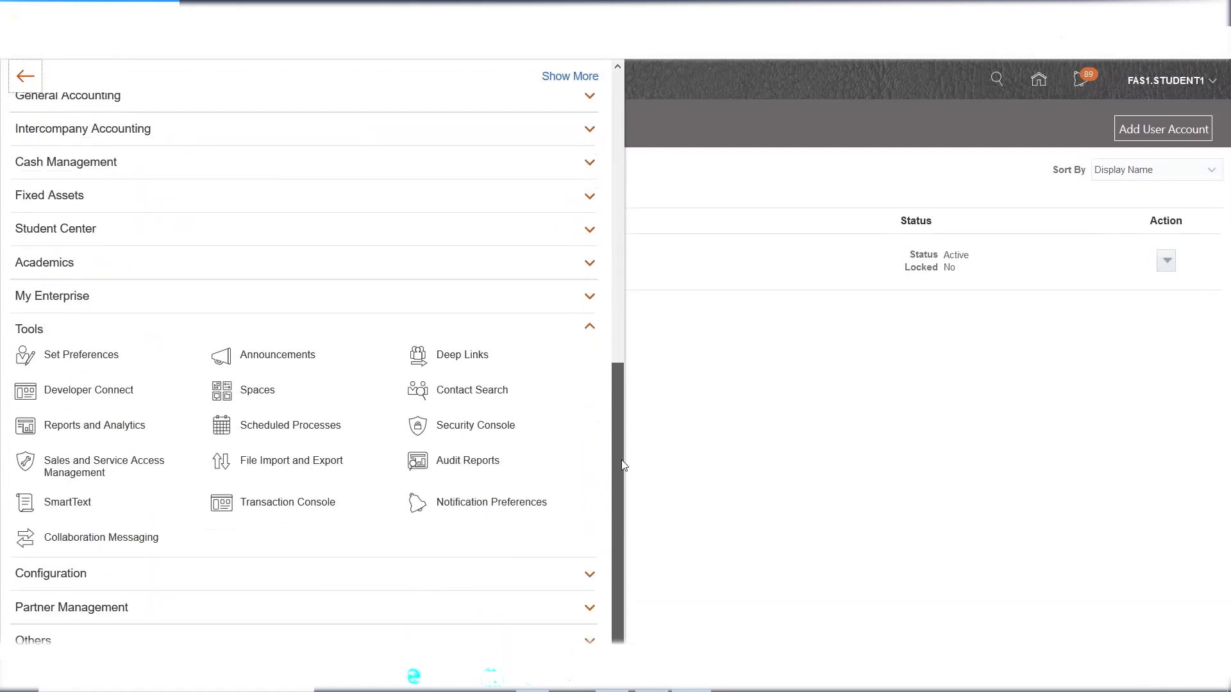
{"action": "left_click", "coordinate": [32, 331]}
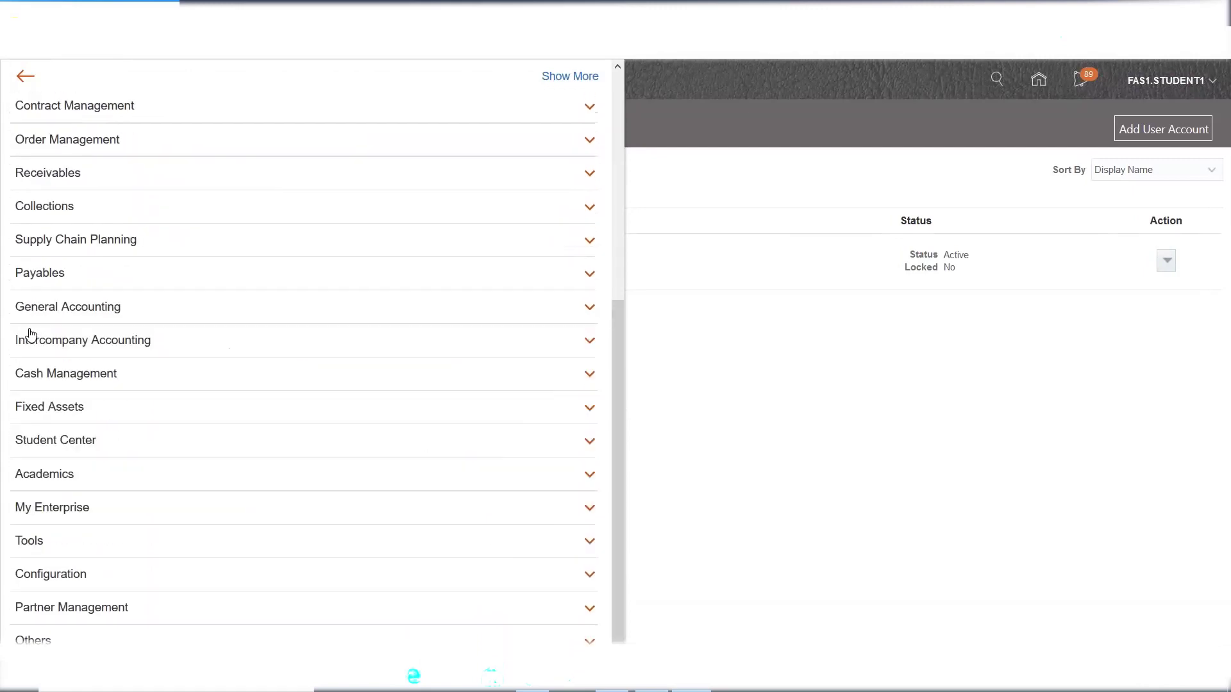
{"action": "left_click", "coordinate": [30, 546]}
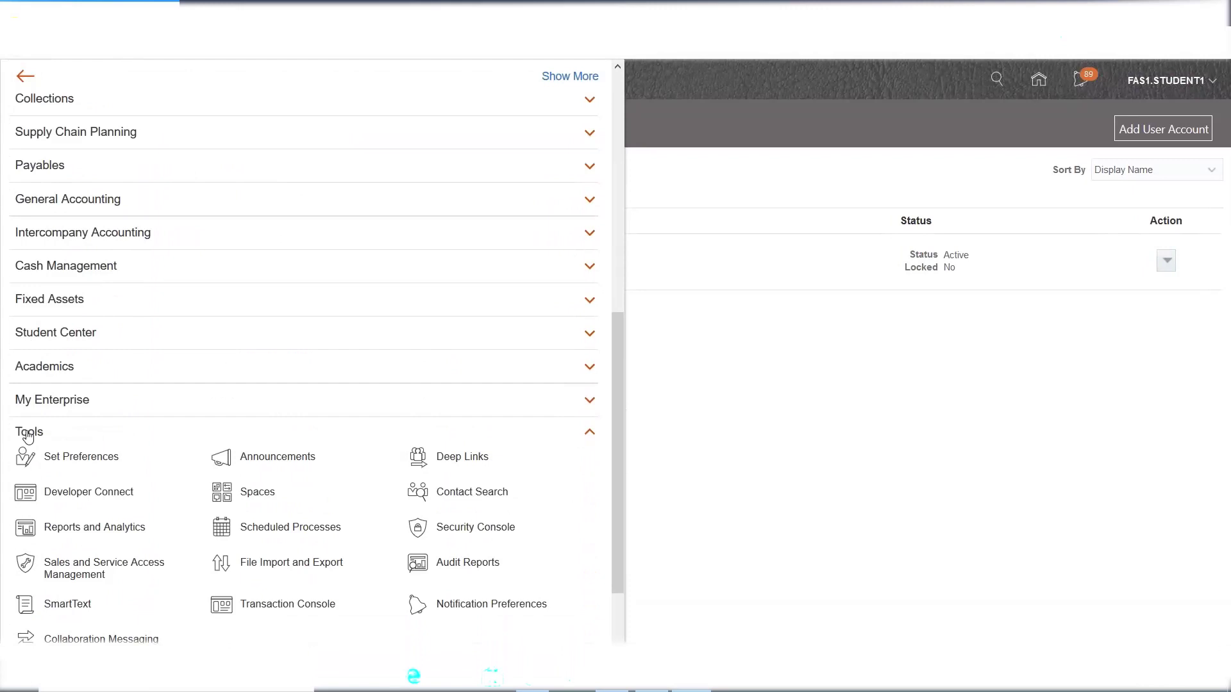
{"action": "left_click", "coordinate": [28, 436]}
{"action": "scroll", "coordinate": [492, 393], "scroll_direction": "up", "scroll_amount": 6}
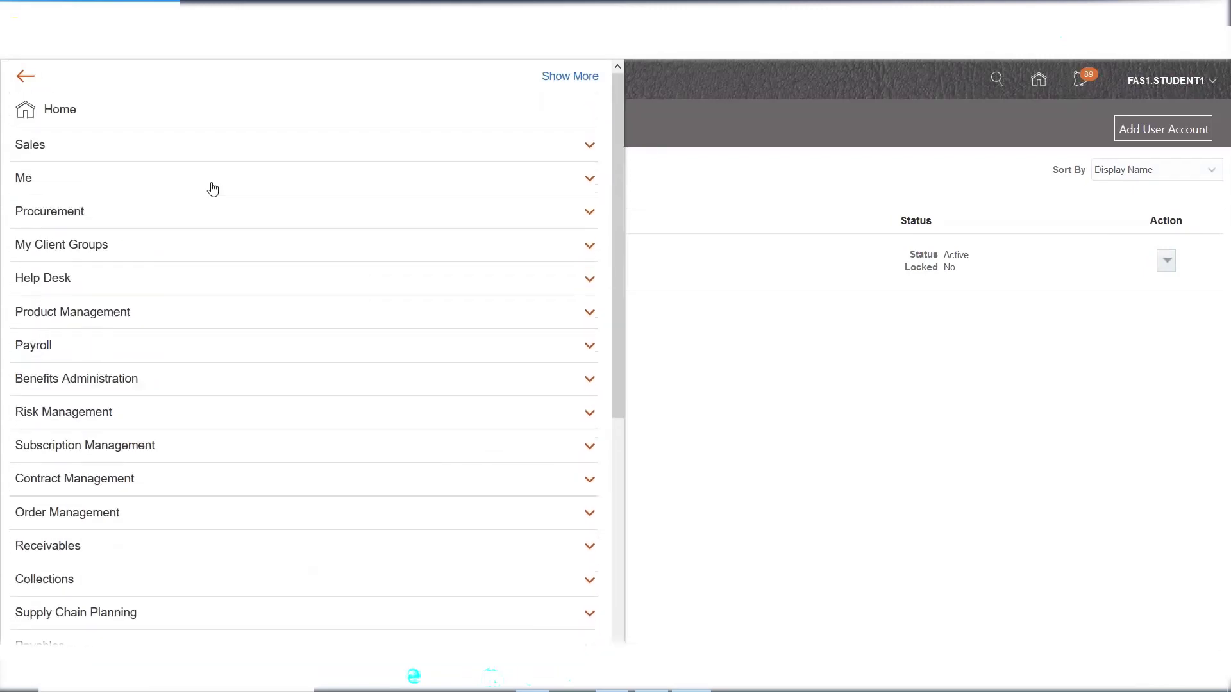
- Toggle the Navigator's Show More categories, then open Scheduled Processes from Tools
{"action": "left_click", "coordinate": [568, 77]}
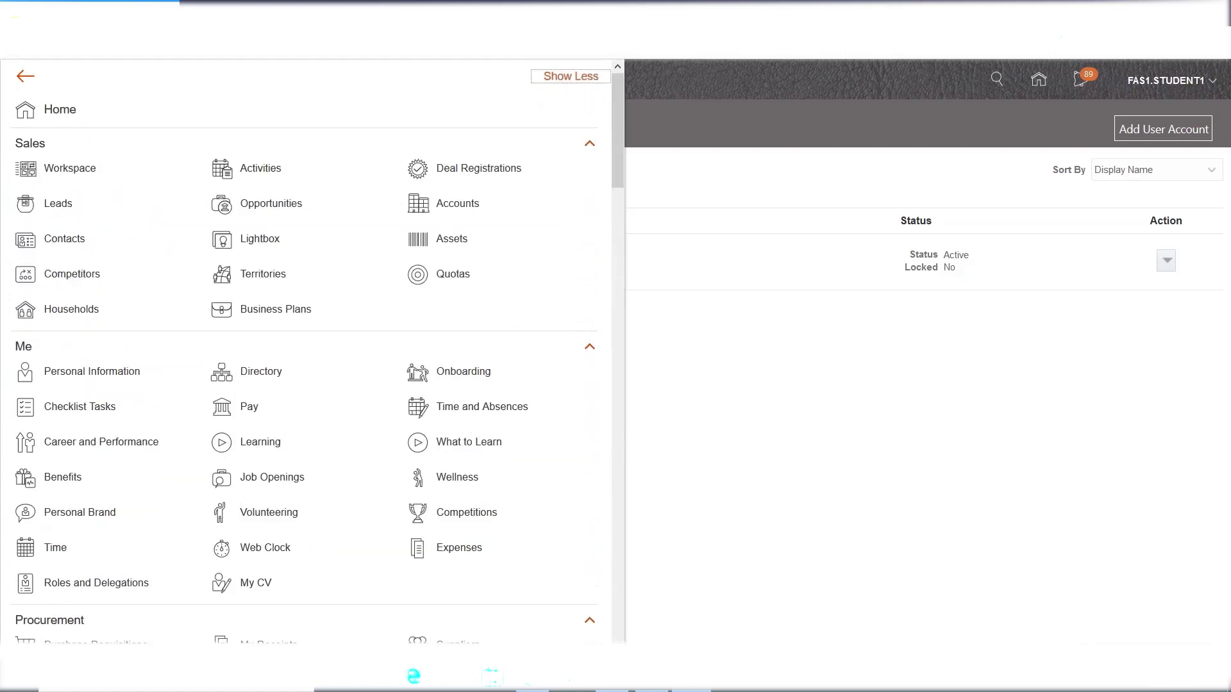
{"action": "left_click", "coordinate": [570, 77]}
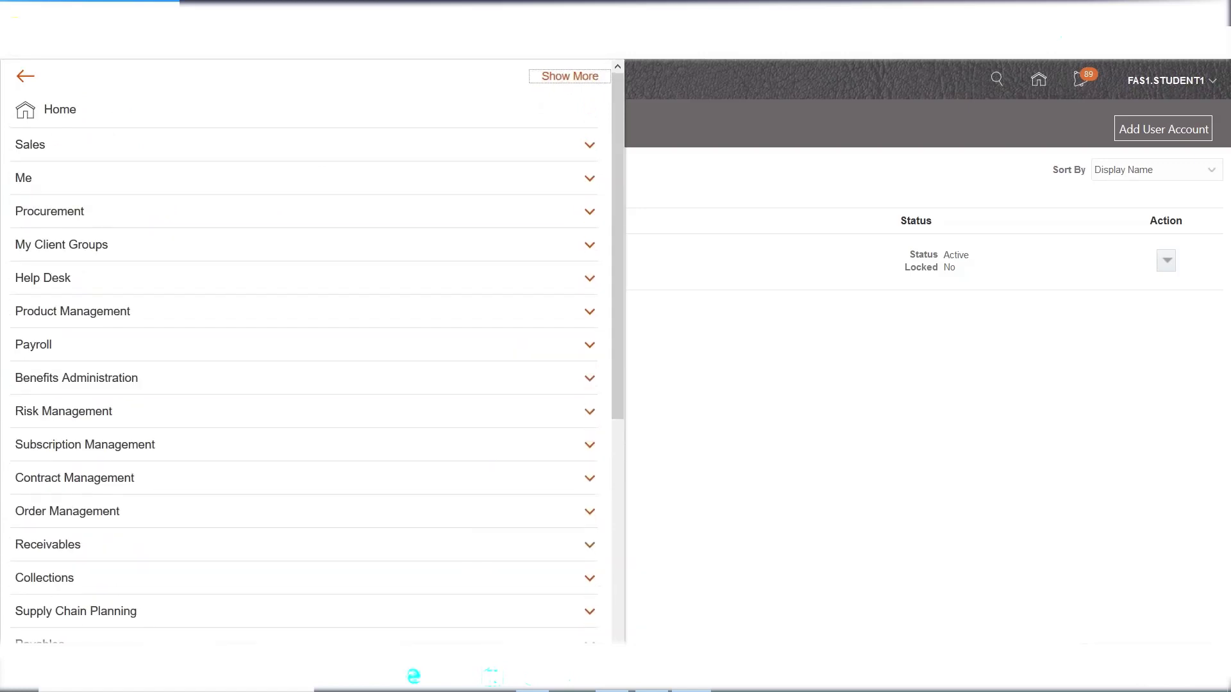
{"action": "left_click", "coordinate": [570, 76]}
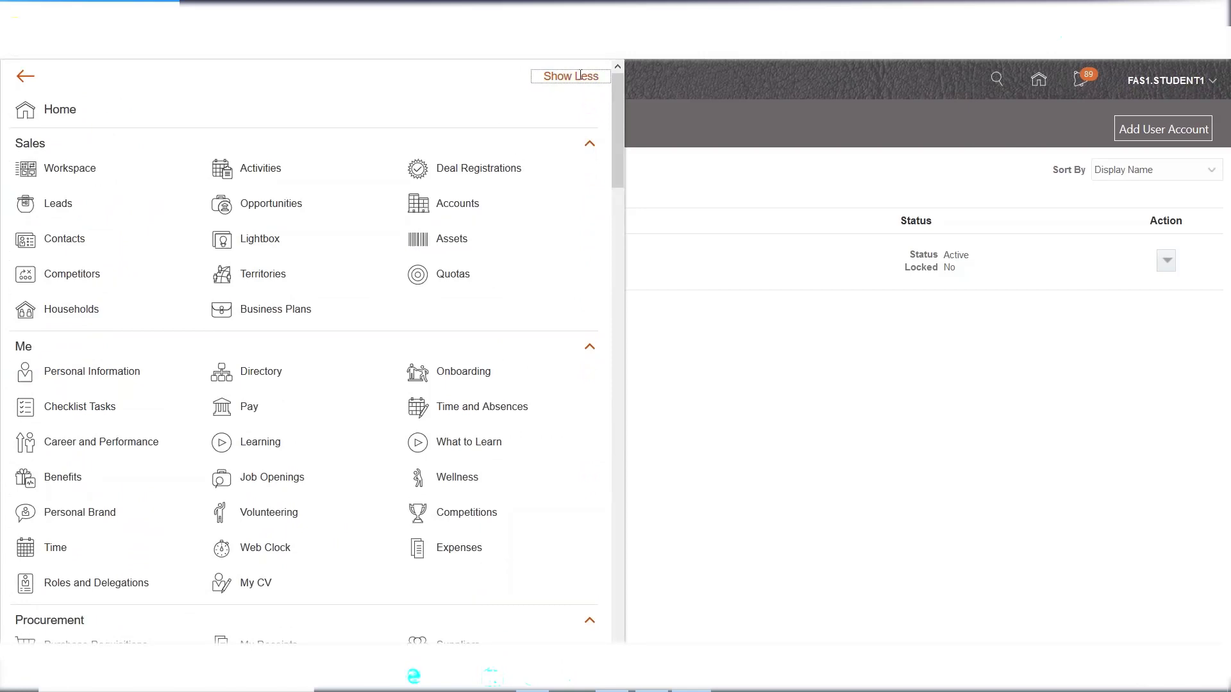
{"action": "left_click", "coordinate": [558, 77]}
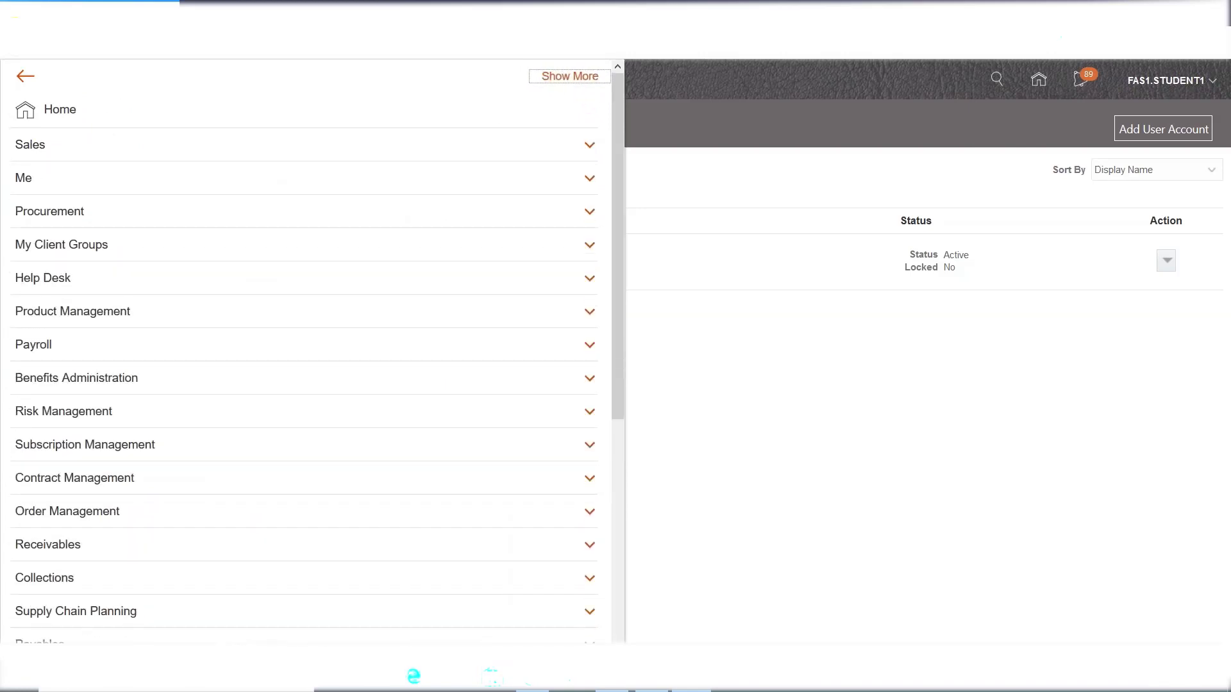
{"action": "left_click", "coordinate": [564, 76]}
{"action": "left_click", "coordinate": [564, 77]}
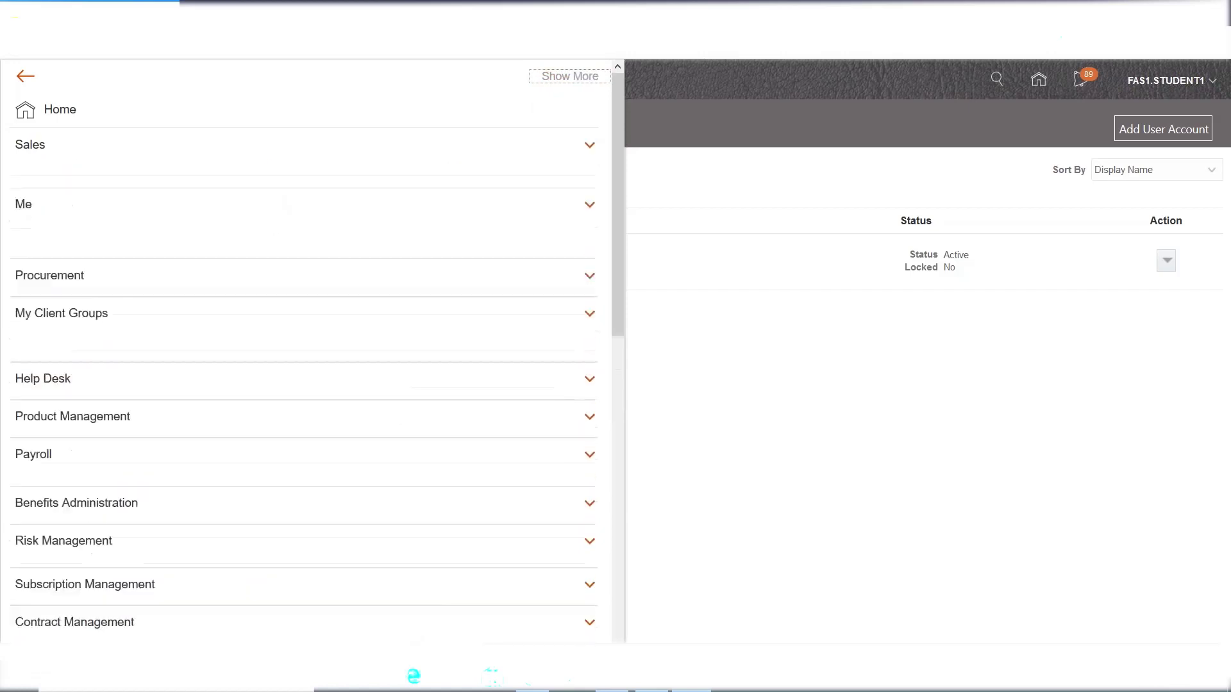
{"action": "left_click_drag", "start_coordinate": [617, 148], "coordinate": [619, 436]}
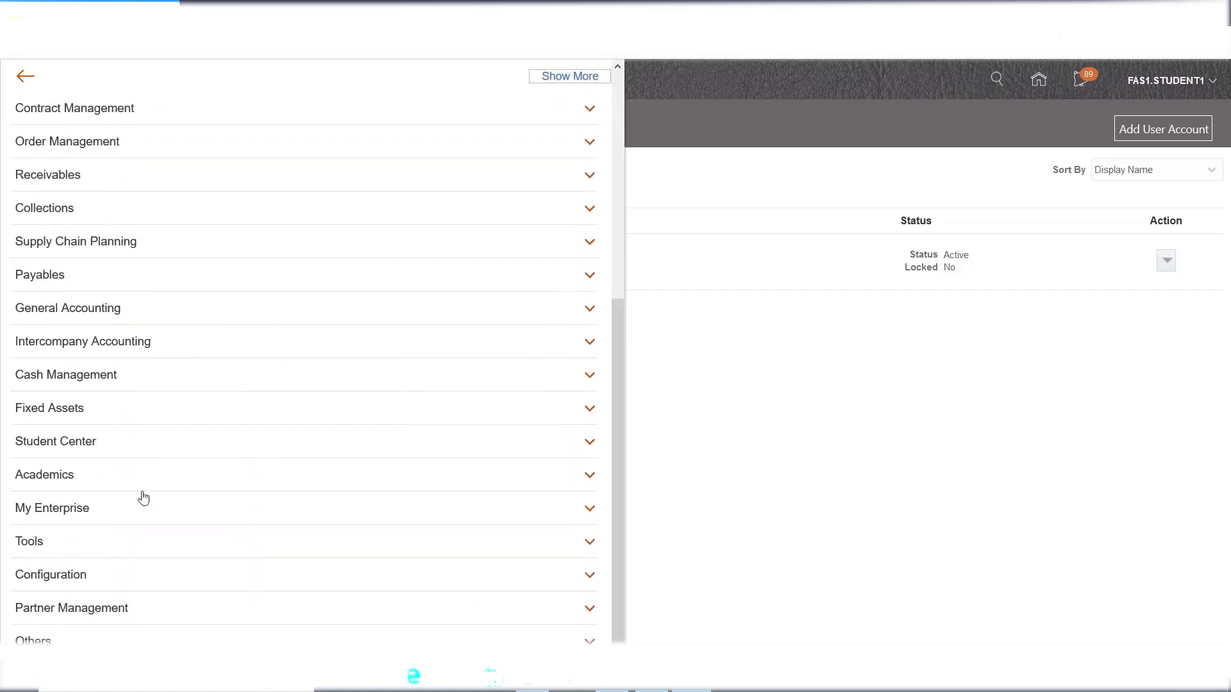
{"action": "left_click", "coordinate": [47, 542]}
{"action": "scroll", "coordinate": [280, 371], "scroll_direction": "down", "scroll_amount": 2}
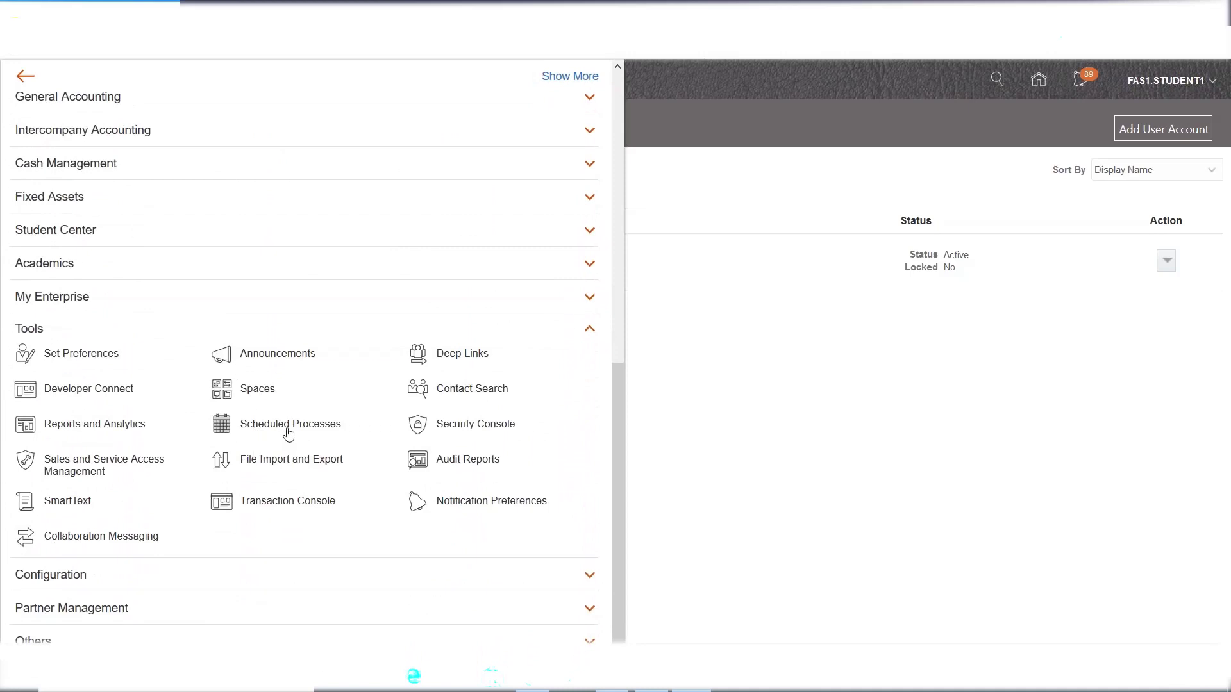
{"action": "left_click", "coordinate": [286, 433]}
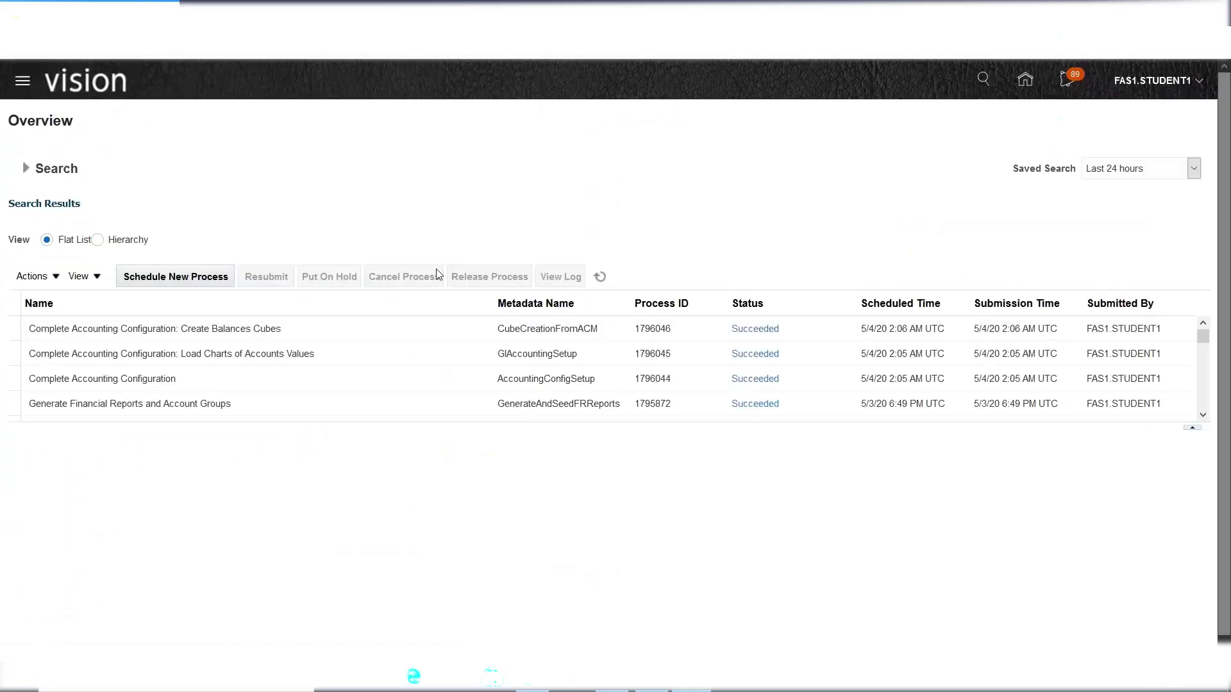
- Enter 'ESS Job Page' in cell K53 of the notes sheet
{"action": "left_click", "coordinate": [661, 689]}
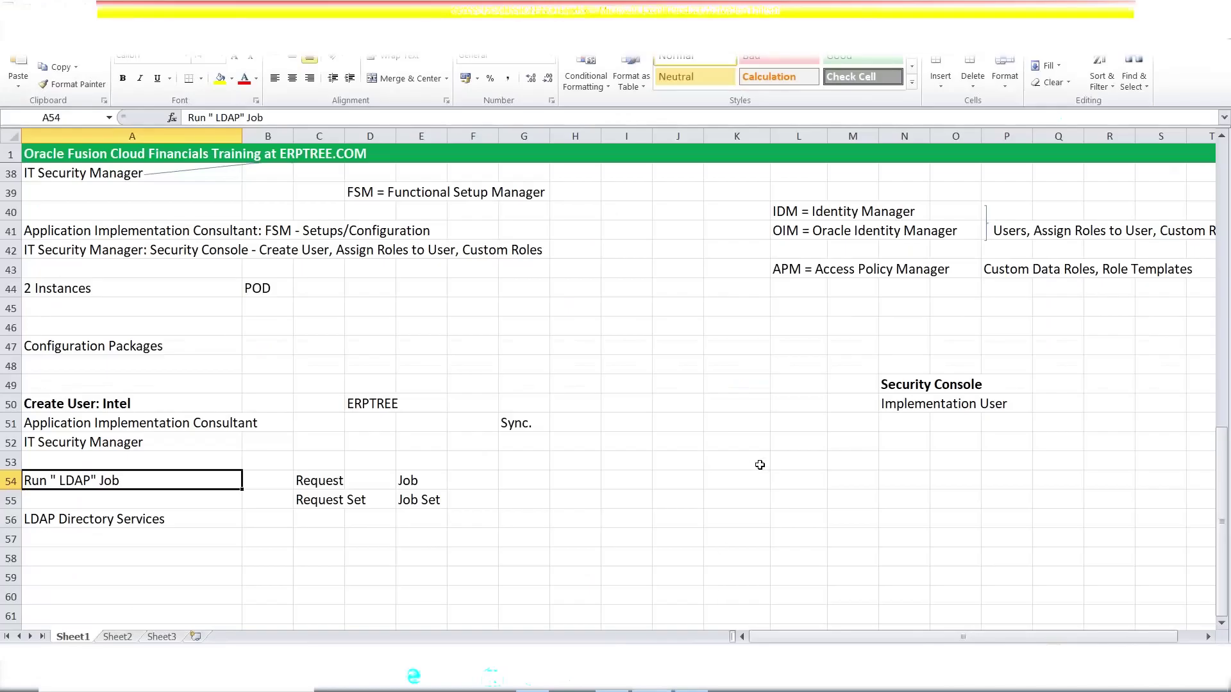
{"action": "left_click", "coordinate": [727, 465]}
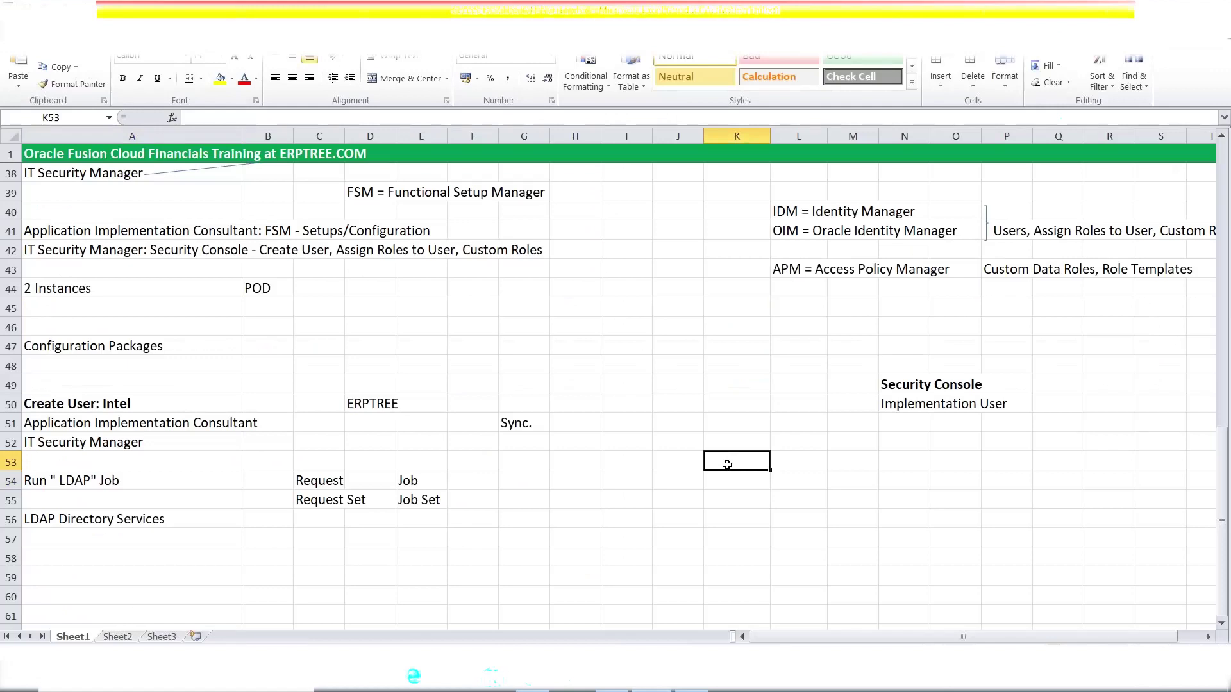
{"action": "left_click", "coordinate": [693, 690]}
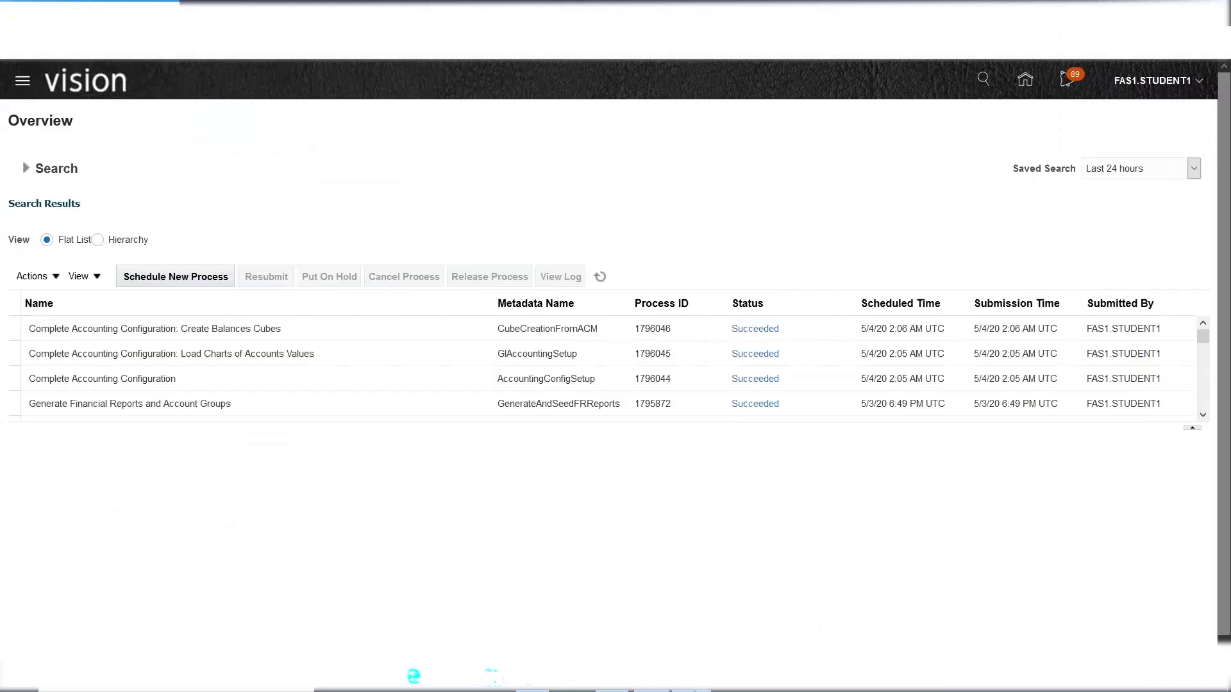
{"action": "left_click", "coordinate": [697, 690]}
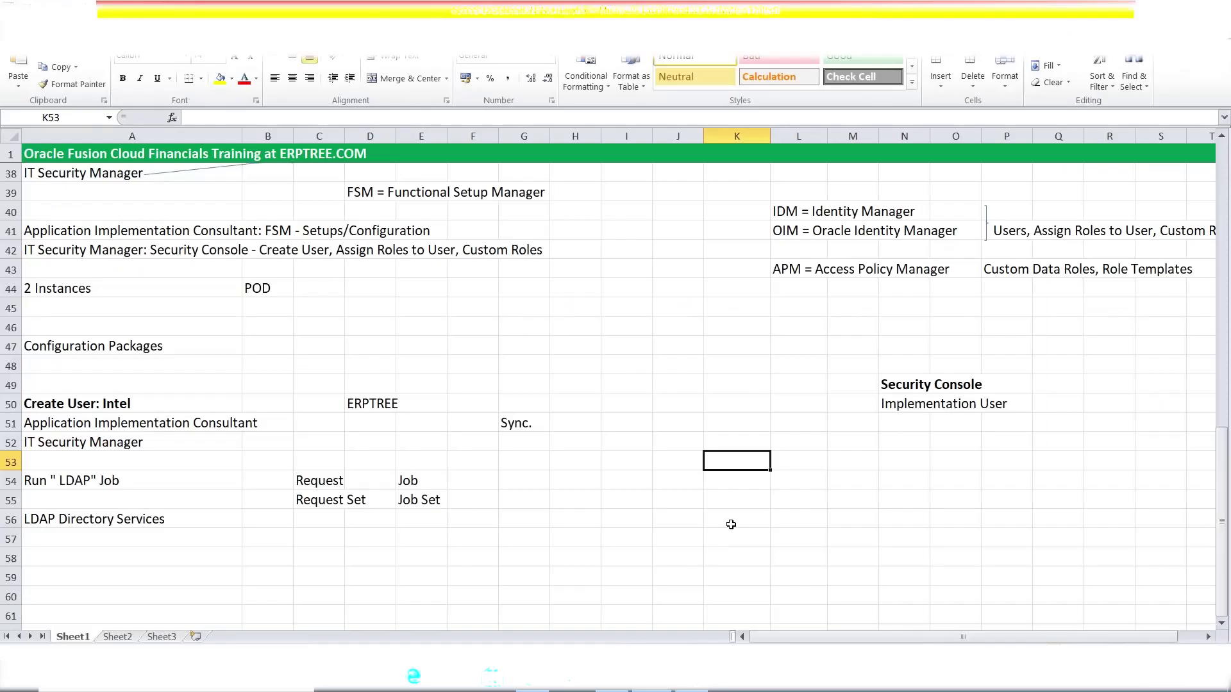
{"action": "type", "text": "e"}
{"action": "key", "text": "BackSpace"}
{"action": "type", "text": "ES"}
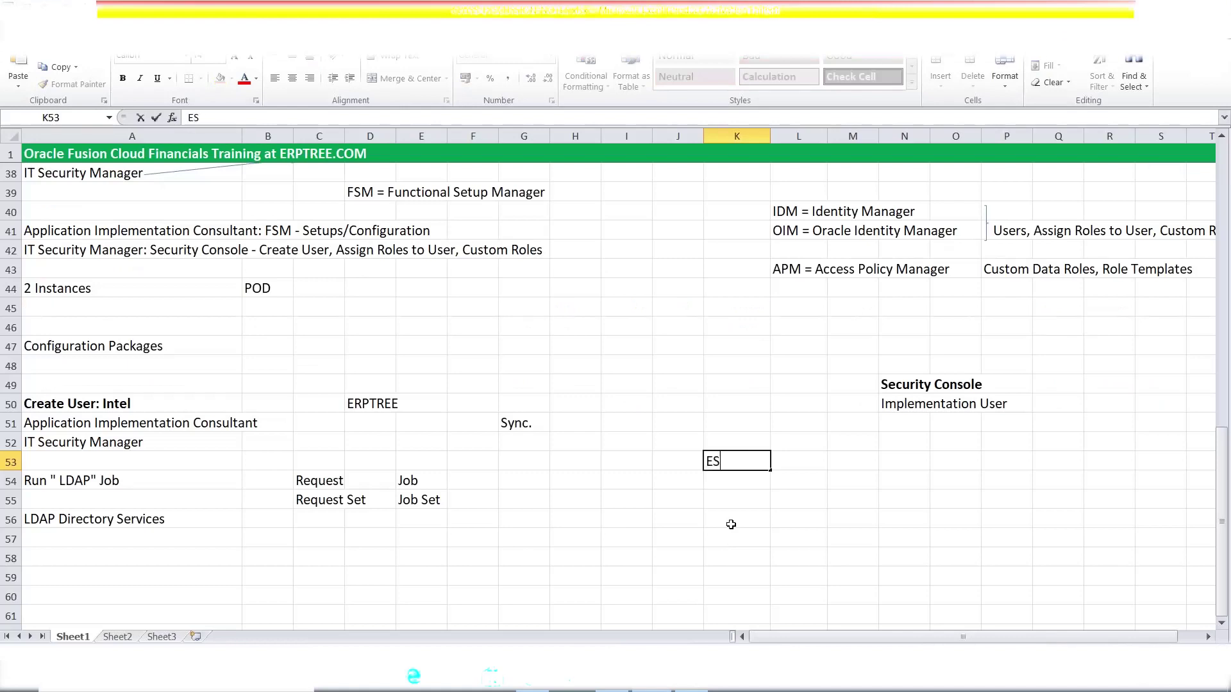
{"action": "type", "text": "S Job Page"}
{"action": "key", "text": "Return"}
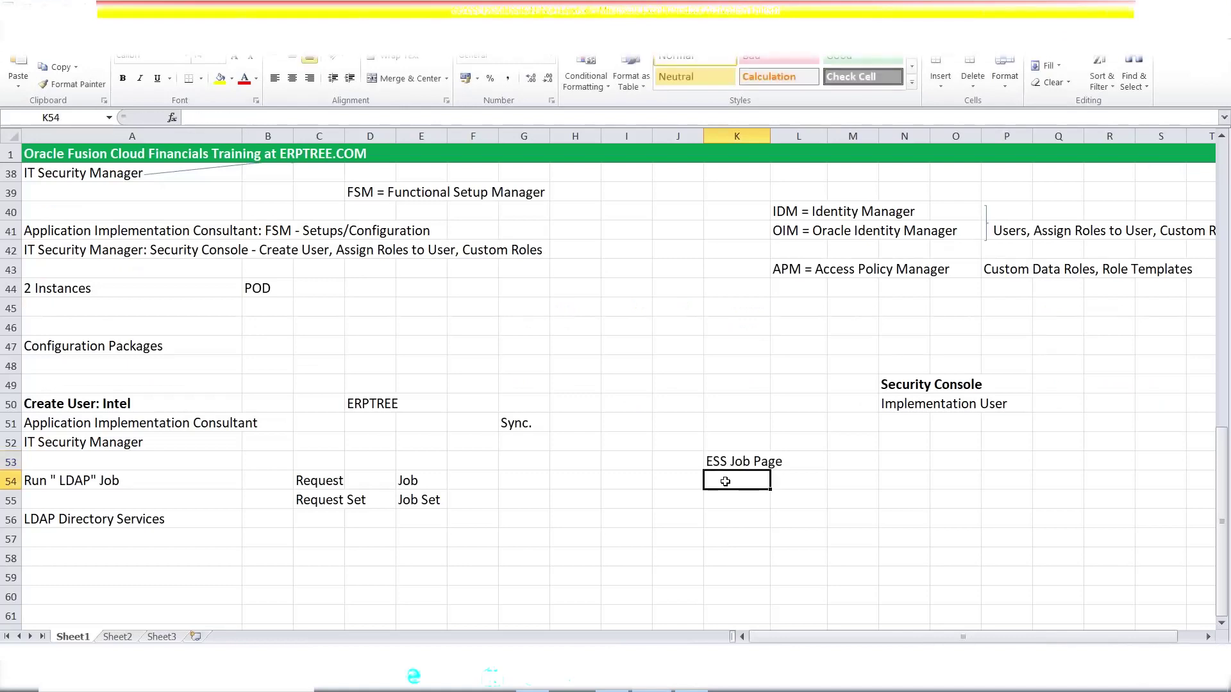
- Add 'Enterprise Scheduler Service' in K54 and 'SRS Window' in O53
{"action": "type", "text": "Enterpris"}
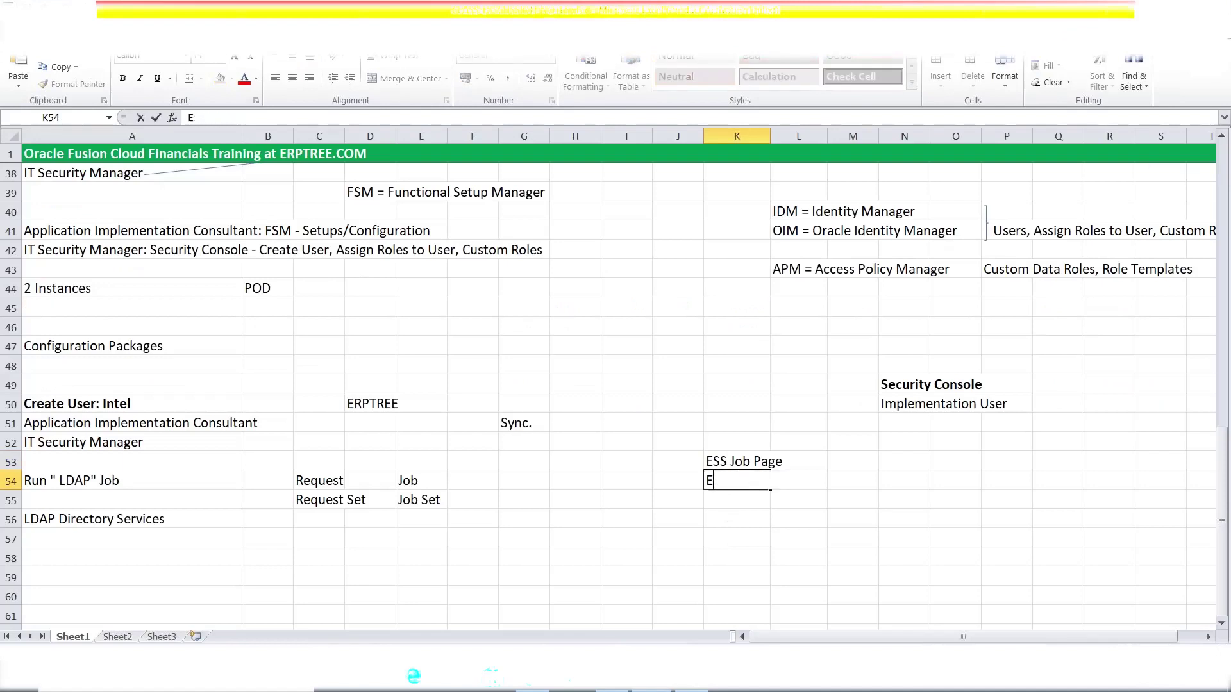
{"action": "type", "text": "e Scheduler Service"}
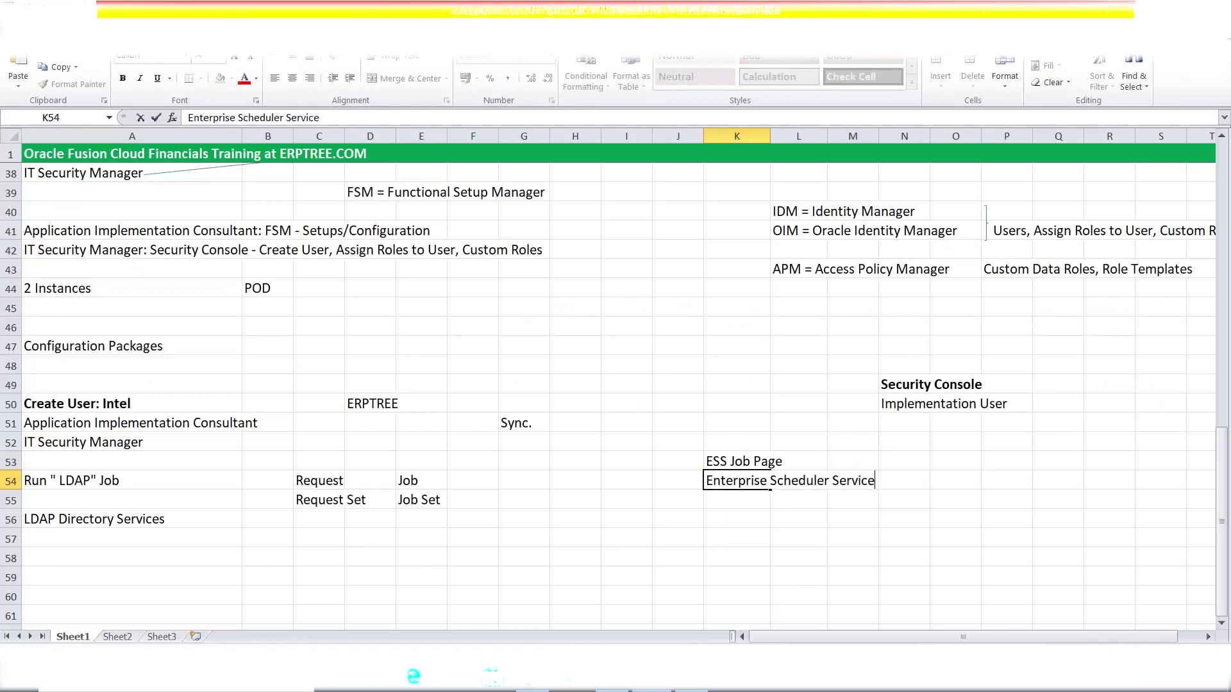
{"action": "left_click", "coordinate": [748, 464]}
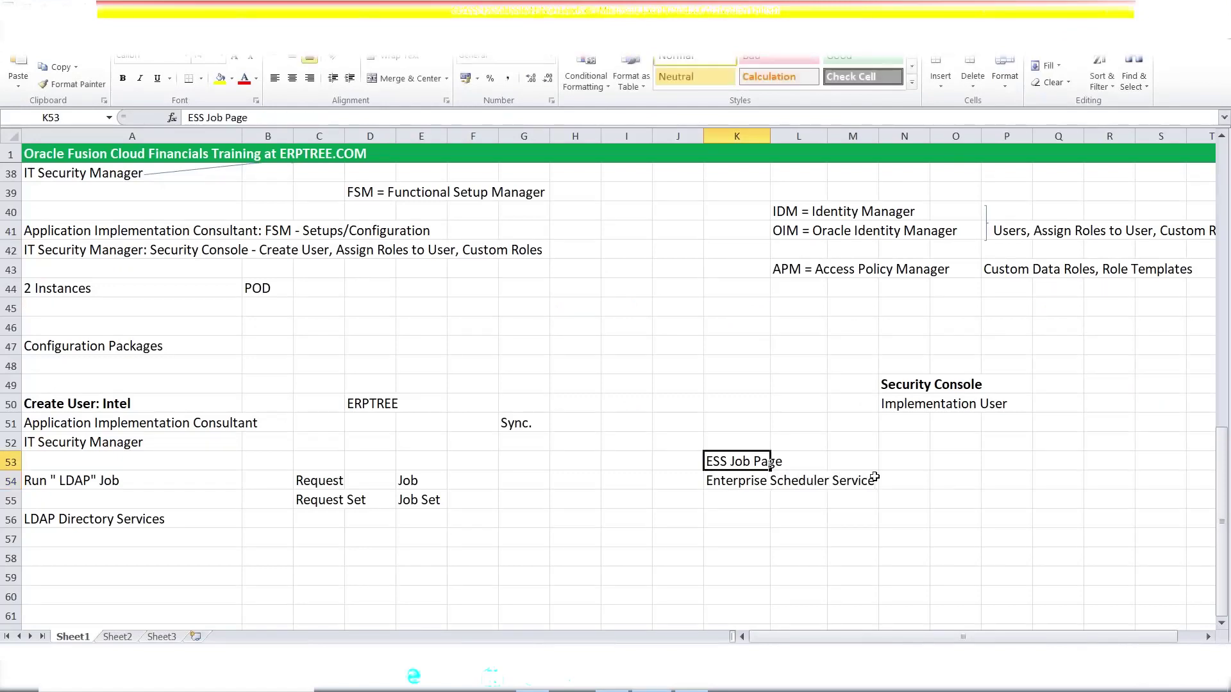
{"action": "left_click", "coordinate": [955, 466]}
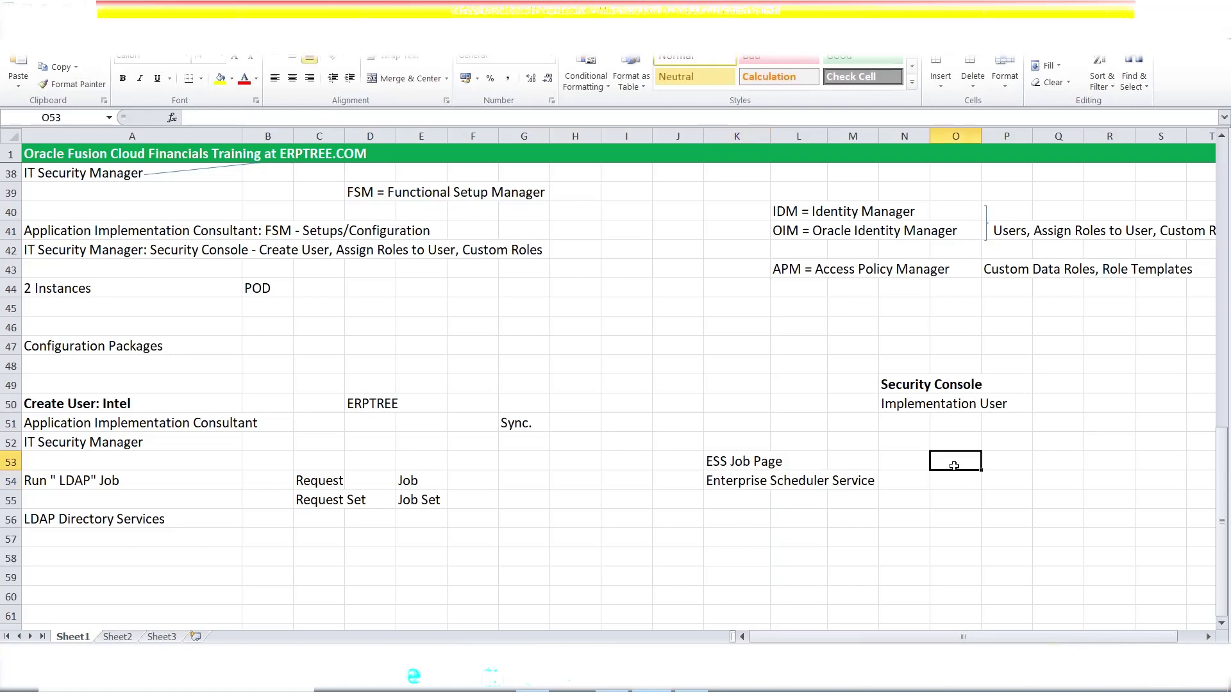
{"action": "type", "text": "SRS Wi"}
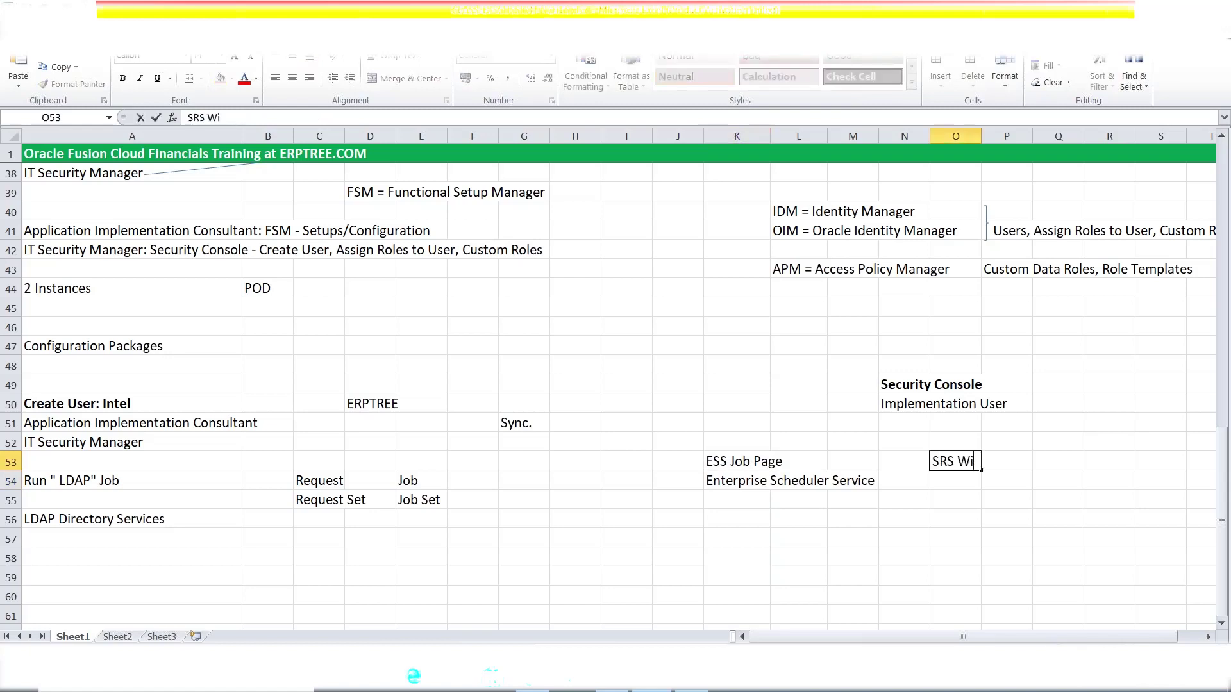
{"action": "type", "text": "ndow"}
{"action": "key", "text": "ctrl+Return"}
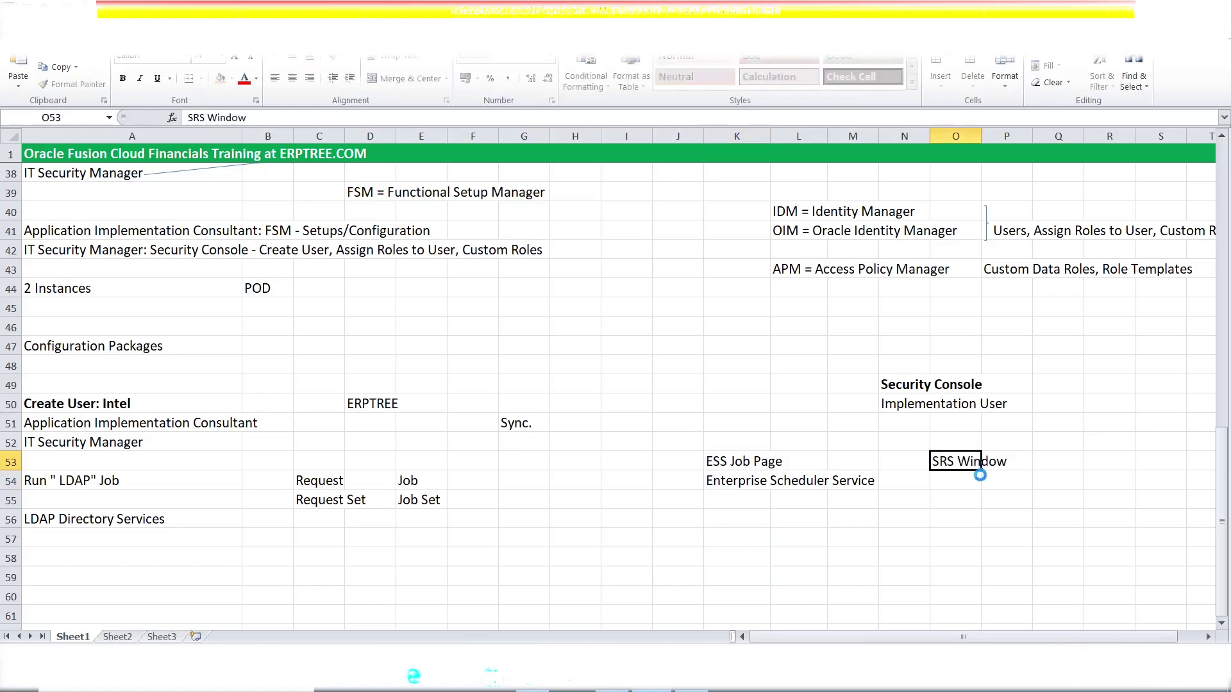
- Review the ESS Job Page, SRS Window, Job and Job Set notes, then return to Scheduled Processes
{"action": "left_click_drag", "start_coordinate": [734, 484], "coordinate": [850, 488]}
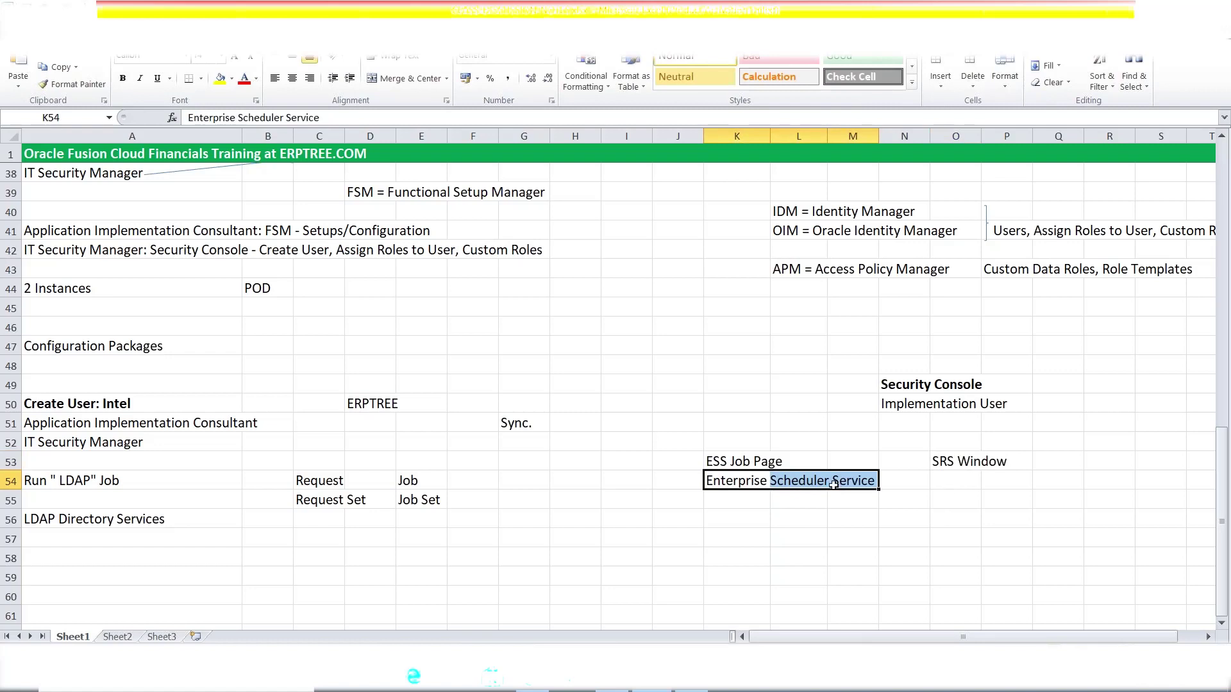
{"action": "left_click", "coordinate": [714, 464]}
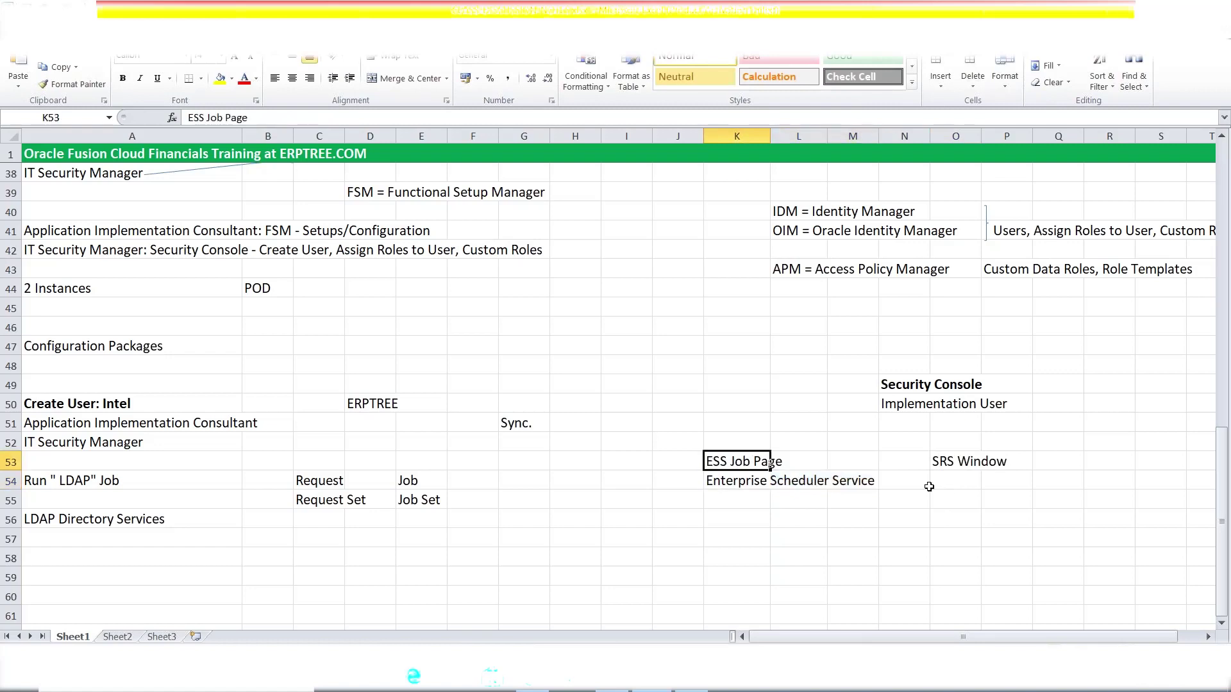
{"action": "left_click", "coordinate": [962, 457]}
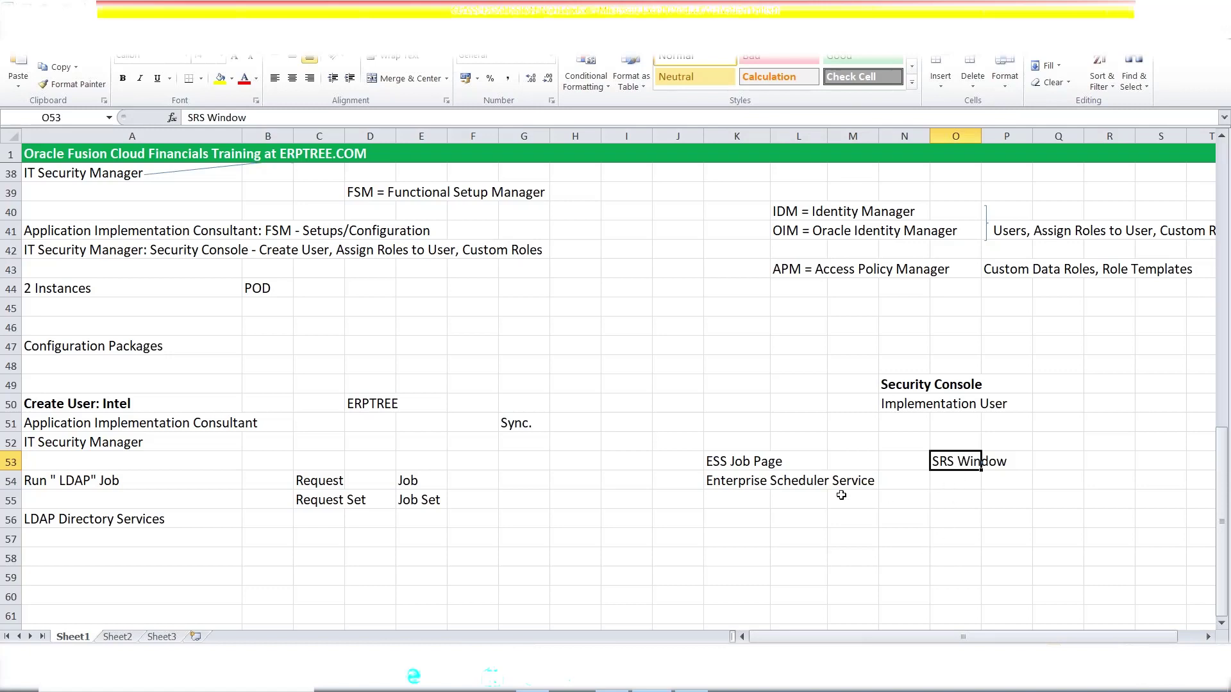
{"action": "left_click", "coordinate": [736, 462]}
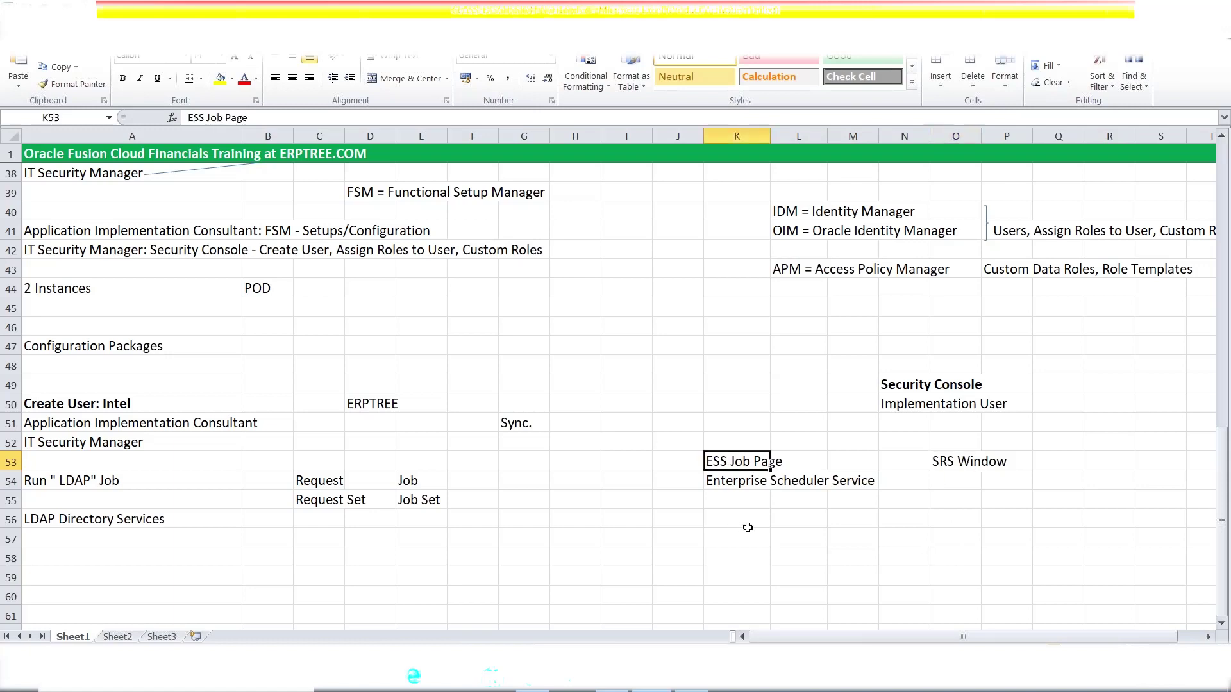
{"action": "left_click", "coordinate": [433, 480]}
{"action": "left_click", "coordinate": [430, 509]}
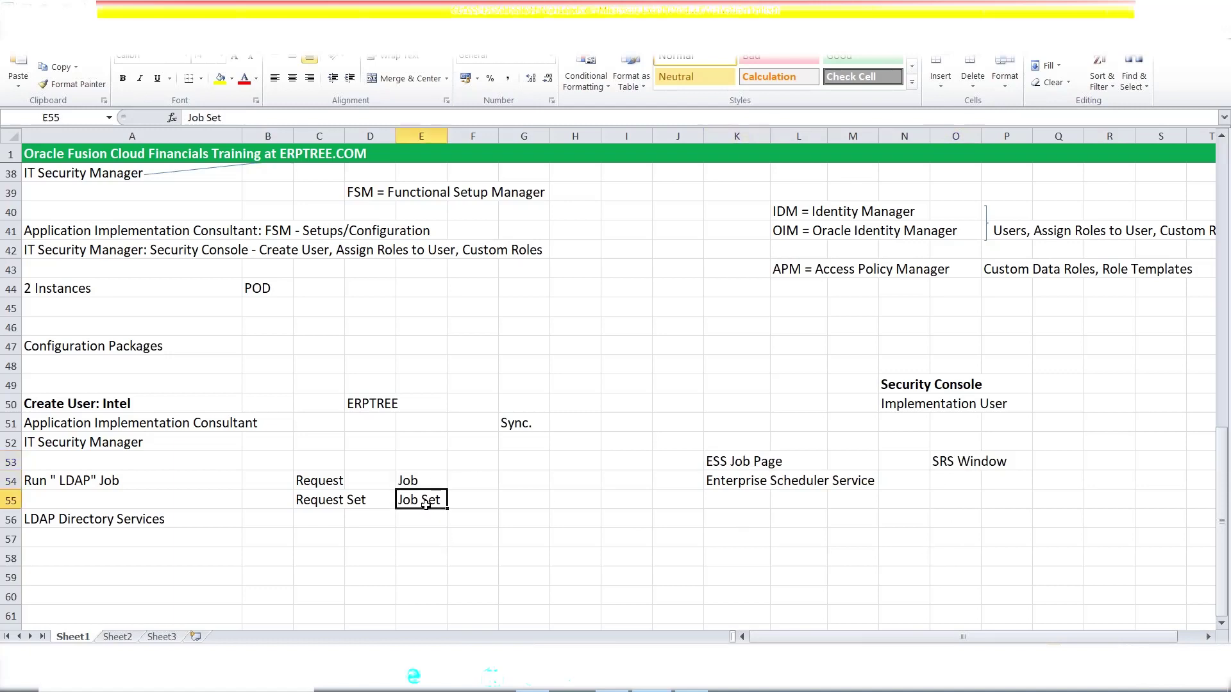
{"action": "left_click", "coordinate": [413, 482]}
{"action": "left_click", "coordinate": [417, 498]}
{"action": "left_click", "coordinate": [716, 464]}
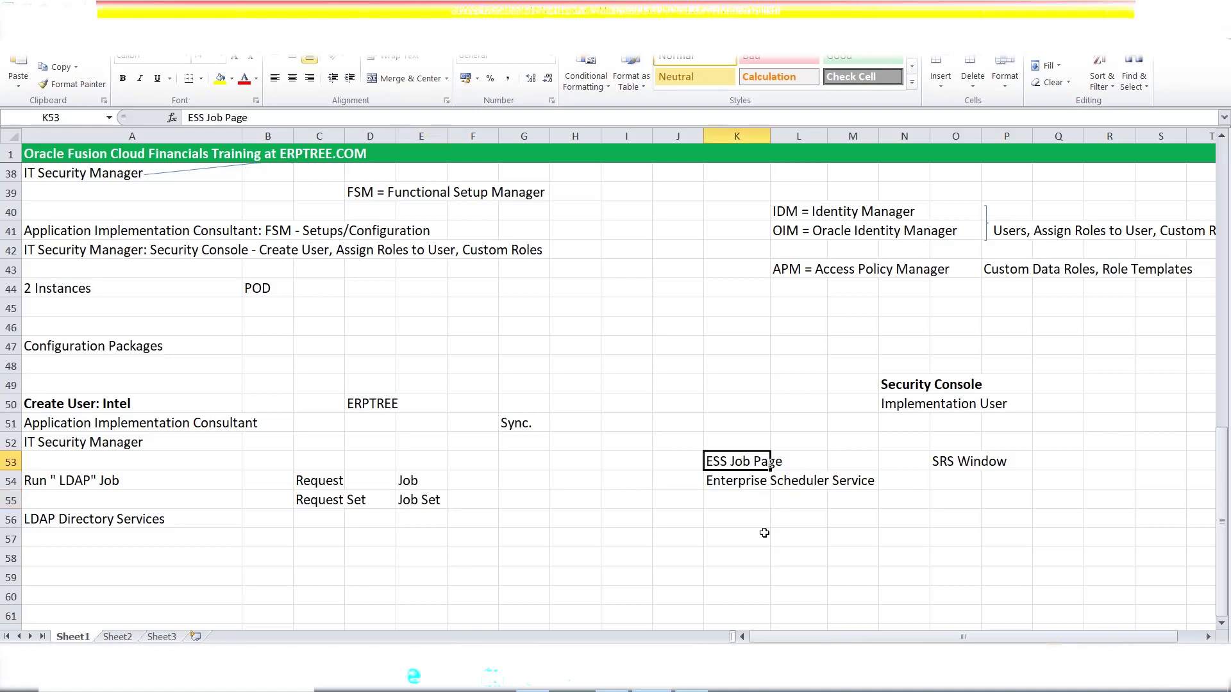
{"action": "left_click", "coordinate": [692, 688]}
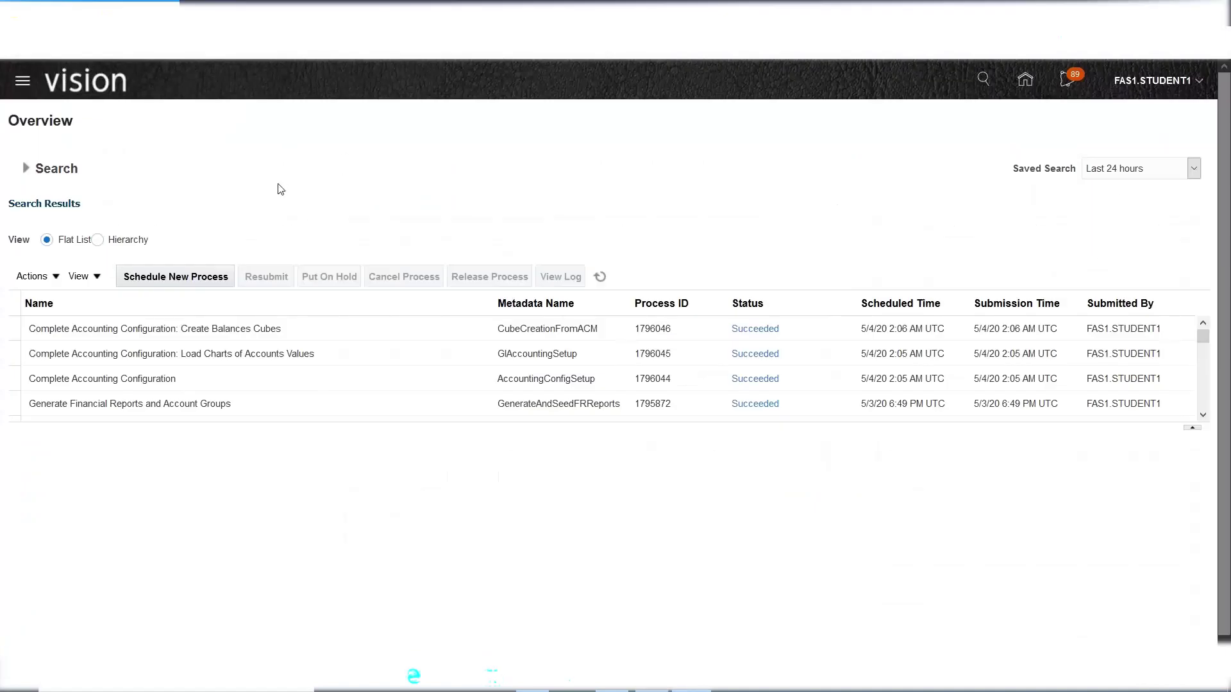
- Start a new Job process and choose Retrieve Latest LDAP Changes from an LDAP name search
{"action": "left_click", "coordinate": [172, 281]}
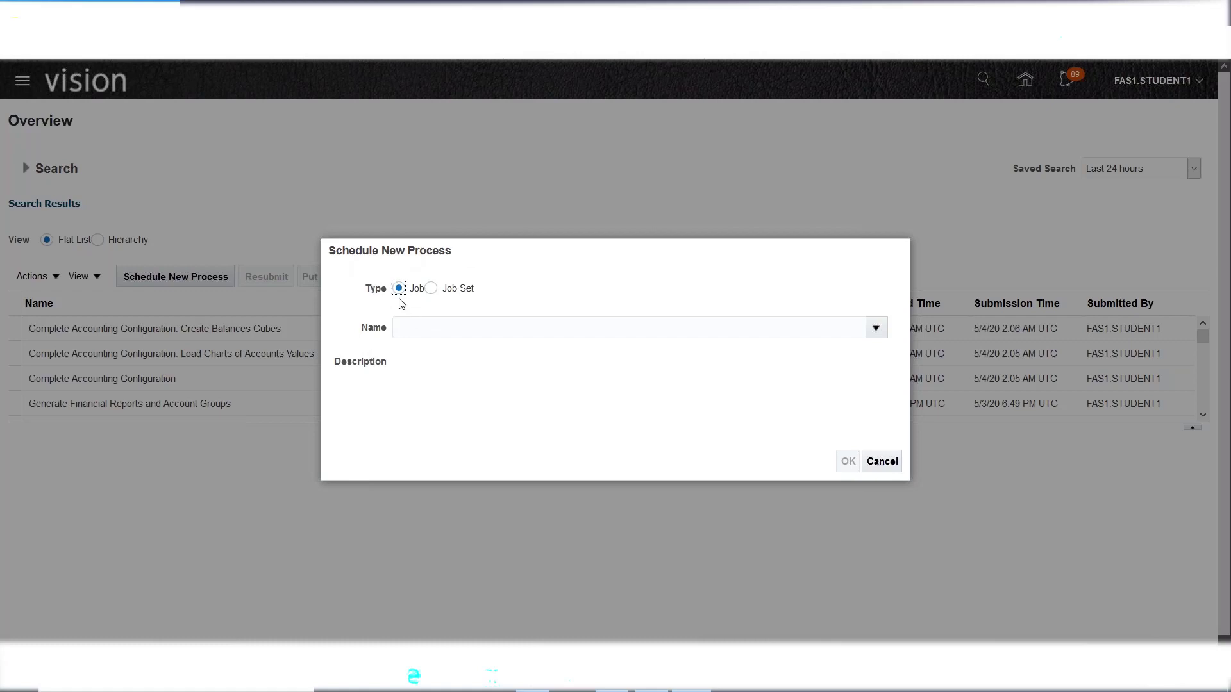
{"action": "left_click", "coordinate": [433, 289]}
{"action": "left_click", "coordinate": [398, 290]}
{"action": "left_click", "coordinate": [448, 330]}
{"action": "type", "text": "LDAP"}
{"action": "key", "text": "Tab"}
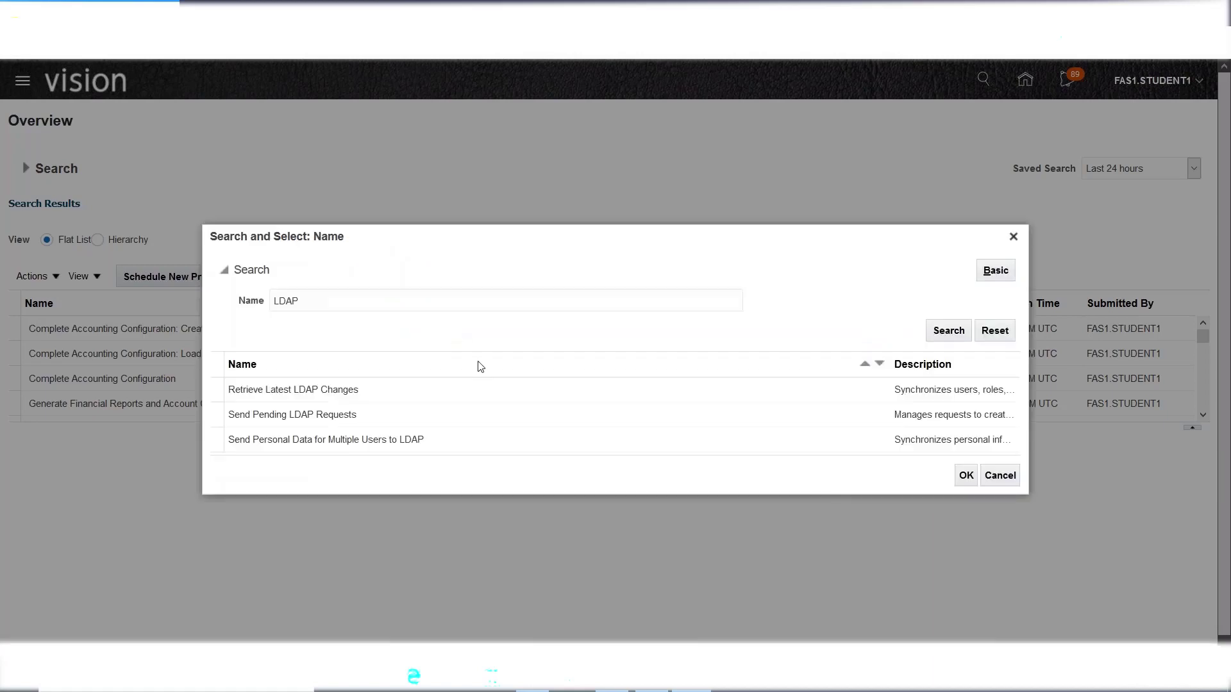
{"action": "left_click", "coordinate": [393, 393]}
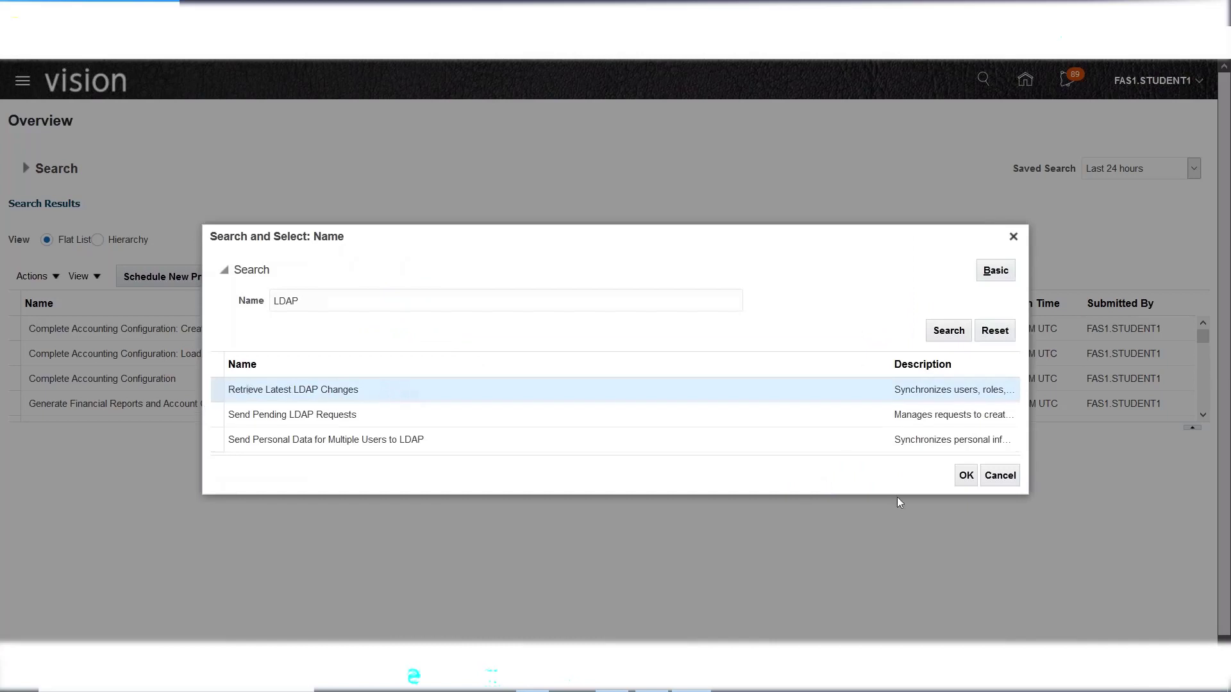
{"action": "left_click", "coordinate": [967, 477]}
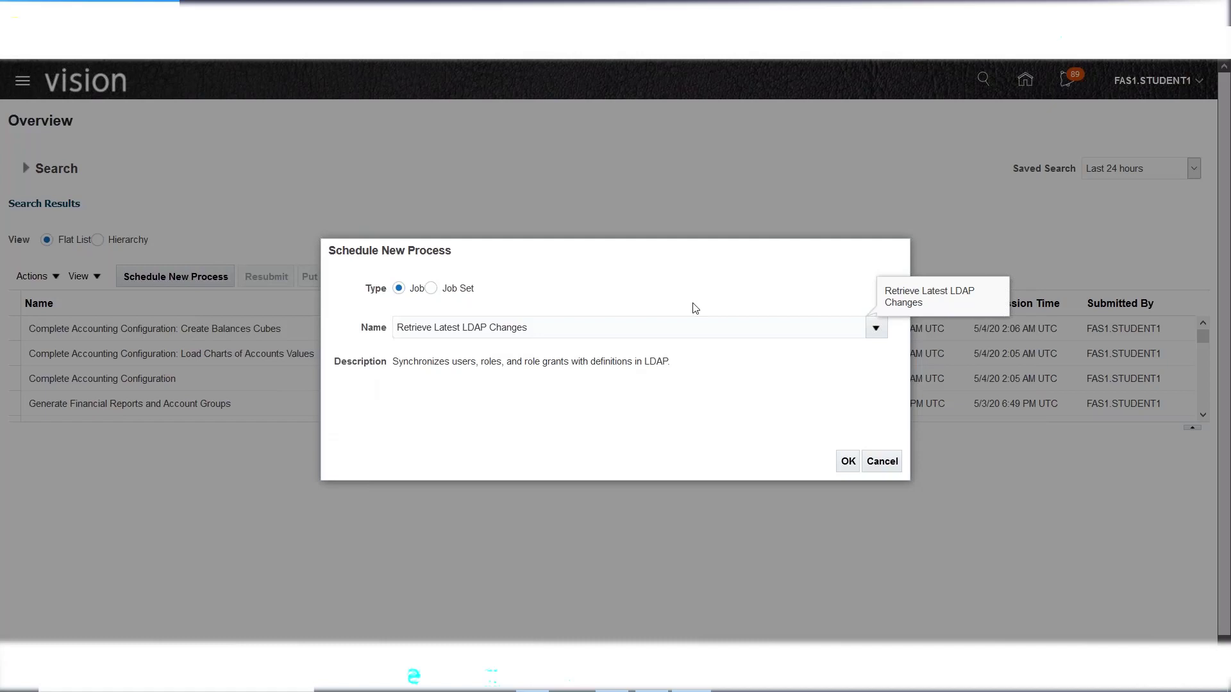
- Read the job description on syncing LDAP users, roles and role grants, and accept the job
{"action": "left_click_drag", "start_coordinate": [672, 364], "coordinate": [396, 367]}
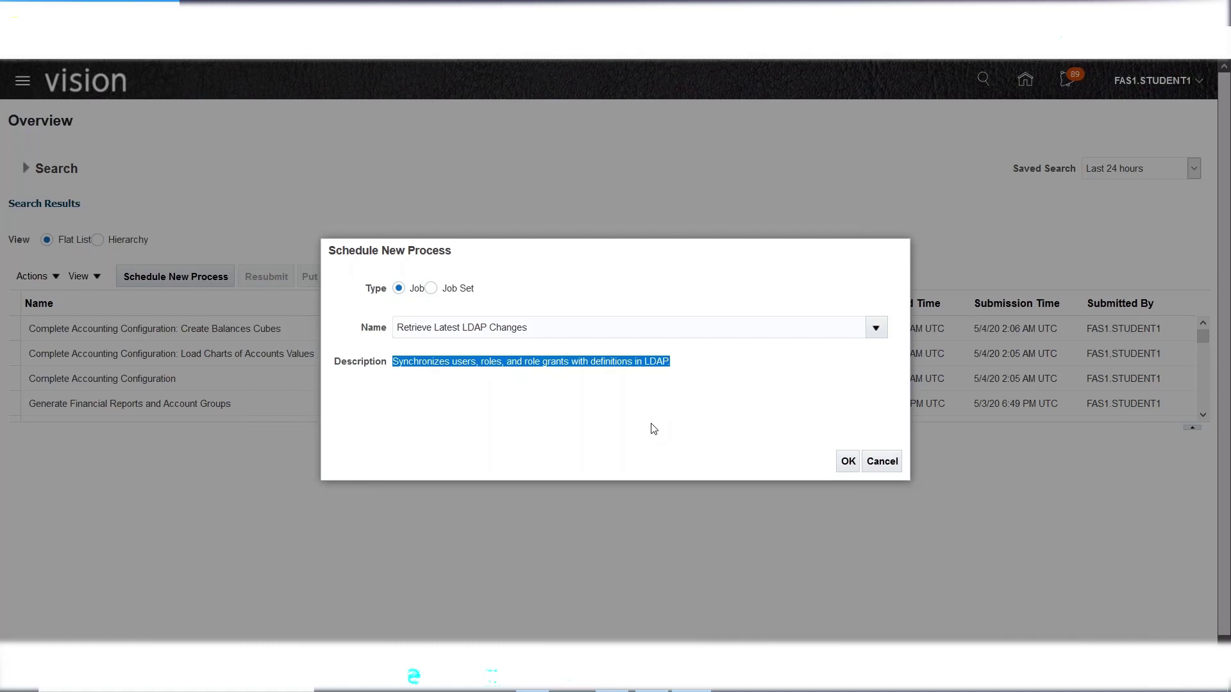
{"action": "left_click", "coordinate": [701, 373]}
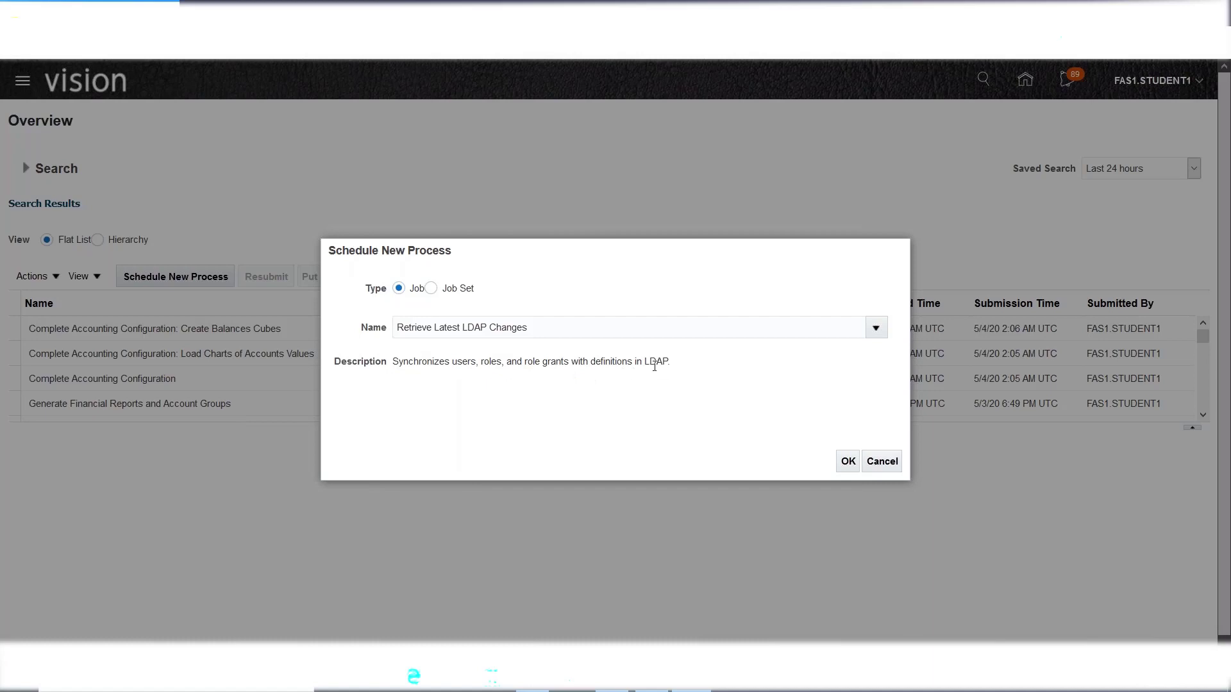
{"action": "left_click_drag", "start_coordinate": [671, 370], "coordinate": [644, 364]}
{"action": "left_click_drag", "start_coordinate": [452, 363], "coordinate": [567, 363]}
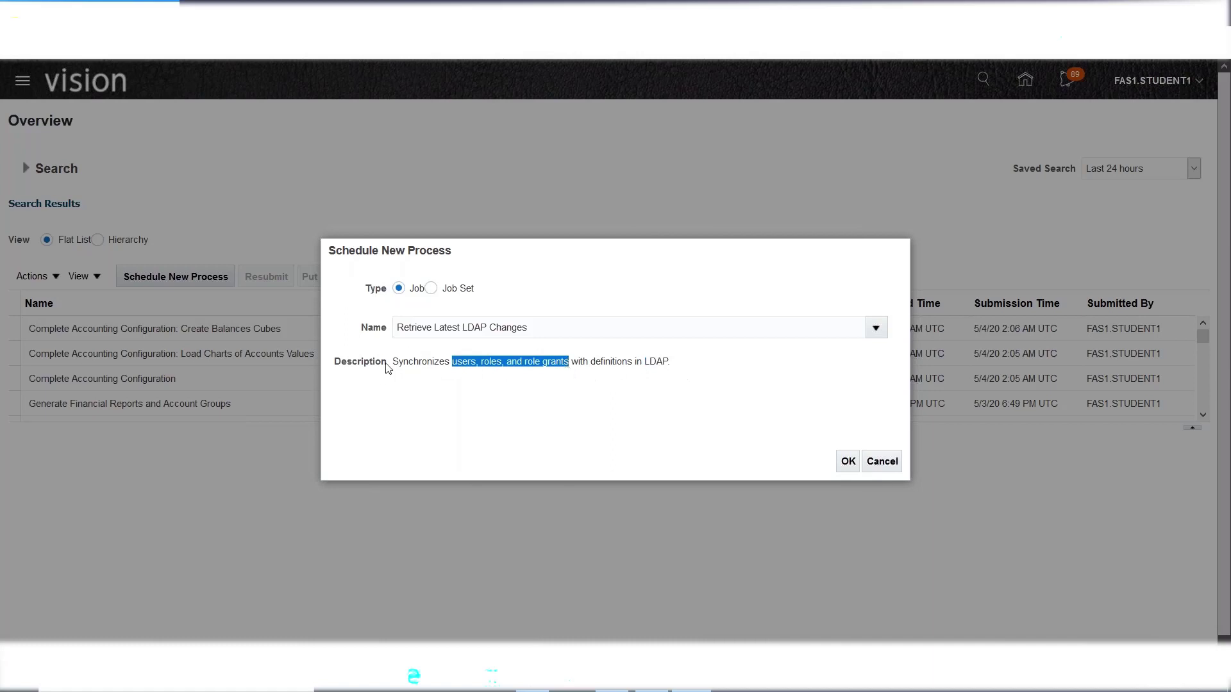
{"action": "left_click_drag", "start_coordinate": [392, 365], "coordinate": [451, 363]}
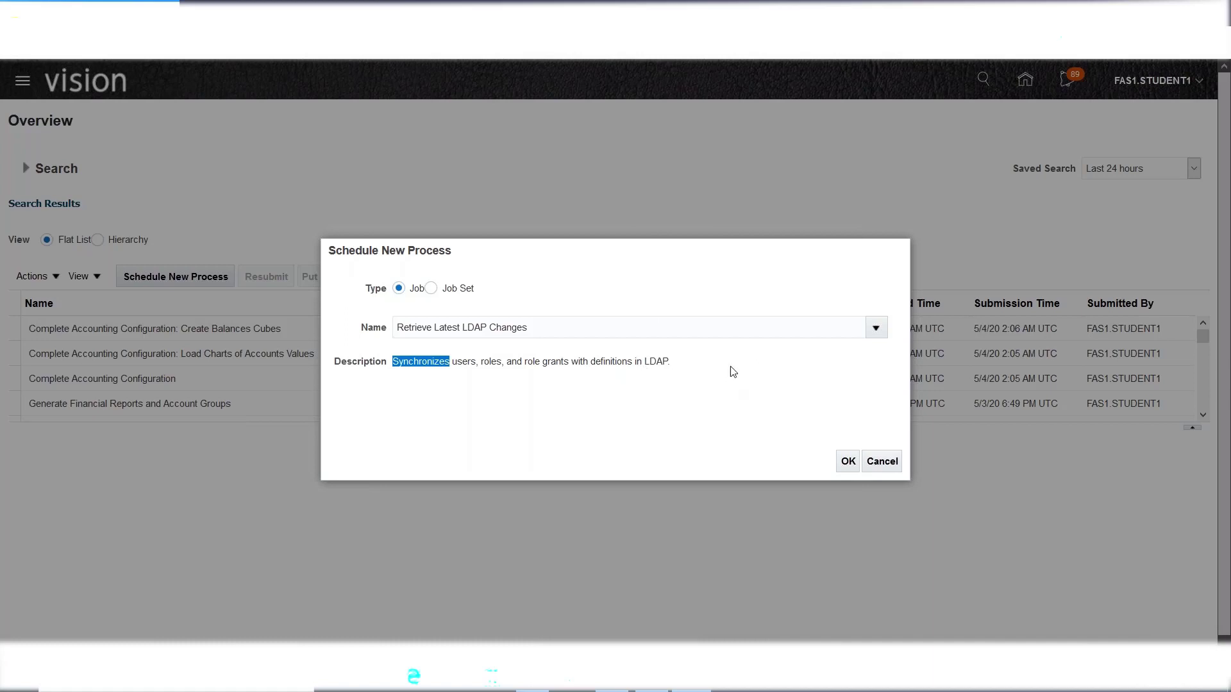
{"action": "left_click", "coordinate": [848, 463]}
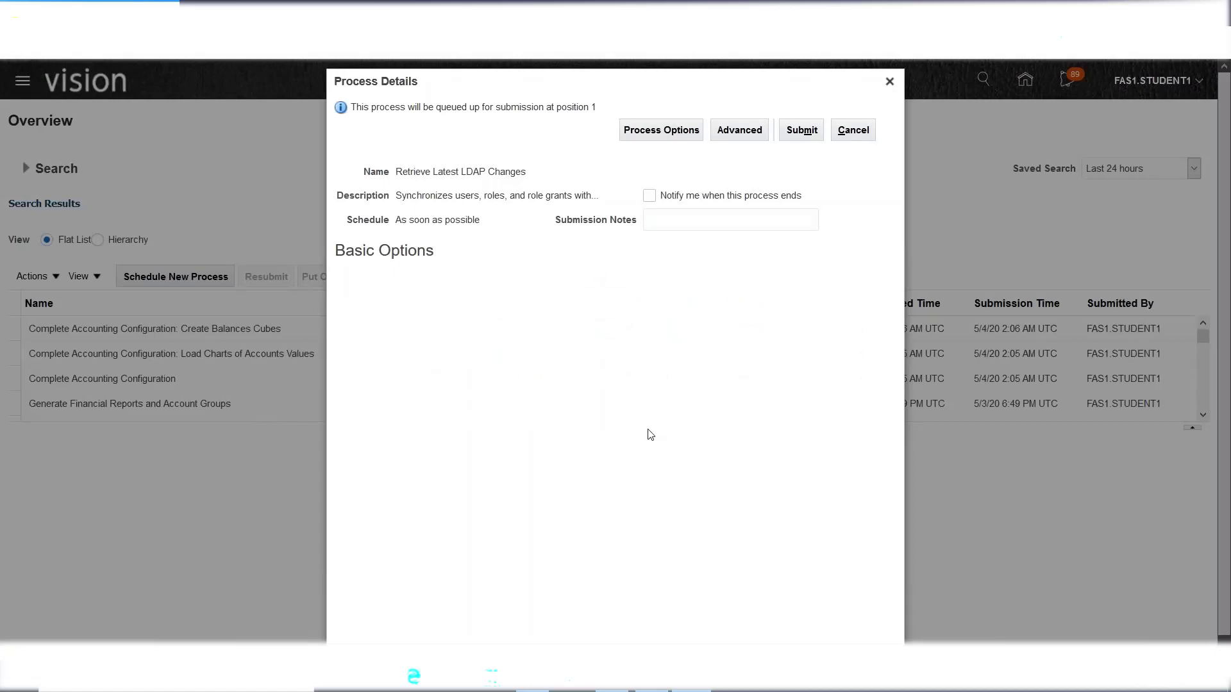
- Submit the Retrieve Latest LDAP Changes job and refresh until process 1796147 shows Running
{"action": "left_click", "coordinate": [801, 133]}
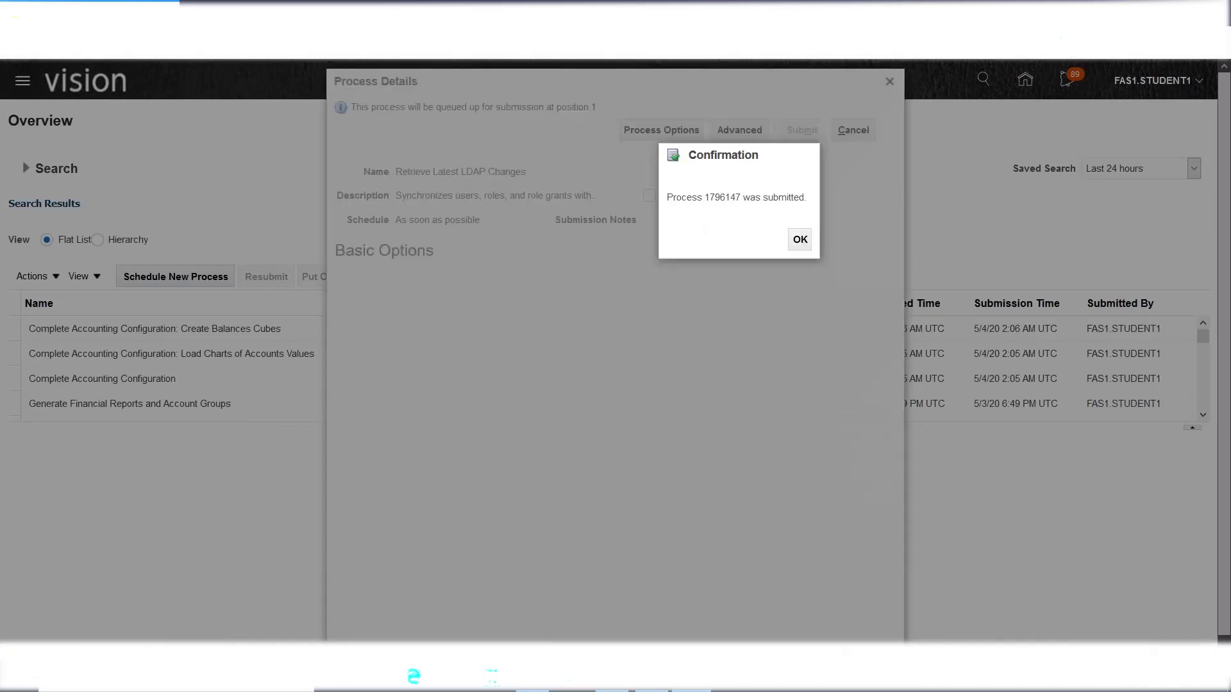
{"action": "left_click", "coordinate": [802, 240]}
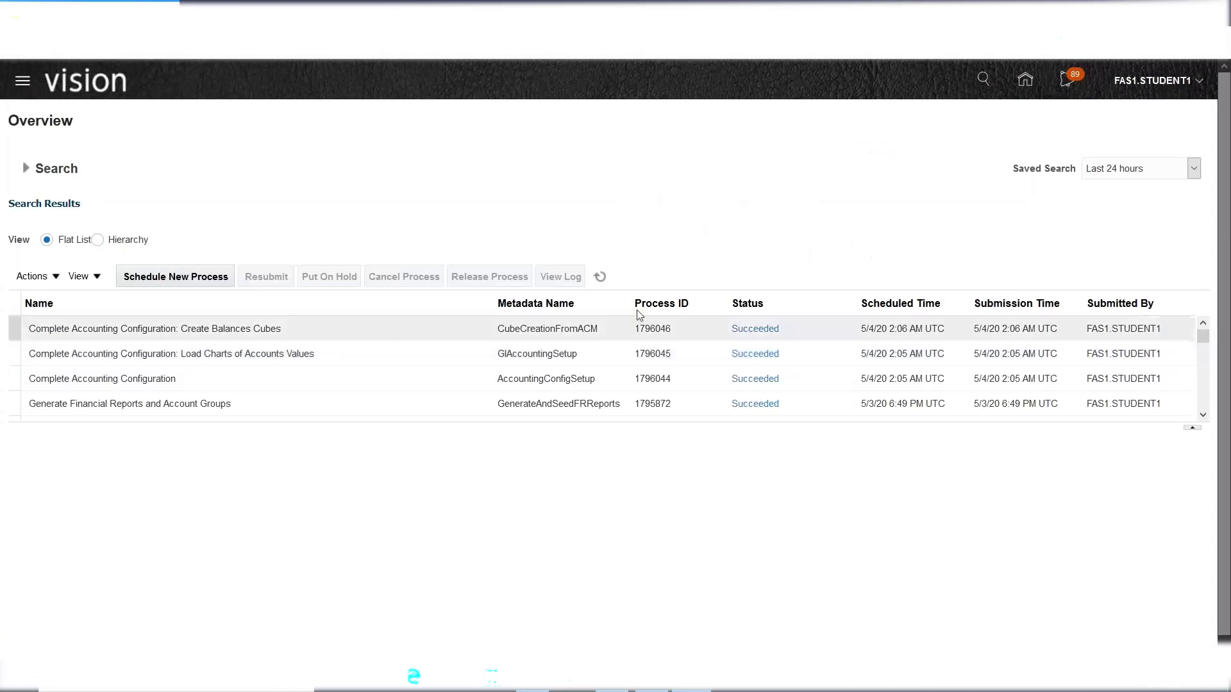
{"action": "left_click", "coordinate": [601, 277]}
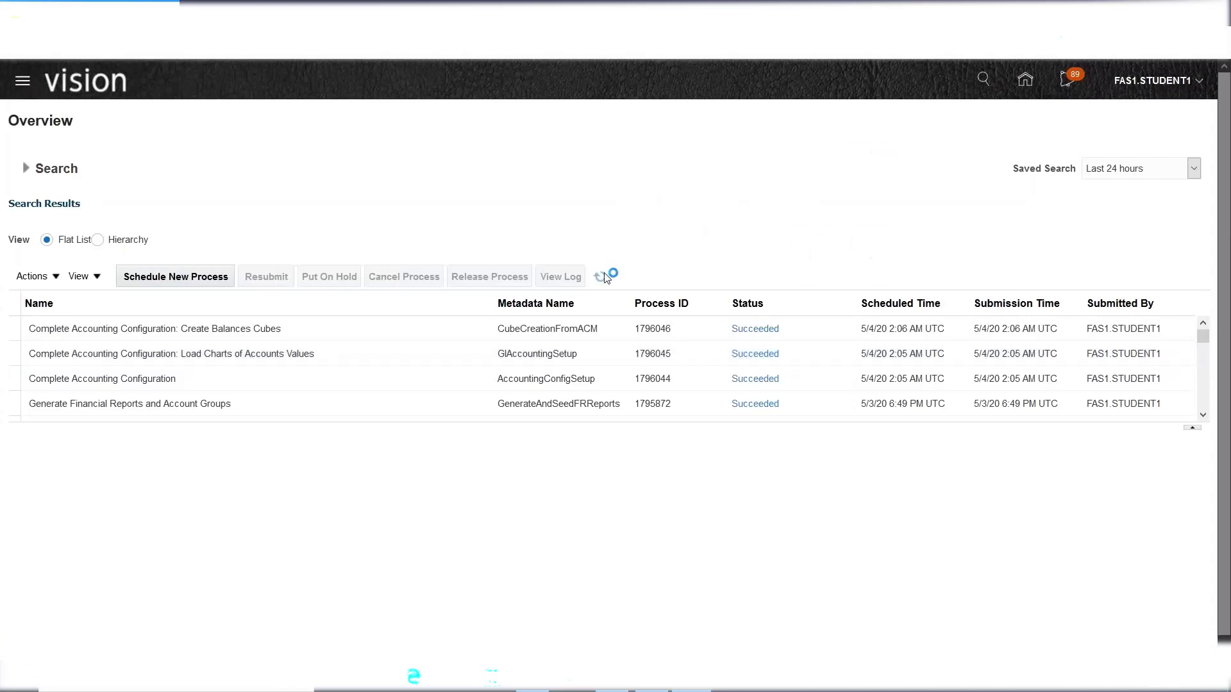
{"action": "left_click", "coordinate": [601, 277]}
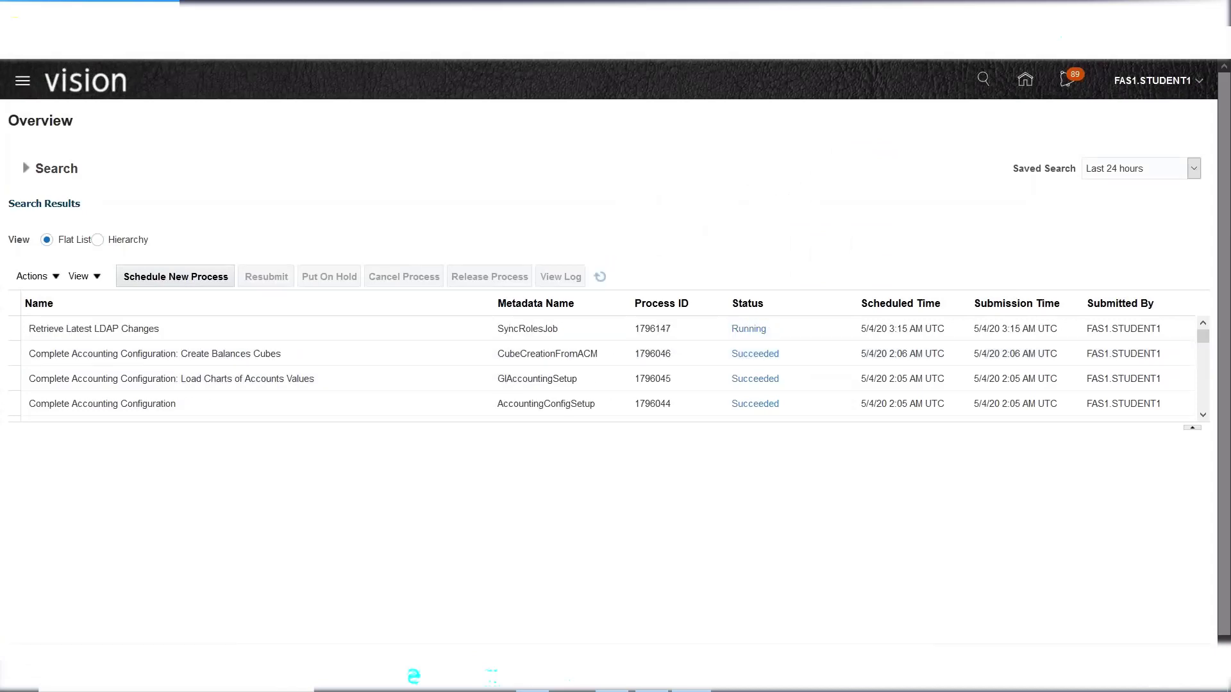
{"action": "left_click", "coordinate": [188, 326]}
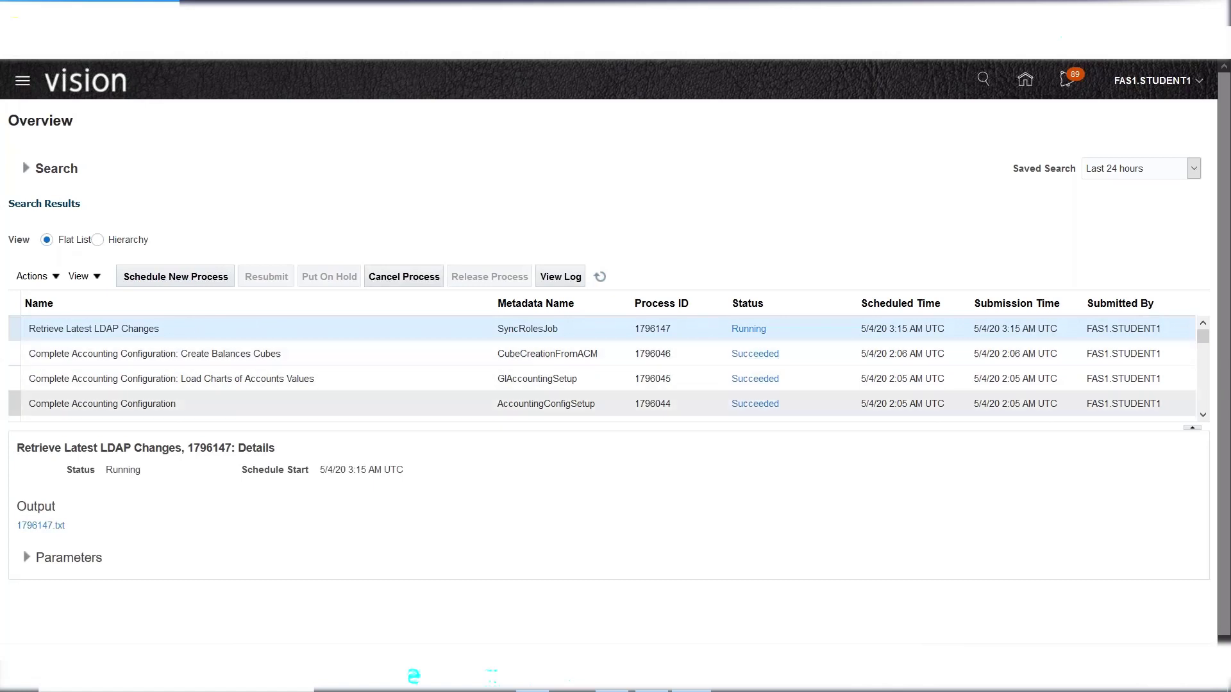
{"action": "left_click", "coordinate": [600, 277]}
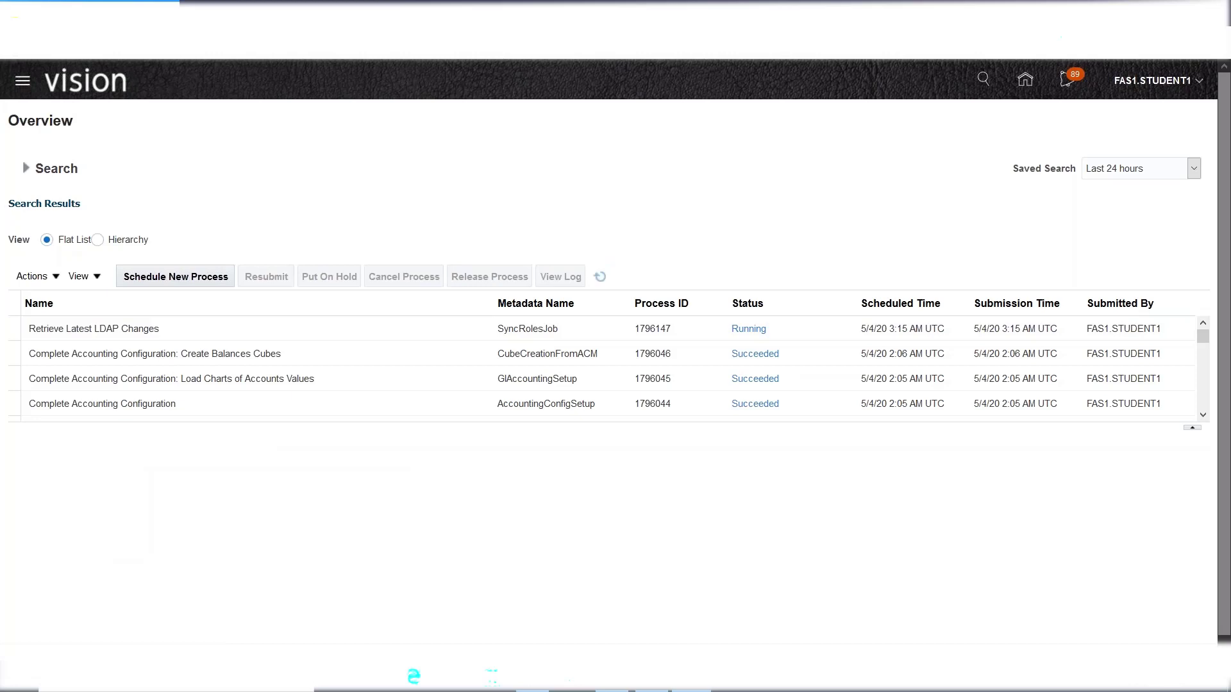
{"action": "left_click", "coordinate": [600, 277]}
- Submit a second Retrieve Latest LDAP Changes run, process 1796148, and refresh the list
{"action": "left_click", "coordinate": [600, 277]}
{"action": "left_click", "coordinate": [601, 277]}
{"action": "left_click", "coordinate": [600, 277]}
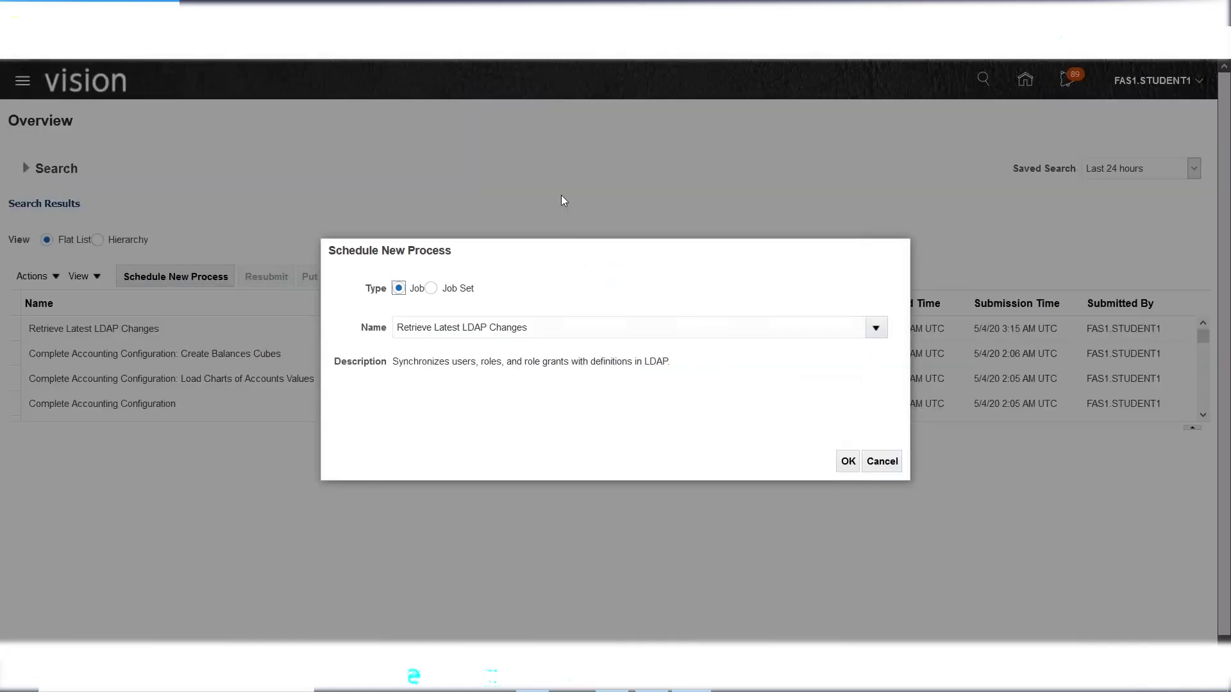
{"action": "left_click", "coordinate": [847, 468]}
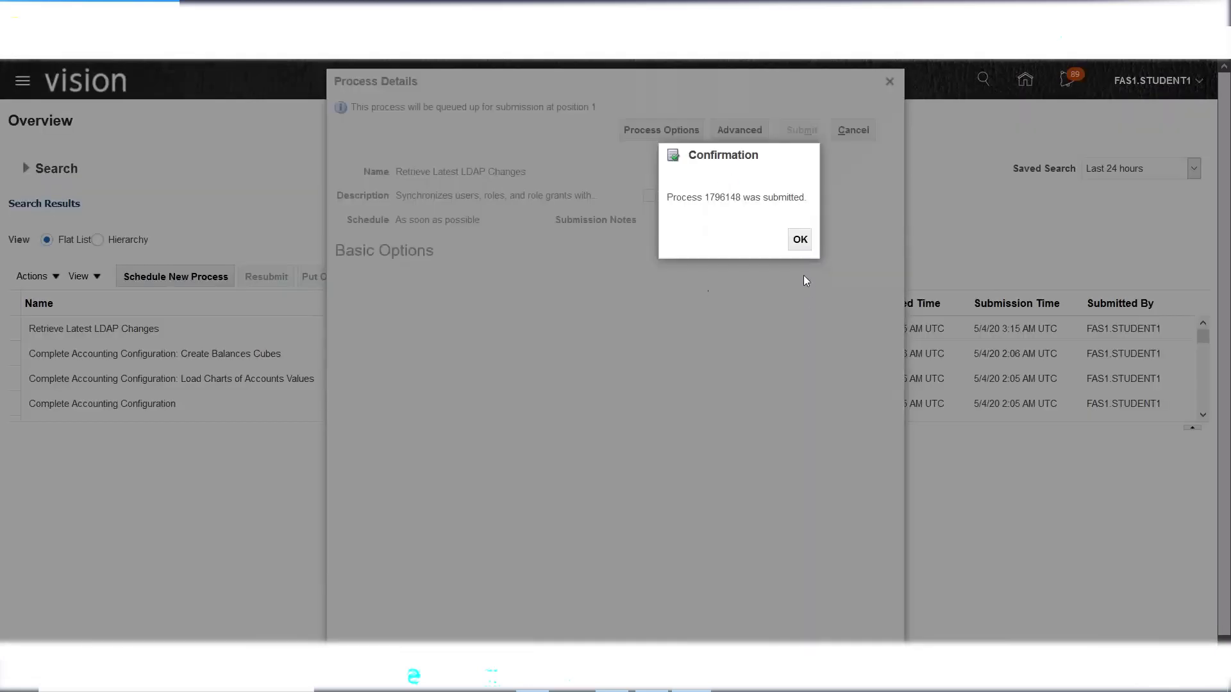
{"action": "left_click", "coordinate": [796, 241]}
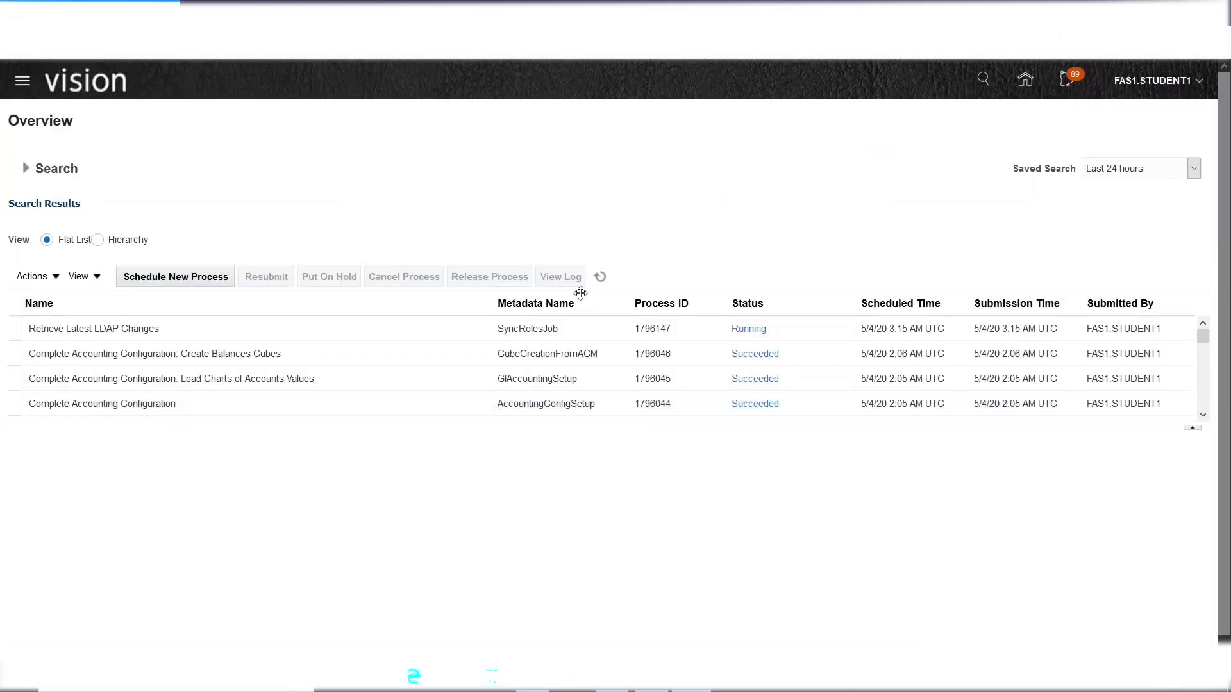
{"action": "left_click", "coordinate": [600, 277]}
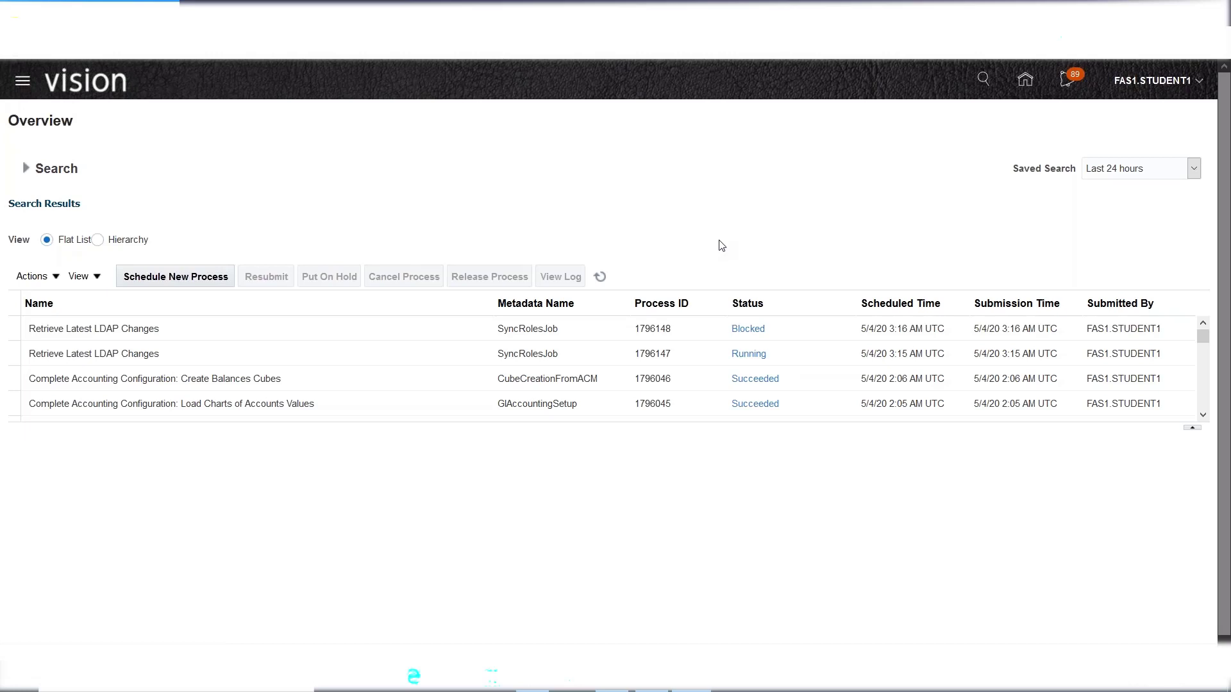
- Refresh the list and inspect LDAP run 1796147 Running and the newest run Blocked
{"action": "left_click", "coordinate": [600, 276]}
{"action": "left_click", "coordinate": [600, 277]}
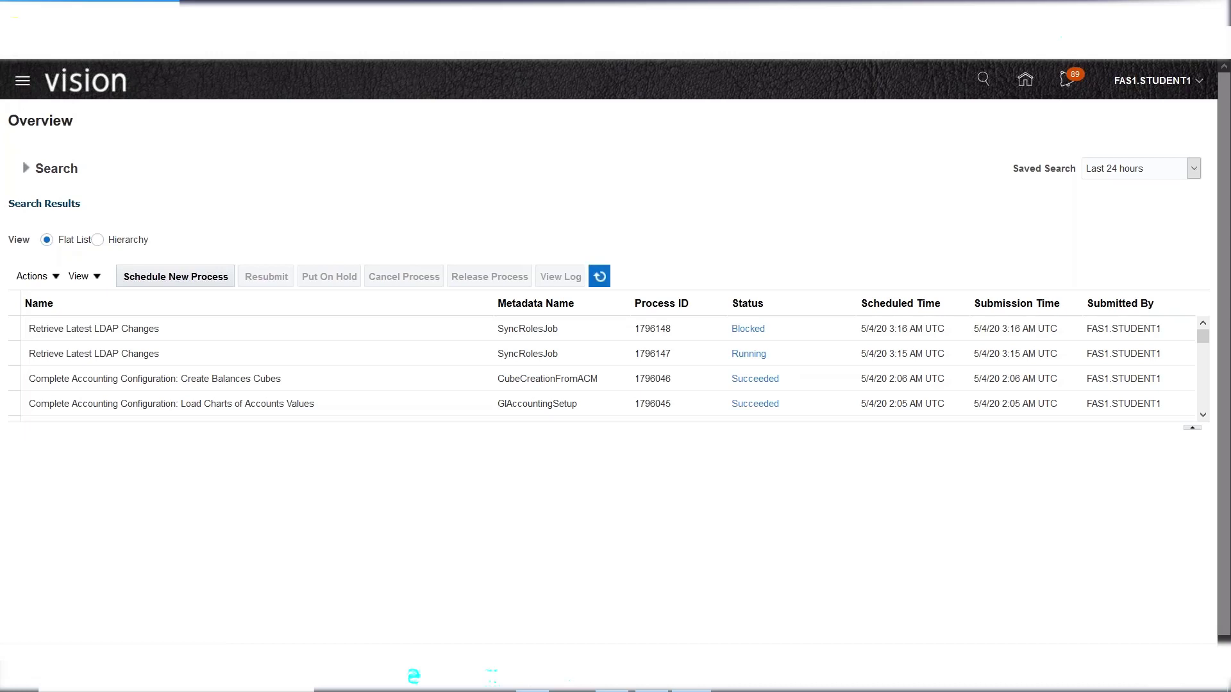
{"action": "left_click", "coordinate": [600, 277]}
{"action": "left_click", "coordinate": [600, 277]}
{"action": "left_click", "coordinate": [224, 351]}
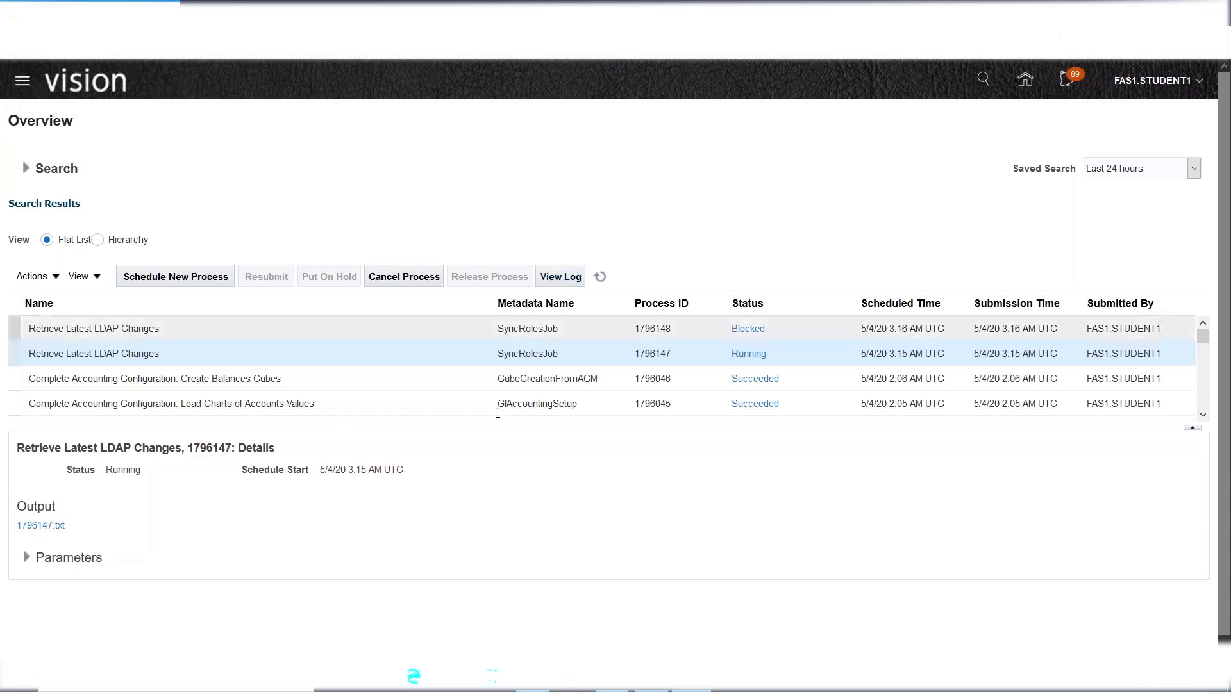
{"action": "left_click", "coordinate": [277, 382]}
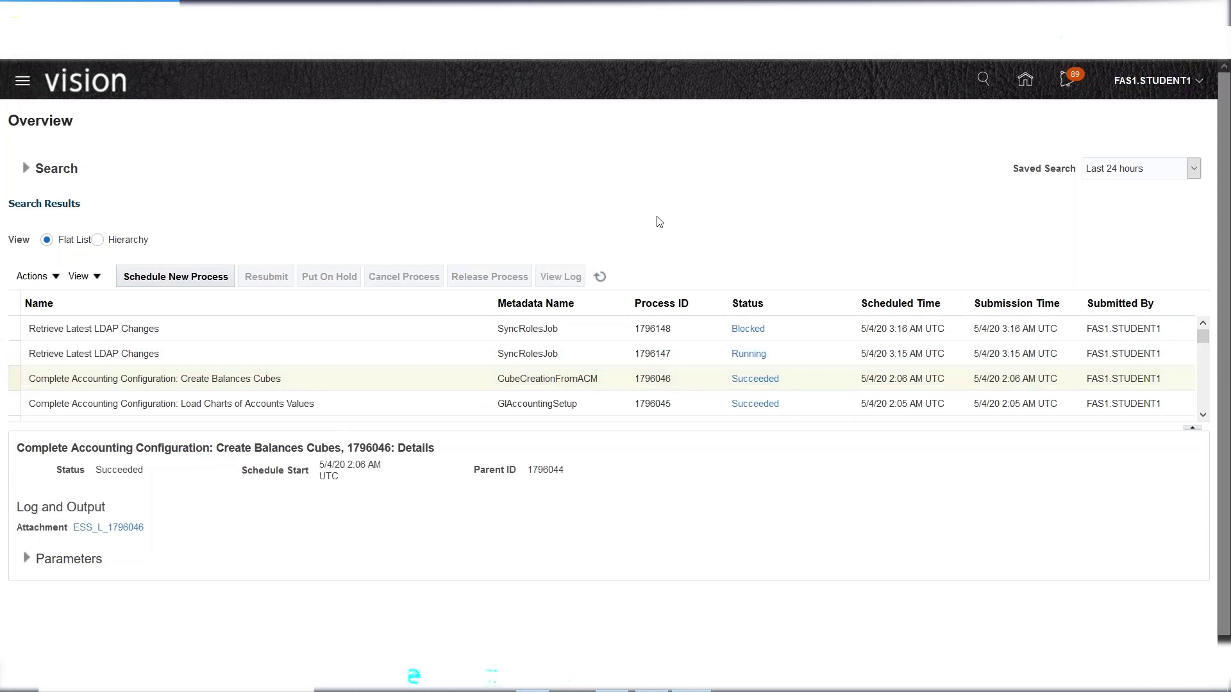
{"action": "left_click", "coordinate": [449, 334]}
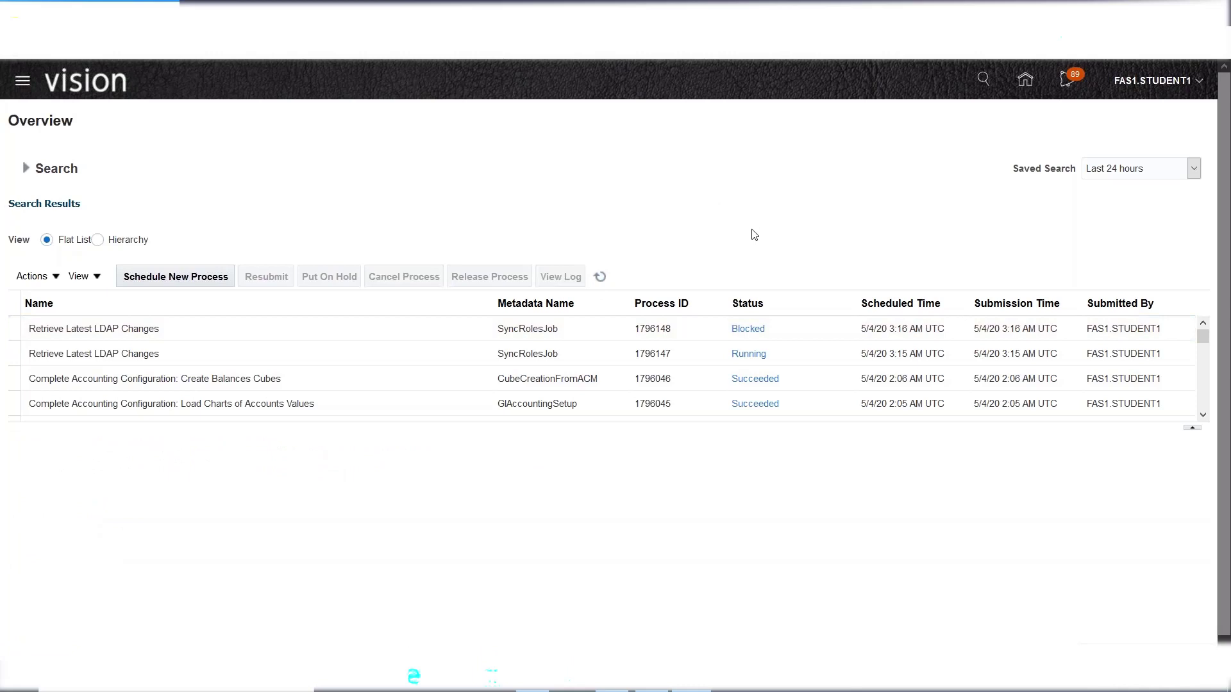
- Scroll to the older processes and view the Roll Back Payroll Process details
{"action": "left_click", "coordinate": [1203, 416]}
{"action": "left_click", "coordinate": [1203, 416]}
{"action": "left_click", "coordinate": [1203, 415]}
{"action": "left_click", "coordinate": [1203, 416]}
{"action": "left_click", "coordinate": [1204, 416]}
{"action": "left_click", "coordinate": [1204, 416]}
{"action": "left_click", "coordinate": [1203, 416]}
{"action": "left_click", "coordinate": [1204, 416]}
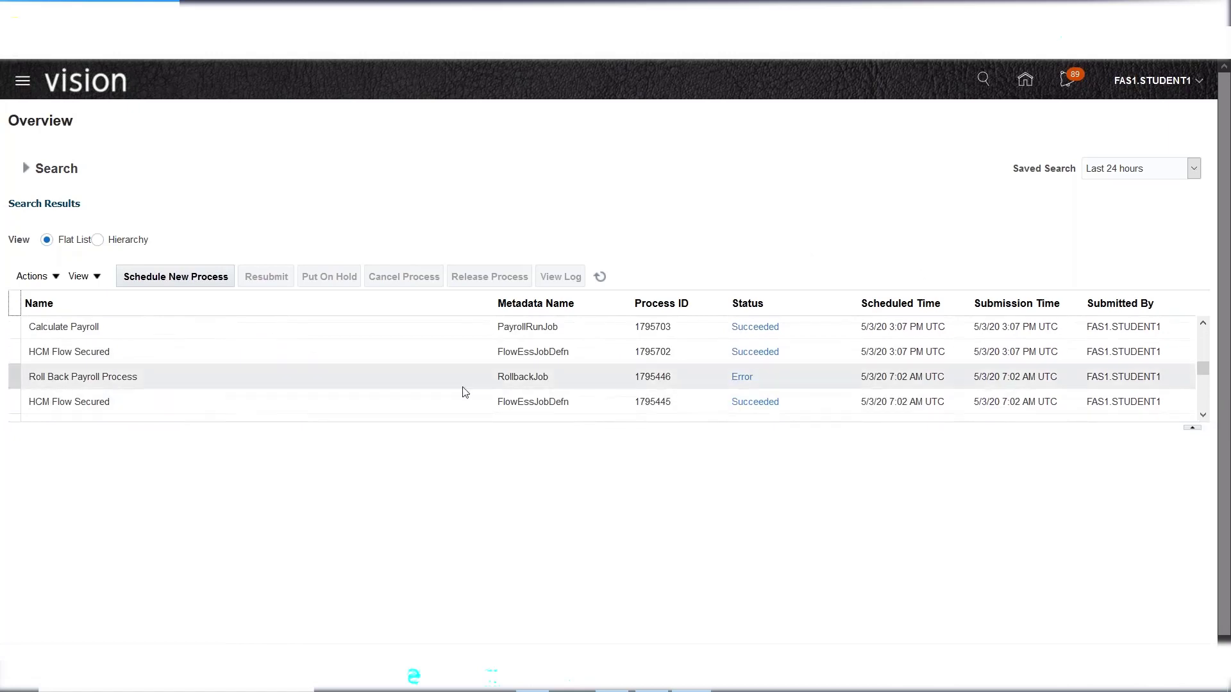
{"action": "left_click", "coordinate": [279, 372]}
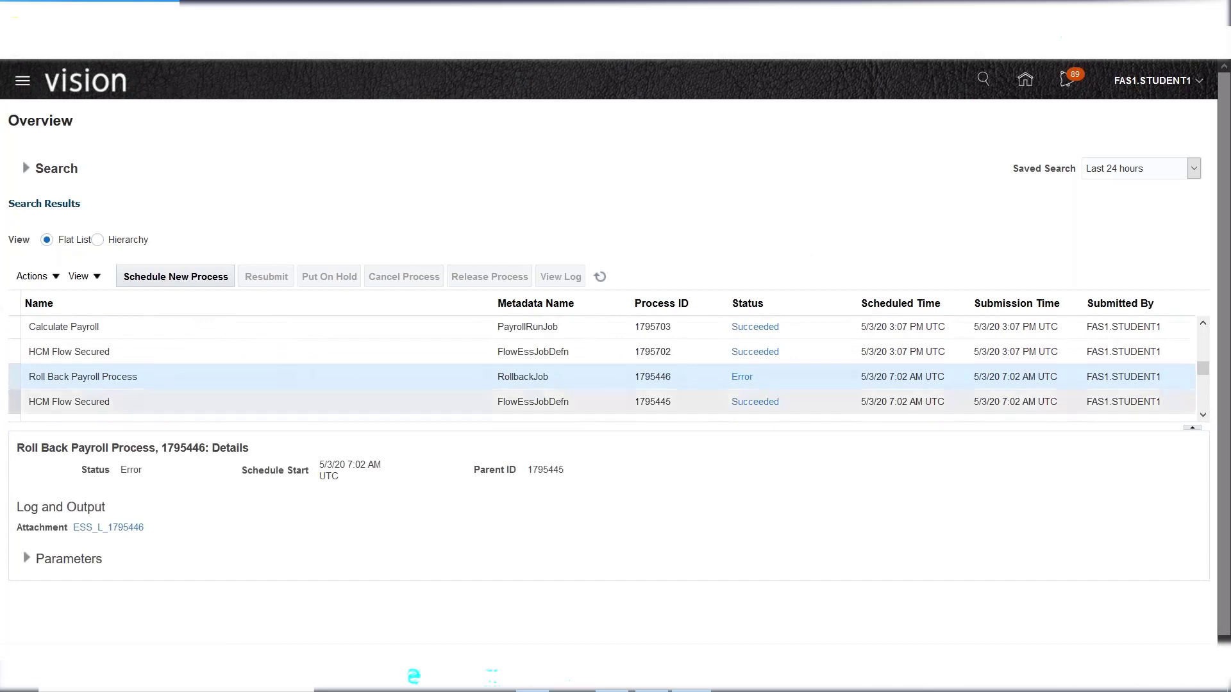
{"action": "left_click_drag", "start_coordinate": [1203, 371], "coordinate": [1204, 334]}
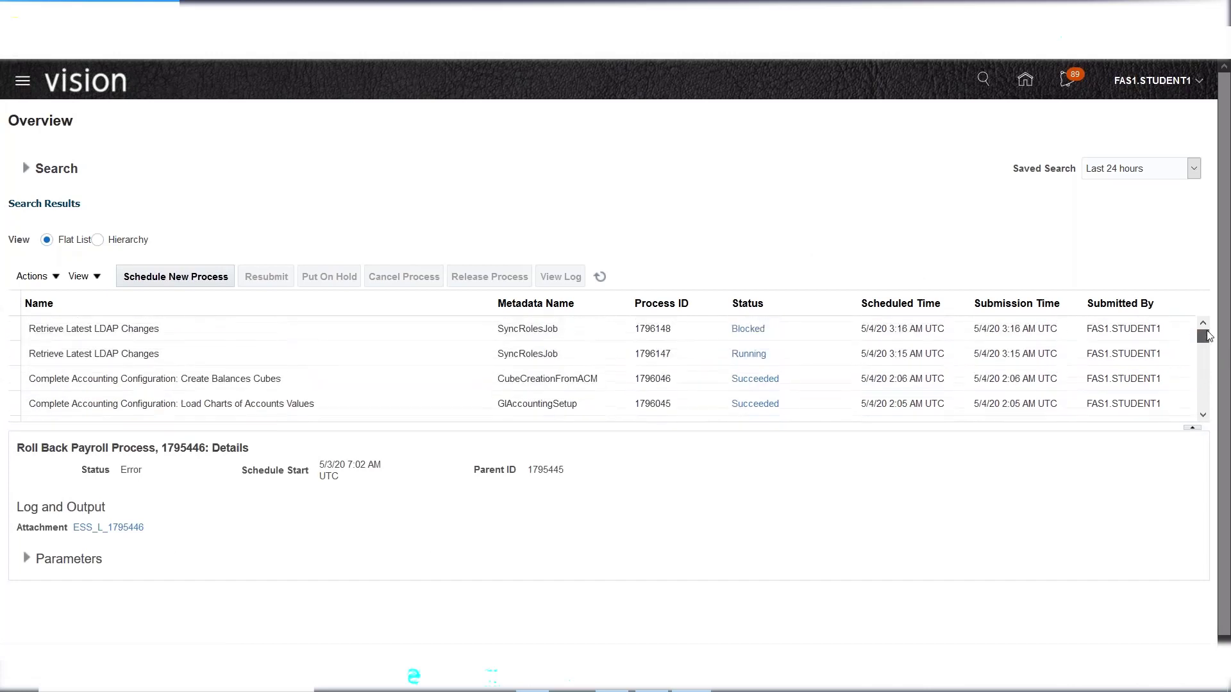
- Reload the process list repeatedly to recheck the LDAP sync jobs
{"action": "left_click", "coordinate": [601, 278]}
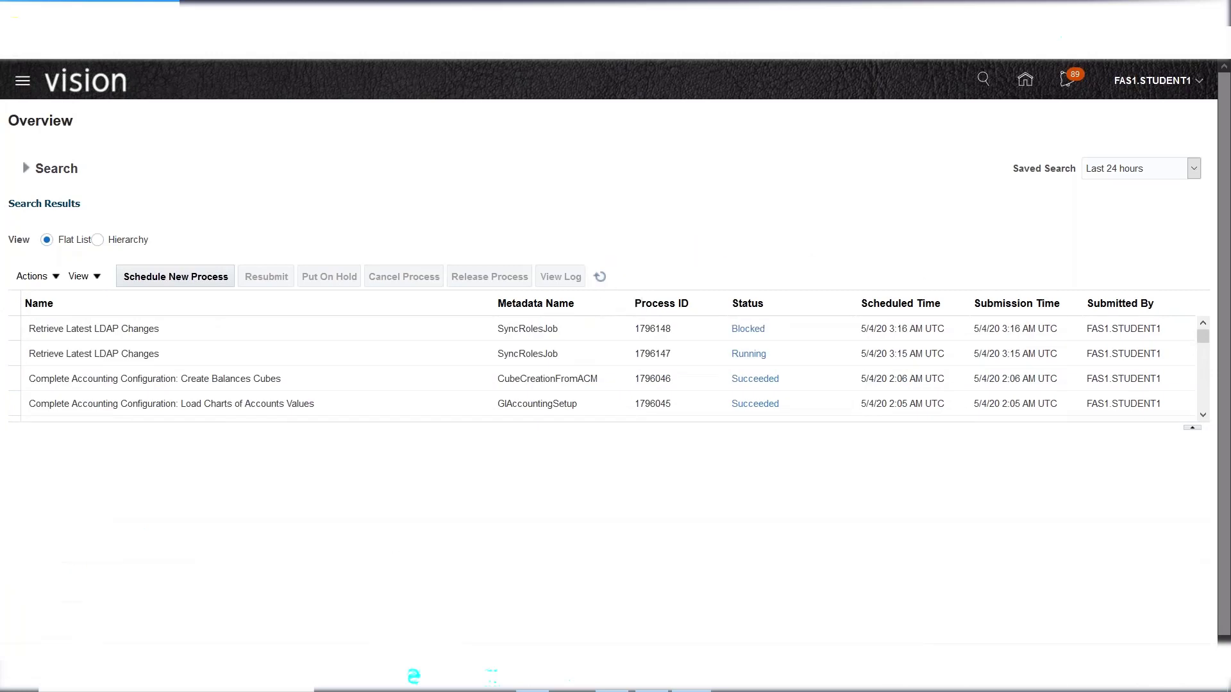
{"action": "left_click", "coordinate": [598, 281]}
{"action": "left_click", "coordinate": [600, 277]}
{"action": "left_click", "coordinate": [599, 277]}
{"action": "left_click", "coordinate": [597, 282]}
- Review the Create User: Intel role notes and select the cell beside Application Implementation Consultant
{"action": "left_click", "coordinate": [653, 677]}
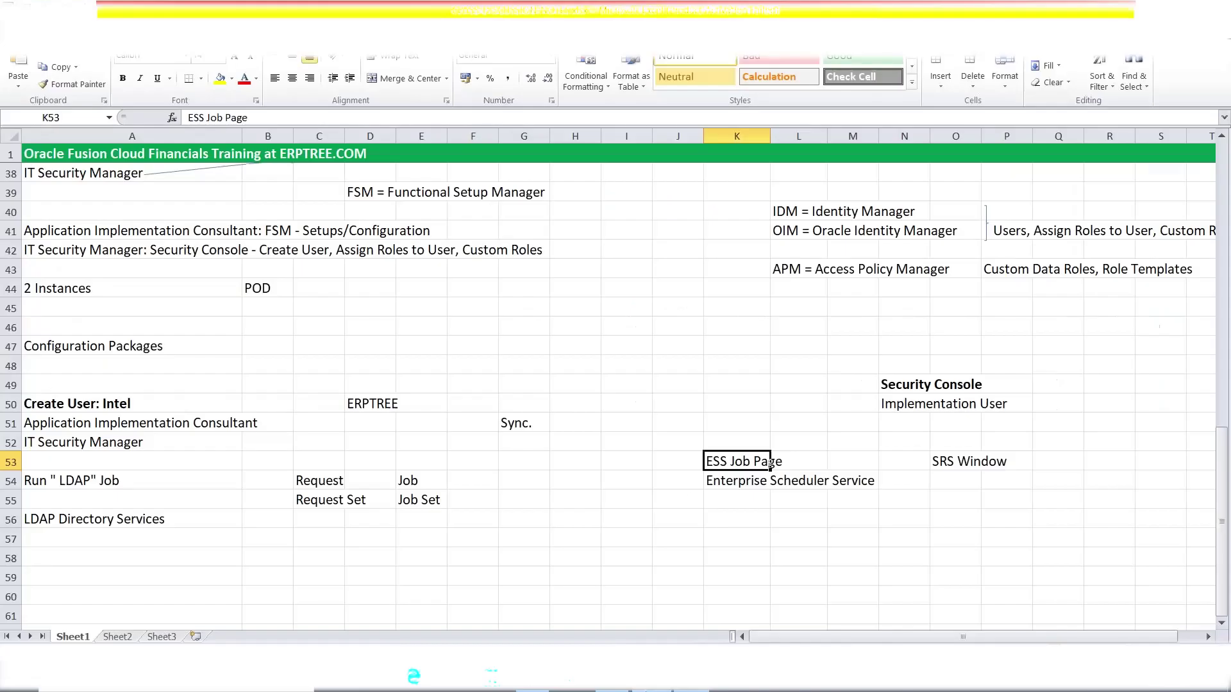
{"action": "left_click", "coordinate": [144, 410]}
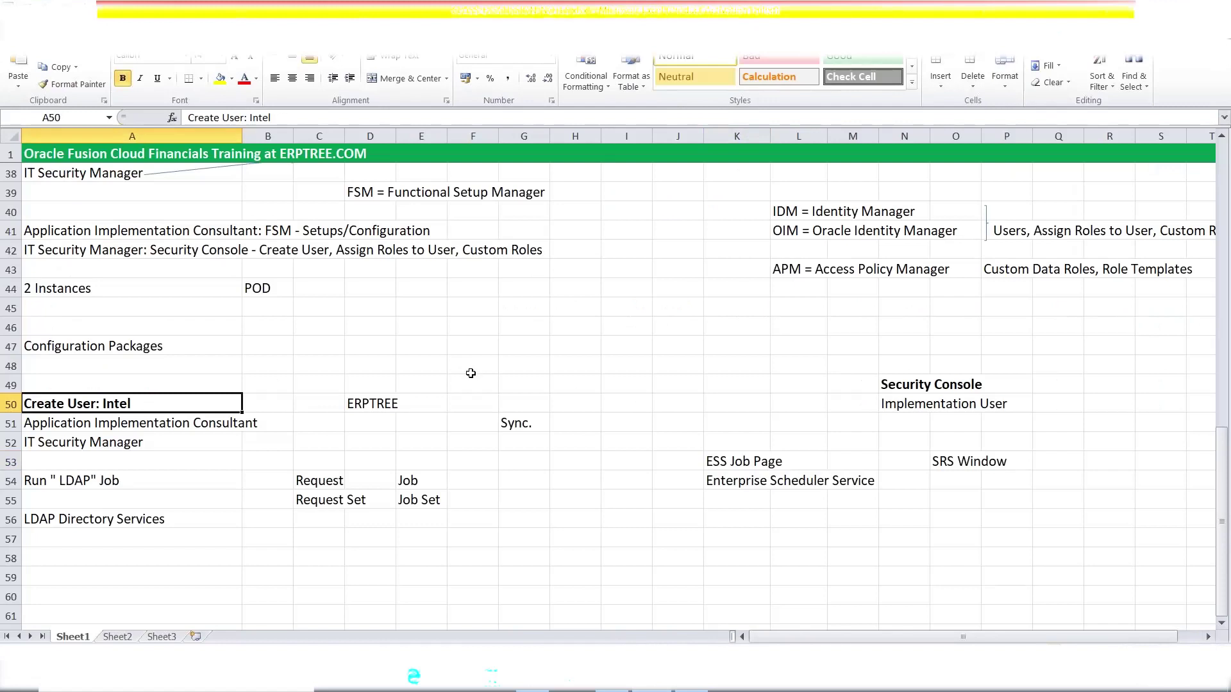
{"action": "left_click", "coordinate": [129, 426]}
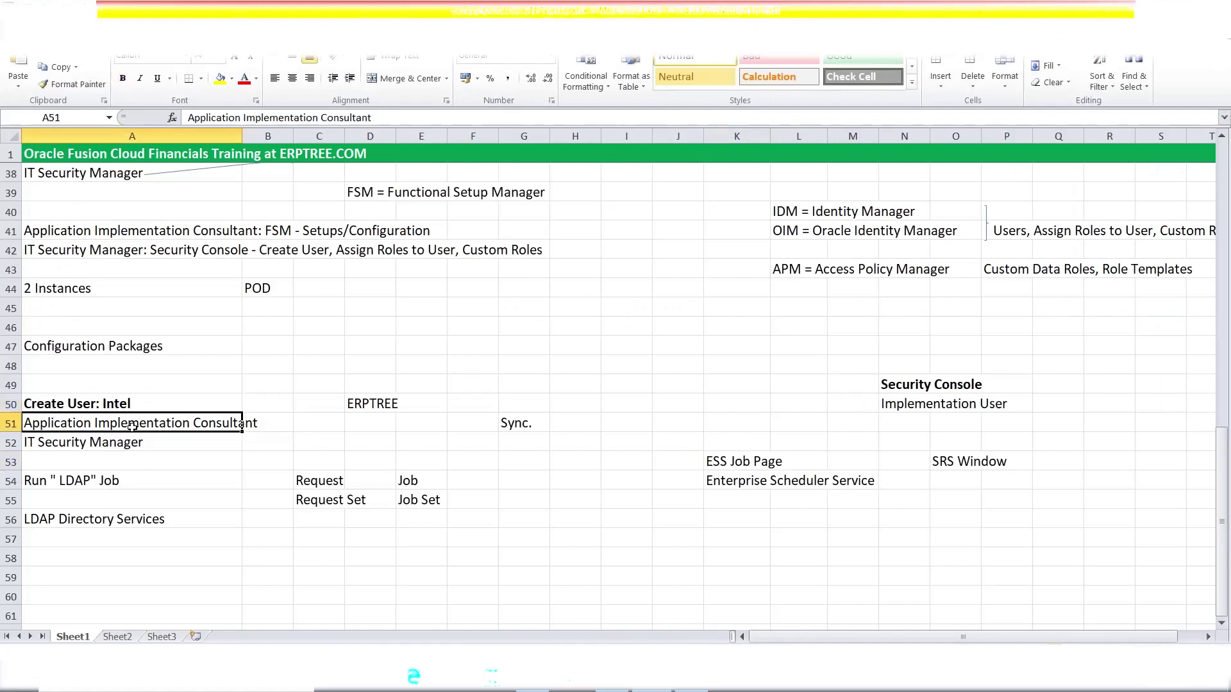
{"action": "left_click", "coordinate": [138, 445]}
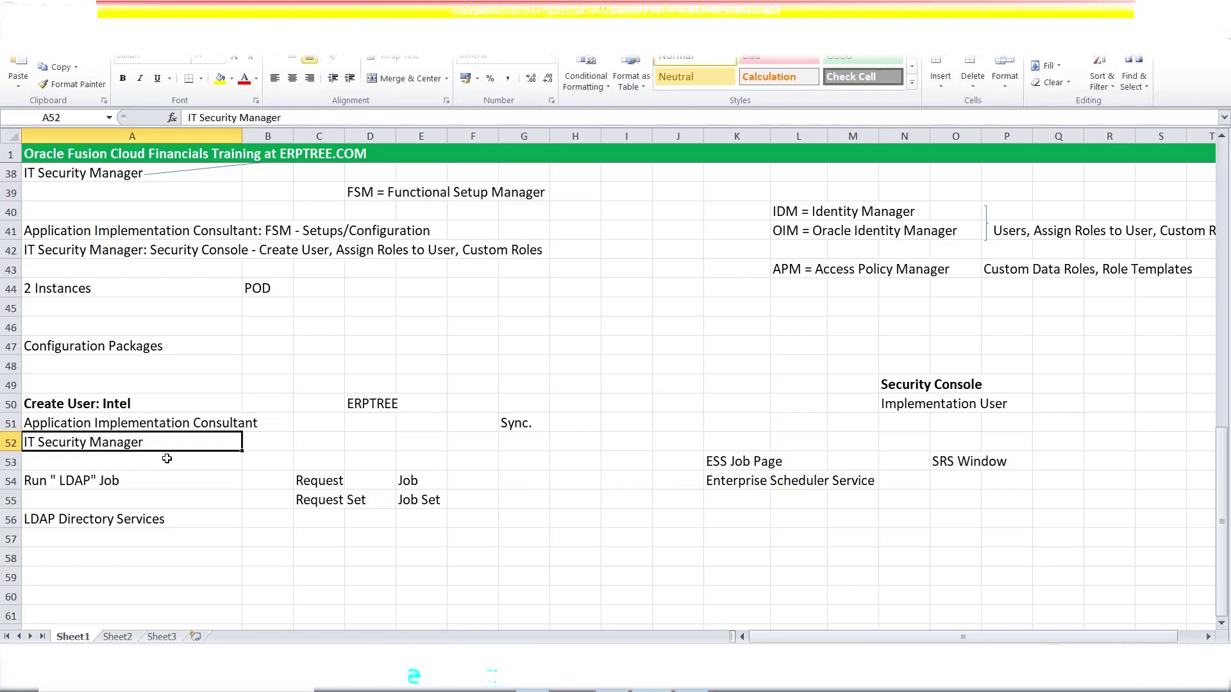
{"action": "left_click", "coordinate": [272, 429]}
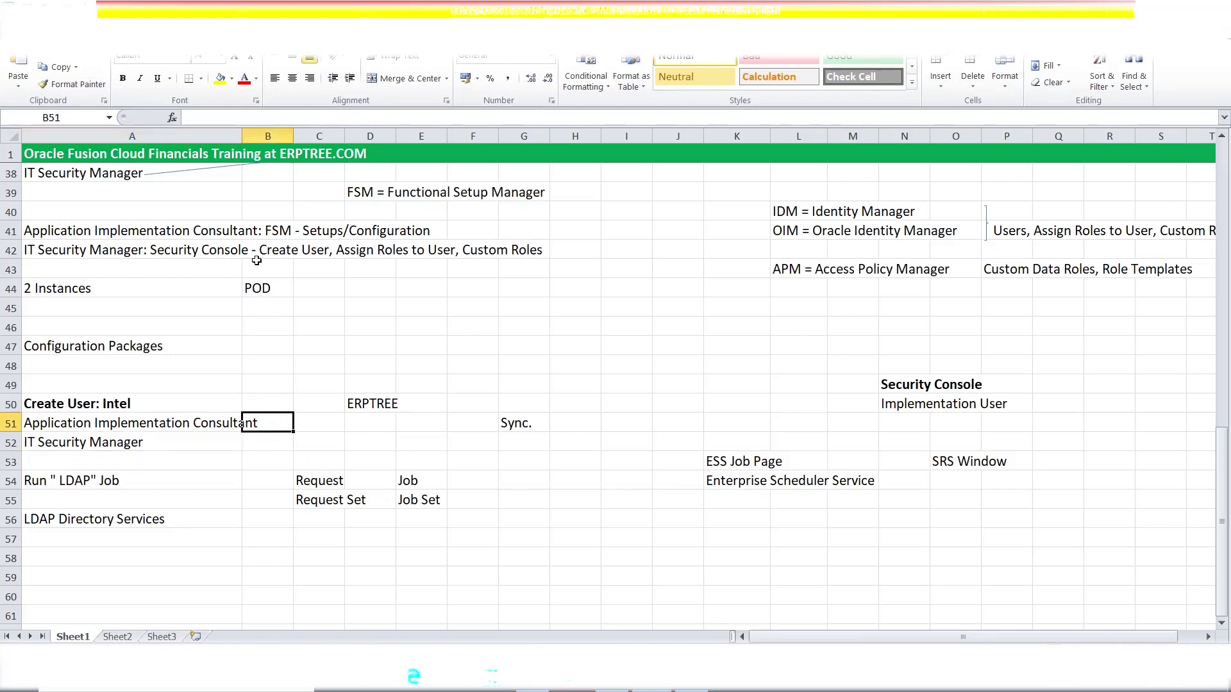
- Widen column A, then enter 'FSM' in B51 and 'Security Console' in B52
{"action": "left_click_drag", "start_coordinate": [241, 134], "coordinate": [266, 134]}
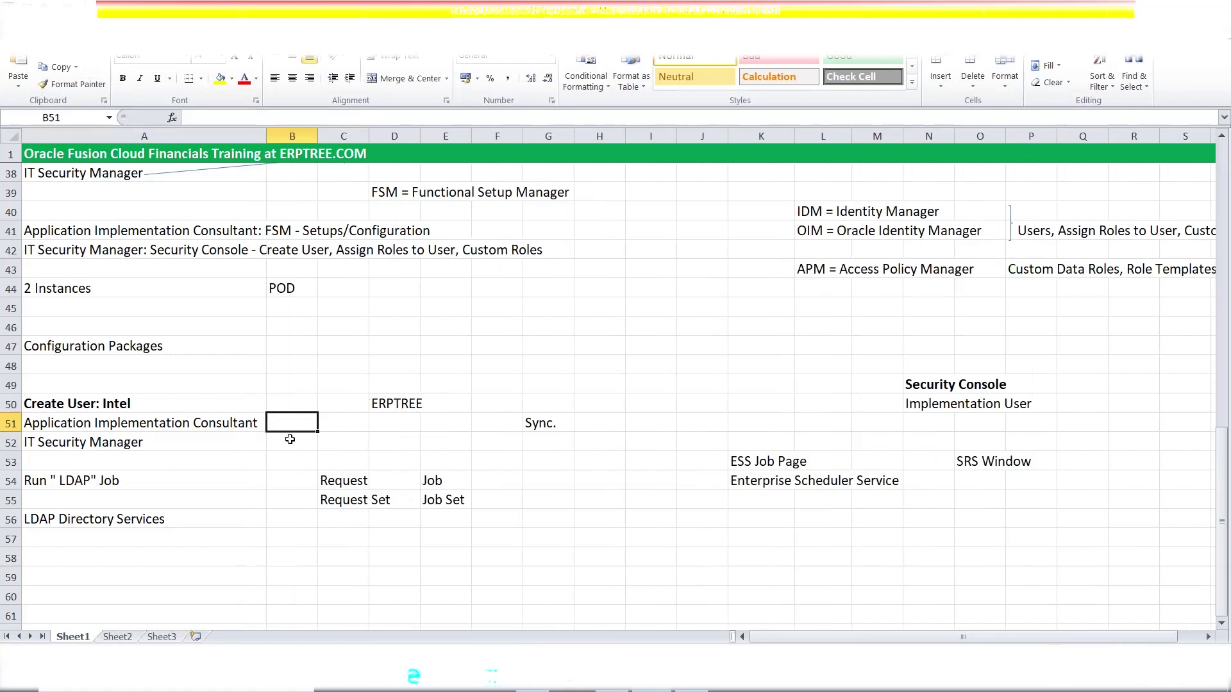
{"action": "type", "text": "F"}
{"action": "key", "text": "BackSpace"}
{"action": "type", "text": "FSM"}
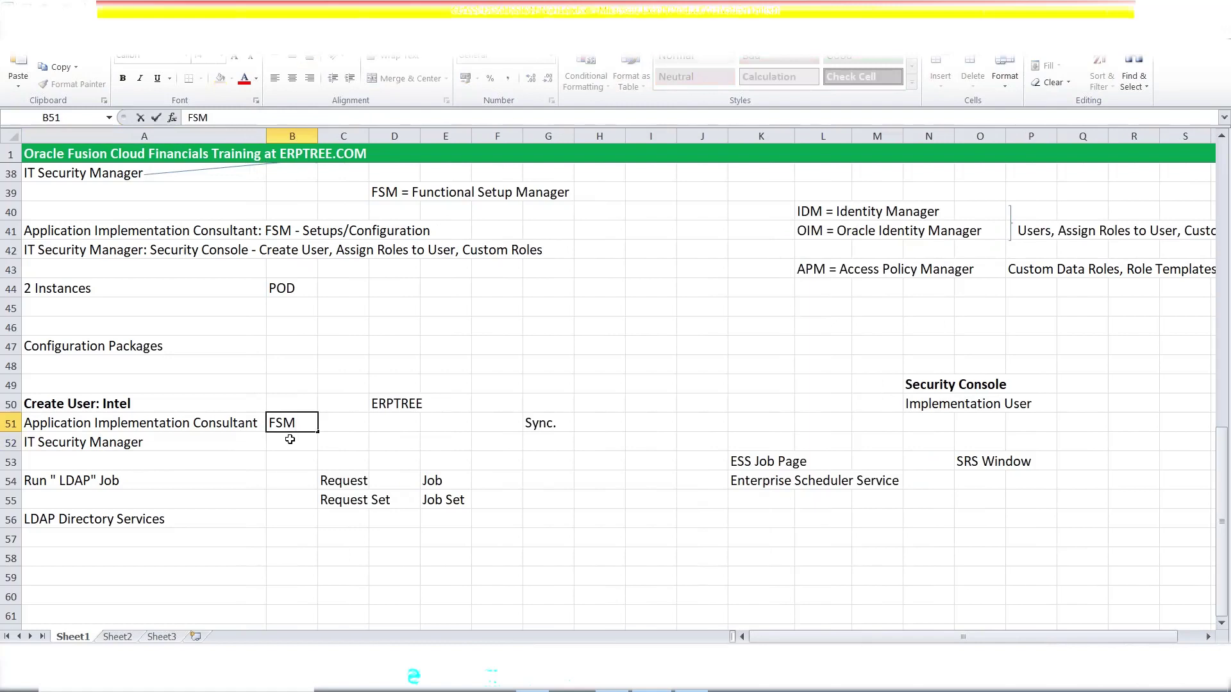
{"action": "key", "text": "Return"}
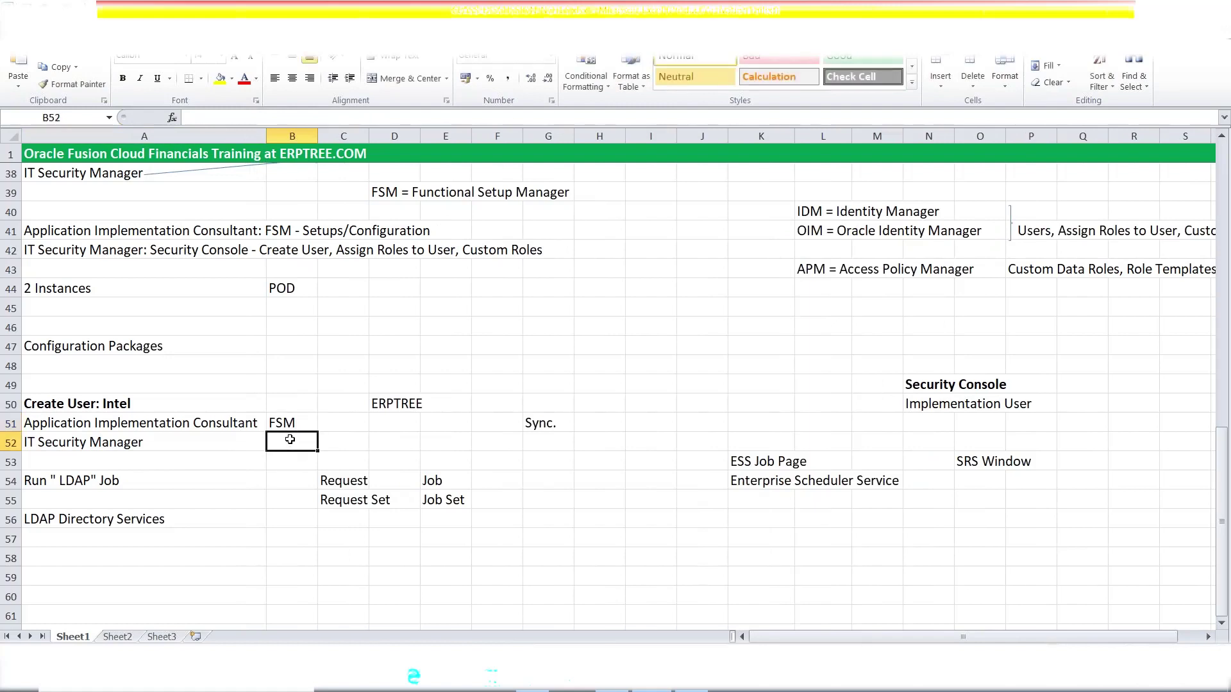
{"action": "type", "text": "Se"}
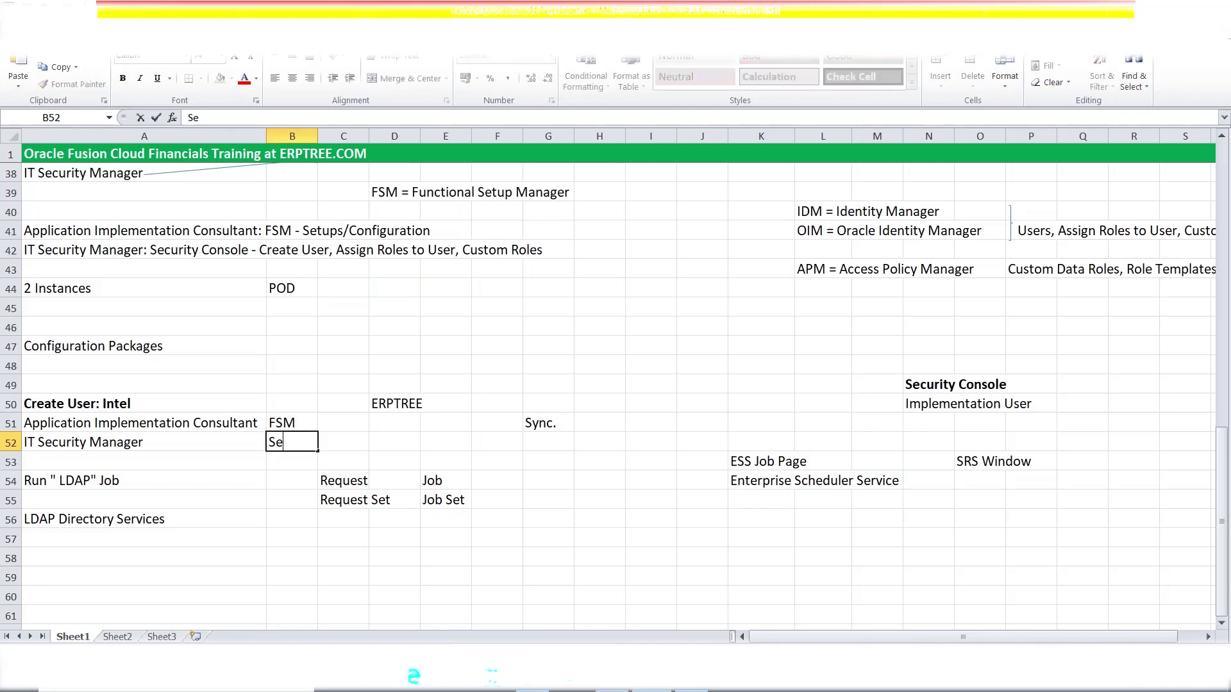
{"action": "type", "text": "curity Console"}
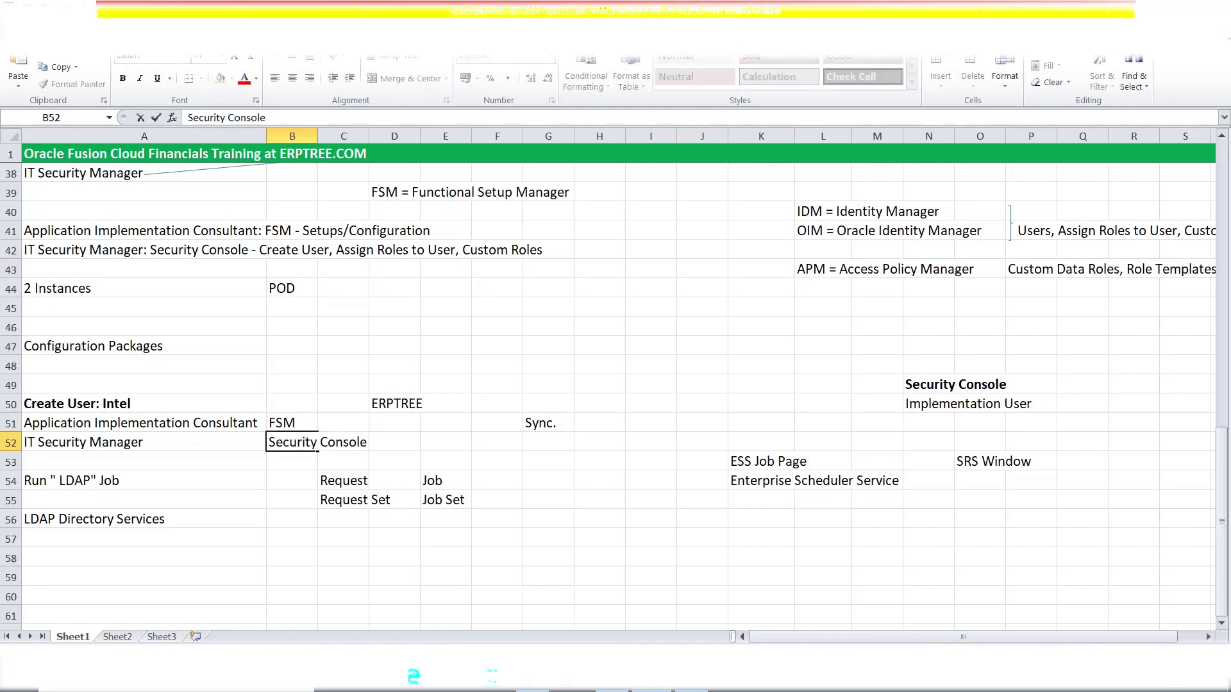
{"action": "left_click", "coordinate": [302, 498]}
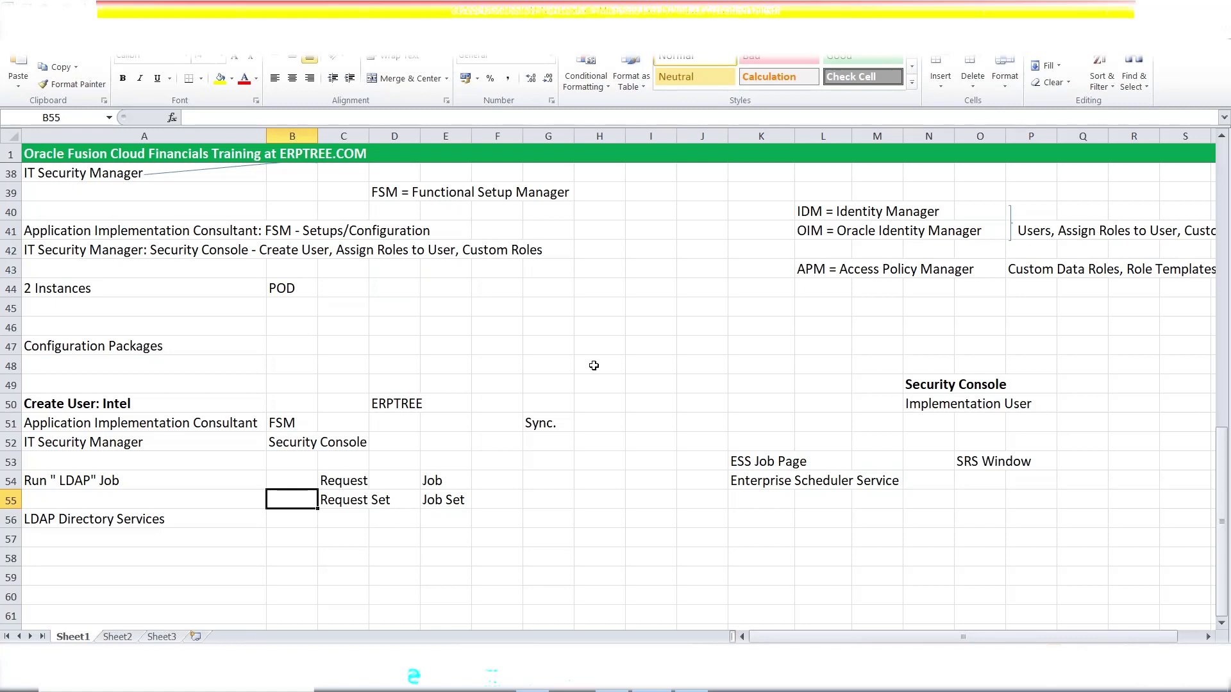
{"action": "left_click", "coordinate": [144, 402]}
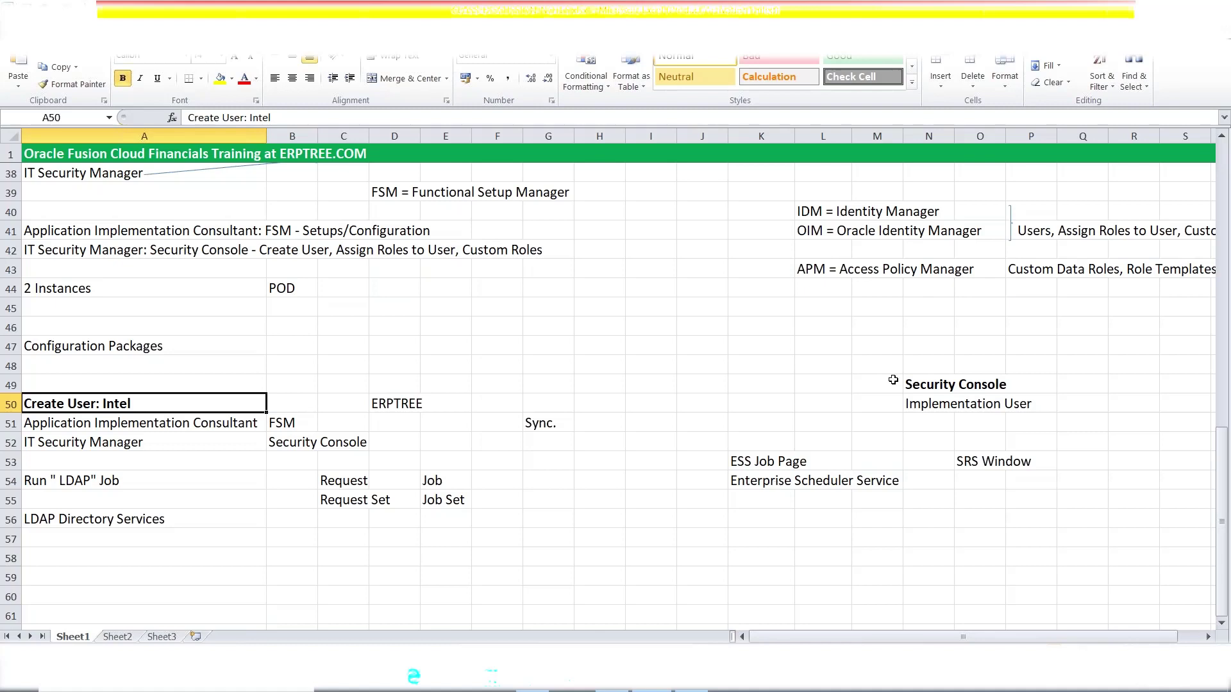
- Check the Create User: Intel notes in A50–A52, then go back to Fusion's Scheduled Processes
{"action": "left_click", "coordinate": [659, 407]}
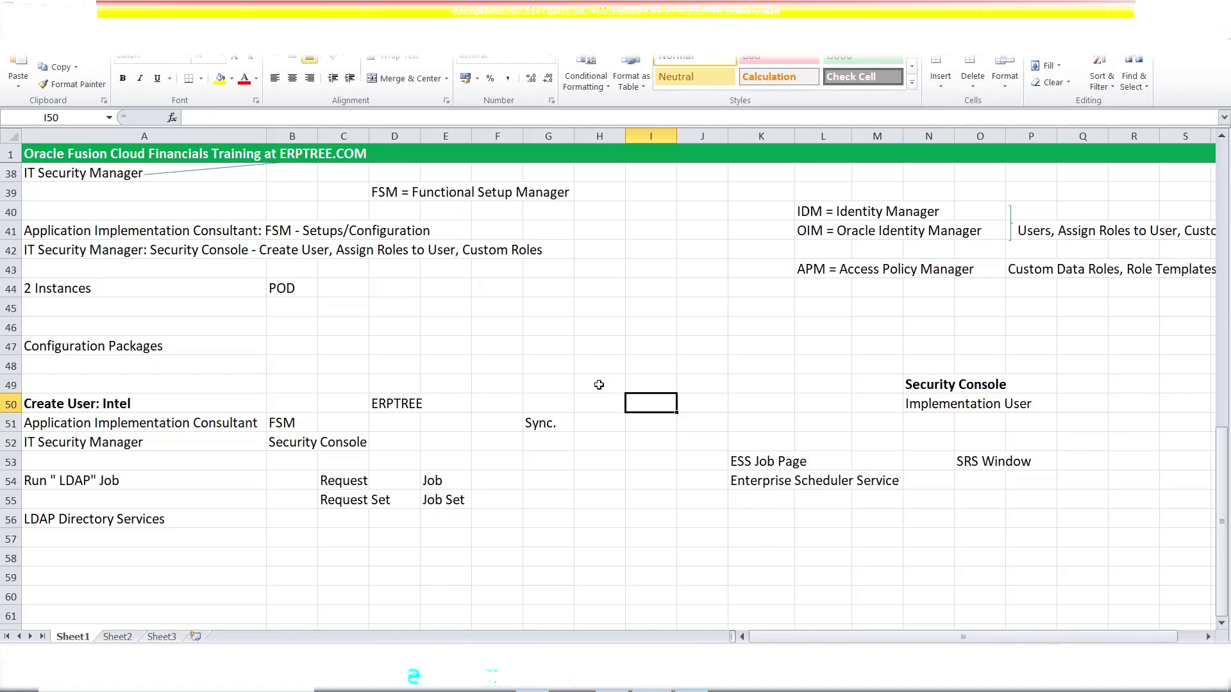
{"action": "left_click", "coordinate": [154, 425]}
{"action": "left_click", "coordinate": [145, 448]}
{"action": "left_click", "coordinate": [142, 403]}
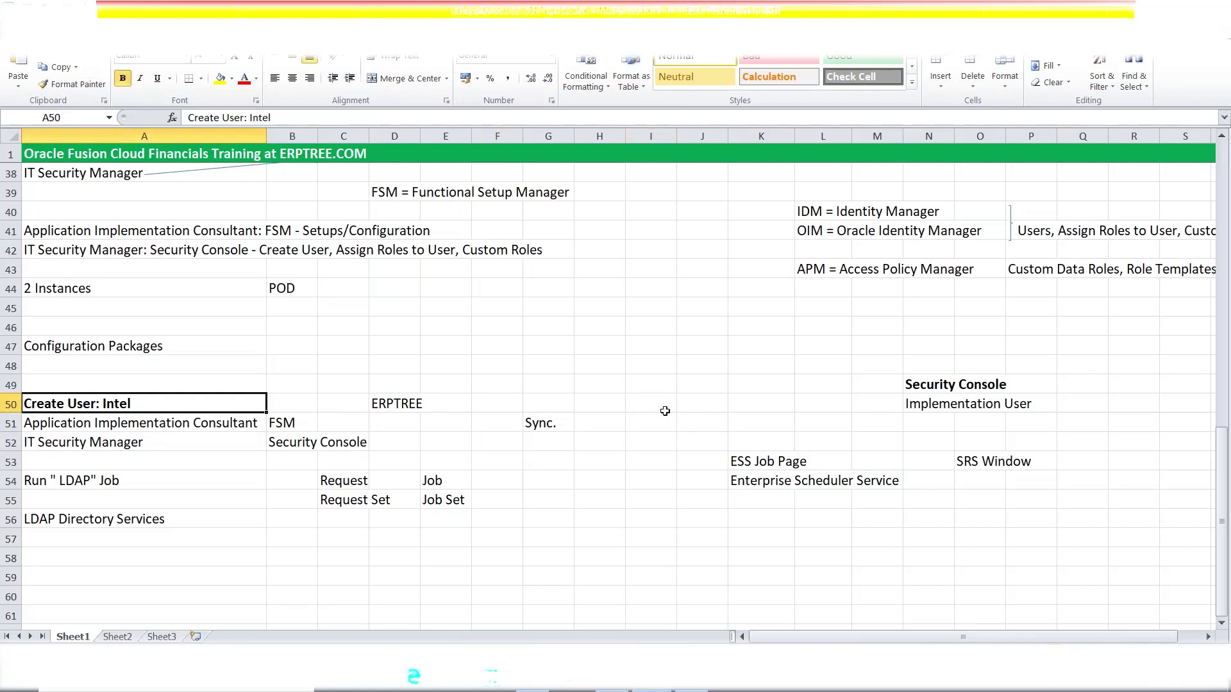
{"action": "left_click", "coordinate": [691, 679]}
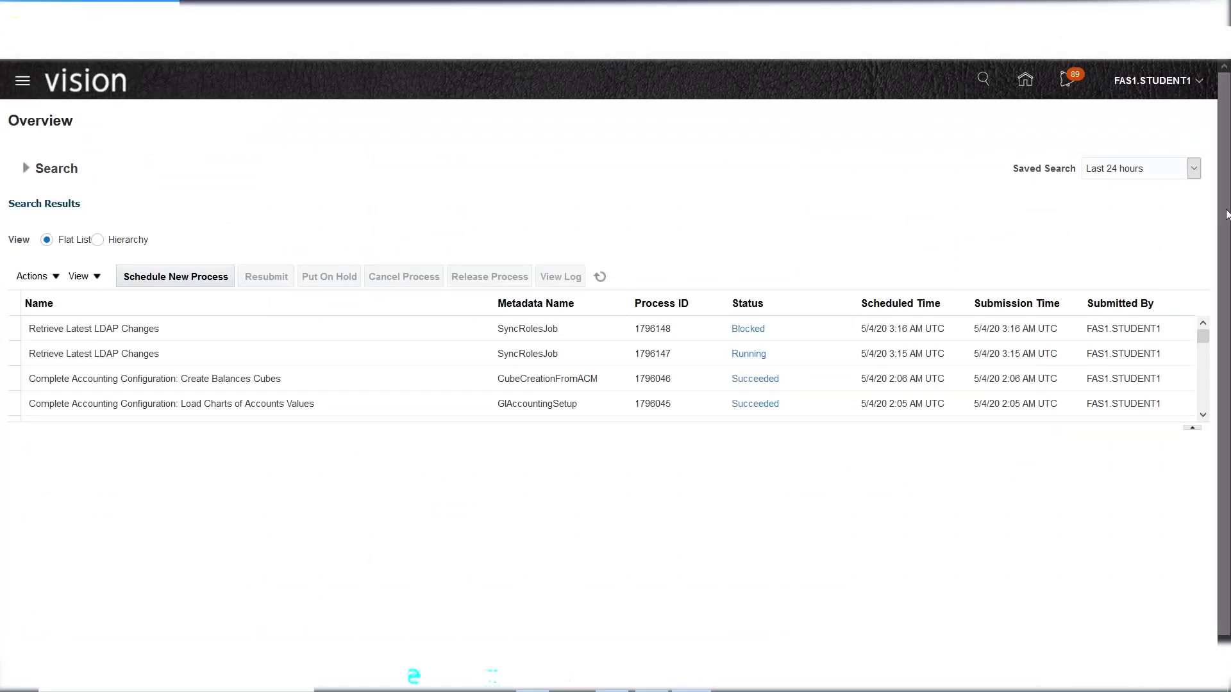
- Scroll through the scheduled processes and refresh the list; the LDAP sync jobs remain Blocked and Running
{"action": "left_click_drag", "start_coordinate": [1203, 336], "coordinate": [1199, 399]}
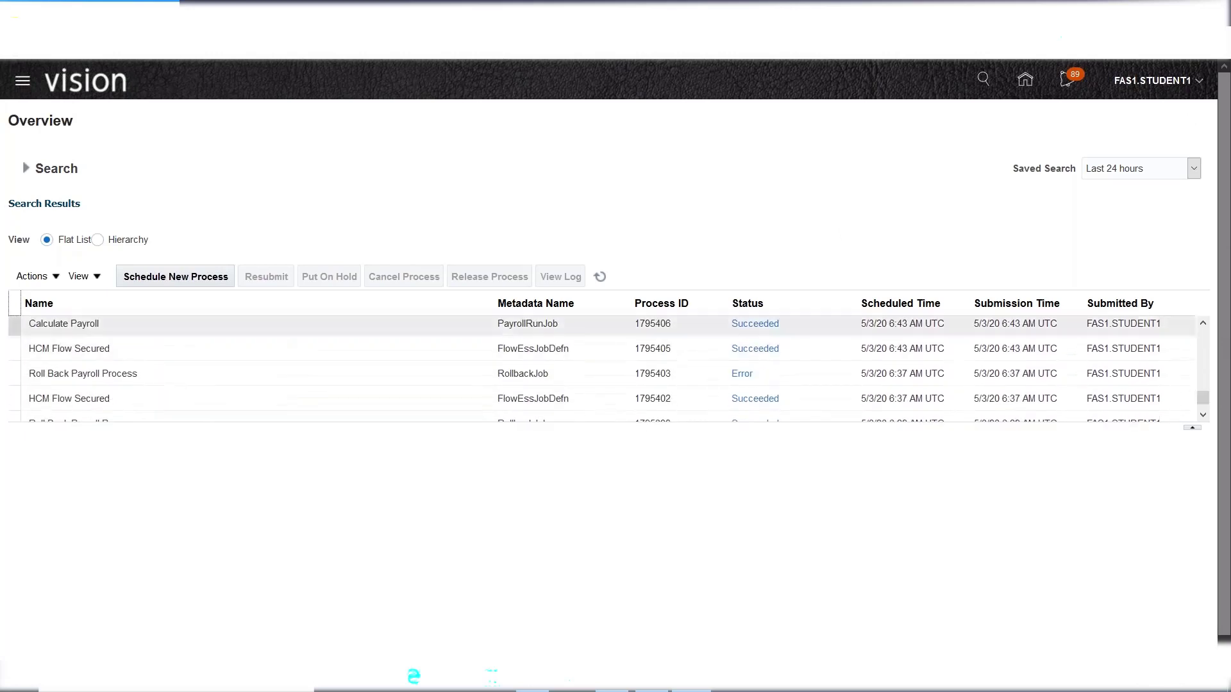
{"action": "left_click", "coordinate": [1203, 413]}
{"action": "left_click_drag", "start_coordinate": [1203, 403], "coordinate": [1203, 334]}
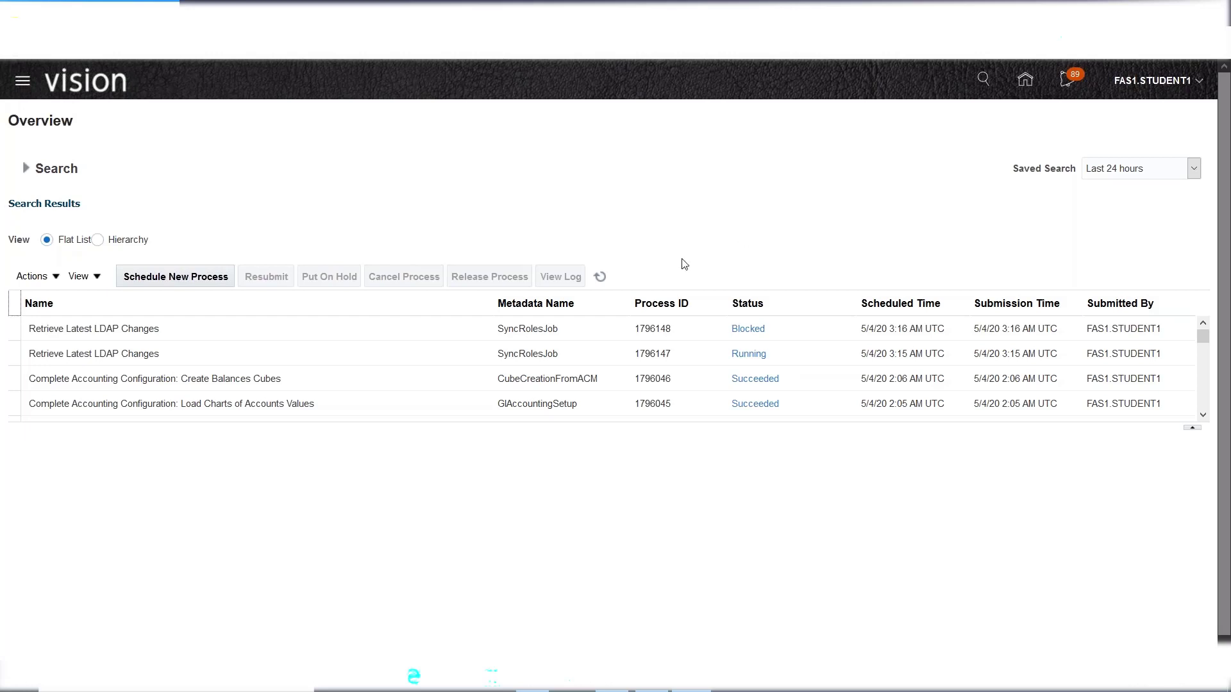
{"action": "left_click", "coordinate": [601, 279]}
- Check the Security Console and Create User: Intel notes in Excel, then start signing out of Oracle Fusion
{"action": "left_click", "coordinate": [663, 688]}
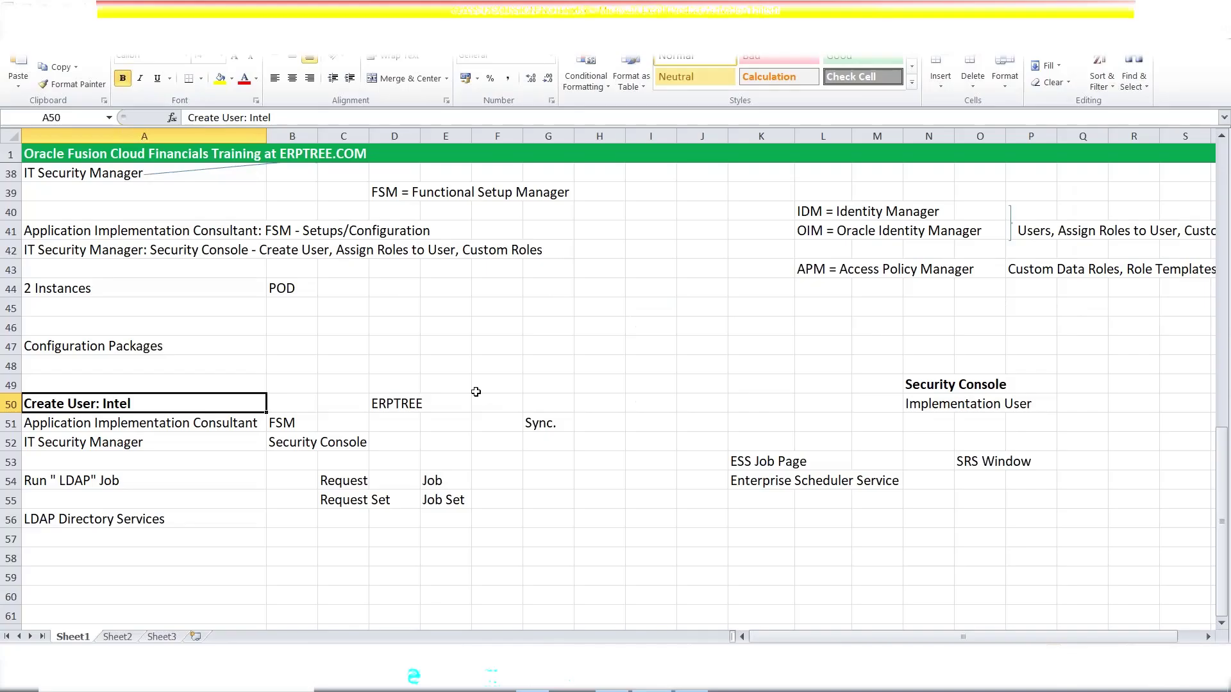
{"action": "left_click", "coordinate": [290, 451]}
{"action": "left_click", "coordinate": [116, 405]}
{"action": "left_click", "coordinate": [691, 684]}
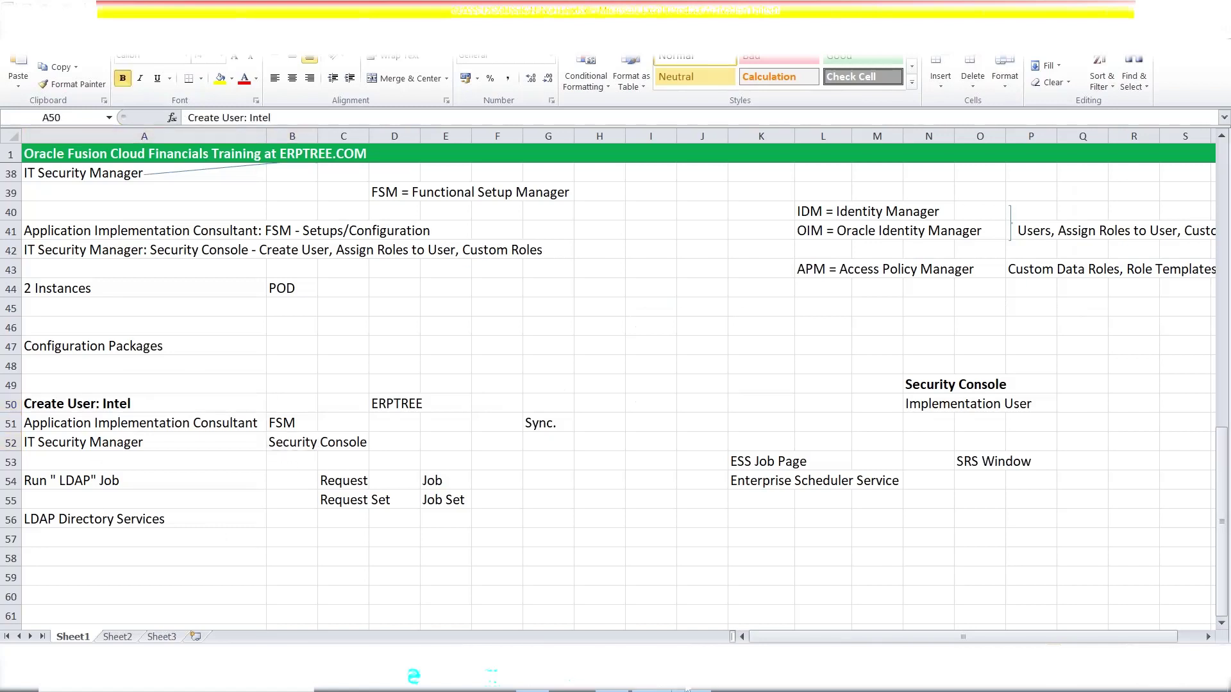
{"action": "left_click", "coordinate": [1151, 87]}
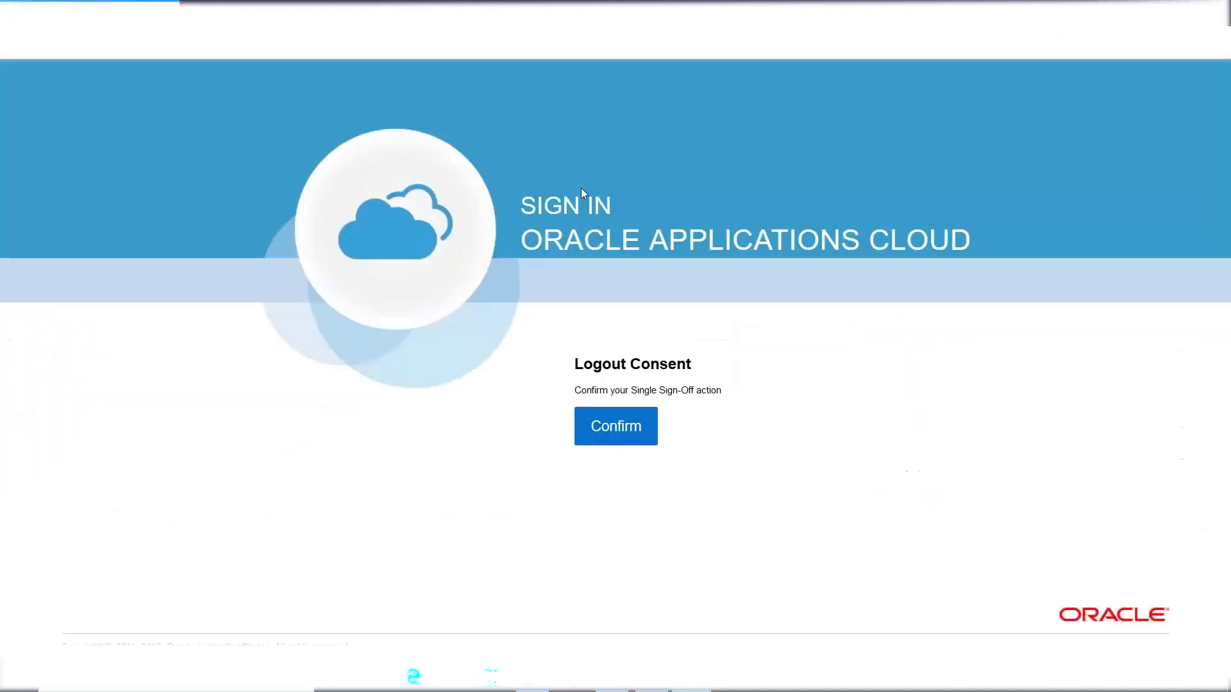
- Confirm sign-out, sign back in as the new Intel user, and decline saving the login
{"action": "left_click", "coordinate": [618, 436]}
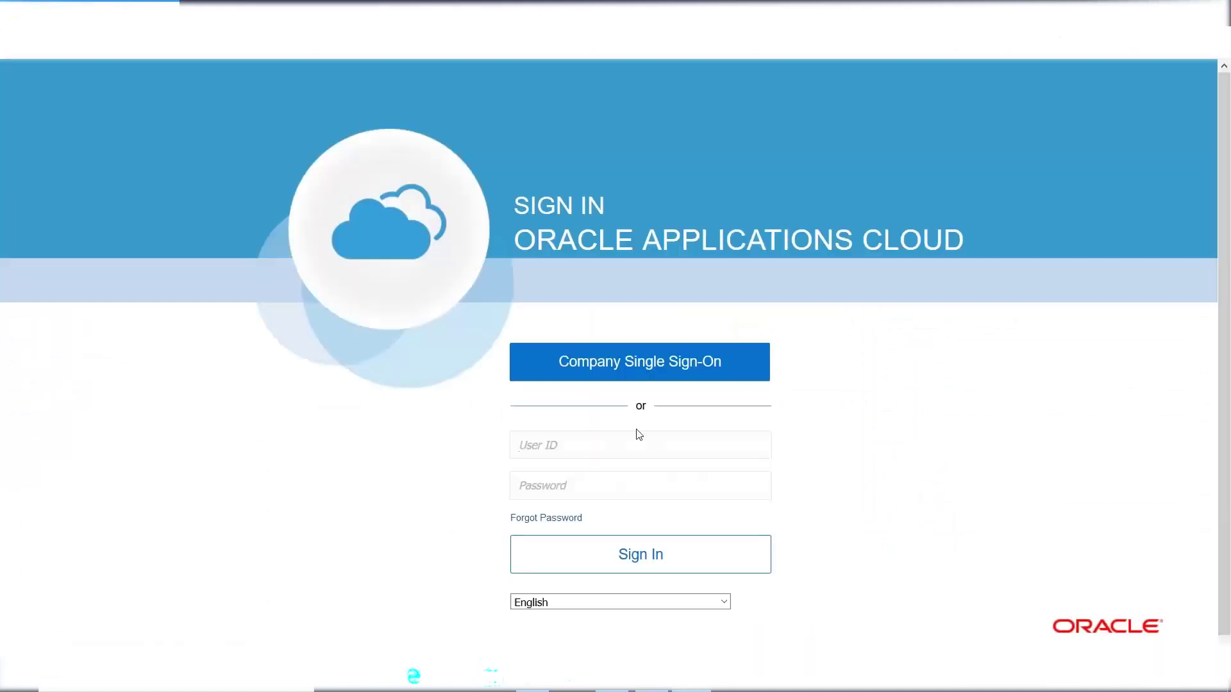
{"action": "type", "text": "INTEL"}
{"action": "key", "text": "Tab"}
{"action": "type", "text": "•••••••"}
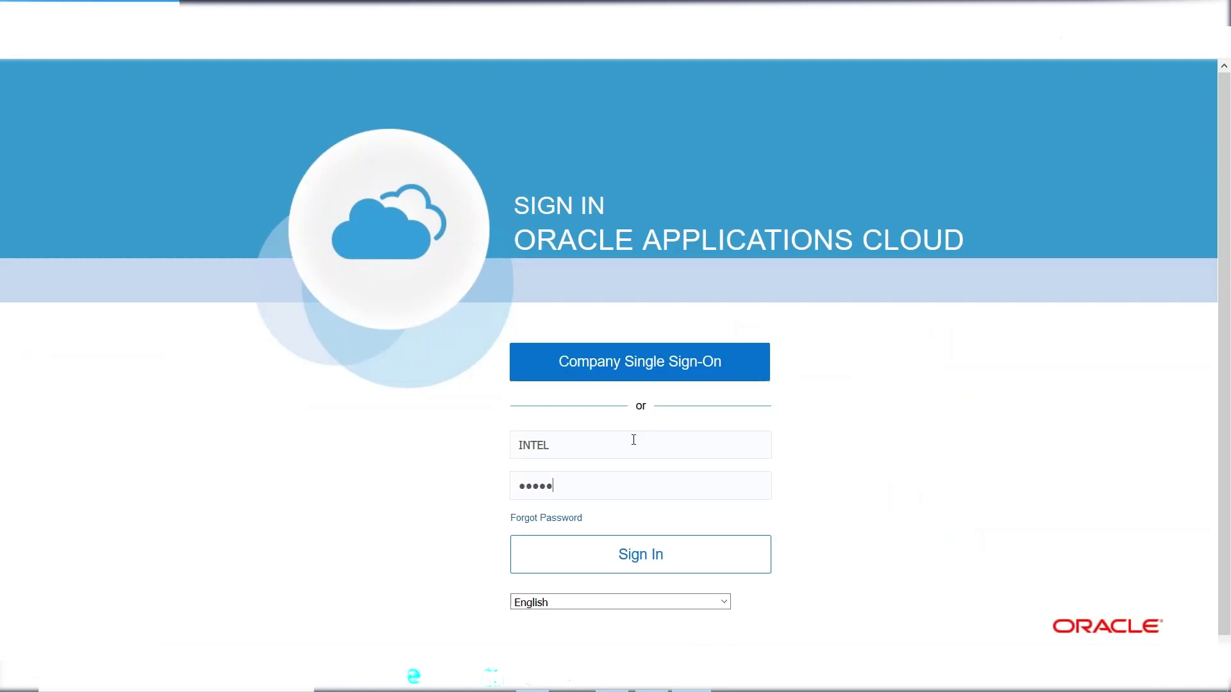
{"action": "key", "text": "Return"}
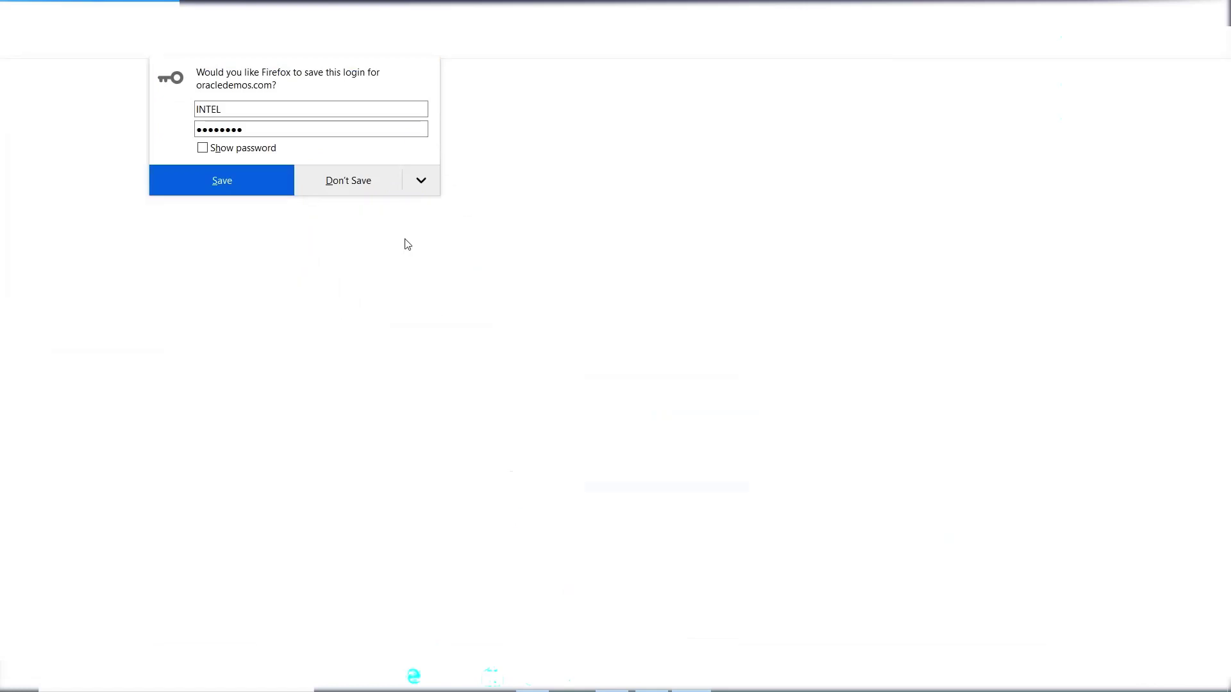
{"action": "left_click", "coordinate": [339, 191]}
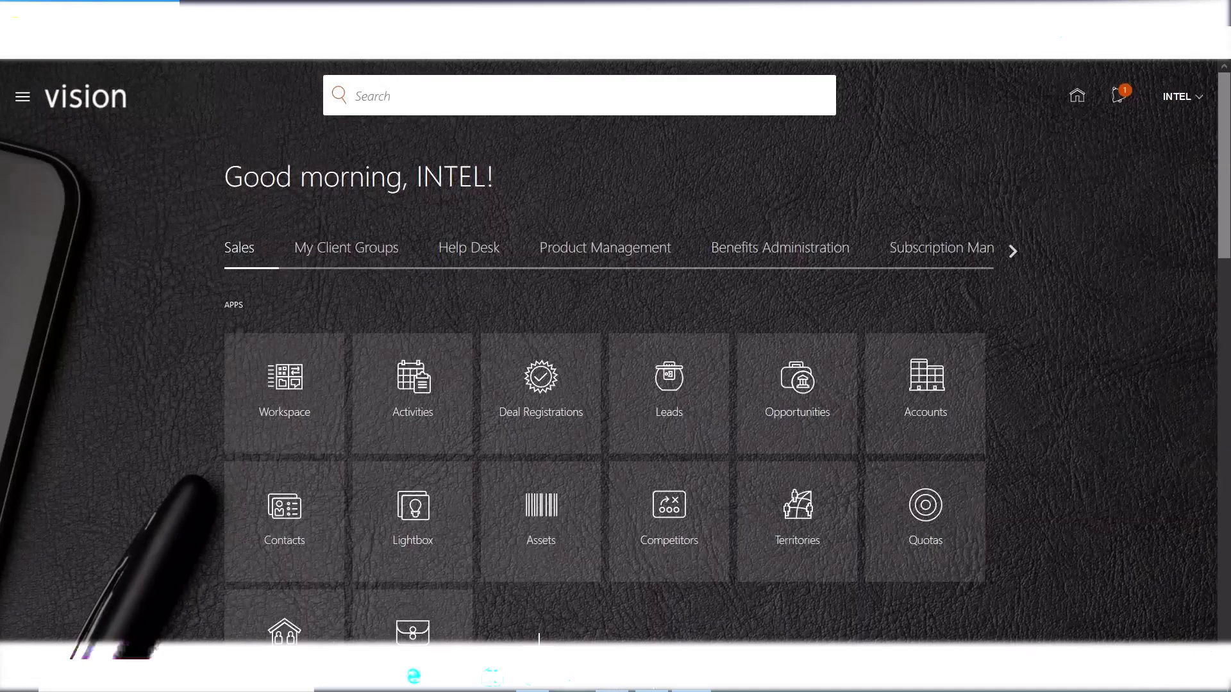
{"action": "left_click", "coordinate": [652, 677]}
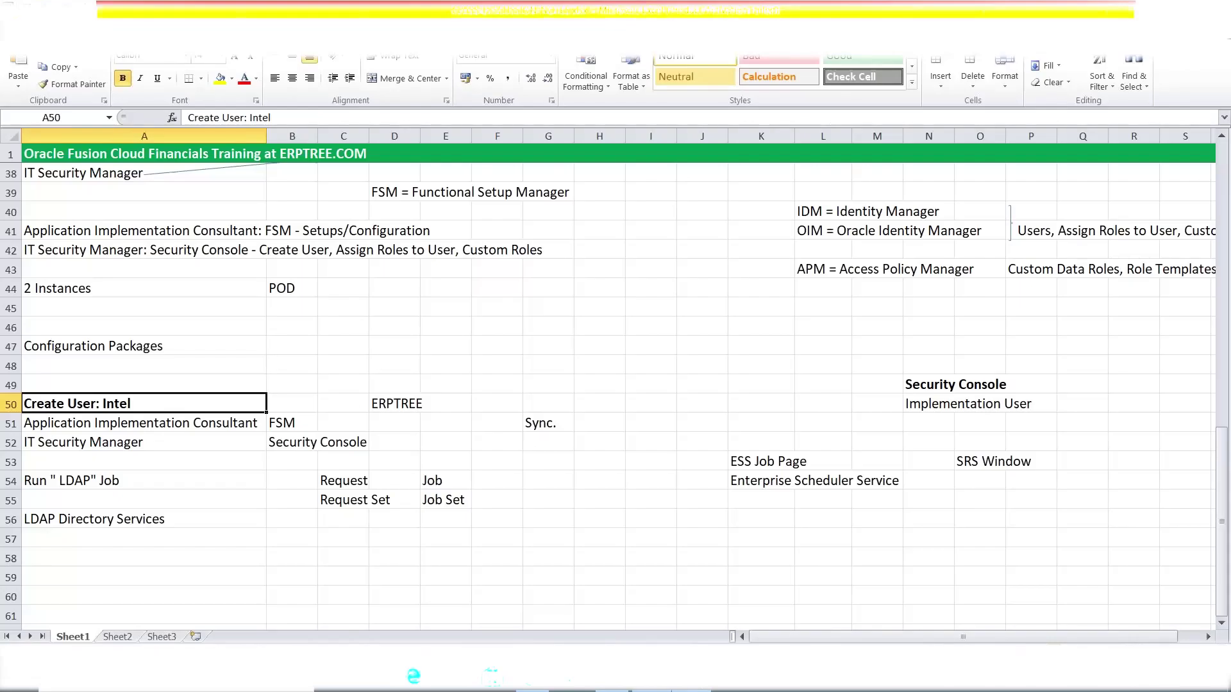
{"action": "left_click", "coordinate": [120, 427]}
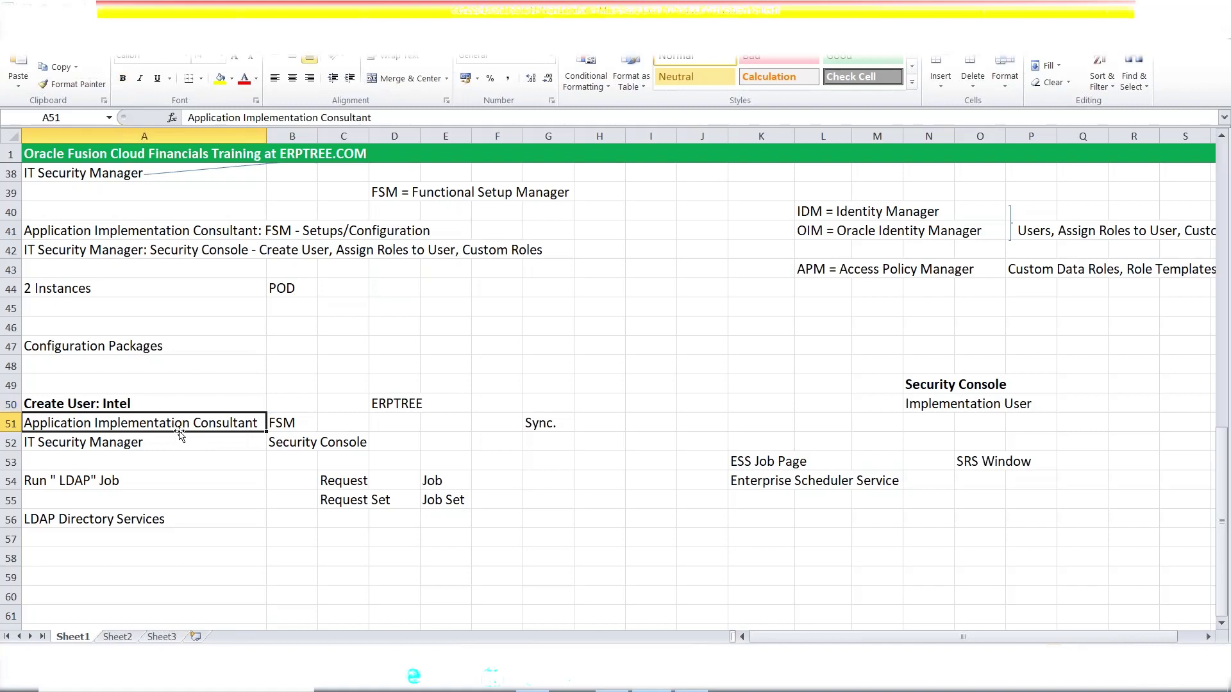
{"action": "left_click", "coordinate": [287, 424]}
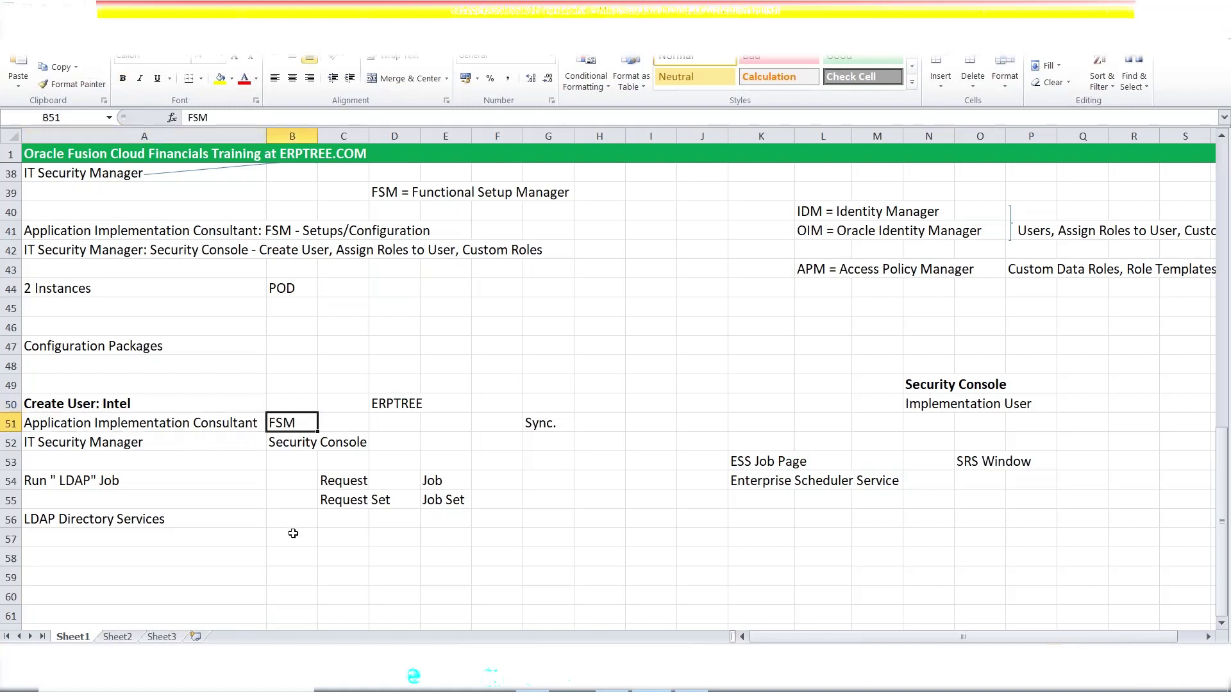
{"action": "left_click_drag", "start_coordinate": [392, 189], "coordinate": [563, 199]}
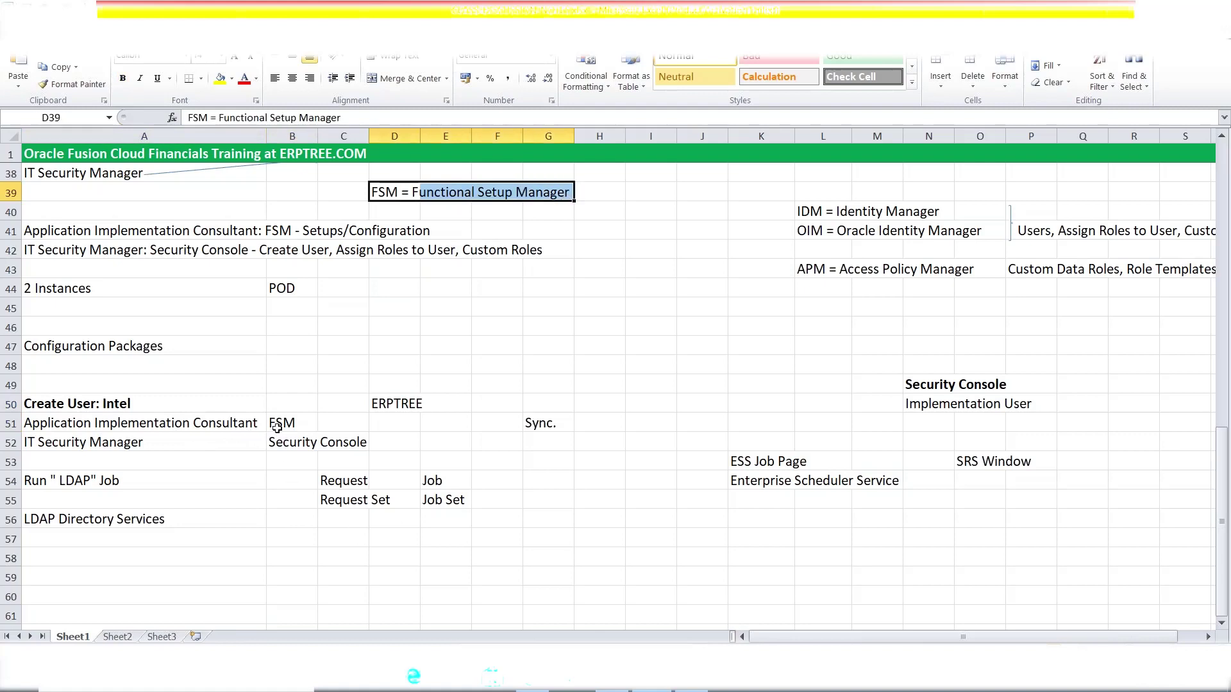
{"action": "left_click", "coordinate": [276, 428]}
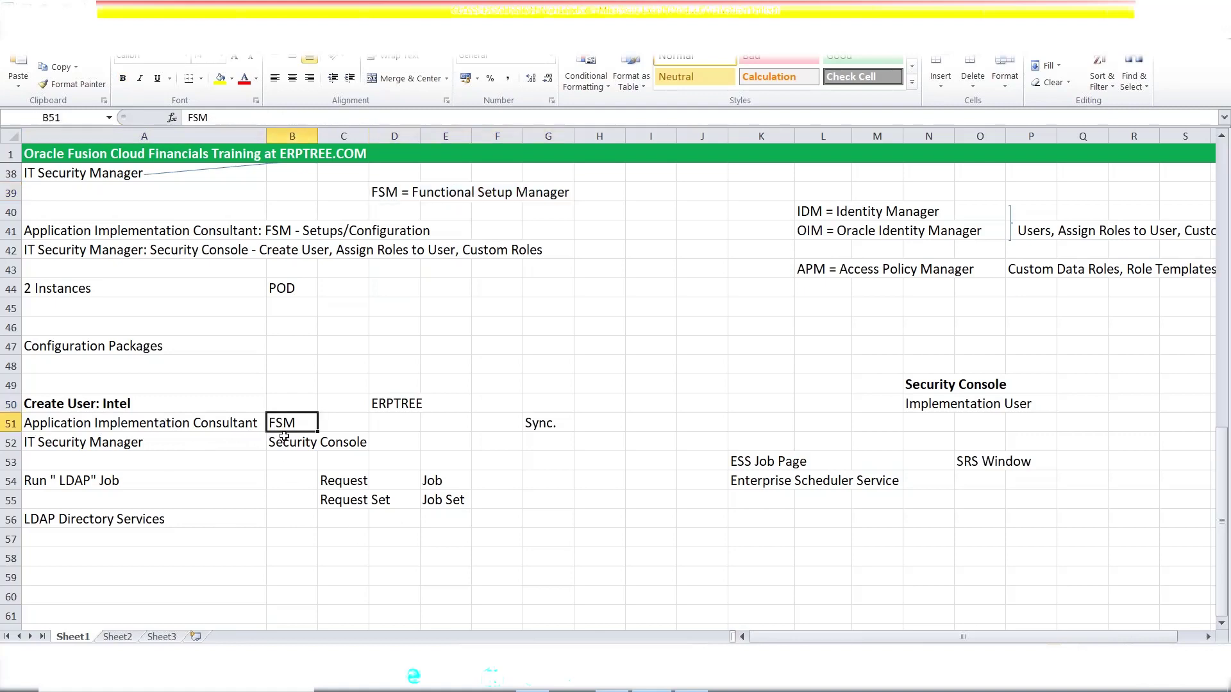
{"action": "left_click", "coordinate": [534, 678]}
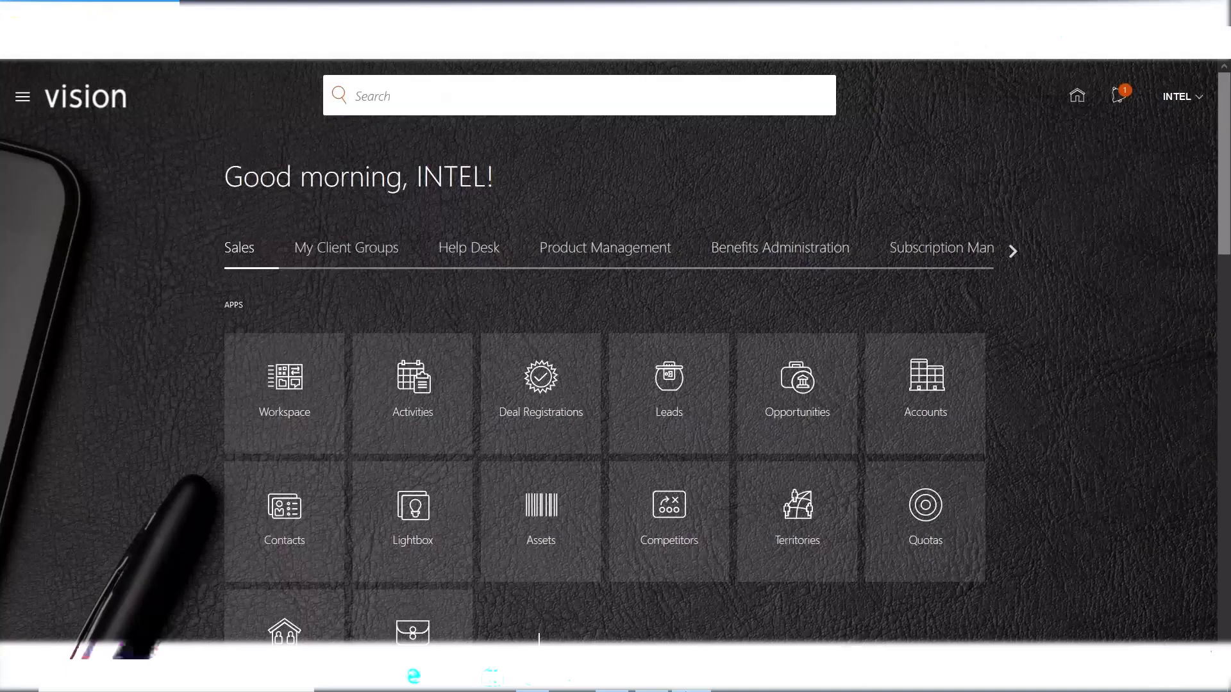
- Go to Setup and Maintenance from the user menu, landing on Compensation Management
{"action": "left_click", "coordinate": [1172, 97]}
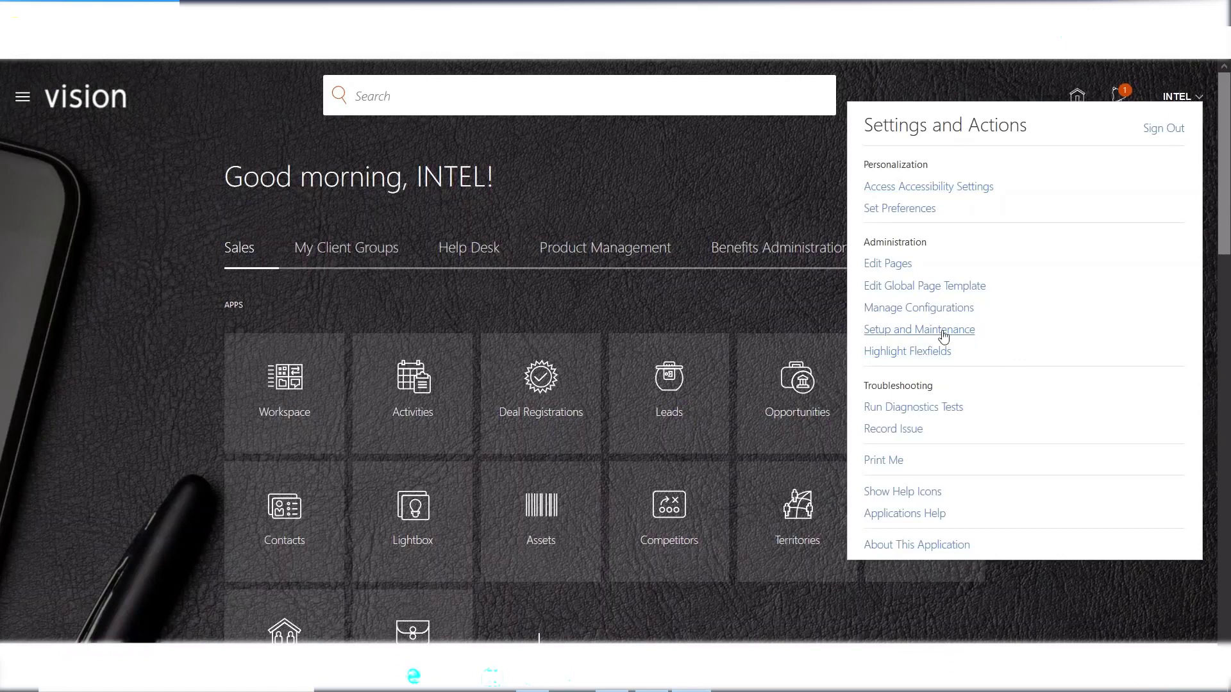
{"action": "left_click", "coordinate": [928, 331]}
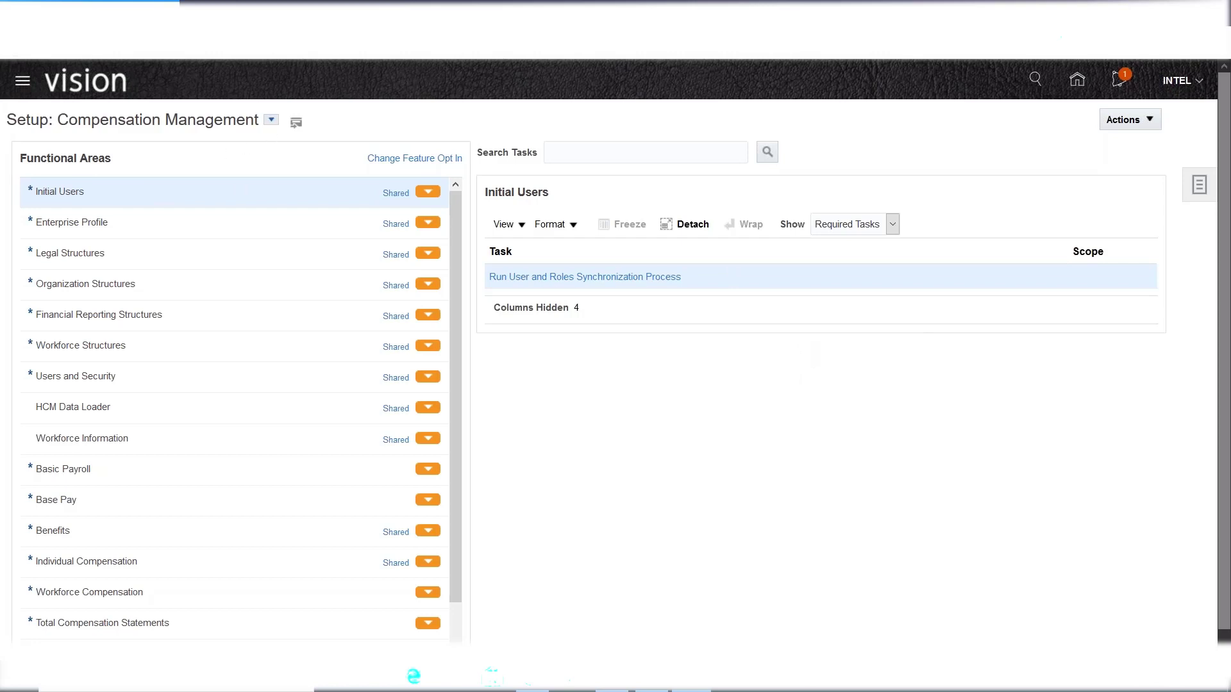
- Switch setup to the Financials offering and show all General Ledger tasks
{"action": "left_click", "coordinate": [271, 120]}
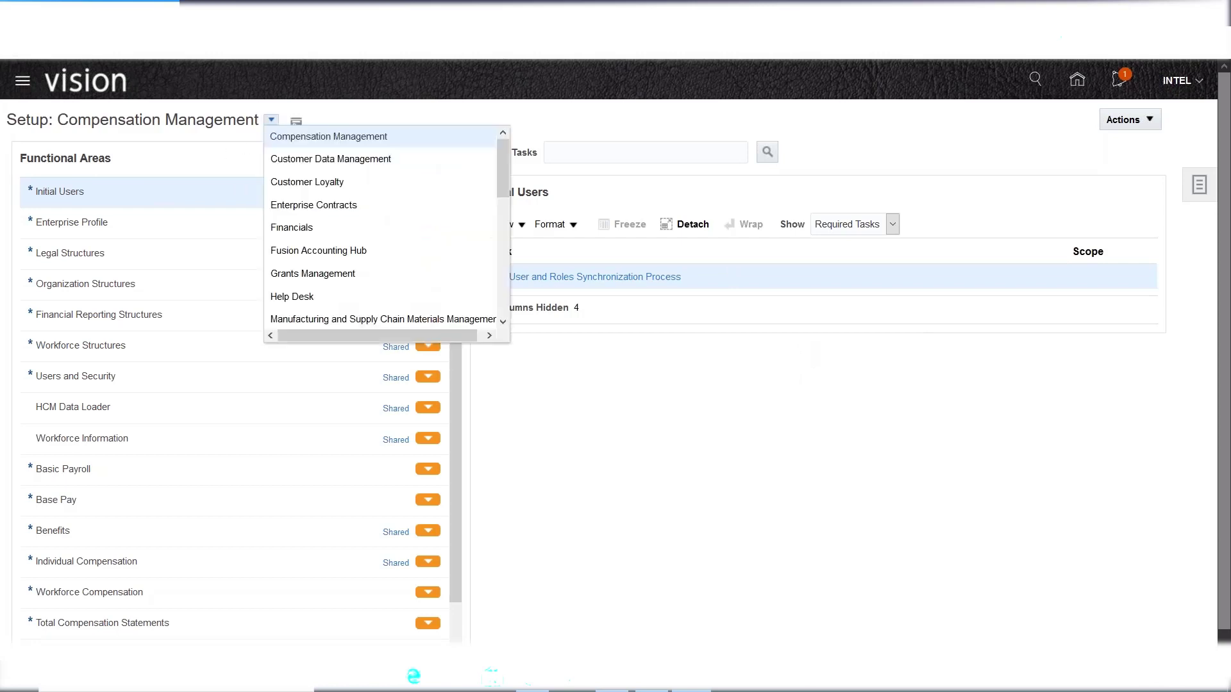
{"action": "left_click", "coordinate": [319, 231]}
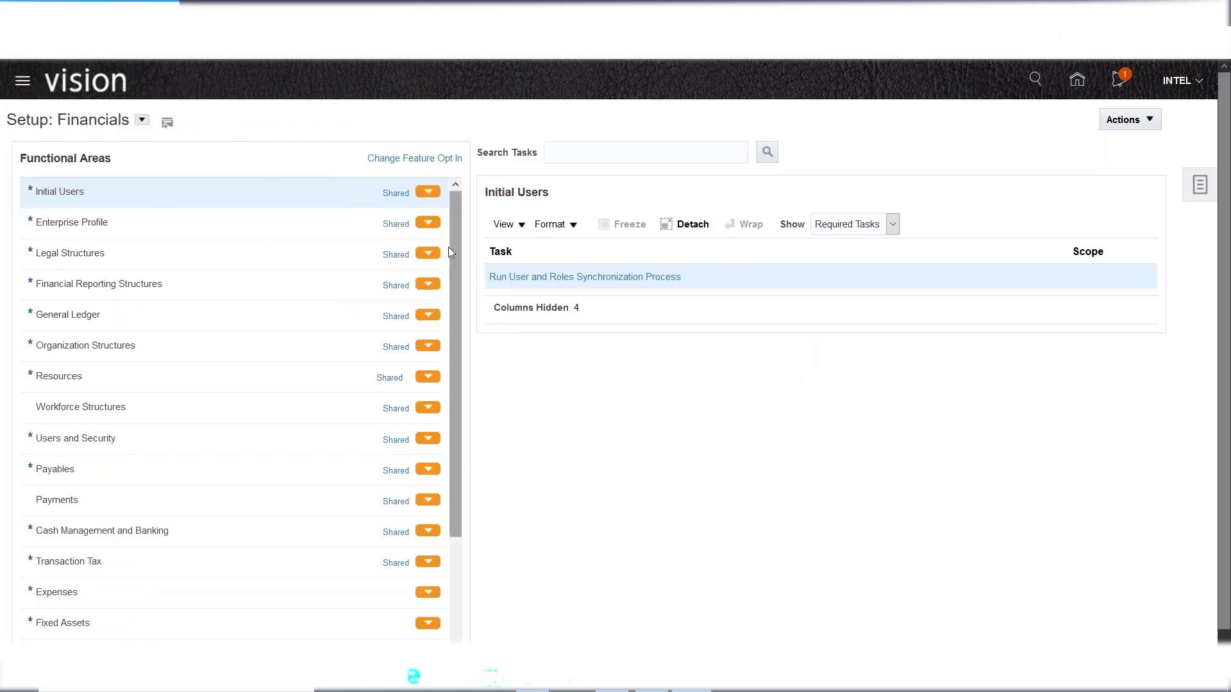
{"action": "left_click_drag", "start_coordinate": [453, 252], "coordinate": [452, 295]}
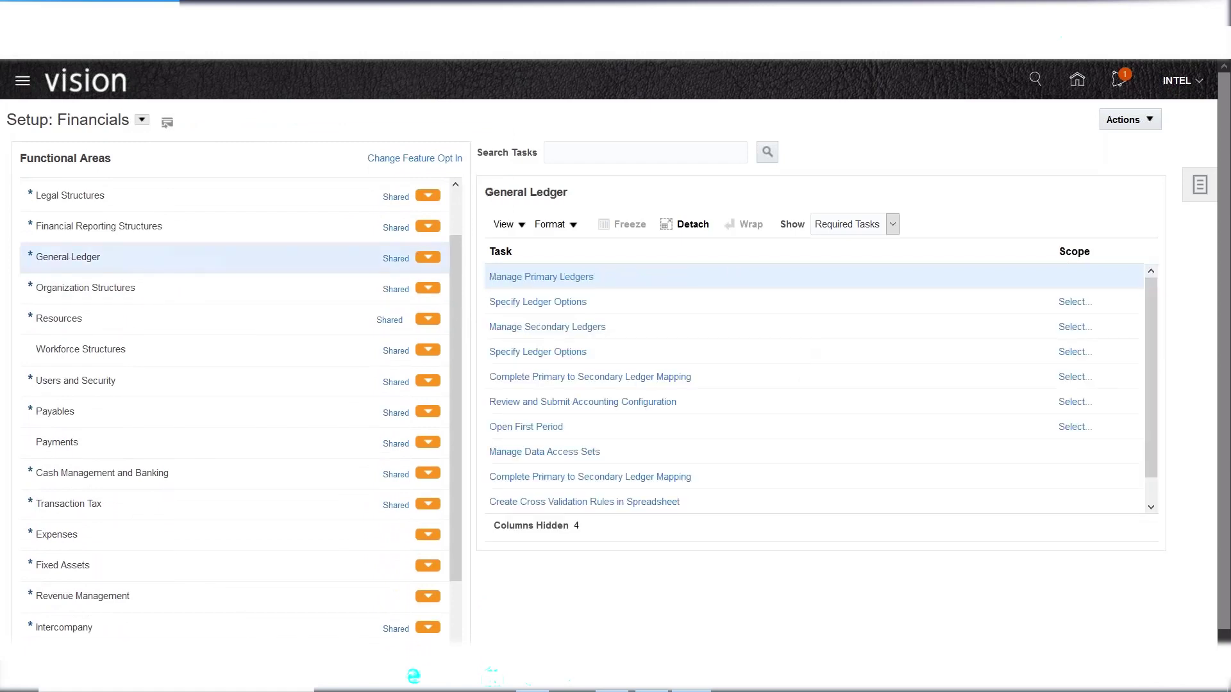
{"action": "left_click", "coordinate": [891, 225]}
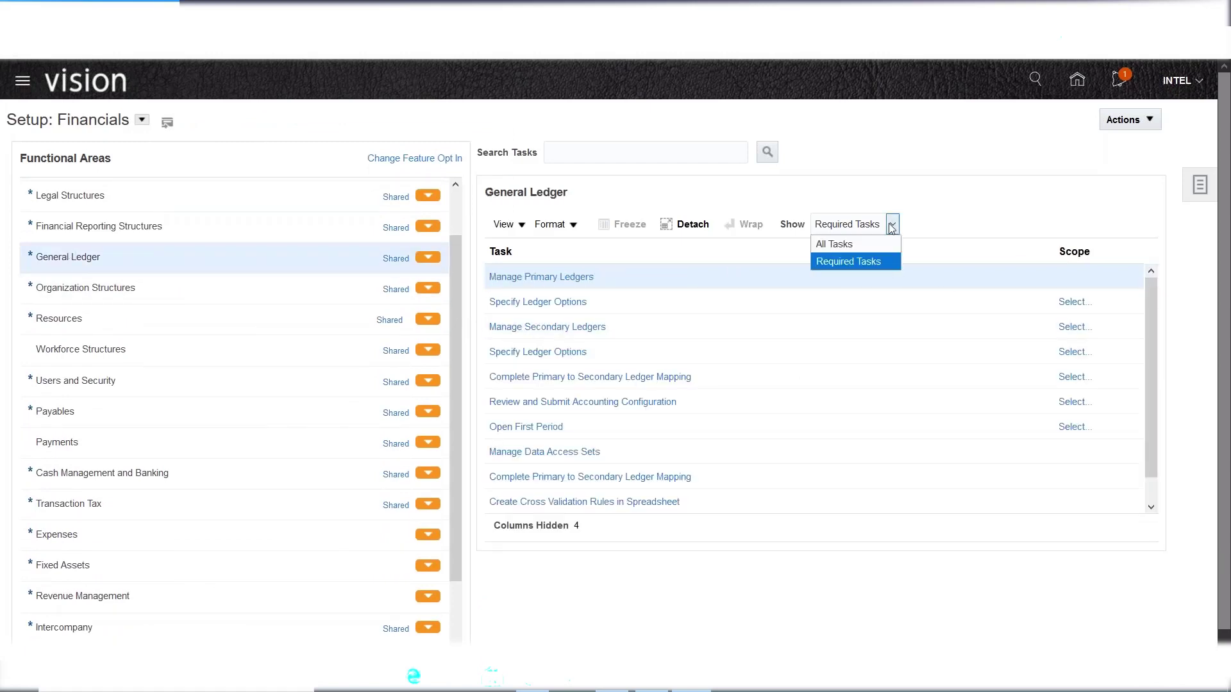
{"action": "left_click", "coordinate": [859, 242]}
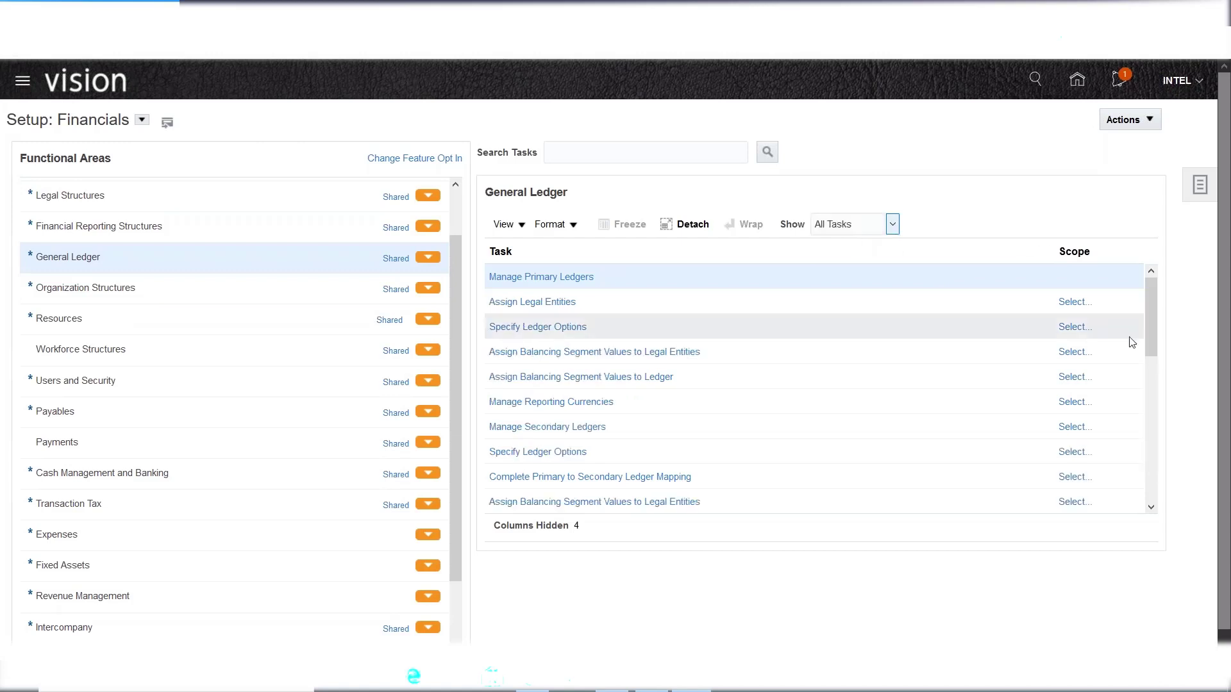
{"action": "left_click_drag", "start_coordinate": [1148, 302], "coordinate": [1173, 266]}
- Show all setup tasks for Payables and then for Fixed Assets
{"action": "left_click", "coordinate": [117, 422]}
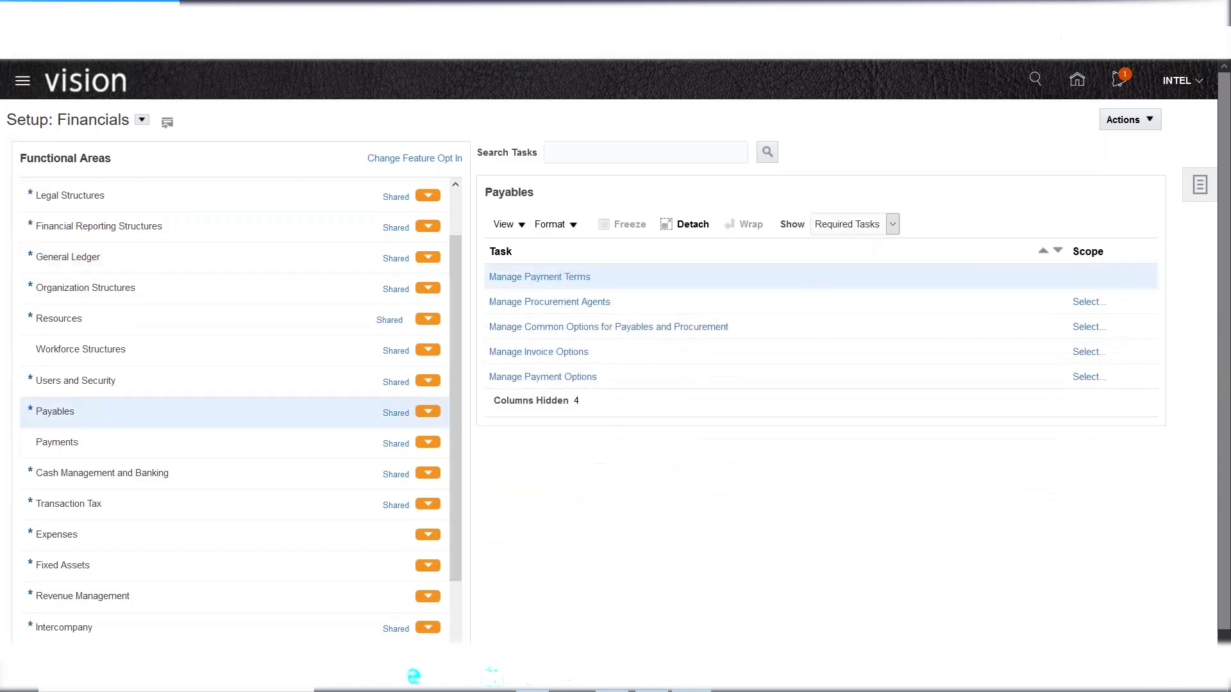
{"action": "left_click", "coordinate": [892, 224]}
{"action": "left_click", "coordinate": [861, 243]}
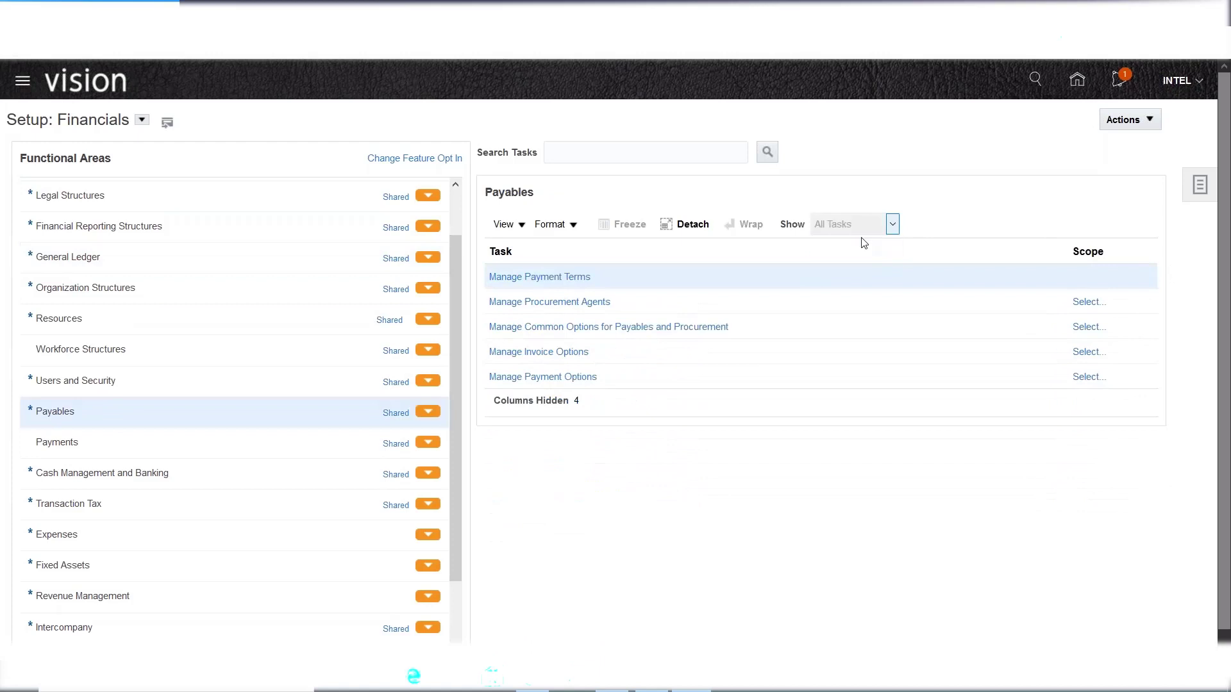
{"action": "mouse_move", "coordinate": [1154, 306]}
{"action": "left_mouse_down"}
{"action": "mouse_move", "coordinate": [1166, 495]}
{"action": "mouse_move", "coordinate": [1158, 291]}
{"action": "left_mouse_up"}
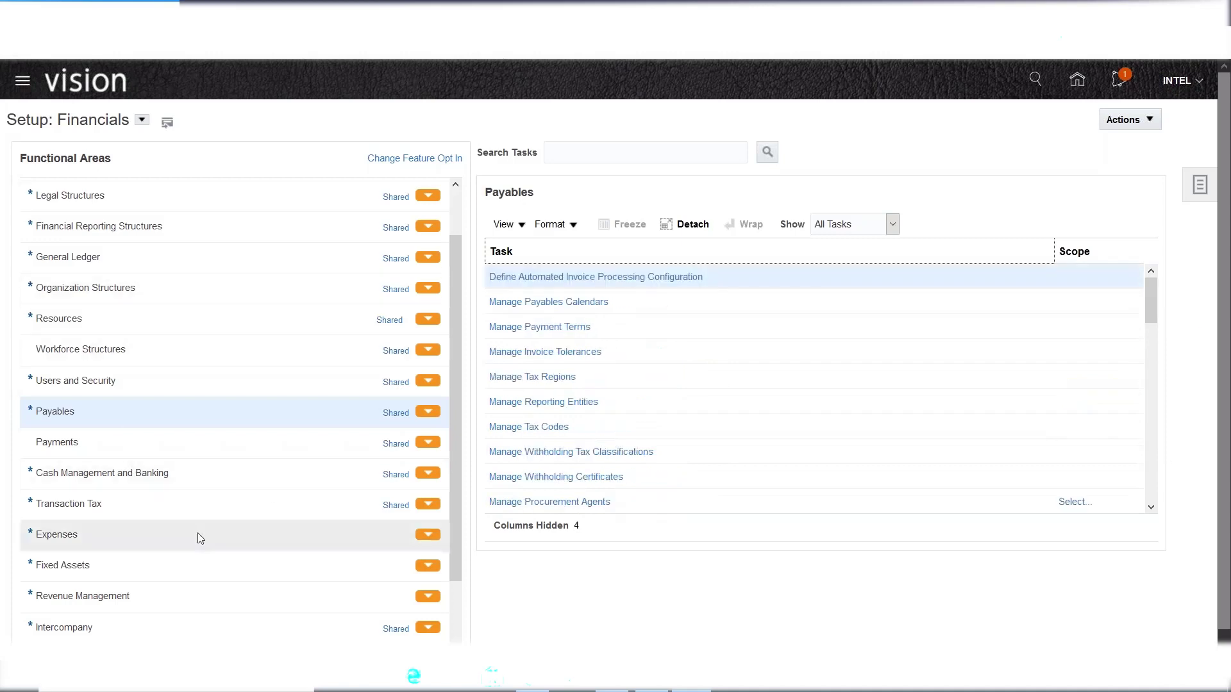
{"action": "scroll", "coordinate": [228, 540], "scroll_direction": "down", "scroll_amount": 3}
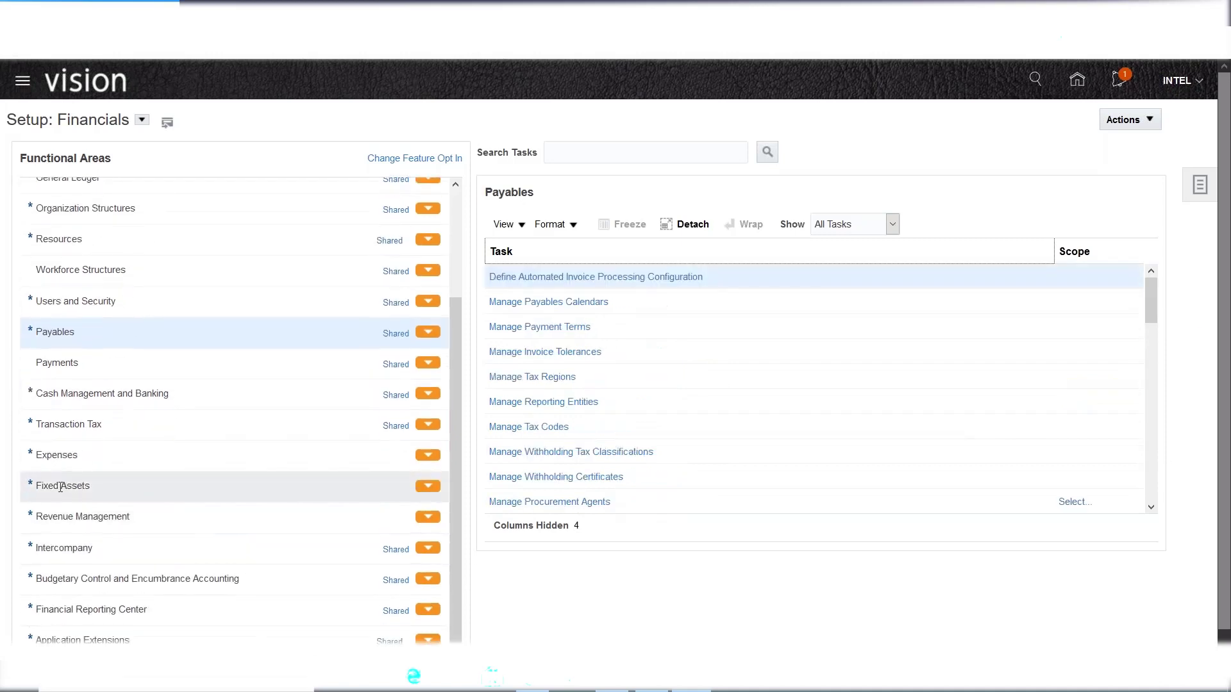
{"action": "left_click", "coordinate": [64, 485]}
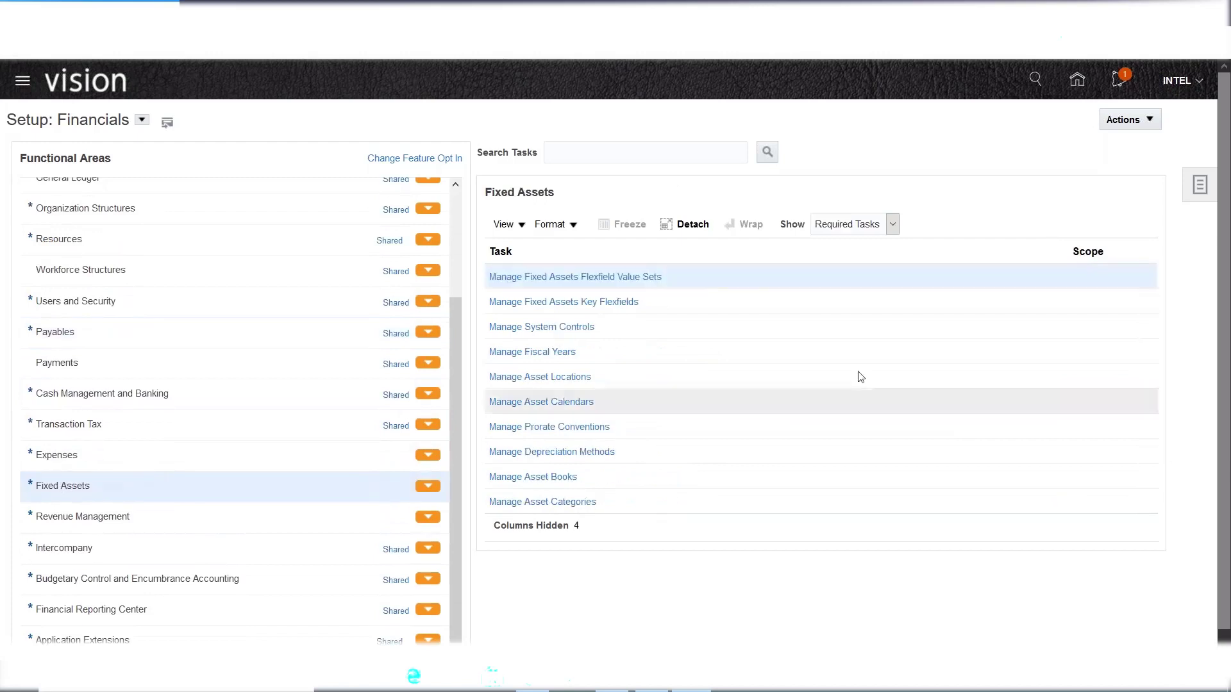
{"action": "left_click", "coordinate": [893, 226]}
{"action": "left_click", "coordinate": [860, 242]}
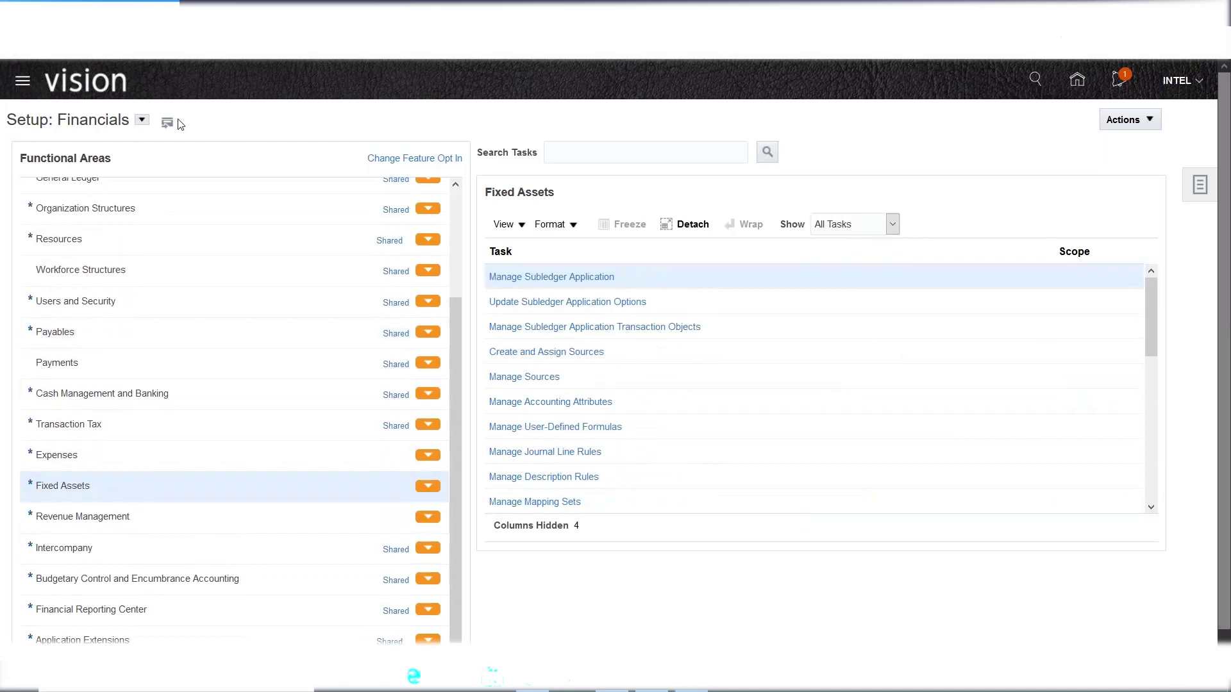
{"action": "left_click", "coordinate": [142, 120]}
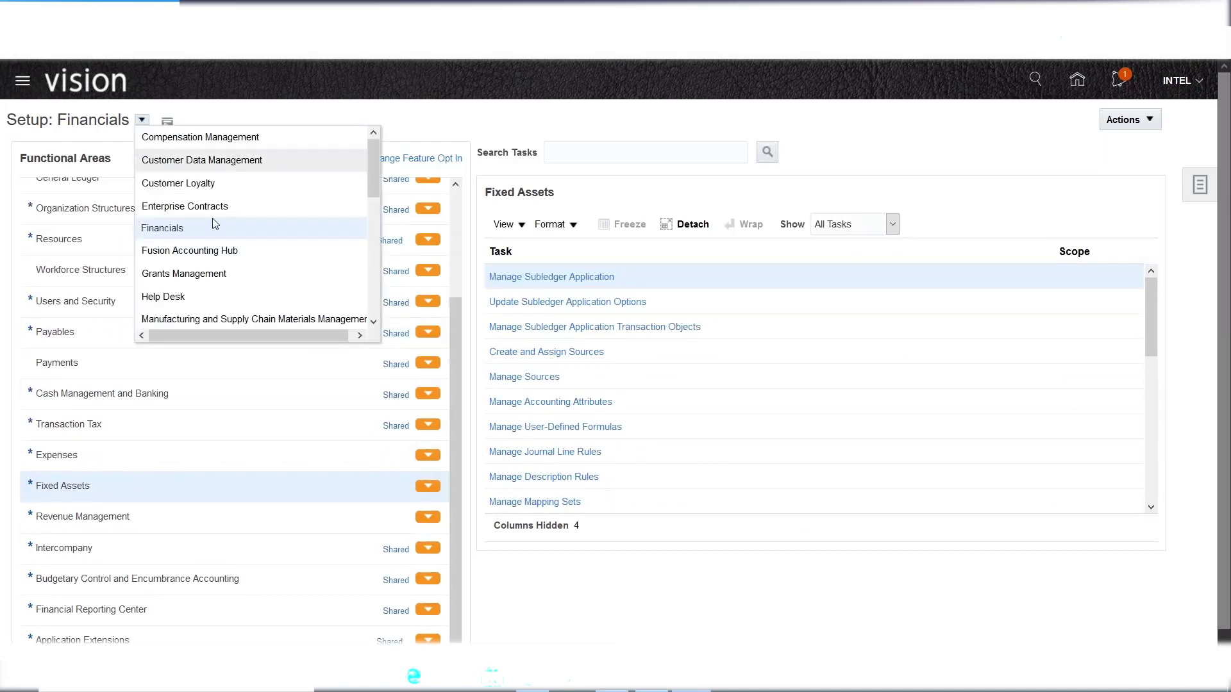
- Switch setup to the Procurement offering and show all Self Service Procurement tasks
{"action": "left_click_drag", "start_coordinate": [375, 182], "coordinate": [370, 224]}
{"action": "left_click", "coordinate": [204, 283]}
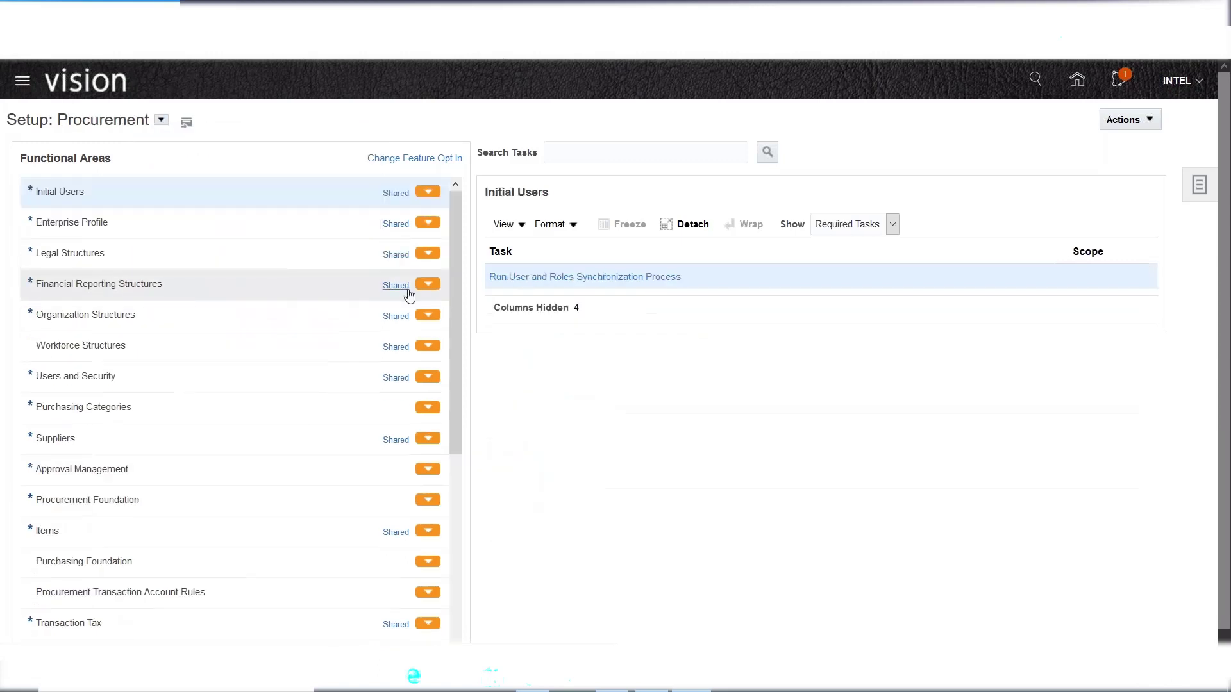
{"action": "left_click_drag", "start_coordinate": [451, 251], "coordinate": [448, 364]}
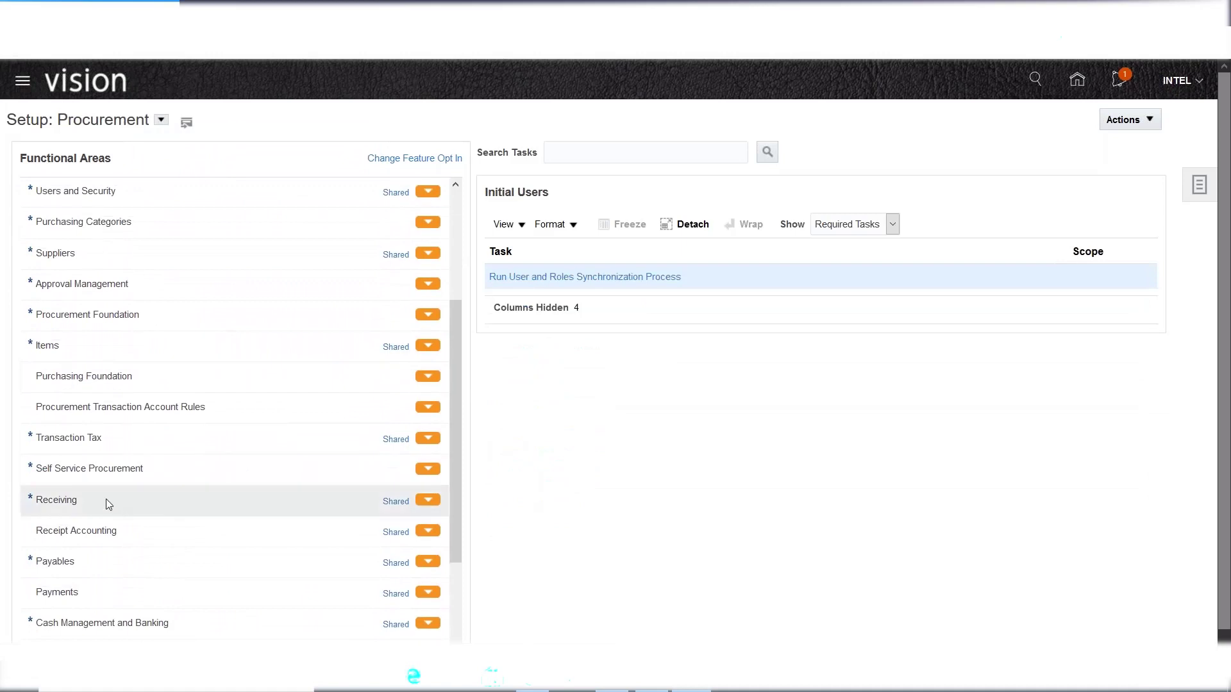
{"action": "left_click", "coordinate": [89, 469]}
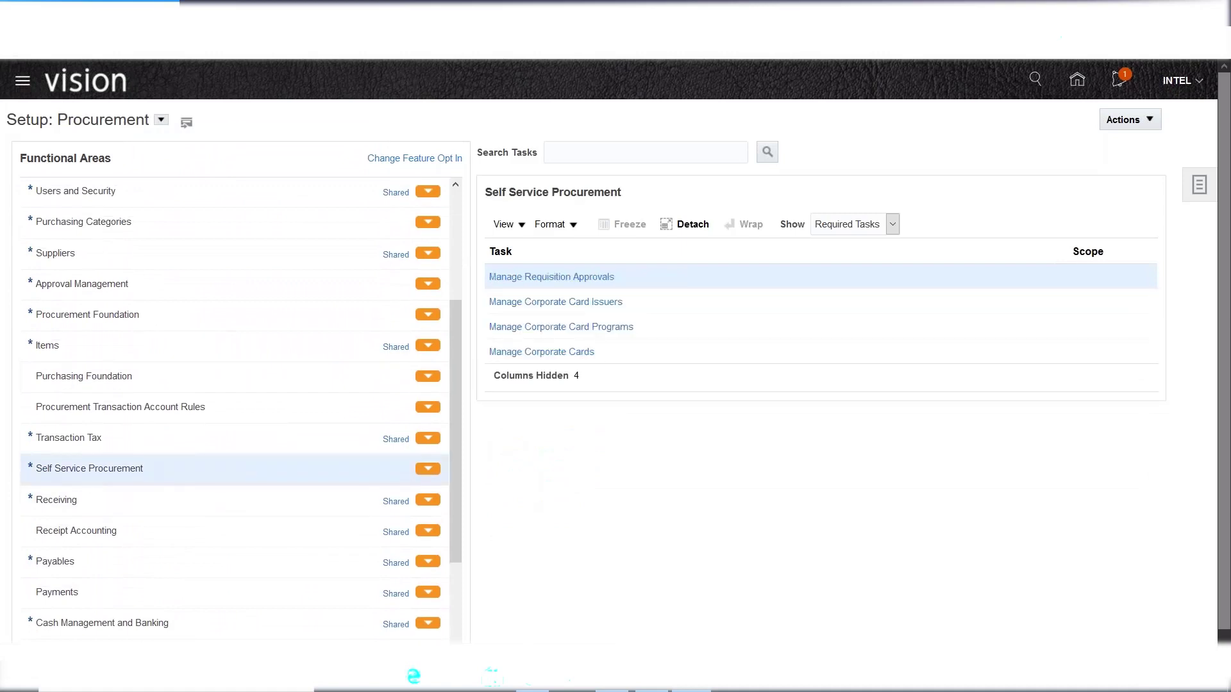
{"action": "left_click", "coordinate": [893, 224]}
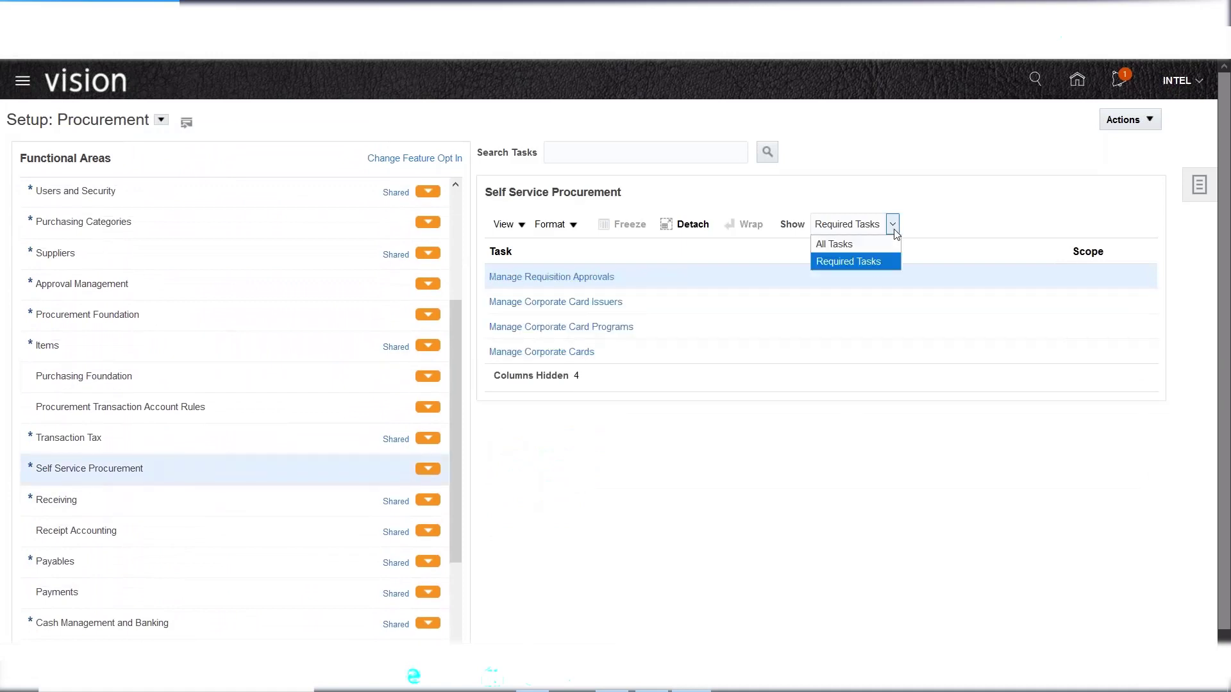
{"action": "left_click", "coordinate": [864, 244]}
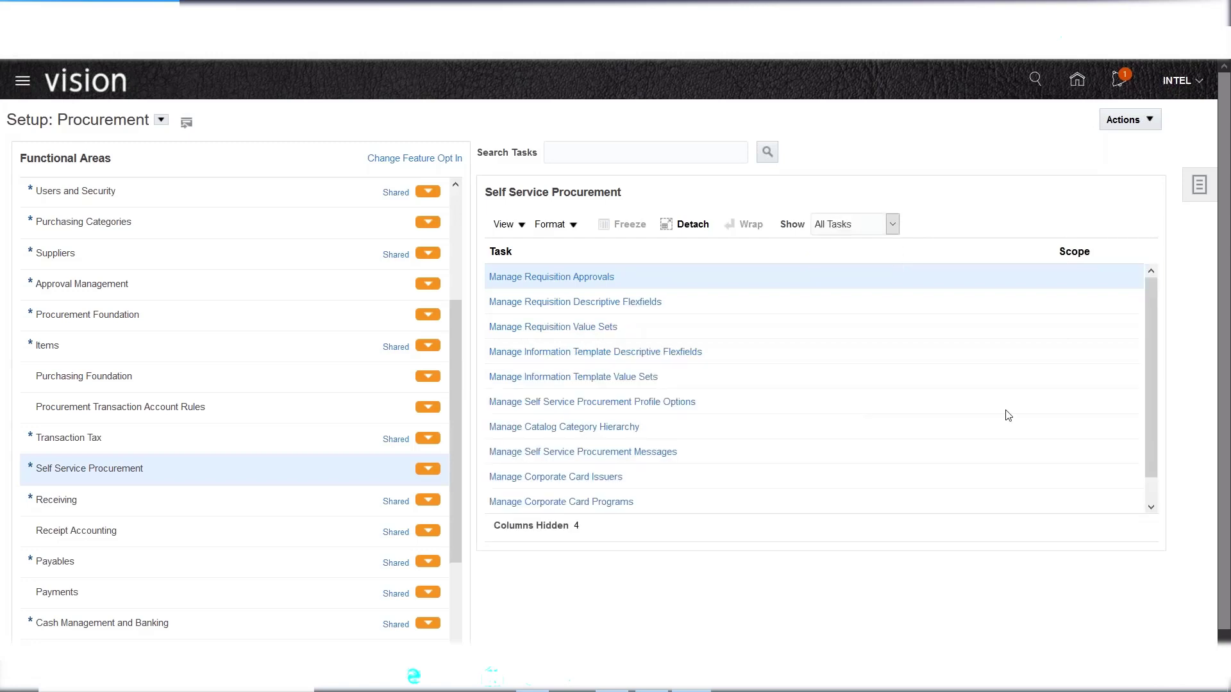
- Show all nine Procurement Contracts setup tasks
{"action": "scroll", "coordinate": [1149, 317], "scroll_direction": "down", "scroll_amount": 1}
{"action": "scroll", "coordinate": [807, 336], "scroll_direction": "up", "scroll_amount": 1}
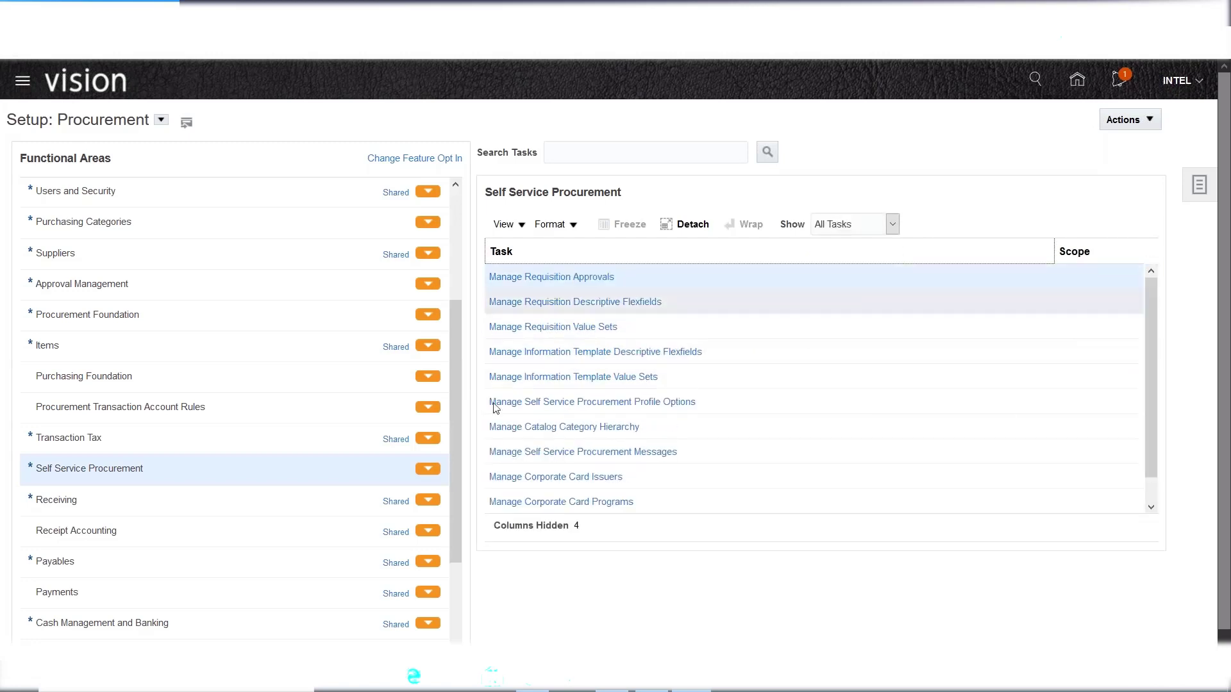
{"action": "scroll", "coordinate": [168, 463], "scroll_direction": "down", "scroll_amount": 2}
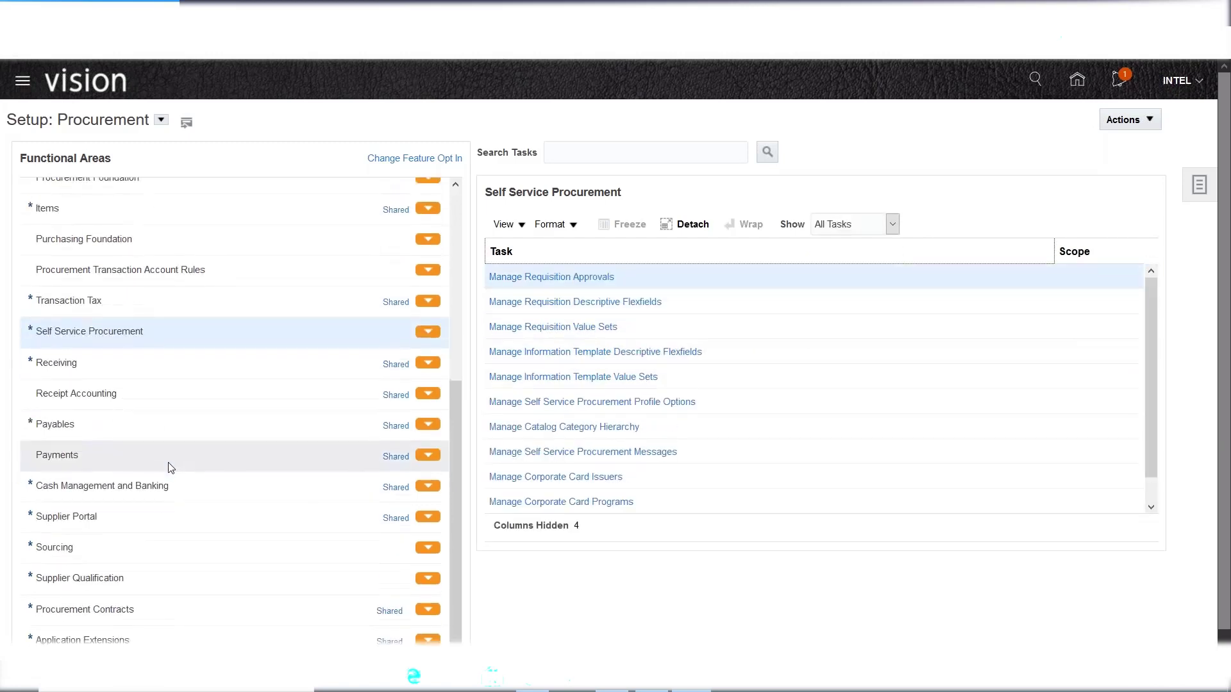
{"action": "left_click", "coordinate": [137, 607]}
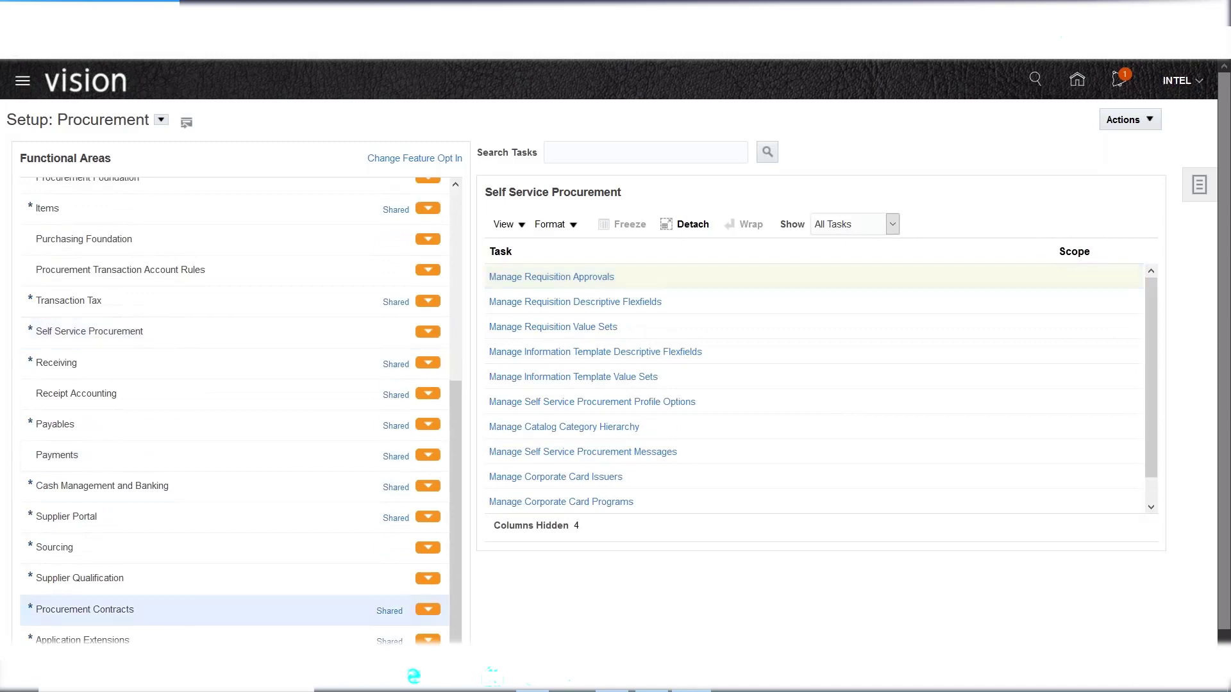
{"action": "left_click", "coordinate": [892, 224]}
{"action": "left_click", "coordinate": [869, 244]}
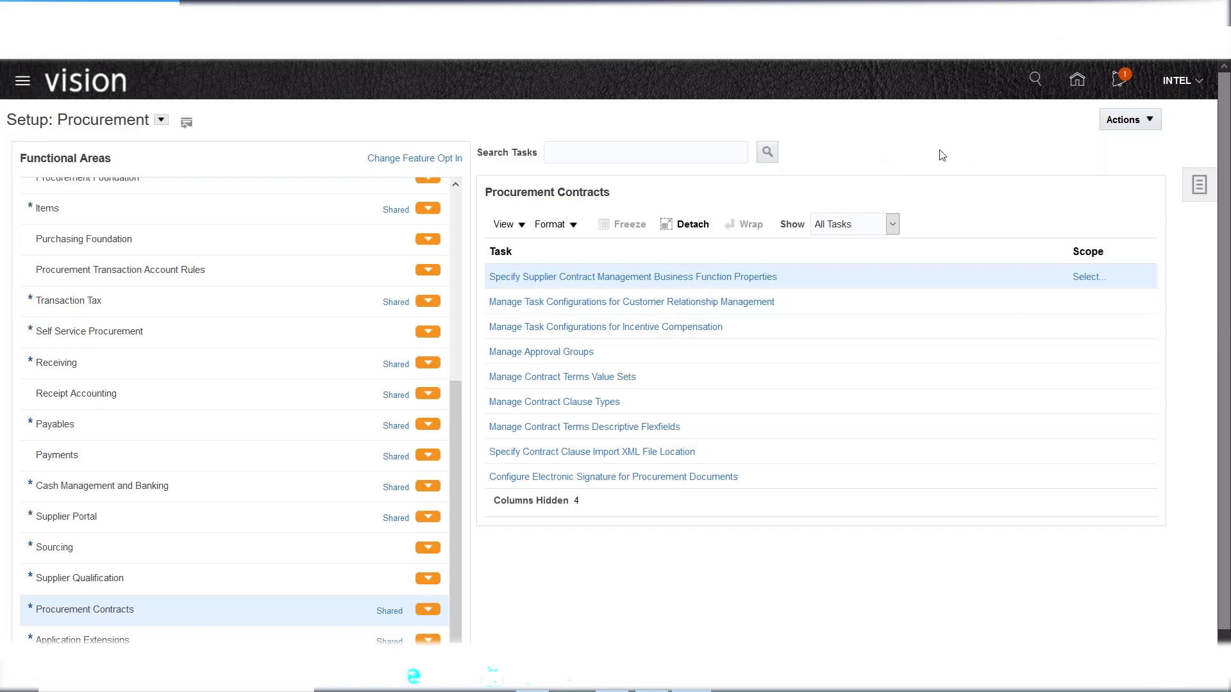
{"action": "left_click", "coordinate": [1181, 90]}
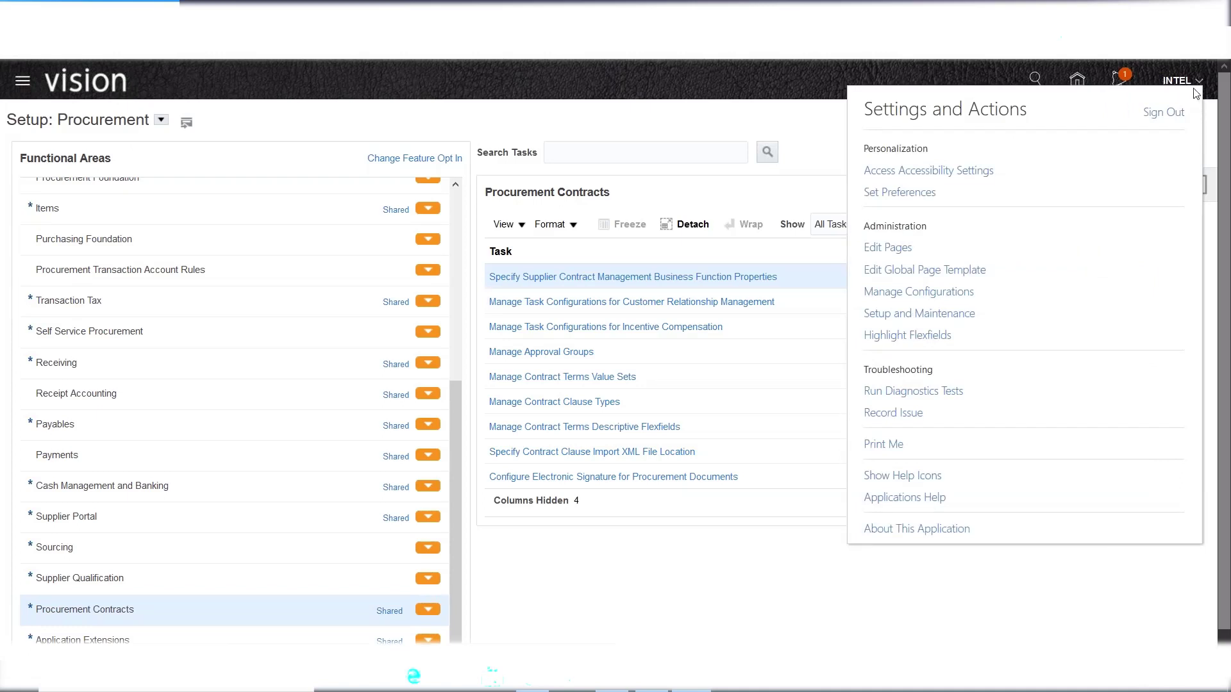
- Choose Setup and Maintenance, reopening the Compensation Management page with its Initial Users task
{"action": "left_click", "coordinate": [911, 315]}
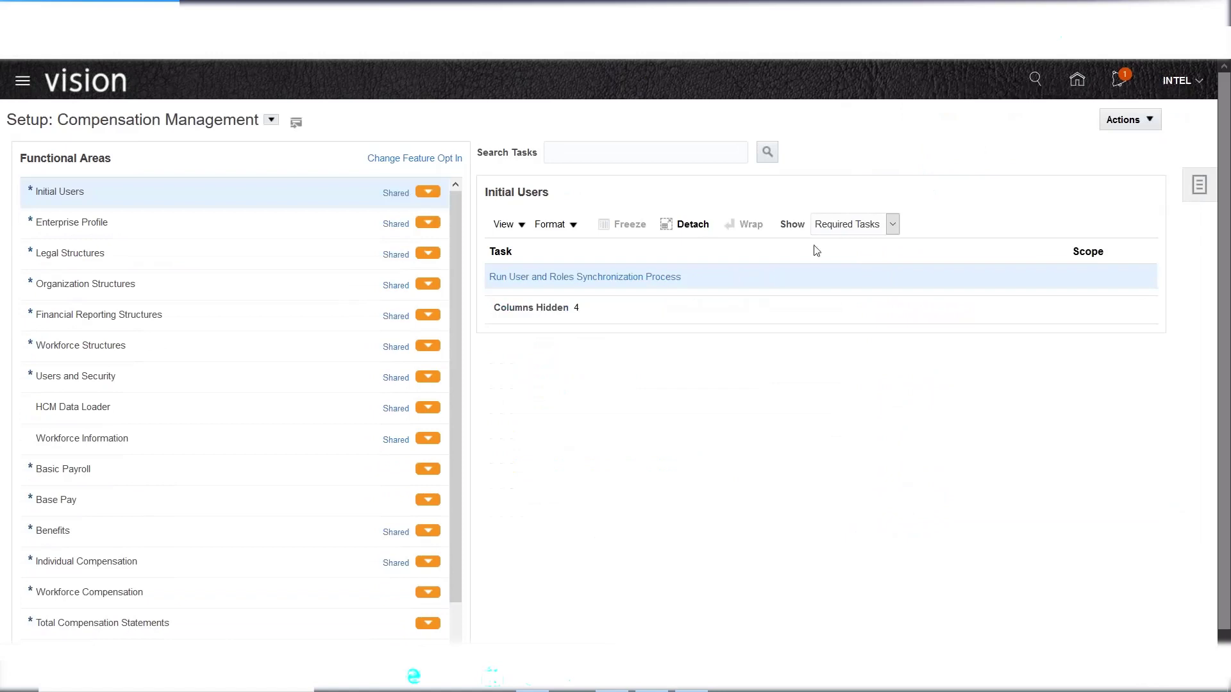
- Browse the offerings list without changing it, then bring the Excel notes to the front
{"action": "left_click", "coordinate": [271, 119]}
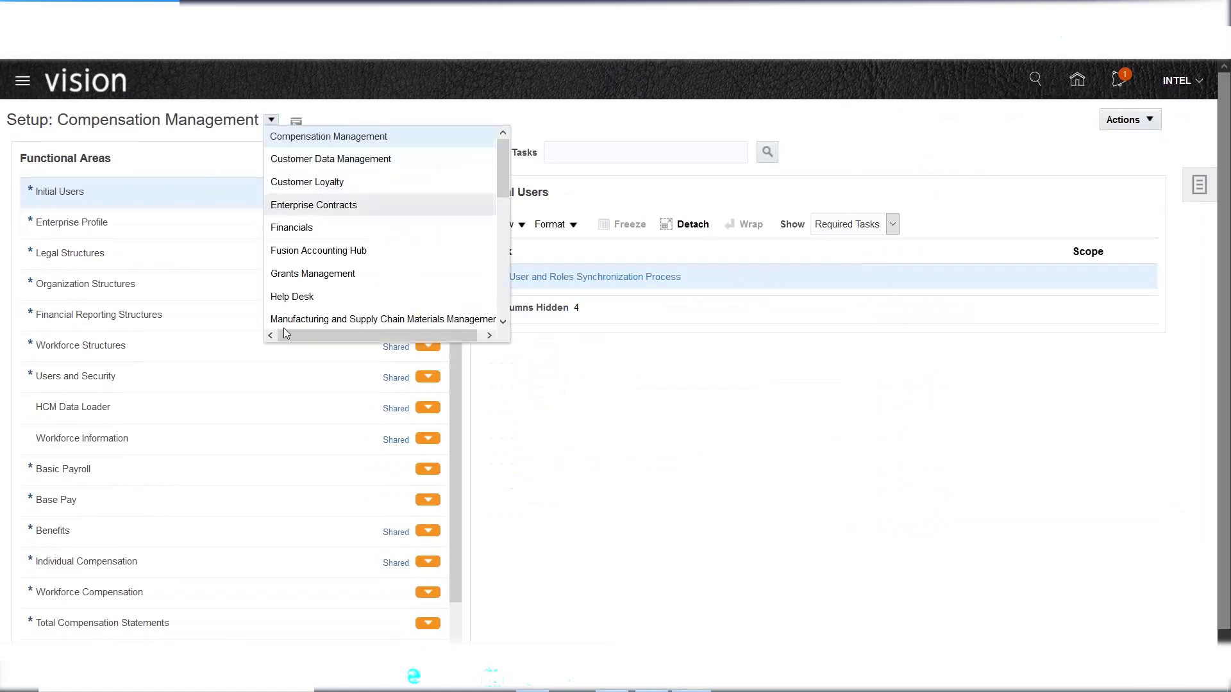
{"action": "left_click", "coordinate": [864, 152]}
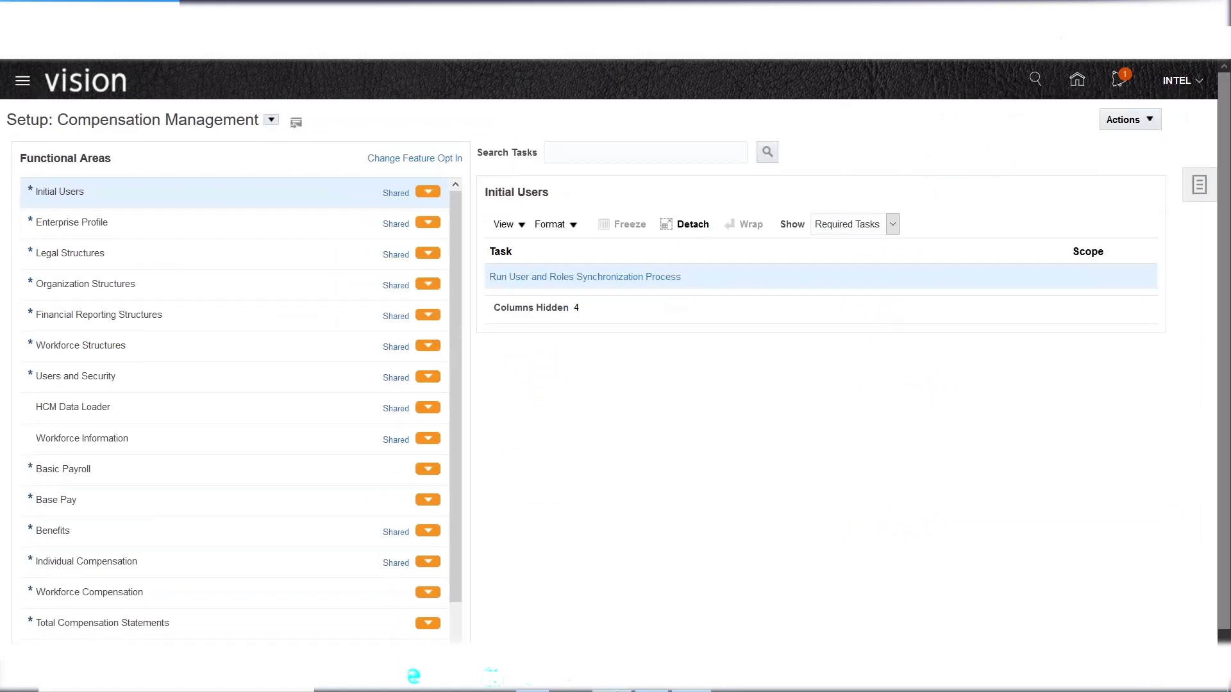
{"action": "left_click", "coordinate": [651, 679]}
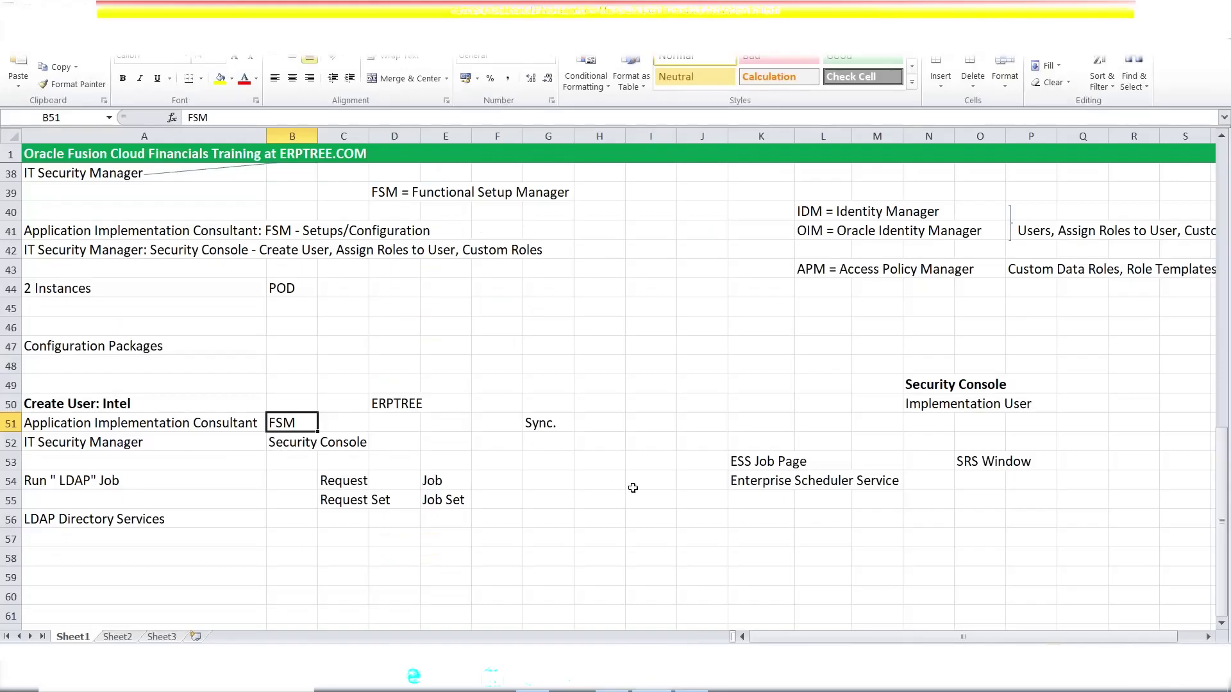
- Review the Create User: Intel, IT Security Manager and Security Console notes unchanged, then return to Oracle
{"action": "left_click", "coordinate": [692, 680]}
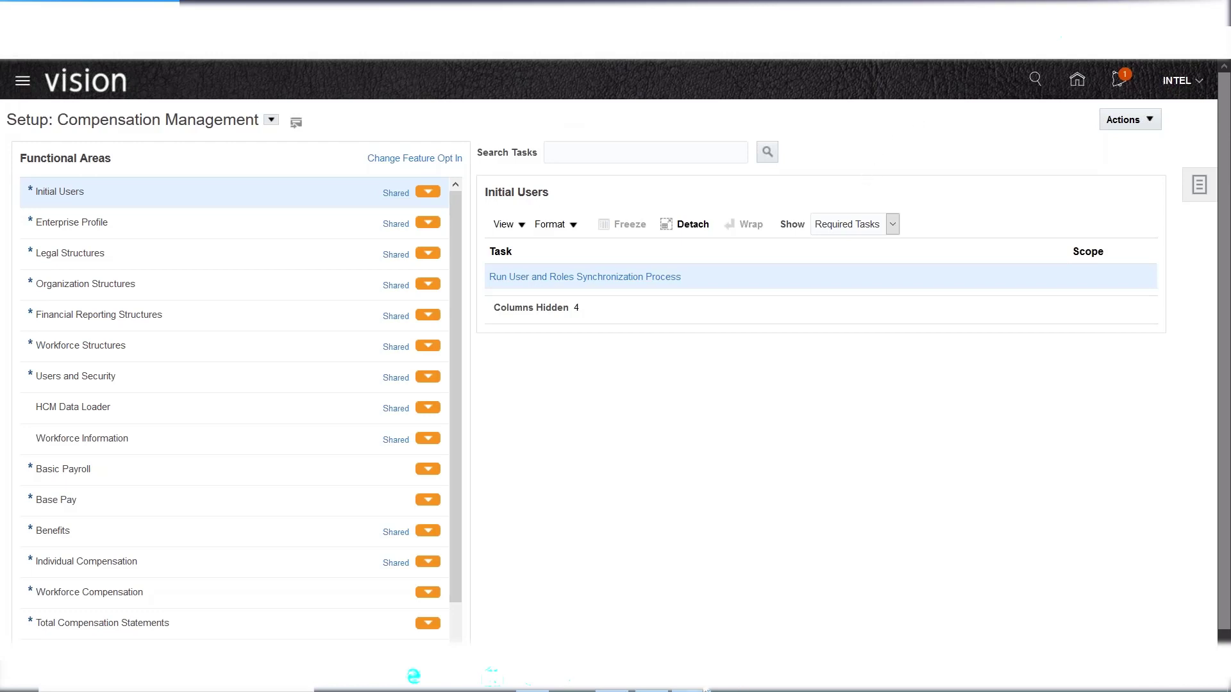
{"action": "key", "text": "alt+Tab"}
{"action": "left_click", "coordinate": [105, 424]}
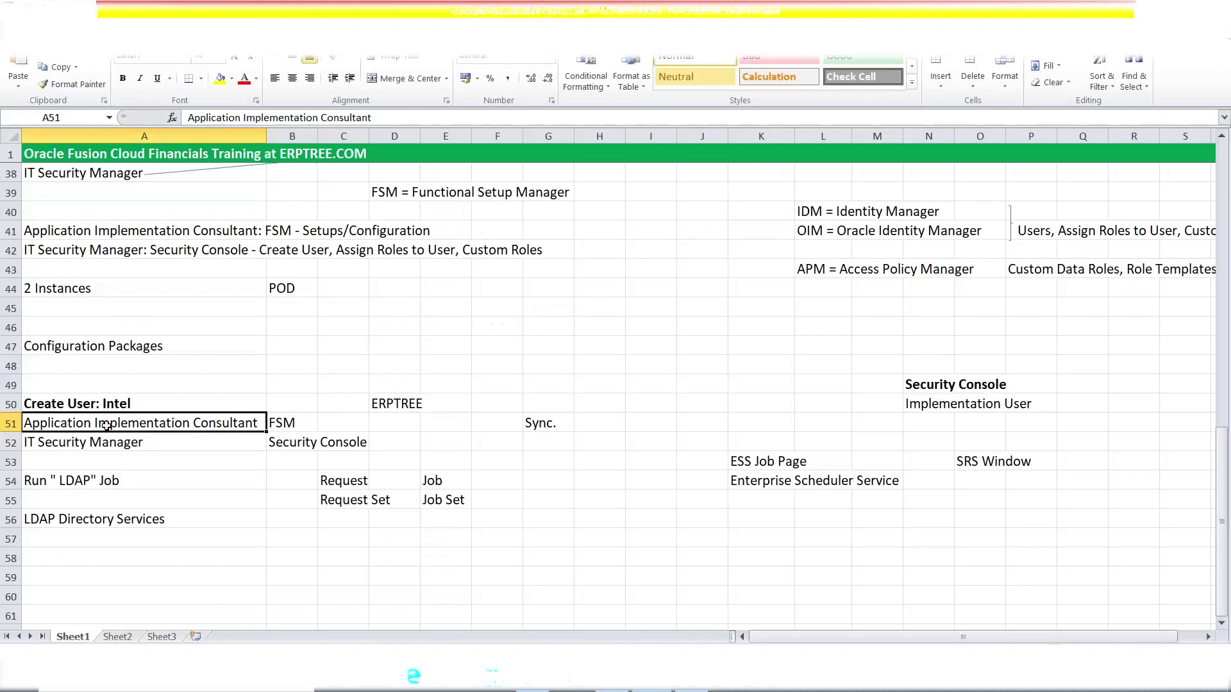
{"action": "double_click", "coordinate": [122, 403]}
{"action": "double_click", "coordinate": [122, 403]}
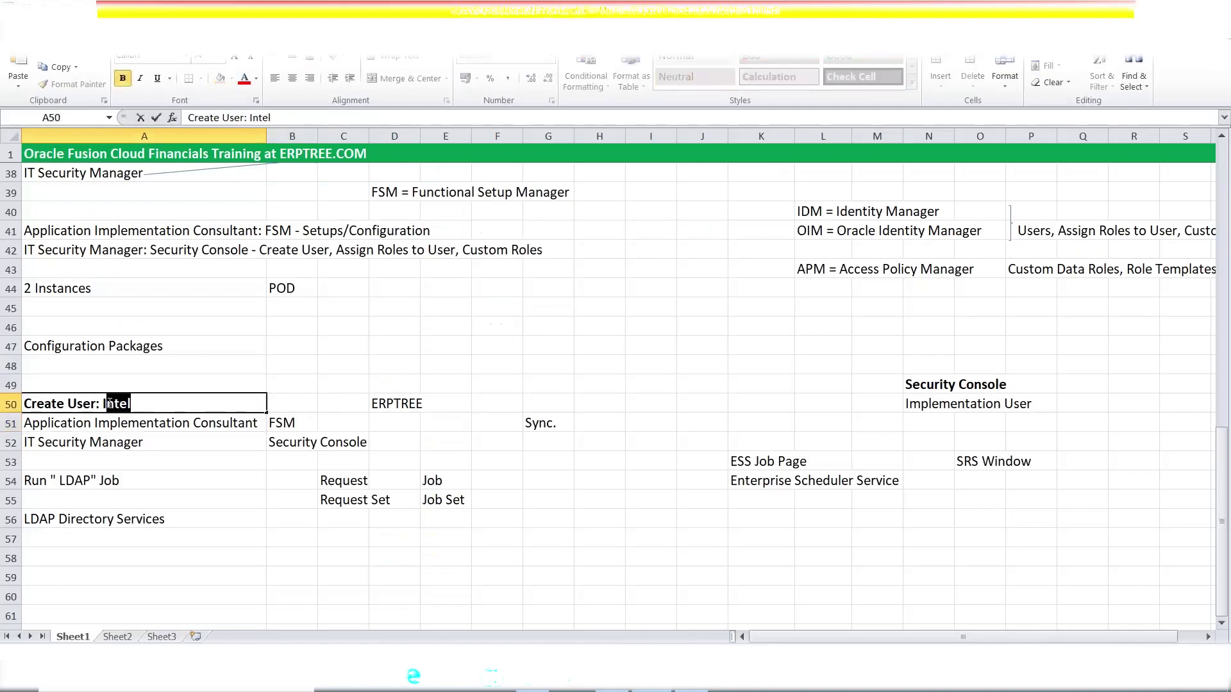
{"action": "left_click", "coordinate": [285, 424]}
{"action": "left_click", "coordinate": [85, 448]}
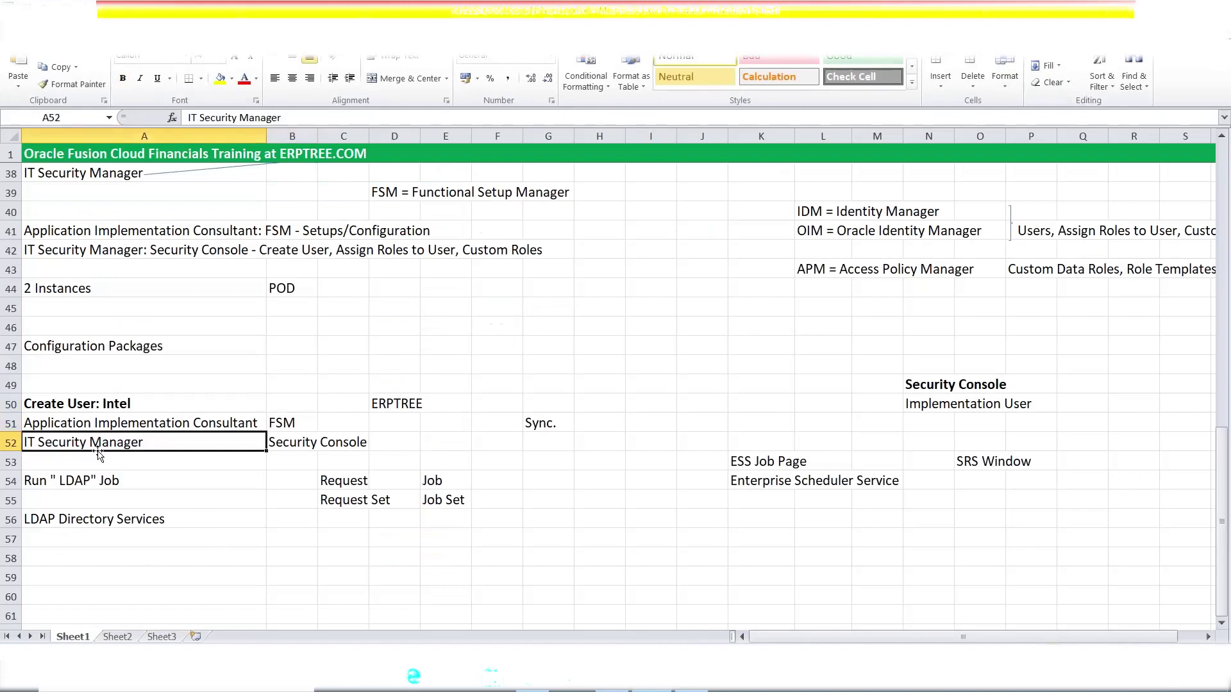
{"action": "left_click", "coordinate": [286, 444]}
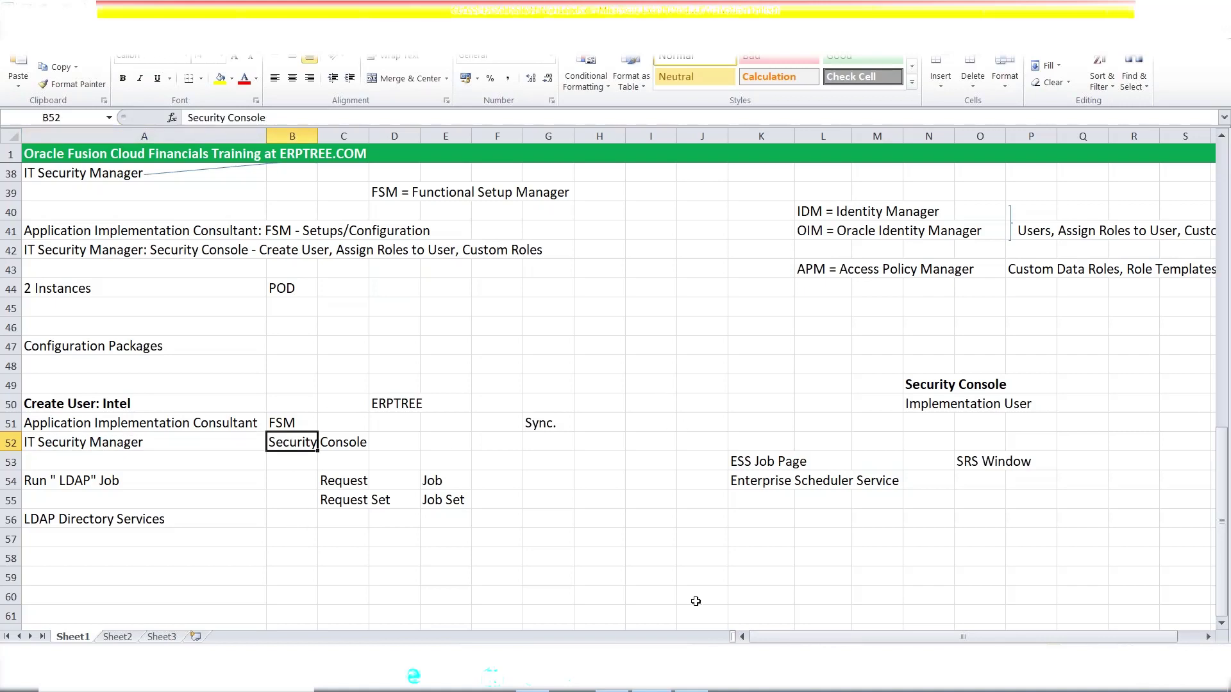
{"action": "left_click", "coordinate": [694, 689]}
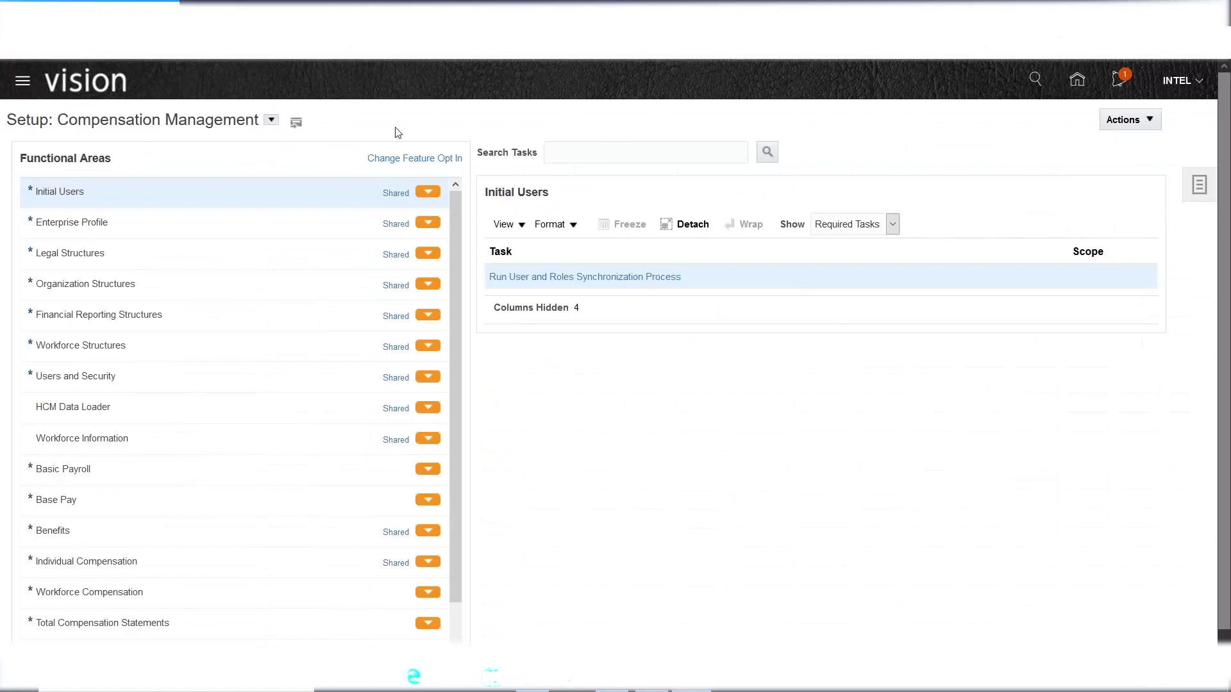
- Open the Security Console from the Navigator's Tools group, landing on its Roles page
{"action": "left_click", "coordinate": [22, 83]}
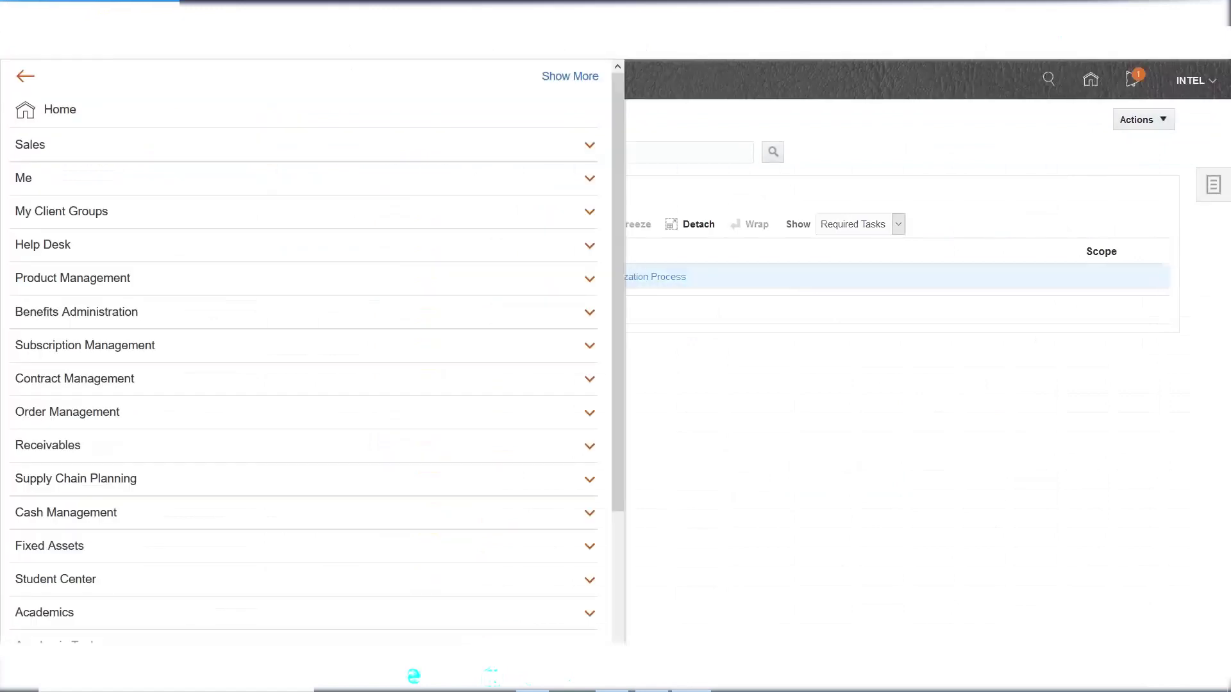
{"action": "left_click_drag", "start_coordinate": [619, 172], "coordinate": [599, 357]}
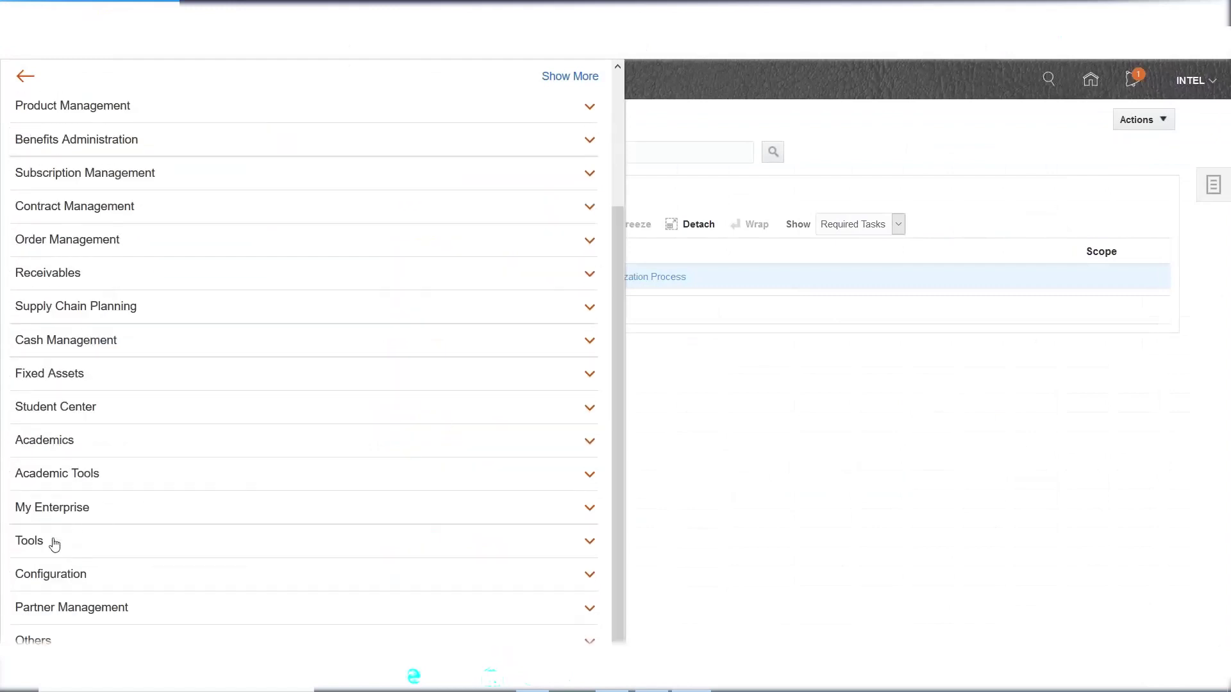
{"action": "left_click", "coordinate": [52, 541]}
{"action": "left_click_drag", "start_coordinate": [618, 403], "coordinate": [617, 499]}
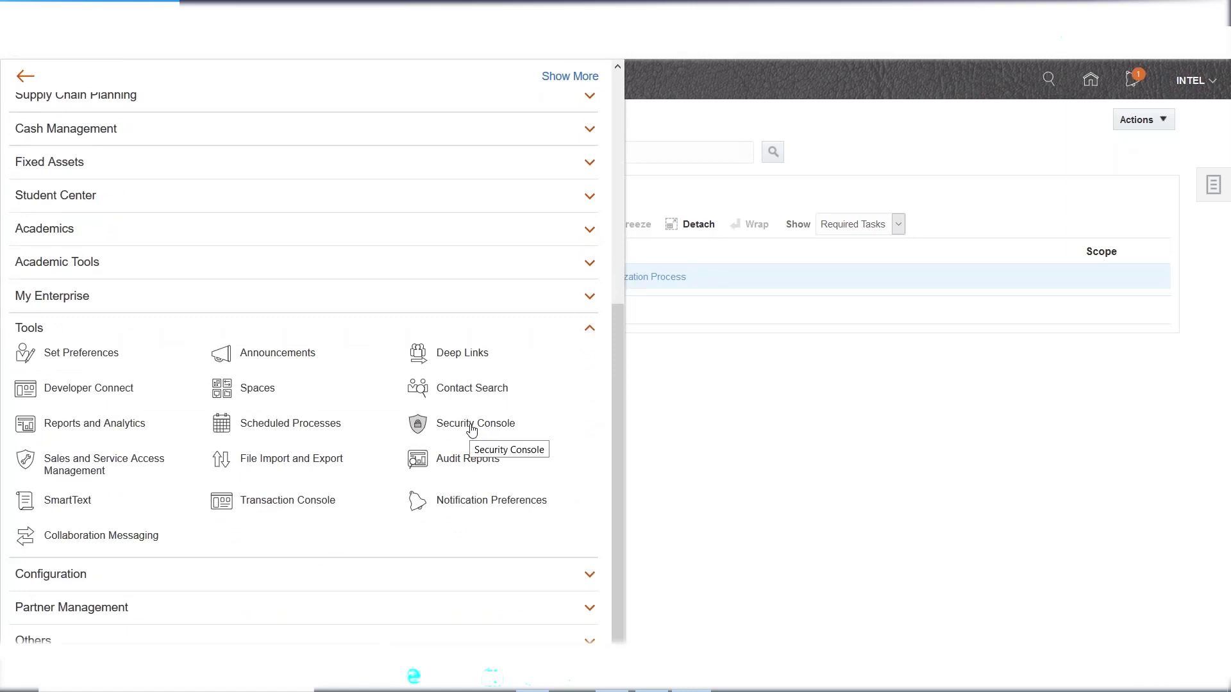
{"action": "left_click", "coordinate": [466, 428]}
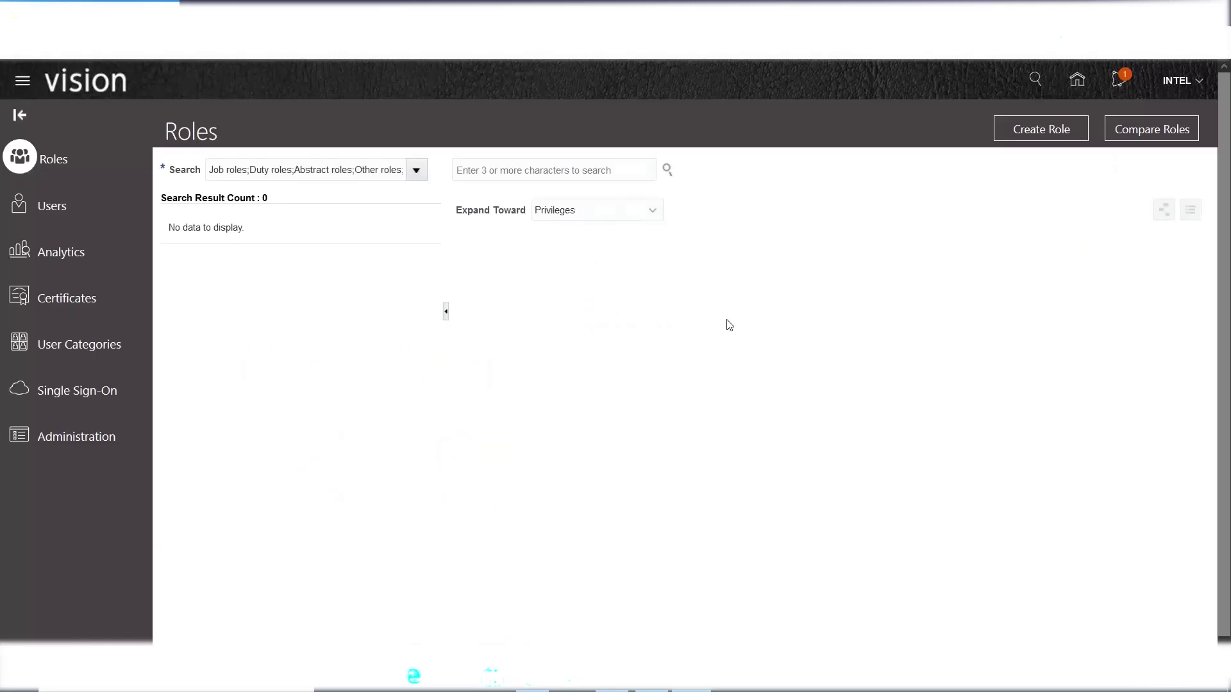
- View the Fusion user accounts and the Add User Account form, cancel it, and return to Excel
{"action": "left_click", "coordinate": [52, 205]}
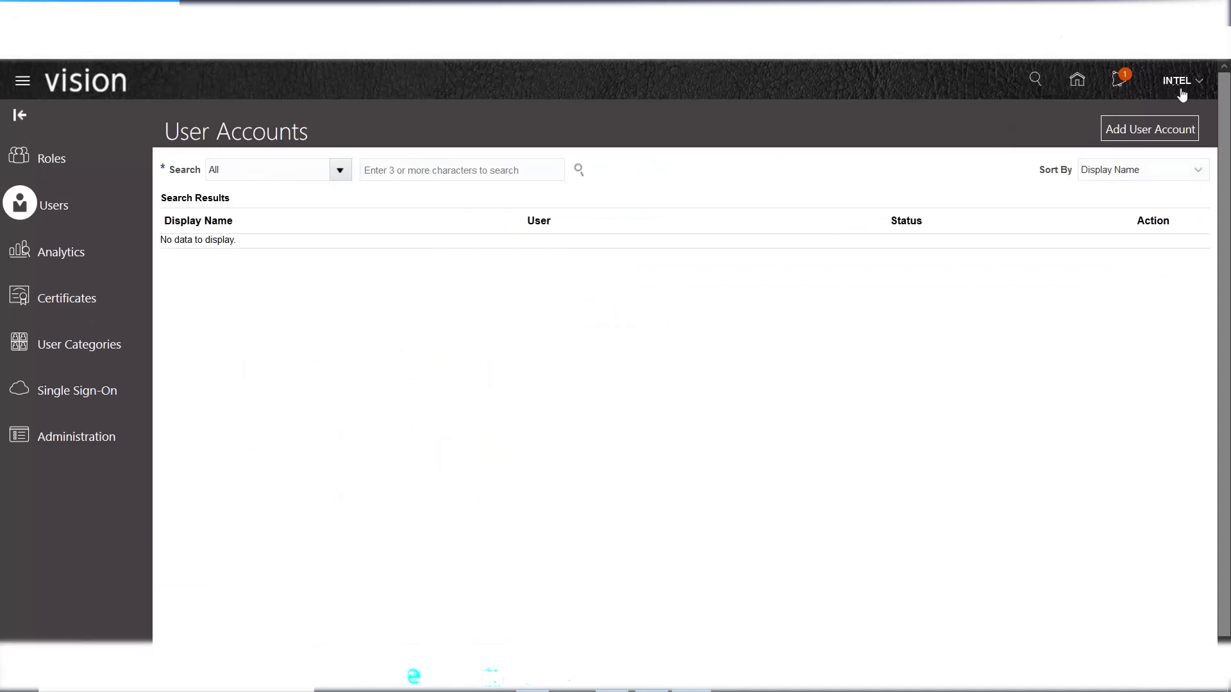
{"action": "left_click", "coordinate": [1138, 131]}
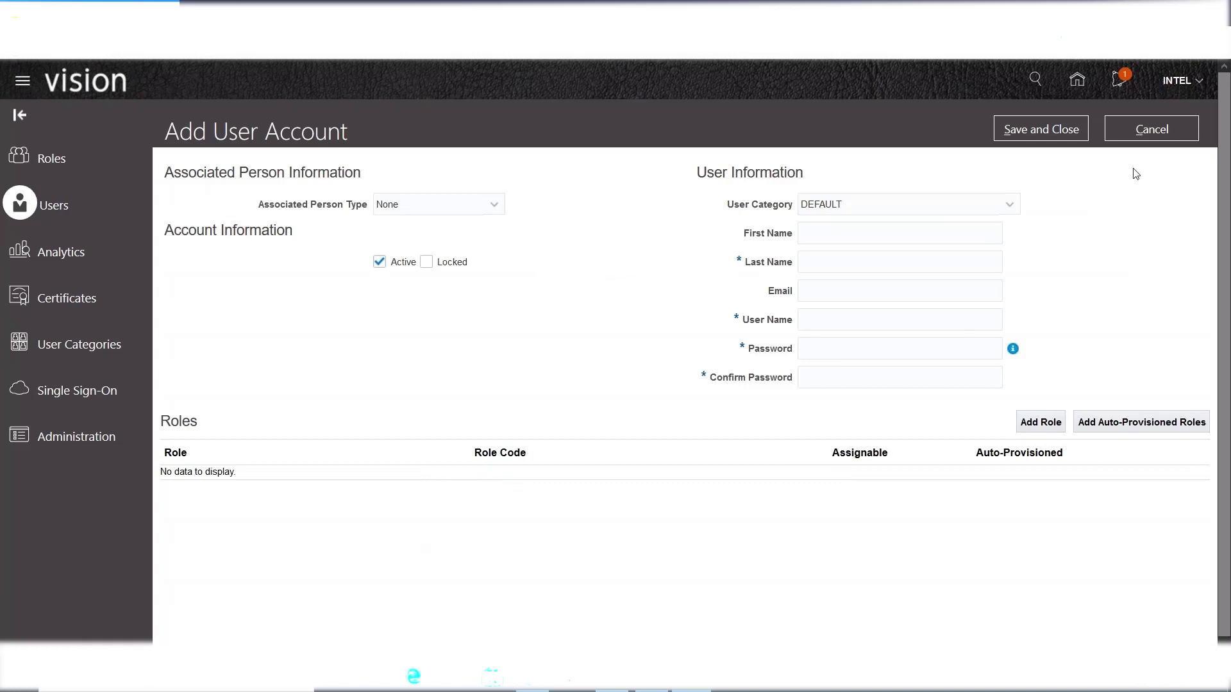
{"action": "left_click", "coordinate": [1152, 129]}
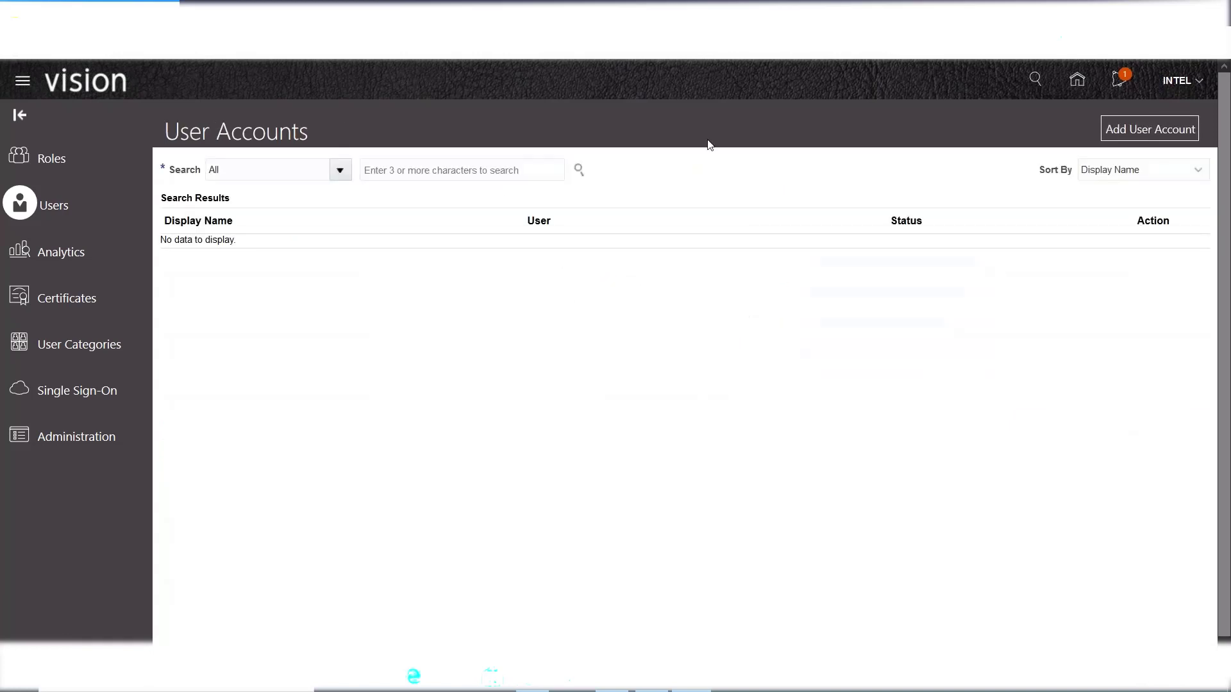
{"action": "left_click", "coordinate": [661, 687]}
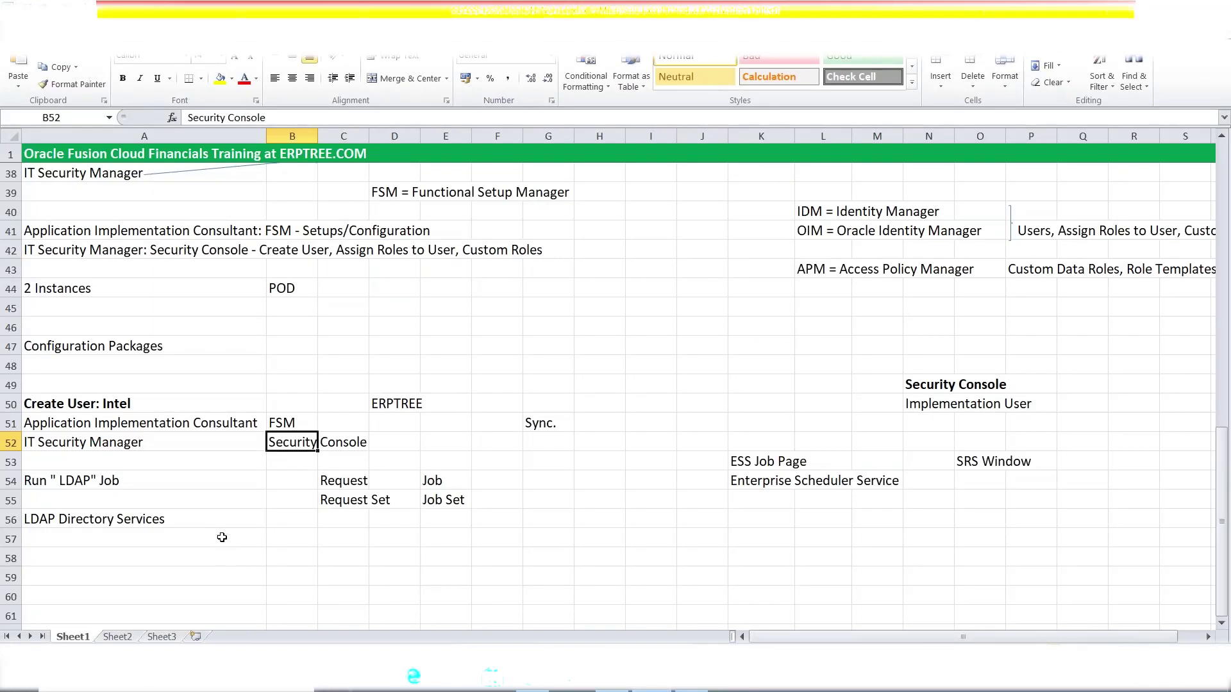
{"action": "scroll", "coordinate": [214, 506], "scroll_direction": "down", "scroll_amount": 1}
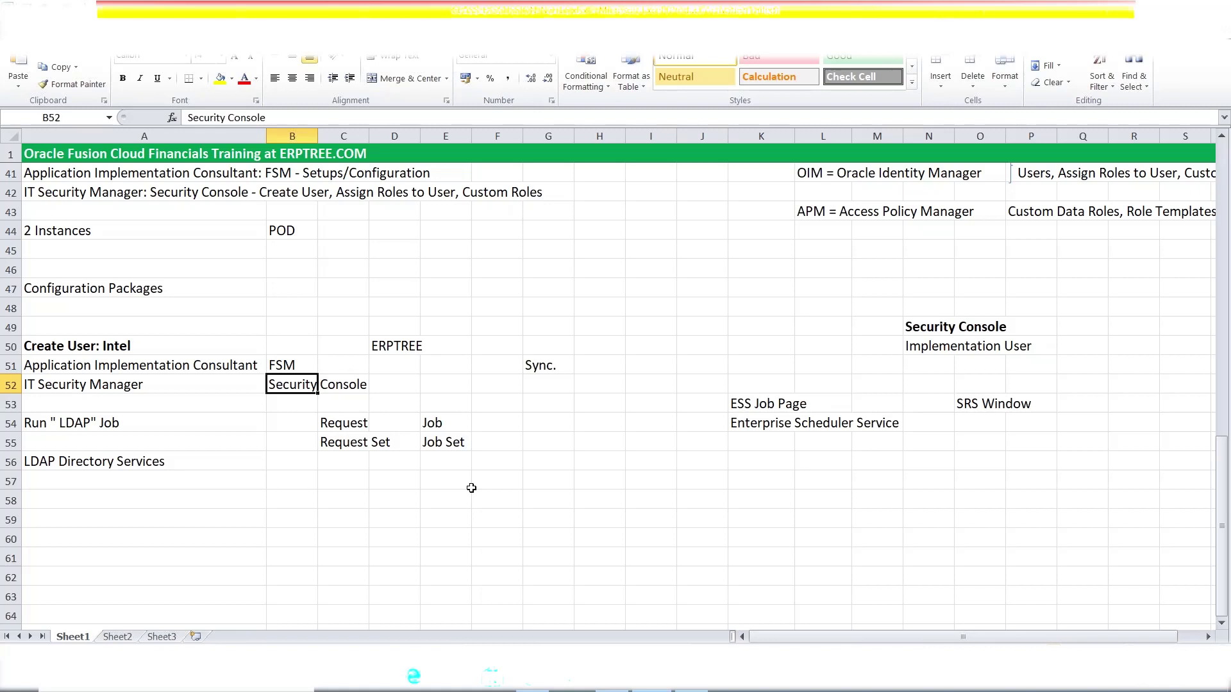
{"action": "left_click", "coordinate": [470, 488]}
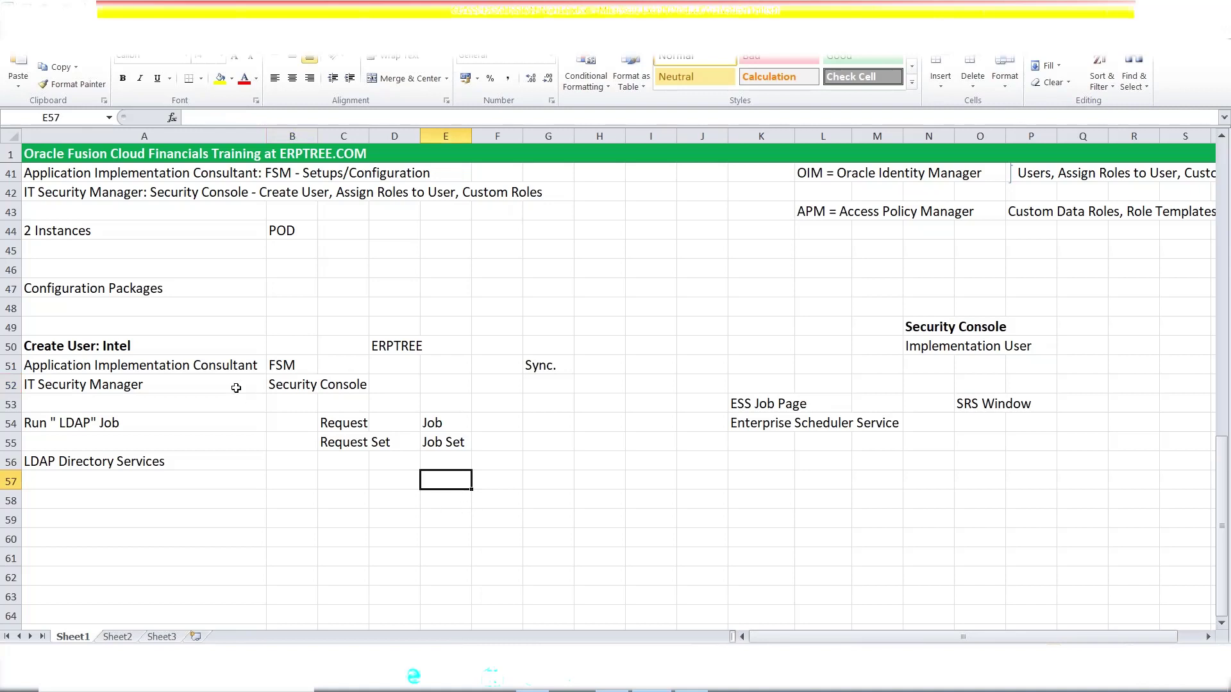
{"action": "left_click", "coordinate": [206, 370]}
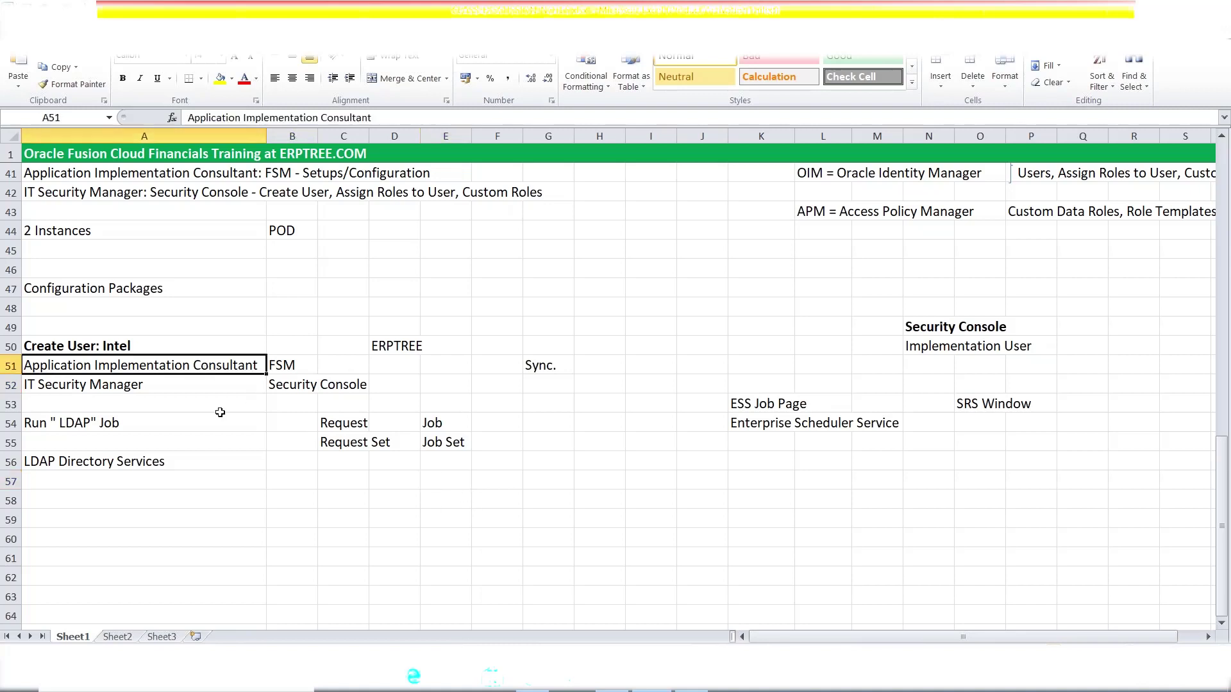
{"action": "left_click", "coordinate": [152, 383]}
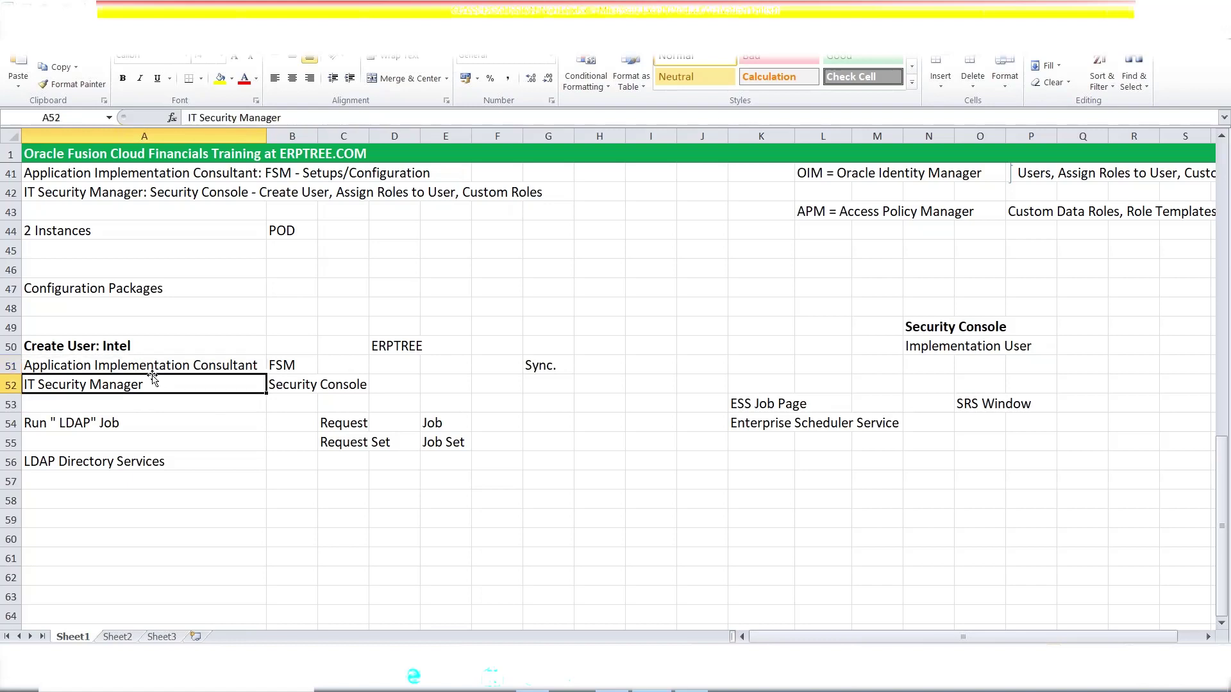
{"action": "left_click", "coordinate": [152, 368]}
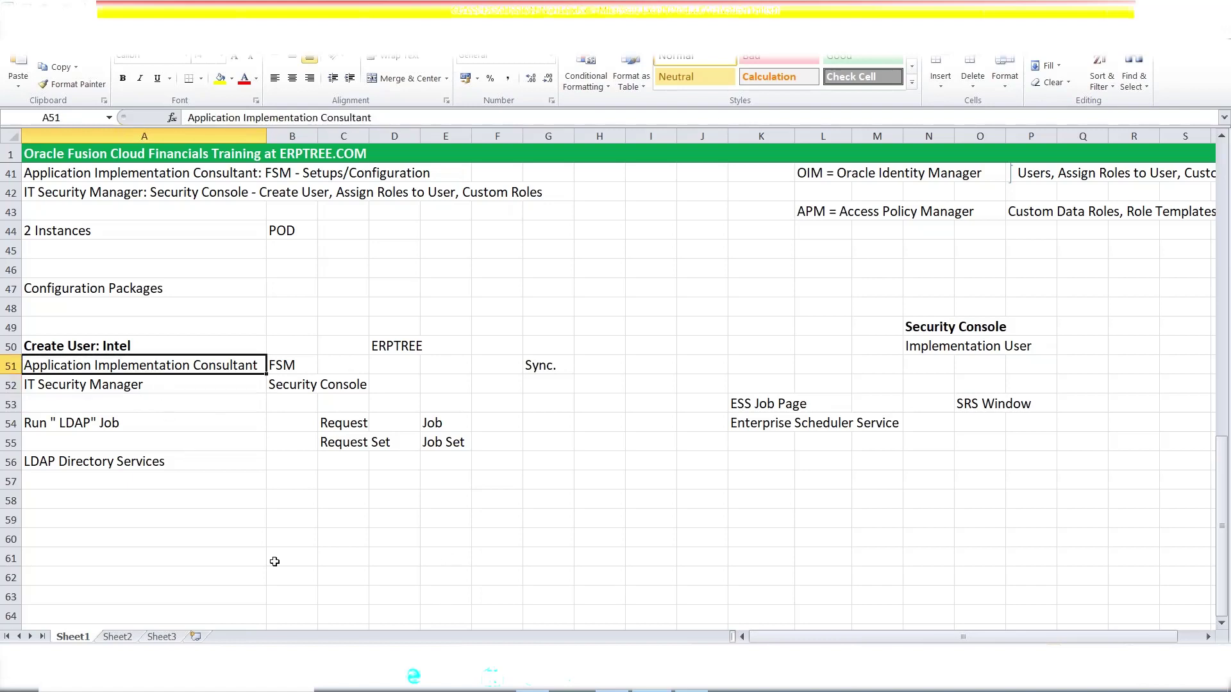
- Enter the note 'Employee' in cell A59
{"action": "left_click", "coordinate": [92, 518]}
{"action": "type", "text": "e"}
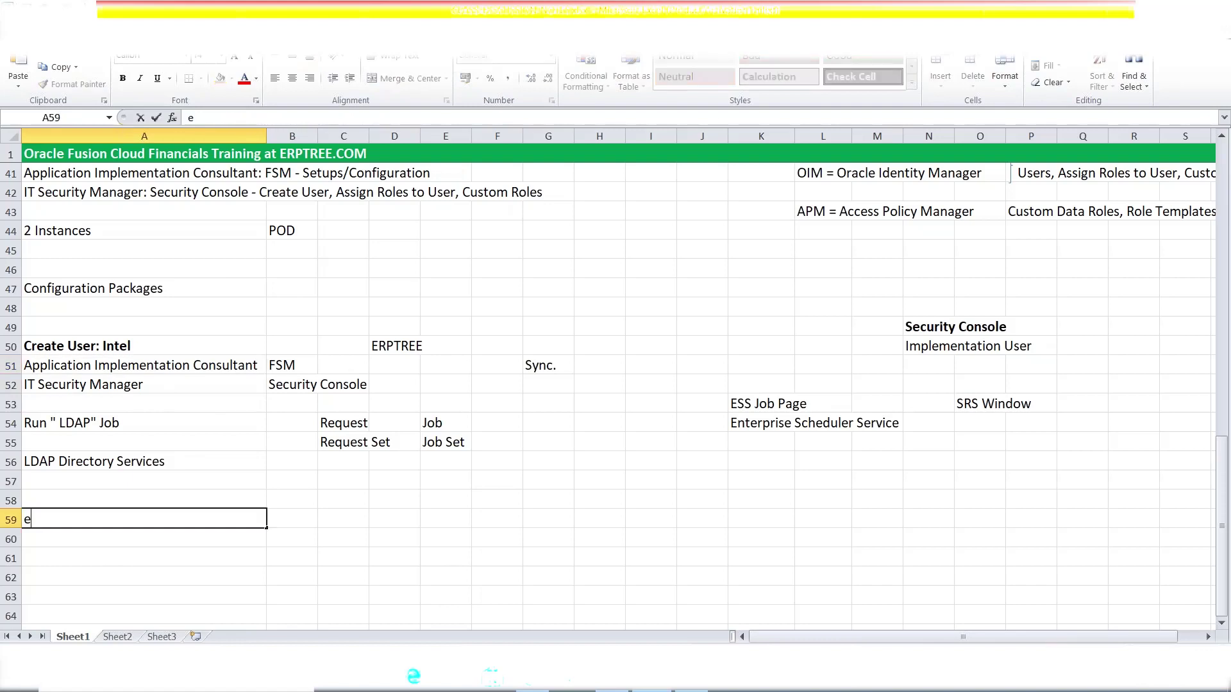
{"action": "key", "text": "BackSpace"}
{"action": "type", "text": "Employee"}
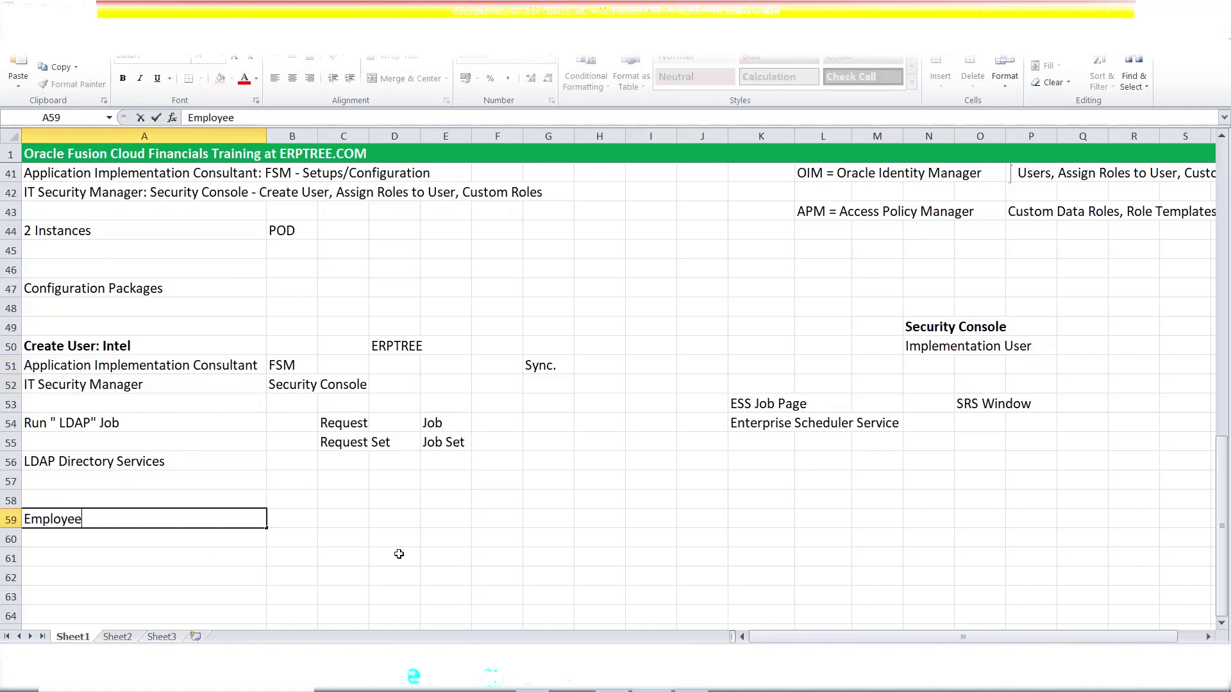
{"action": "left_click", "coordinate": [292, 519]}
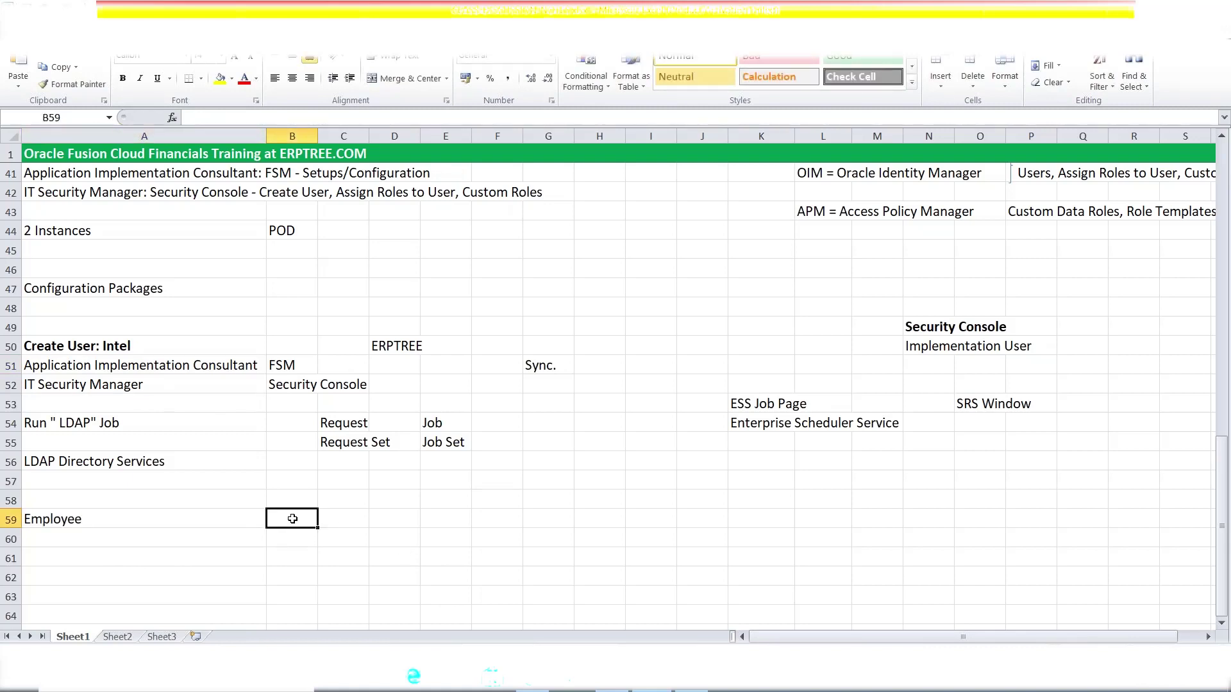
- Delete the Employee entry from A59, leaving A58 empty and selected
{"action": "left_click", "coordinate": [746, 410]}
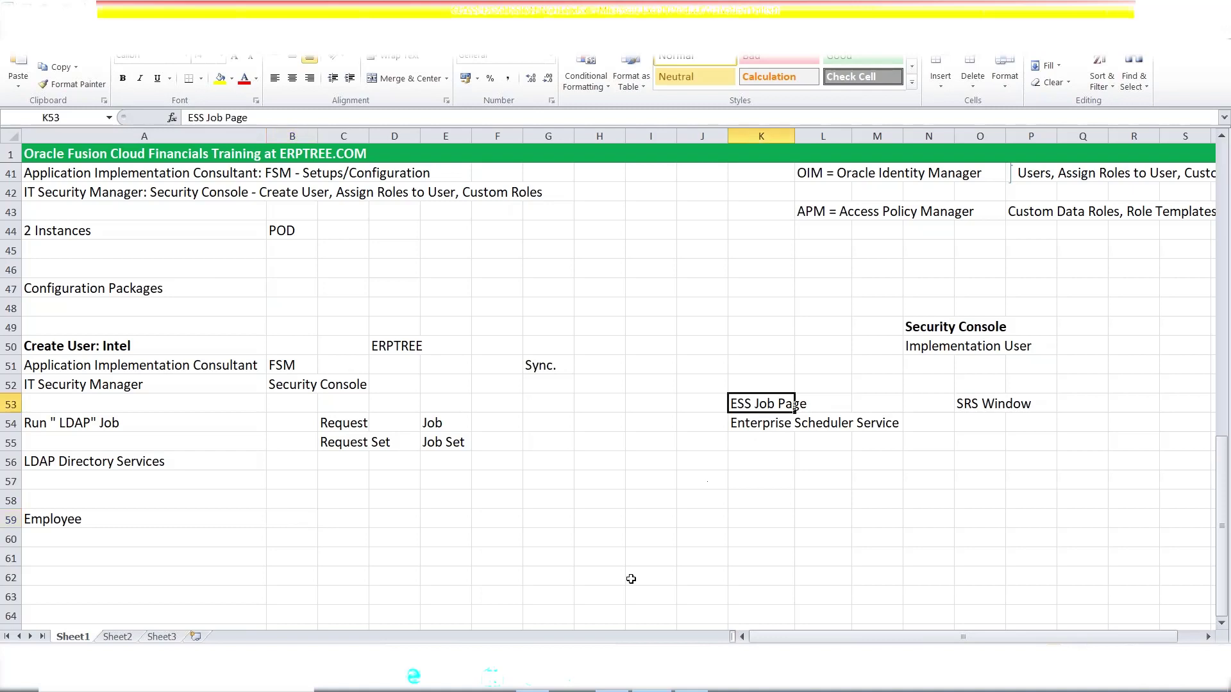
{"action": "left_click", "coordinate": [89, 517]}
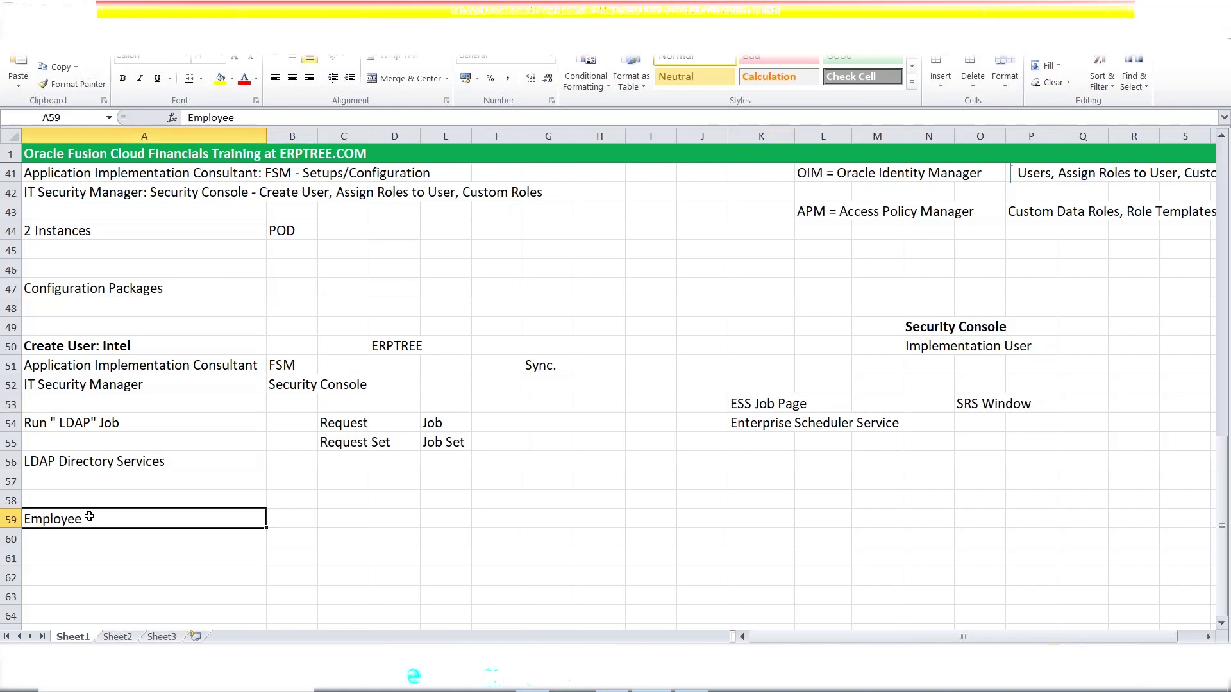
{"action": "key", "text": "Delete"}
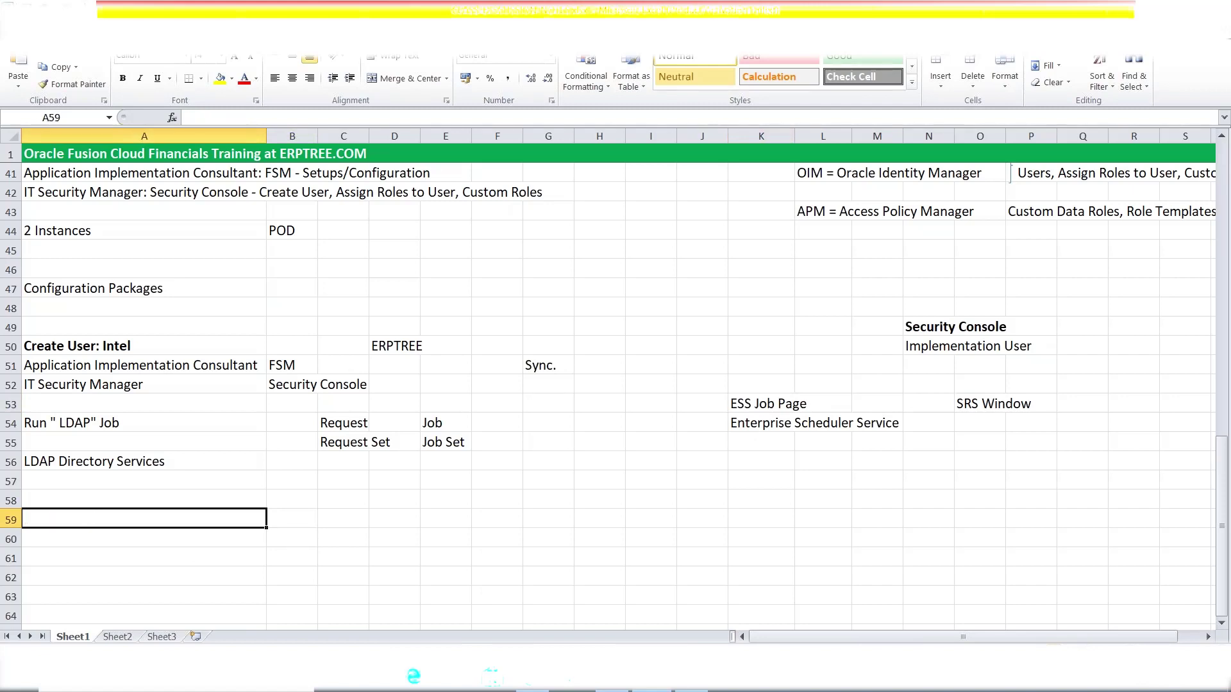
{"action": "left_click", "coordinate": [296, 359]}
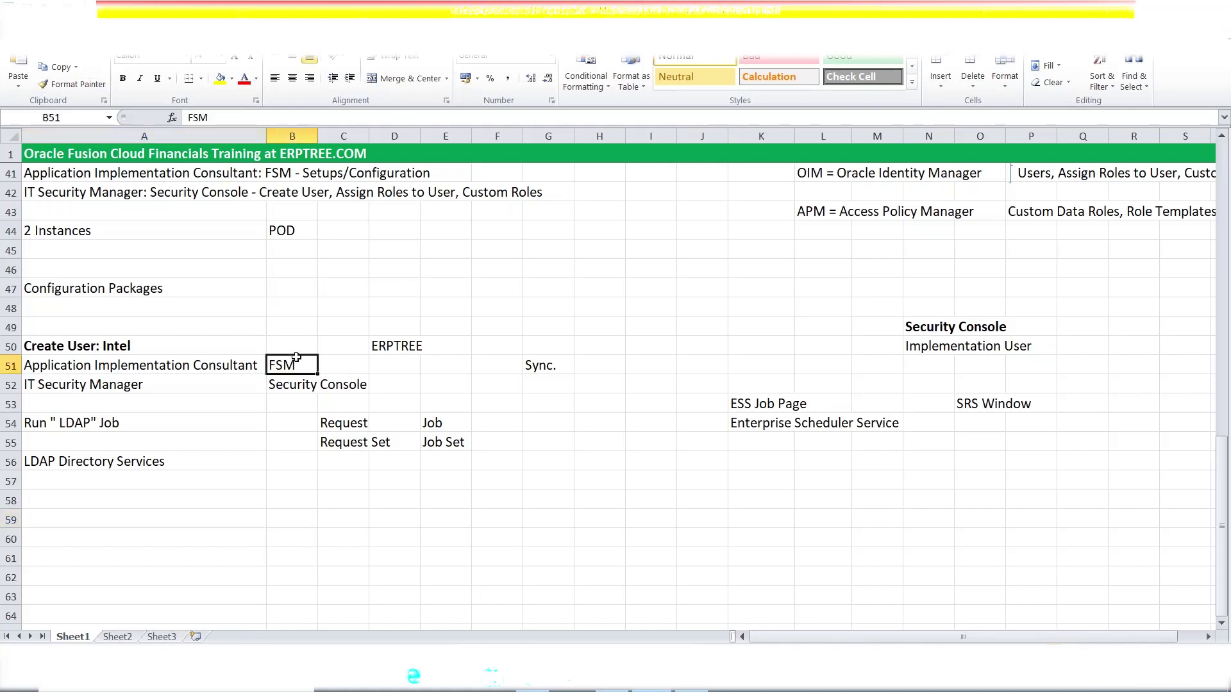
{"action": "left_click", "coordinate": [76, 505]}
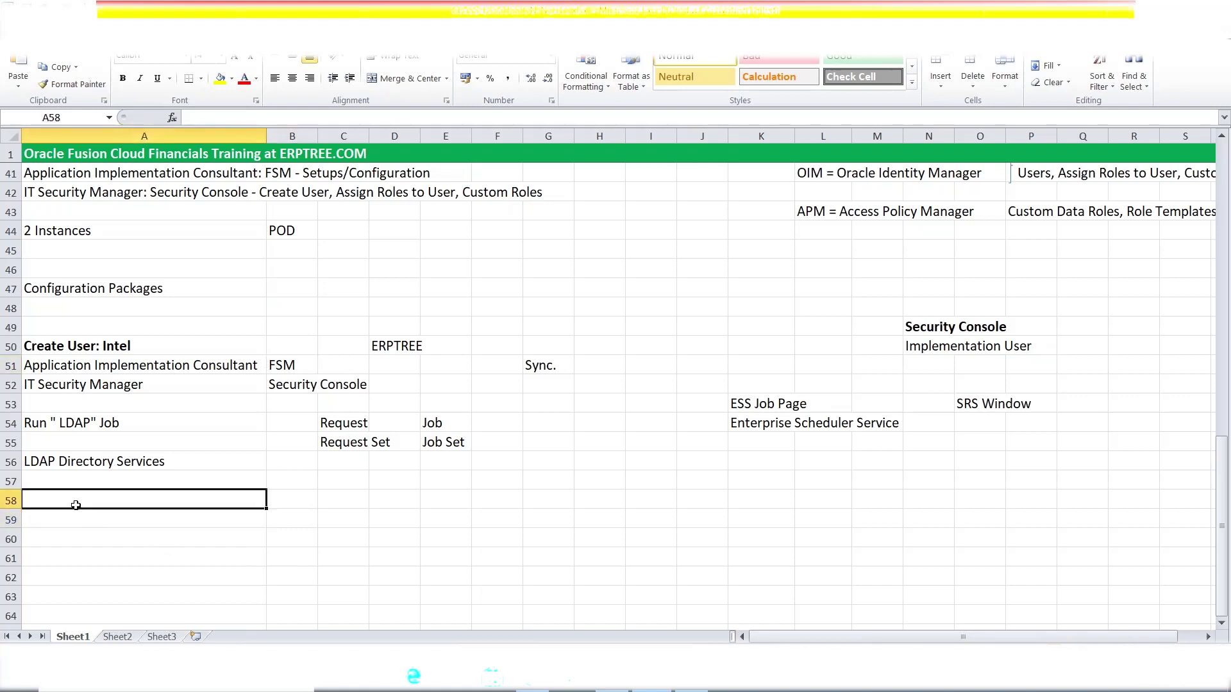
- Copy the FSM = Functional Setup Manager note from D39 into cell A58
{"action": "type", "text": "F"}
{"action": "key", "text": "BackSpace"}
{"action": "scroll", "coordinate": [585, 330], "scroll_direction": "up", "scroll_amount": 3}
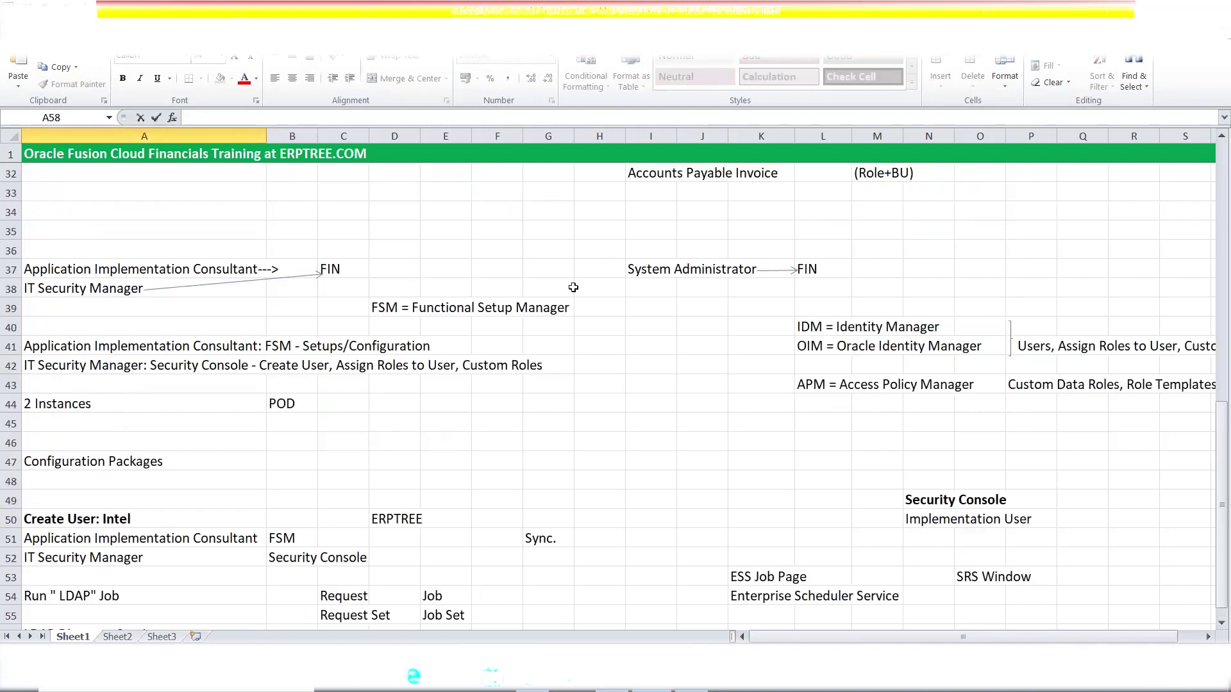
{"action": "left_click", "coordinate": [408, 306]}
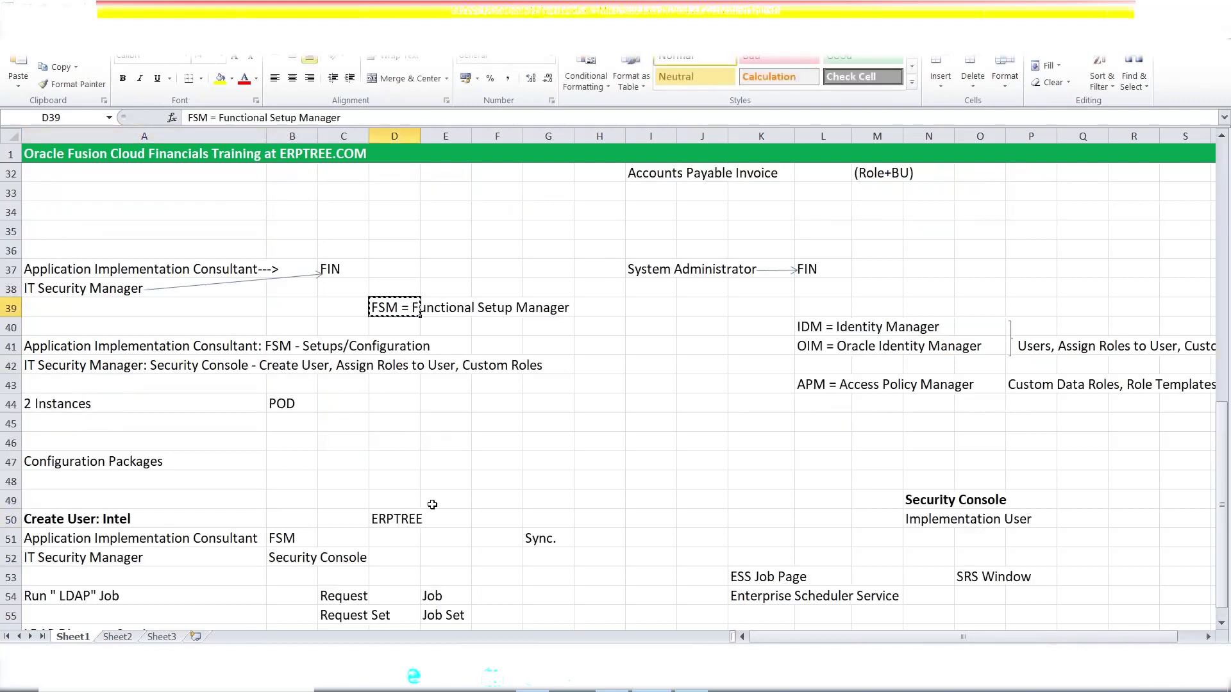
{"action": "scroll", "coordinate": [432, 504], "scroll_direction": "down", "scroll_amount": 5}
{"action": "left_click", "coordinate": [41, 388]}
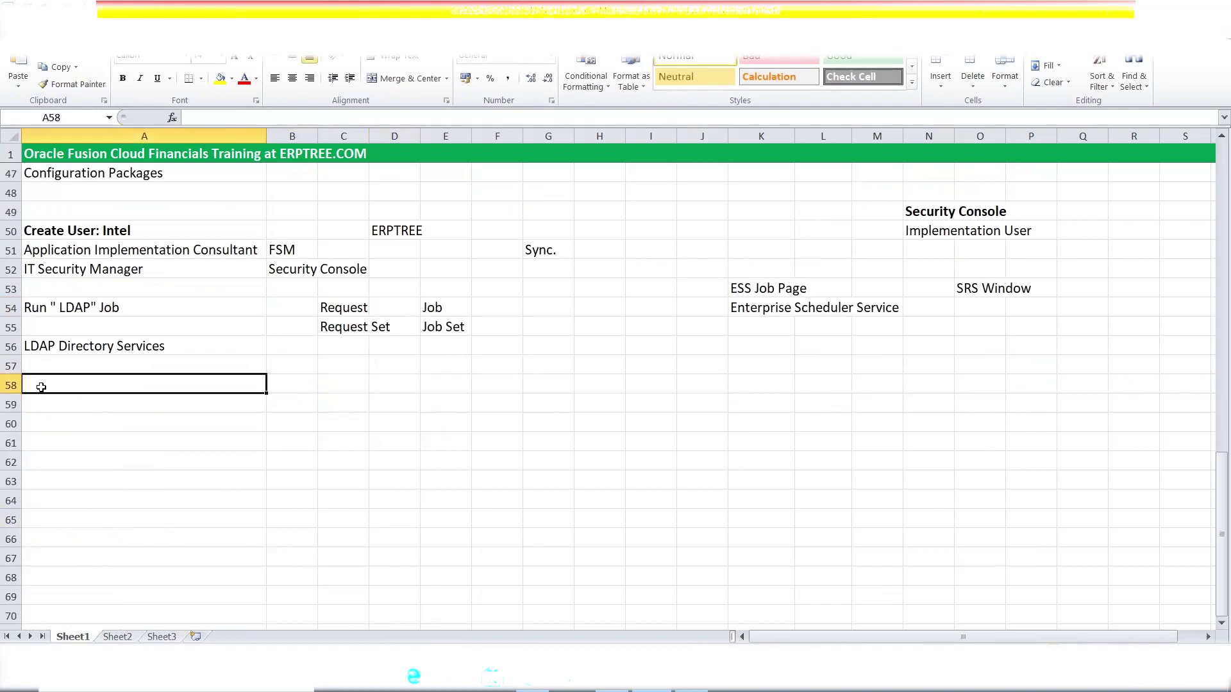
{"action": "type", "text": "FSM = Functional Setup Manager"}
- Highlight the whole of row 58 in yellow
{"action": "key", "text": "Escape"}
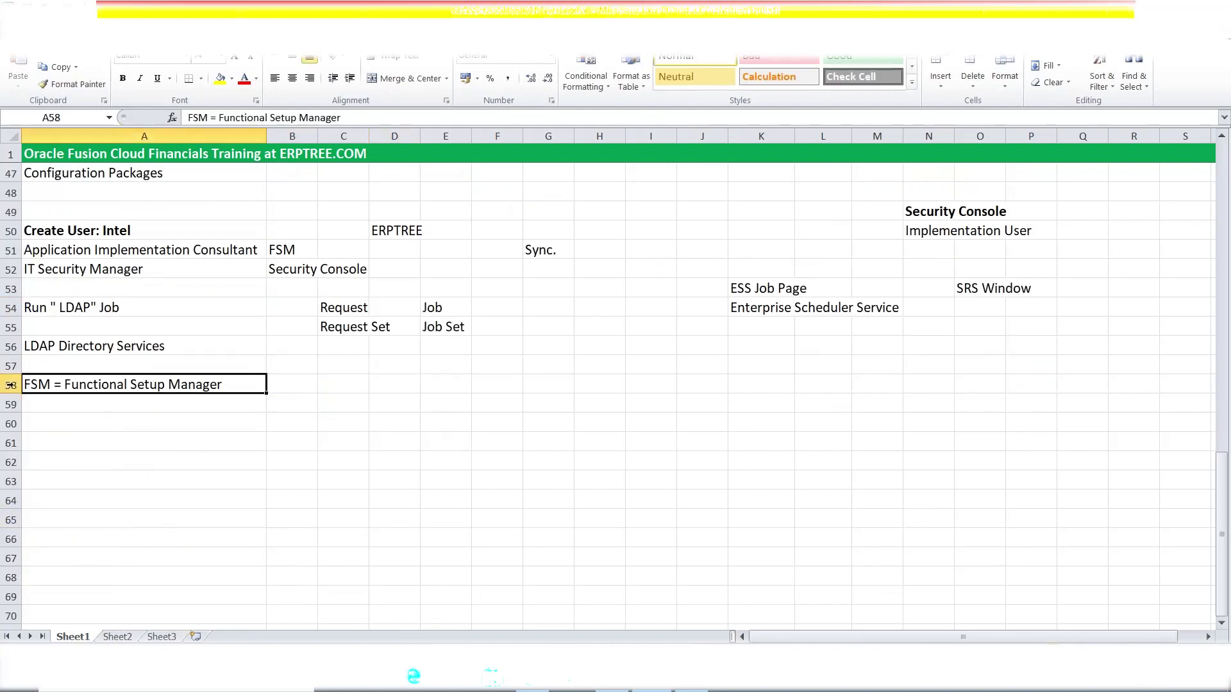
{"action": "left_click", "coordinate": [10, 385]}
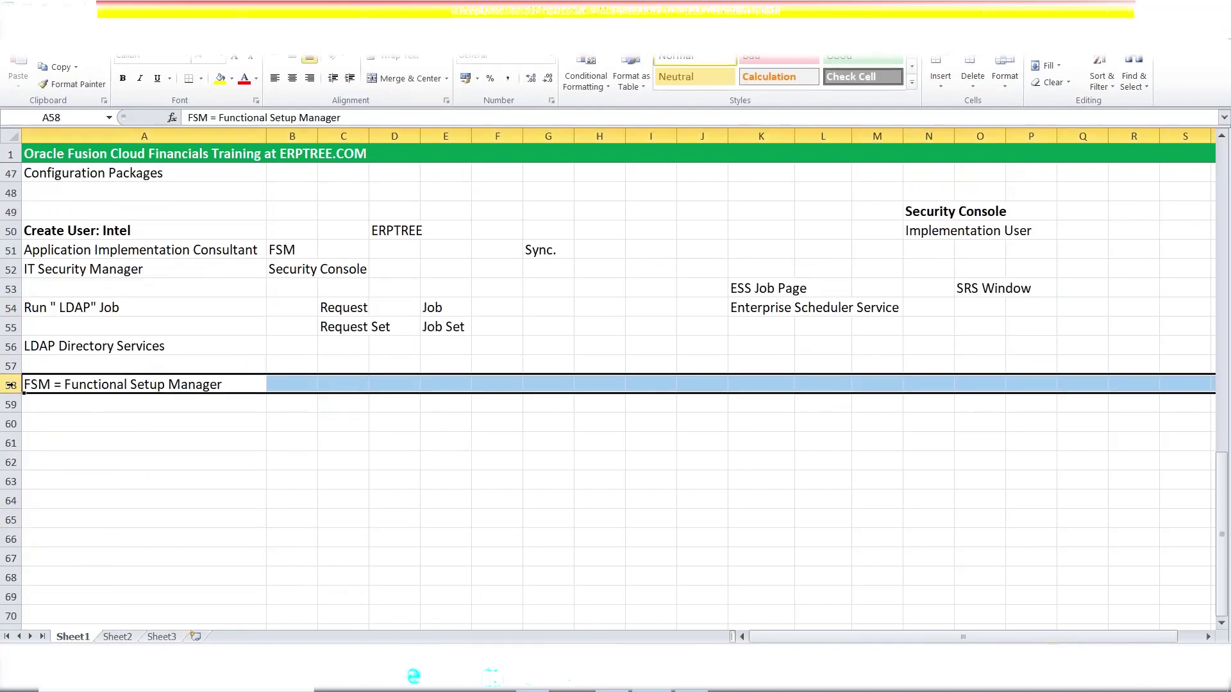
{"action": "left_click", "coordinate": [220, 78]}
{"action": "left_click", "coordinate": [105, 404]}
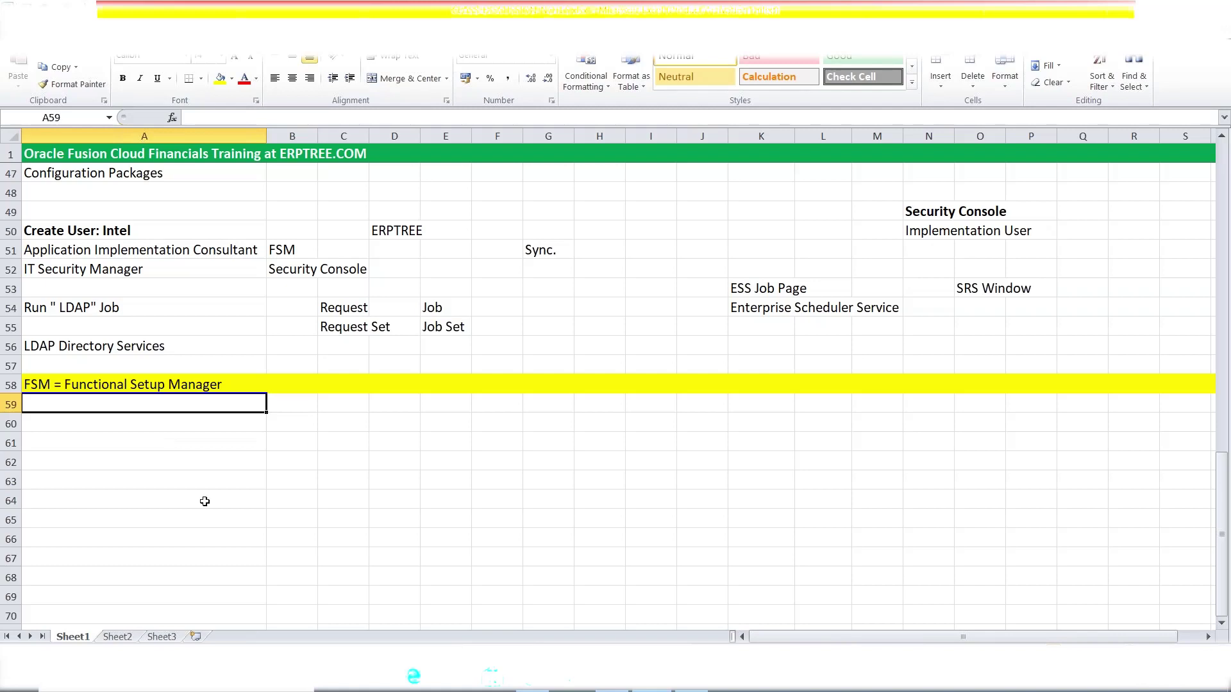
{"action": "double_click", "coordinate": [133, 232]}
{"action": "left_click_drag", "start_coordinate": [131, 231], "coordinate": [104, 231]}
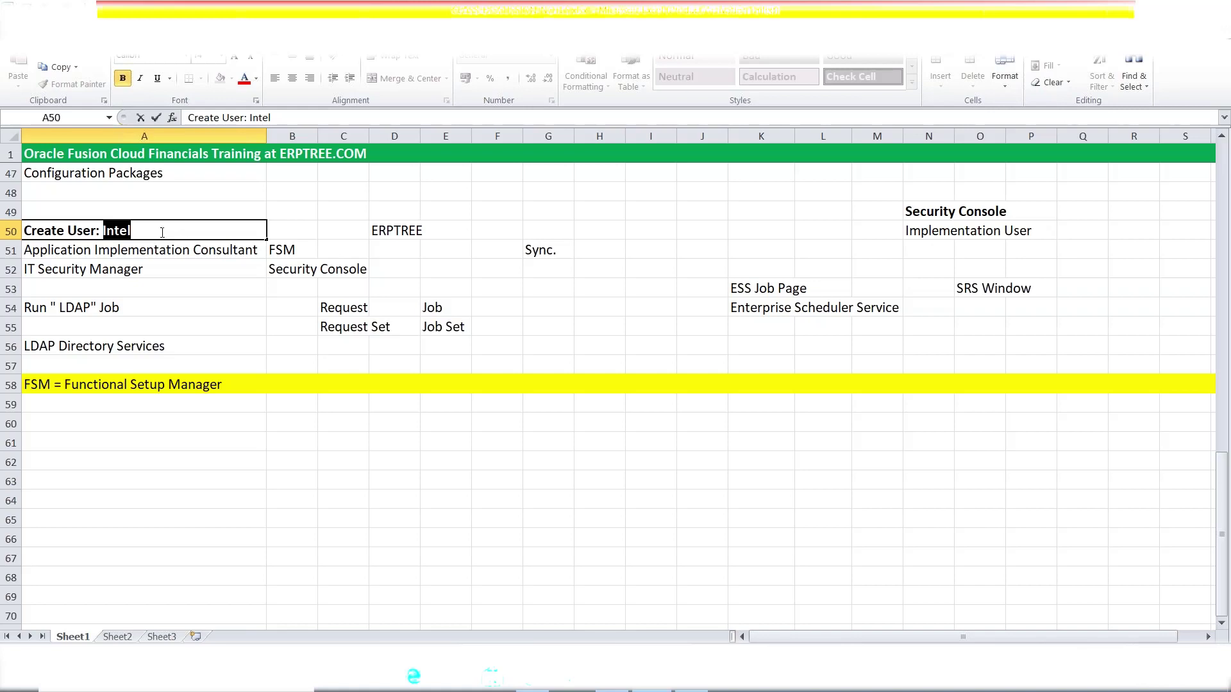
{"action": "left_click", "coordinate": [160, 227]}
{"action": "left_click", "coordinate": [110, 389]}
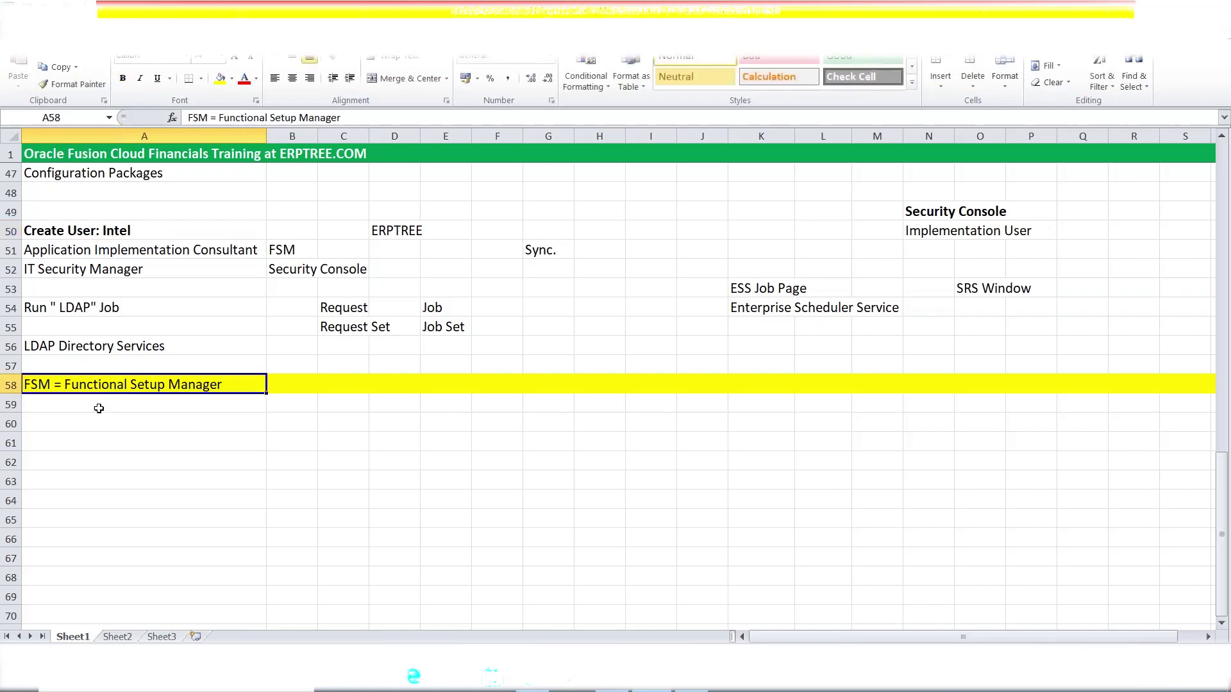
{"action": "left_click", "coordinate": [98, 408]}
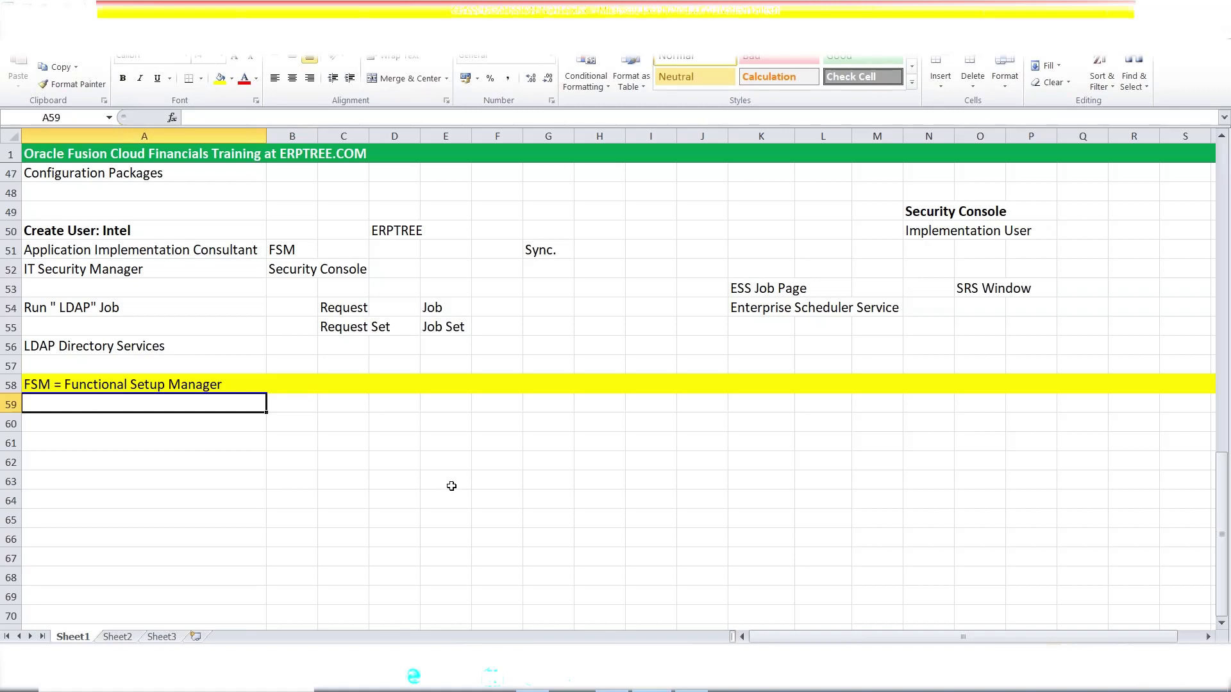
{"action": "scroll", "coordinate": [355, 475], "scroll_direction": "down", "scroll_amount": 2}
{"action": "left_click", "coordinate": [497, 323]}
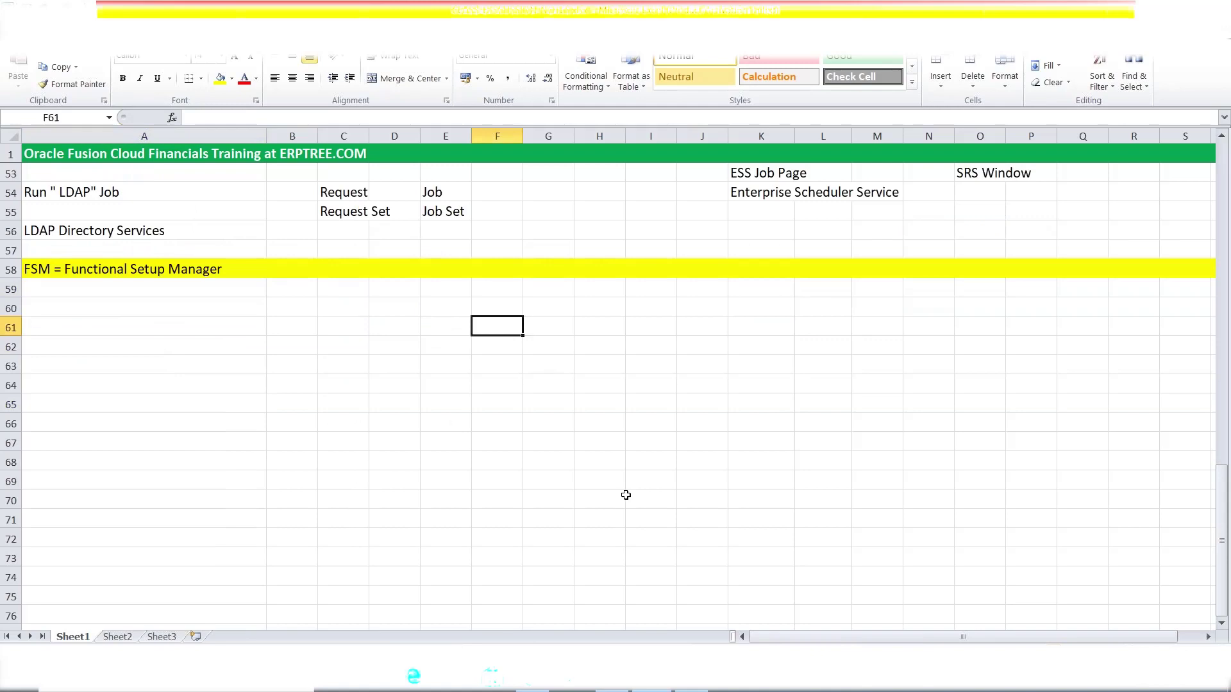
- Enter Financials, SCM, Procurement, HCM, PPM and CRM down F61:F66
{"action": "type", "text": "Financials"}
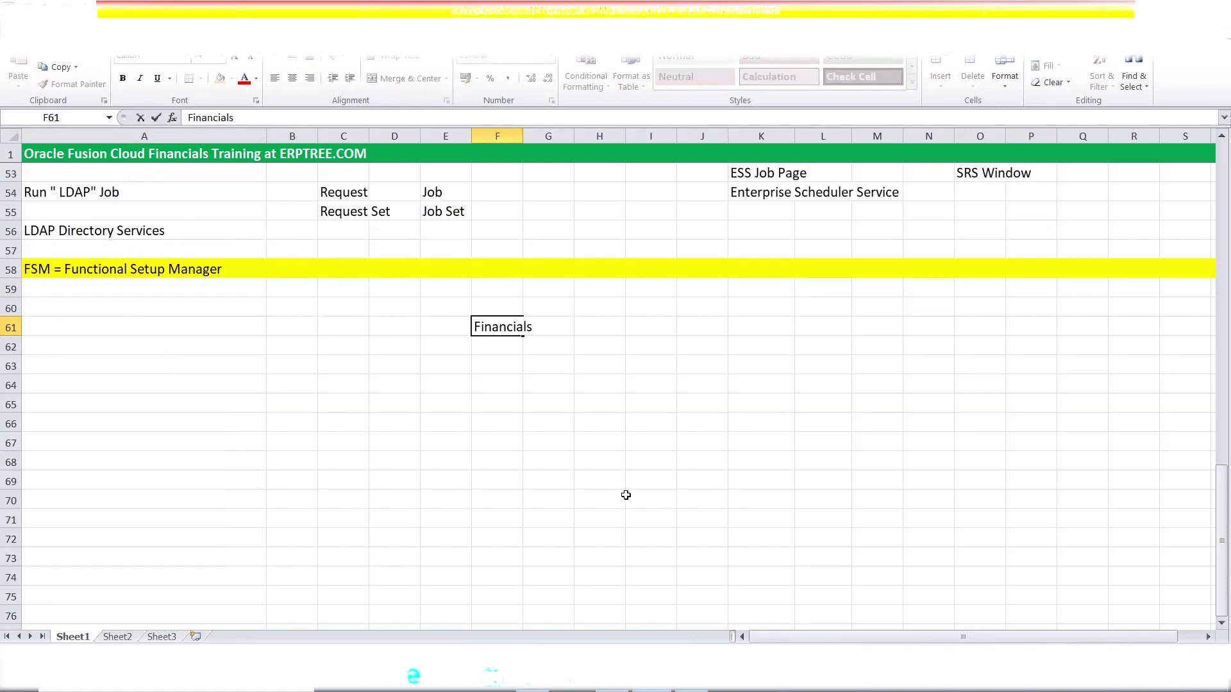
{"action": "key", "text": "Return"}
{"action": "type", "text": "SCM"}
{"action": "key", "text": "Return"}
{"action": "type", "text": "Procurement"}
{"action": "key", "text": "Return"}
{"action": "type", "text": "HCM"}
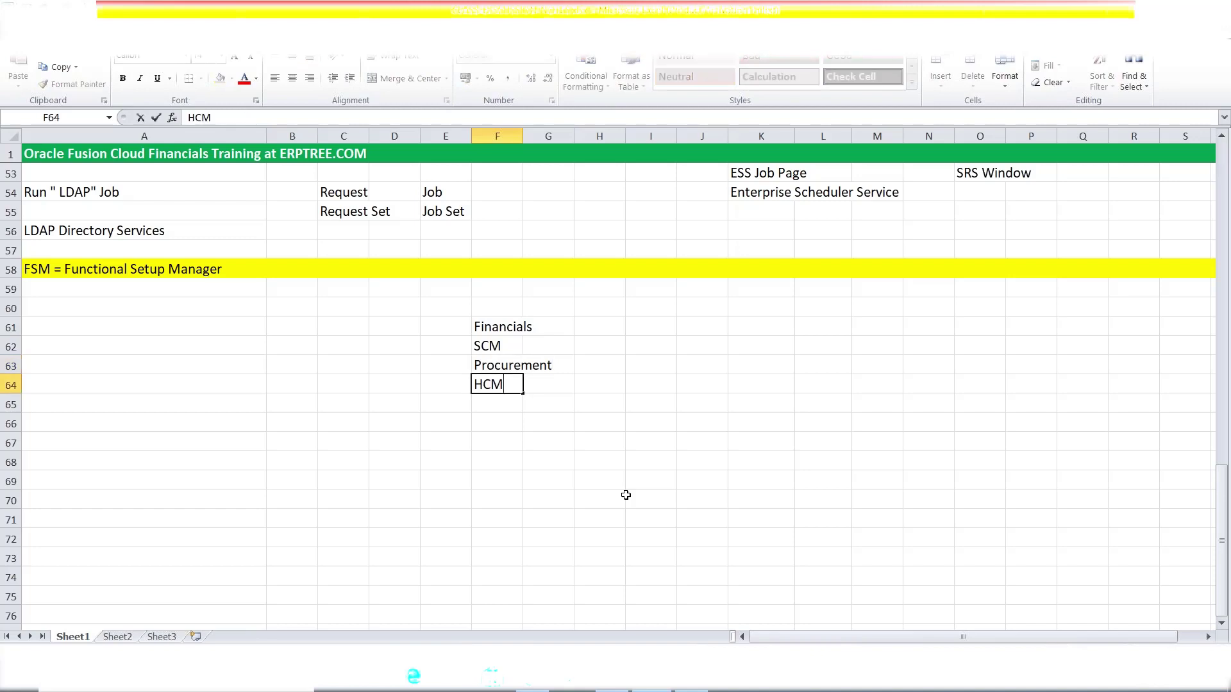
{"action": "key", "text": "Return"}
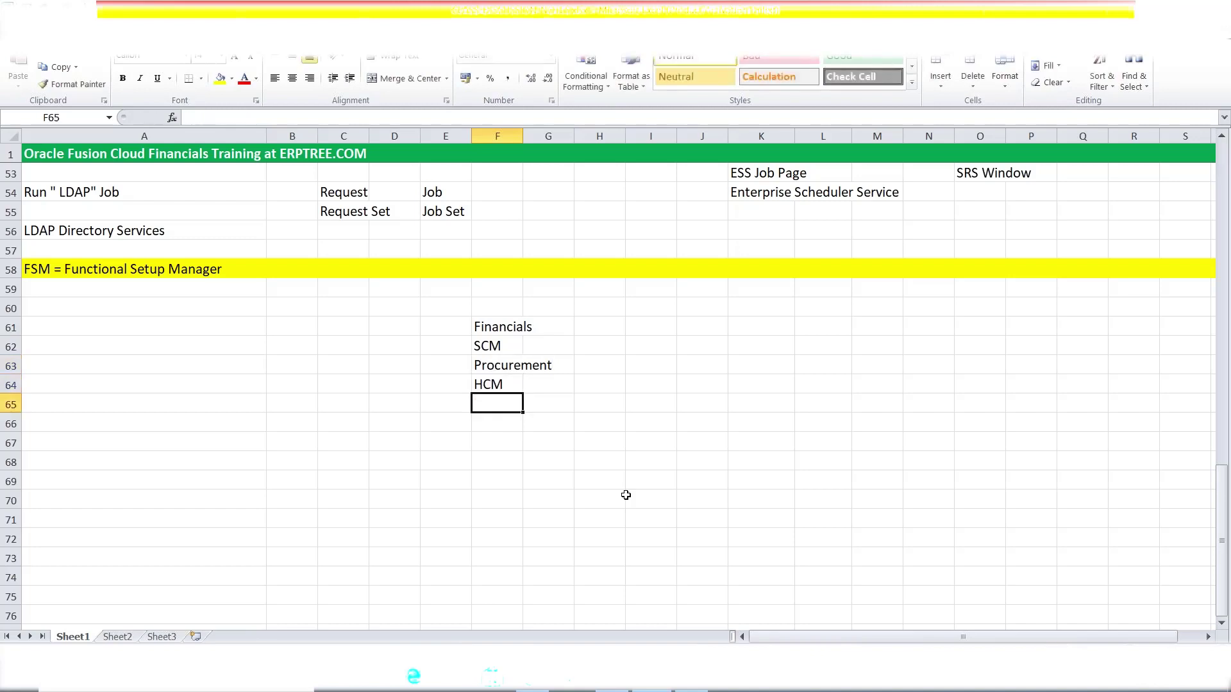
{"action": "type", "text": "PPM"}
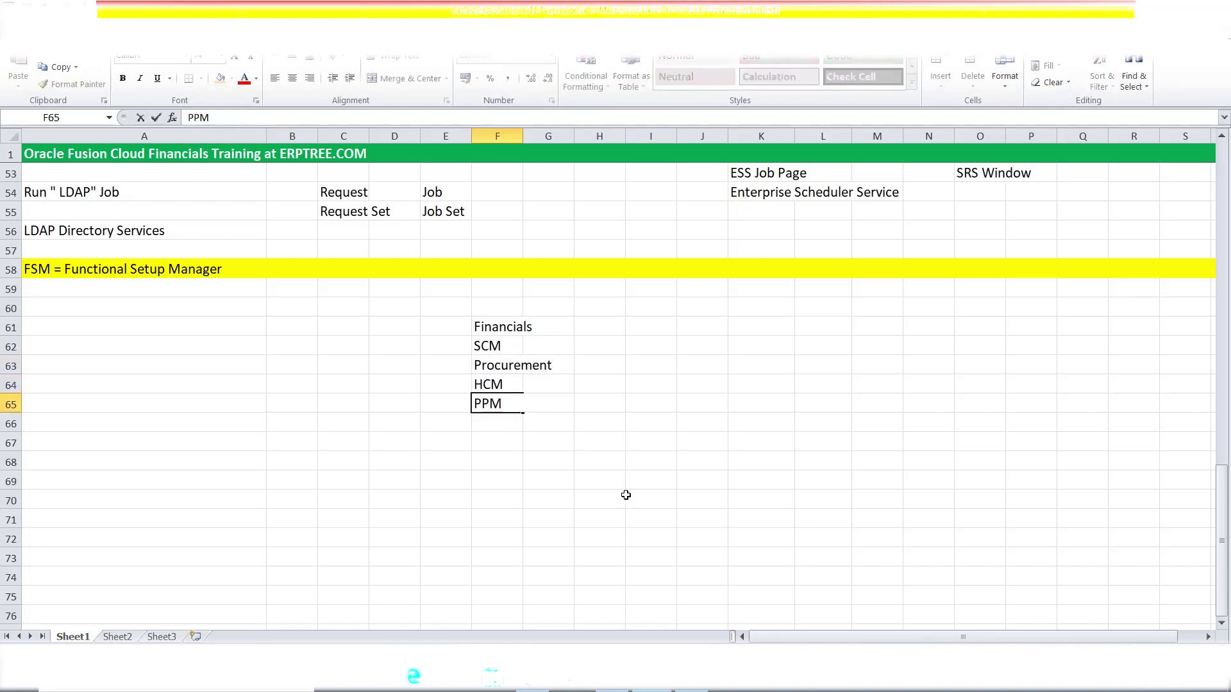
{"action": "key", "text": "Return"}
{"action": "type", "text": "CRM"}
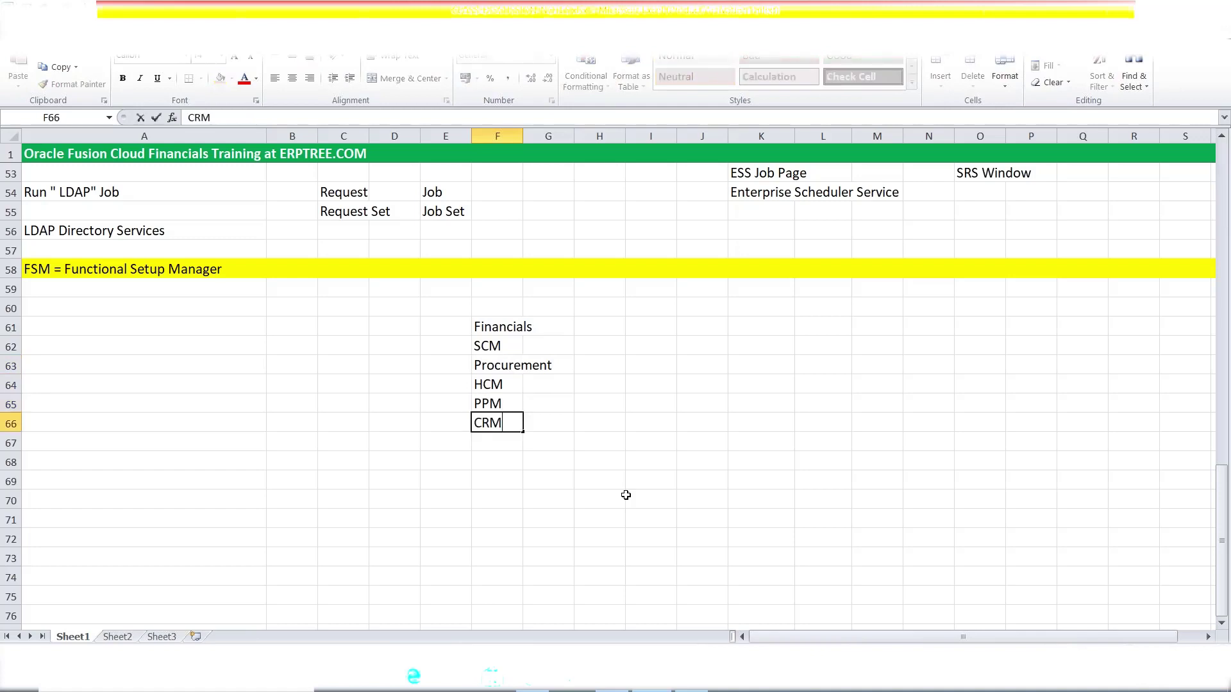
{"action": "left_click", "coordinate": [485, 446]}
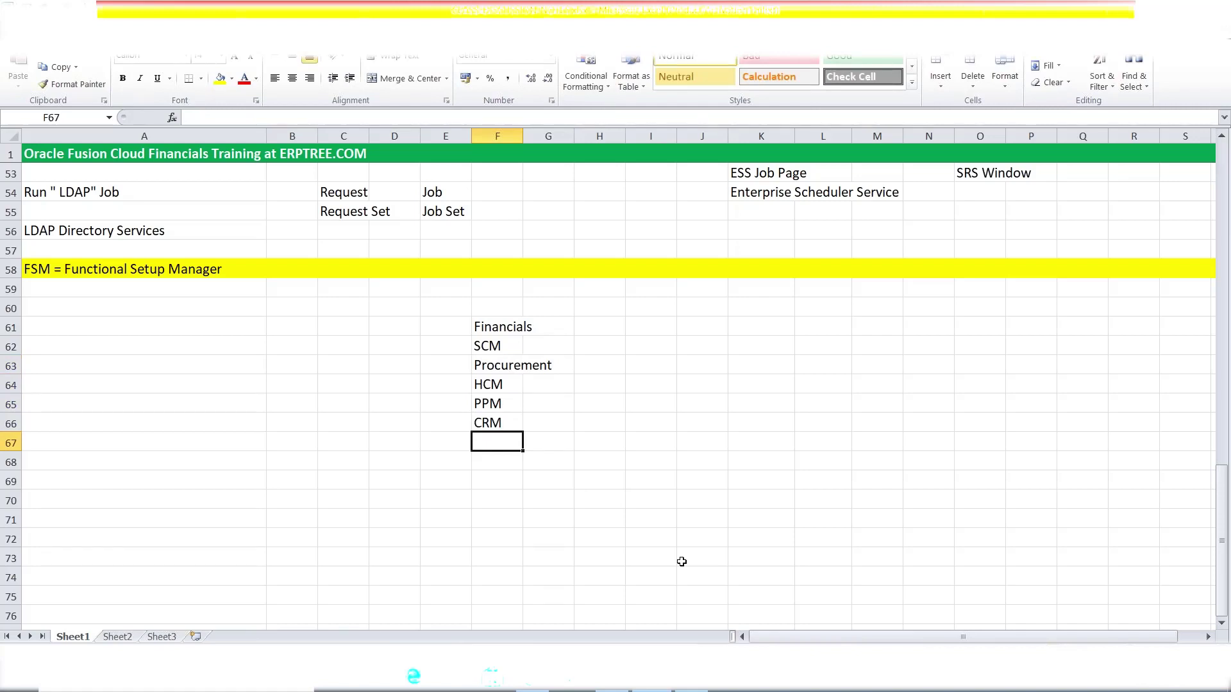
- Widen column F so the longest offering, Procurement, fits
{"action": "left_click_drag", "start_coordinate": [498, 325], "coordinate": [500, 420]}
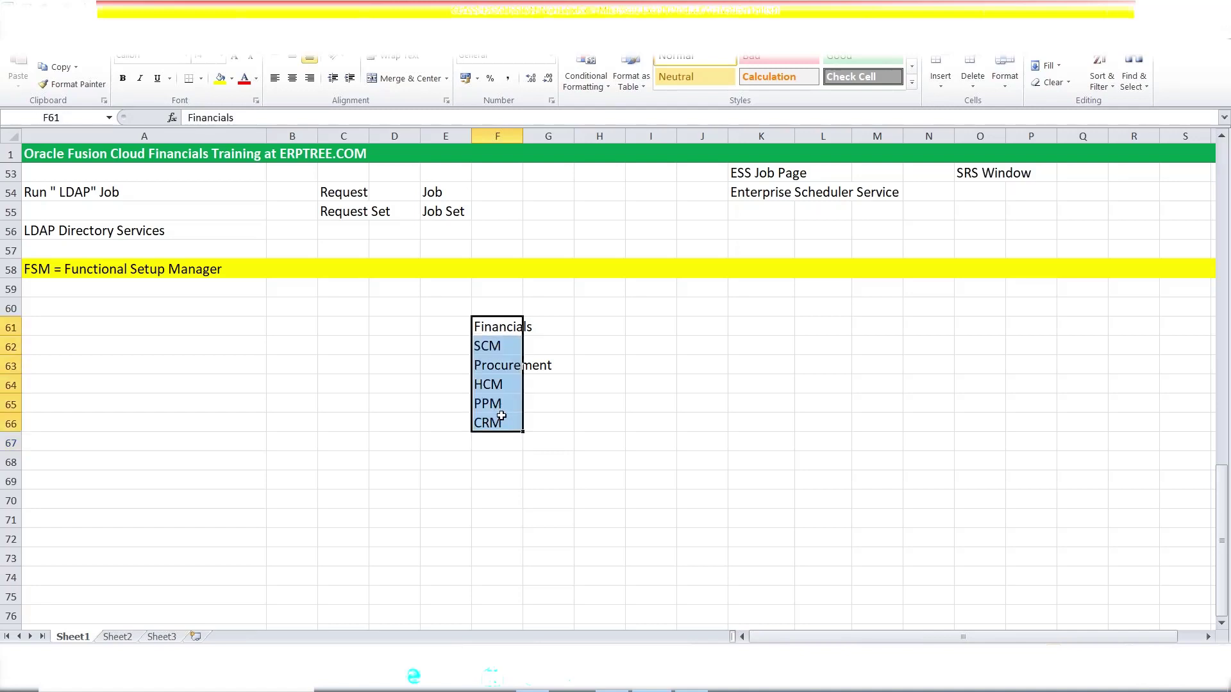
{"action": "left_click", "coordinate": [52, 272]}
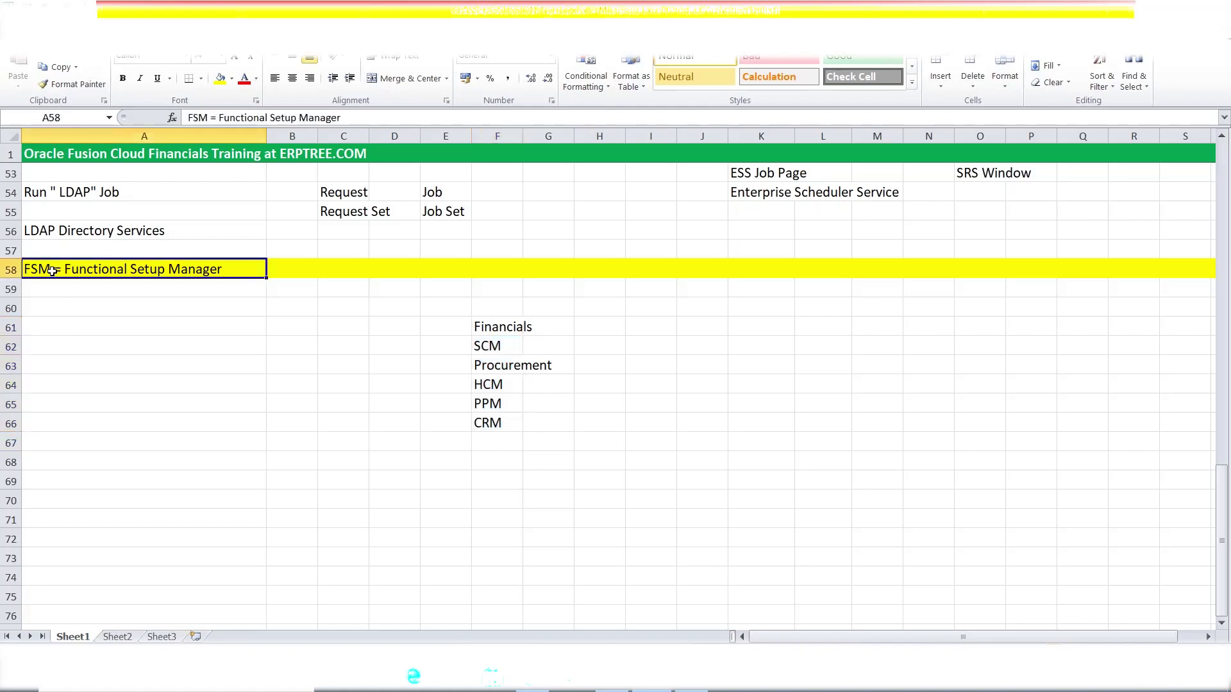
{"action": "left_click_drag", "start_coordinate": [504, 329], "coordinate": [502, 417]}
{"action": "left_click_drag", "start_coordinate": [523, 137], "coordinate": [549, 137]}
- Type 'Offering' in G61:G62 and fill it down to G66 beside each offering
{"action": "left_click", "coordinate": [571, 330]}
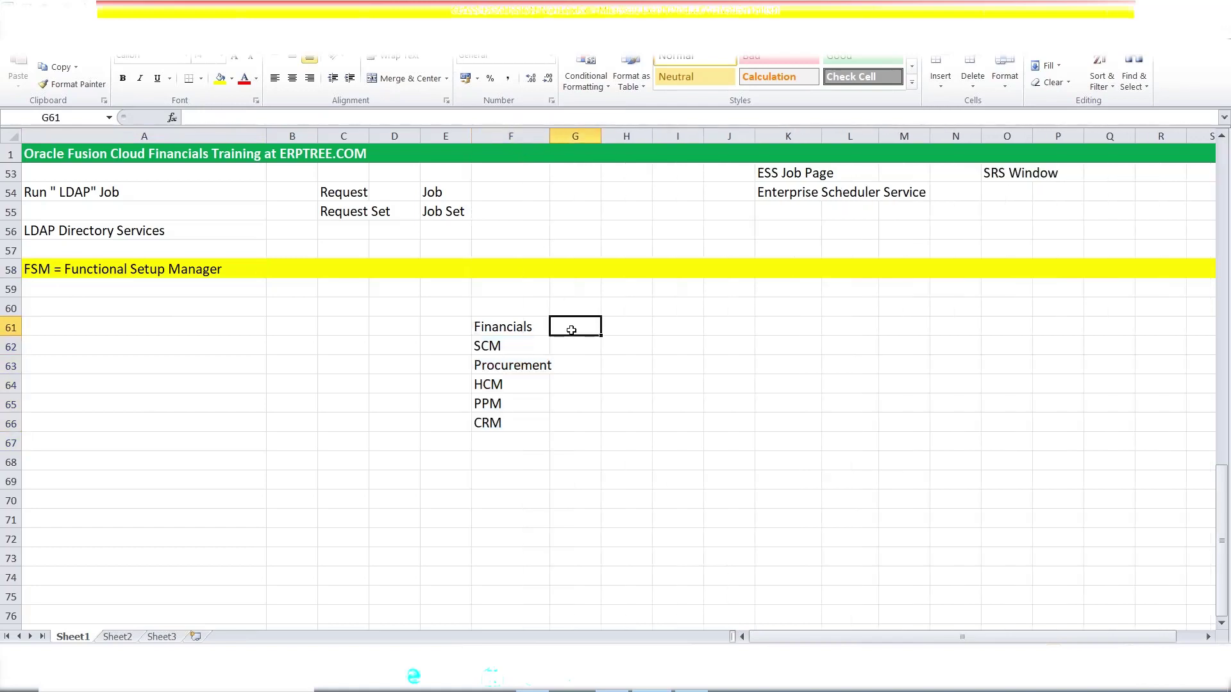
{"action": "type", "text": "Off"}
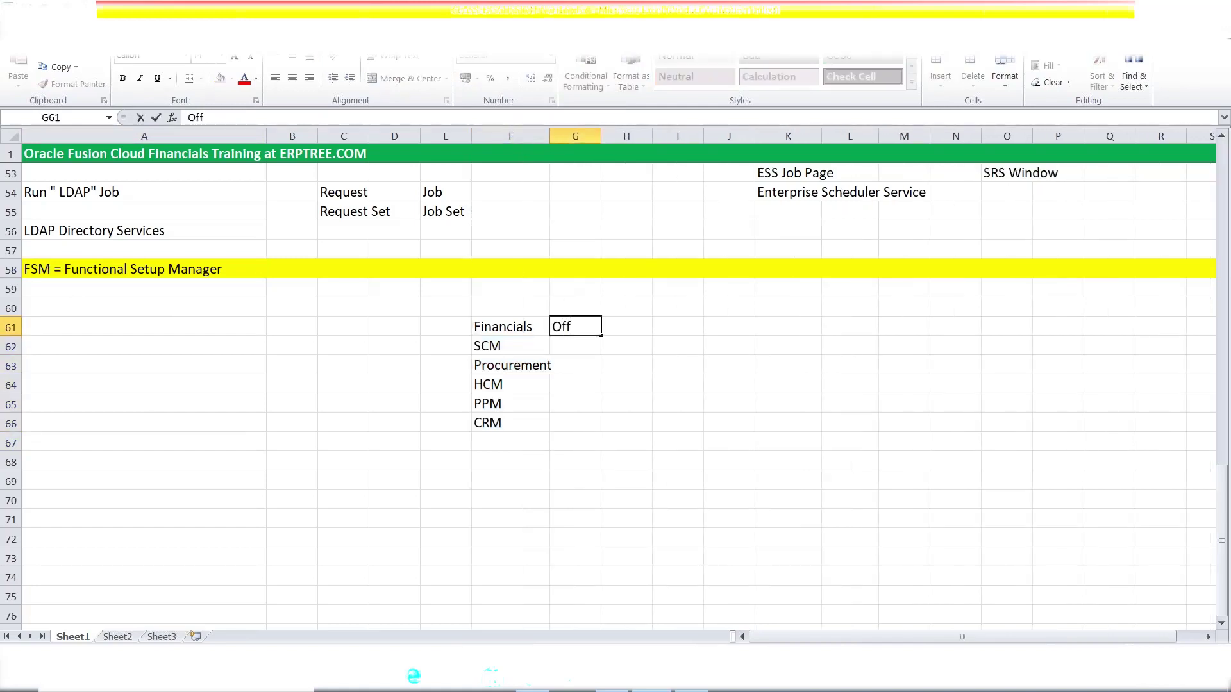
{"action": "type", "text": "ering"}
{"action": "key", "text": "Return"}
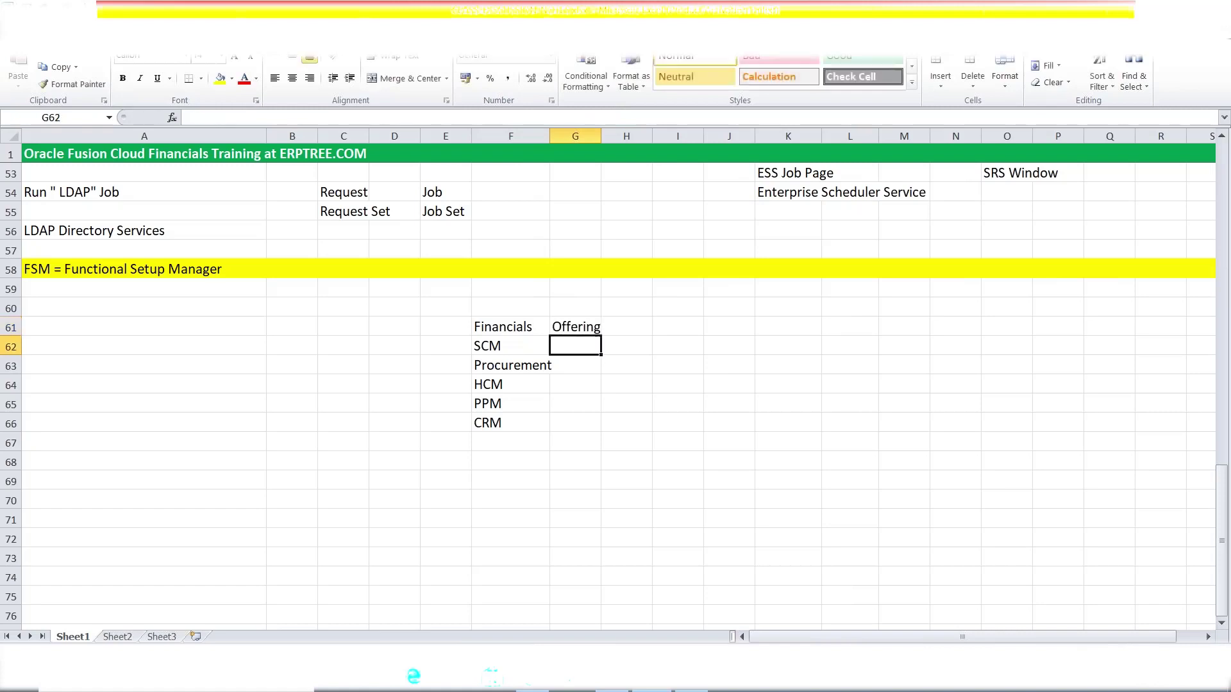
{"action": "type", "text": "Offering"}
{"action": "key", "text": "Tab"}
{"action": "left_click", "coordinate": [577, 326]}
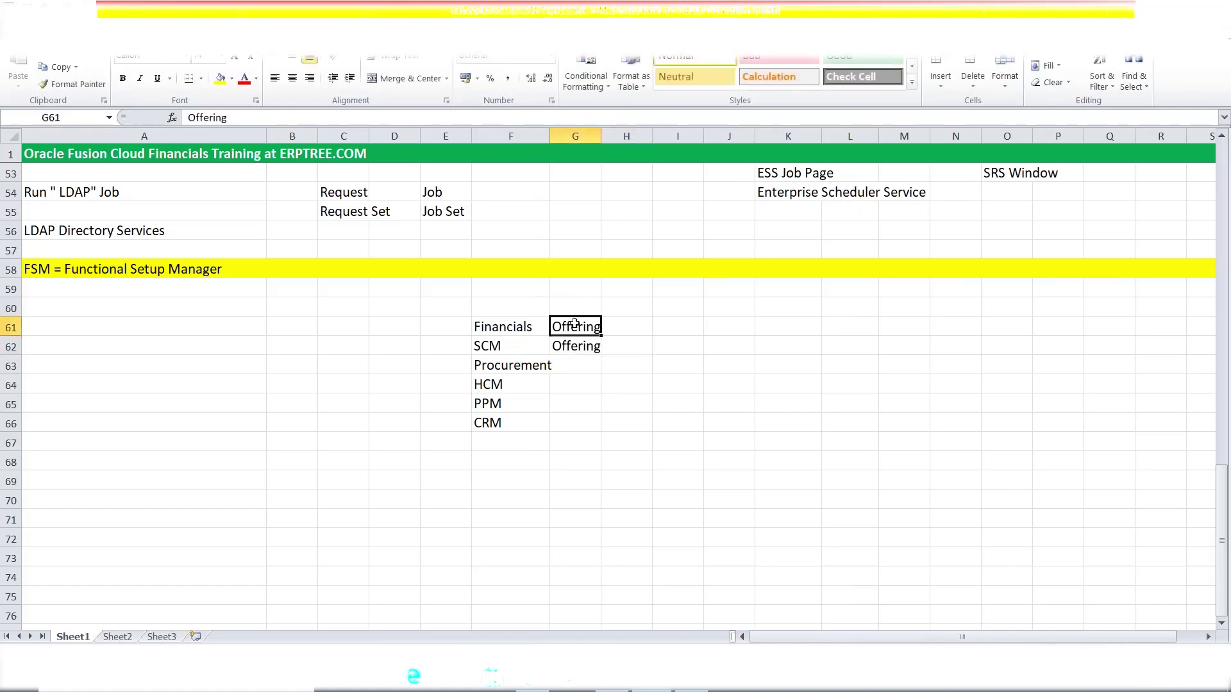
{"action": "left_click_drag", "start_coordinate": [574, 326], "coordinate": [605, 426]}
{"action": "left_click", "coordinate": [698, 436]}
{"action": "left_click_drag", "start_coordinate": [514, 329], "coordinate": [513, 418]}
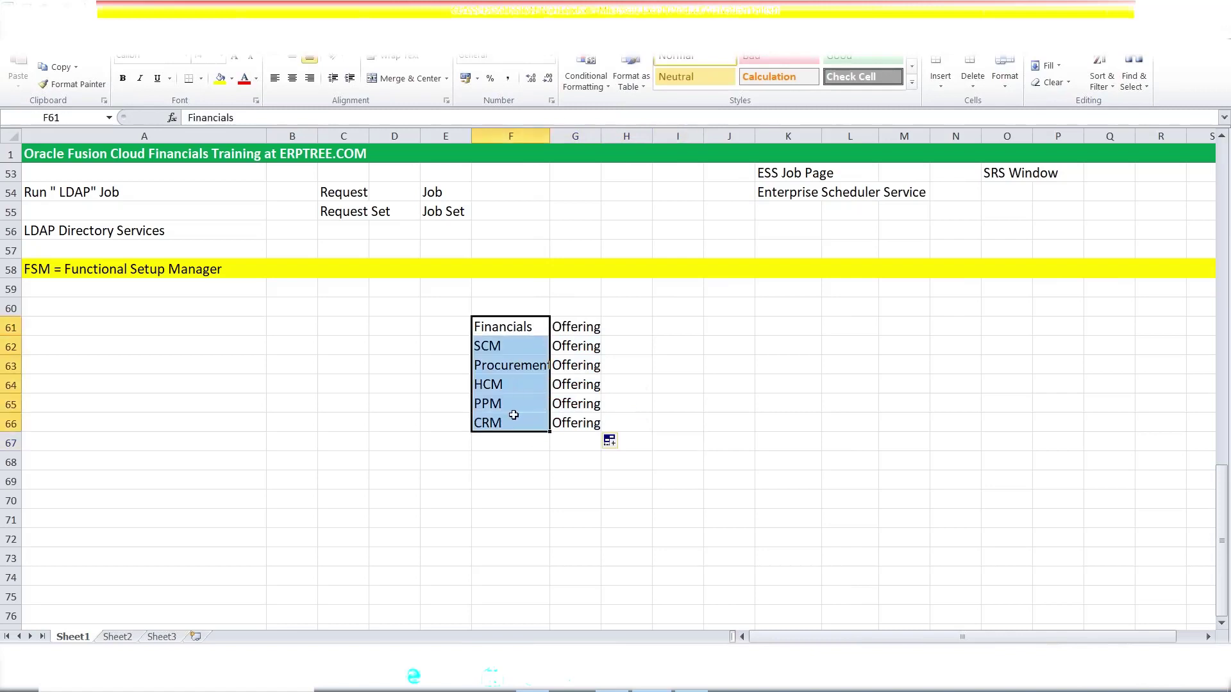
{"action": "left_click", "coordinate": [521, 325]}
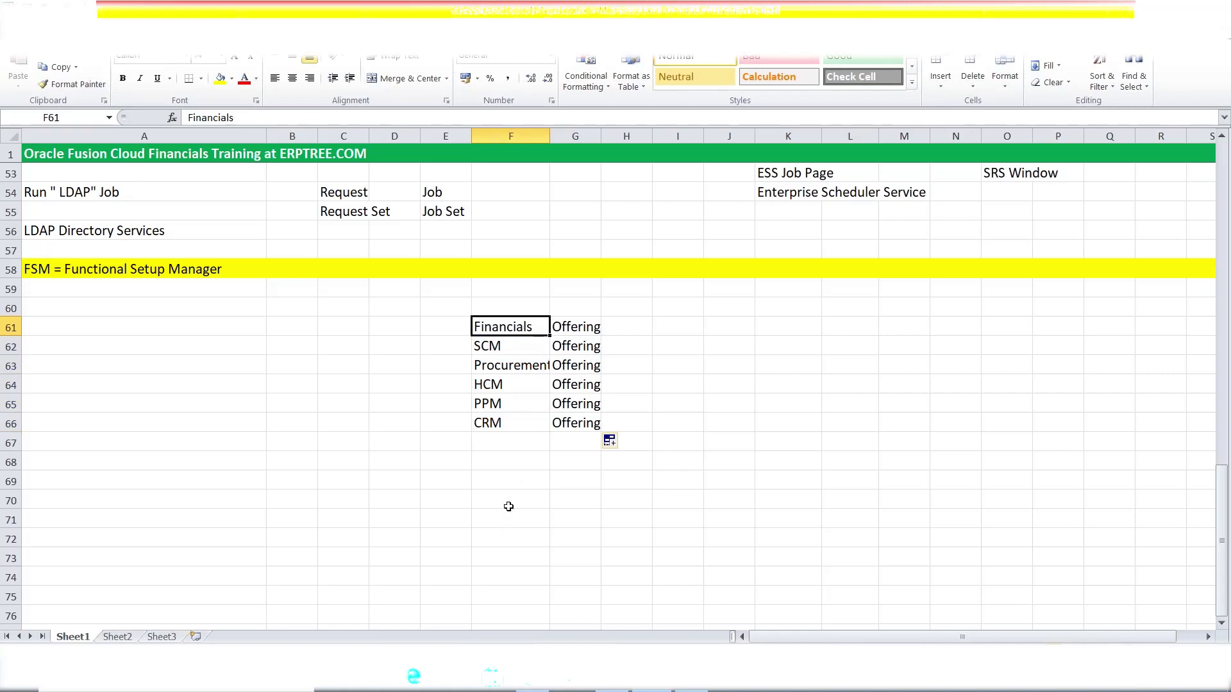
{"action": "left_click", "coordinate": [508, 484]}
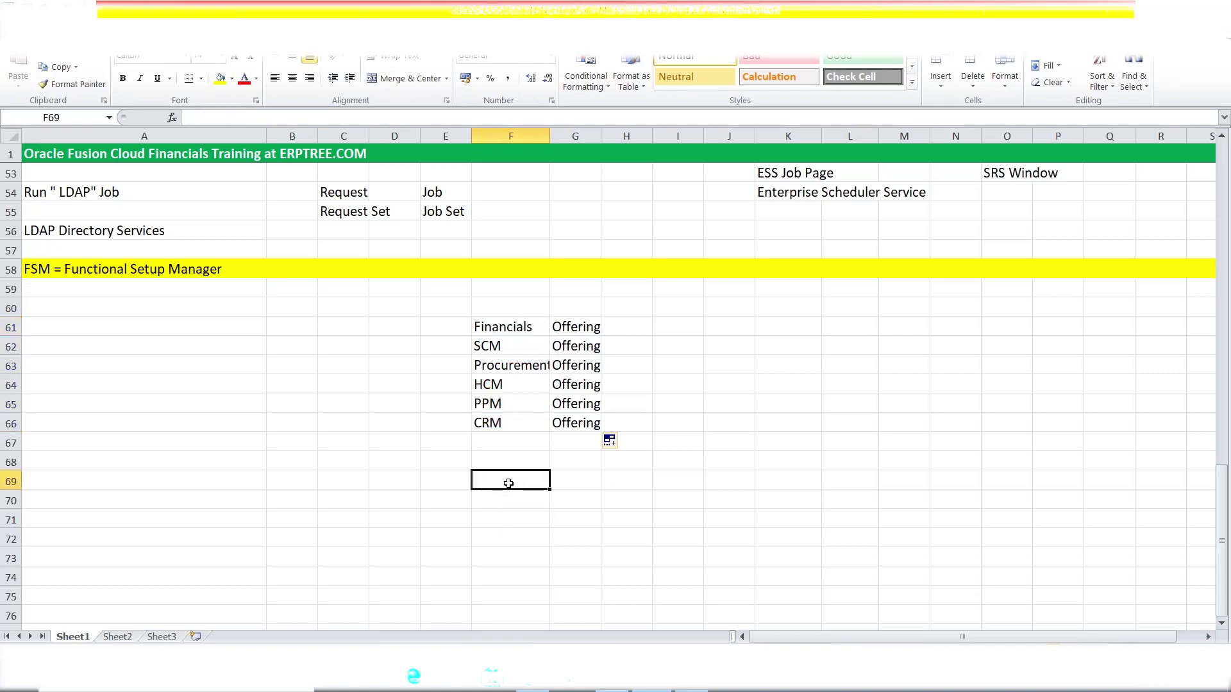
- Enter GL, AP, AR, CM and FA down F69:F73
{"action": "type", "text": "GL"}
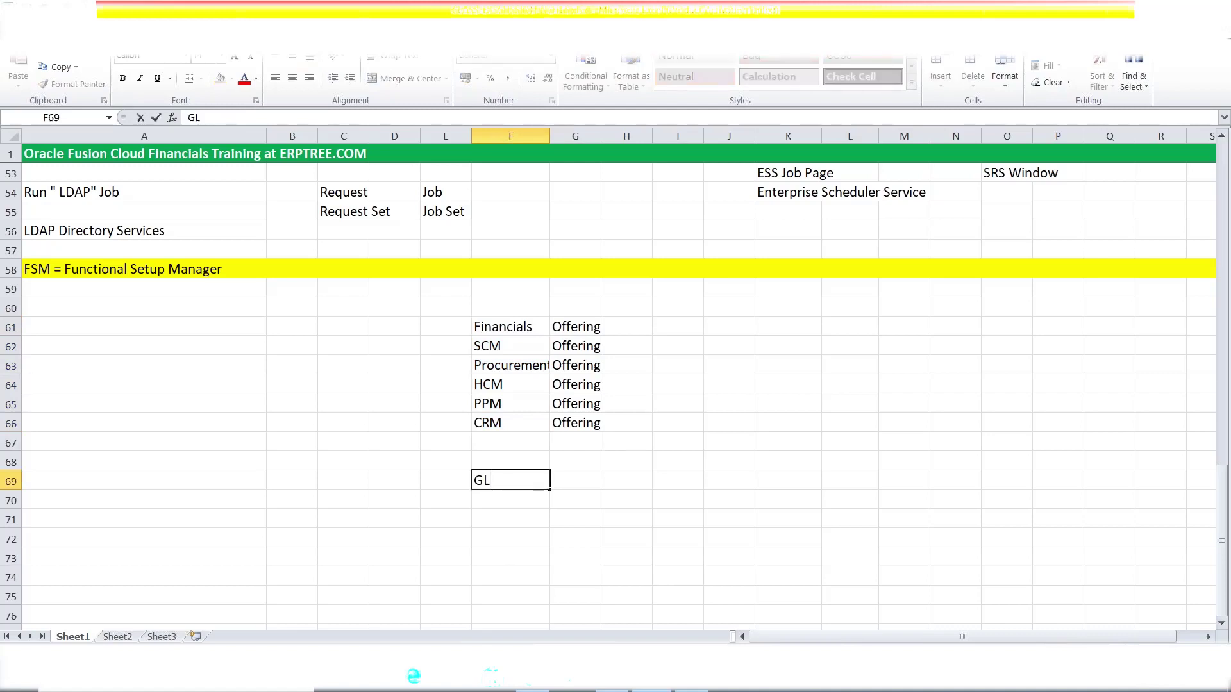
{"action": "key", "text": "Return"}
{"action": "type", "text": "AP"}
{"action": "key", "text": "Return"}
{"action": "type", "text": "AR"}
{"action": "key", "text": "Return"}
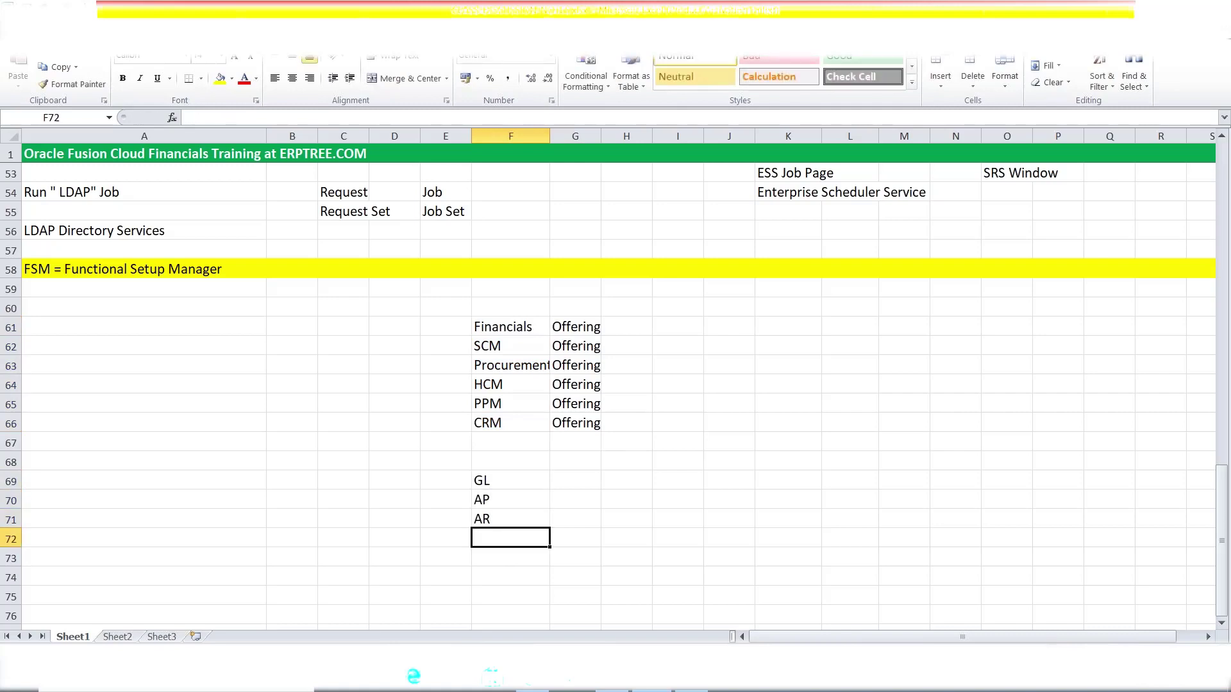
{"action": "type", "text": "CM"}
{"action": "key", "text": "Return"}
{"action": "type", "text": "FA"}
{"action": "key", "text": "Tab"}
- Compare the new module list with the Financials offering and the FSM heading
{"action": "left_click_drag", "start_coordinate": [506, 481], "coordinate": [511, 551]}
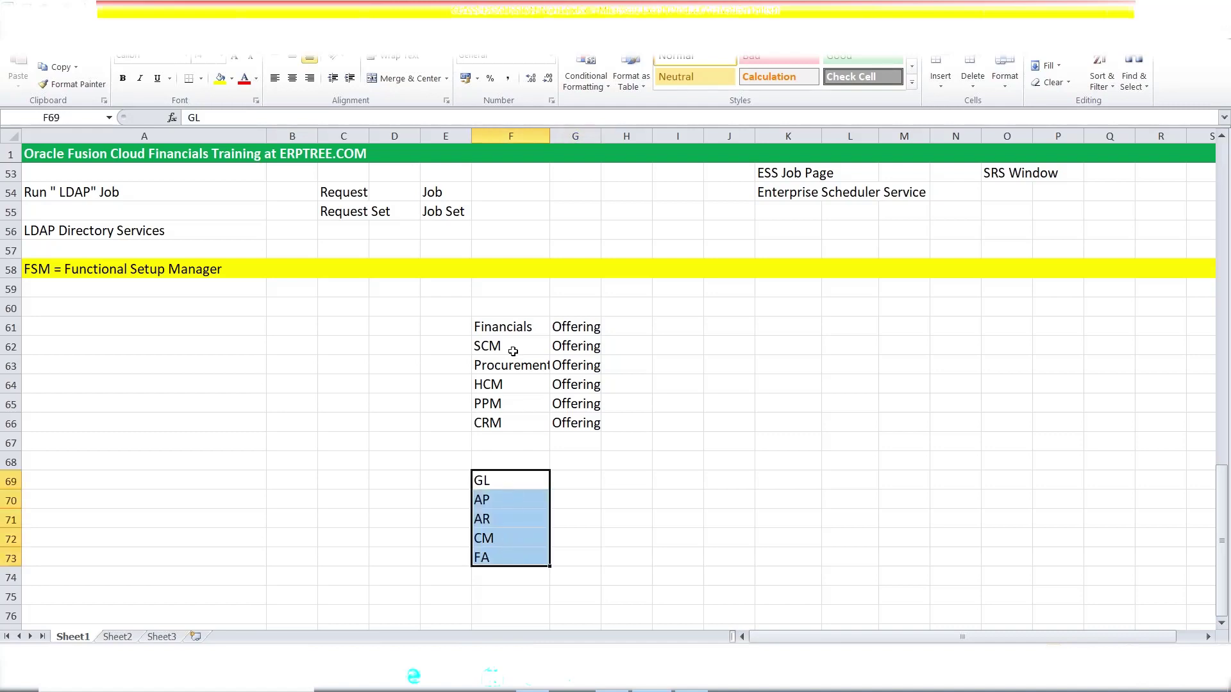
{"action": "left_click", "coordinate": [512, 328]}
{"action": "left_click", "coordinate": [565, 327]}
{"action": "left_click", "coordinate": [509, 328]}
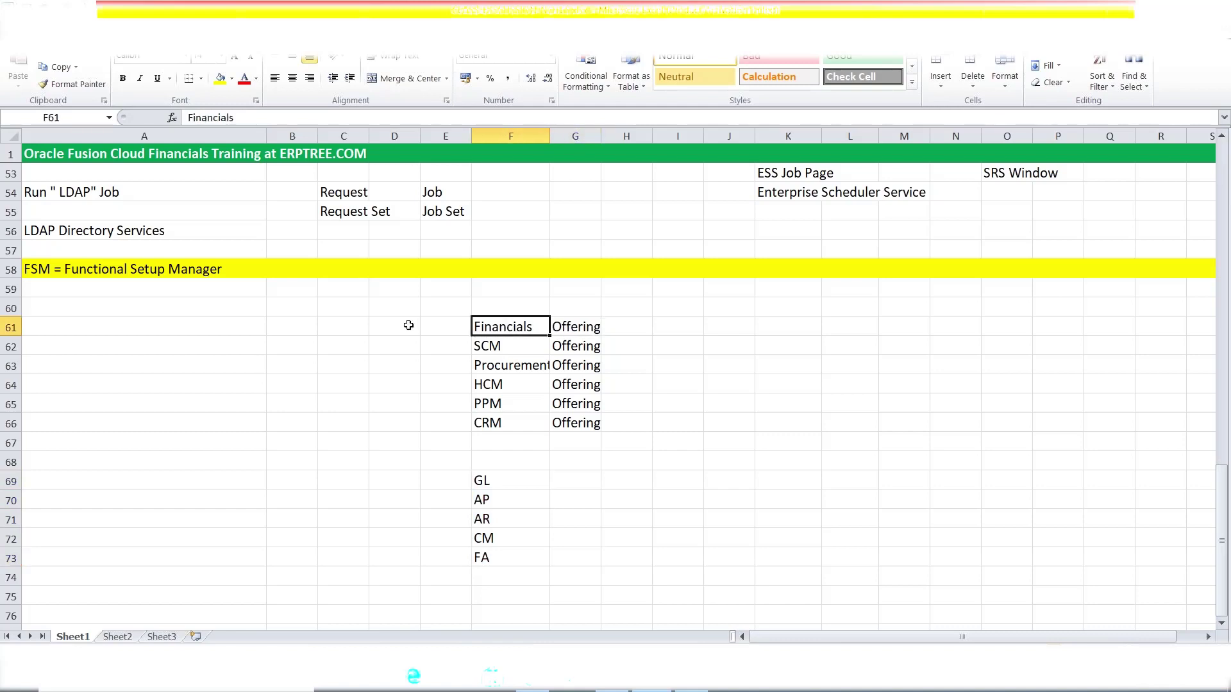
{"action": "left_click", "coordinate": [66, 271]}
{"action": "left_click", "coordinate": [557, 322]}
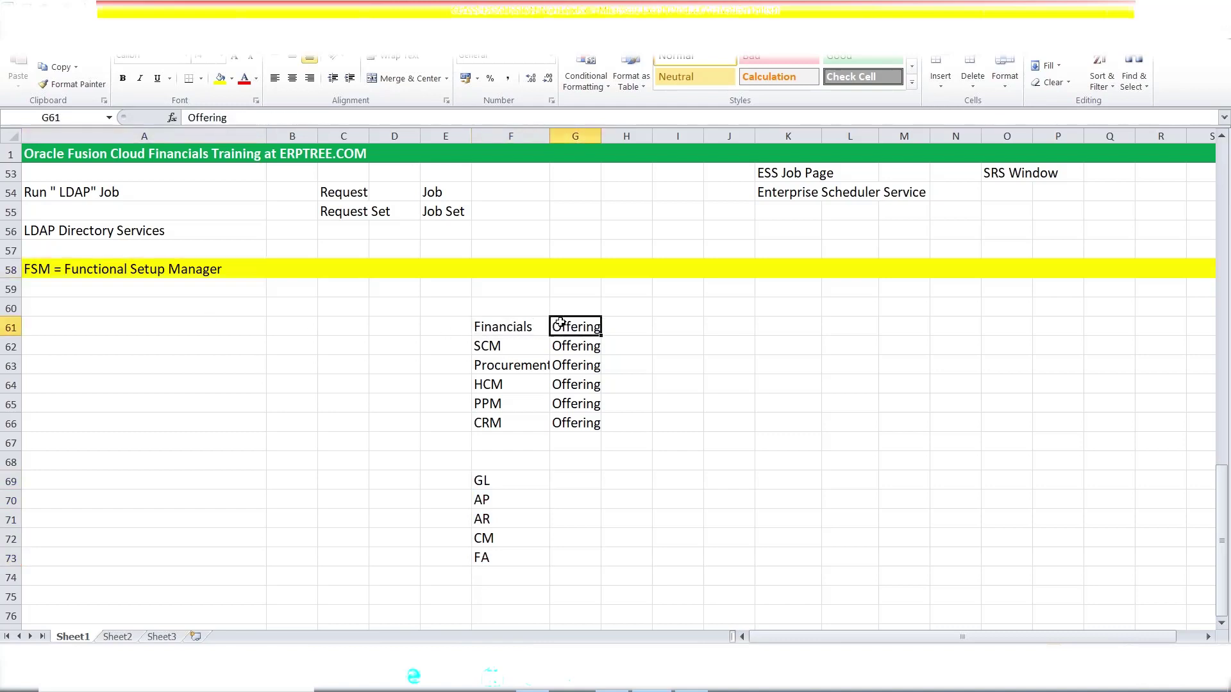
{"action": "left_click", "coordinate": [511, 326]}
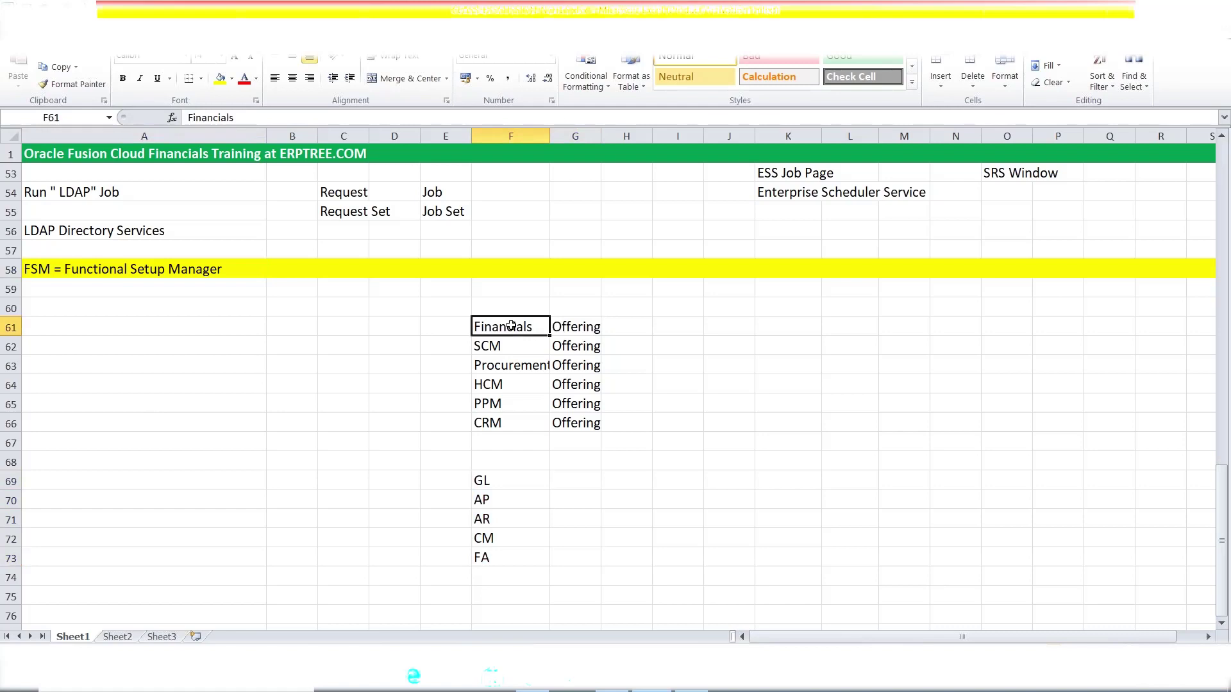
{"action": "left_click_drag", "start_coordinate": [488, 486], "coordinate": [495, 545]}
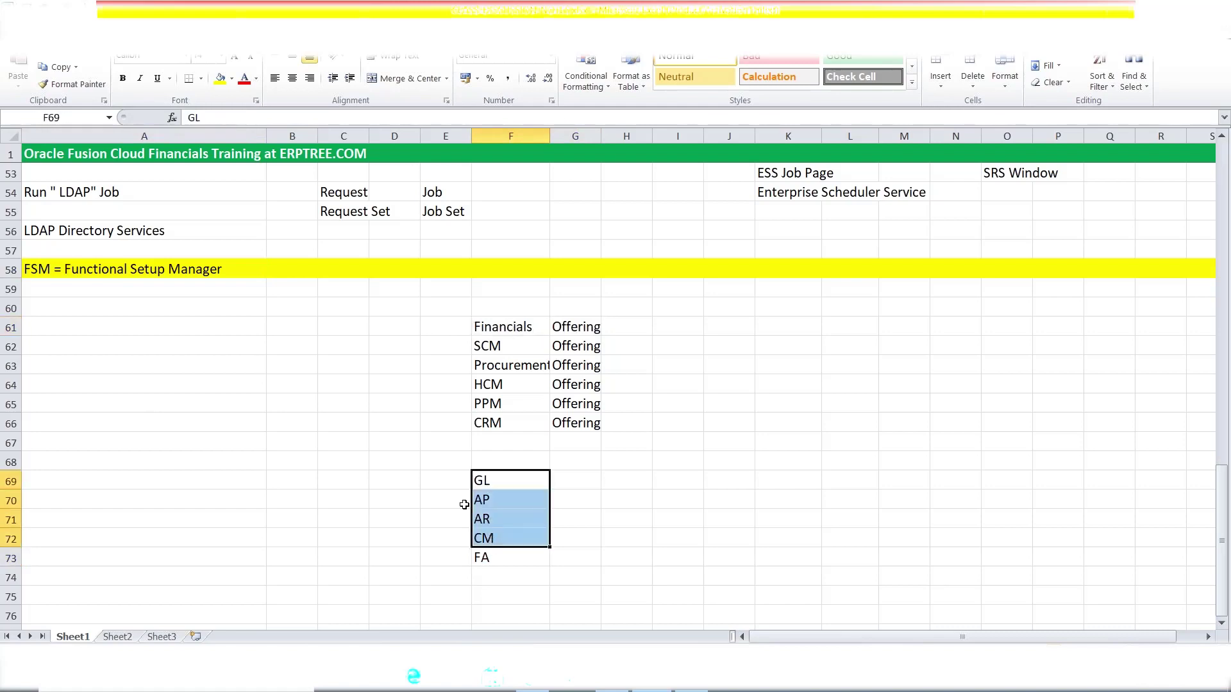
{"action": "left_click", "coordinate": [574, 484]}
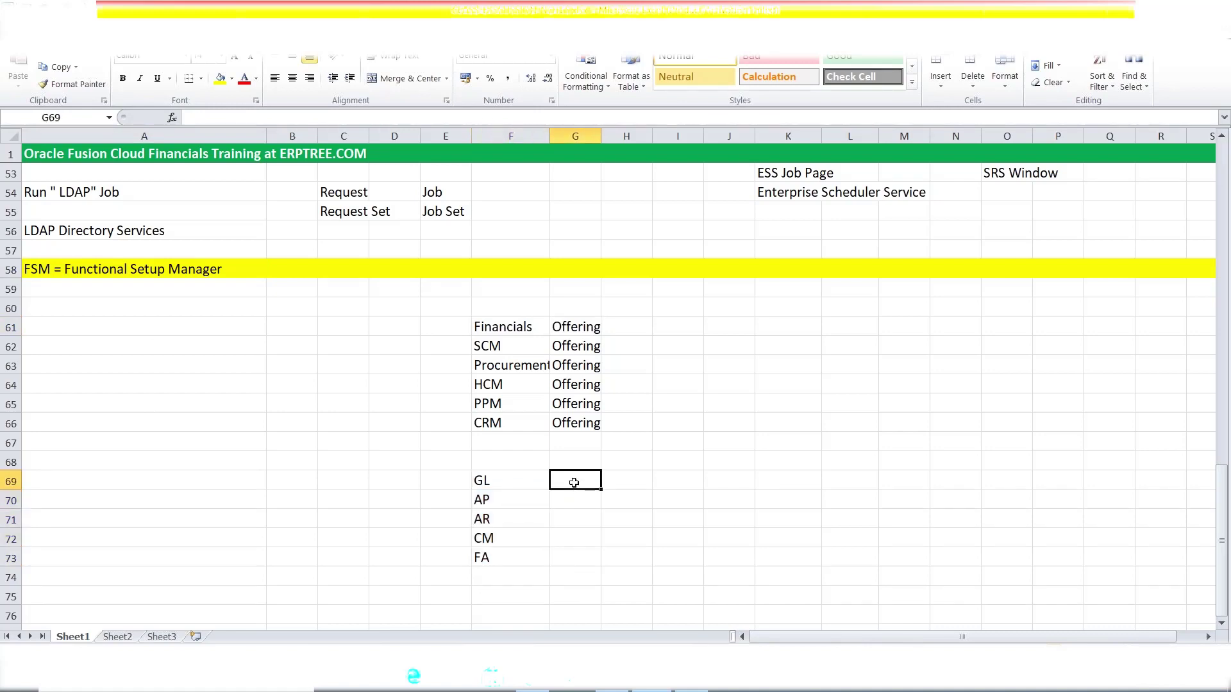
- Type 'Option' in G69:G70 and fill it down to G73 beside GL through FA
{"action": "type", "text": "Option"}
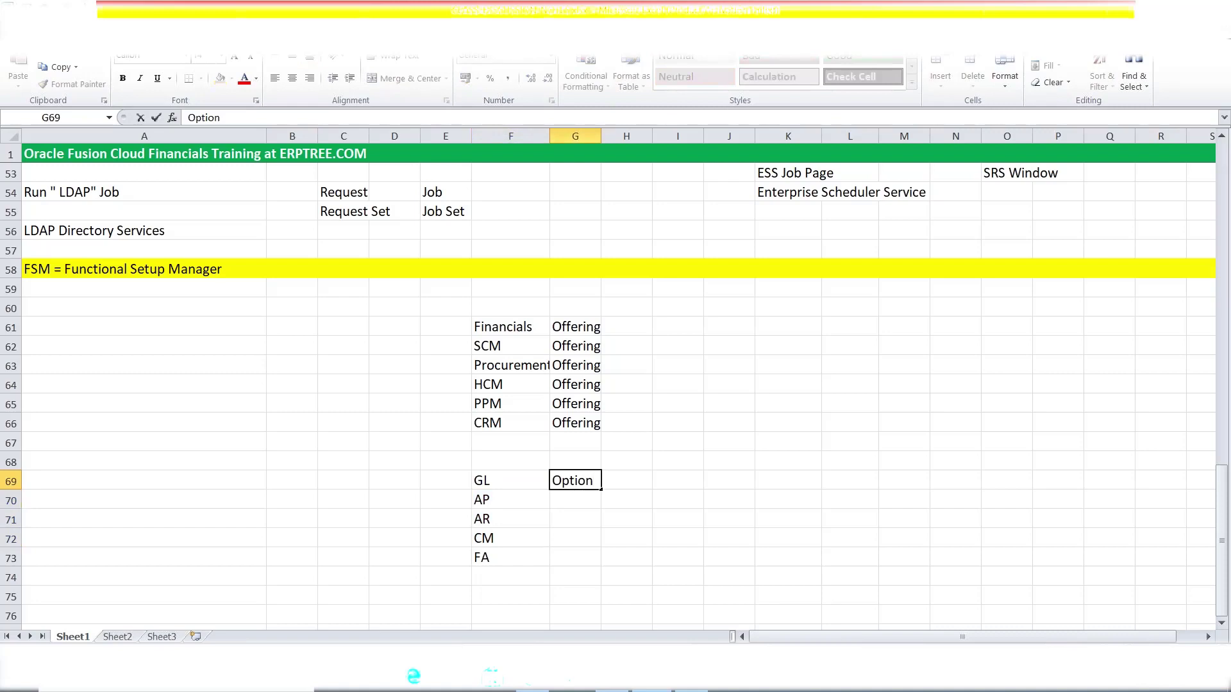
{"action": "key", "text": "Return"}
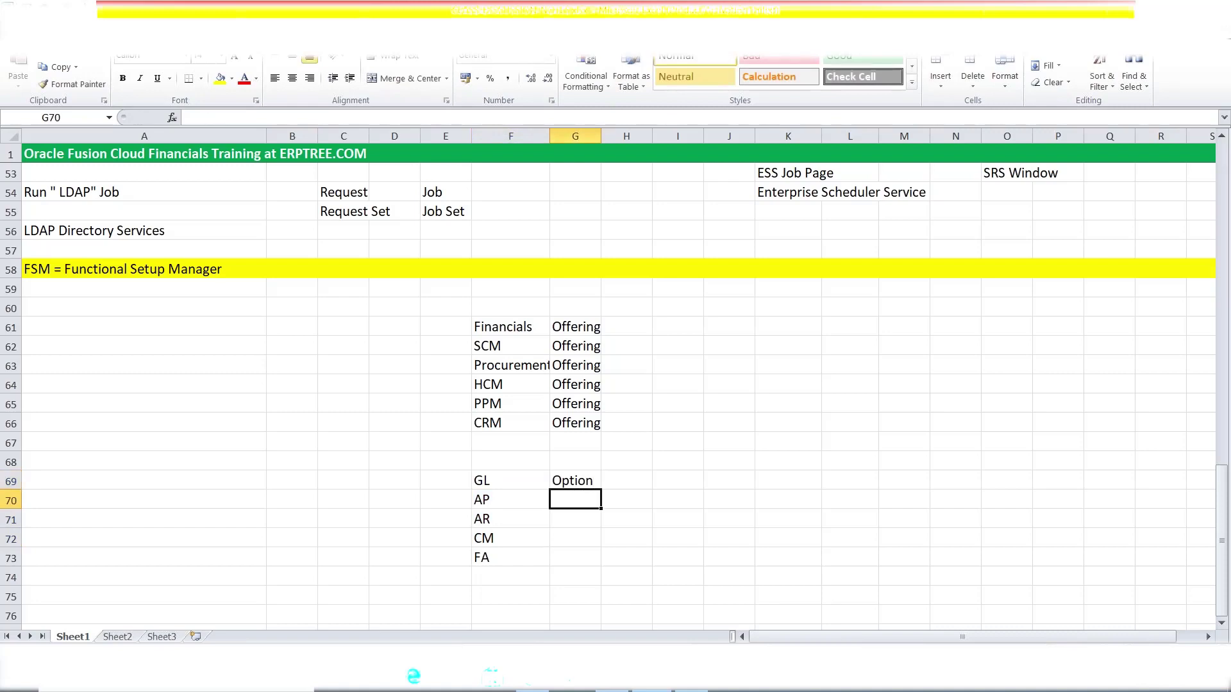
{"action": "type", "text": "o"}
{"action": "key", "text": "Tab"}
{"action": "left_click_drag", "start_coordinate": [575, 480], "coordinate": [602, 569]}
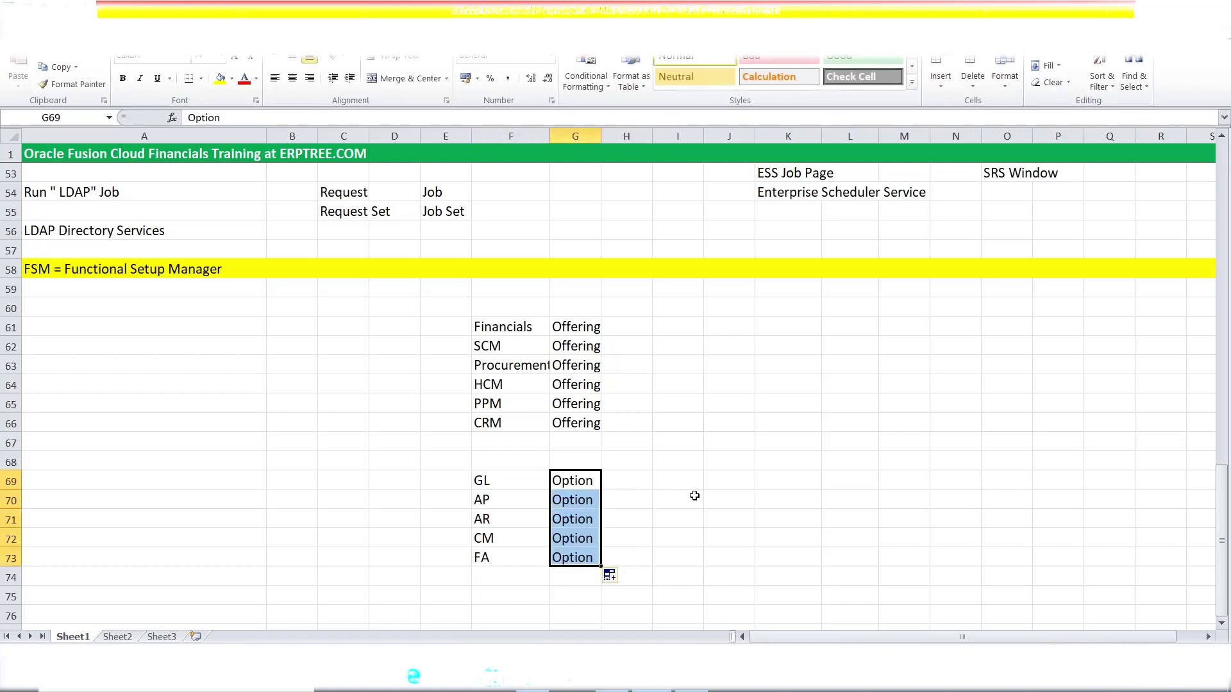
{"action": "left_click", "coordinate": [695, 498]}
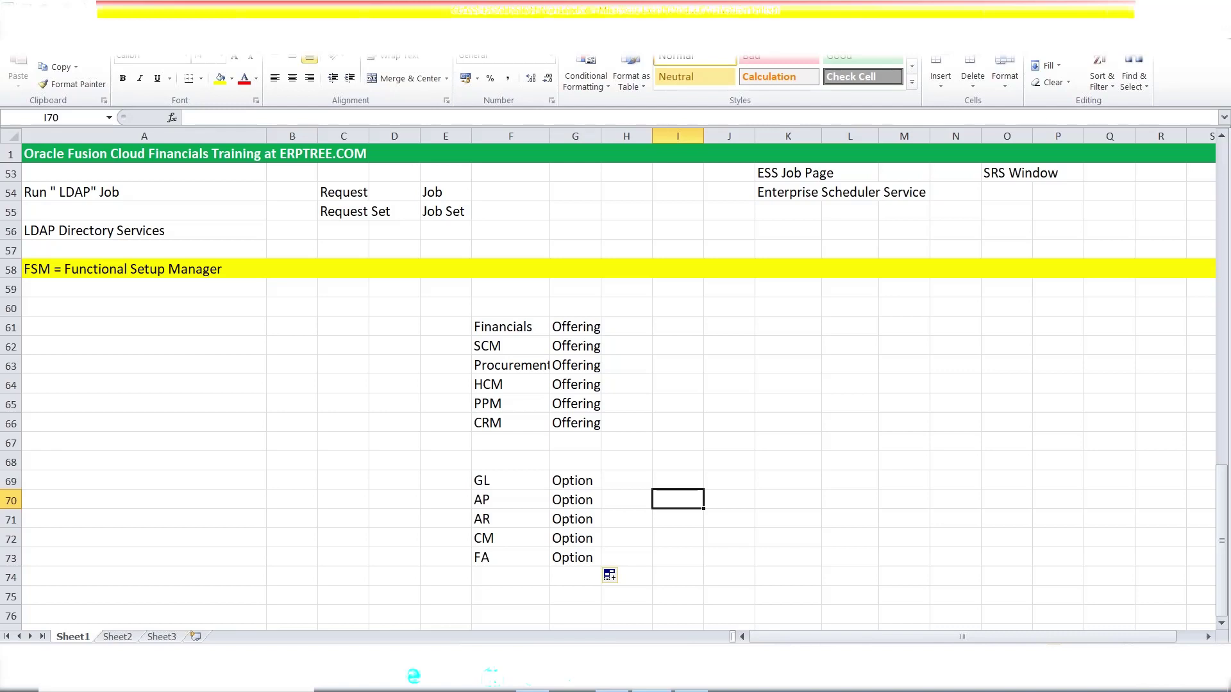
{"action": "left_click", "coordinate": [95, 275]}
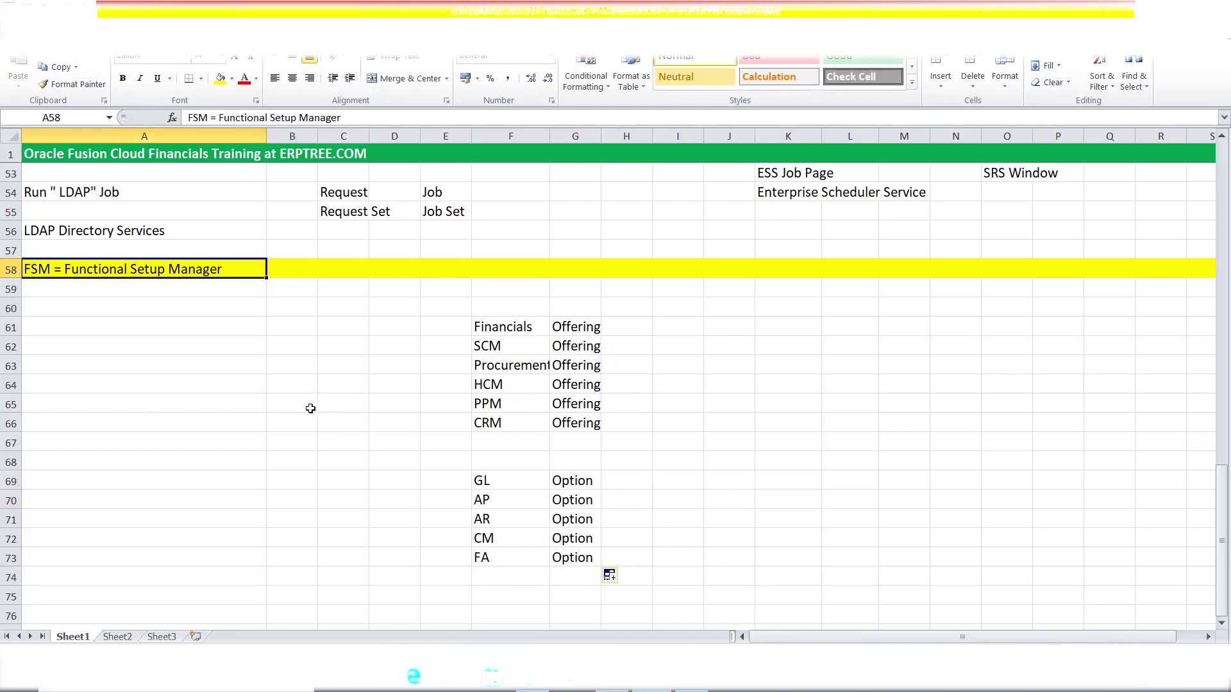
{"action": "left_click", "coordinate": [146, 289]}
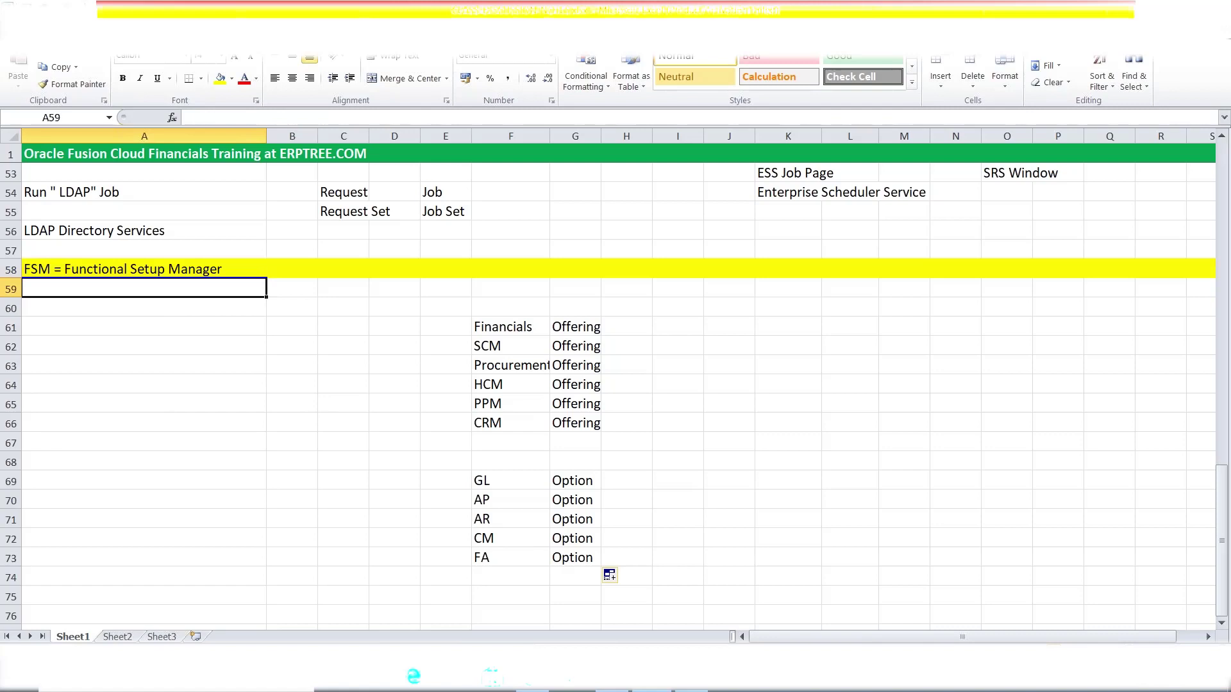
- Type 'Enable Offerings & Options' in A59 under the FSM heading
{"action": "type", "text": "Ena"}
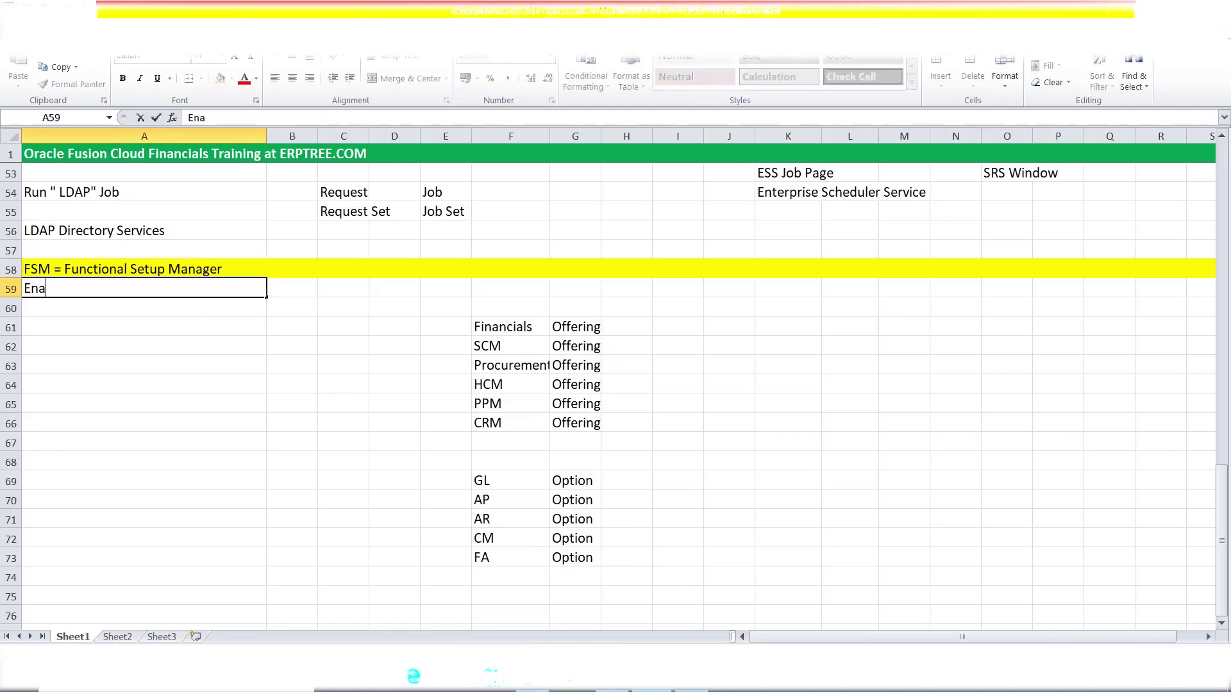
{"action": "type", "text": "ble Offerings & Options"}
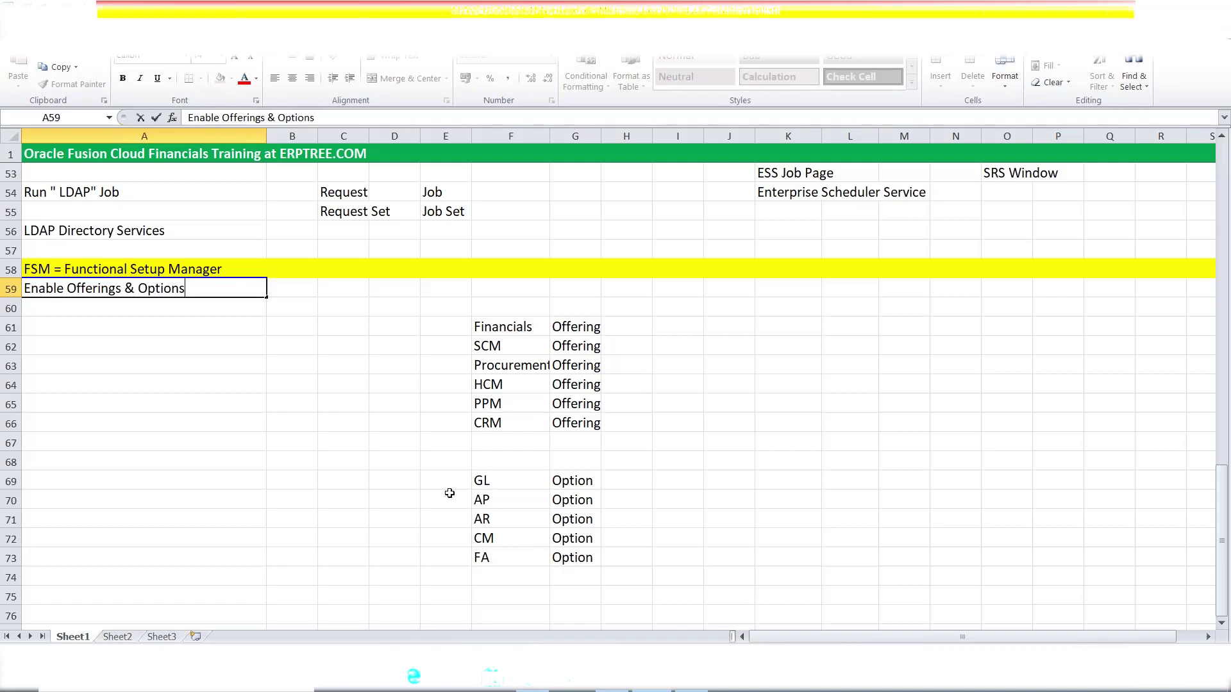
{"action": "key", "text": "ctrl+Return"}
{"action": "left_click_drag", "start_coordinate": [476, 480], "coordinate": [574, 513]}
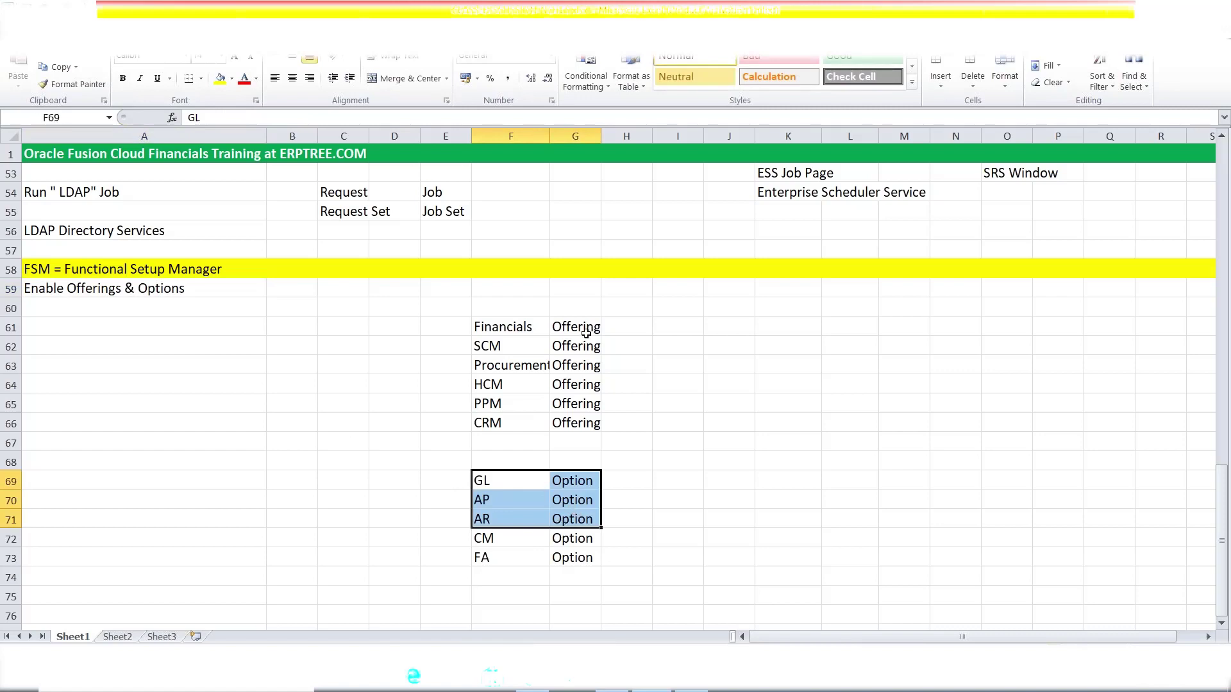
{"action": "left_click", "coordinate": [513, 323]}
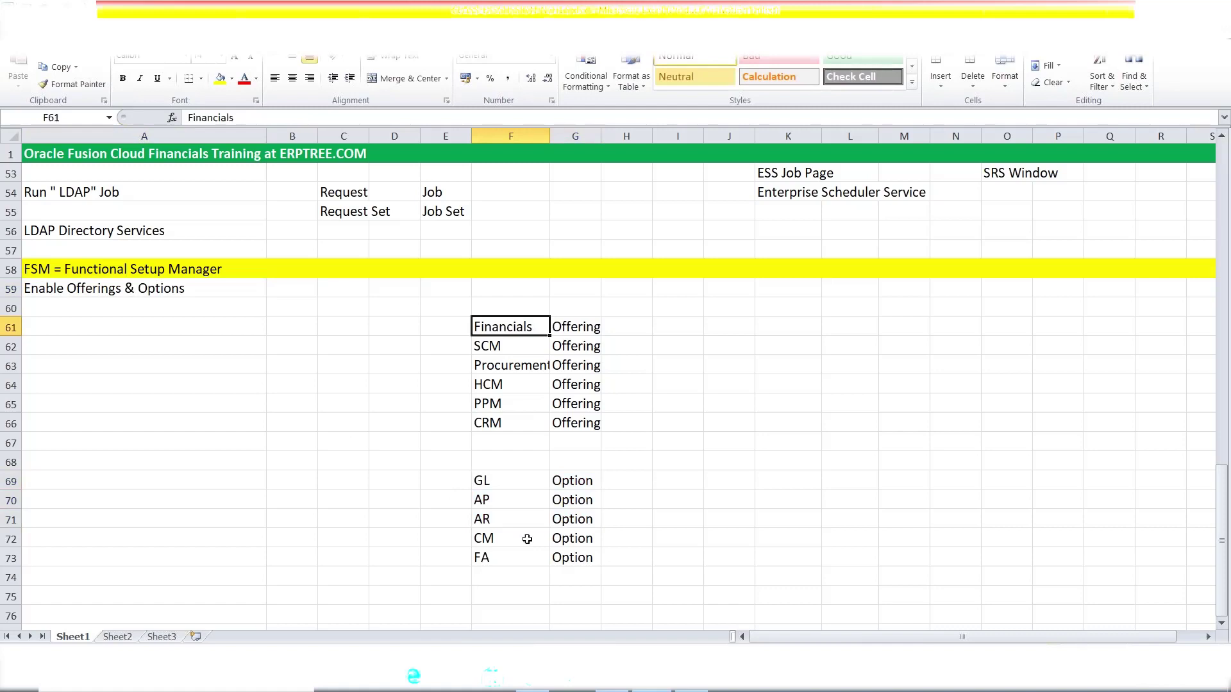
{"action": "left_click_drag", "start_coordinate": [477, 482], "coordinate": [587, 513]}
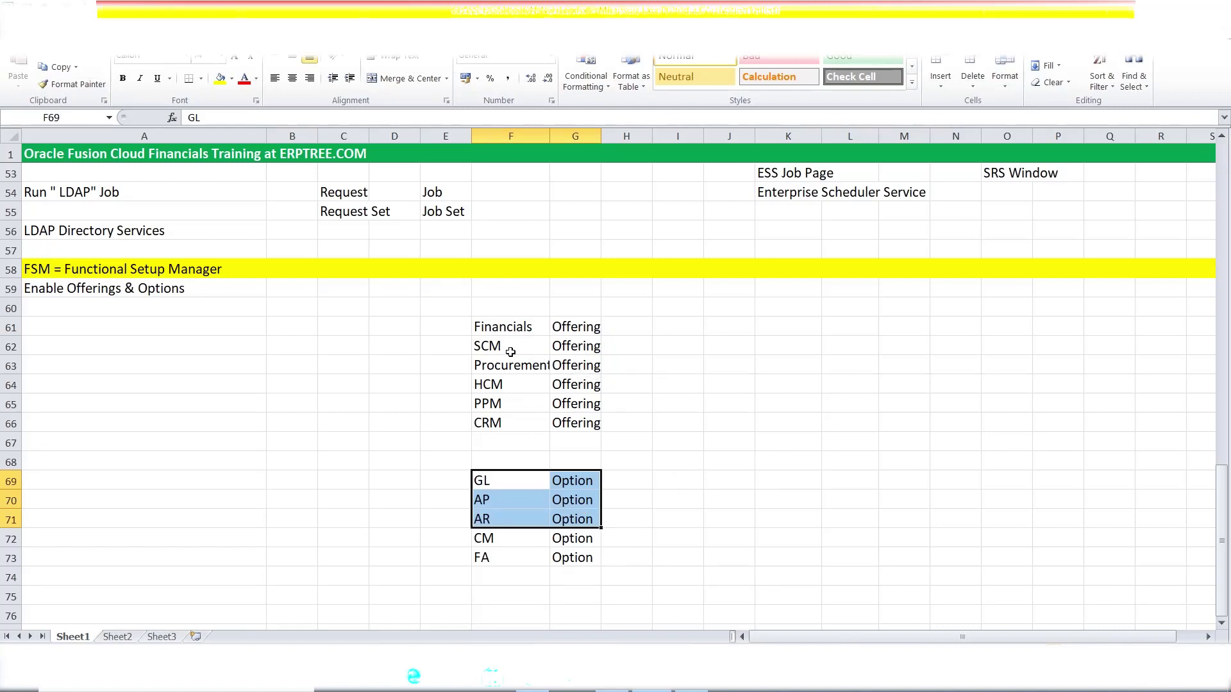
{"action": "left_click_drag", "start_coordinate": [485, 328], "coordinate": [642, 370]}
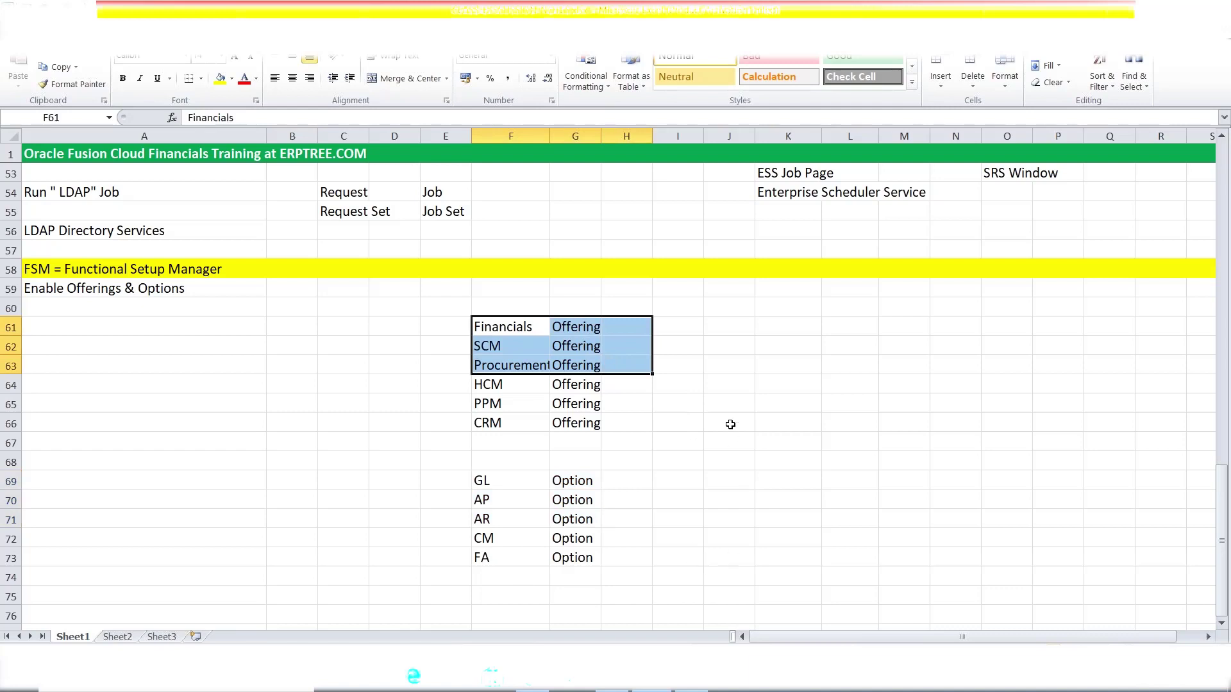
{"action": "left_click_drag", "start_coordinate": [501, 329], "coordinate": [610, 363]}
{"action": "left_click_drag", "start_coordinate": [490, 385], "coordinate": [587, 424]}
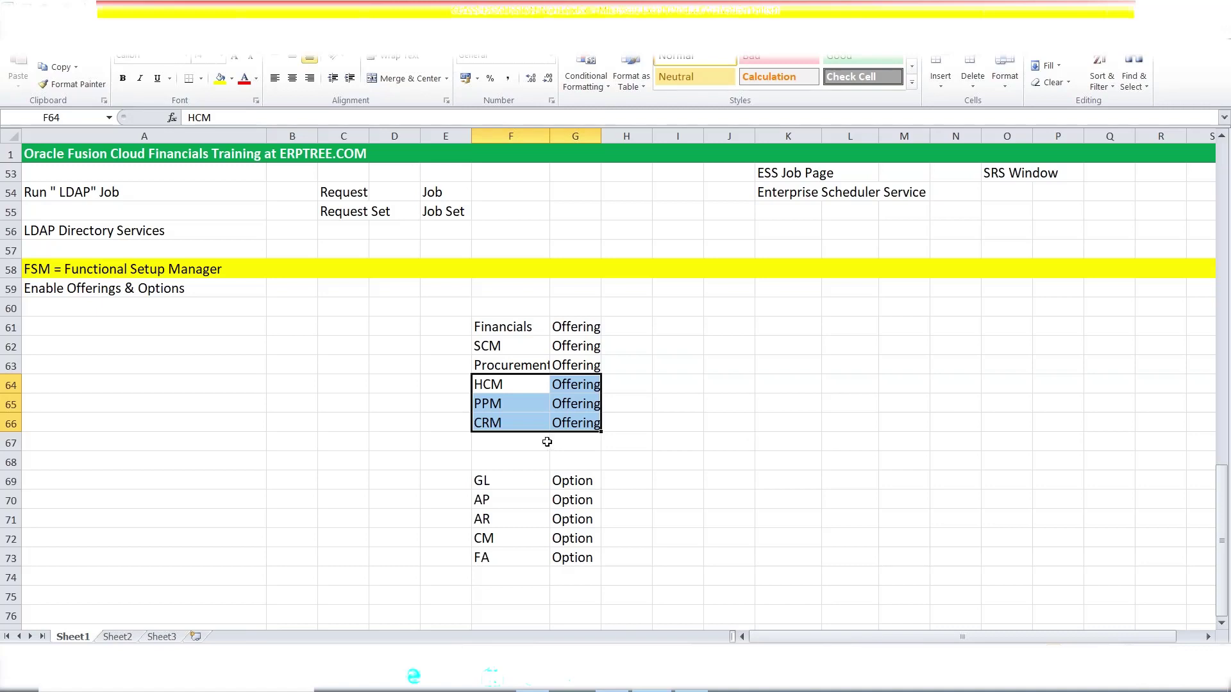
{"action": "left_click", "coordinate": [500, 324]}
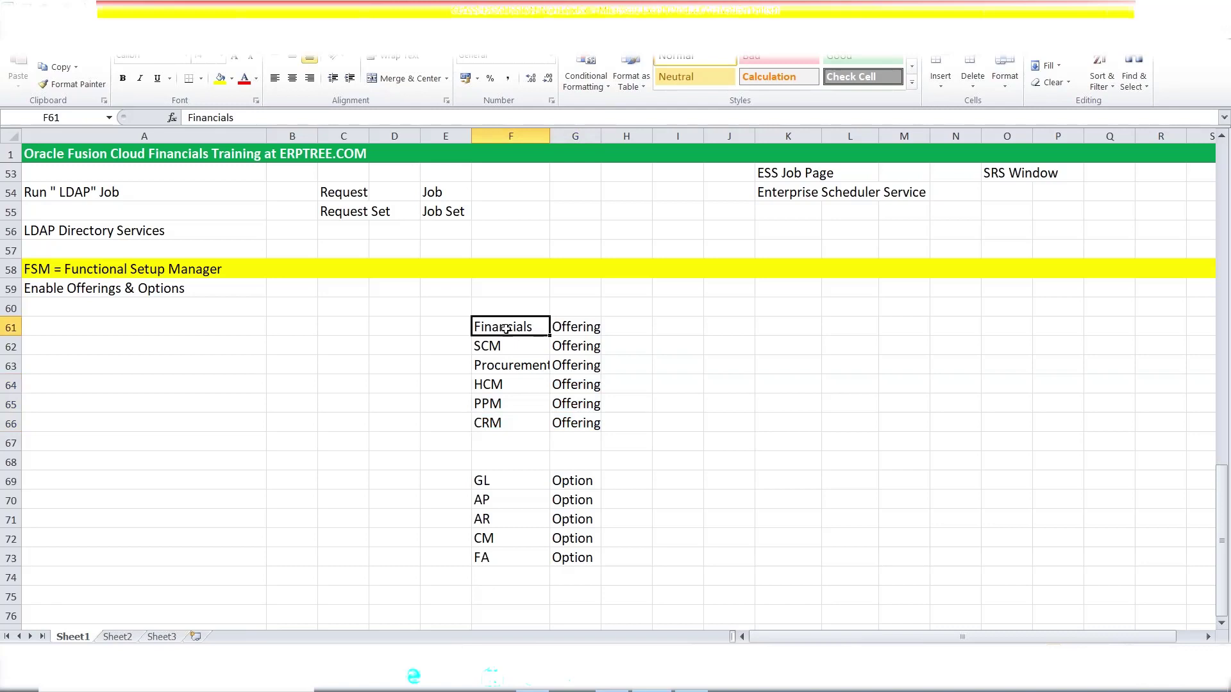
{"action": "left_click", "coordinate": [504, 346]}
{"action": "left_click", "coordinate": [519, 383]}
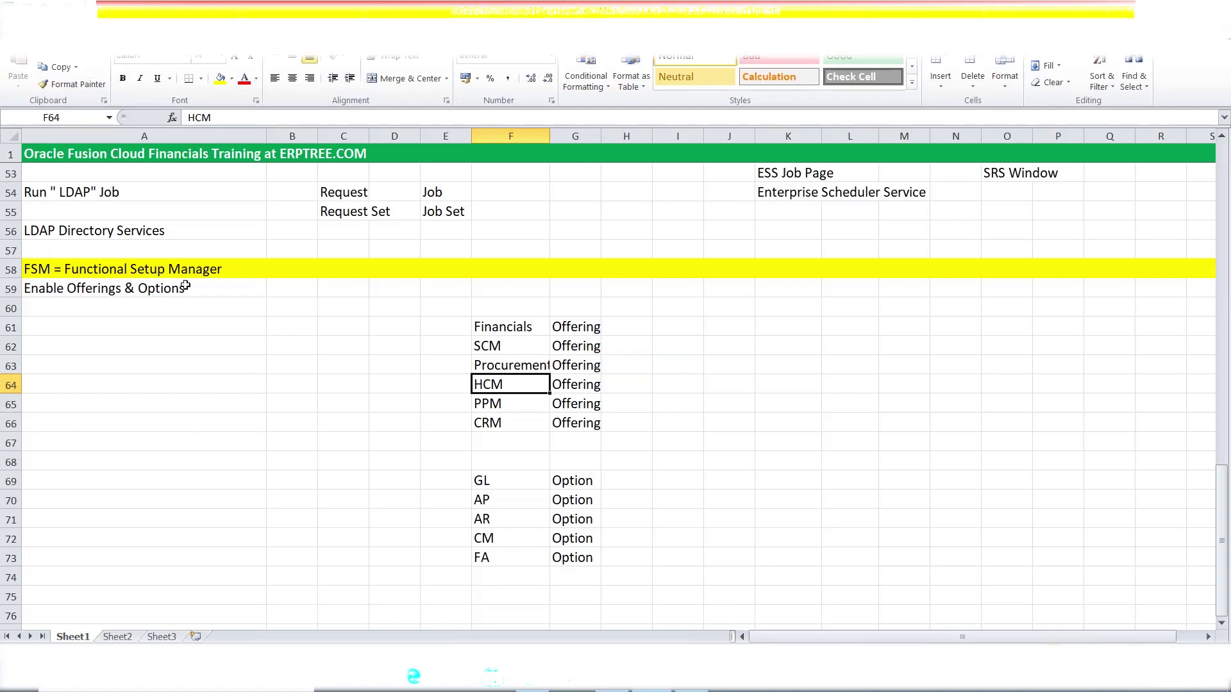
- Highlight the six offerings Financials through CRM and the GL, AP and AR options
{"action": "left_click_drag", "start_coordinate": [510, 328], "coordinate": [513, 424]}
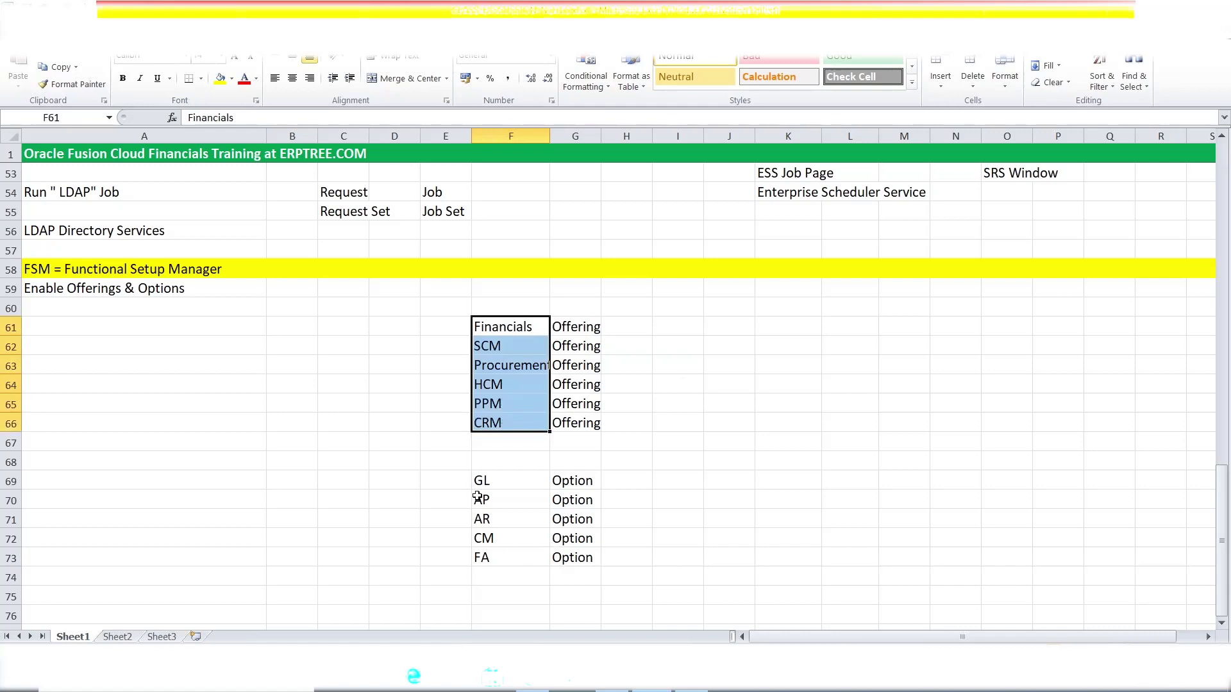
{"action": "left_click_drag", "start_coordinate": [479, 484], "coordinate": [493, 550]}
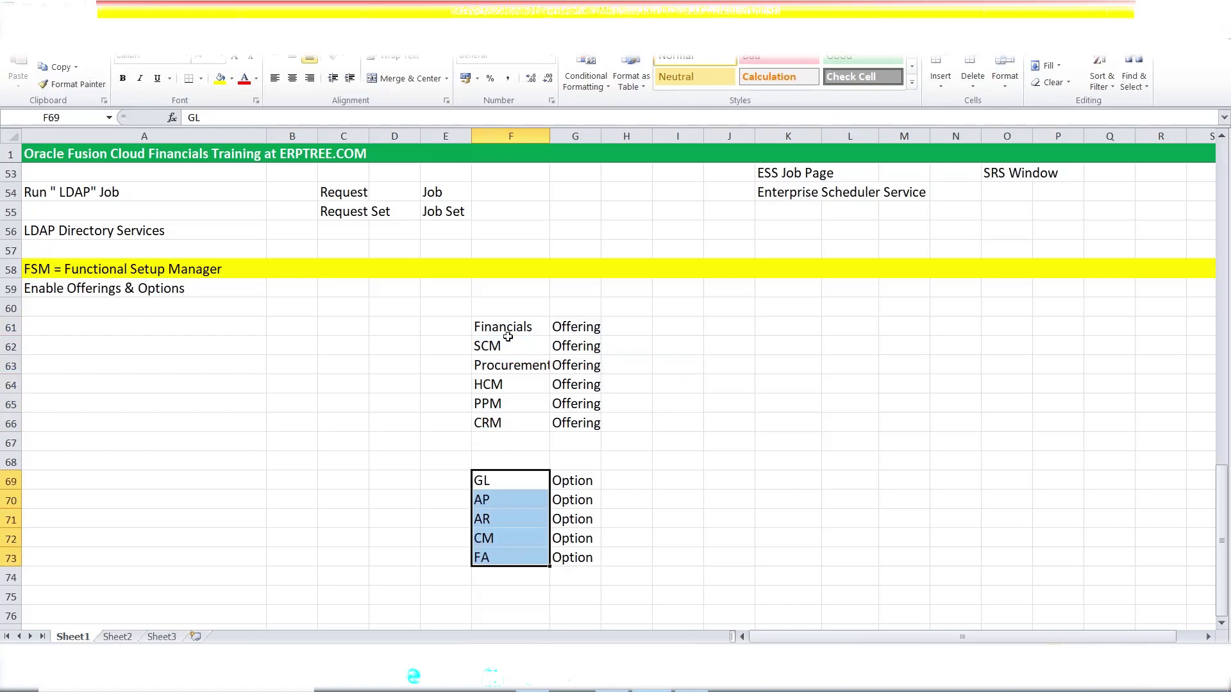
{"action": "left_click_drag", "start_coordinate": [500, 328], "coordinate": [500, 551]}
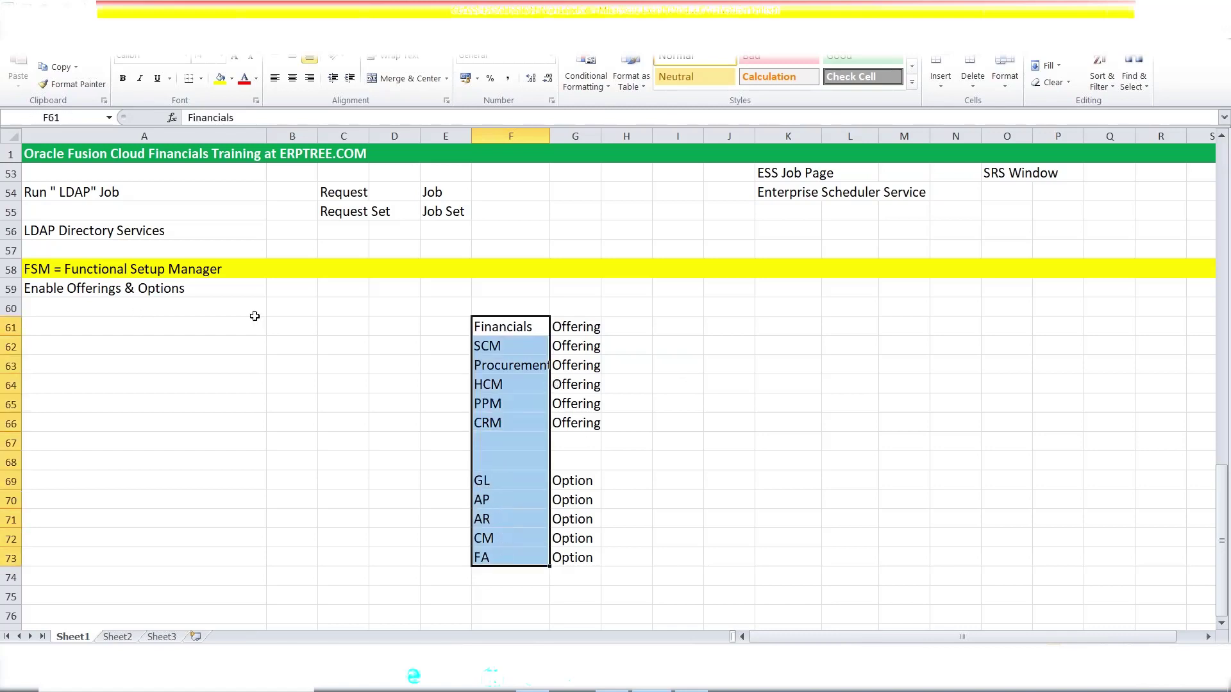
{"action": "left_click", "coordinate": [483, 328]}
{"action": "left_click_drag", "start_coordinate": [482, 328], "coordinate": [571, 368]}
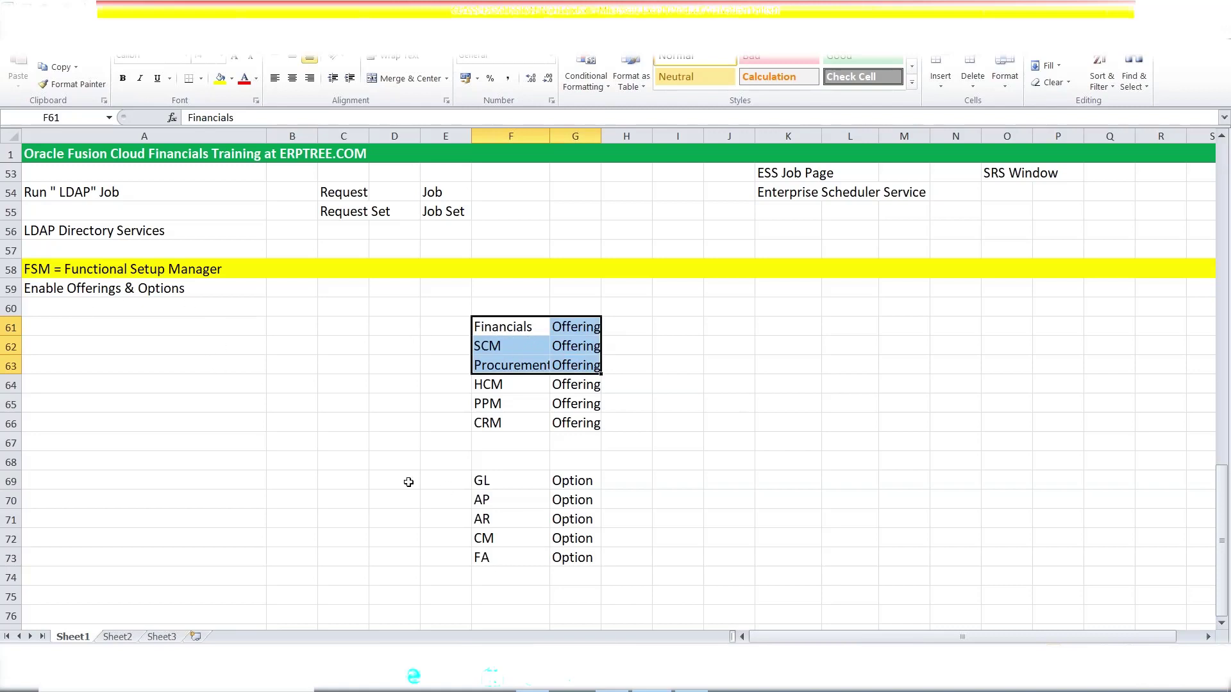
- Enter 'Create Implementation Project' in A60 below Enable Offerings & Options and save
{"action": "left_click", "coordinate": [121, 294]}
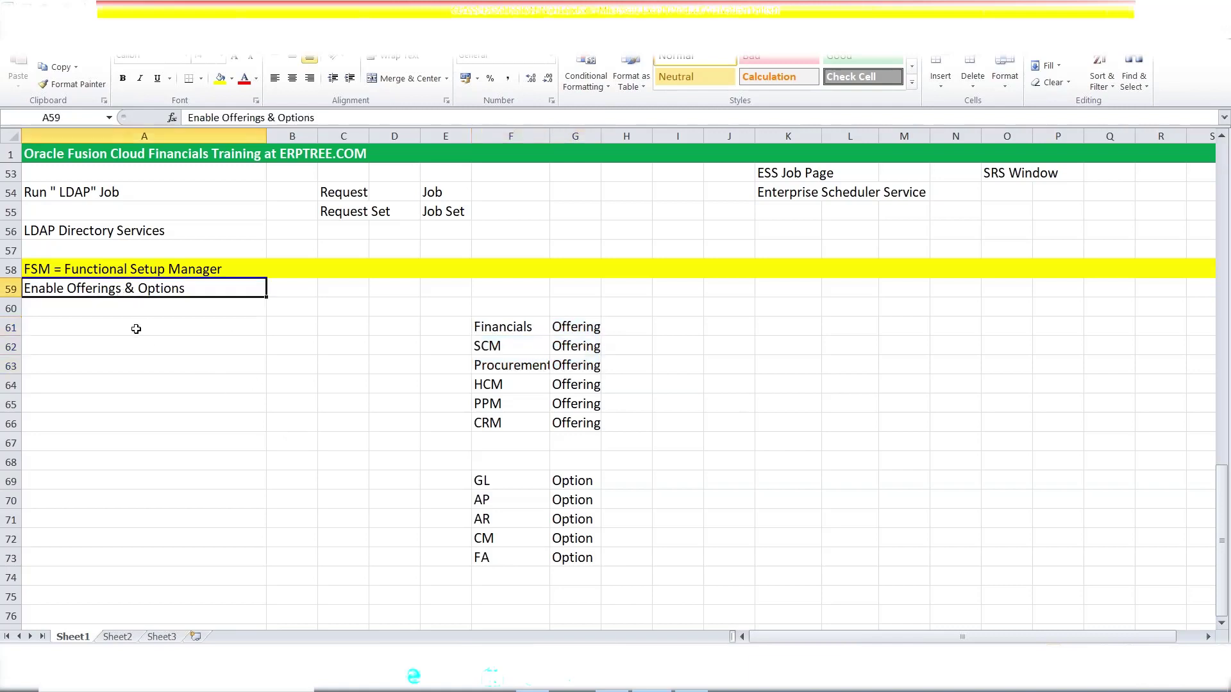
{"action": "left_click", "coordinate": [110, 308]}
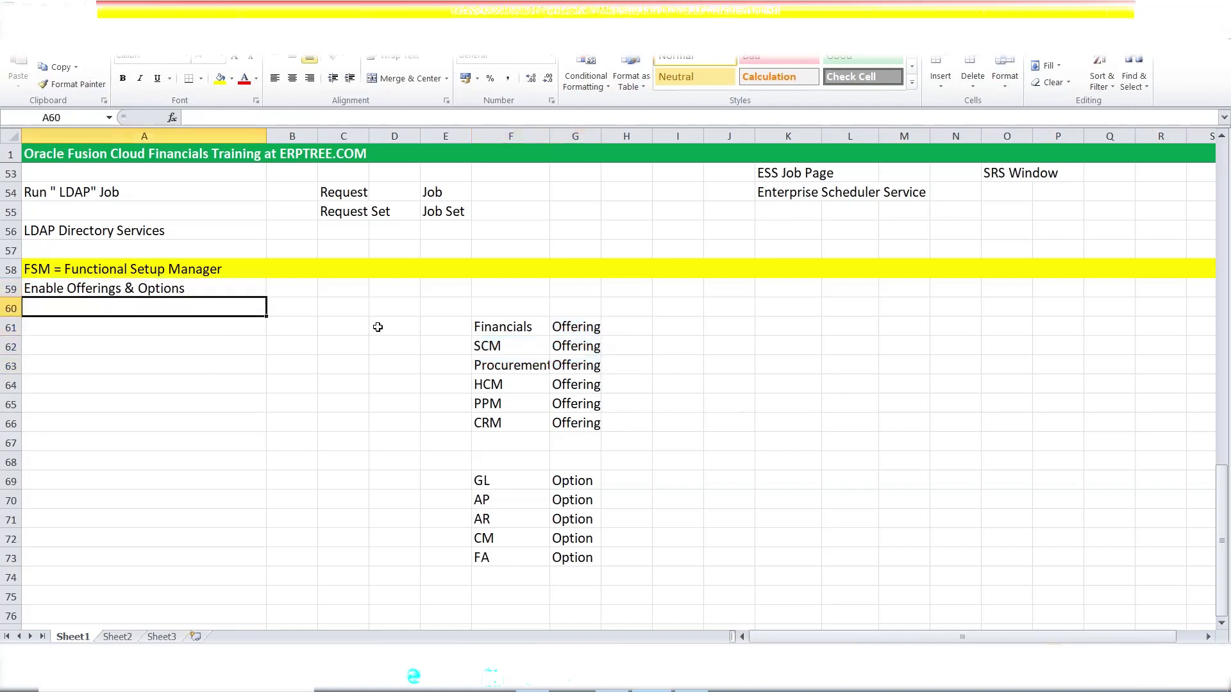
{"action": "left_click", "coordinate": [209, 288]}
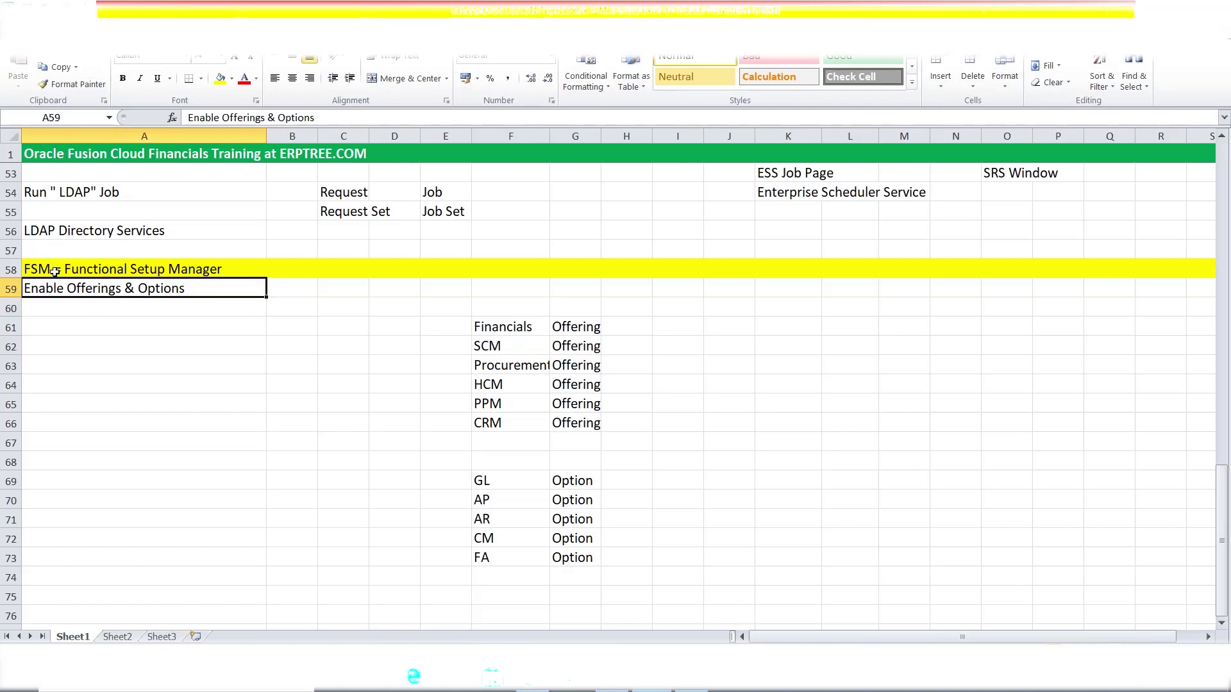
{"action": "left_click", "coordinate": [98, 307]}
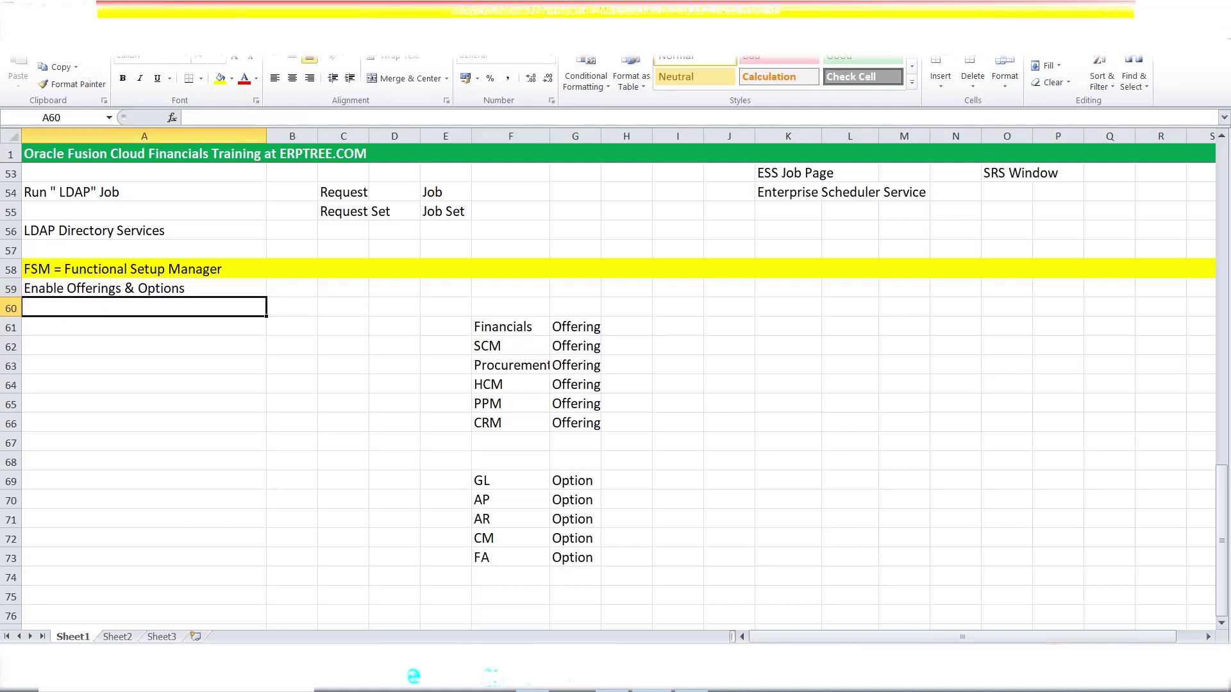
{"action": "left_click", "coordinate": [1152, 9]}
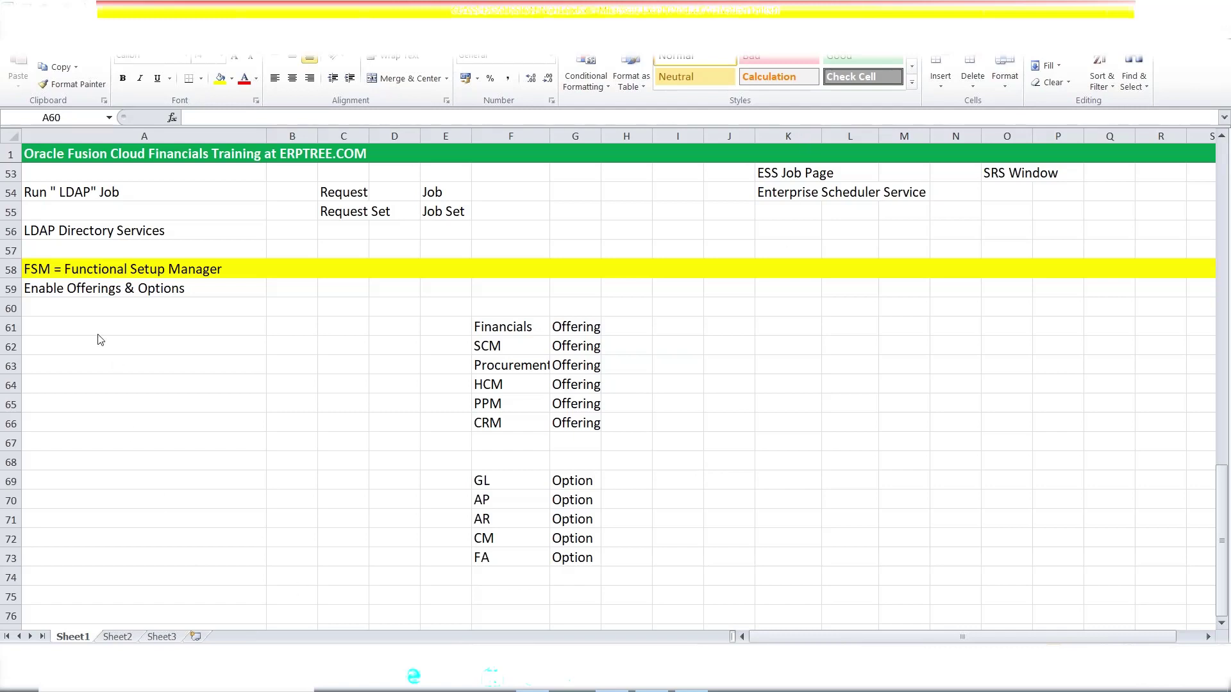
{"action": "left_click", "coordinate": [69, 312]}
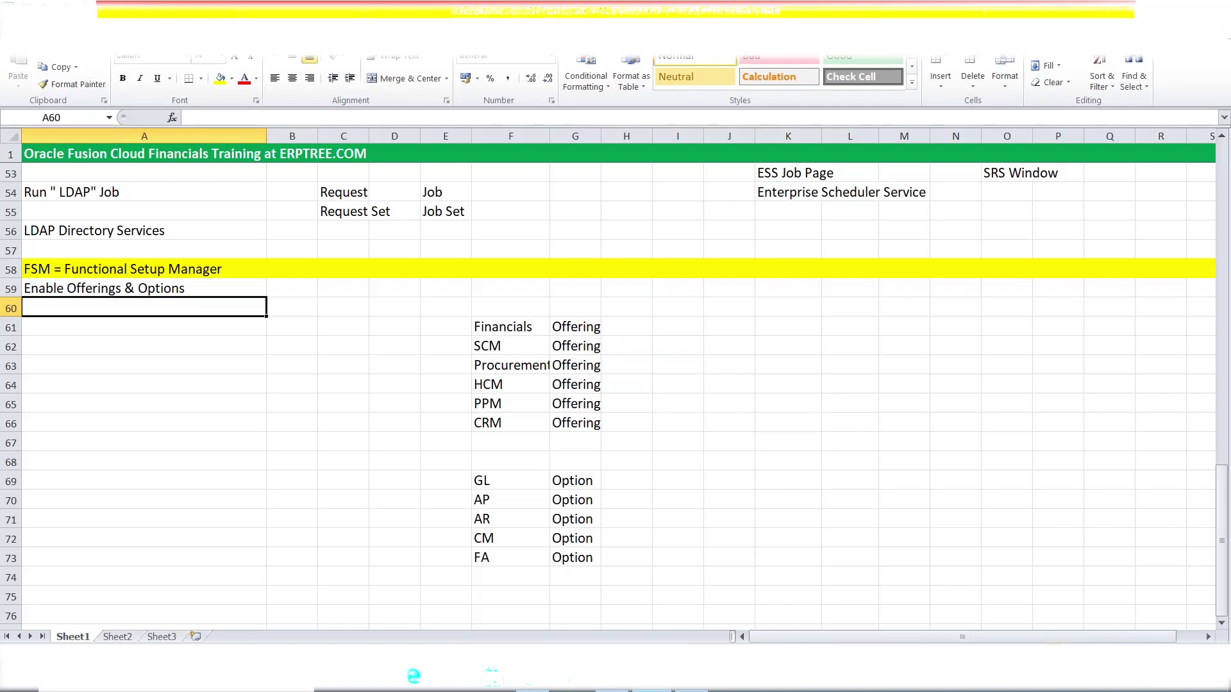
{"action": "type", "text": "Cre"}
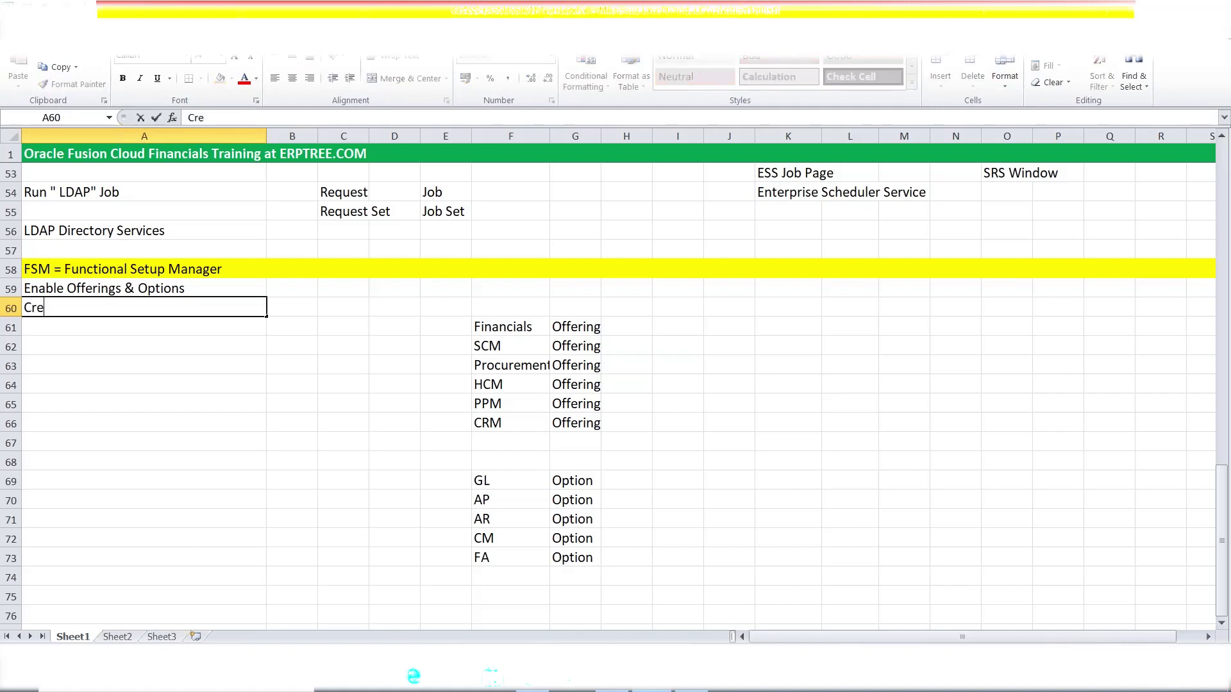
{"action": "type", "text": "ate Implementation "}
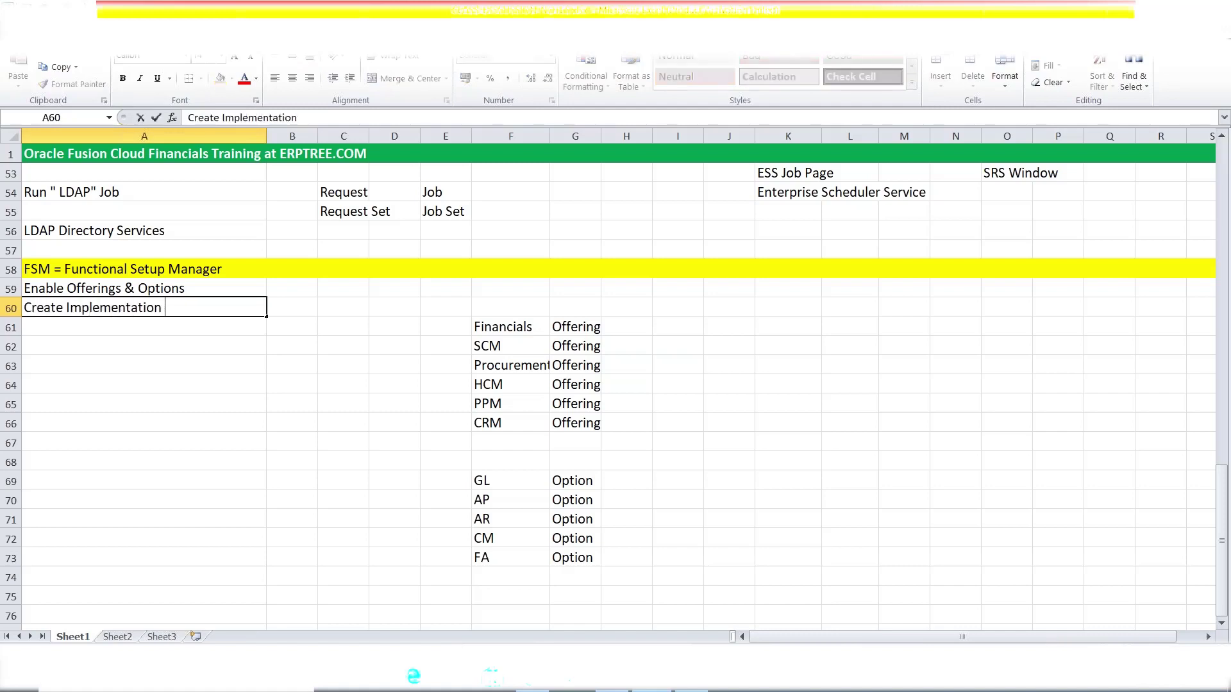
{"action": "type", "text": "Project"}
{"action": "key", "text": "ctrl+s"}
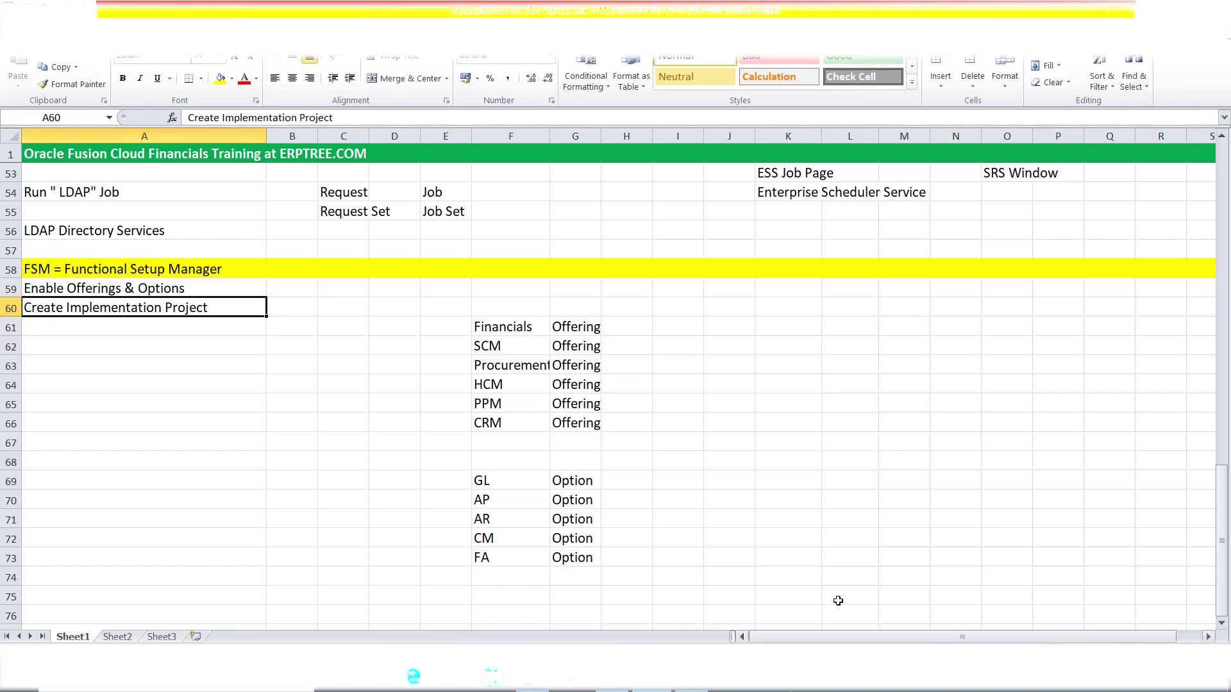
{"action": "left_click", "coordinate": [843, 384]}
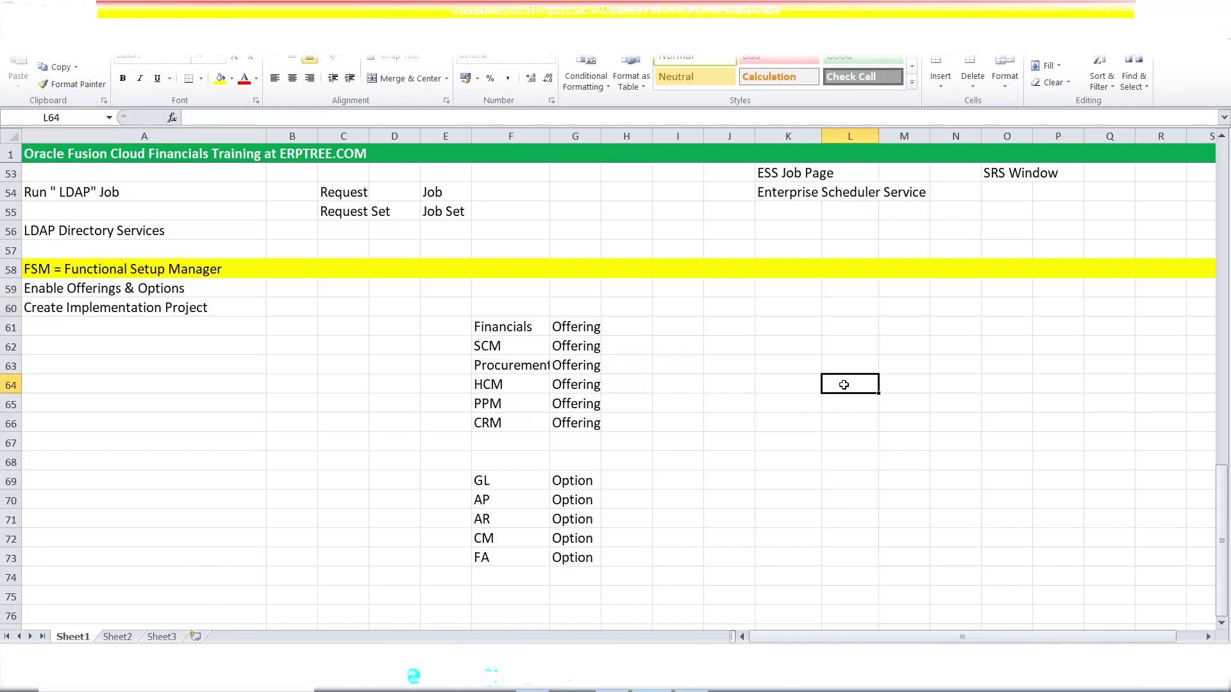
- Add the 'Project Life Cycle Management' heading, then phases Inception and Planning in K66:L66
{"action": "type", "text": "Projec"}
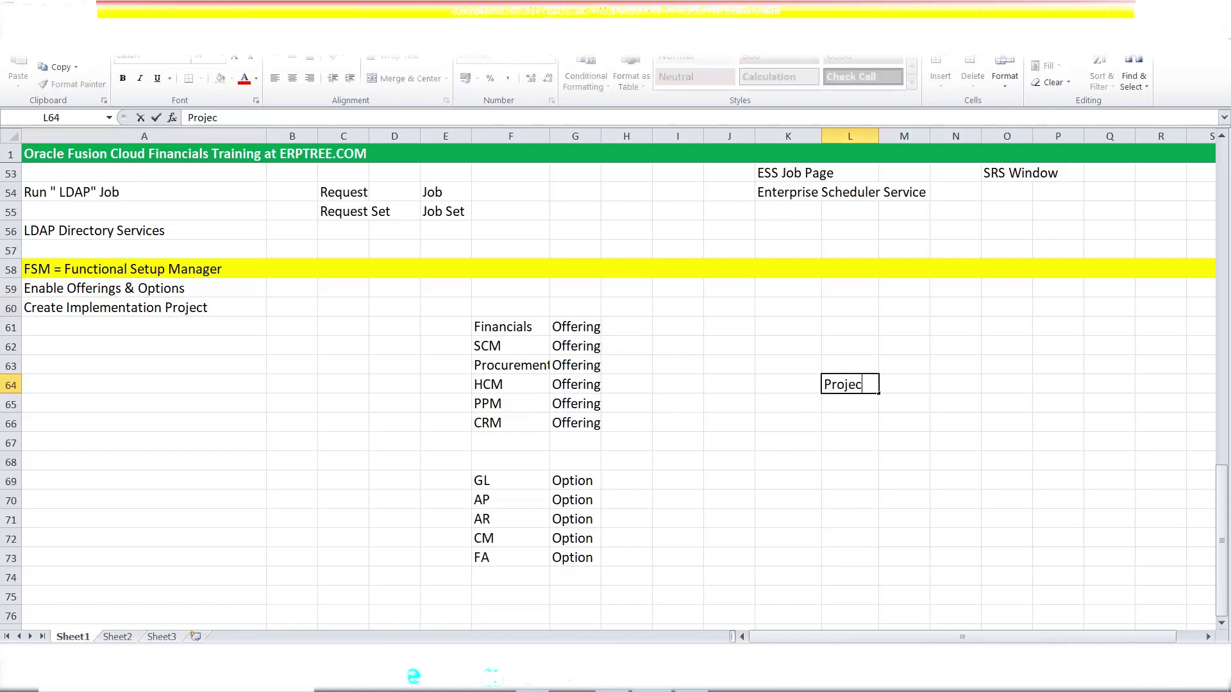
{"action": "type", "text": "t Life Cycle Management"}
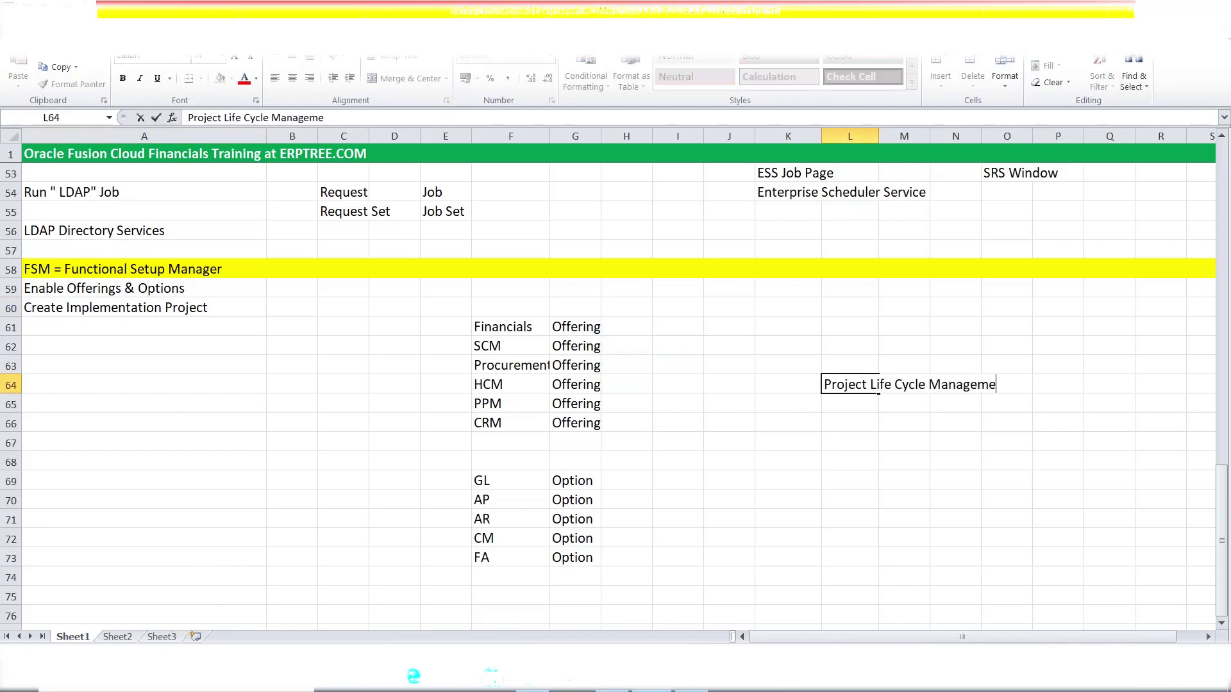
{"action": "key", "text": "Return"}
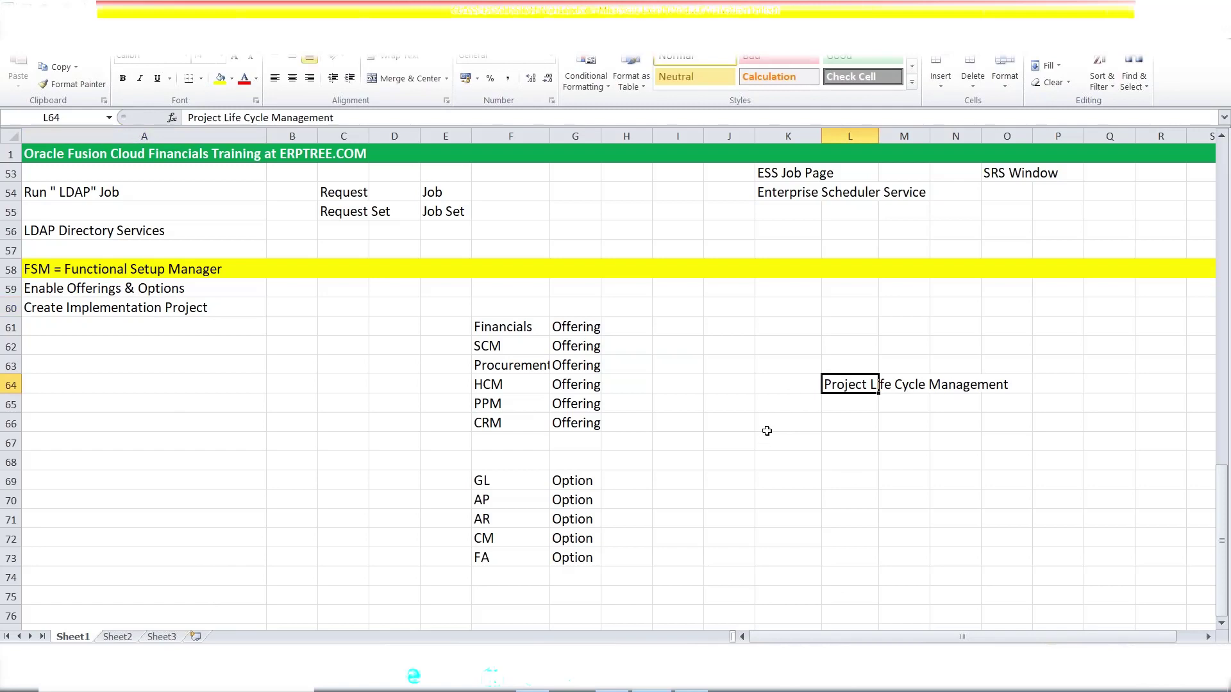
{"action": "left_click", "coordinate": [768, 422]}
{"action": "type", "text": "Inception"}
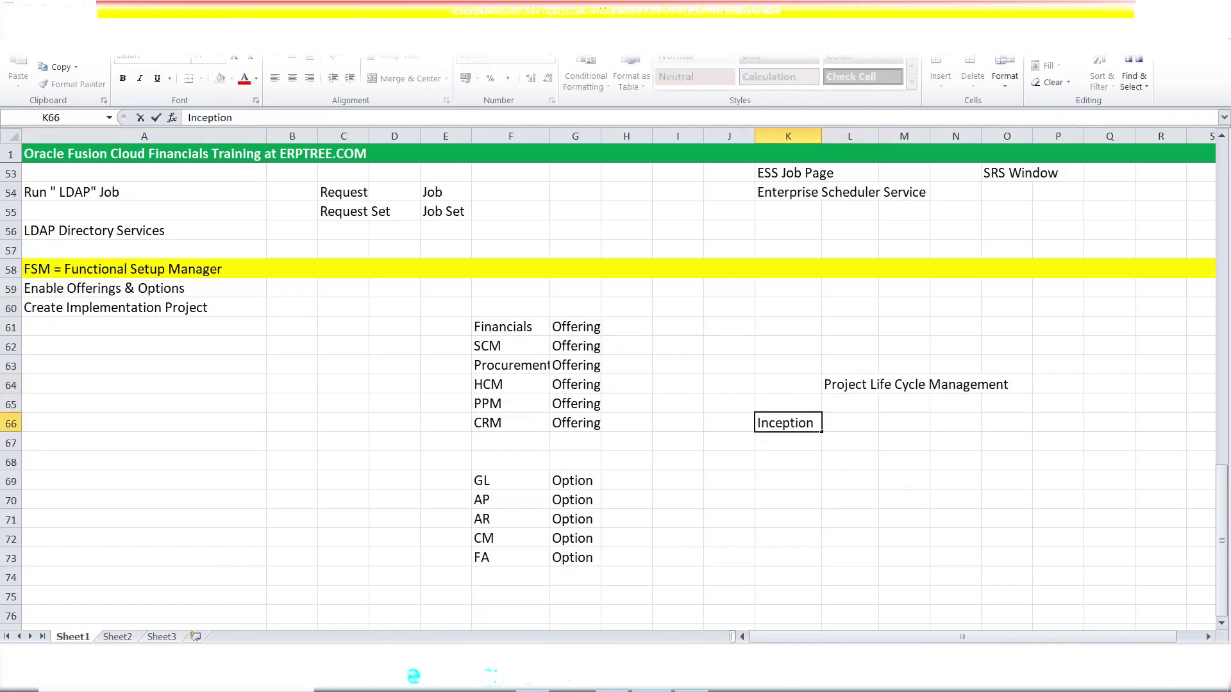
{"action": "key", "text": "Tab"}
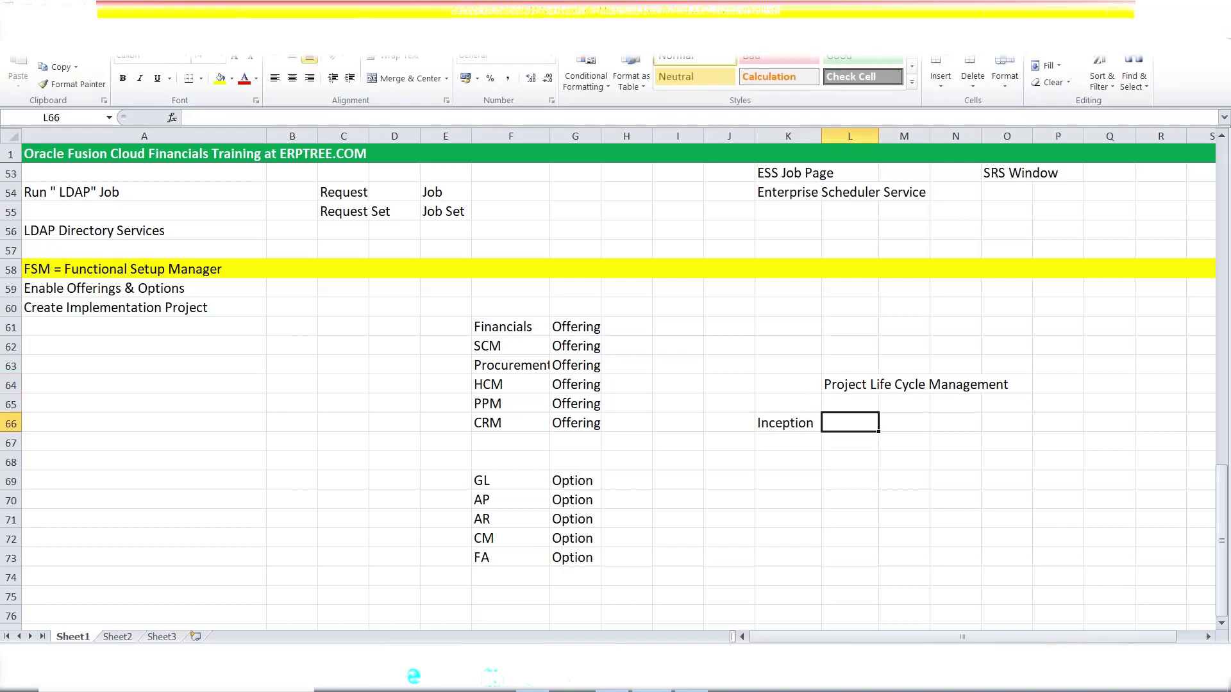
{"action": "type", "text": "p"}
{"action": "key", "text": "BackSpace"}
{"action": "type", "text": "Planning"}
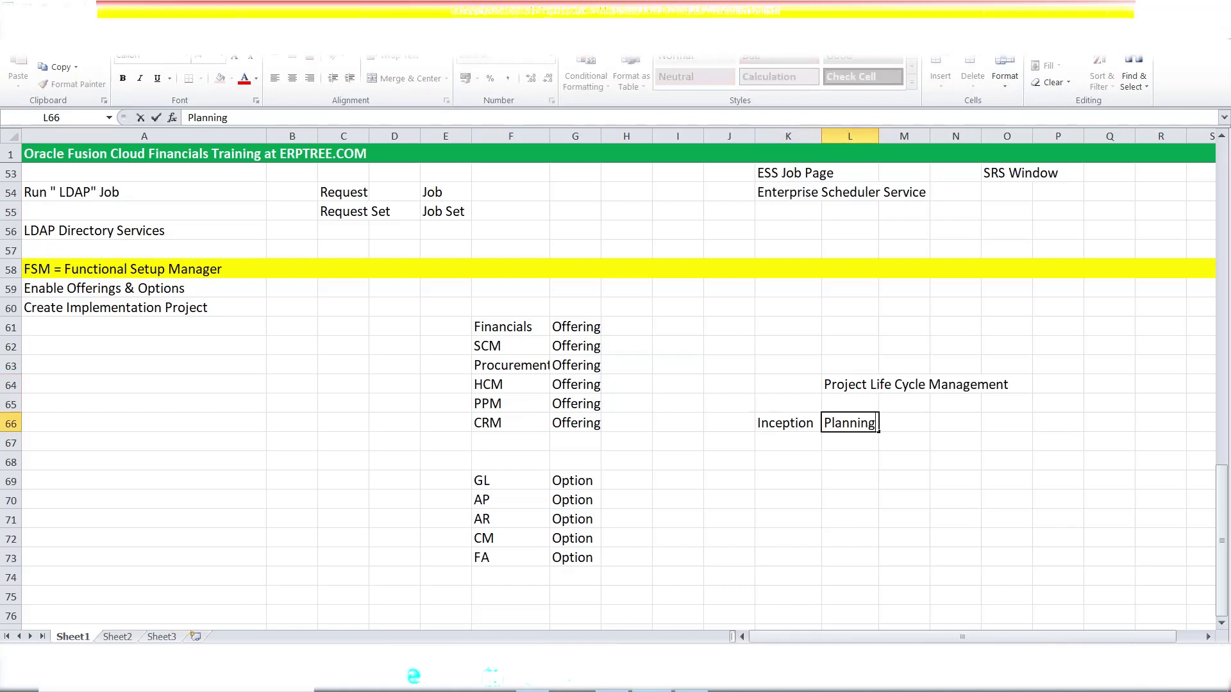
{"action": "key", "text": "Tab"}
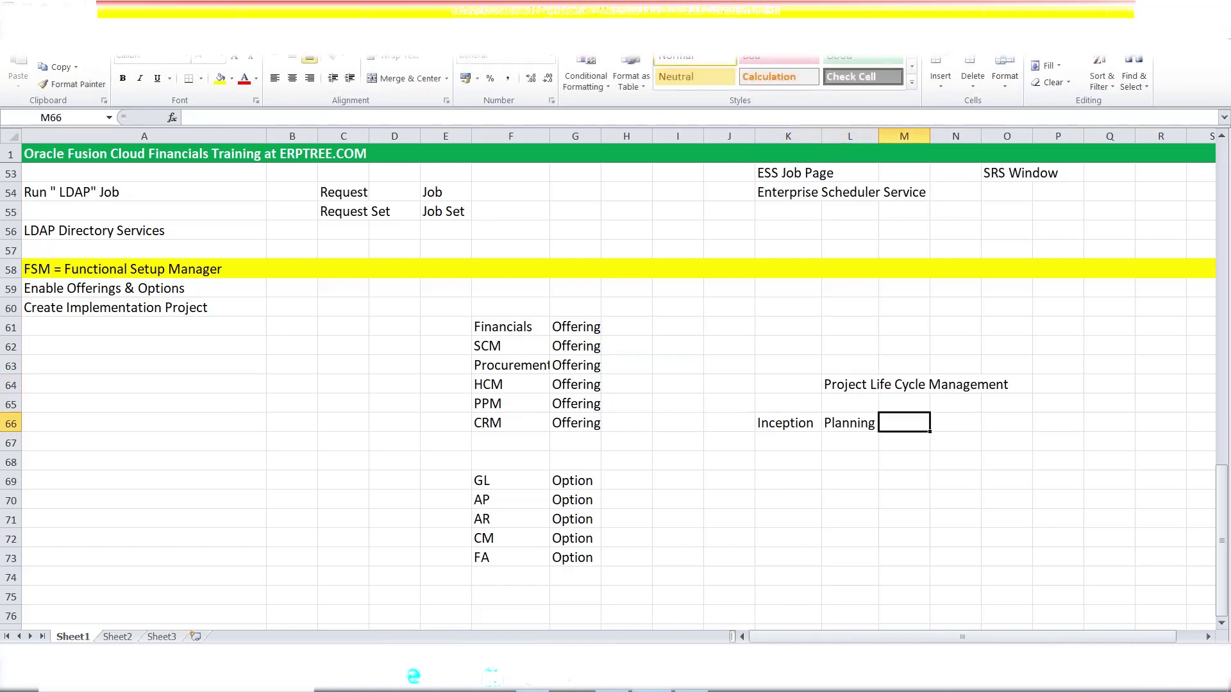
- Enter the phases Execution, Controlling and Closing in M66 through O66
{"action": "key", "text": "Tab"}
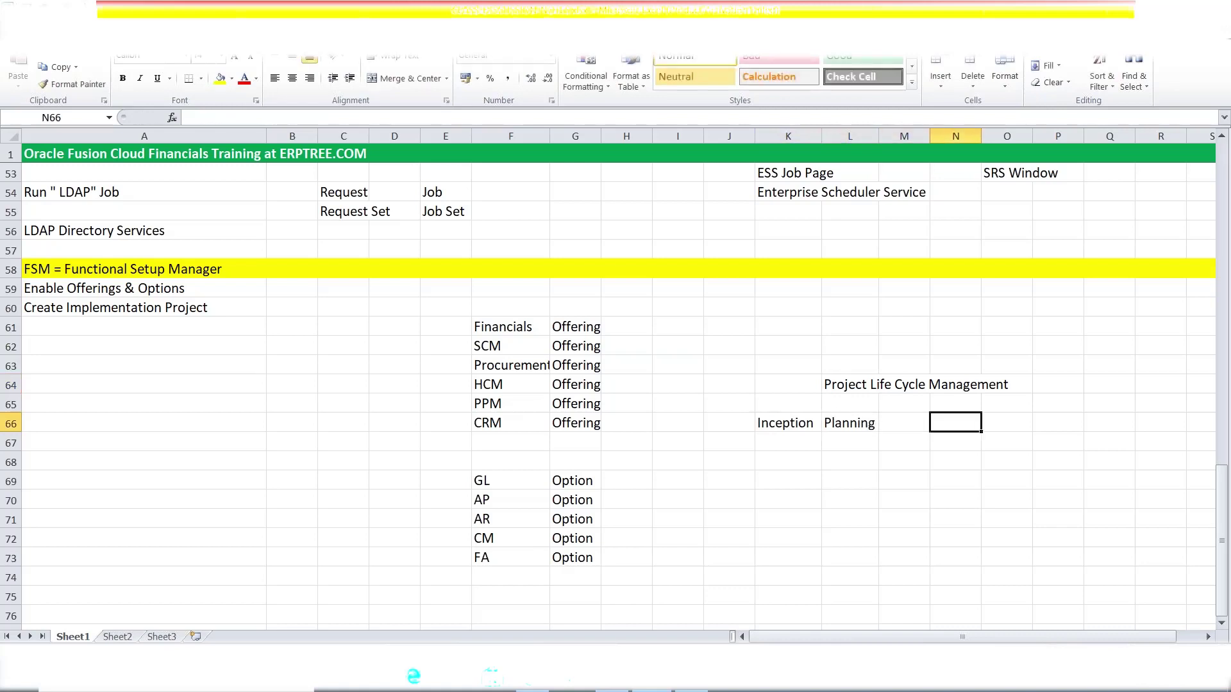
{"action": "type", "text": "E"}
{"action": "key", "text": "BackSpace"}
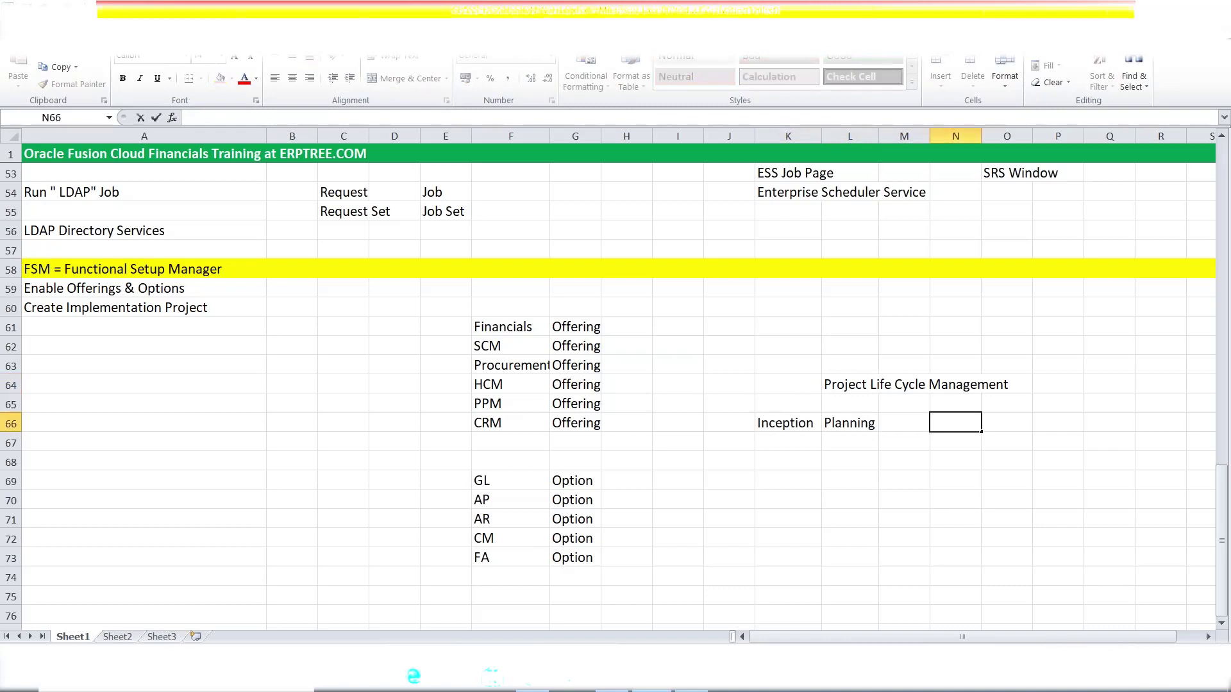
{"action": "key", "text": "Left"}
{"action": "type", "text": "E"}
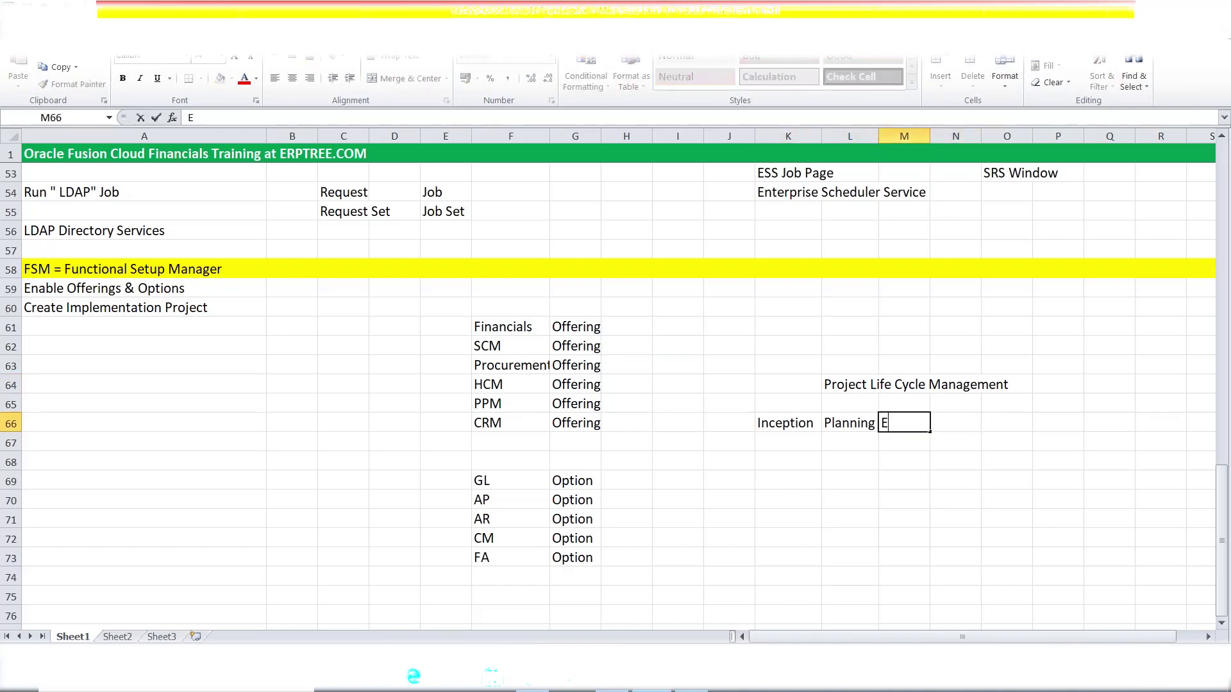
{"action": "type", "text": "xecution"}
{"action": "key", "text": "Tab"}
{"action": "key", "text": "Right"}
{"action": "key", "text": "Left"}
{"action": "type", "text": "Contro"}
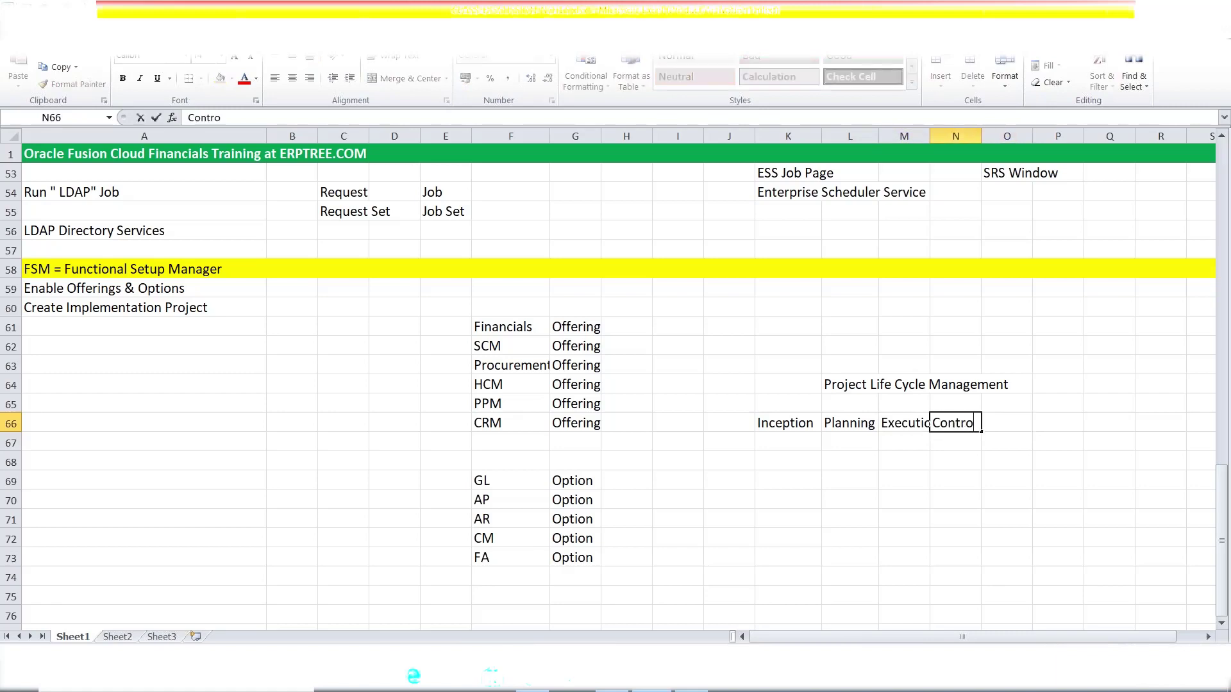
{"action": "type", "text": "lling"}
{"action": "key", "text": "Right"}
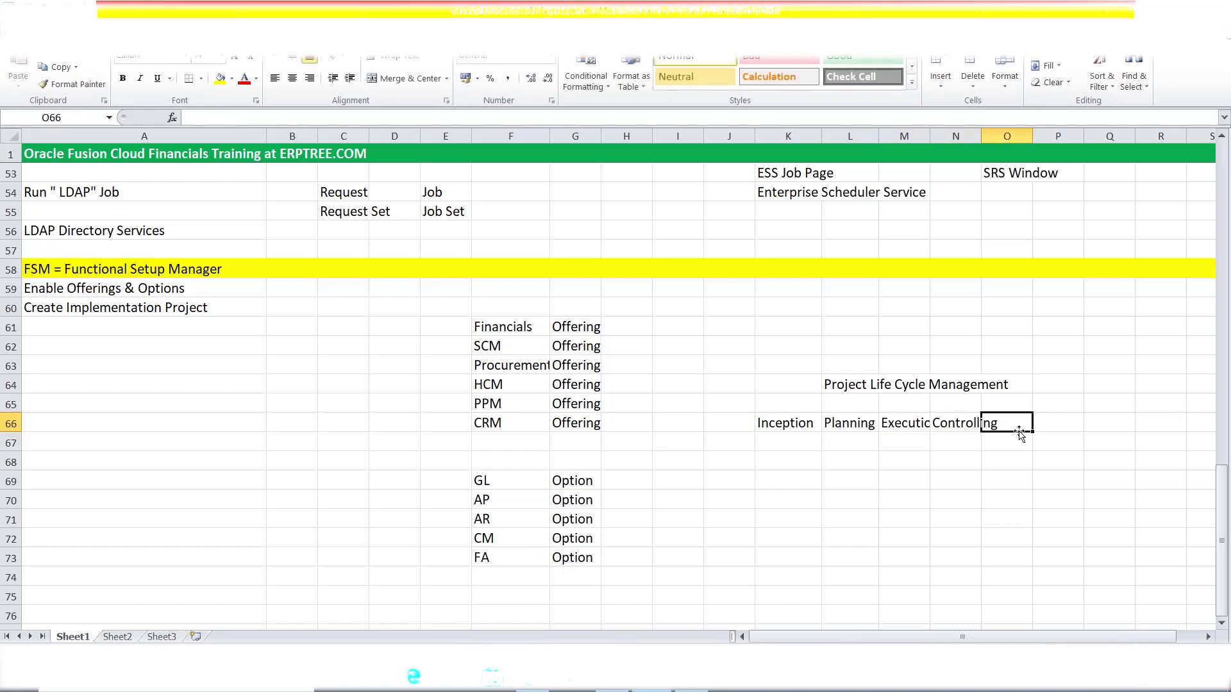
{"action": "type", "text": "C"}
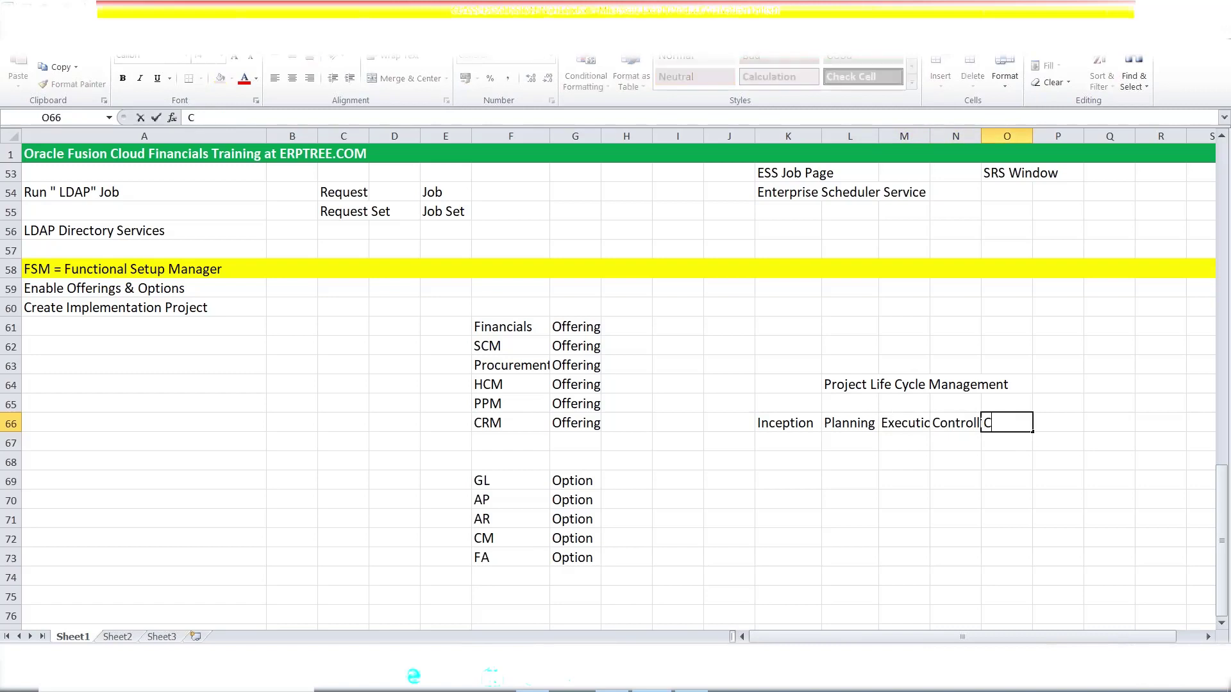
{"action": "type", "text": "losing"}
{"action": "left_click", "coordinate": [933, 464]}
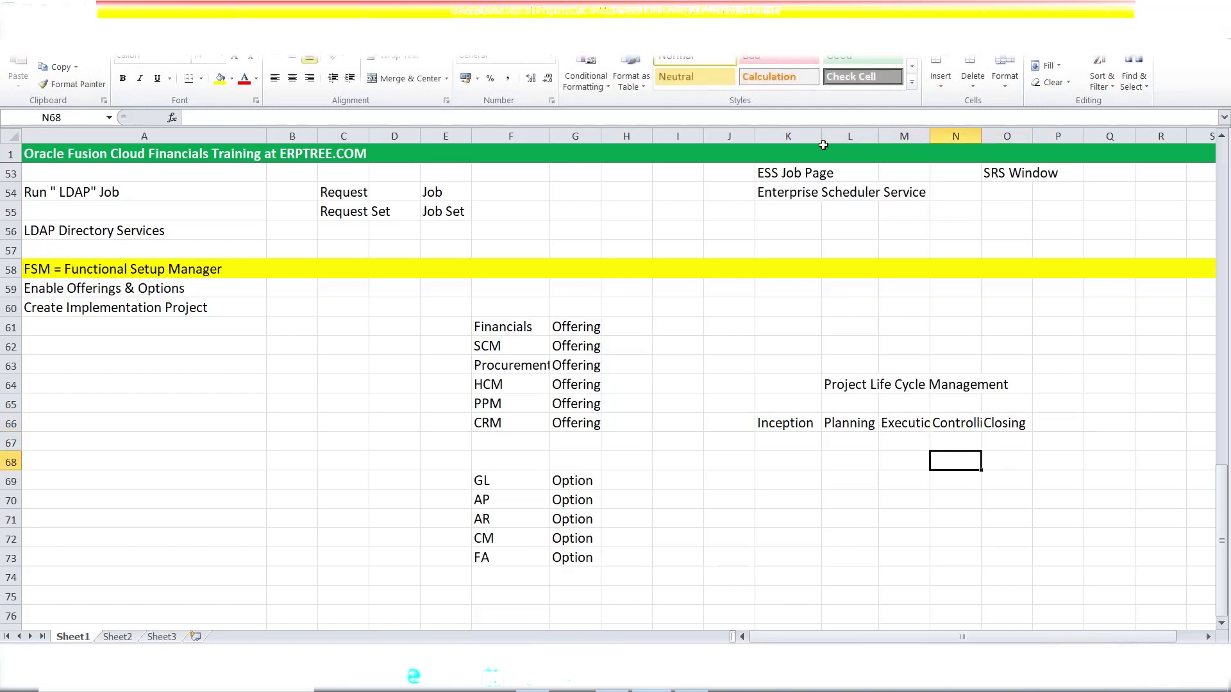
- Widen columns K and N so the phase names fit
{"action": "left_click_drag", "start_coordinate": [823, 145], "coordinate": [1056, 139]}
{"action": "left_click", "coordinate": [795, 429]}
{"action": "left_click", "coordinate": [866, 423]}
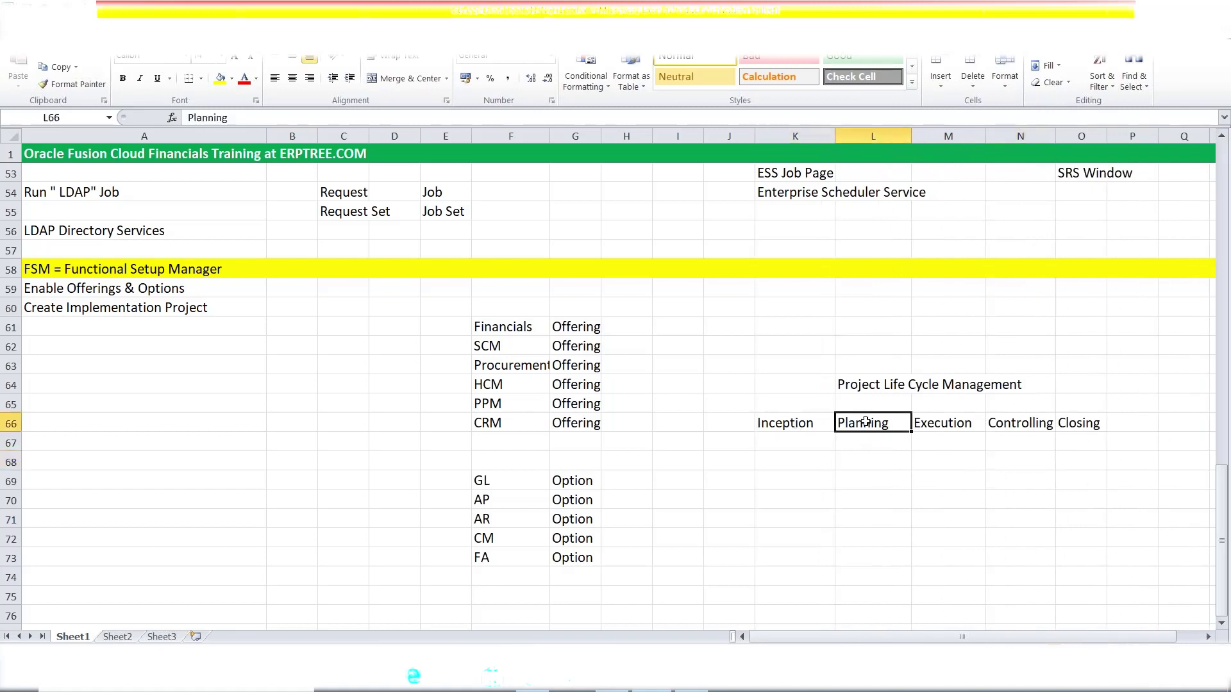
{"action": "left_click", "coordinate": [934, 424]}
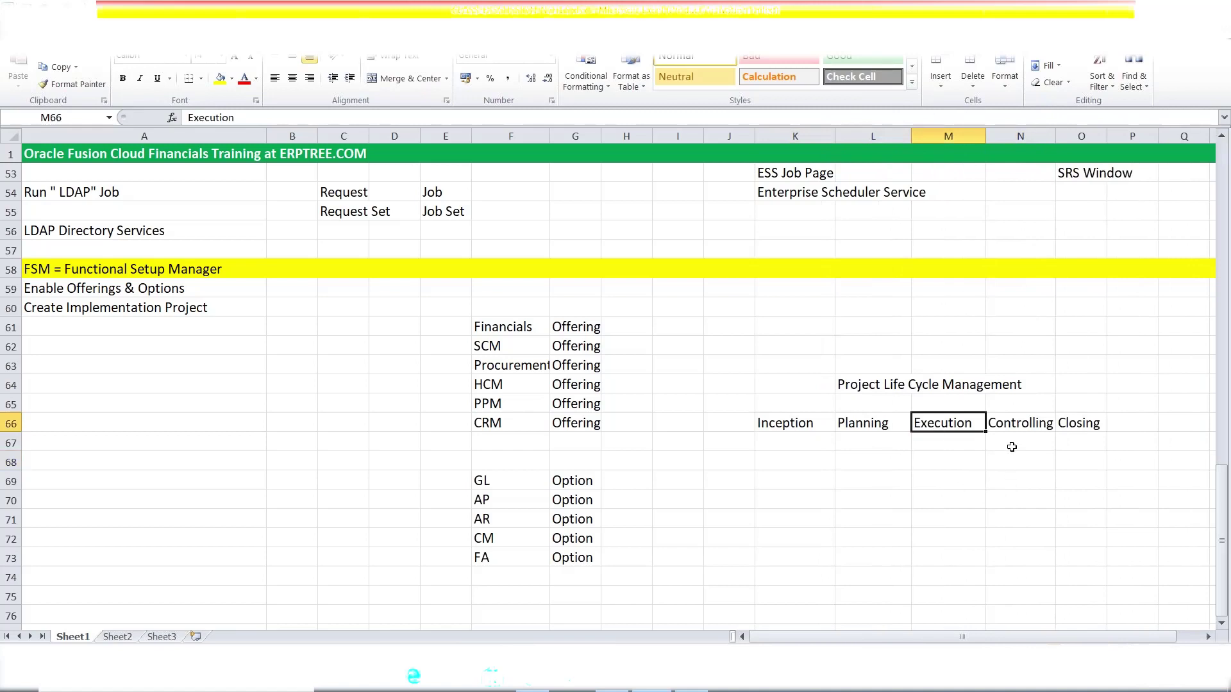
{"action": "left_click", "coordinate": [1004, 420]}
{"action": "left_click_drag", "start_coordinate": [1056, 136], "coordinate": [1068, 136]}
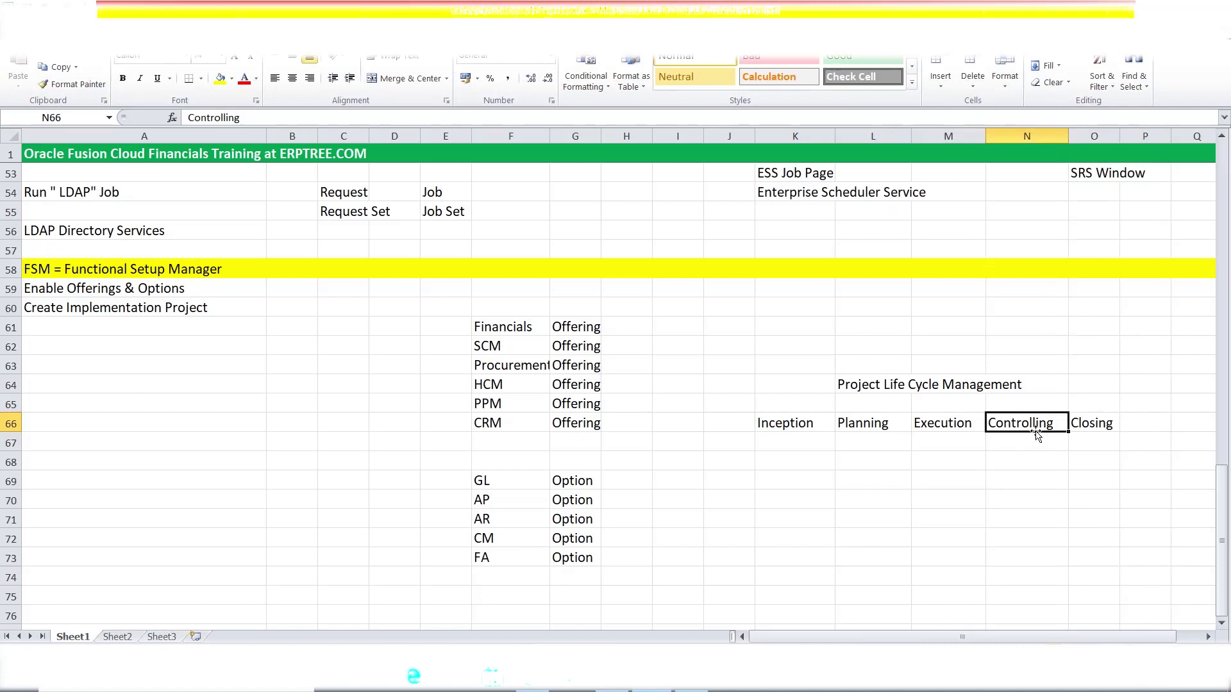
{"action": "left_click", "coordinate": [1098, 427]}
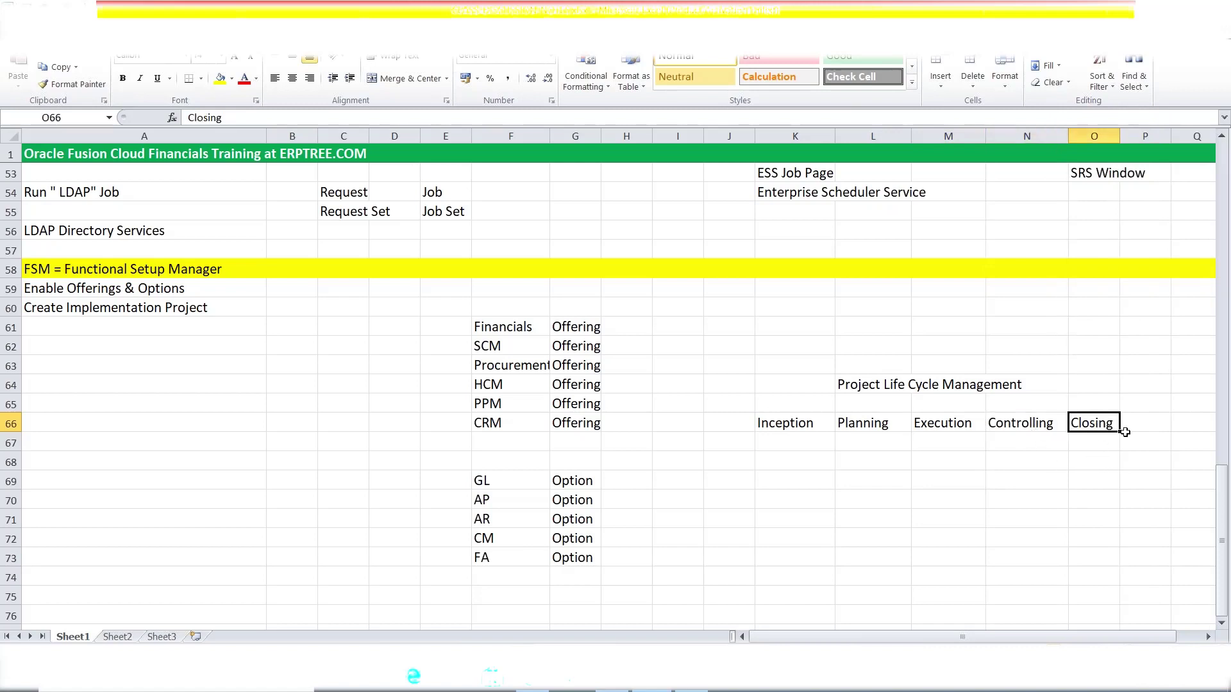
- Bold the Project Life Cycle Management heading and the Execution phase
{"action": "left_click_drag", "start_coordinate": [847, 390], "coordinate": [1006, 384]}
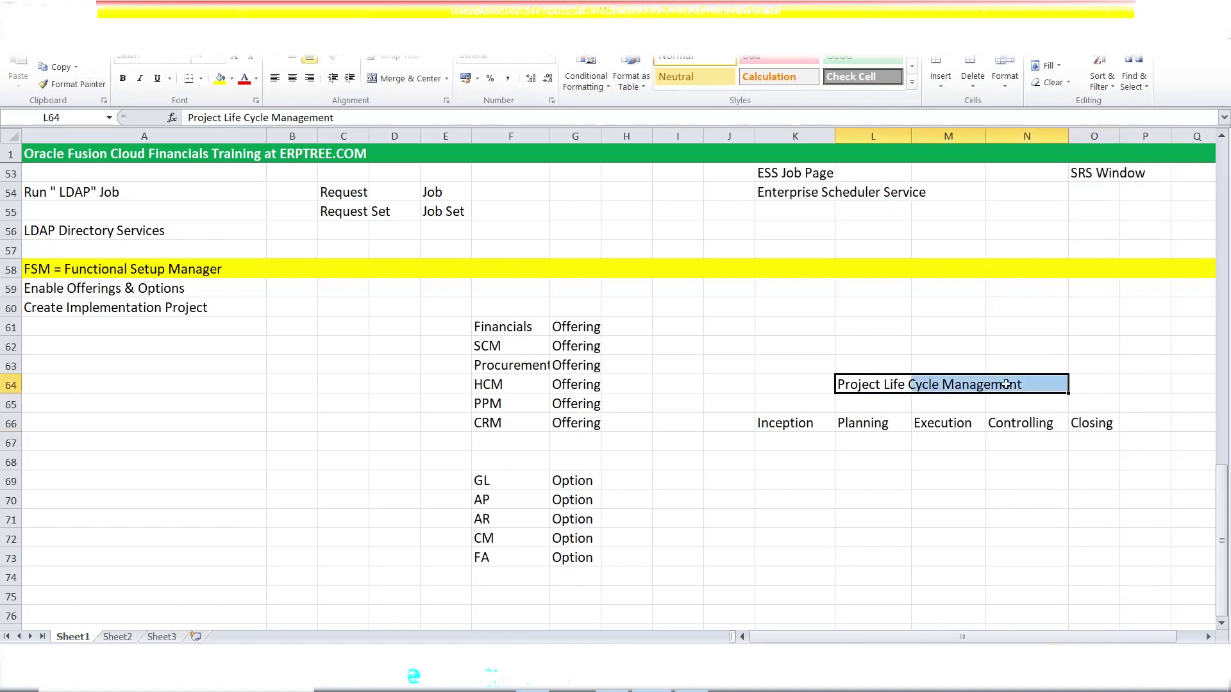
{"action": "key", "text": "ctrl+b"}
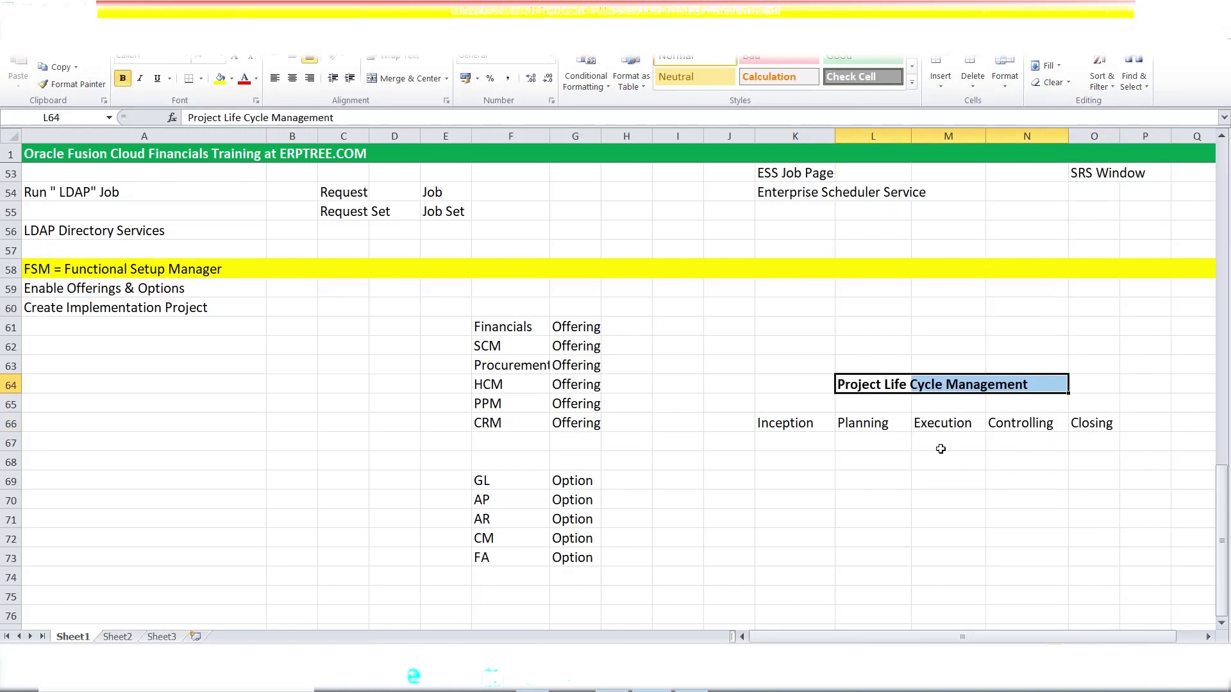
{"action": "left_click", "coordinate": [941, 425]}
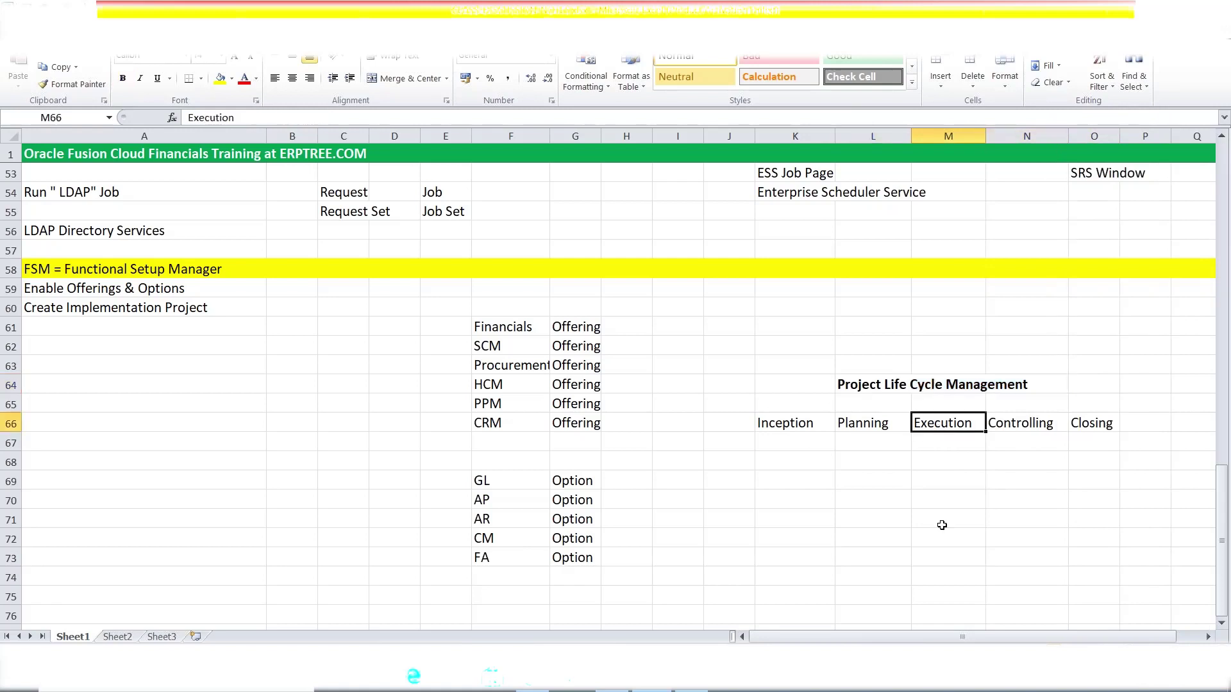
{"action": "key", "text": "ctrl+b"}
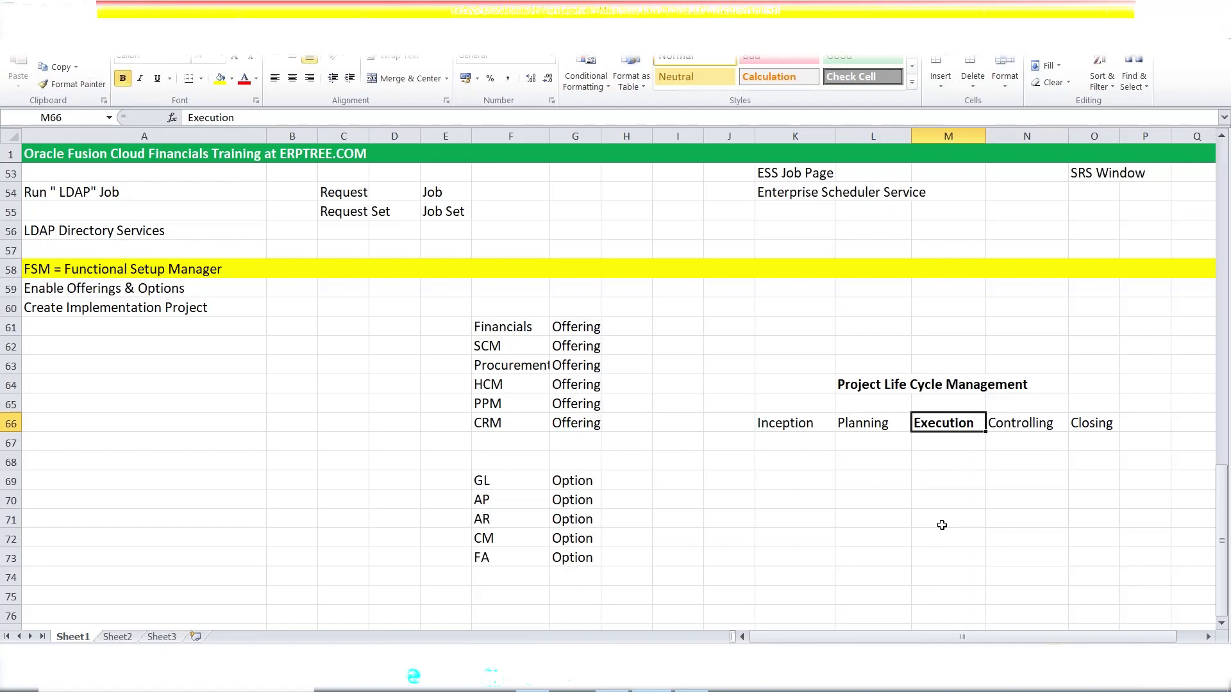
{"action": "left_click", "coordinate": [940, 444]}
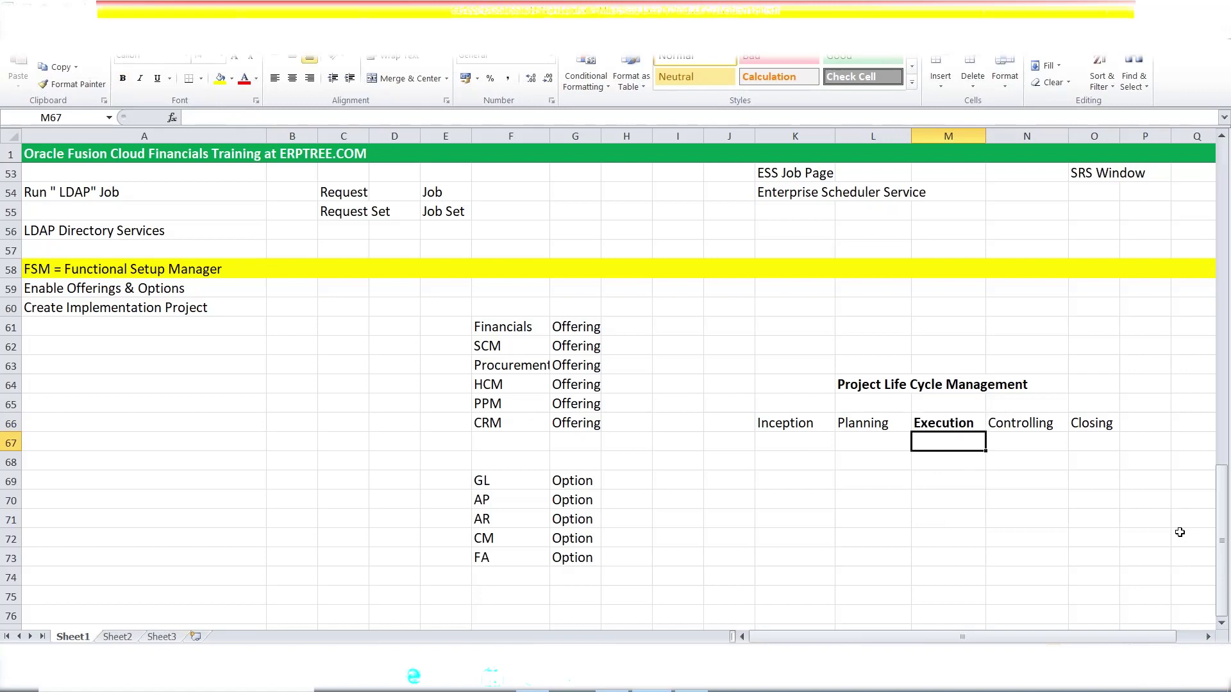
- List Requirement, Solution and Setups in M67:M69 under Execution
{"action": "type", "text": "Req"}
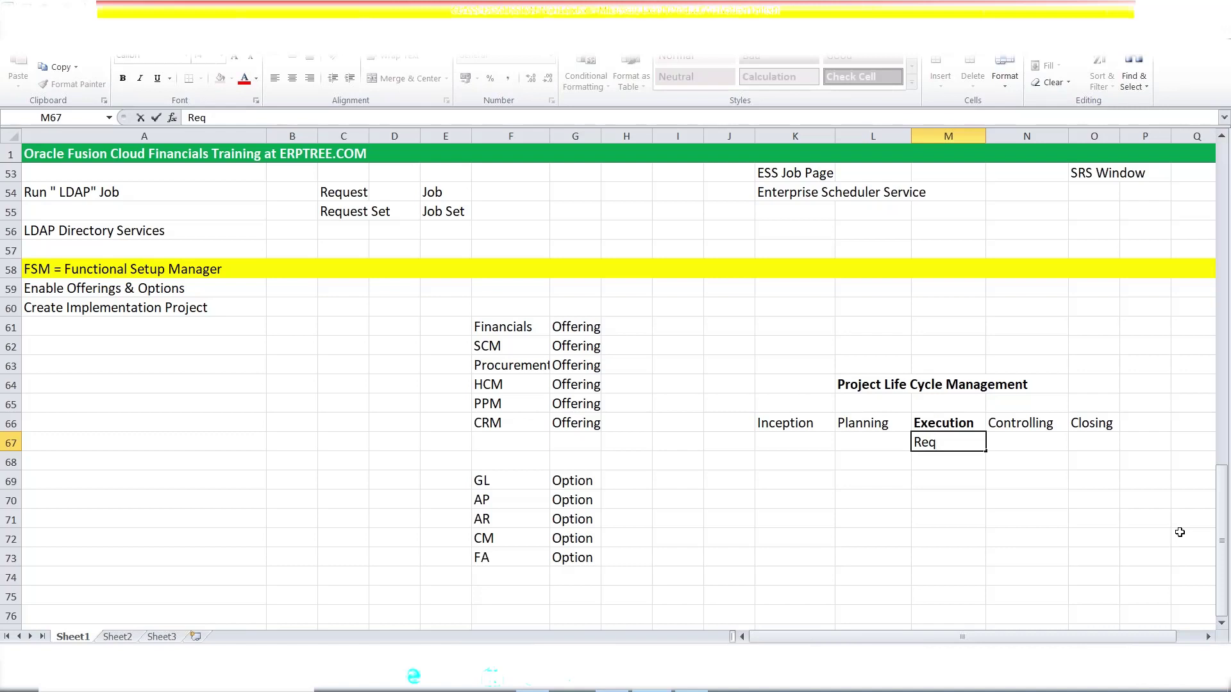
{"action": "type", "text": "uirement"}
{"action": "left_click", "coordinate": [952, 464]}
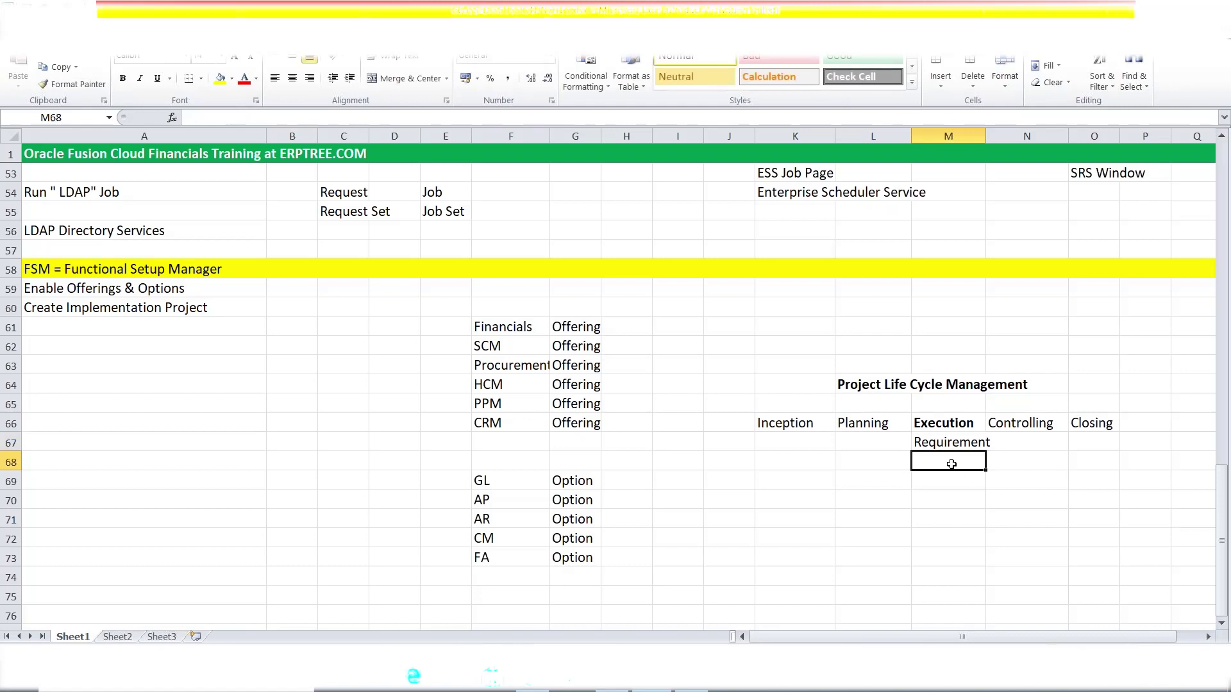
{"action": "type", "text": "Solution"}
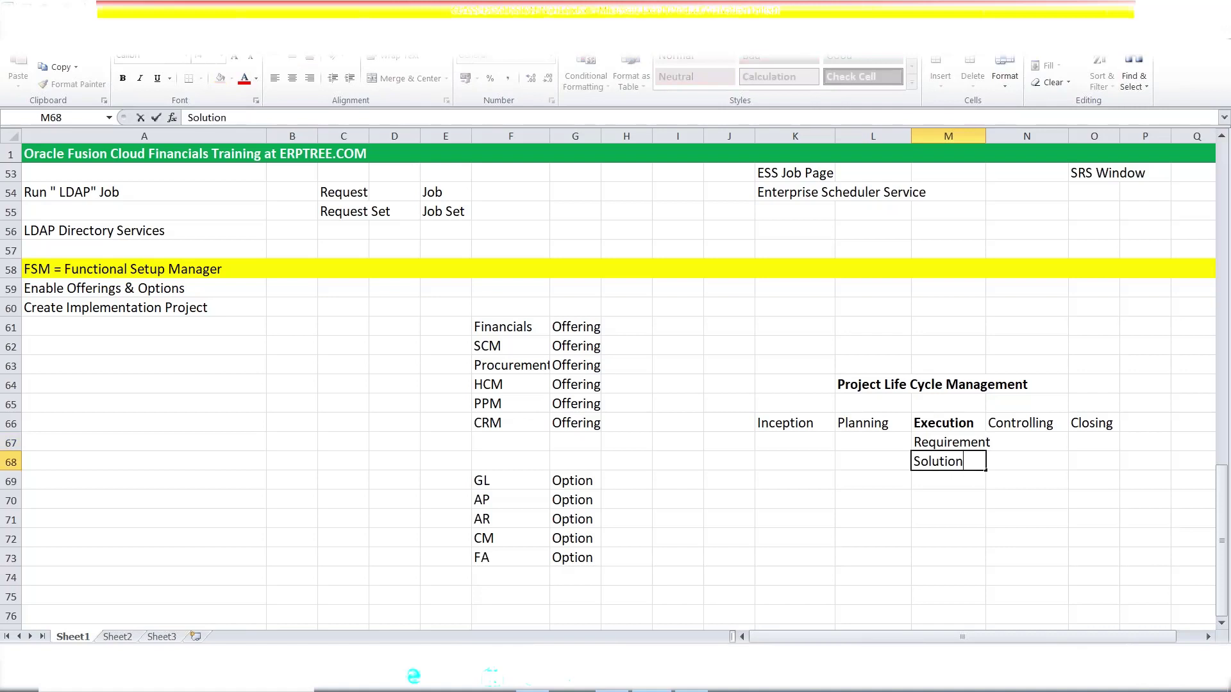
{"action": "key", "text": "Return"}
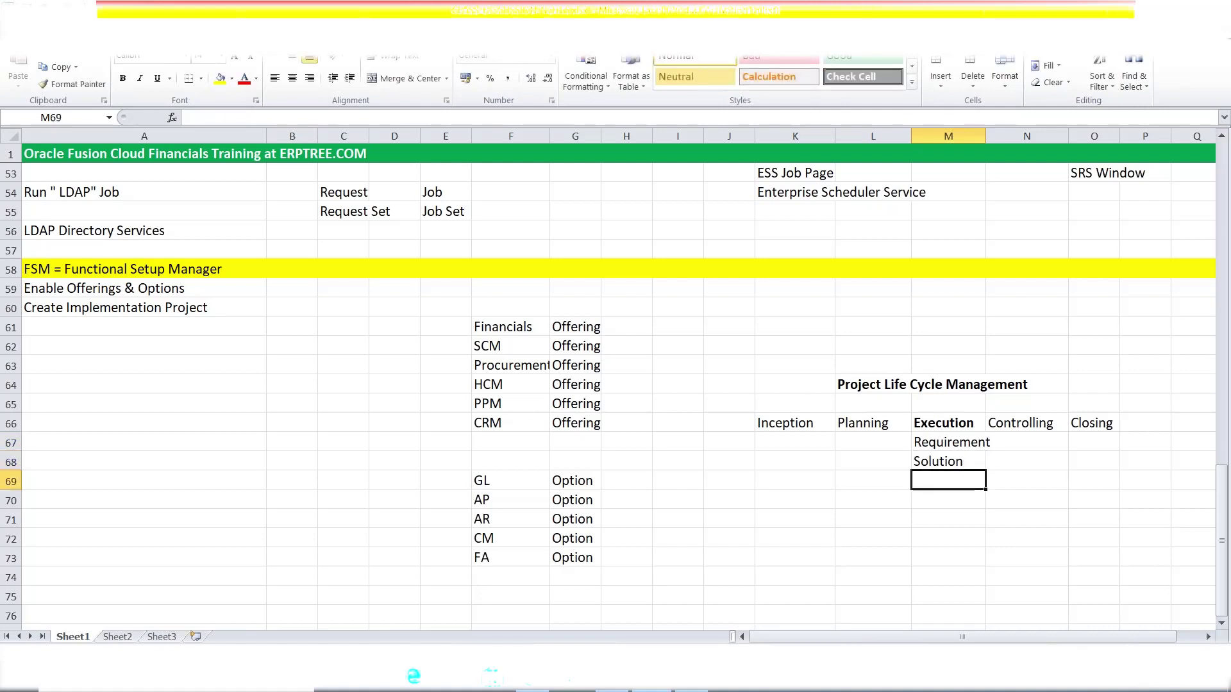
{"action": "key", "text": "Up"}
{"action": "key", "text": "Down"}
{"action": "type", "text": "S"}
{"action": "key", "text": "BackSpace"}
{"action": "key", "text": "BackSpace"}
{"action": "type", "text": "Setups"}
{"action": "key", "text": "Return"}
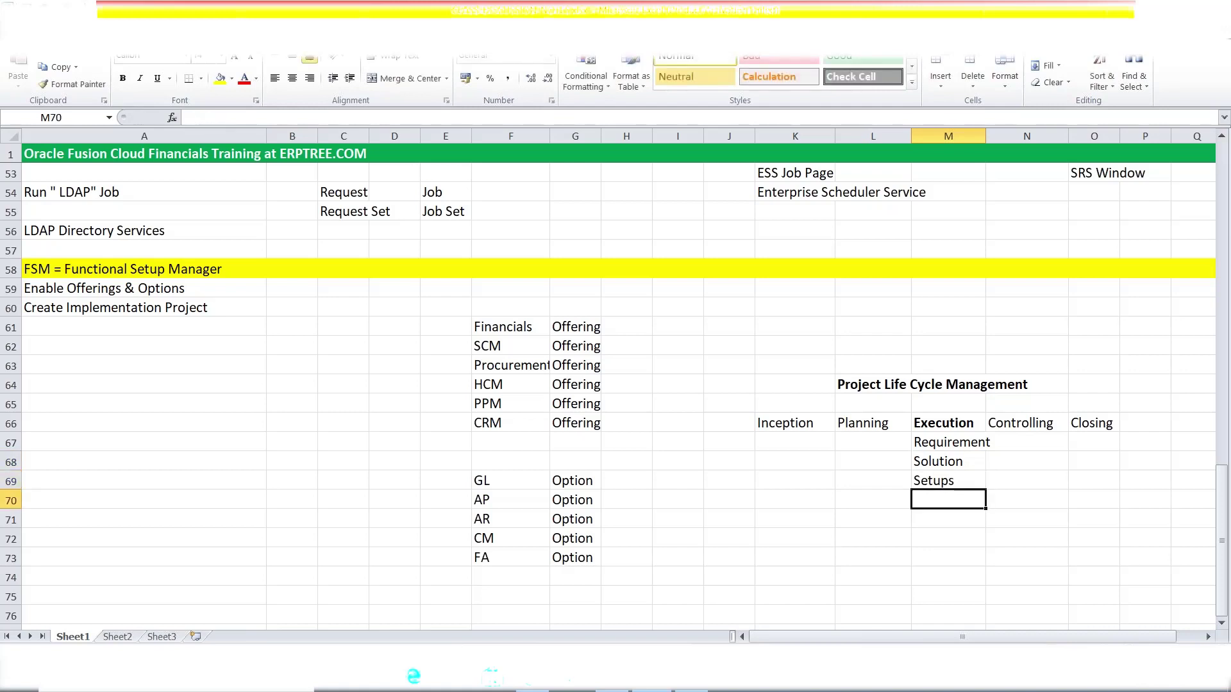
- Continue the list with CRP, Conversion, Training and GO-LIVE in M70:M73
{"action": "type", "text": "CRP"}
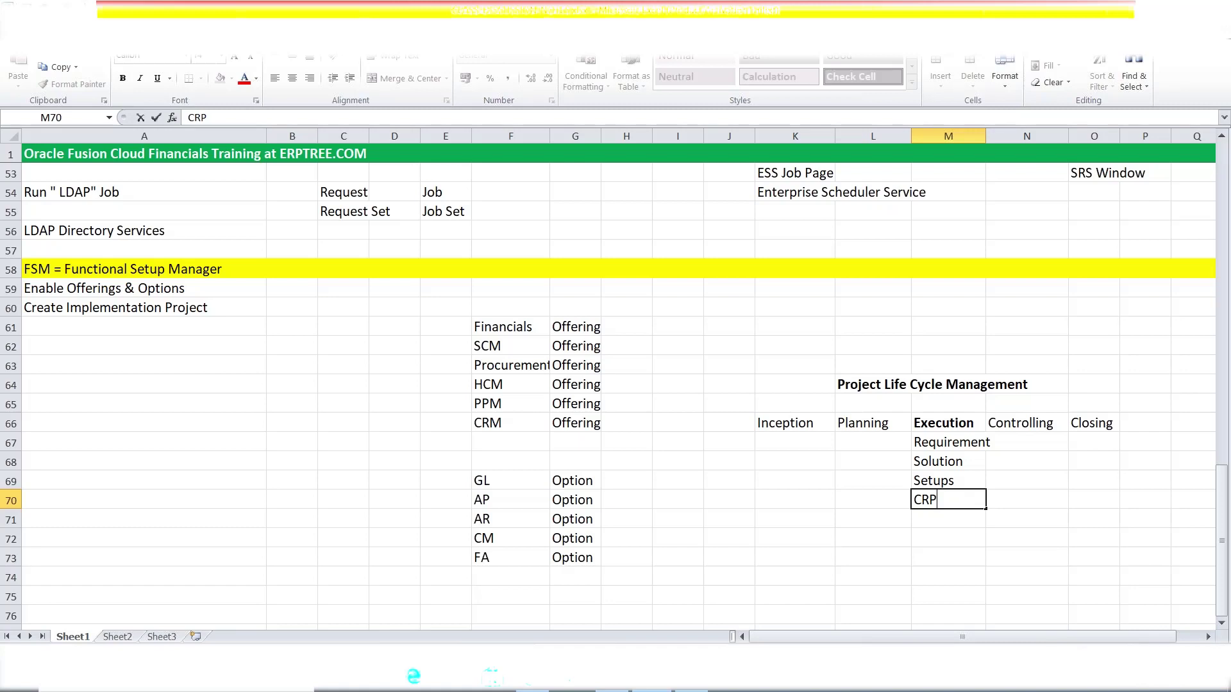
{"action": "key", "text": "Return"}
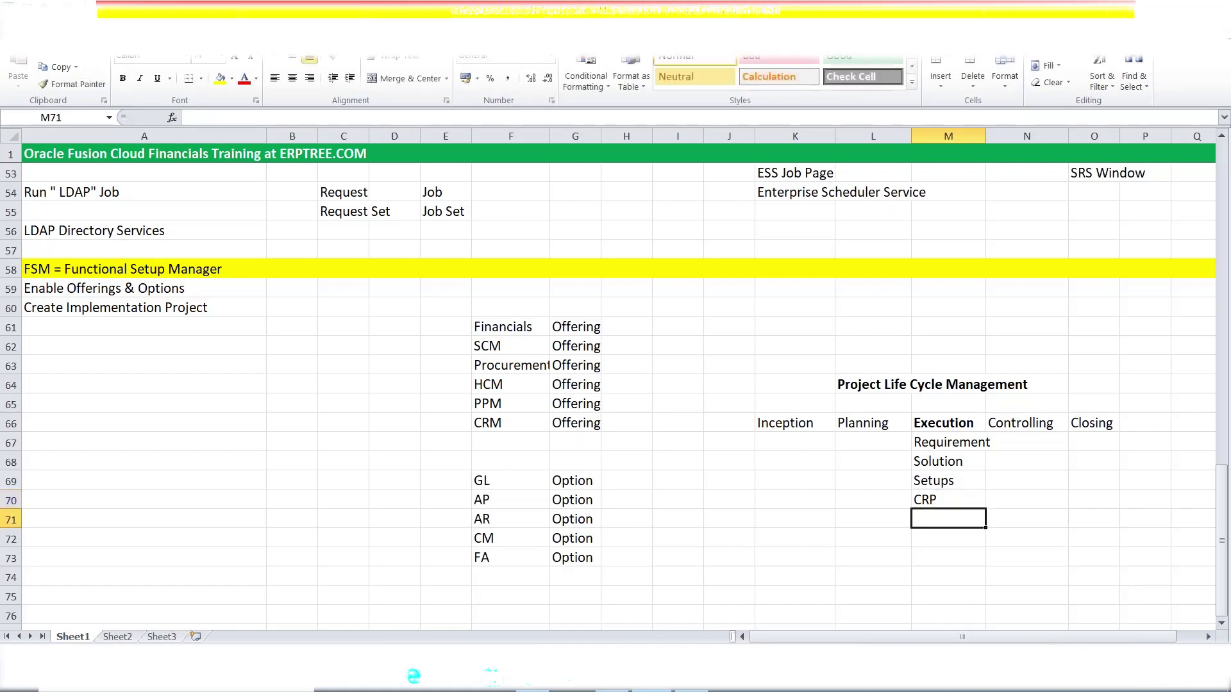
{"action": "type", "text": "Conver"}
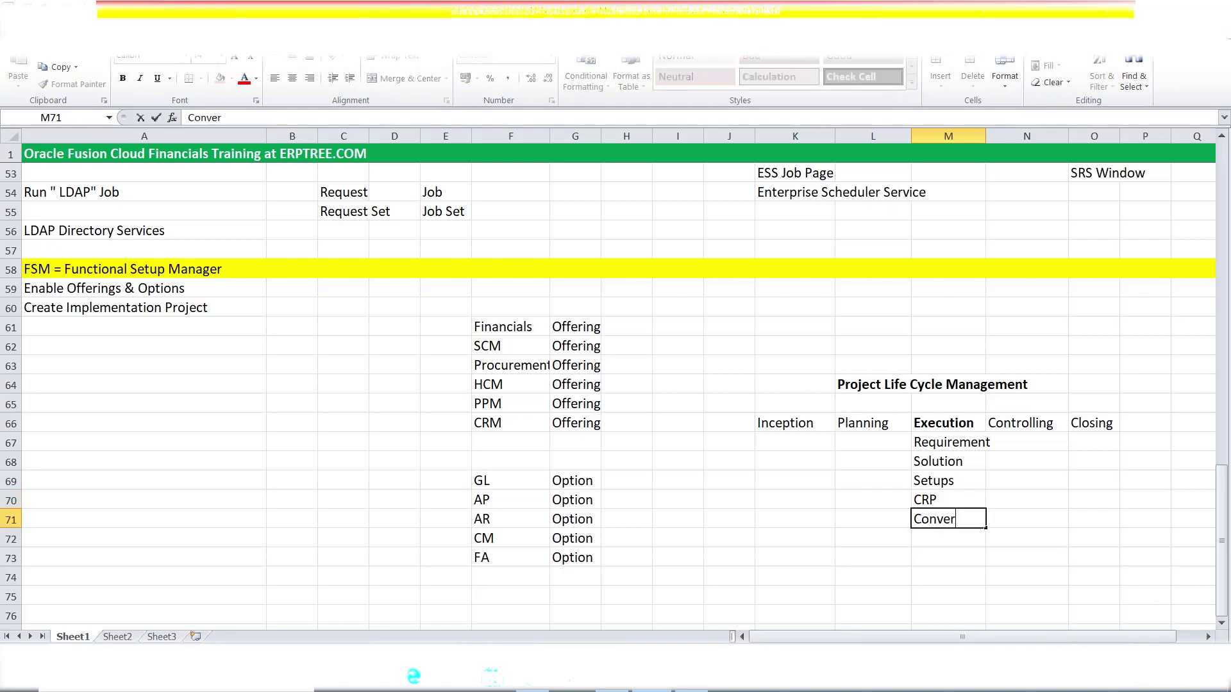
{"action": "type", "text": "sion"}
{"action": "key", "text": "Return"}
{"action": "type", "text": "Training"}
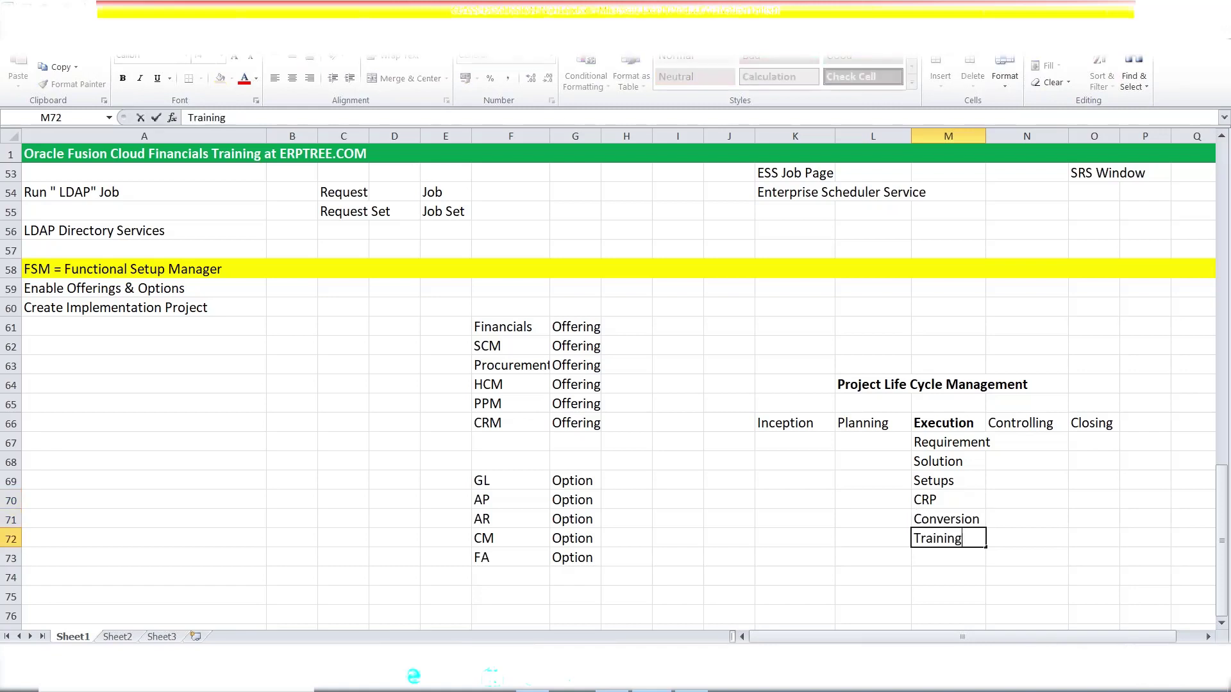
{"action": "key", "text": "Return"}
{"action": "type", "text": "GO-LIVE"}
{"action": "key", "text": "Tab"}
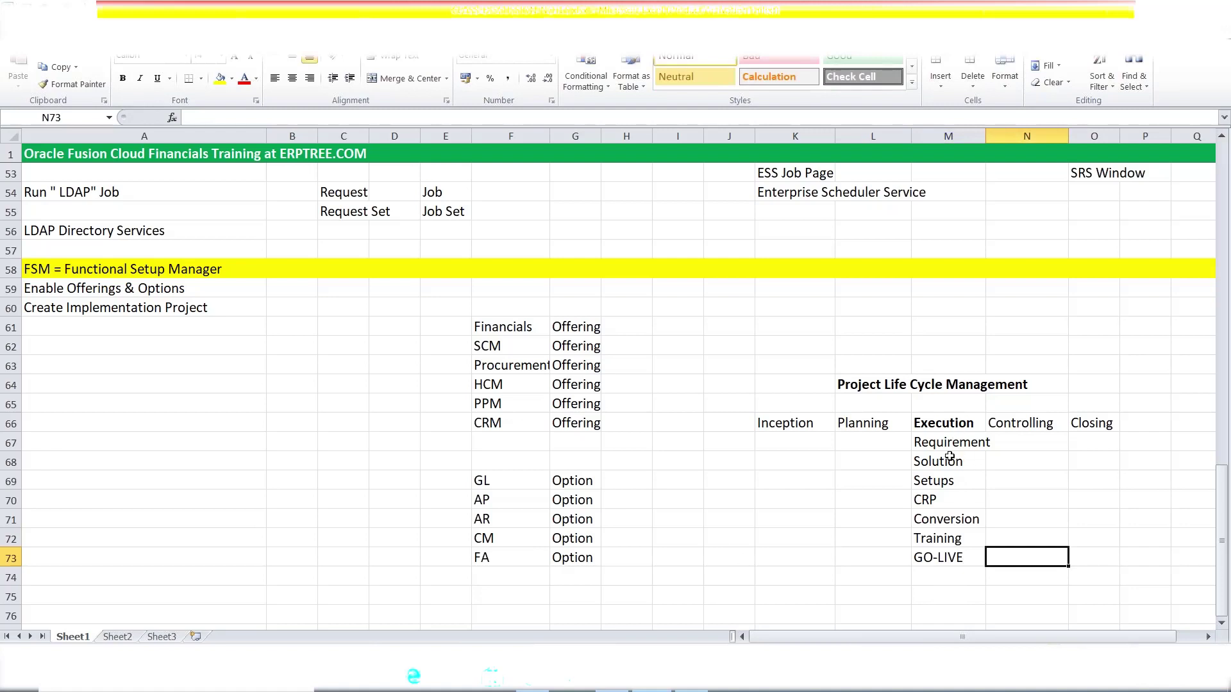
{"action": "left_click_drag", "start_coordinate": [837, 383], "coordinate": [1032, 386]}
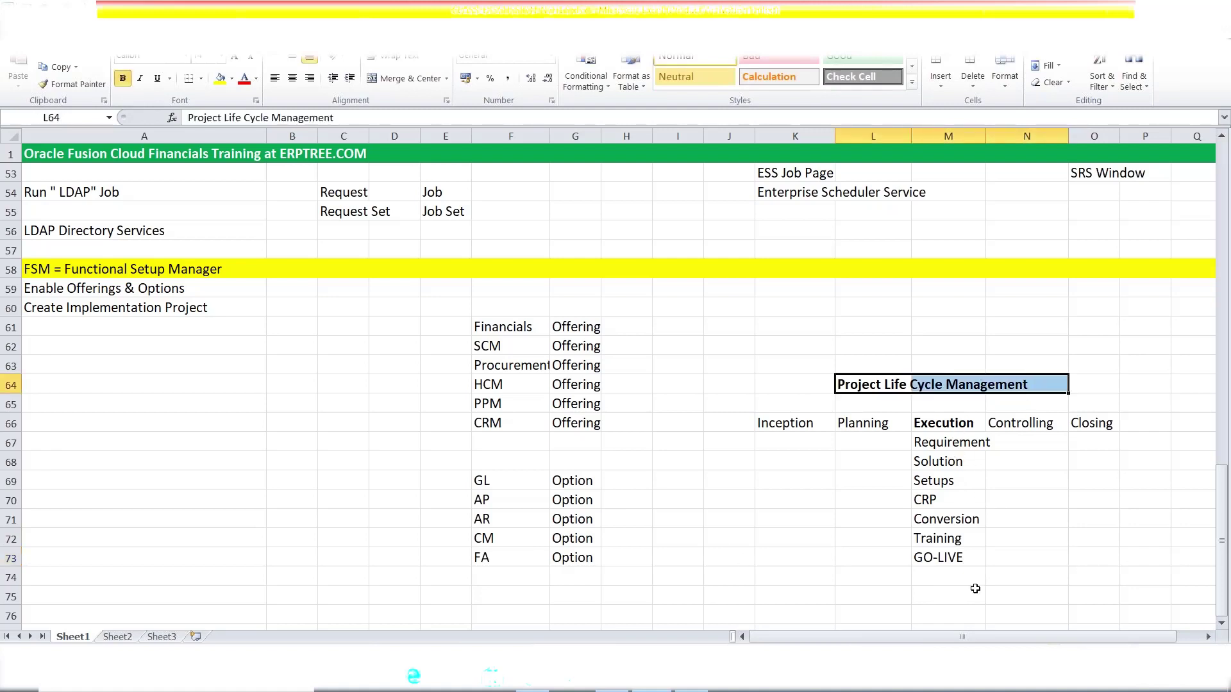
{"action": "left_click_drag", "start_coordinate": [776, 424], "coordinate": [1109, 421]}
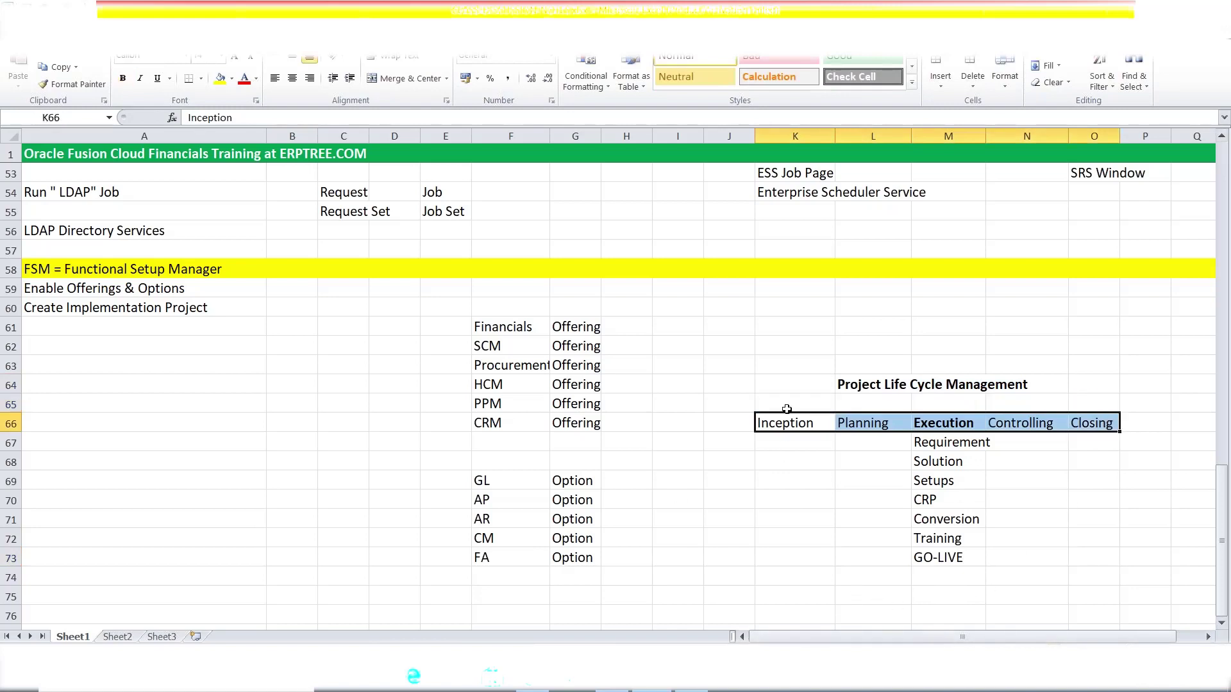
{"action": "left_click", "coordinate": [935, 423]}
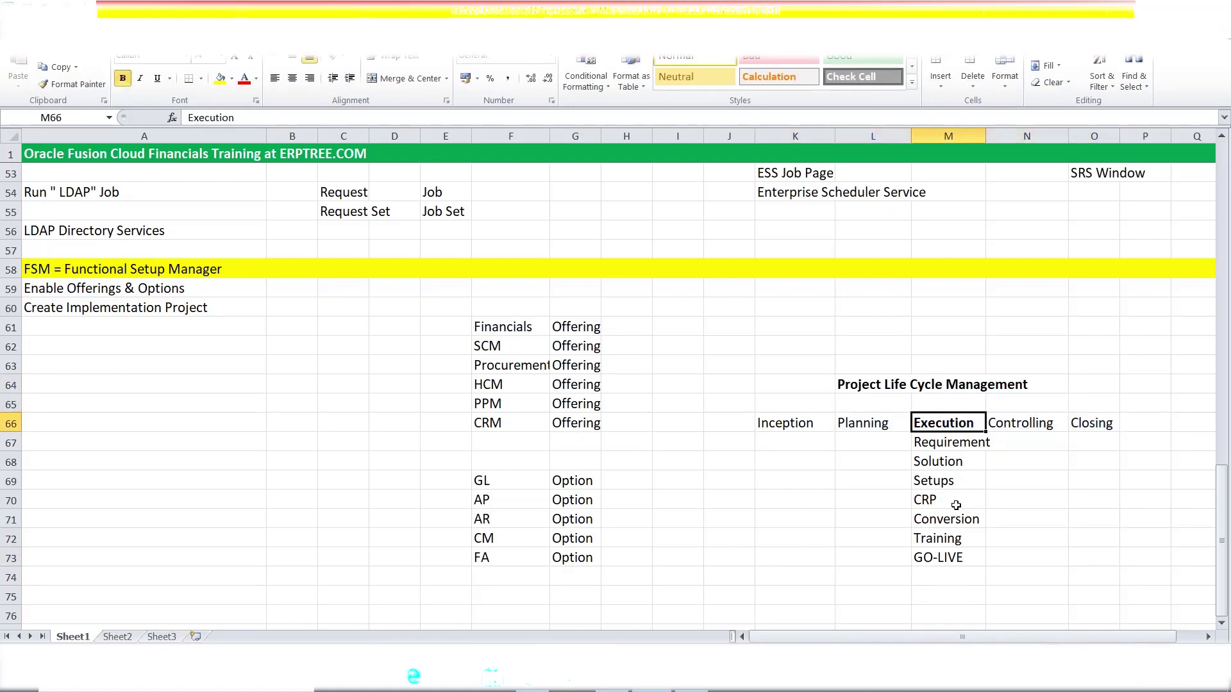
{"action": "left_click_drag", "start_coordinate": [945, 447], "coordinate": [959, 555]}
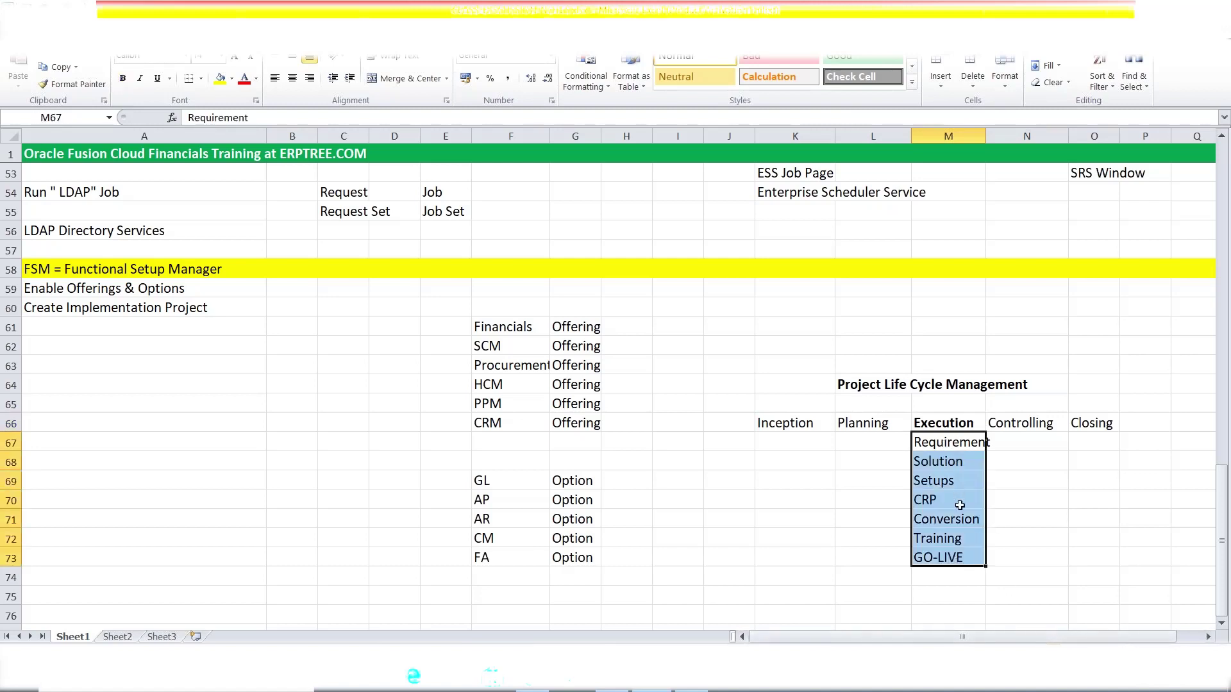
{"action": "left_click", "coordinate": [940, 479]}
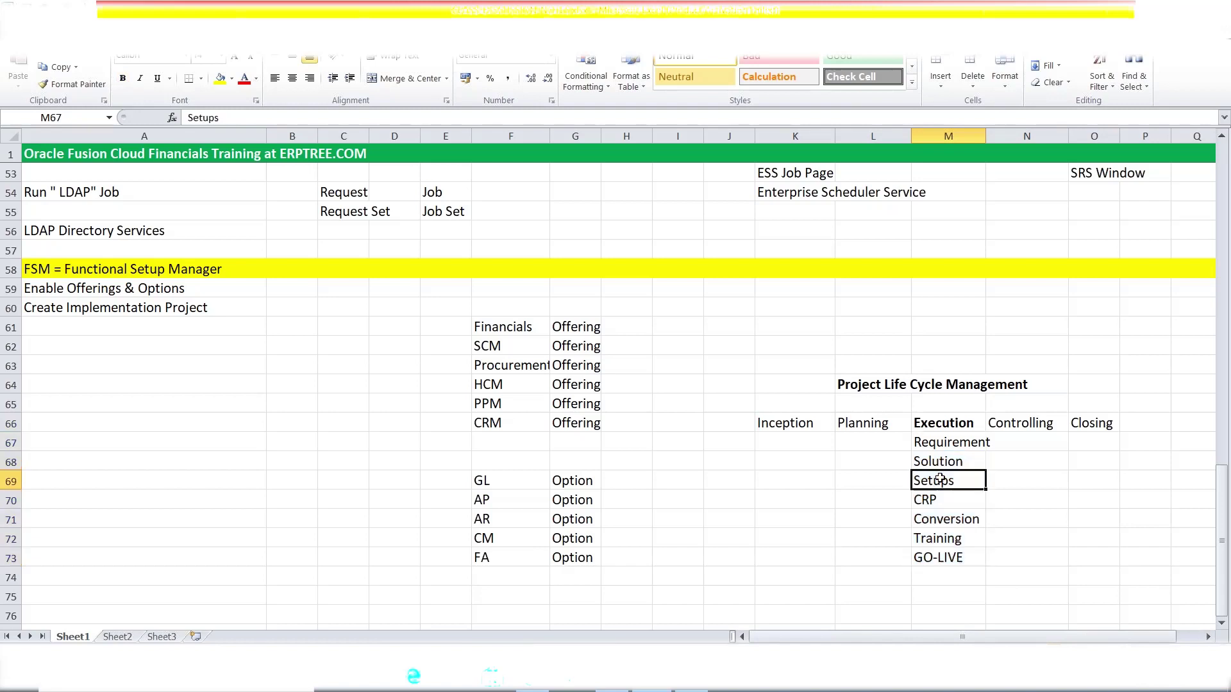
{"action": "key", "text": "ctrl+b"}
{"action": "left_click", "coordinate": [45, 306]}
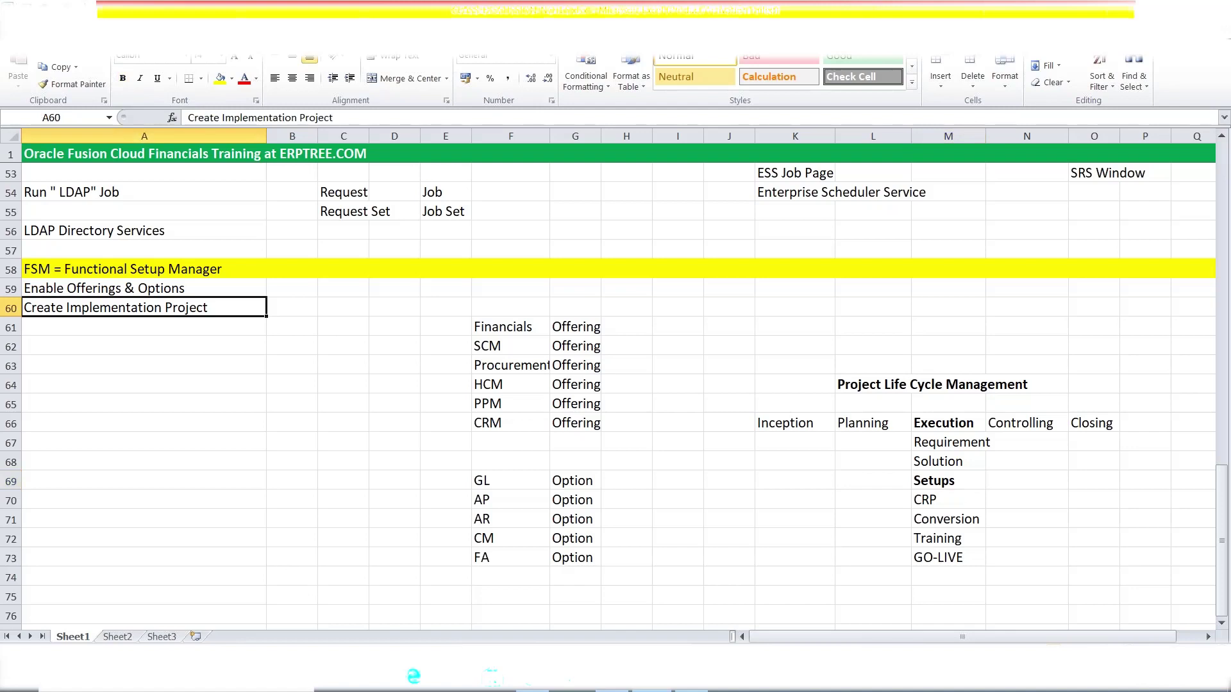
{"action": "left_click_drag", "start_coordinate": [751, 430], "coordinate": [1132, 426]}
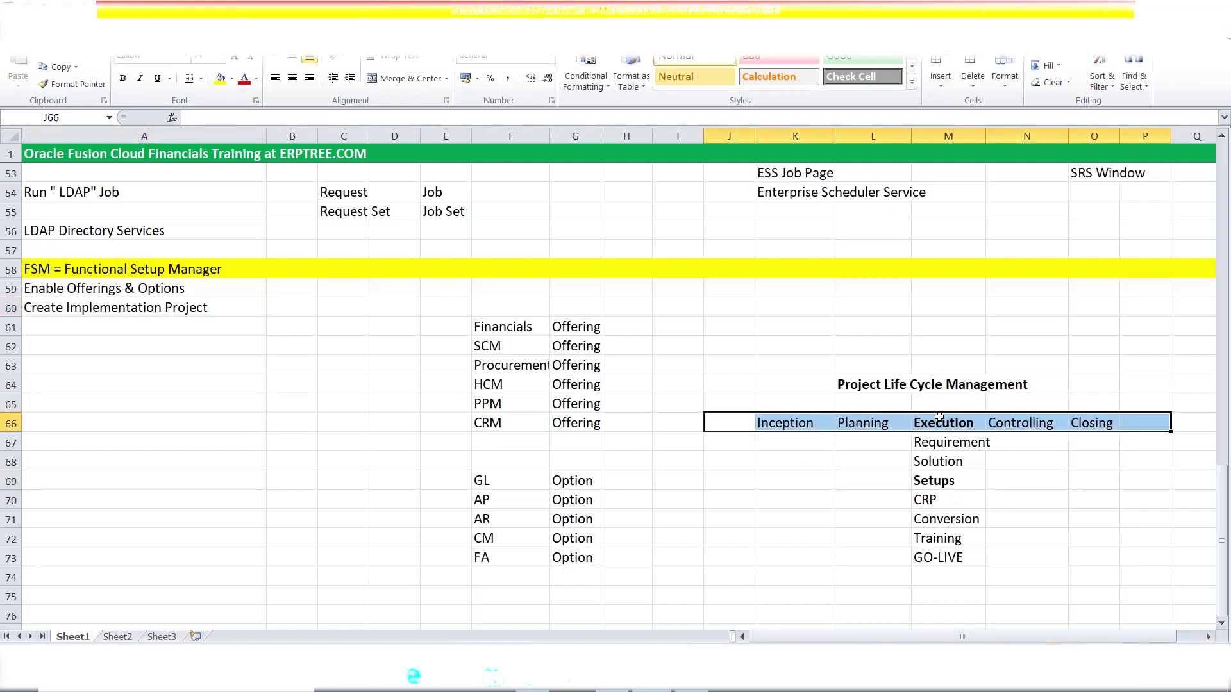
{"action": "left_click_drag", "start_coordinate": [939, 420], "coordinate": [949, 556]}
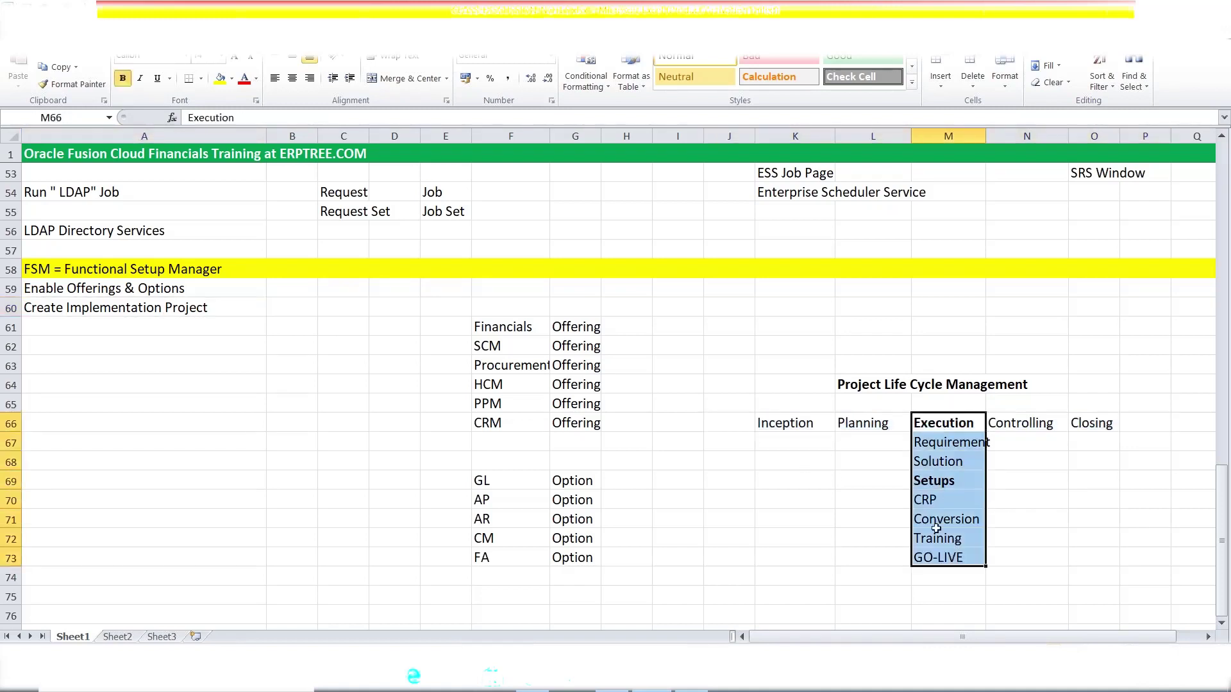
{"action": "left_click", "coordinate": [925, 479]}
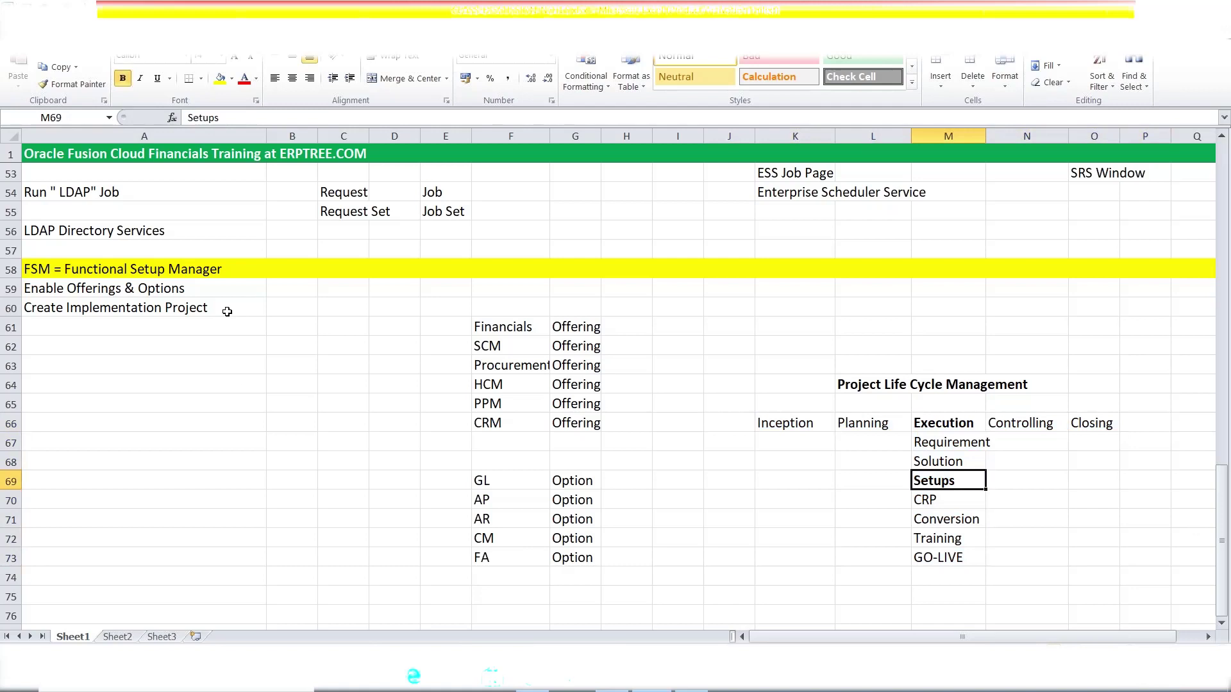
{"action": "left_click", "coordinate": [218, 309]}
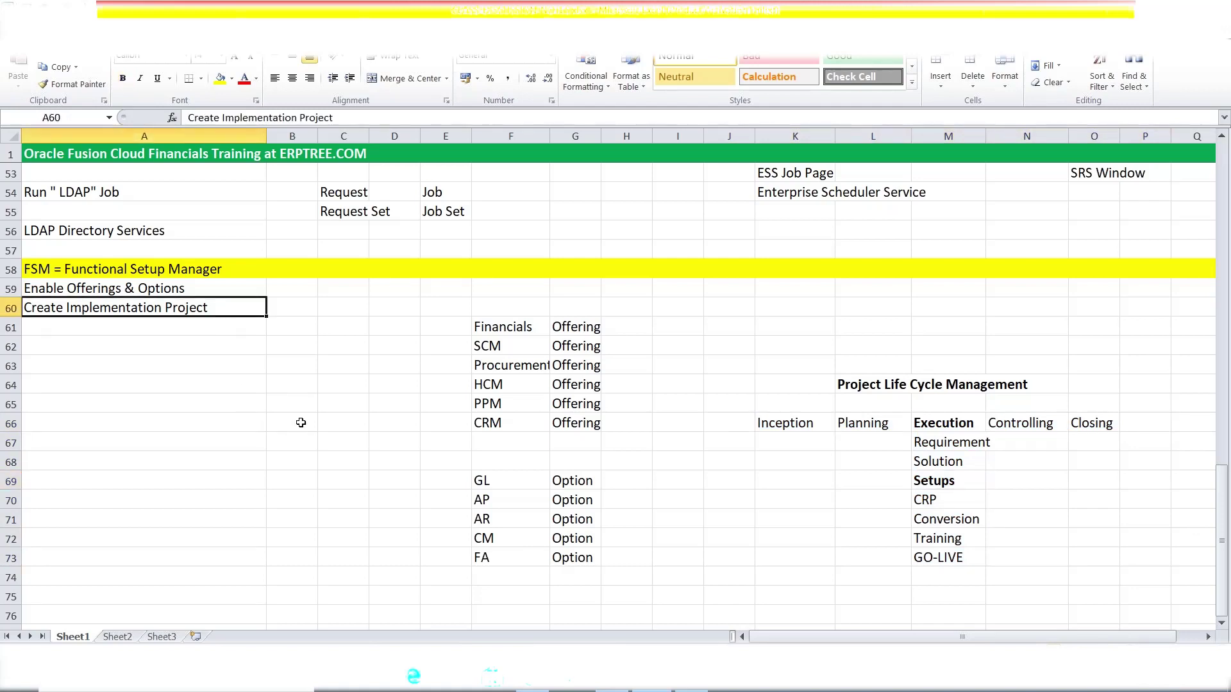
{"action": "left_click", "coordinate": [488, 330]}
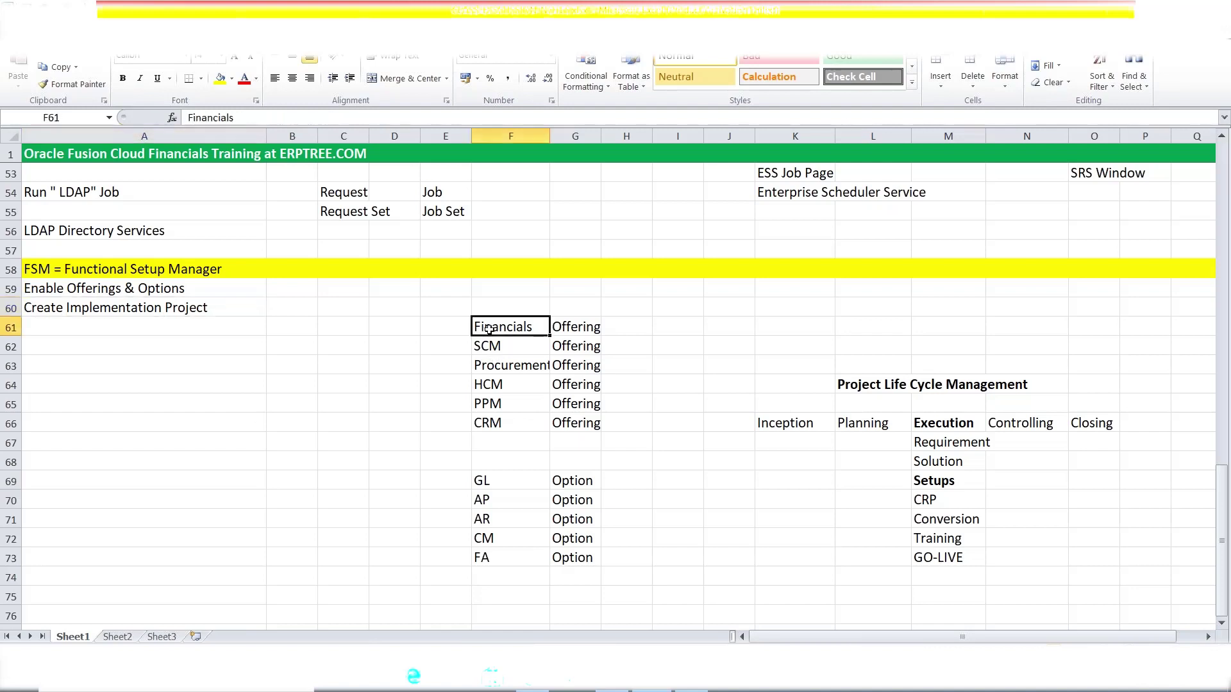
{"action": "left_click_drag", "start_coordinate": [550, 330], "coordinate": [575, 346]}
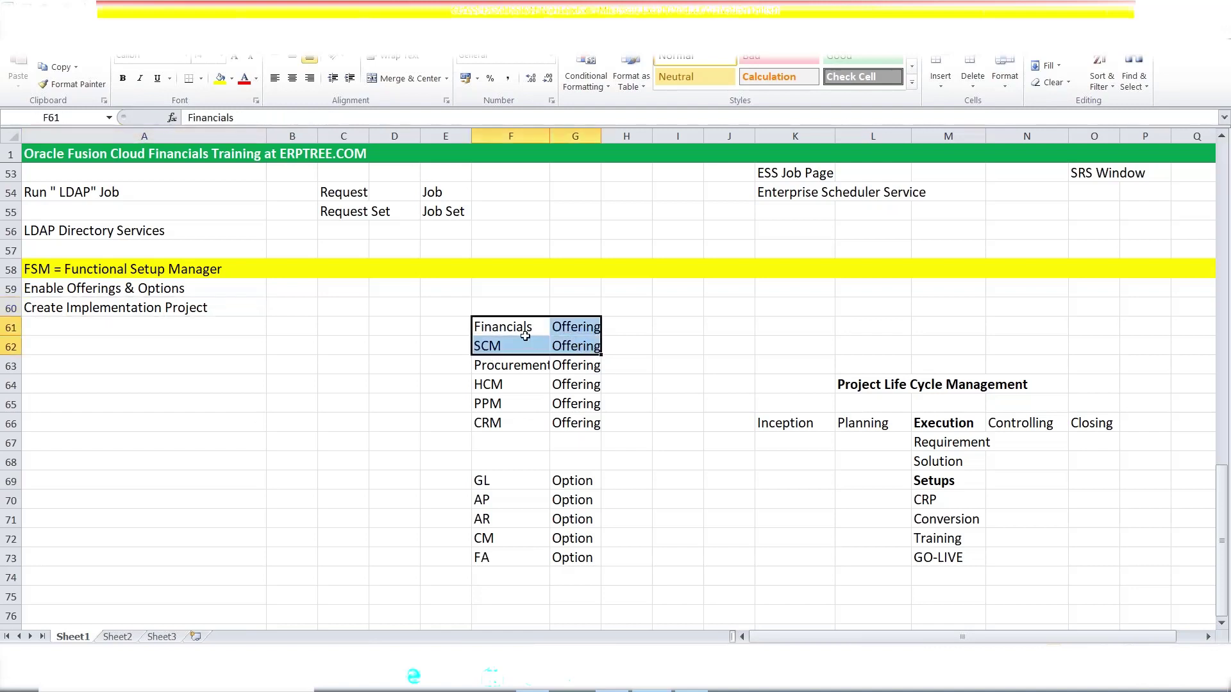
{"action": "left_click", "coordinate": [94, 310]}
{"action": "left_click_drag", "start_coordinate": [508, 324], "coordinate": [588, 342]}
{"action": "left_click_drag", "start_coordinate": [482, 481], "coordinate": [588, 560]}
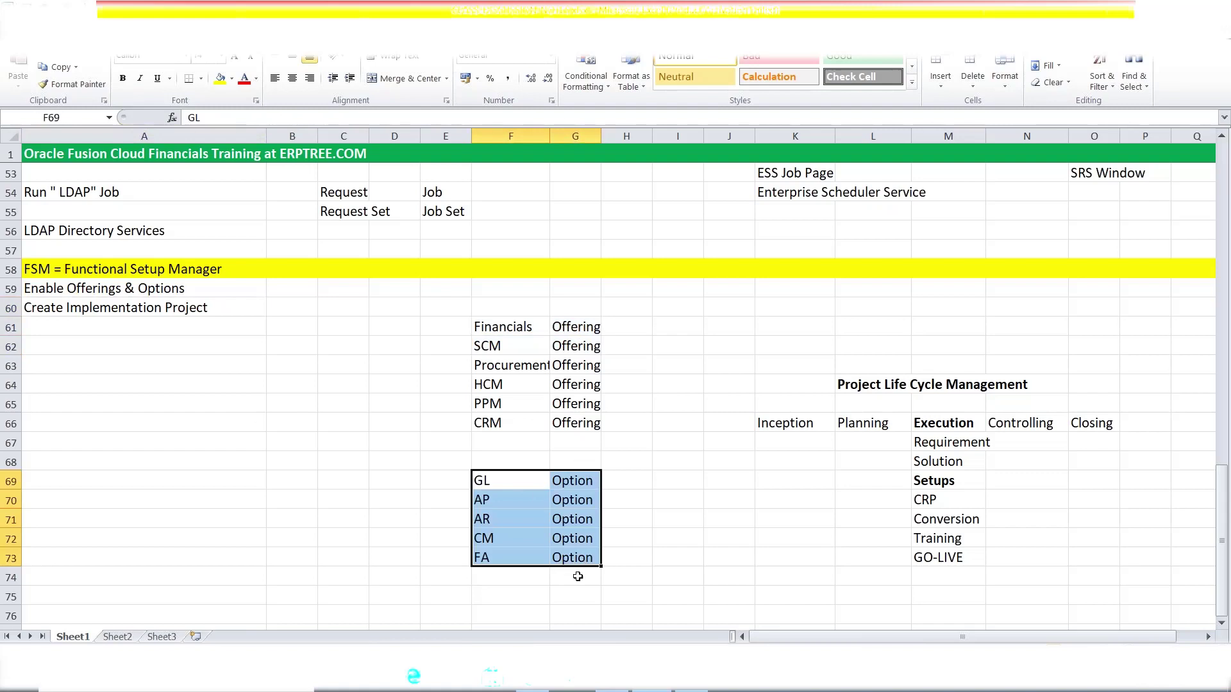
{"action": "left_click_drag", "start_coordinate": [499, 321], "coordinate": [564, 347]}
{"action": "left_click_drag", "start_coordinate": [584, 482], "coordinate": [577, 558]}
{"action": "left_click", "coordinate": [126, 314]}
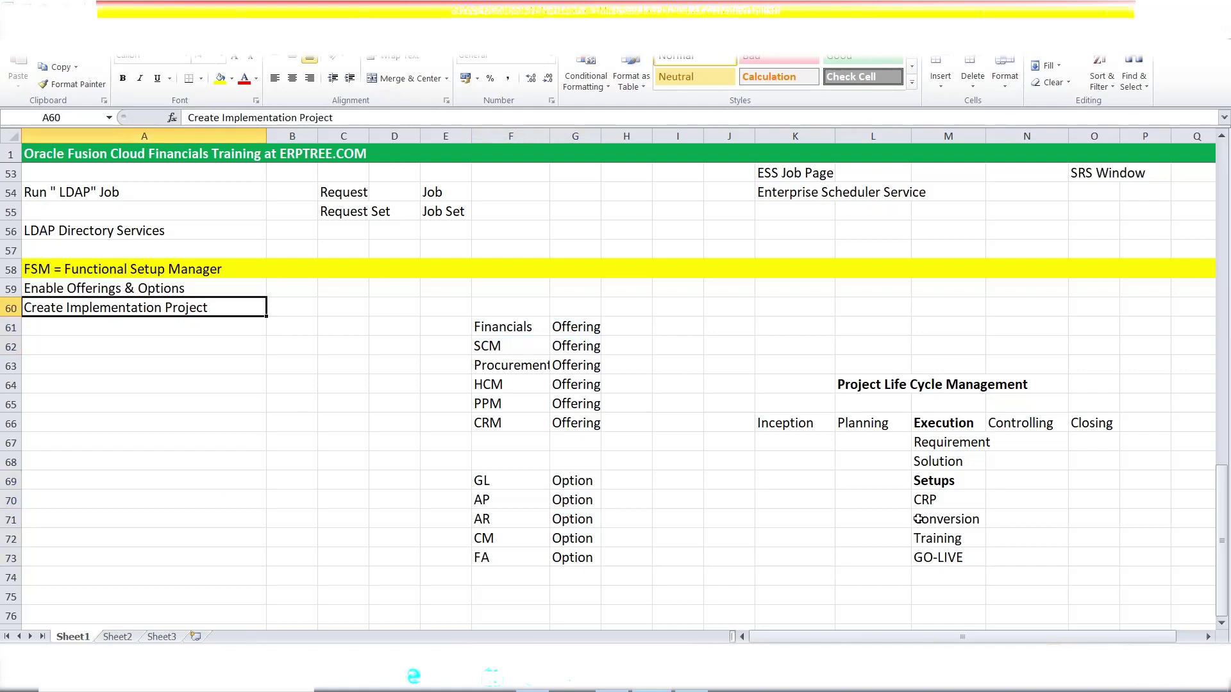
{"action": "left_click", "coordinate": [929, 488]}
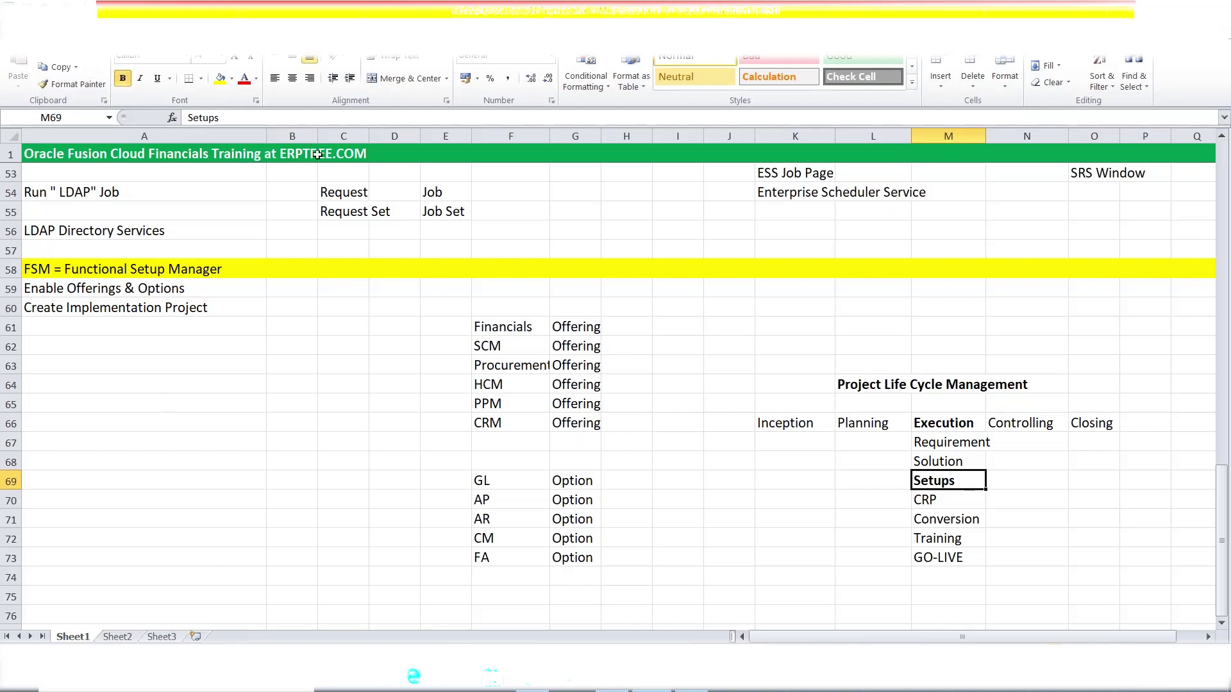
{"action": "left_click", "coordinate": [149, 311]}
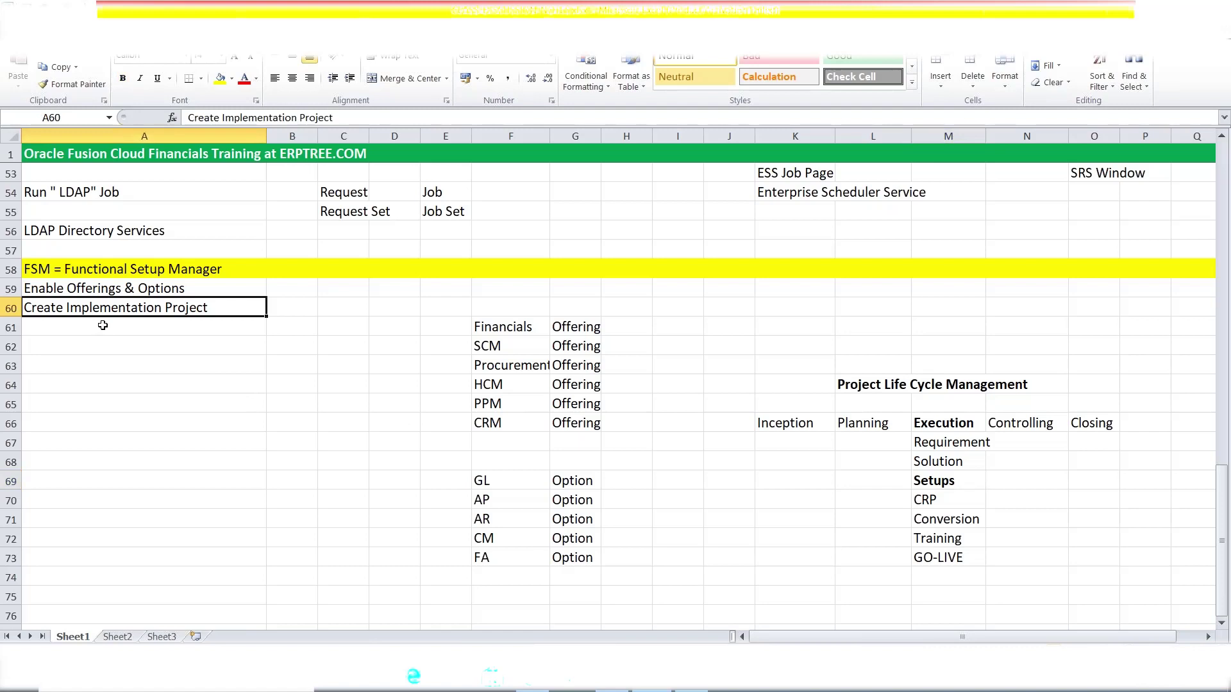
{"action": "left_click", "coordinate": [103, 325]}
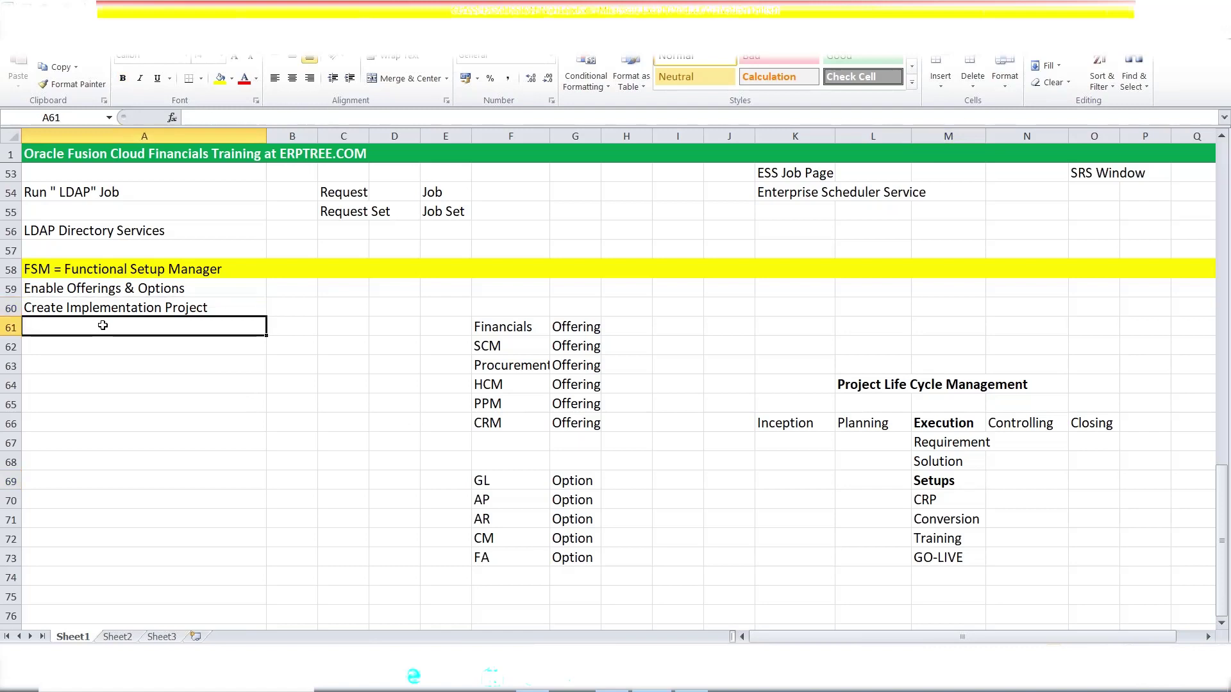
{"action": "left_click", "coordinate": [124, 290]}
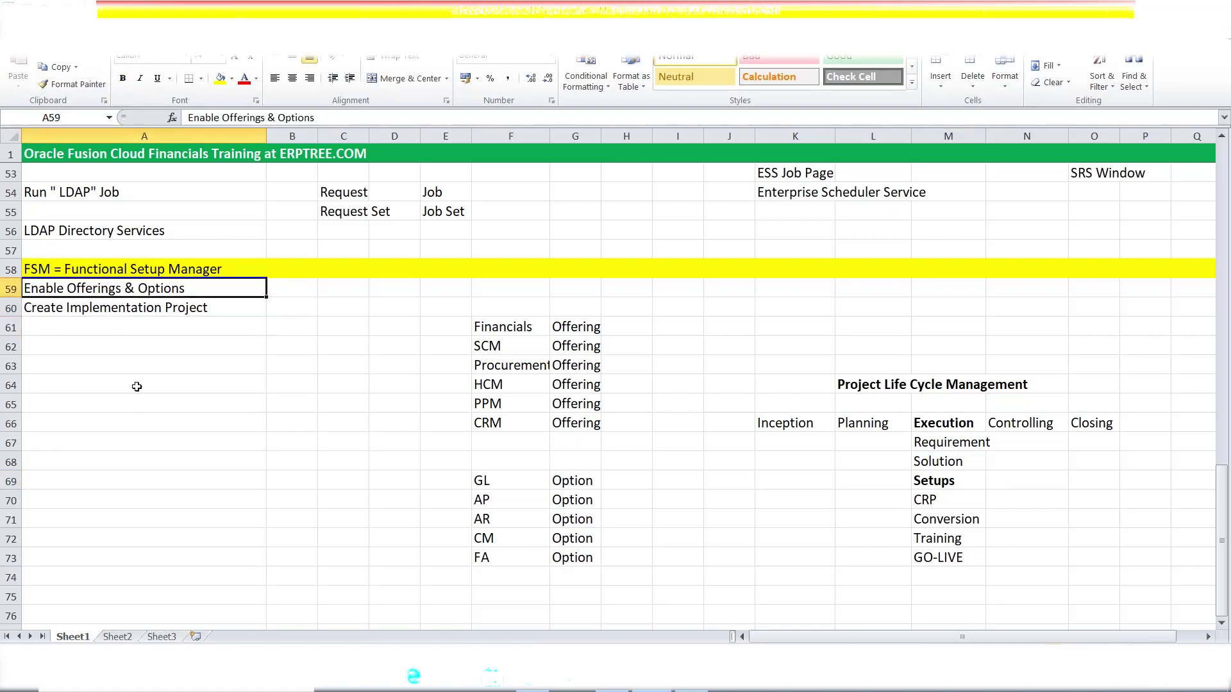
{"action": "left_click", "coordinate": [100, 311]}
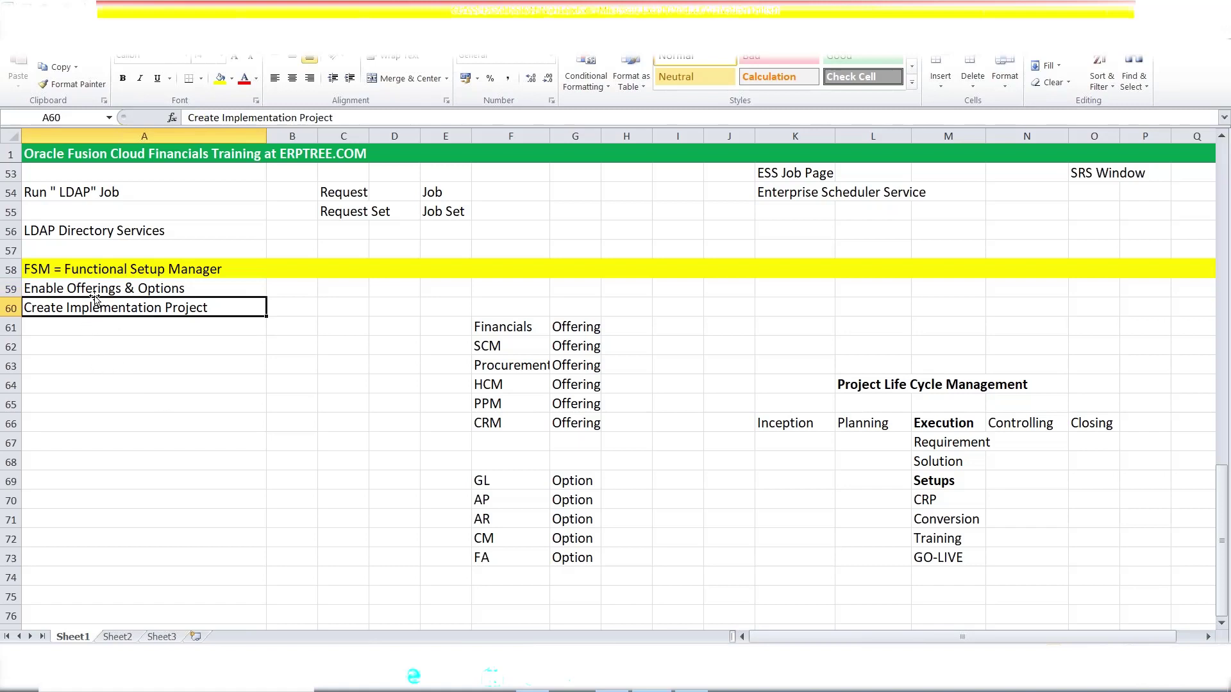
- Append ', include Offerings & Options' to the Create Implementation Project text in A60
{"action": "double_click", "coordinate": [218, 309]}
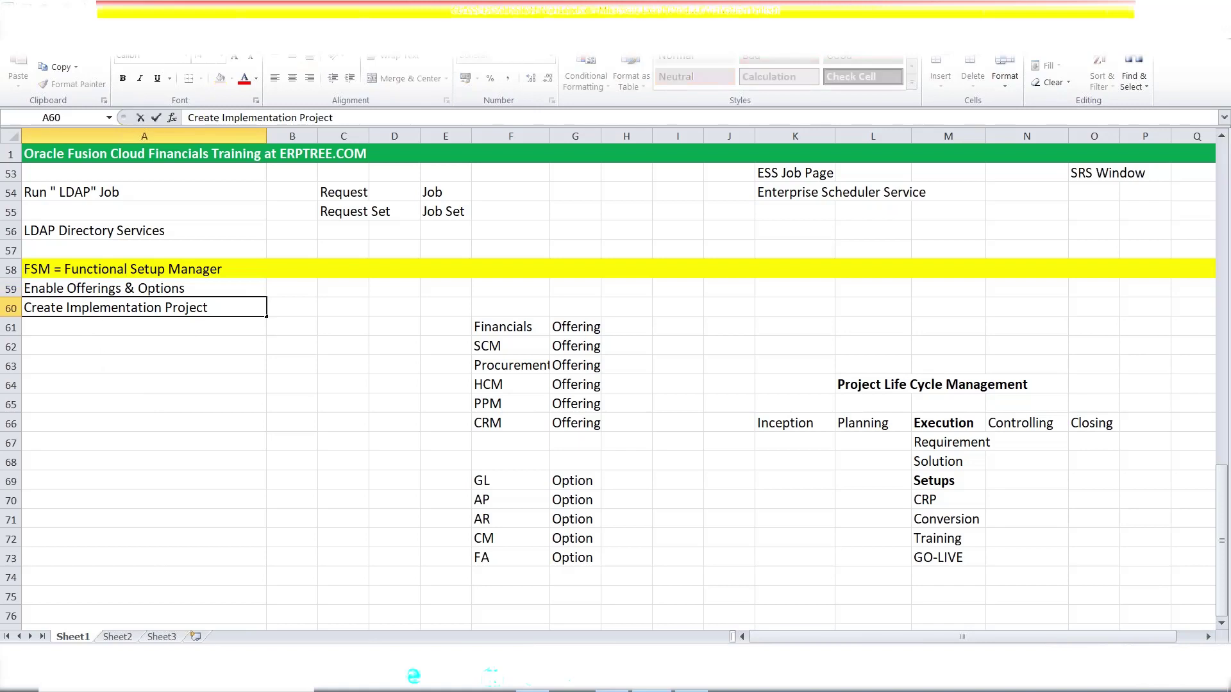
{"action": "type", "text": ", B"}
{"action": "key", "text": "BackSpace"}
{"action": "type", "text": "by"}
{"action": "key", "text": "BackSpace"}
{"action": "key", "text": "BackSpace"}
{"action": "key", "text": "BackSpace"}
{"action": "type", "text": "include Offerings & Options"}
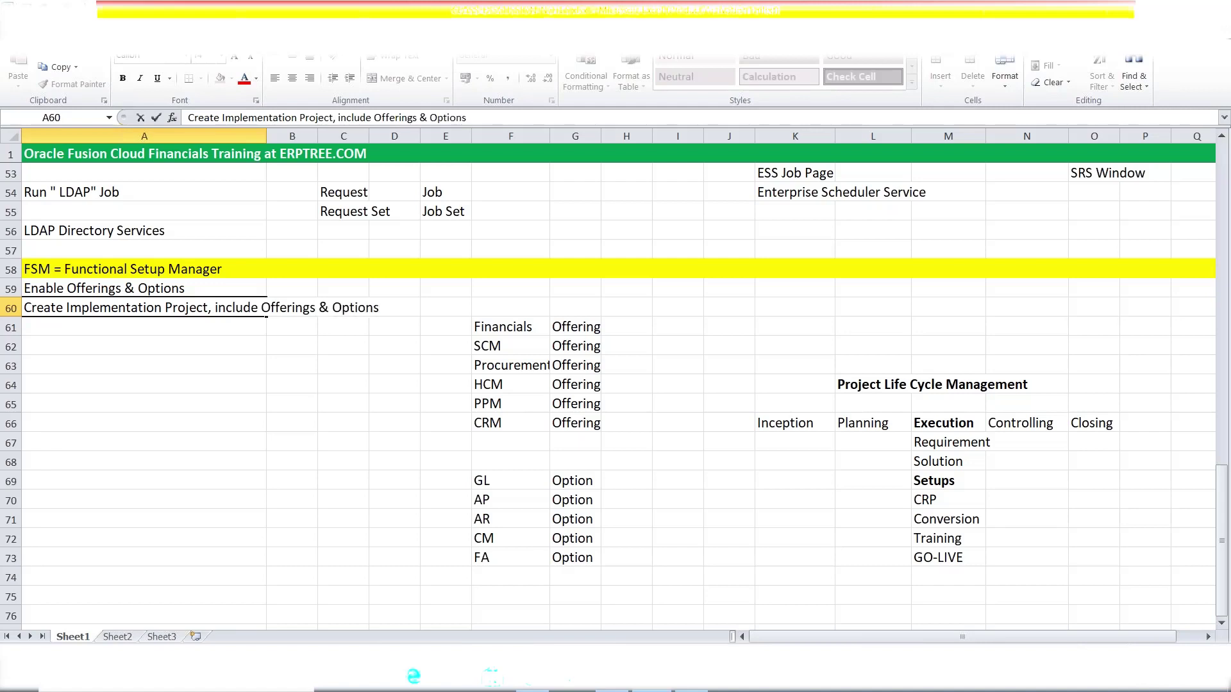
{"action": "left_click", "coordinate": [249, 442]}
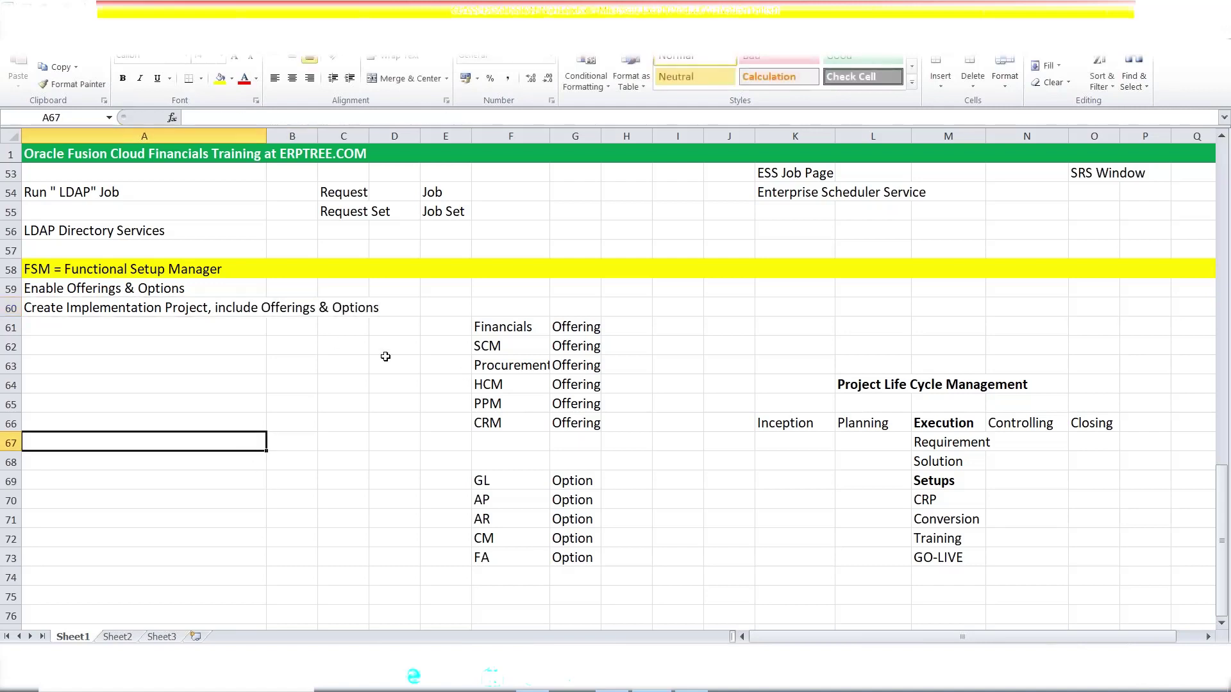
- Highlight Financials and the GL–FA options, then enter 'System Creates Task List' in A61
{"action": "left_click_drag", "start_coordinate": [501, 328], "coordinate": [576, 333]}
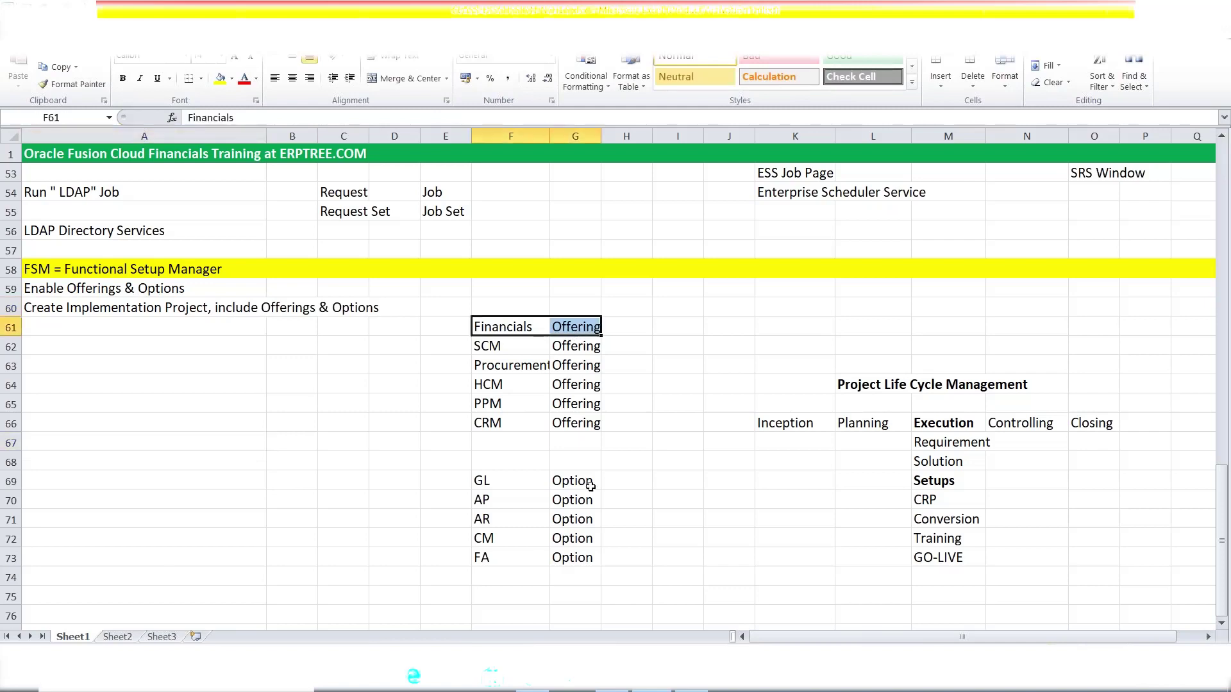
{"action": "left_click_drag", "start_coordinate": [481, 482], "coordinate": [597, 554]}
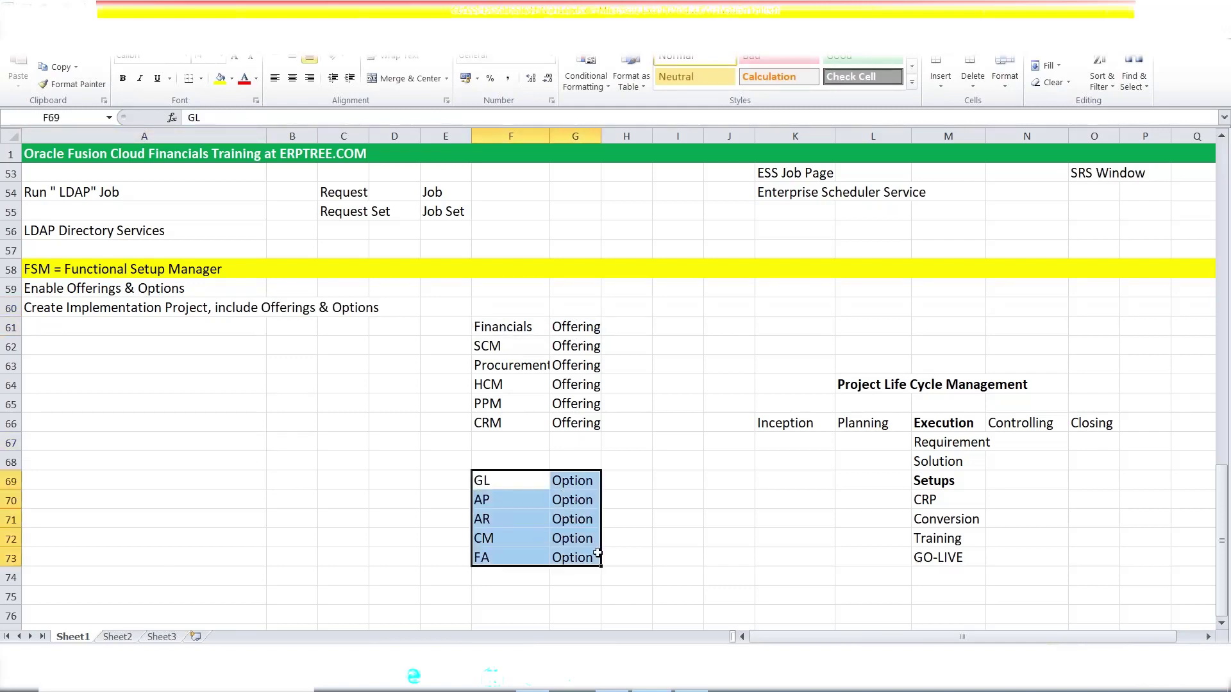
{"action": "left_click", "coordinate": [82, 332]}
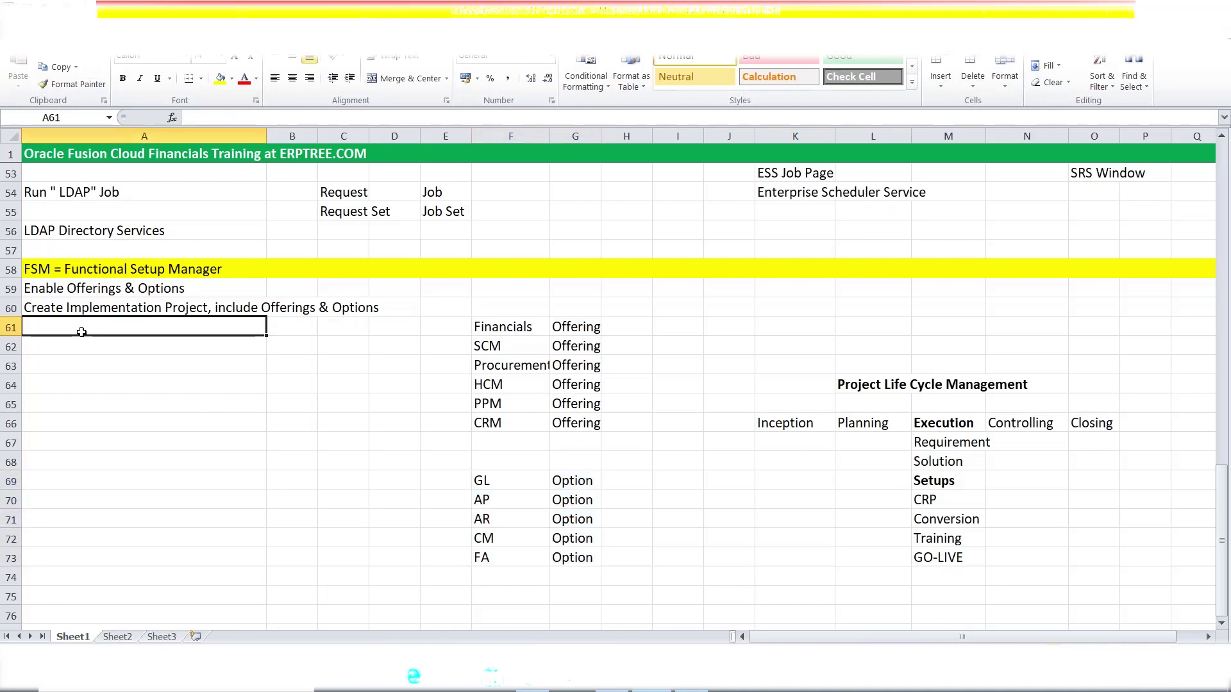
{"action": "type", "text": "Syste"}
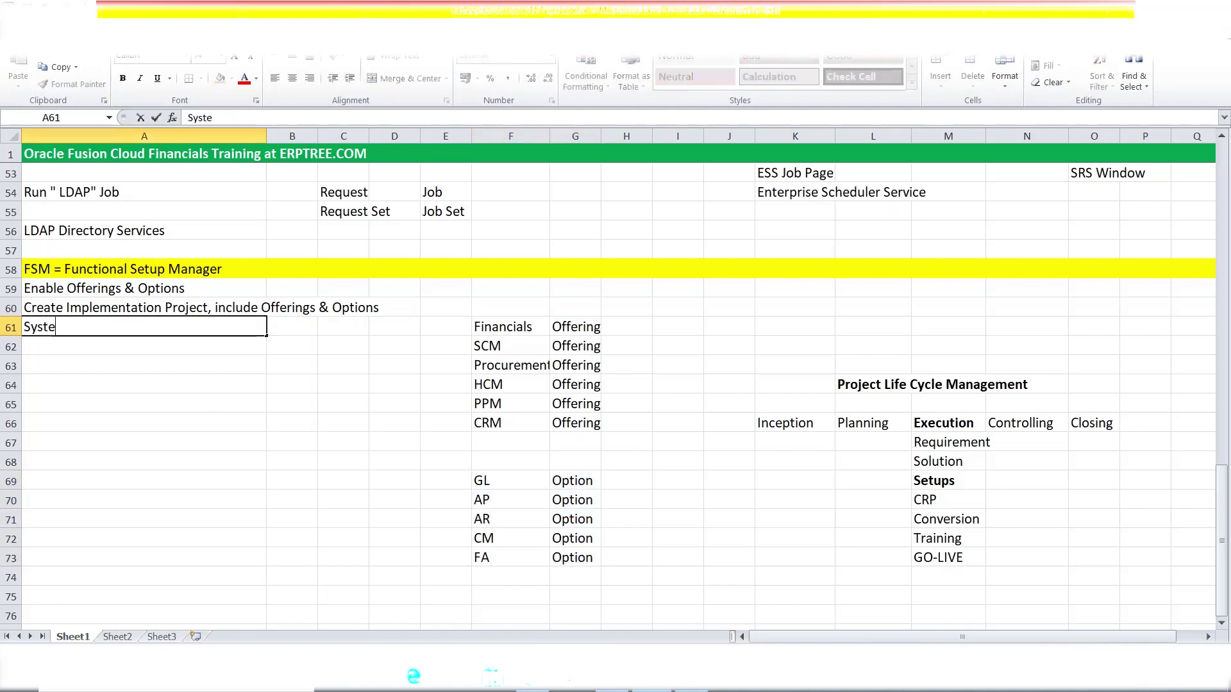
{"action": "type", "text": "m Creates T"}
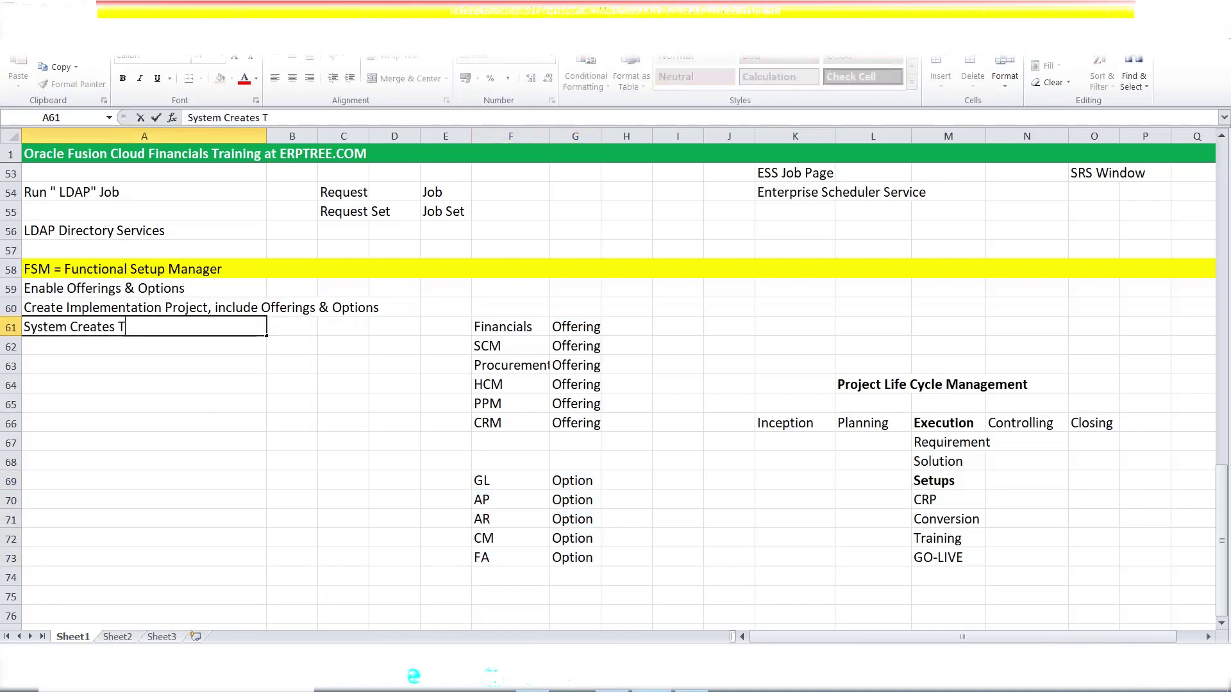
{"action": "type", "text": "ask List"}
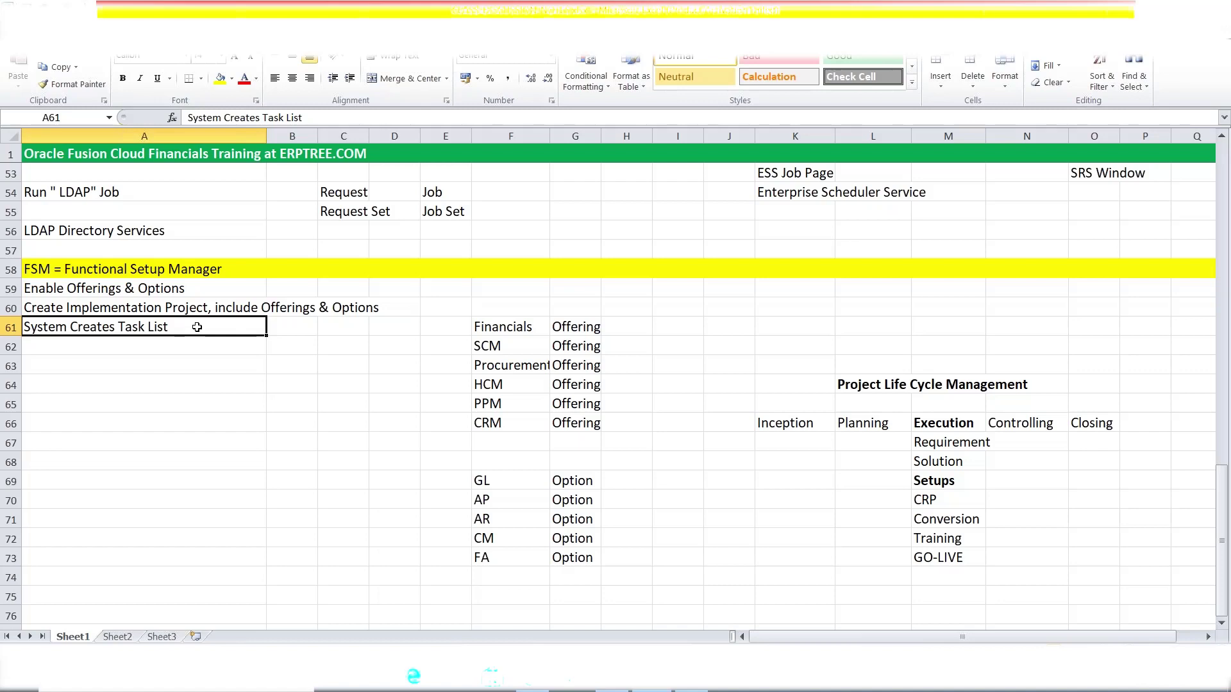
{"action": "left_click", "coordinate": [137, 307]}
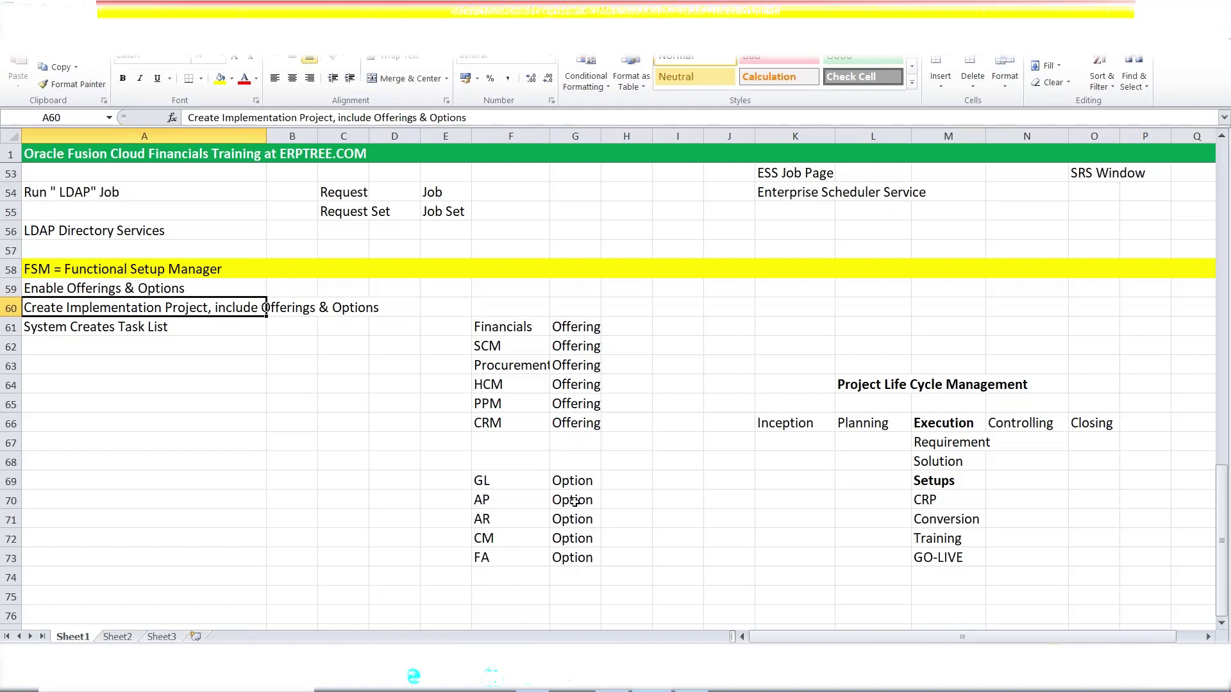
{"action": "left_click", "coordinate": [128, 329]}
{"action": "left_click_drag", "start_coordinate": [492, 327], "coordinate": [581, 327]}
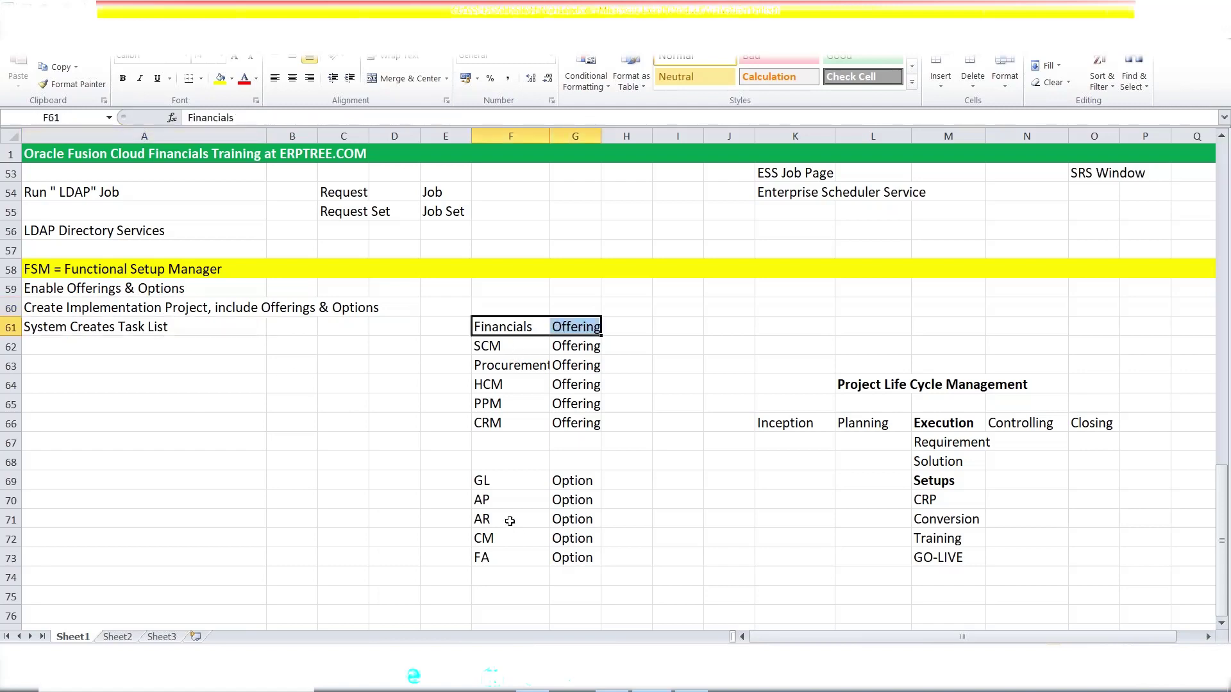
{"action": "left_click_drag", "start_coordinate": [482, 499], "coordinate": [571, 498]}
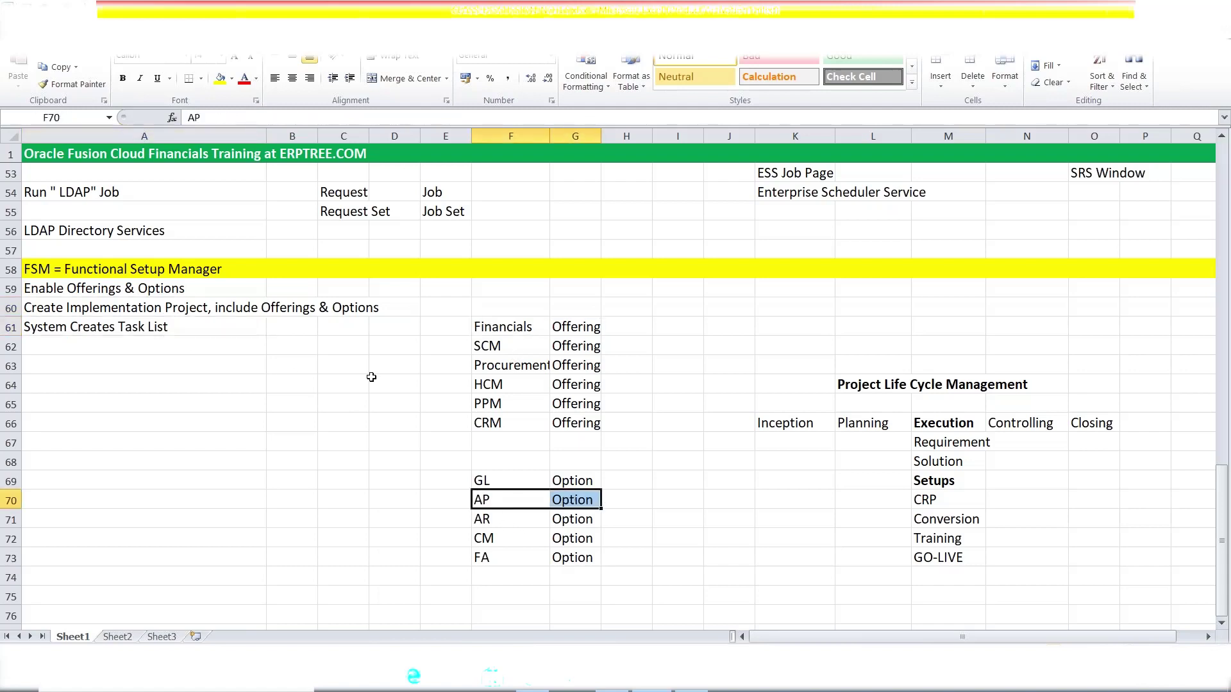
{"action": "double_click", "coordinate": [180, 334]}
{"action": "left_click_drag", "start_coordinate": [179, 330], "coordinate": [118, 328]}
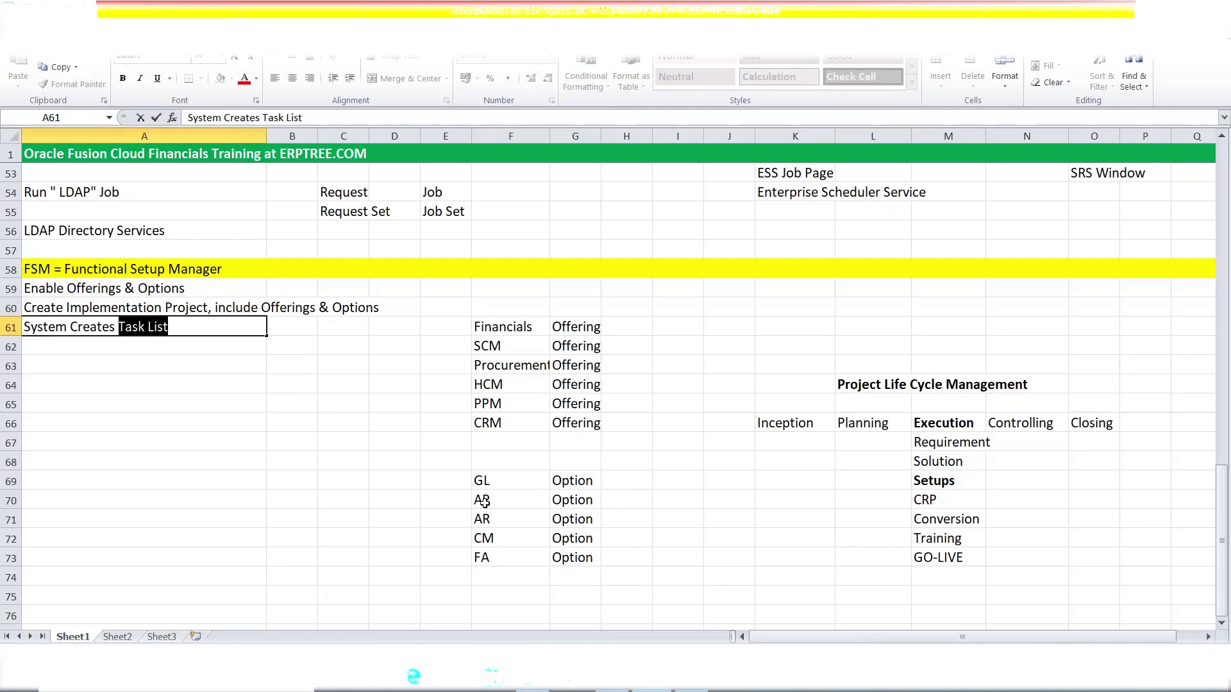
{"action": "left_click", "coordinate": [117, 326]}
{"action": "left_click_drag", "start_coordinate": [118, 326], "coordinate": [169, 329]}
{"action": "left_click", "coordinate": [494, 327]}
{"action": "left_click_drag", "start_coordinate": [485, 473], "coordinate": [588, 561]}
{"action": "left_click_drag", "start_coordinate": [497, 478], "coordinate": [495, 557]}
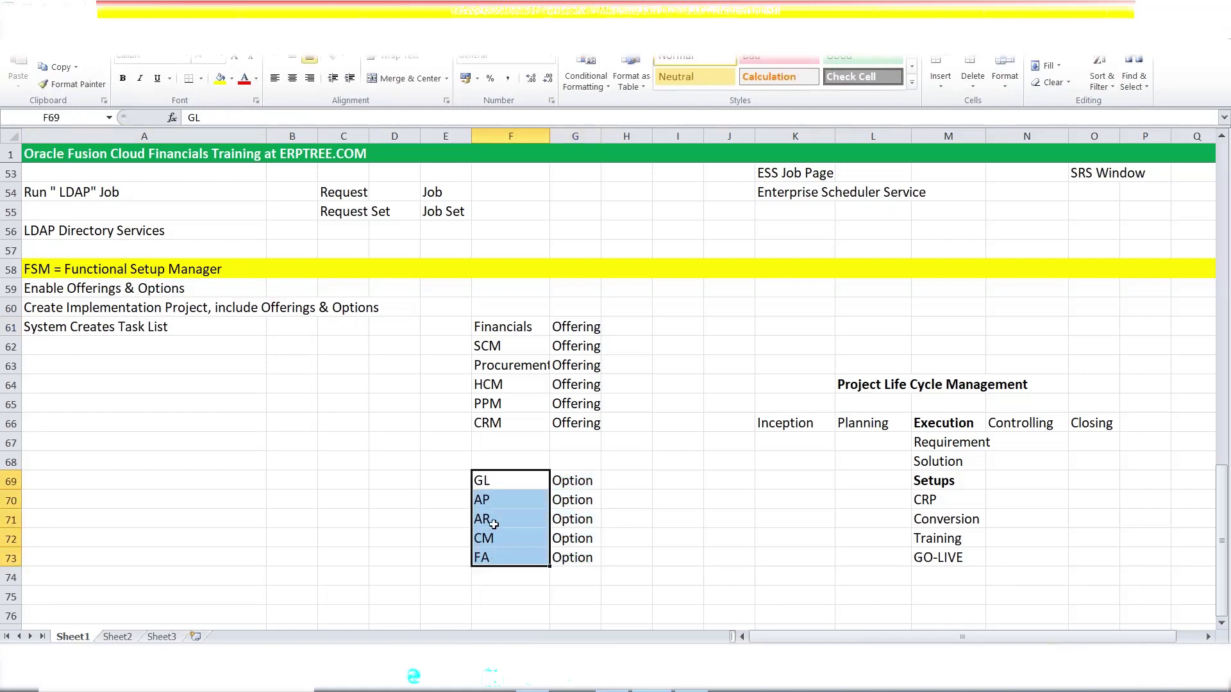
{"action": "left_click", "coordinate": [176, 328]}
{"action": "double_click", "coordinate": [175, 327]}
{"action": "left_click_drag", "start_coordinate": [172, 328], "coordinate": [119, 328]}
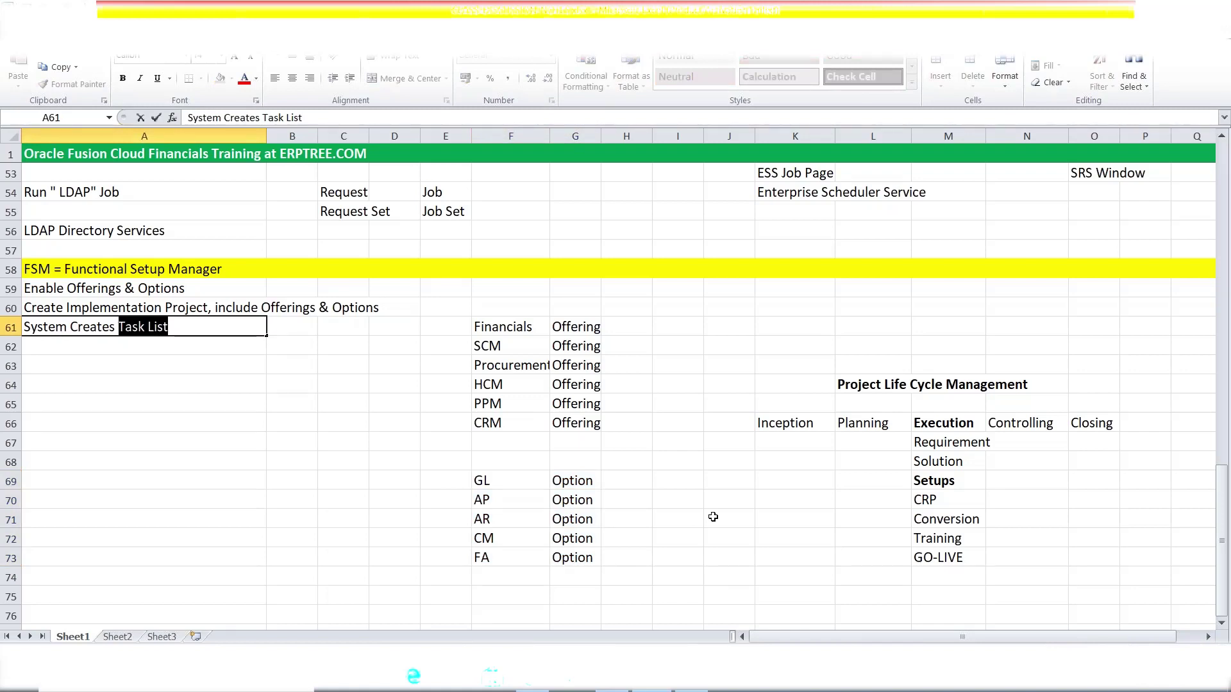
{"action": "left_click", "coordinate": [168, 349]}
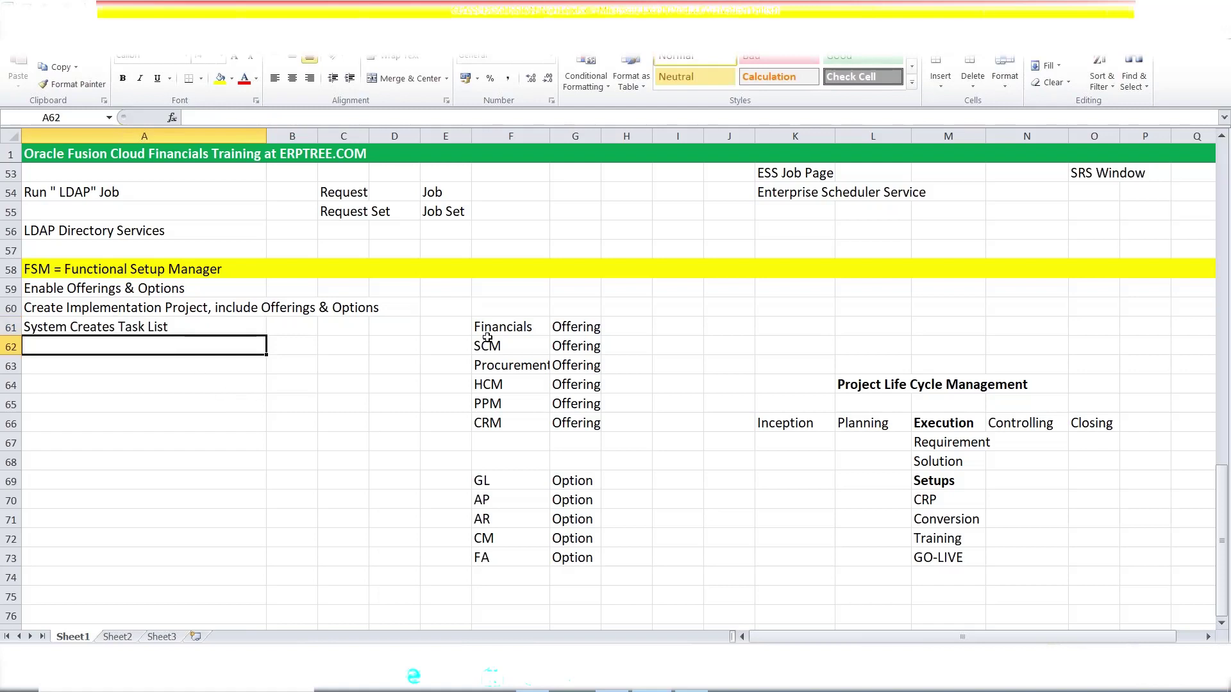
{"action": "left_click_drag", "start_coordinate": [489, 325], "coordinate": [580, 349]}
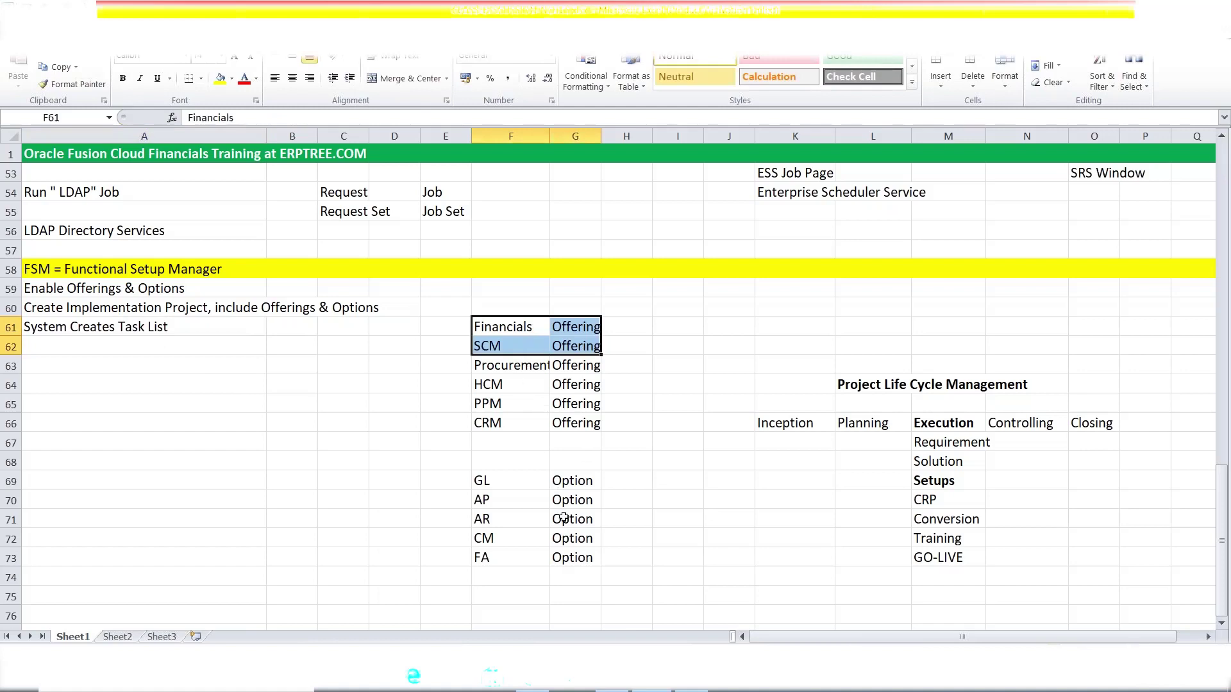
- Type 'Assign Team Members to Offerings/Options' in A62
{"action": "left_click", "coordinate": [82, 347]}
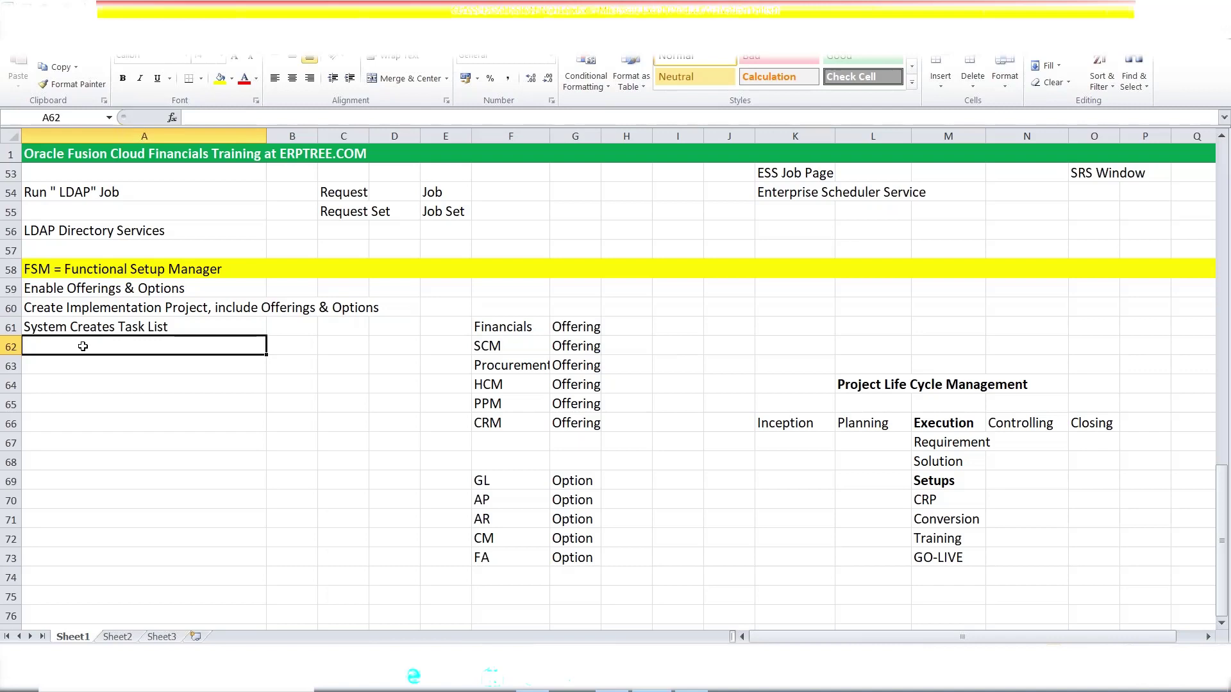
{"action": "type", "text": "Assign"}
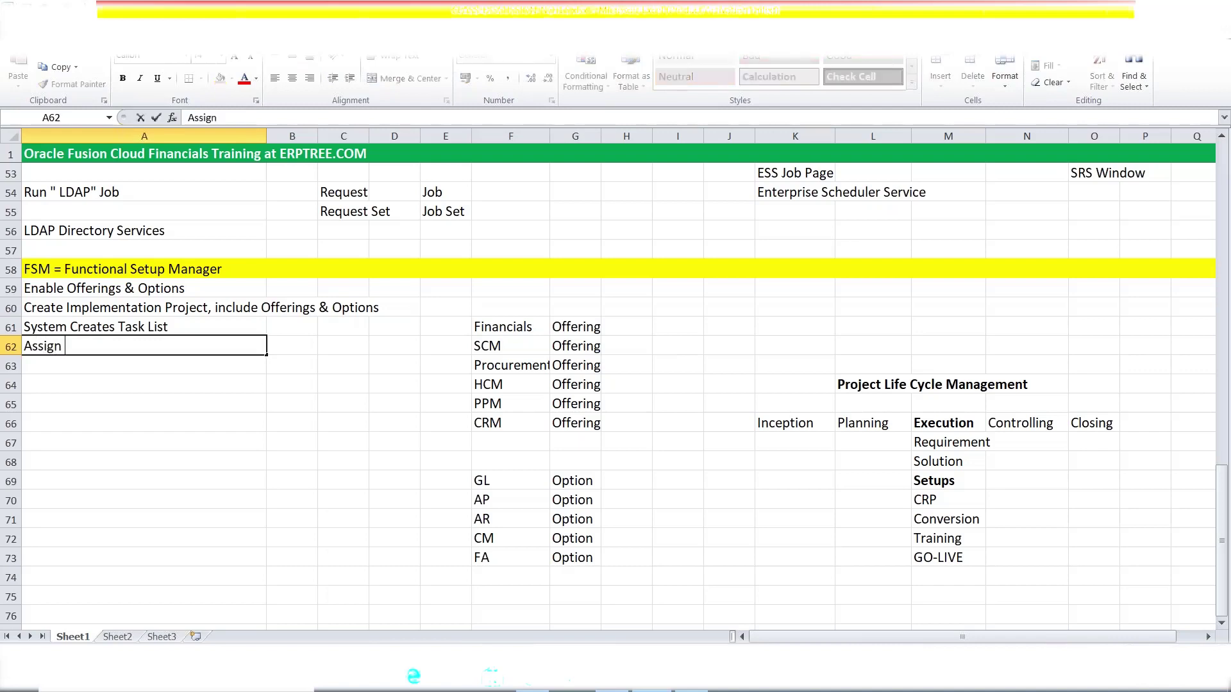
{"action": "type", "text": " Team Members to"}
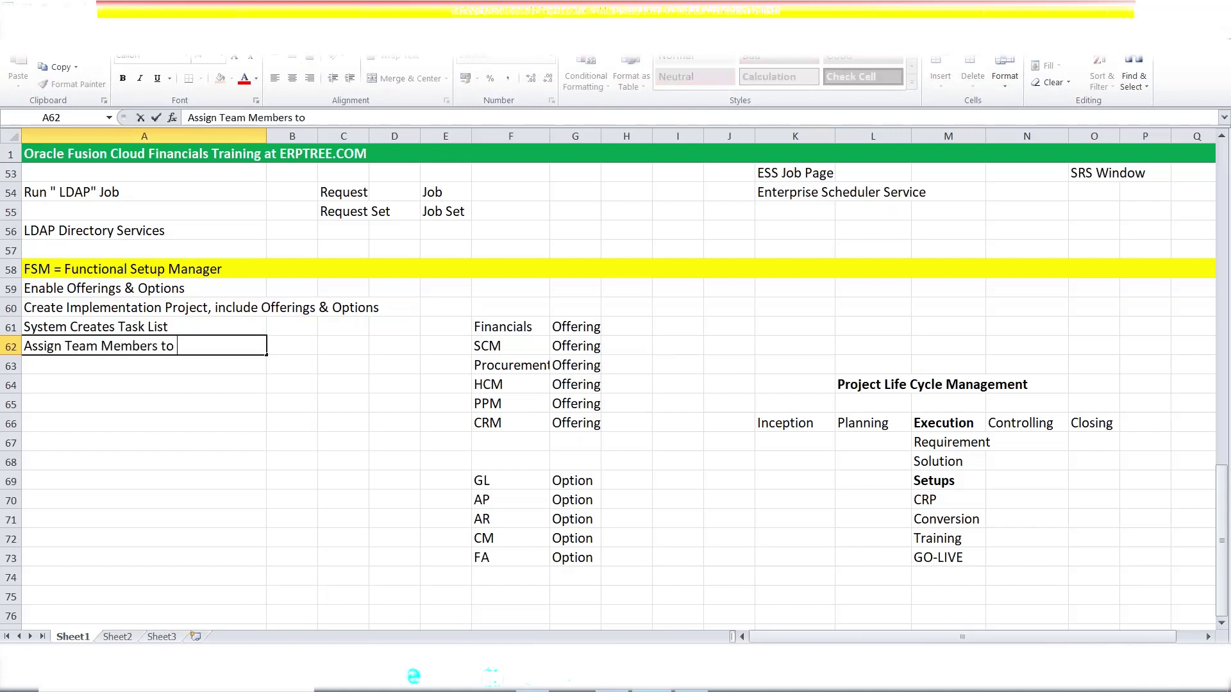
{"action": "type", "text": " Offerings"}
{"action": "type", "text": "/"}
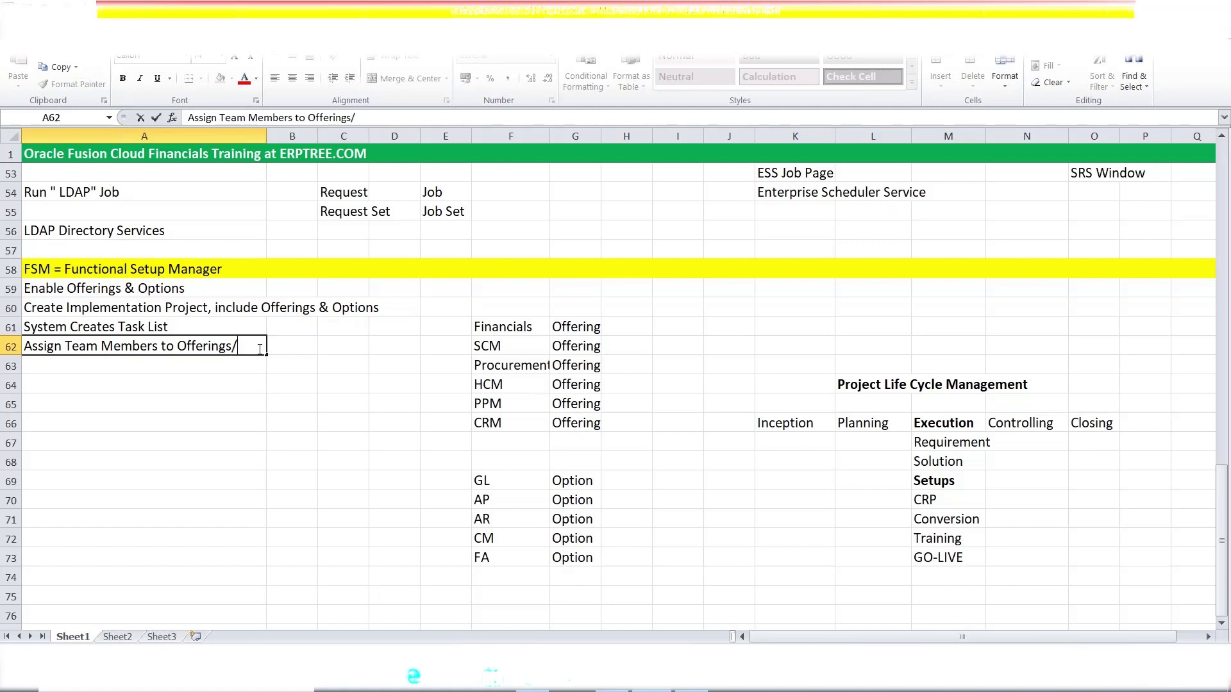
{"action": "type", "text": "Options"}
- Select the AP option row and the cell H70 beside it
{"action": "left_click_drag", "start_coordinate": [482, 498], "coordinate": [578, 500]}
{"action": "left_click", "coordinate": [625, 498]}
{"action": "key", "text": "Return"}
{"action": "left_click", "coordinate": [625, 498]}
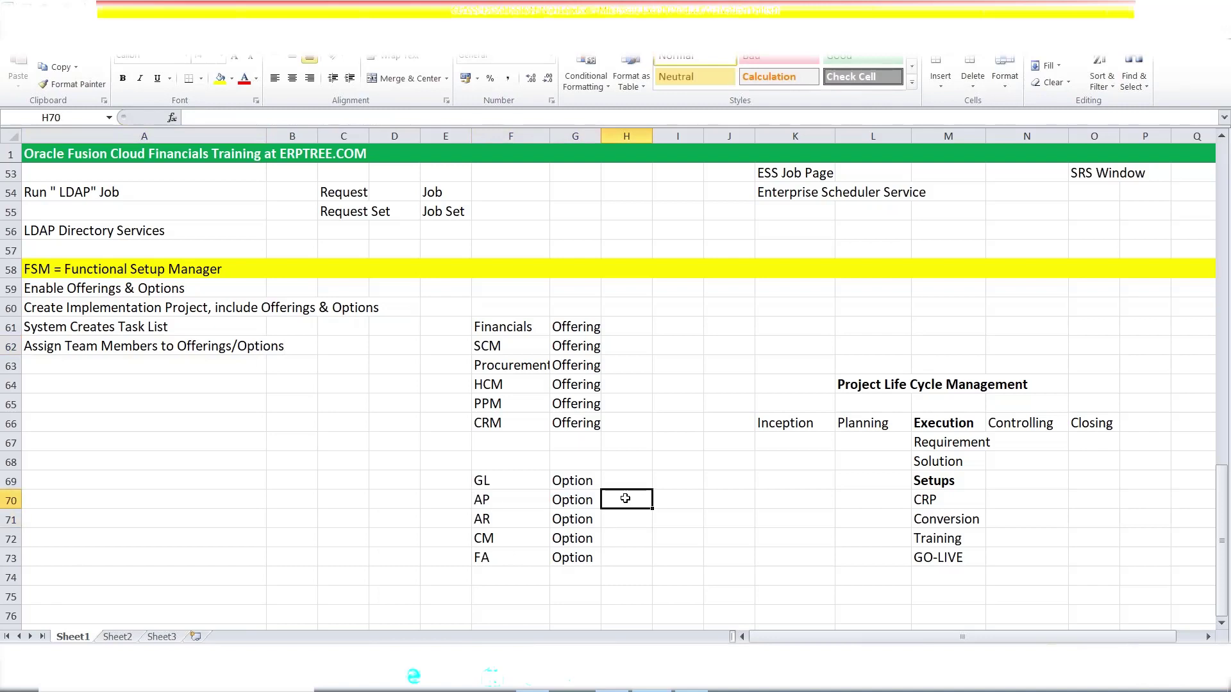
- Enter 20 in H70 beside the AP option
{"action": "type", "text": "20"}
{"action": "key", "text": "Tab"}
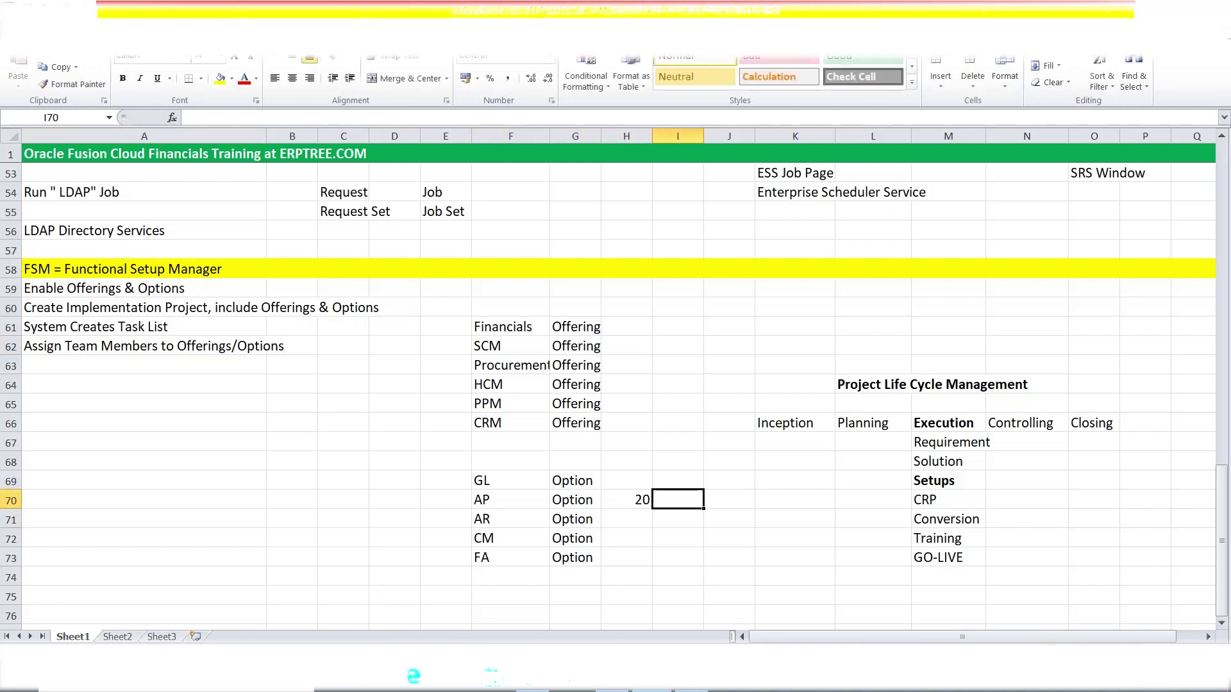
{"action": "left_click", "coordinate": [627, 504]}
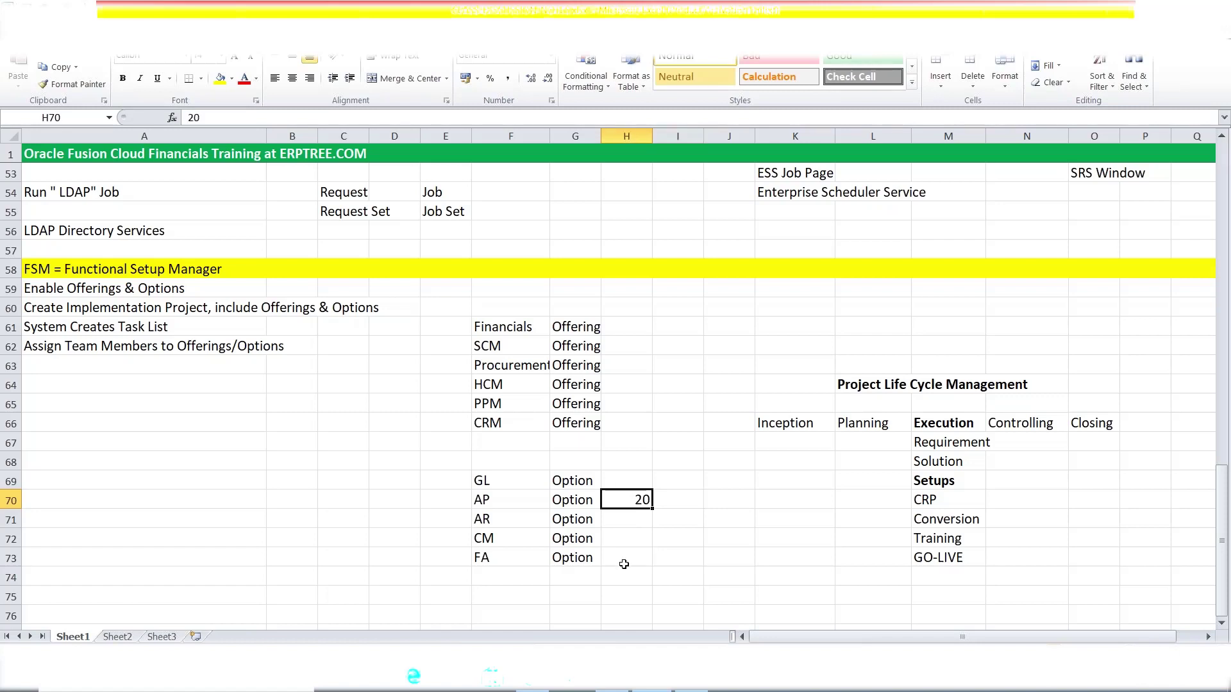
- Append '/Task List' to the row 62 step in the formula bar
{"action": "left_click", "coordinate": [235, 344]}
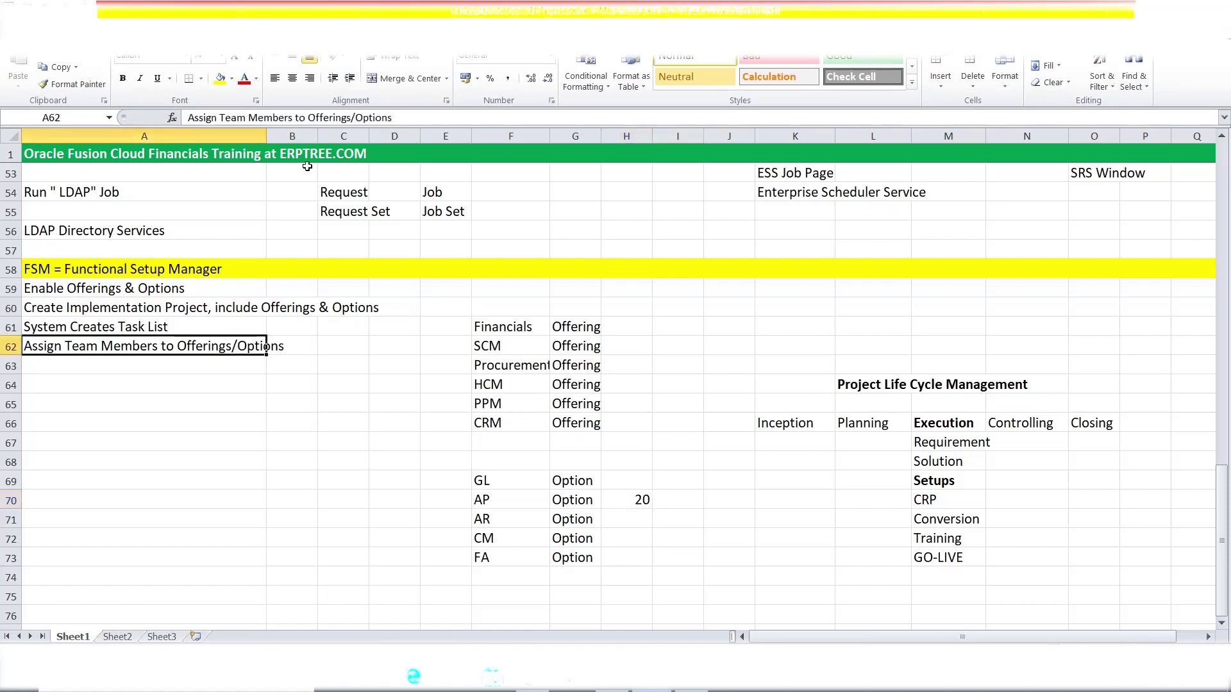
{"action": "left_click", "coordinate": [423, 114]}
{"action": "type", "text": "/"}
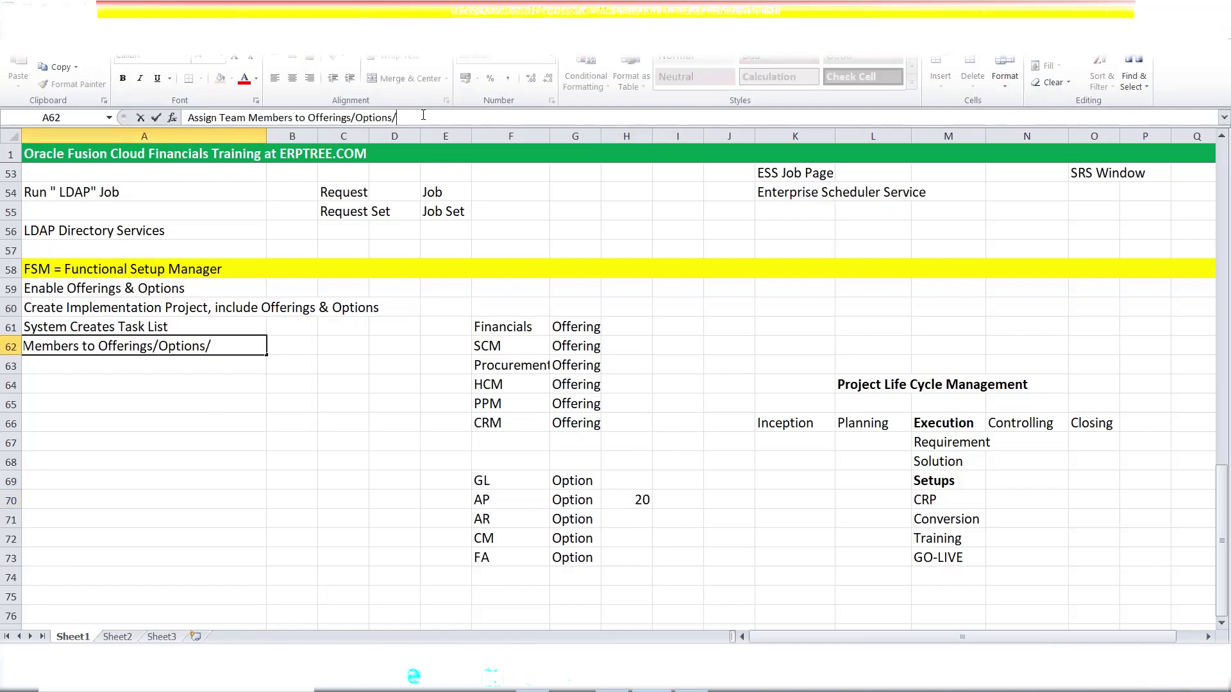
{"action": "type", "text": "Task List"}
{"action": "left_click", "coordinate": [343, 539]}
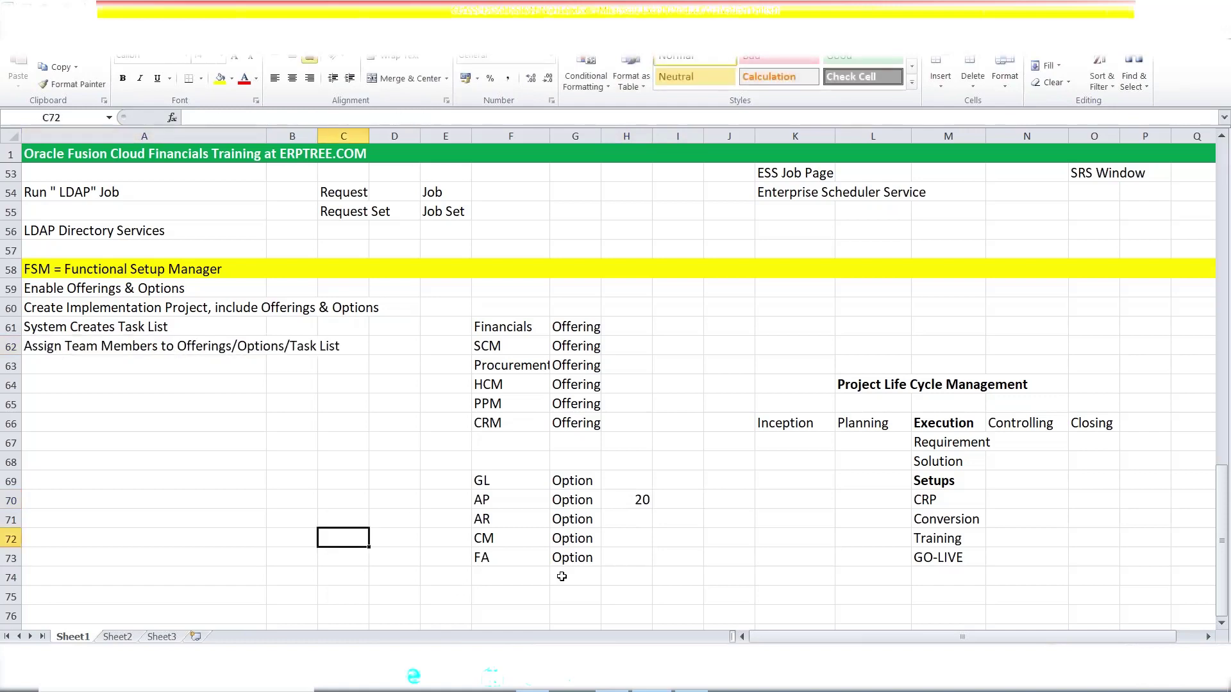
{"action": "left_click", "coordinate": [630, 503]}
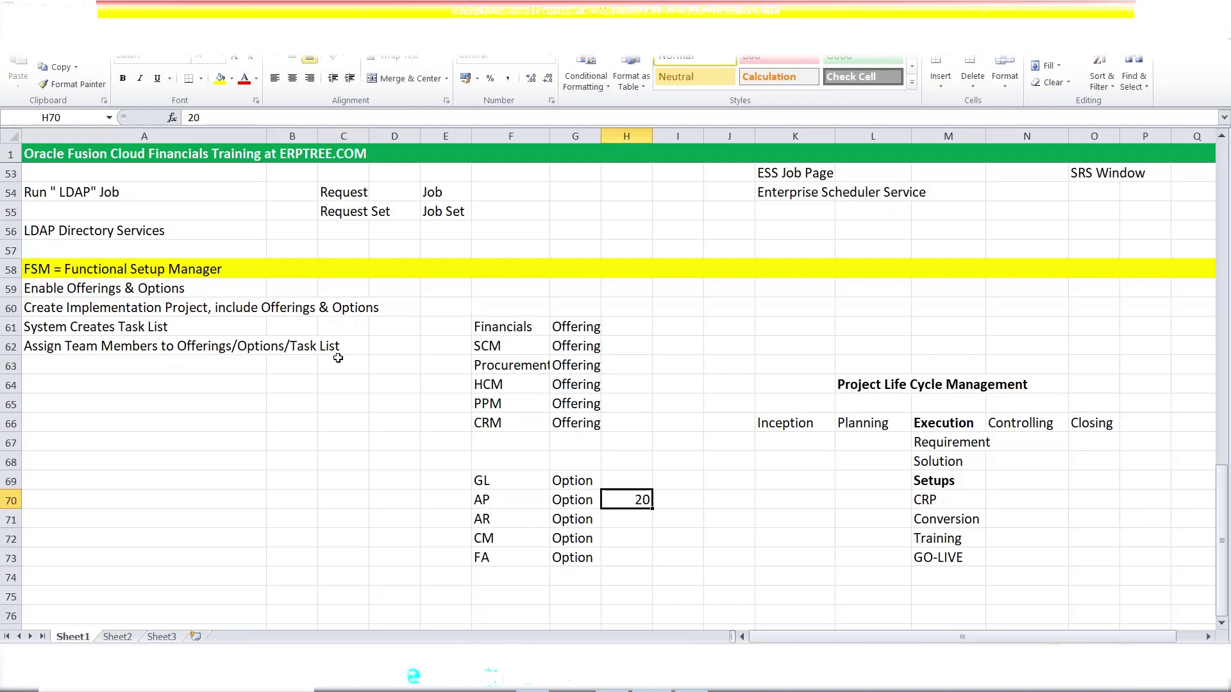
- Append '/Task' to the row 62 step, then review the earlier steps
{"action": "left_click", "coordinate": [143, 344]}
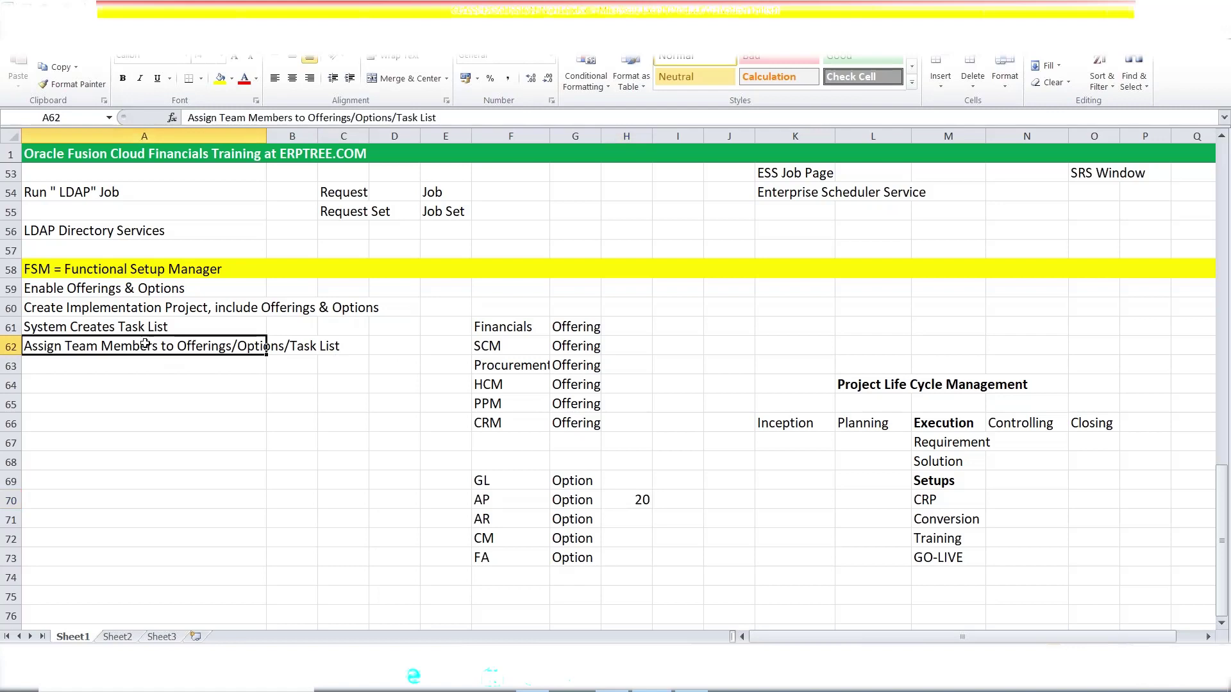
{"action": "left_click", "coordinate": [471, 118]}
{"action": "type", "text": "/"}
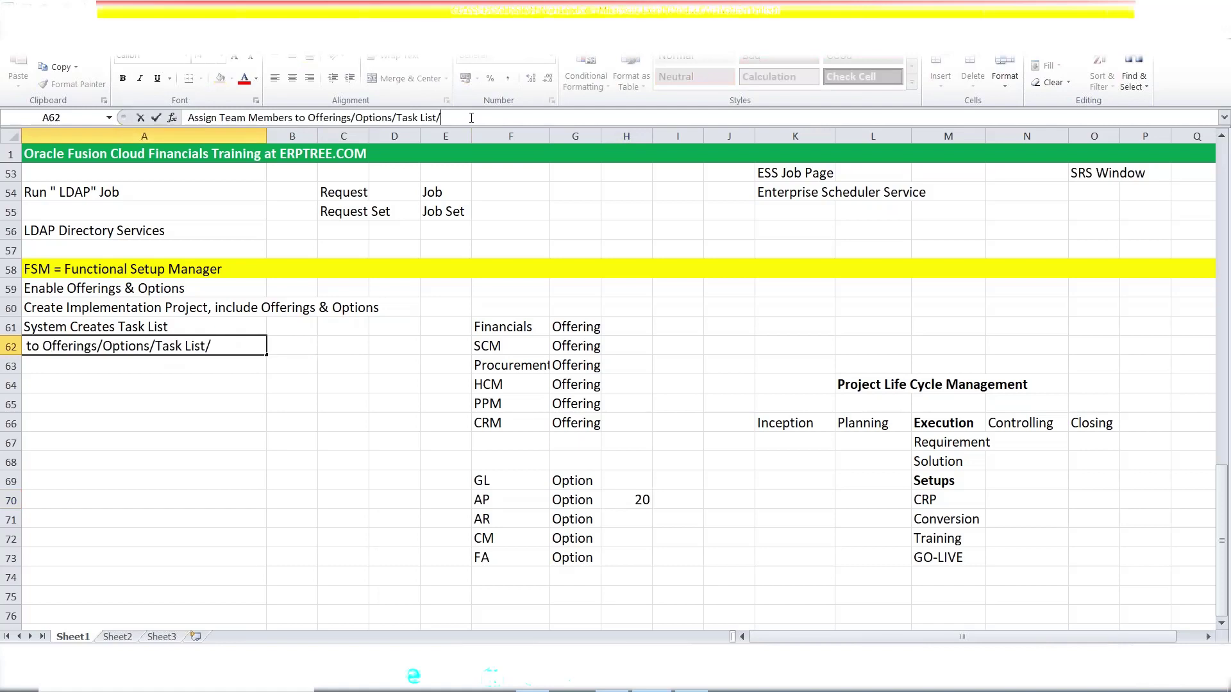
{"action": "type", "text": "Task"}
{"action": "key", "text": "Tab"}
{"action": "left_click", "coordinate": [201, 500]}
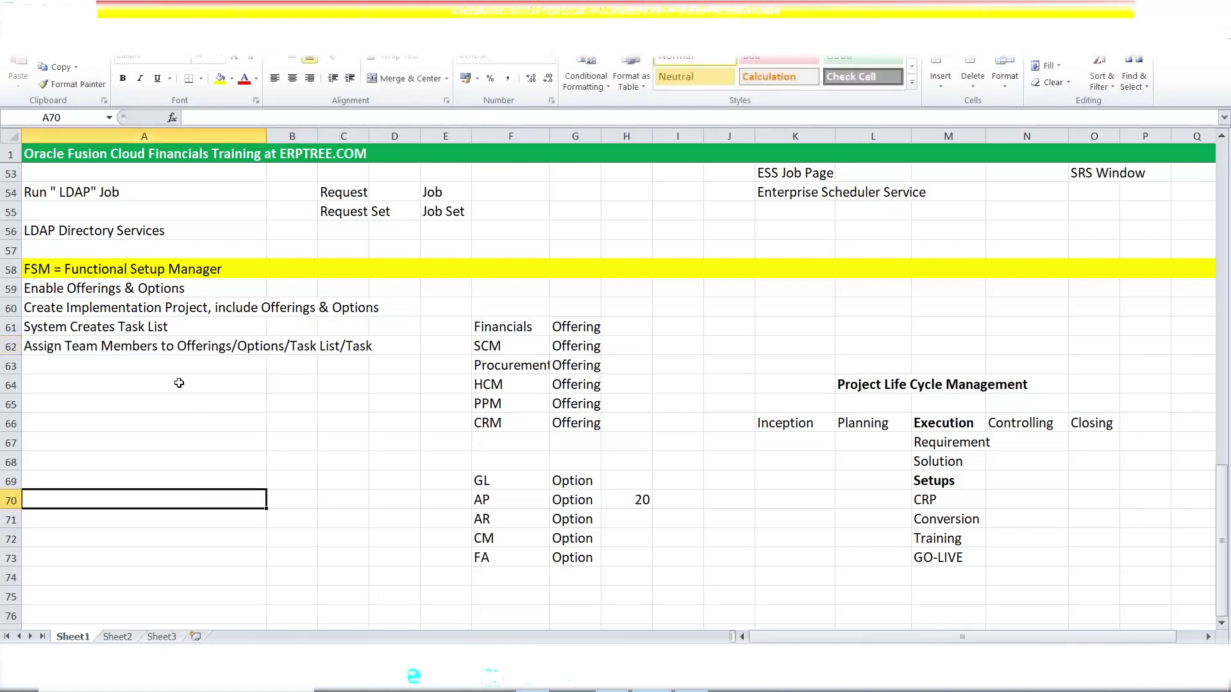
{"action": "left_click", "coordinate": [142, 311]}
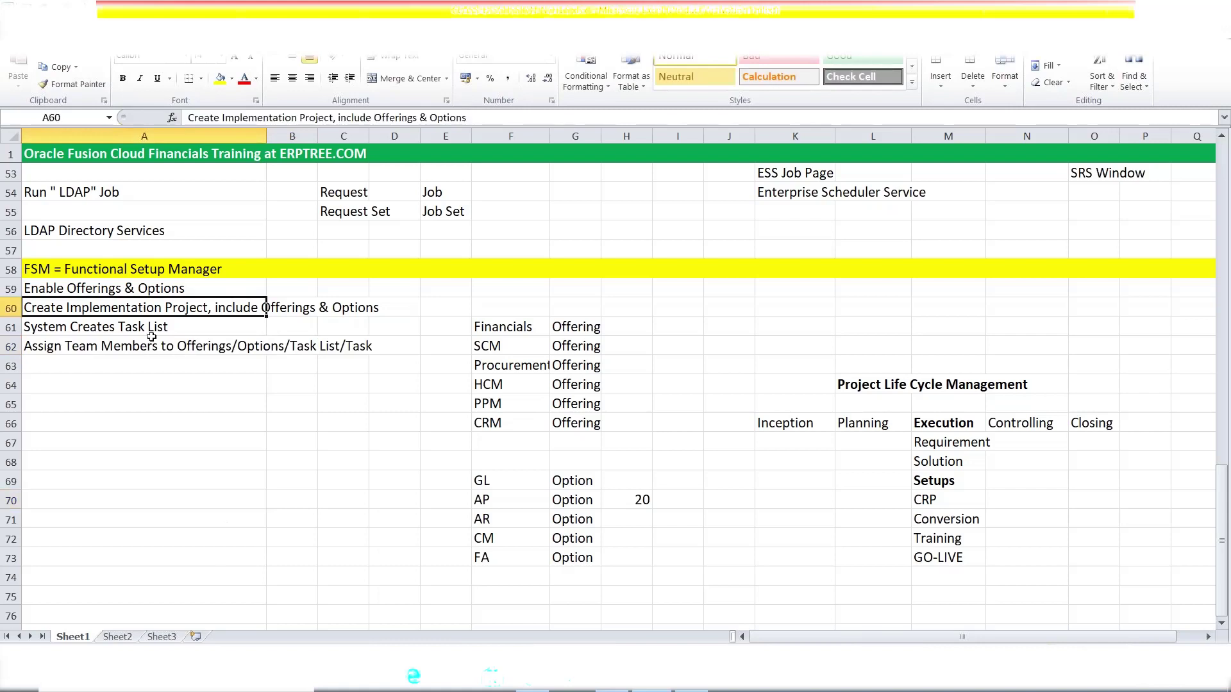
{"action": "left_click", "coordinate": [150, 331]}
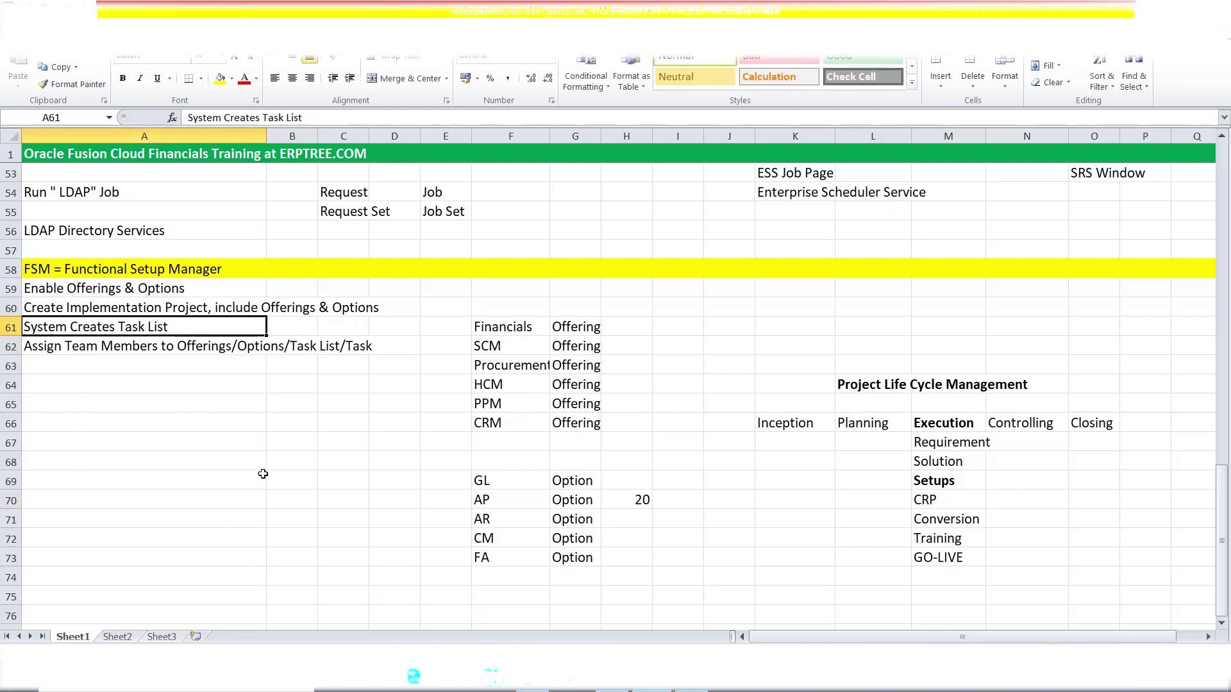
{"action": "left_click", "coordinate": [133, 348]}
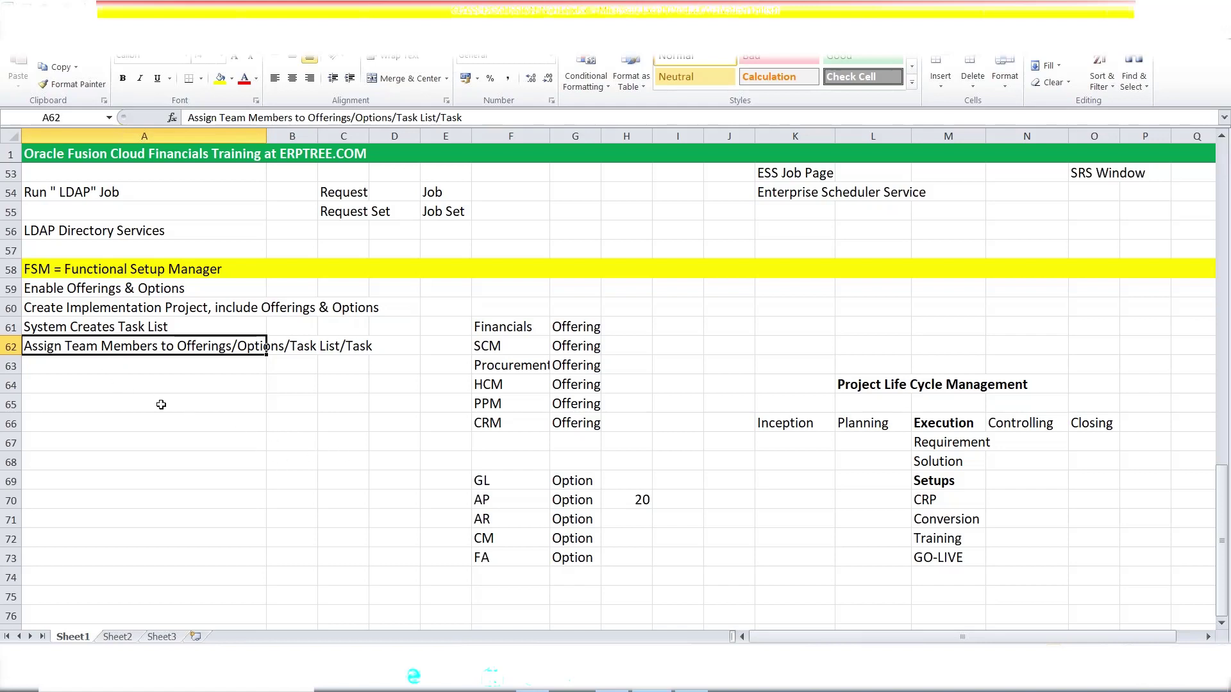
{"action": "left_click", "coordinate": [86, 369]}
{"action": "left_click", "coordinate": [266, 347]}
{"action": "left_click", "coordinate": [104, 366]}
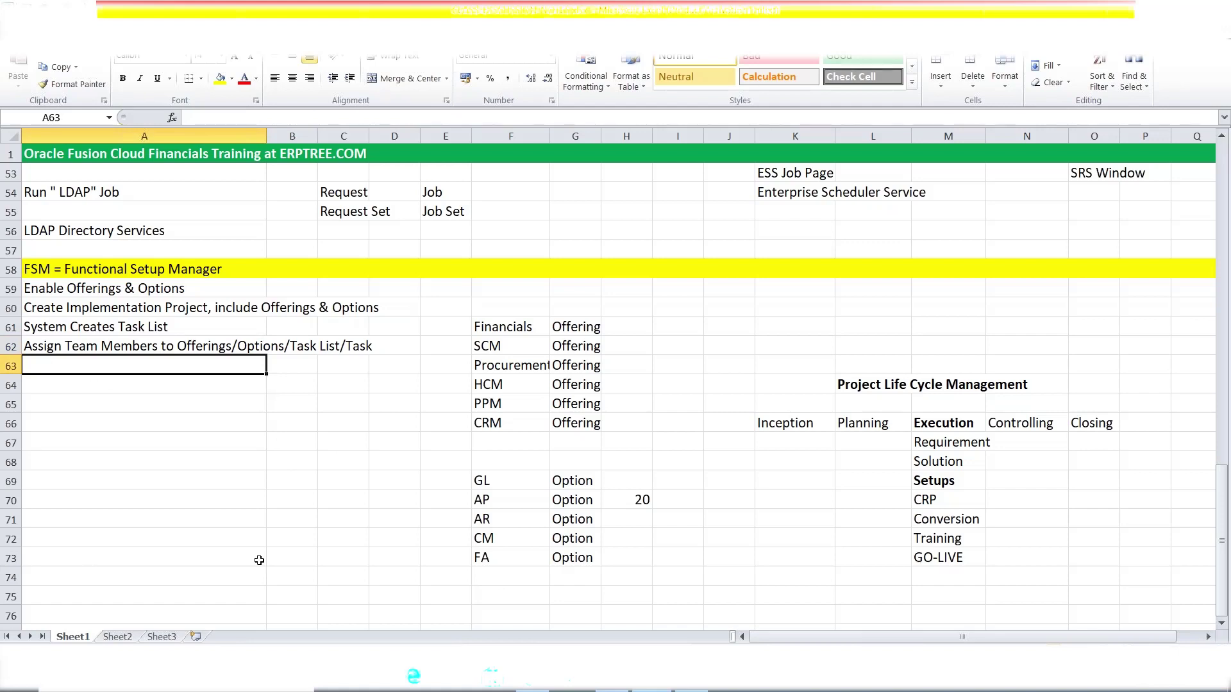
- Enter 'Update the Status' in A63 and review it against the earlier steps
{"action": "type", "text": "Up"}
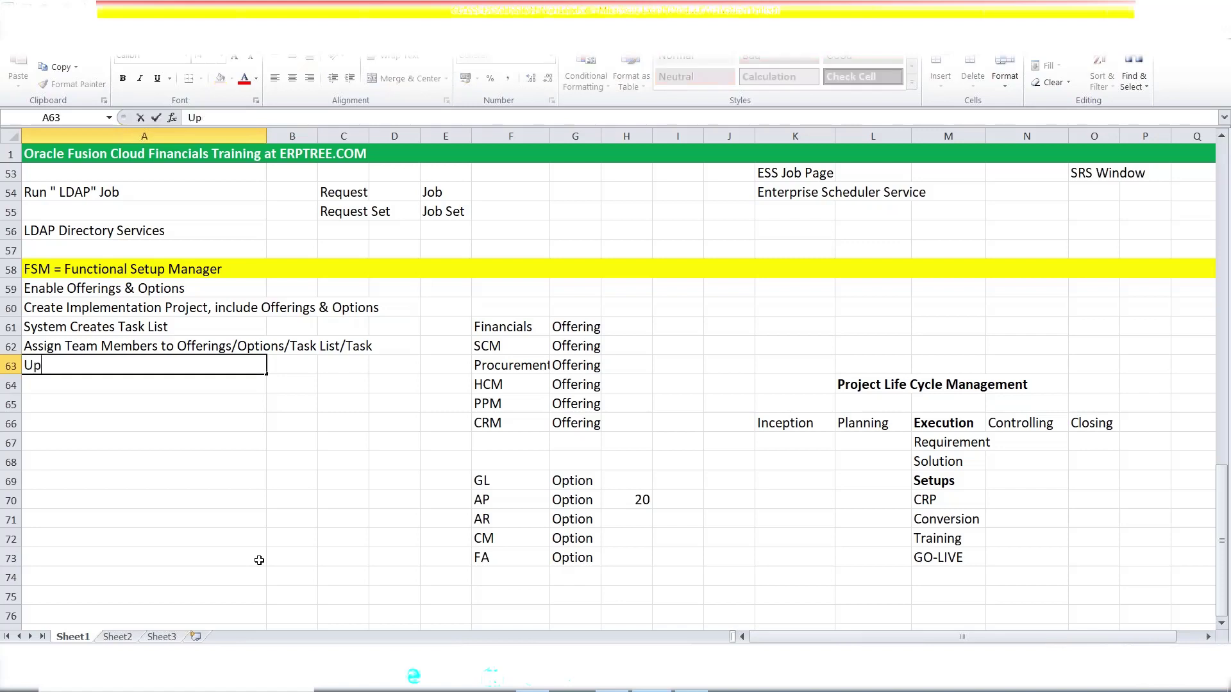
{"action": "type", "text": "date the Status"}
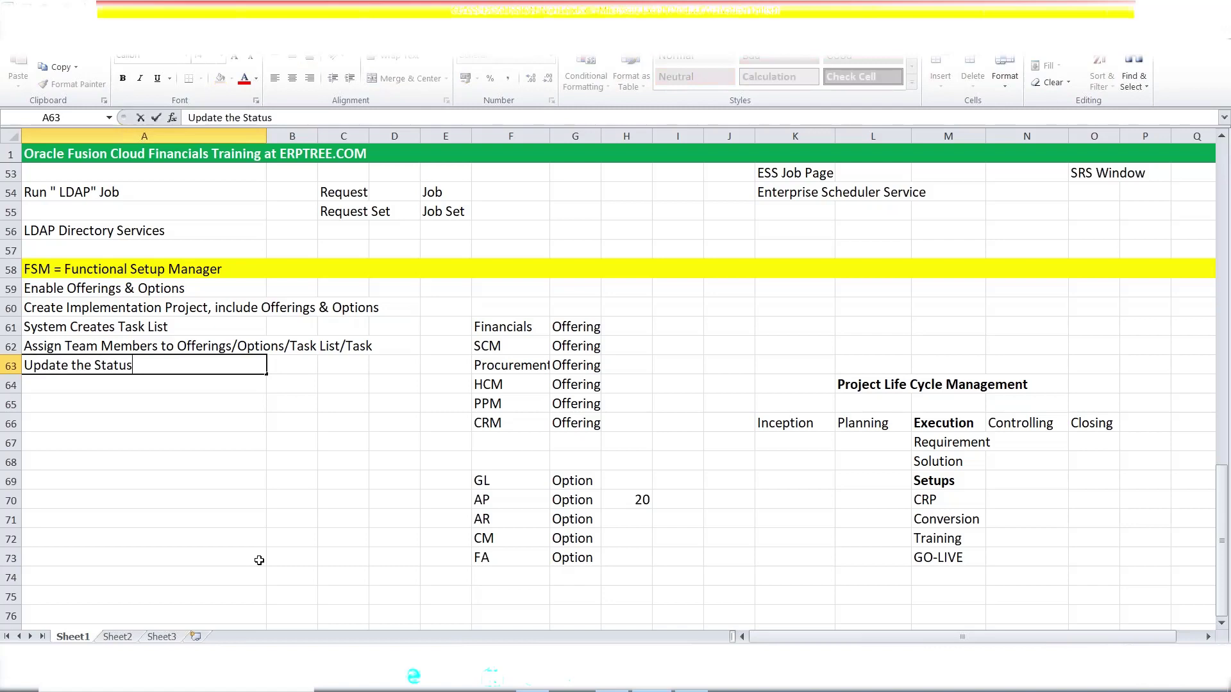
{"action": "key", "text": "Tab"}
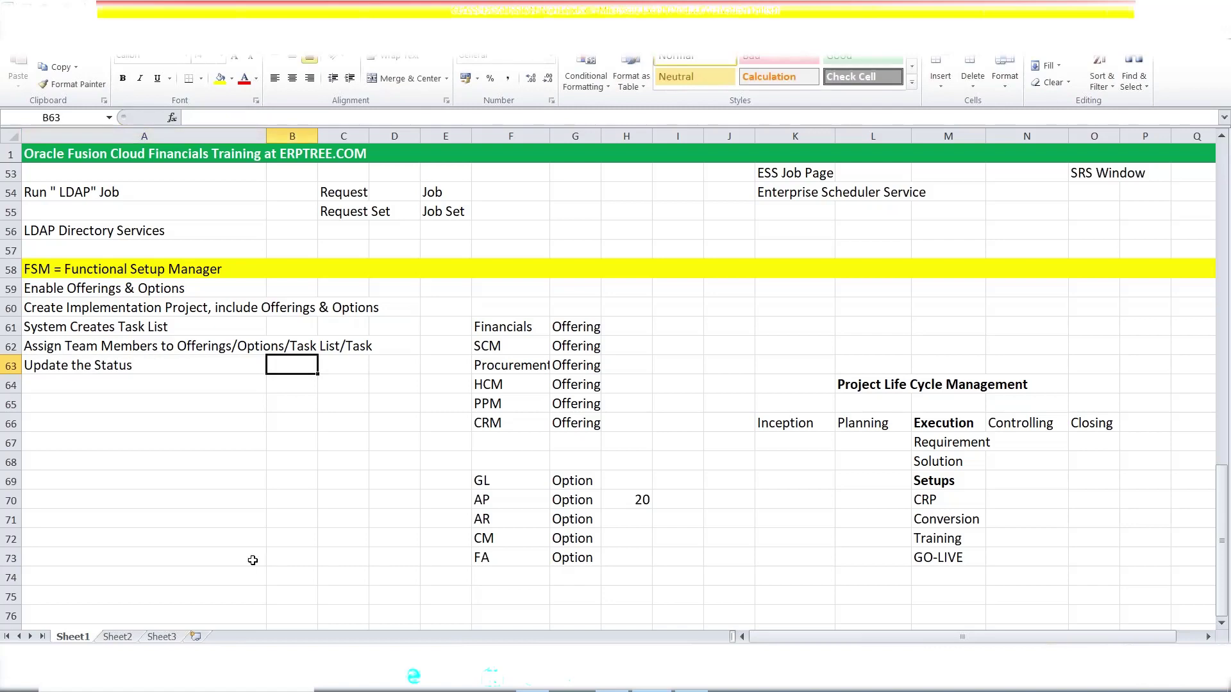
{"action": "left_click", "coordinate": [86, 371]}
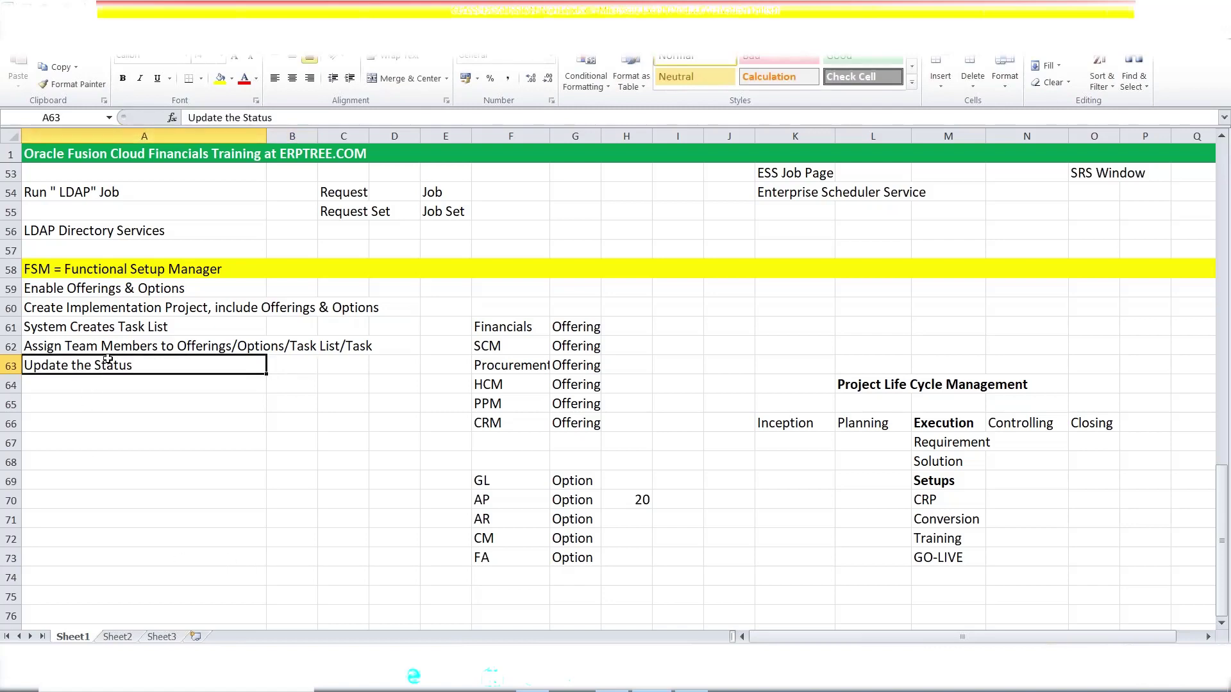
{"action": "left_click", "coordinate": [108, 351]}
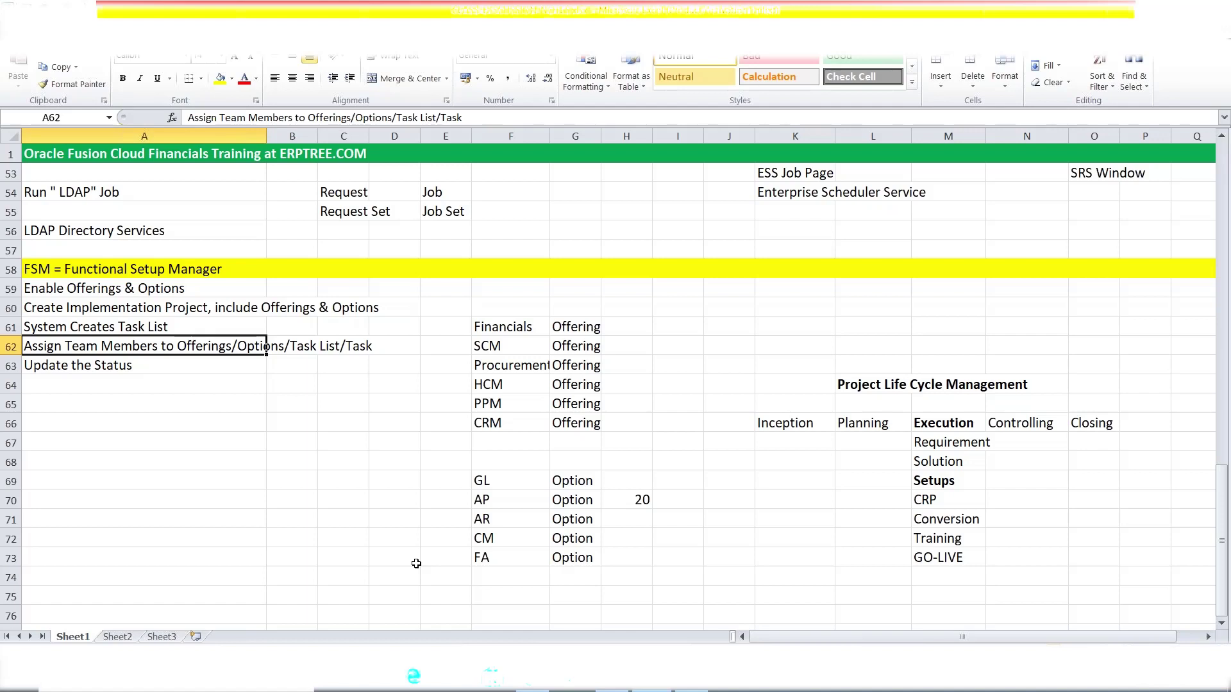
{"action": "left_click", "coordinate": [523, 352]}
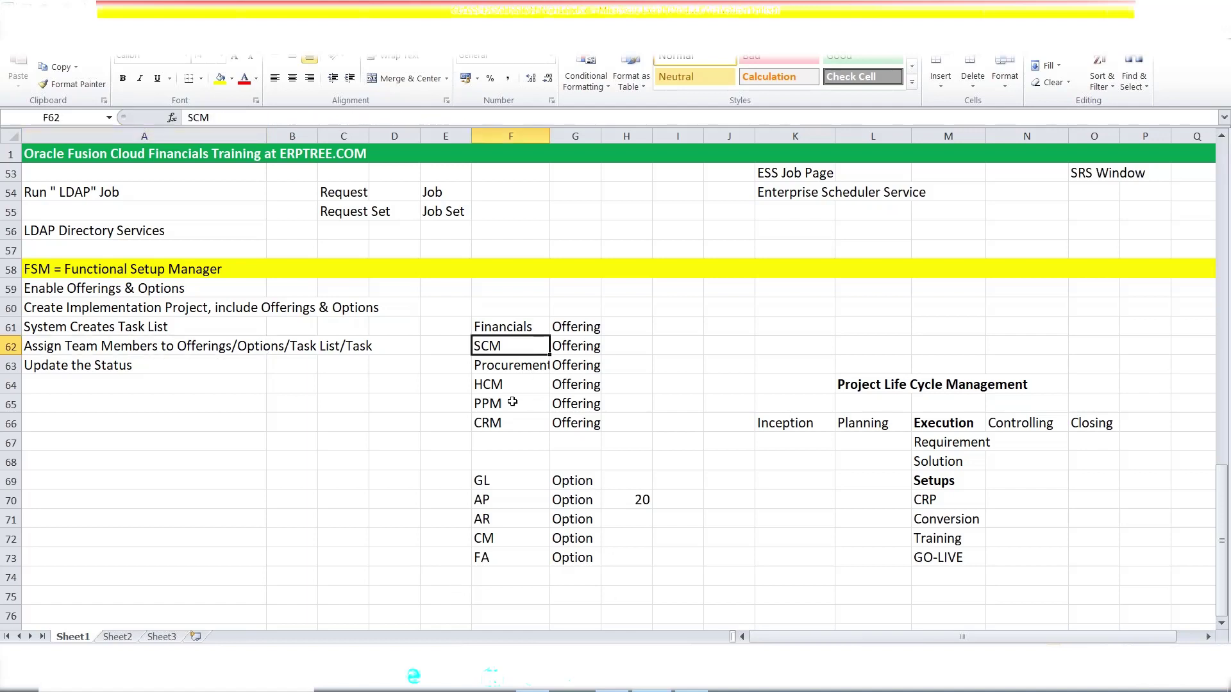
{"action": "left_click", "coordinate": [56, 369]}
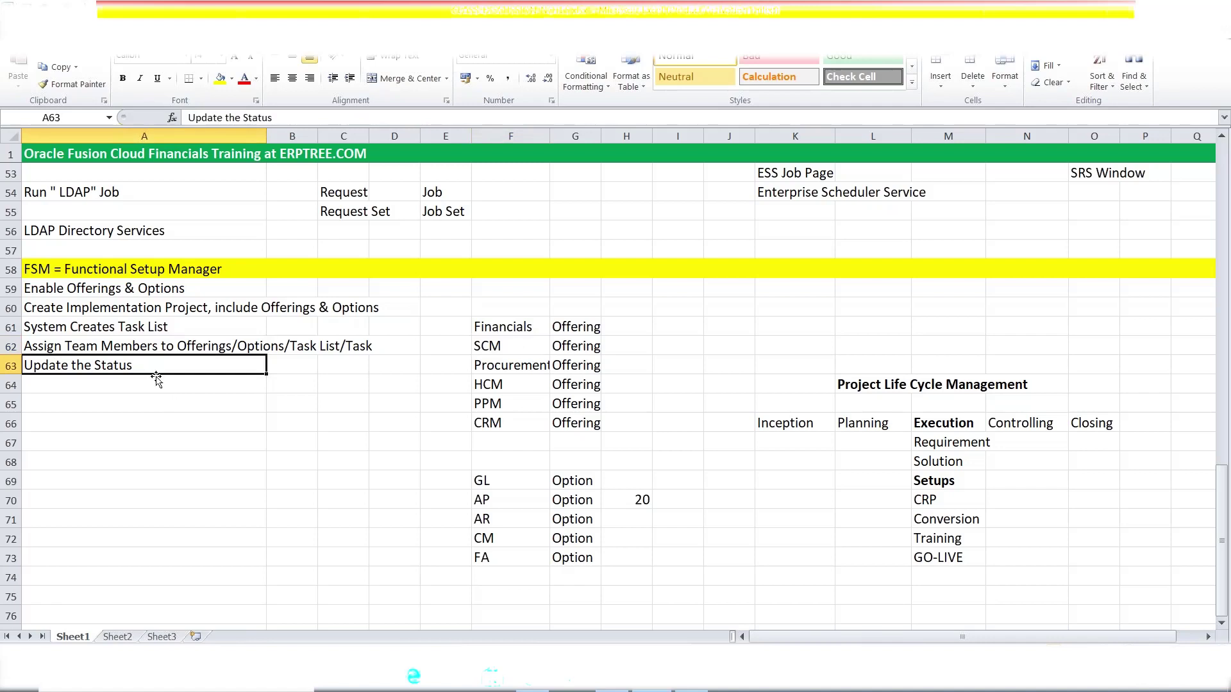
{"action": "left_click", "coordinate": [135, 383]}
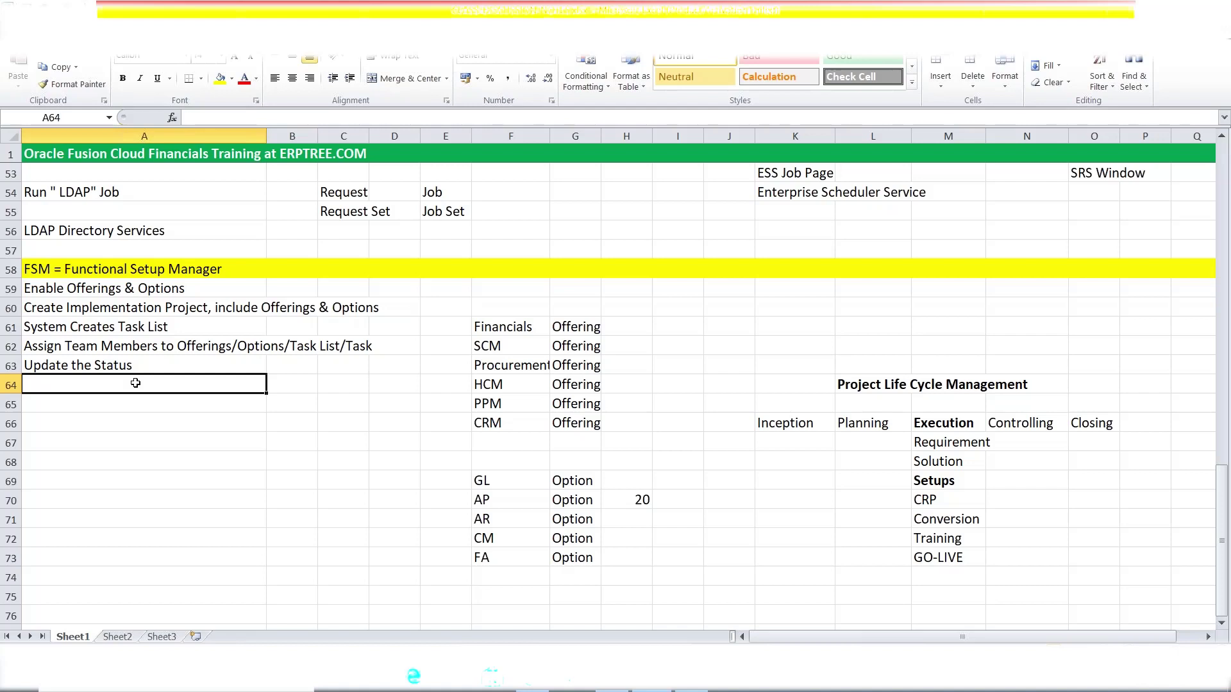
- Enter 'Track the progress of Project' in A64, append '(Setups)' and save
{"action": "type", "text": "Track the progress of Project"}
{"action": "key", "text": "ctrl+Return"}
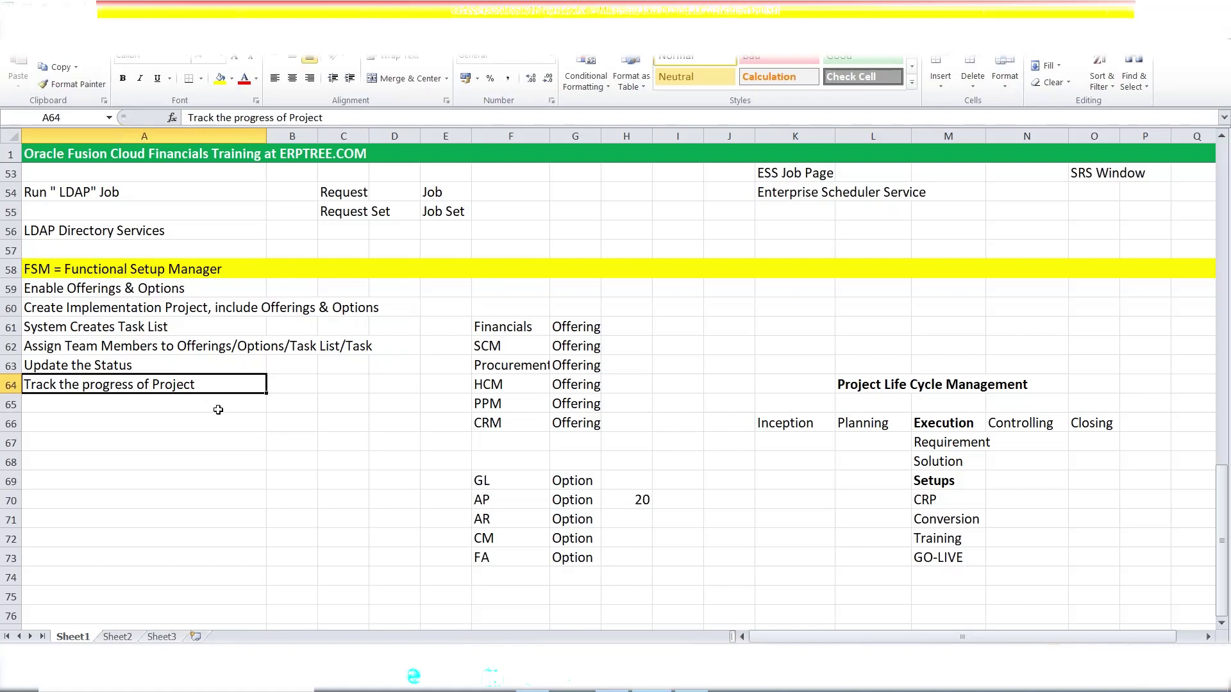
{"action": "double_click", "coordinate": [207, 382]}
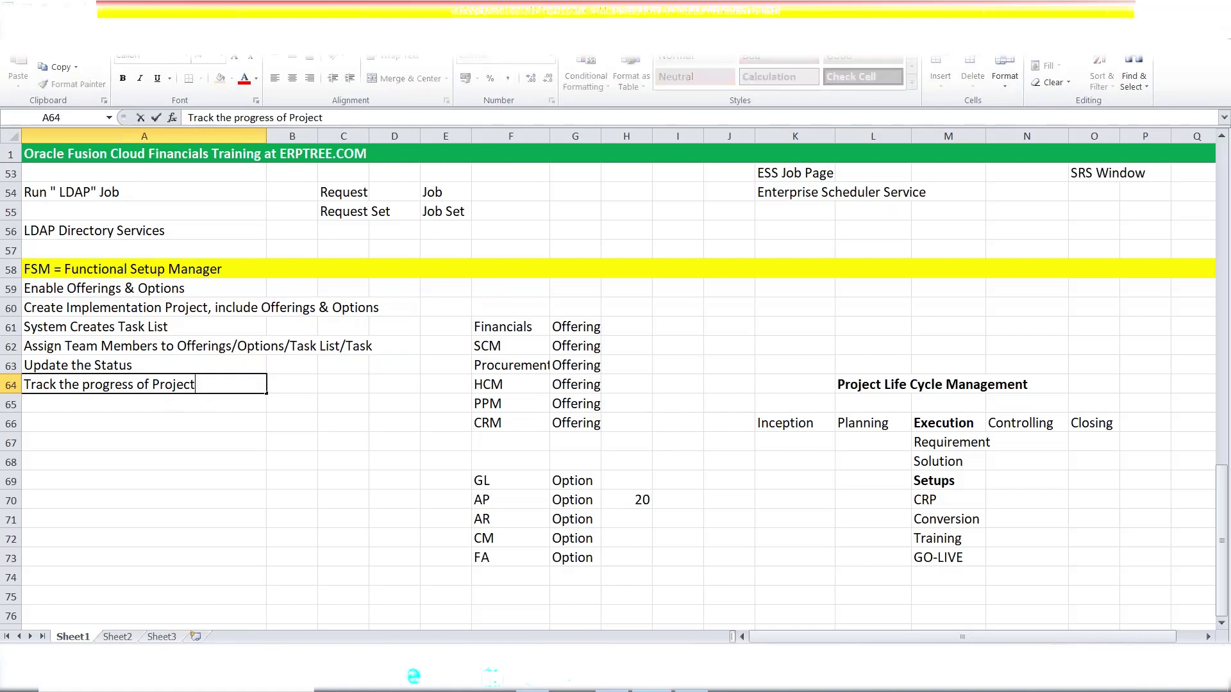
{"action": "type", "text": "(Setups)"}
{"action": "key", "text": "ctrl+s"}
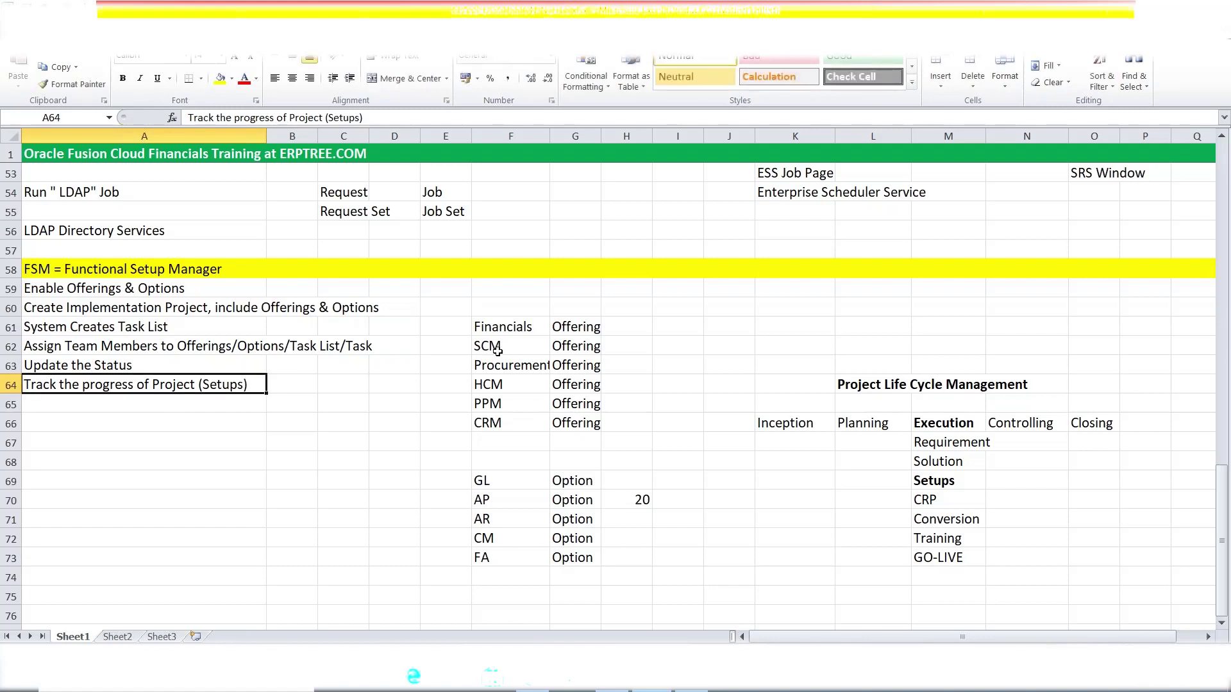
{"action": "left_click_drag", "start_coordinate": [487, 325], "coordinate": [601, 355]}
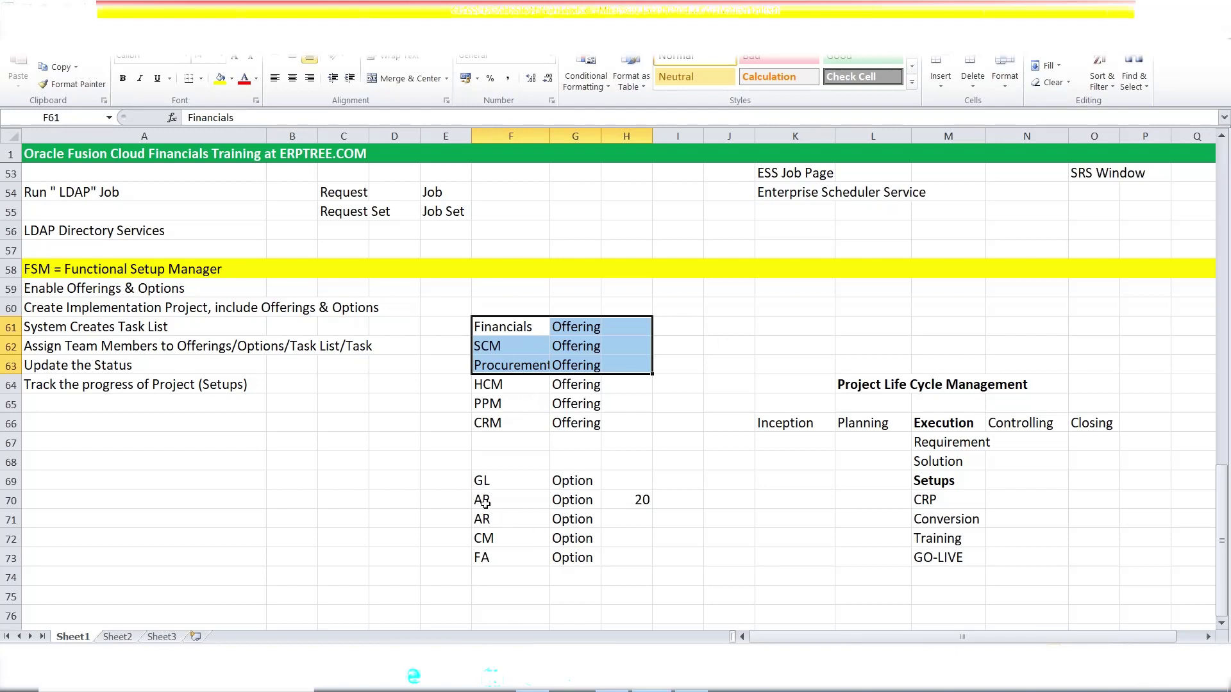
{"action": "left_click_drag", "start_coordinate": [486, 503], "coordinate": [589, 532]}
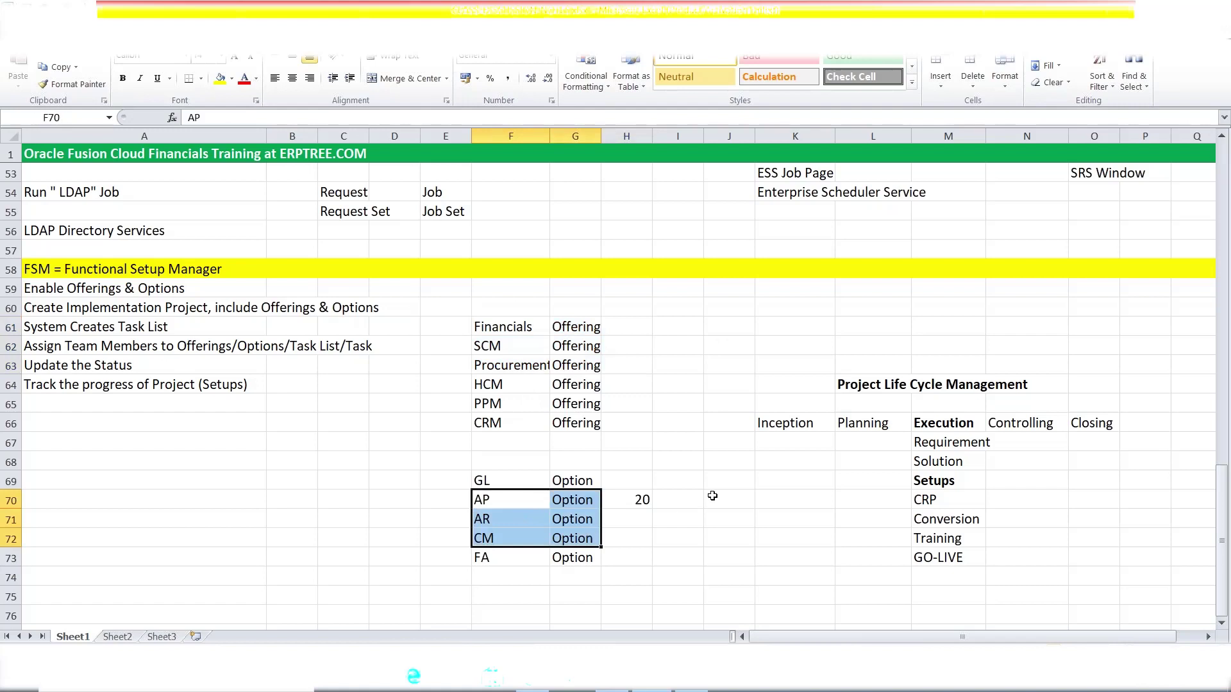
{"action": "left_click_drag", "start_coordinate": [474, 484], "coordinate": [580, 485]}
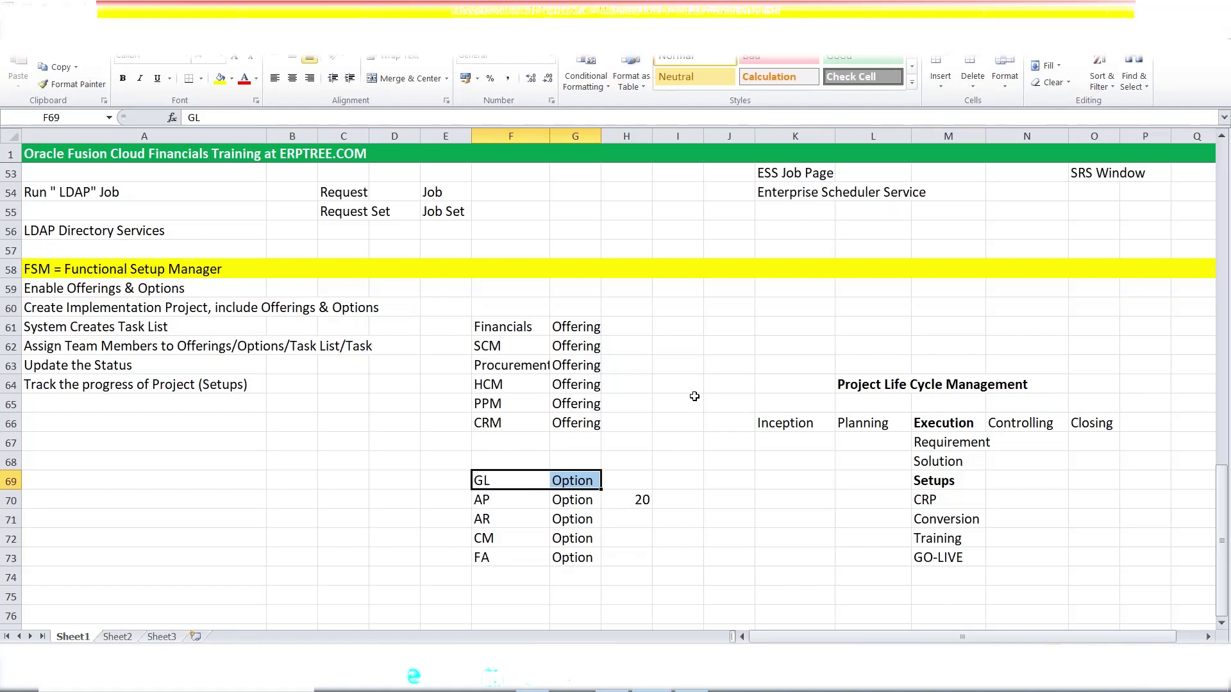
{"action": "left_click", "coordinate": [695, 396]}
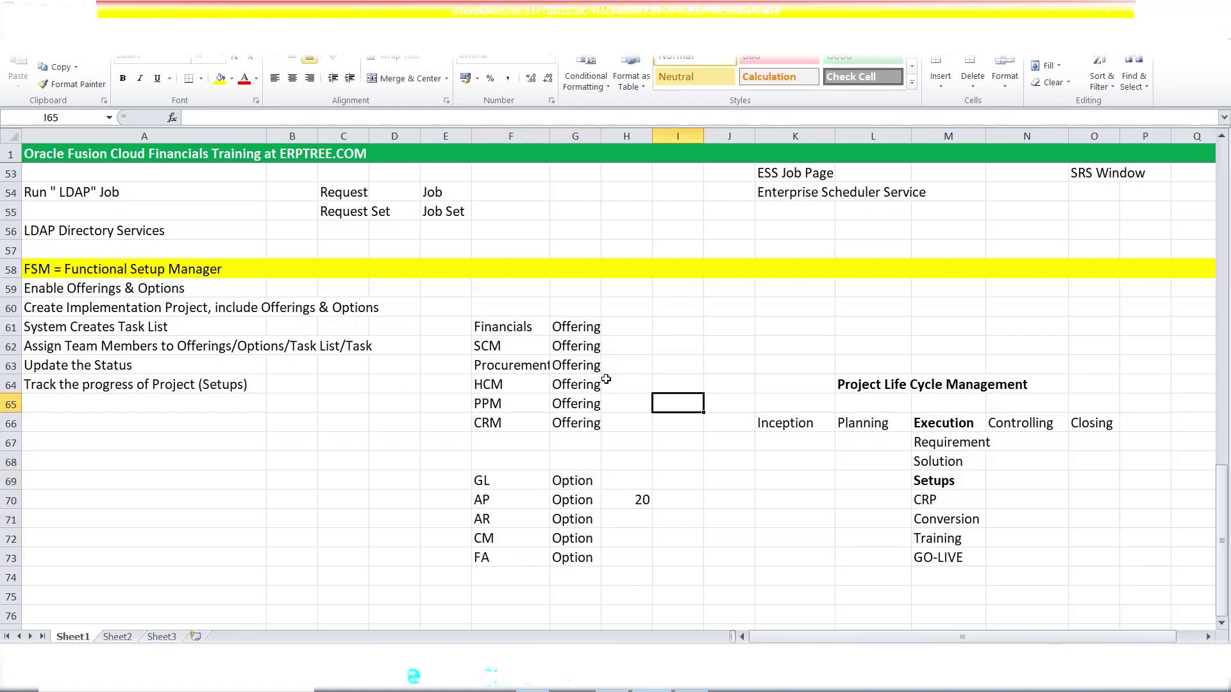
{"action": "left_click", "coordinate": [77, 408]}
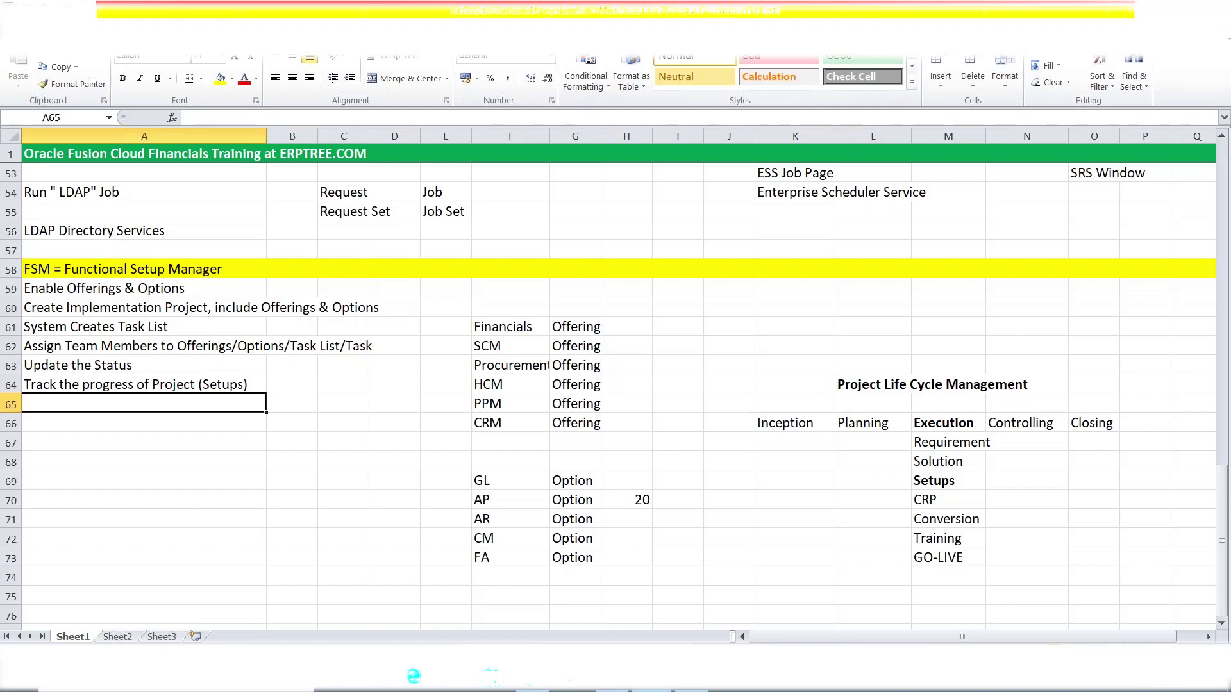
{"action": "key", "text": "alt+Tab"}
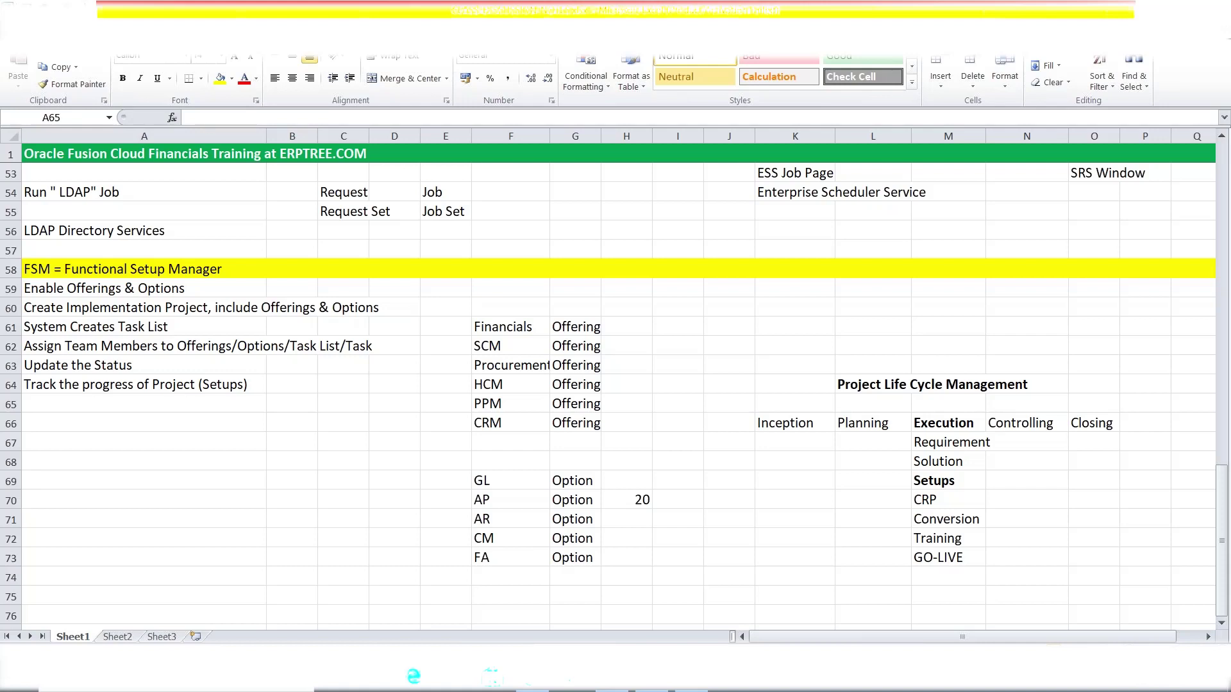
{"action": "left_click", "coordinate": [144, 405]}
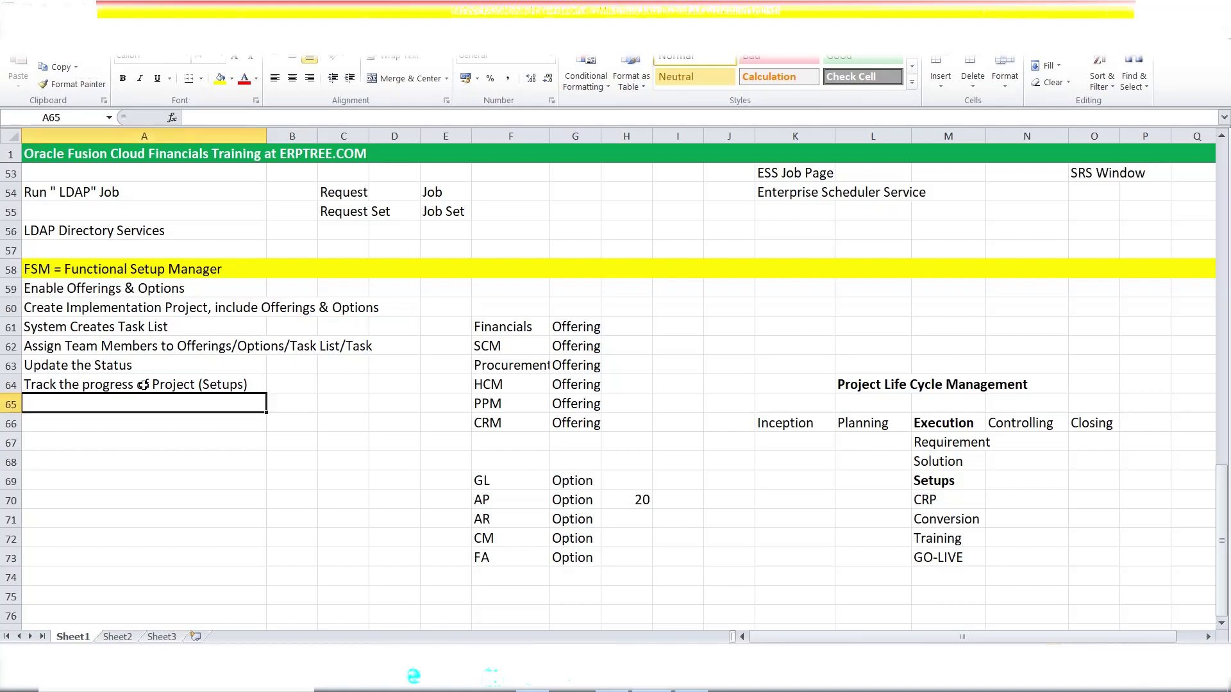
{"action": "left_click", "coordinate": [126, 353]}
{"action": "left_click", "coordinate": [127, 367]}
{"action": "left_click", "coordinate": [142, 385]}
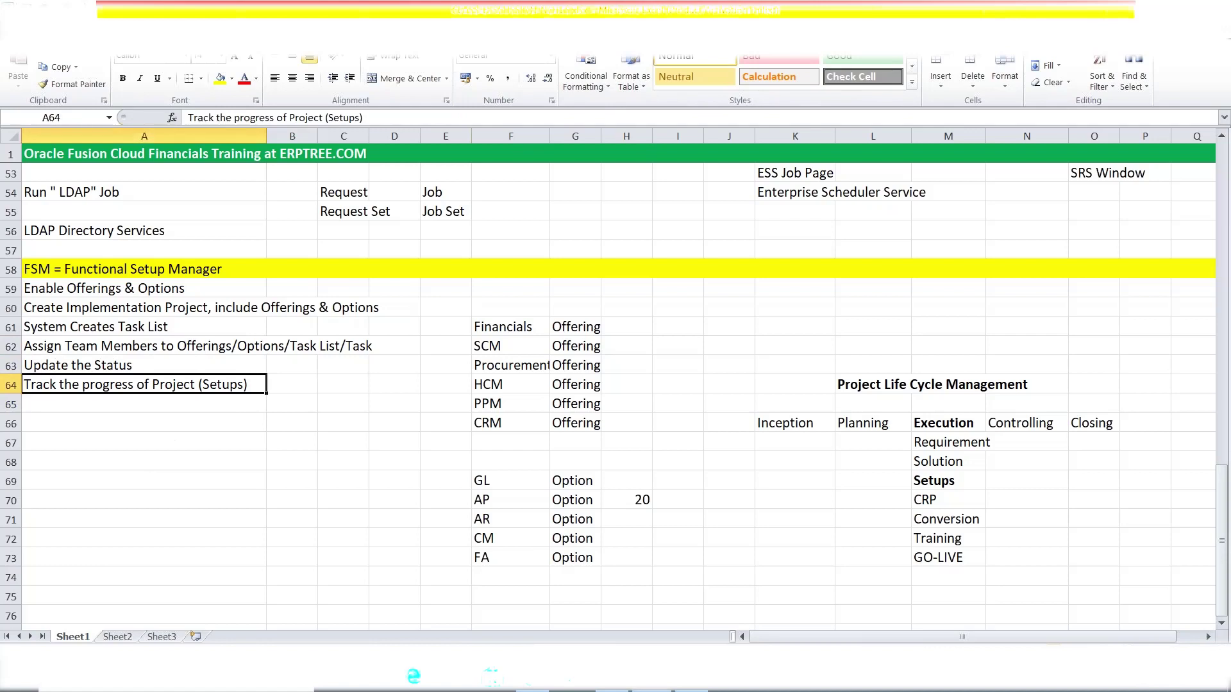
{"action": "left_click", "coordinate": [506, 329]}
{"action": "left_click", "coordinate": [657, 329]}
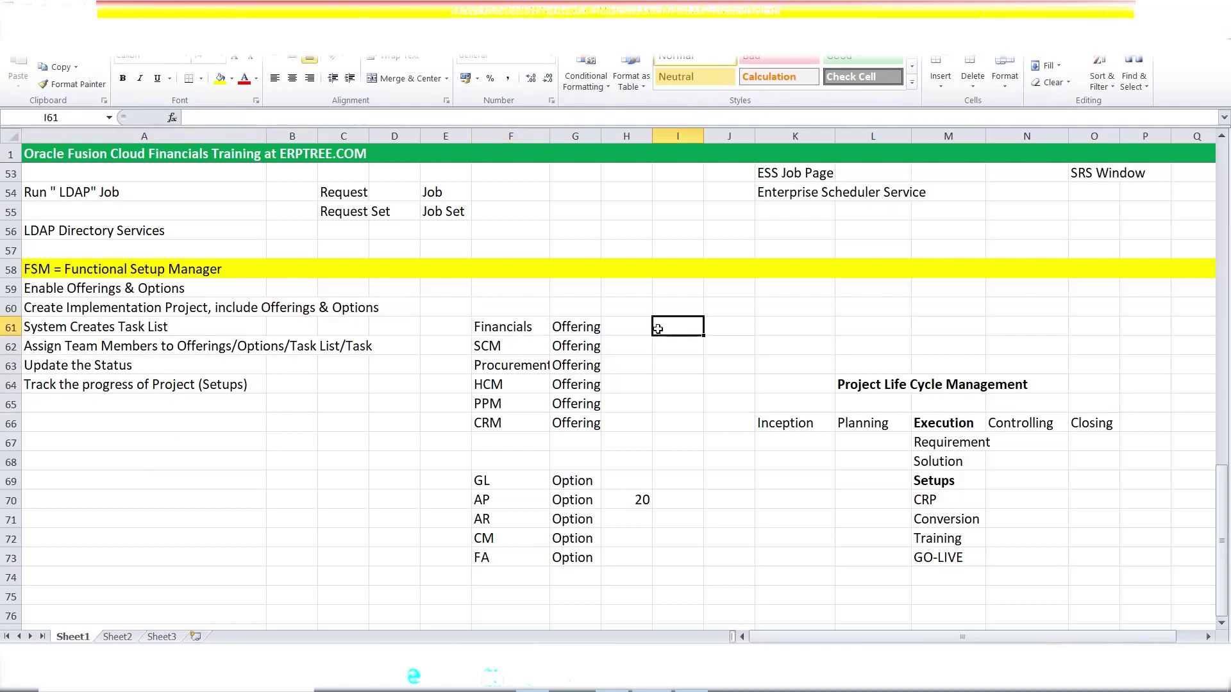
{"action": "left_click", "coordinate": [117, 268]}
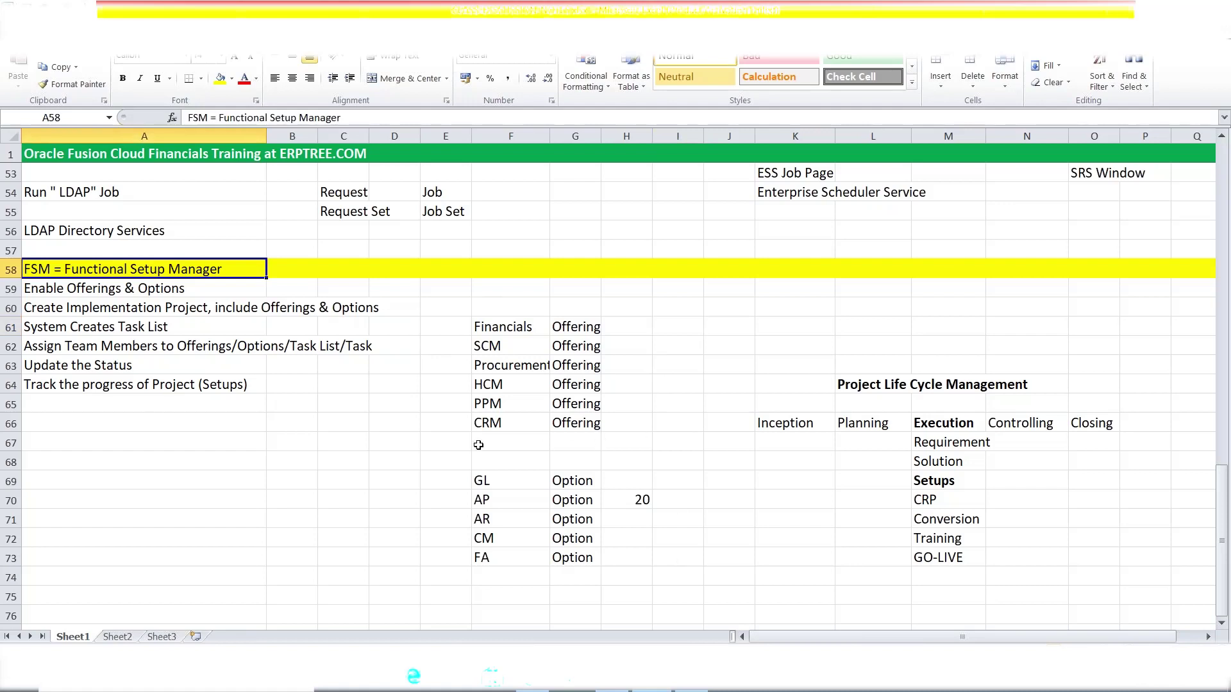
{"action": "left_click", "coordinate": [110, 344]}
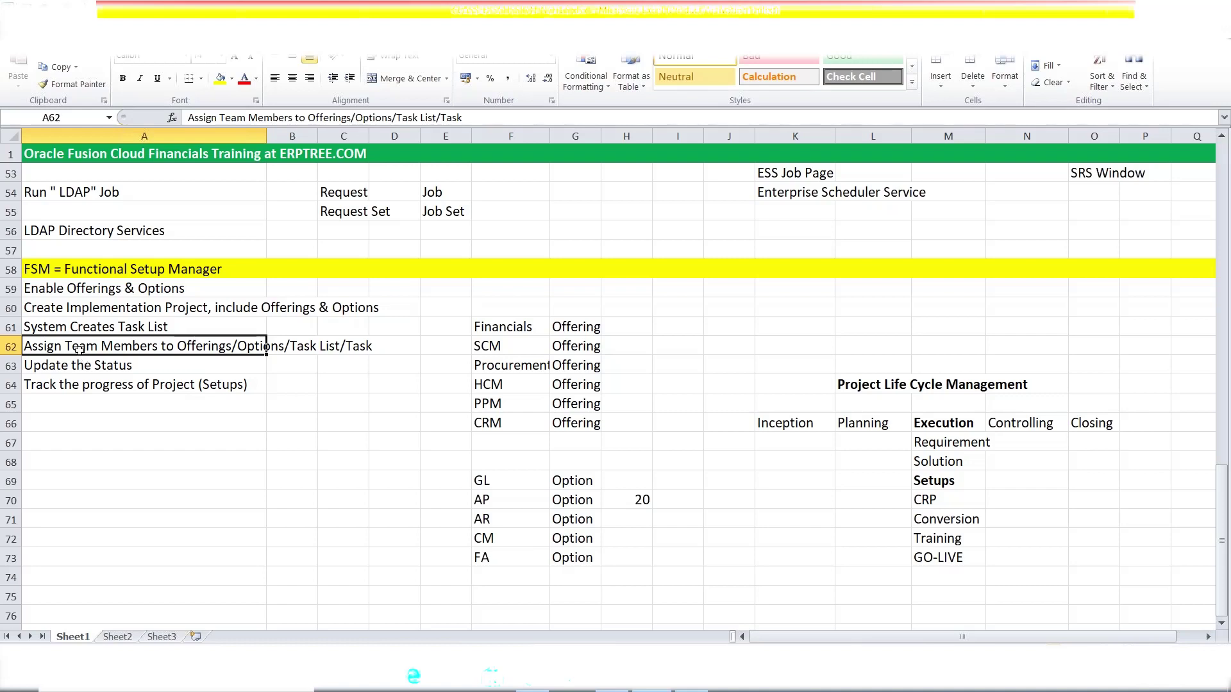
{"action": "left_click", "coordinate": [96, 385]}
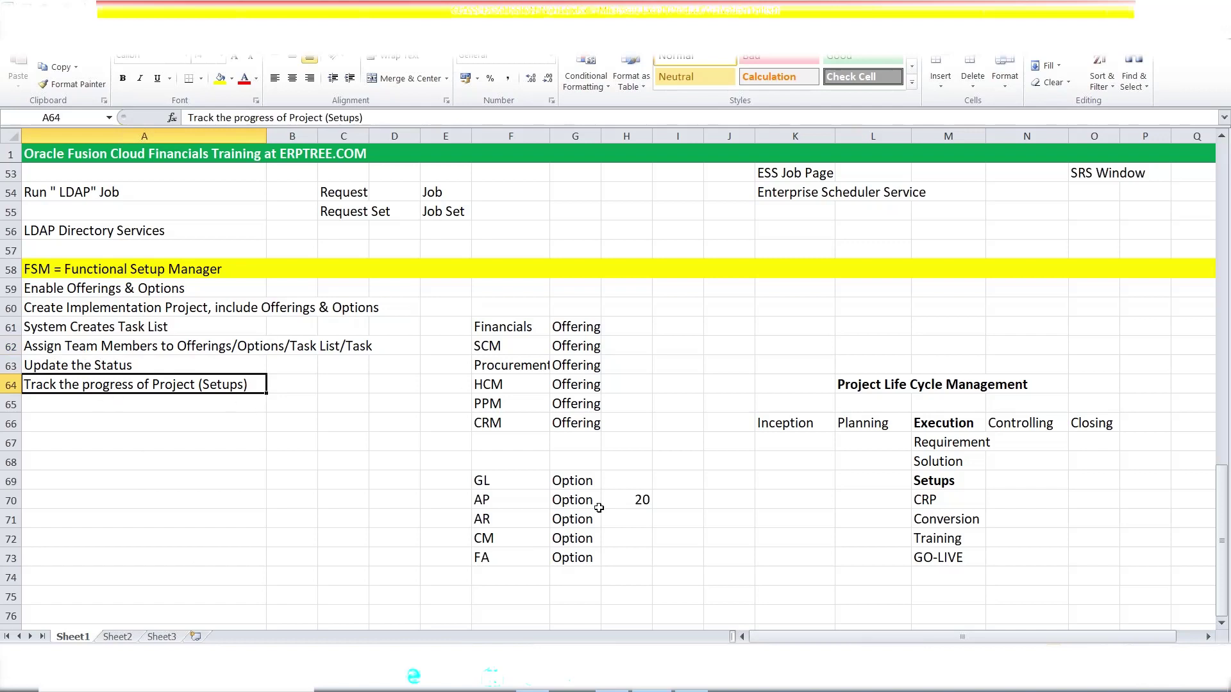
{"action": "left_click", "coordinate": [127, 307]}
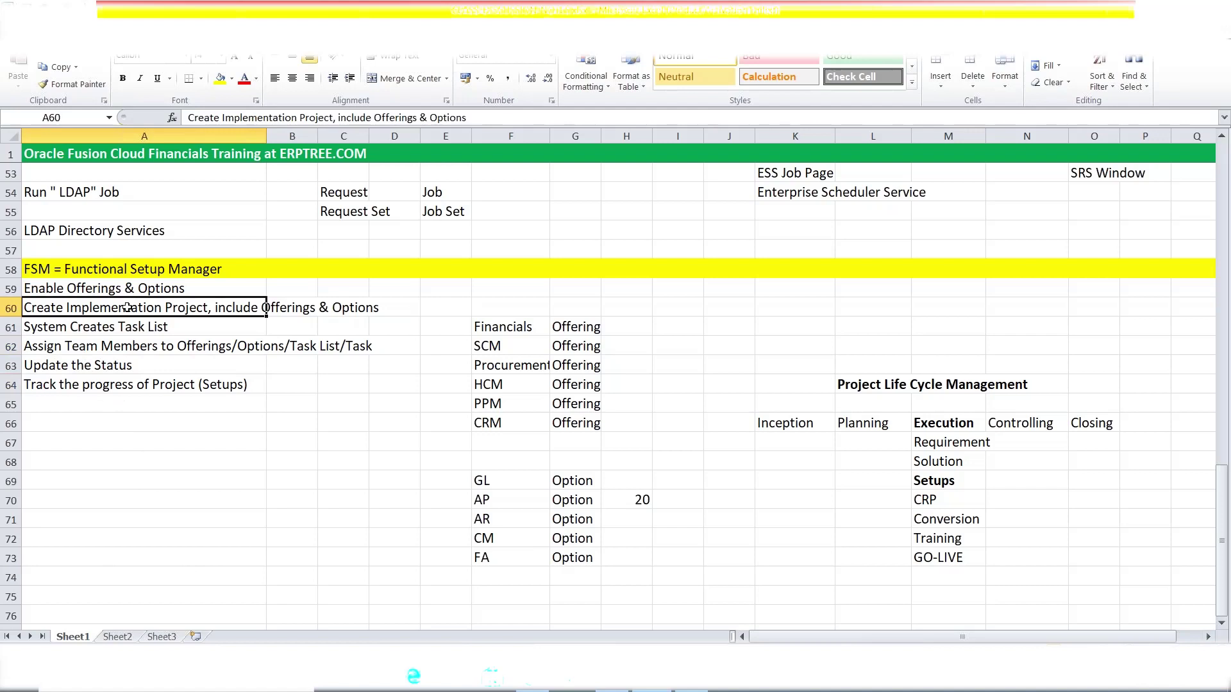
{"action": "left_click_drag", "start_coordinate": [489, 329], "coordinate": [597, 364]}
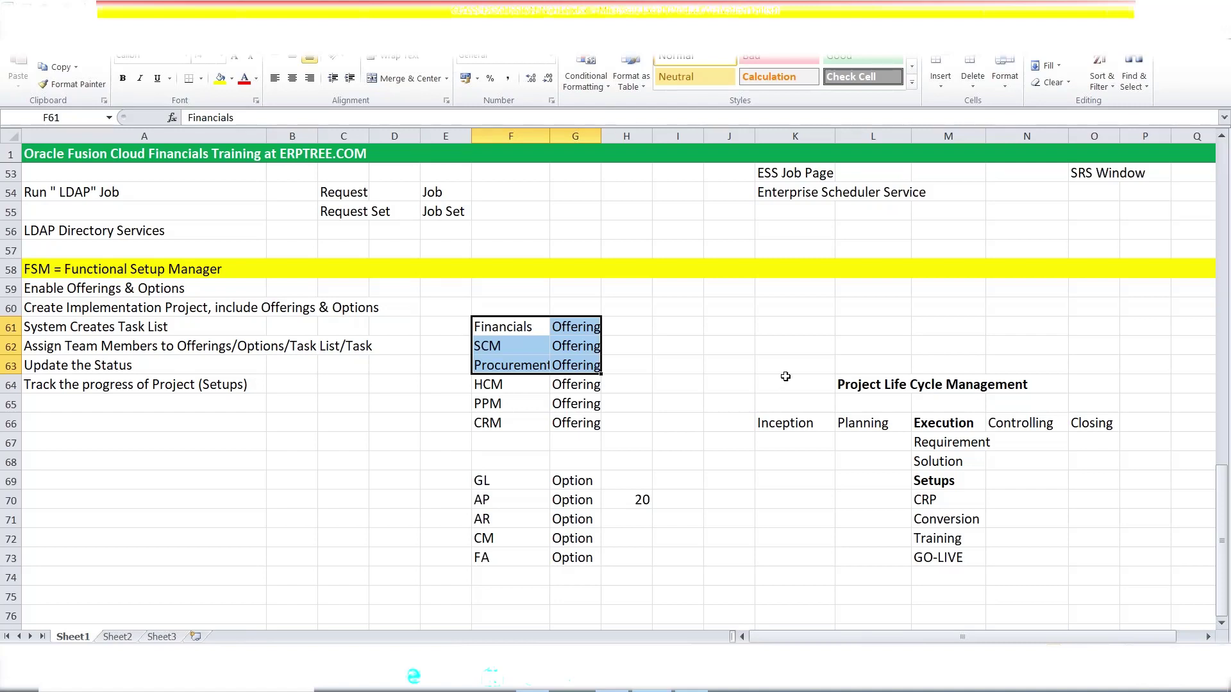
{"action": "left_click", "coordinate": [149, 309]}
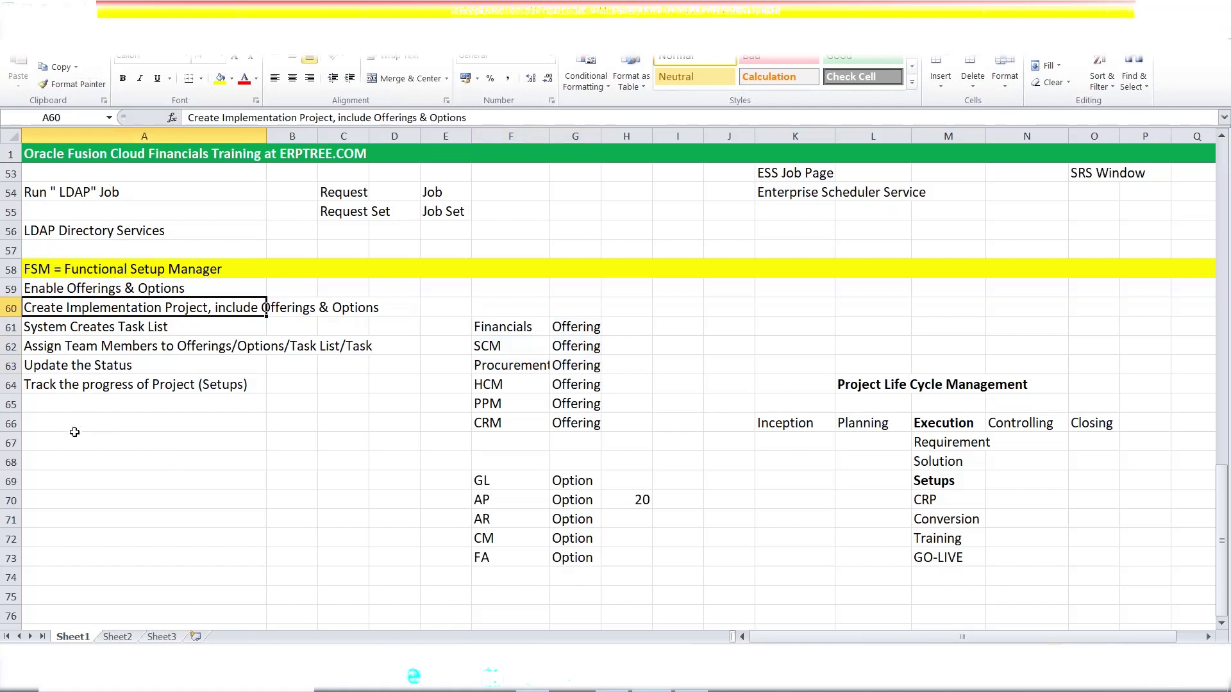
{"action": "left_click", "coordinate": [72, 430]}
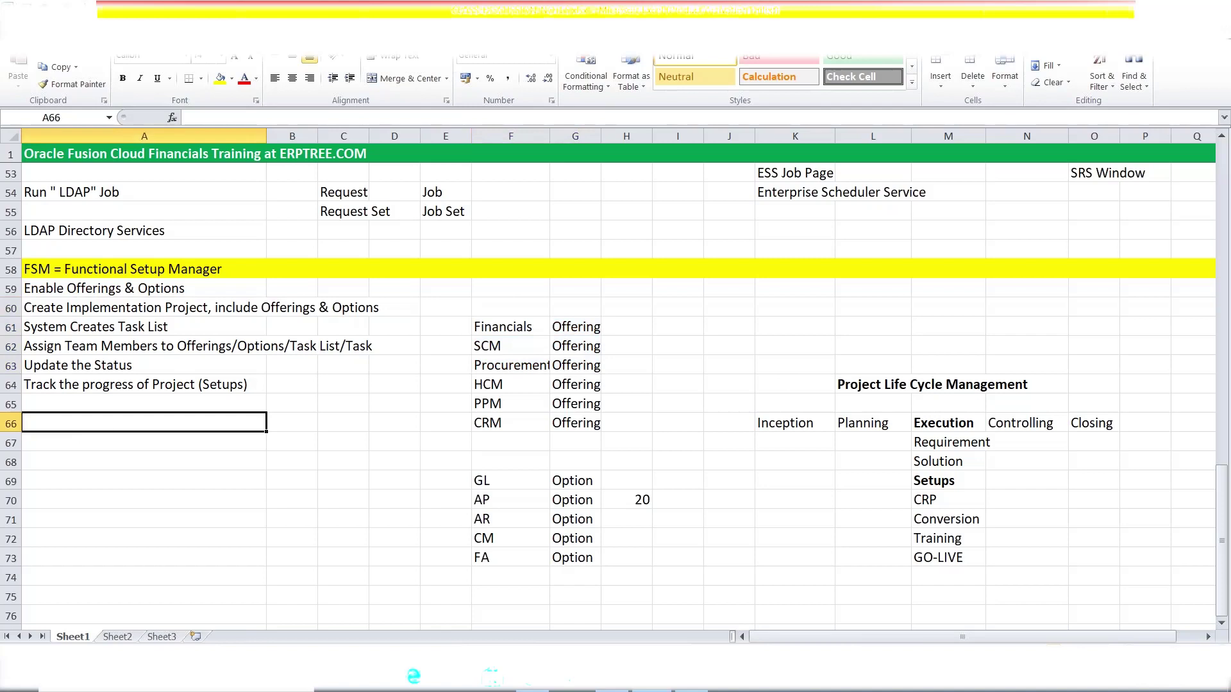
- Type 'Create Configuration Packages' in A66 and commit it
{"action": "type", "text": "C"}
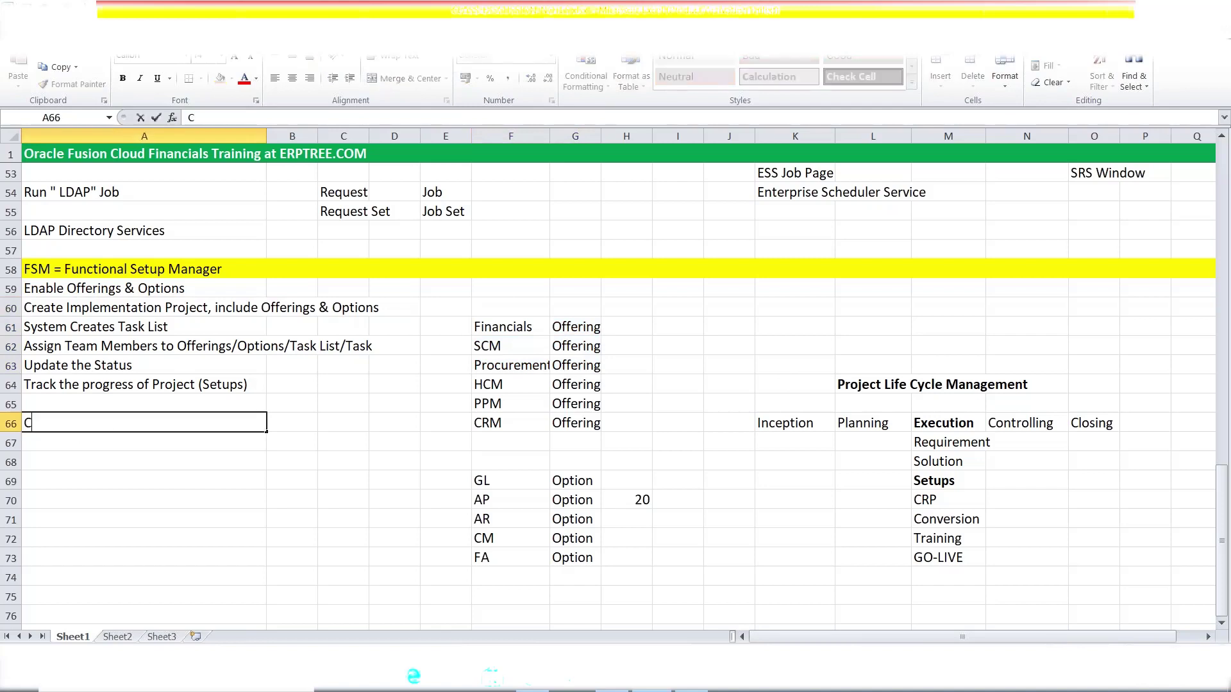
{"action": "type", "text": "reate Configurat"}
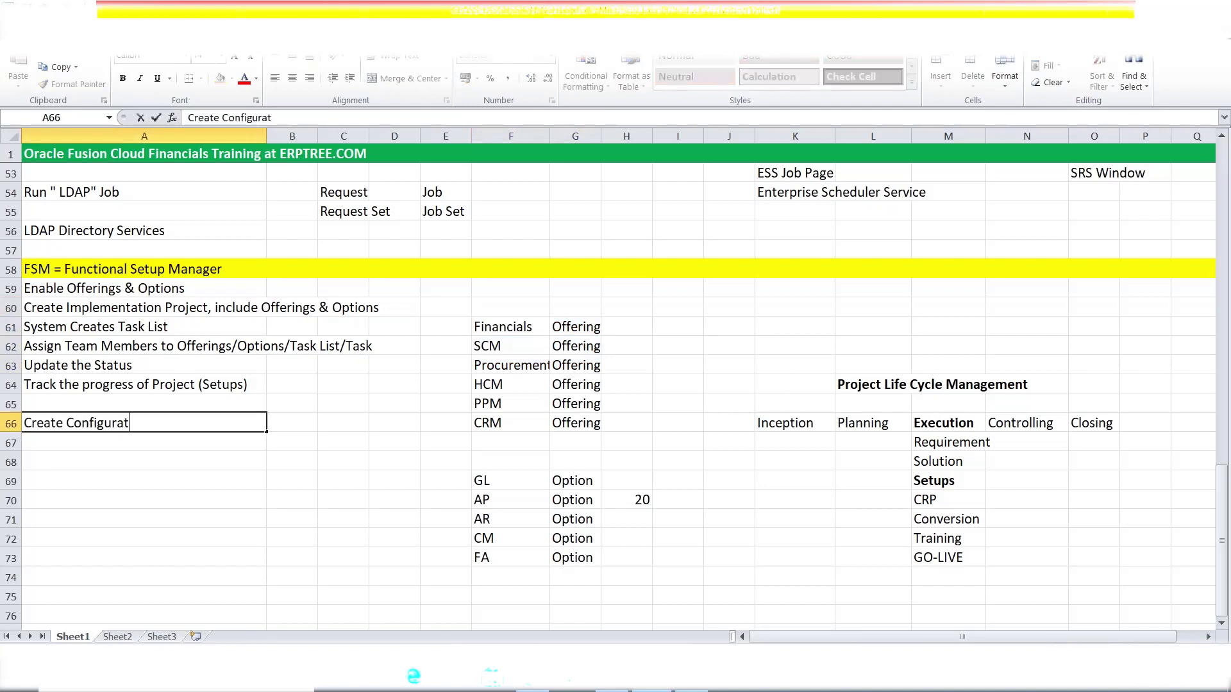
{"action": "type", "text": "ion Packages"}
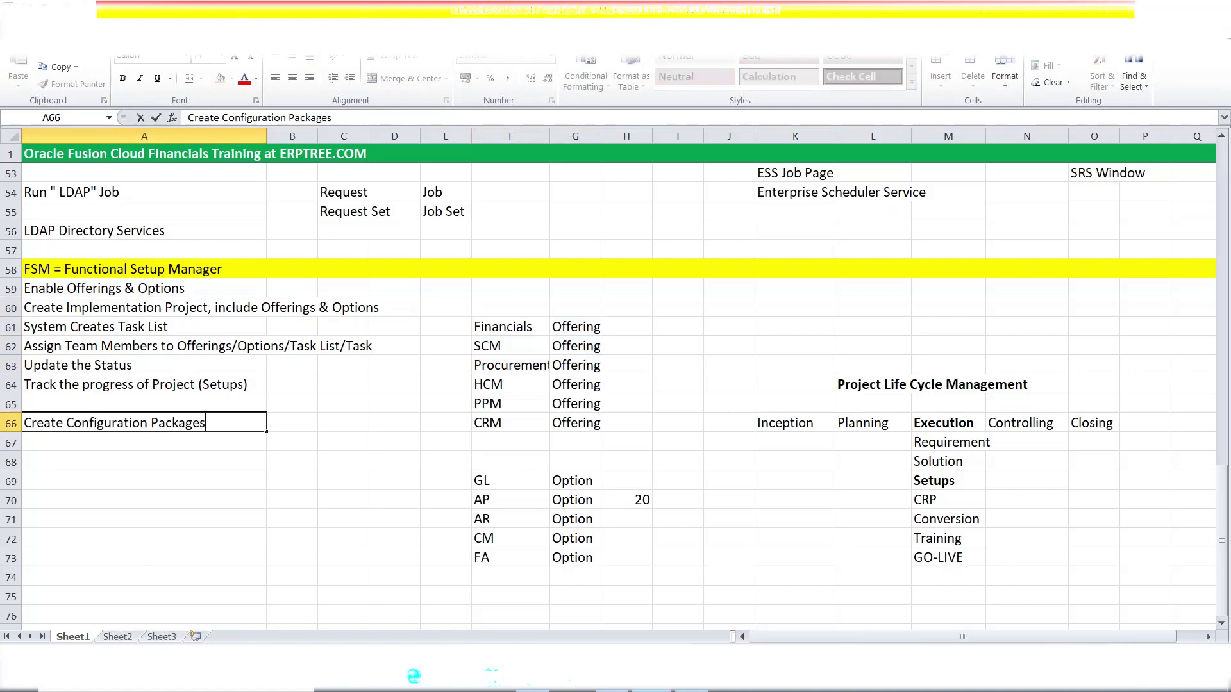
{"action": "key", "text": "ctrl+Return"}
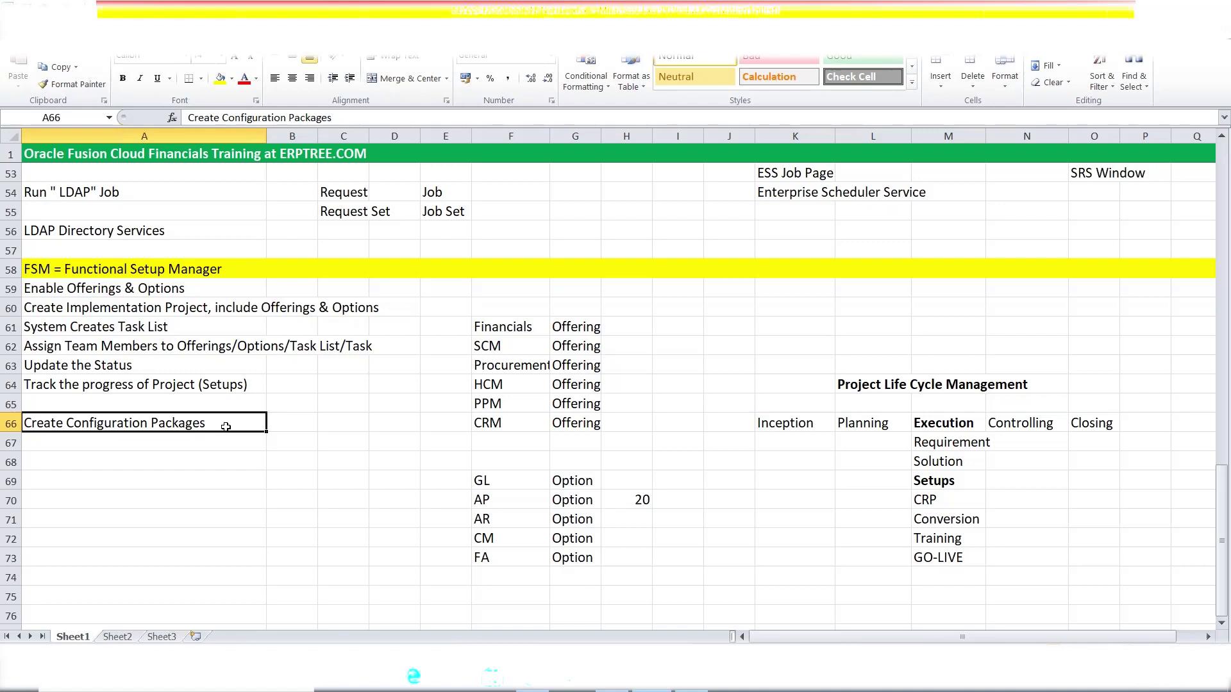
{"action": "left_click", "coordinate": [132, 307]}
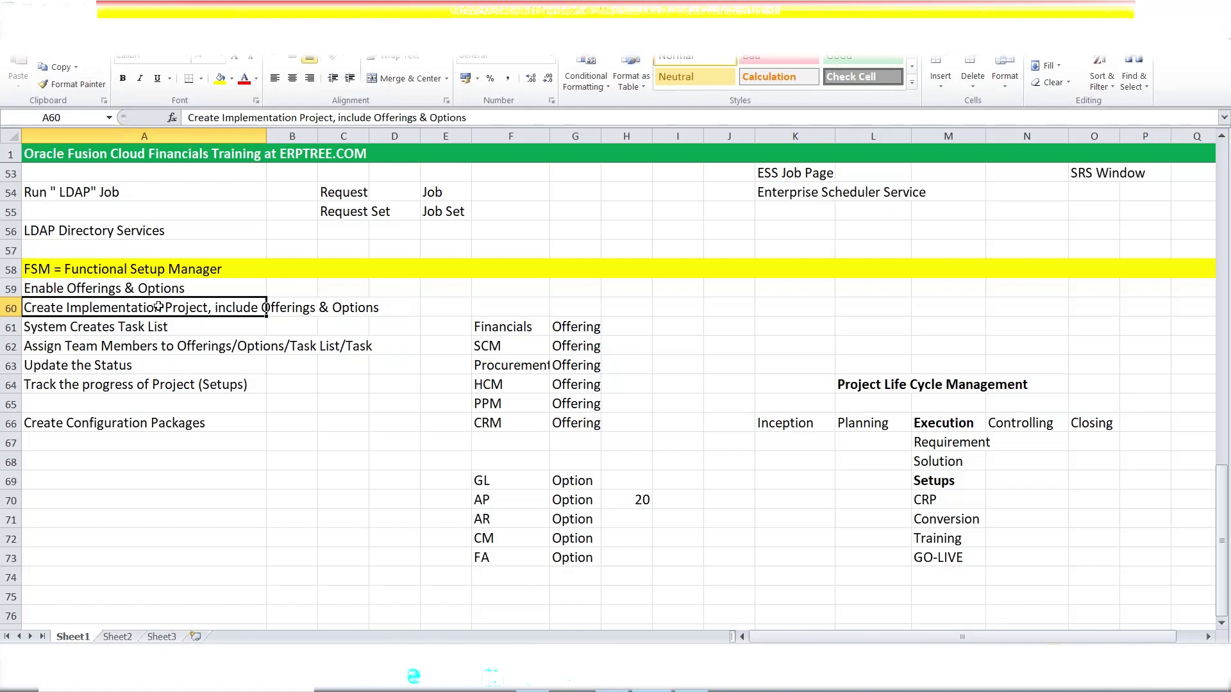
{"action": "left_click", "coordinate": [122, 293]}
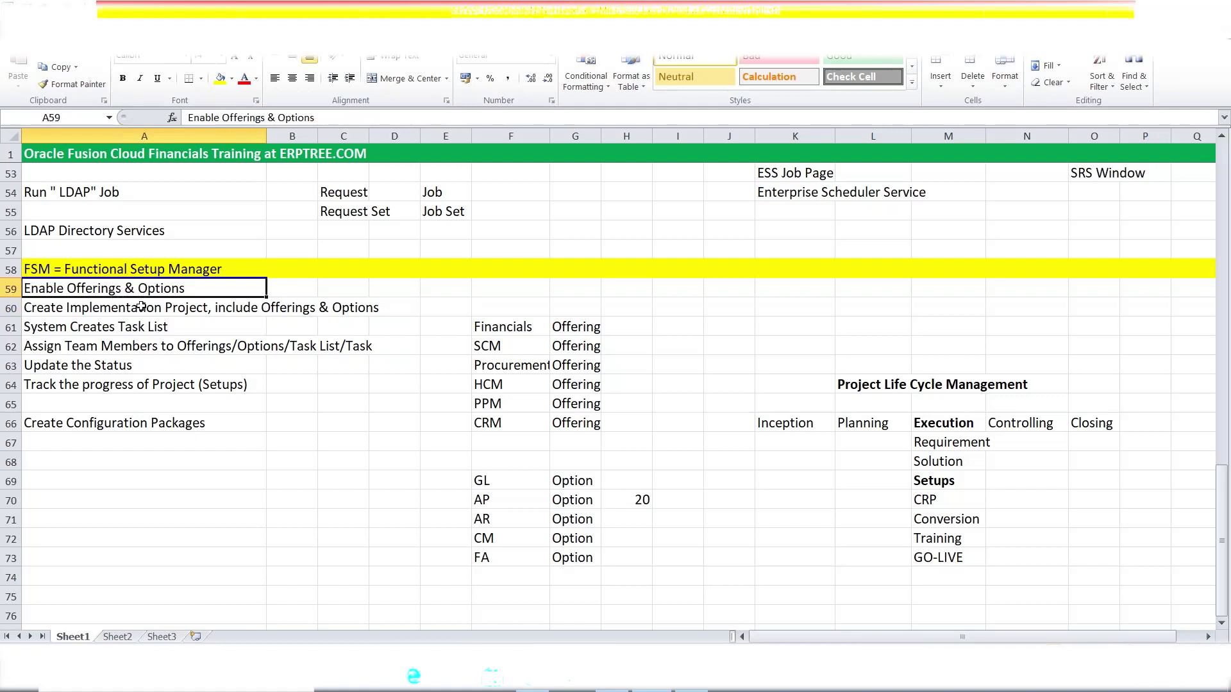
{"action": "left_click", "coordinate": [141, 306]}
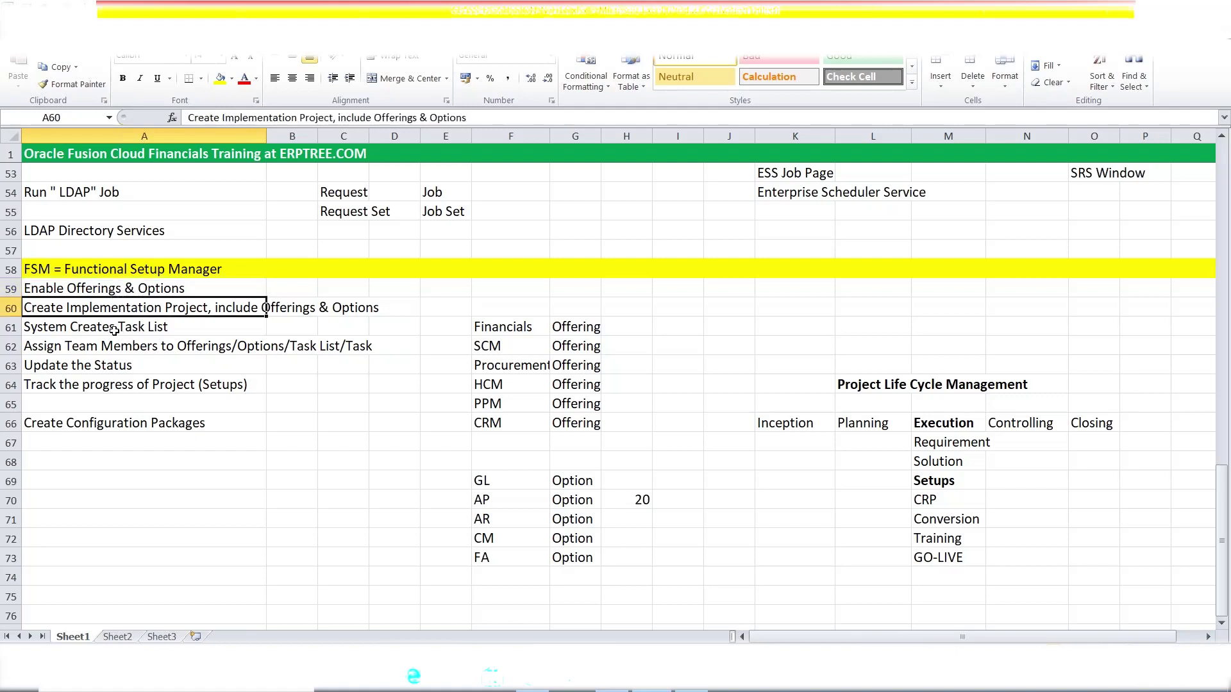
{"action": "left_click_drag", "start_coordinate": [113, 331], "coordinate": [119, 378]}
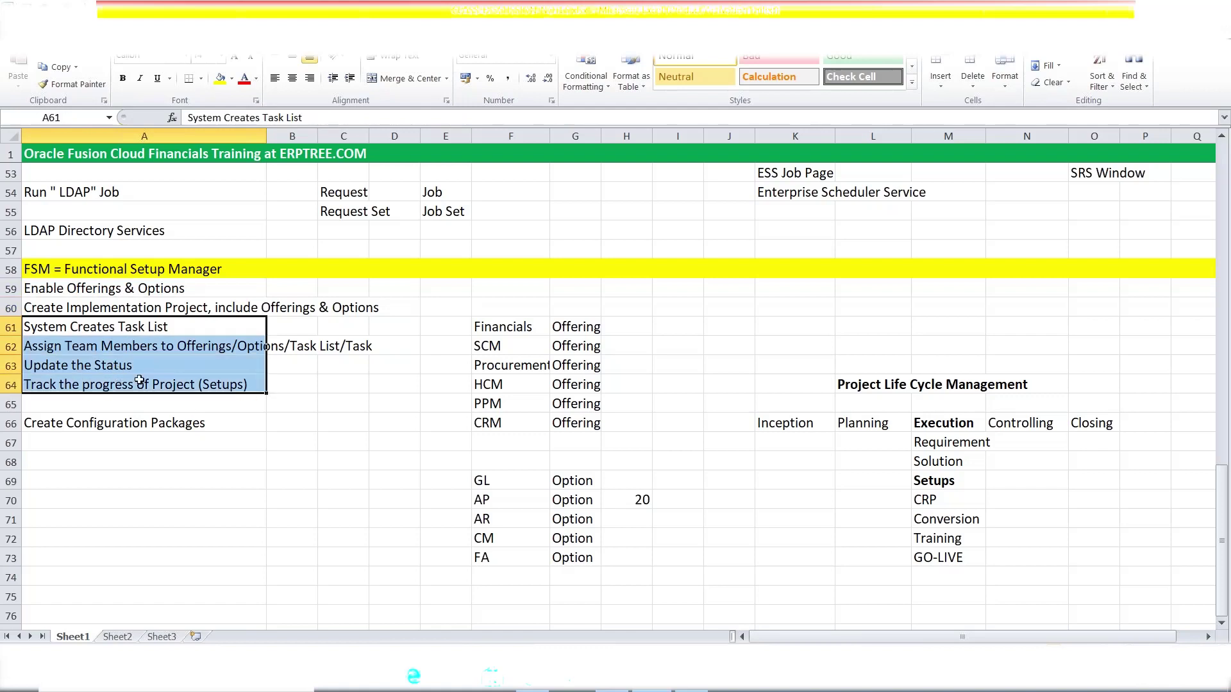
{"action": "left_click", "coordinate": [128, 306]}
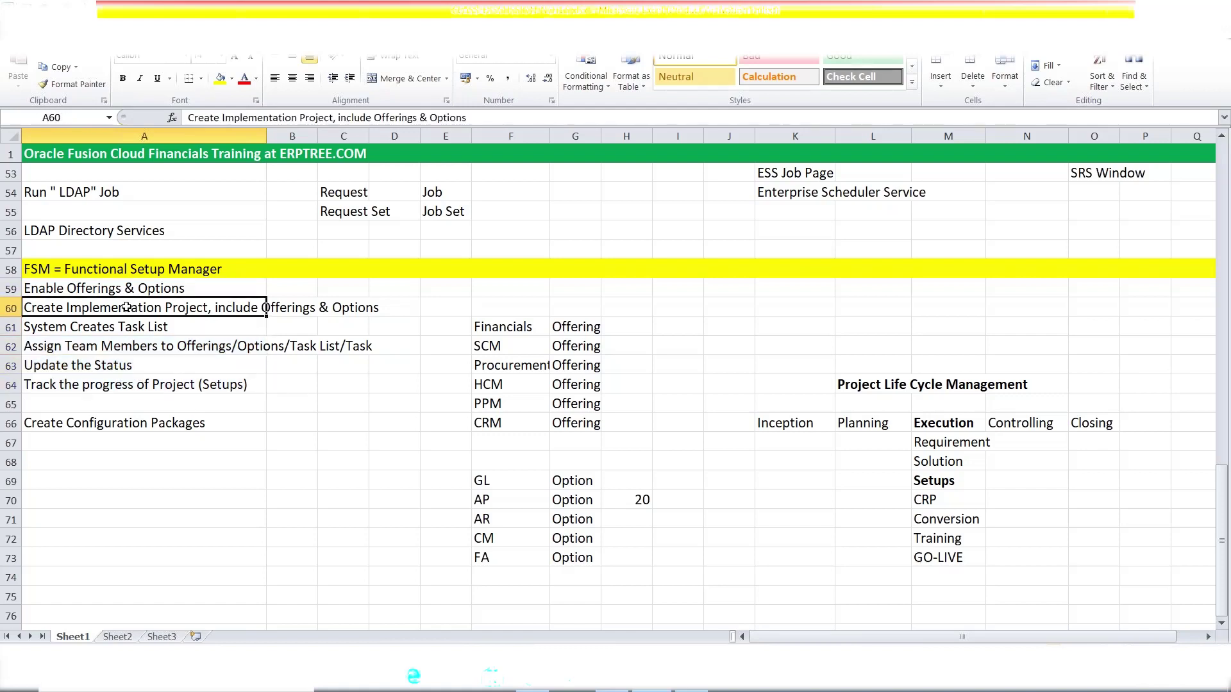
{"action": "left_click", "coordinate": [114, 289]}
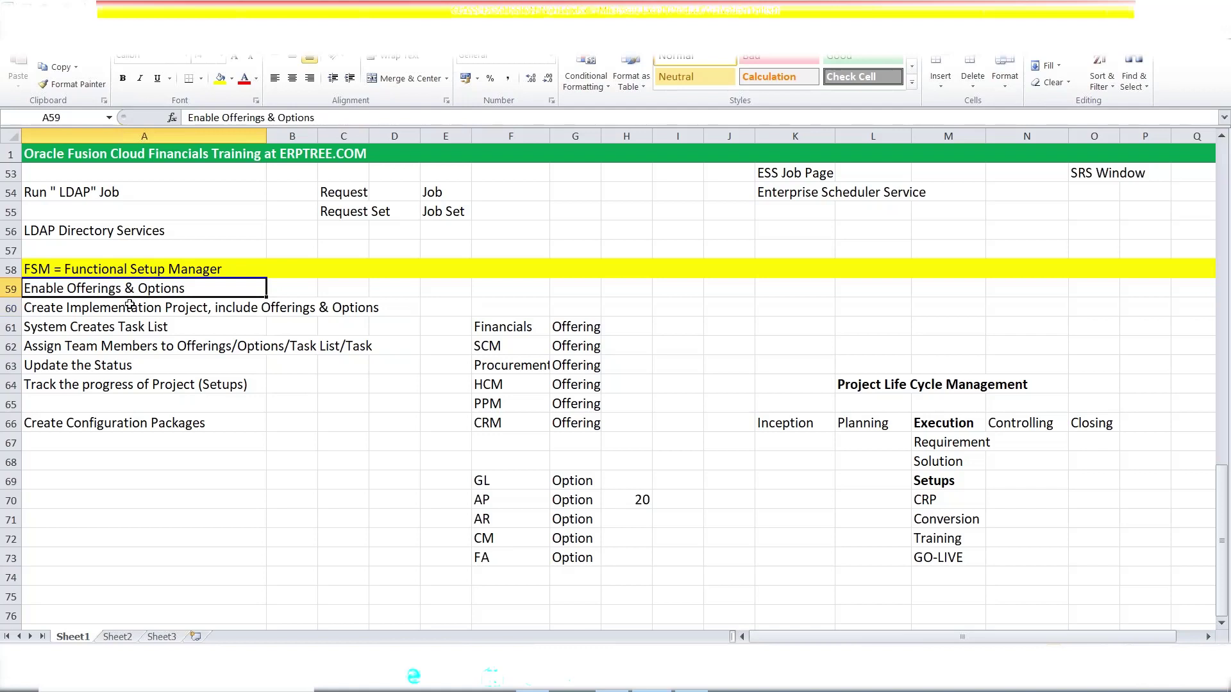
{"action": "left_click", "coordinate": [129, 309]}
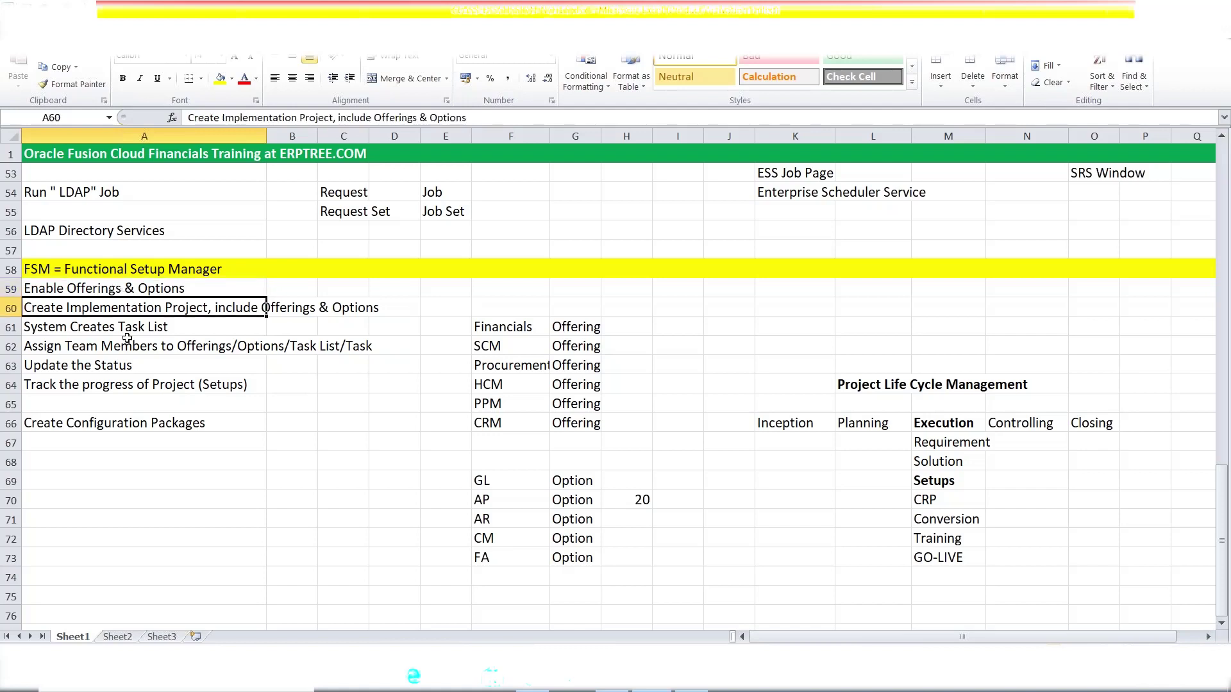
{"action": "left_click_drag", "start_coordinate": [119, 329], "coordinate": [118, 385]}
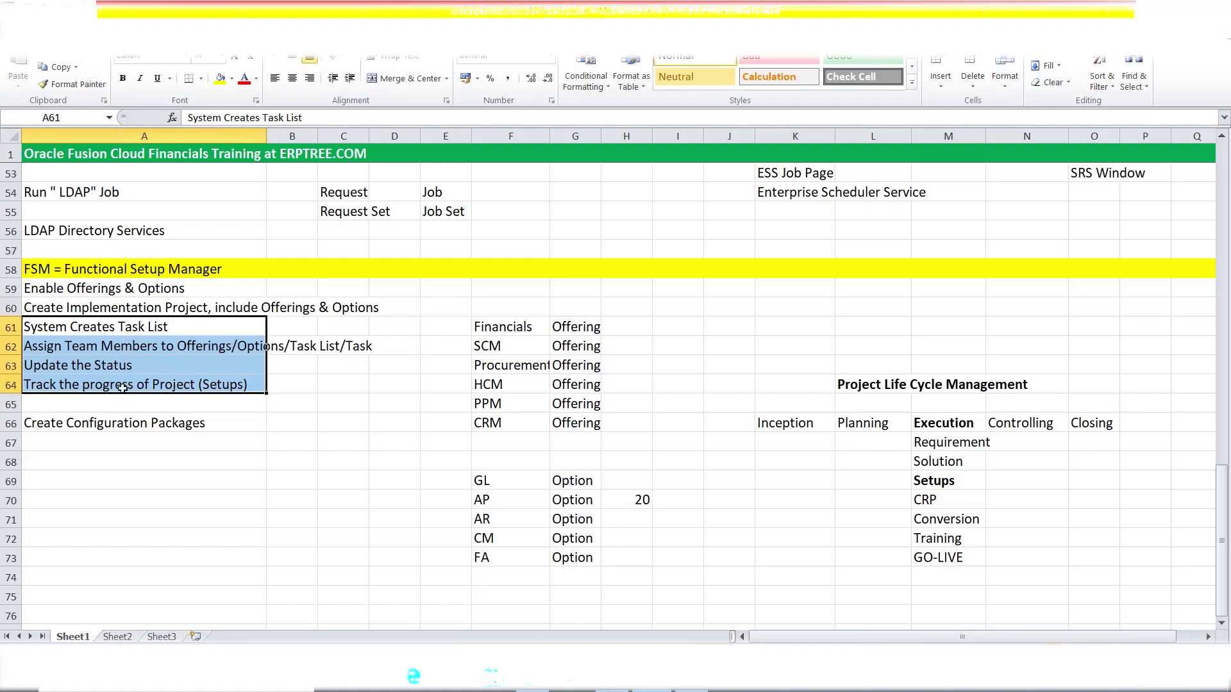
{"action": "left_click", "coordinate": [127, 427]}
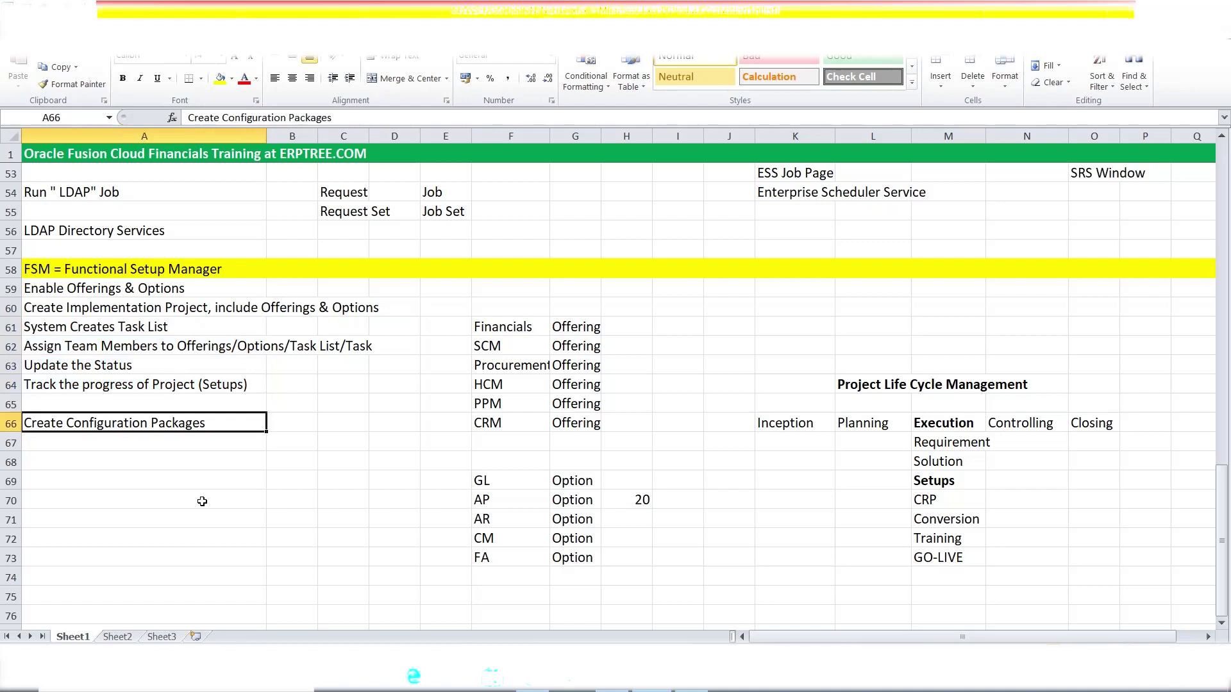
{"action": "left_click_drag", "start_coordinate": [155, 325], "coordinate": [166, 378]}
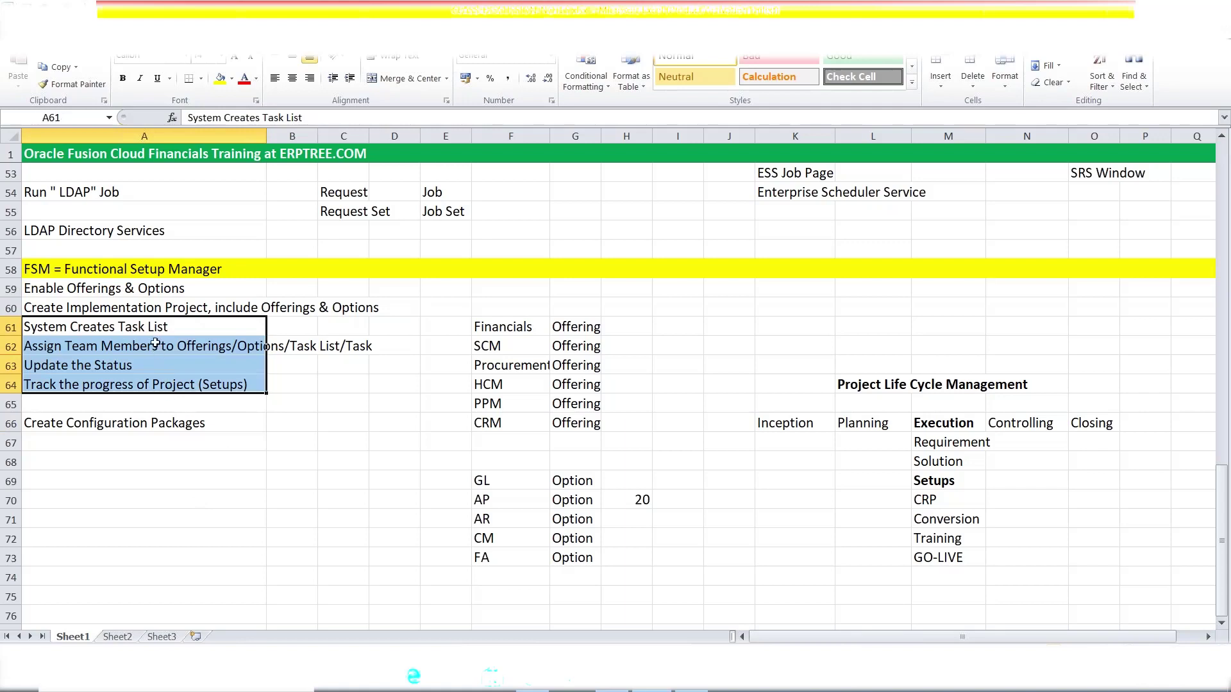
{"action": "left_click", "coordinate": [128, 314]}
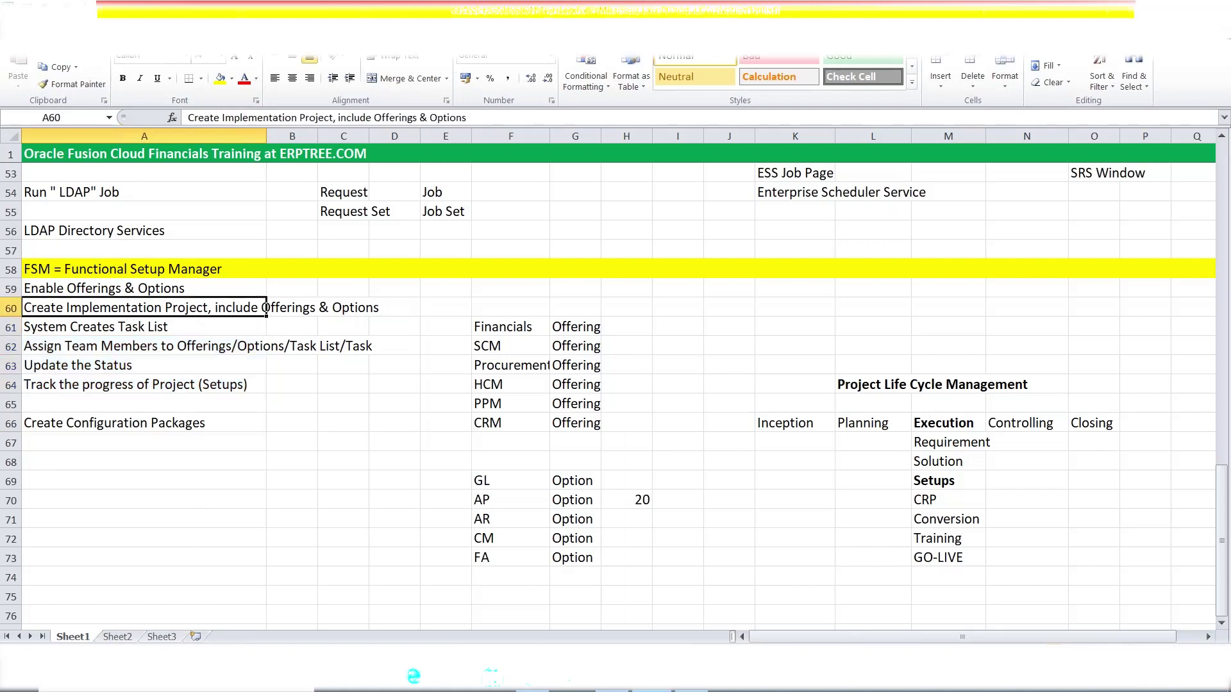
{"action": "left_click", "coordinate": [192, 413]}
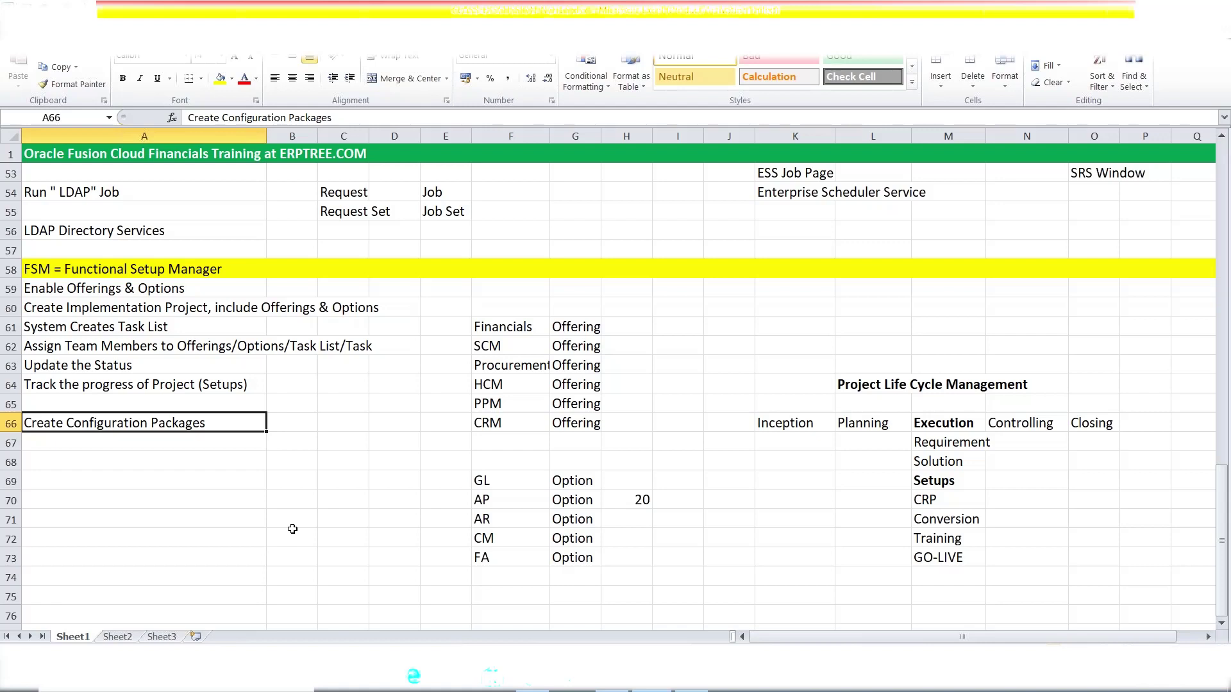
{"action": "left_click", "coordinate": [302, 427]}
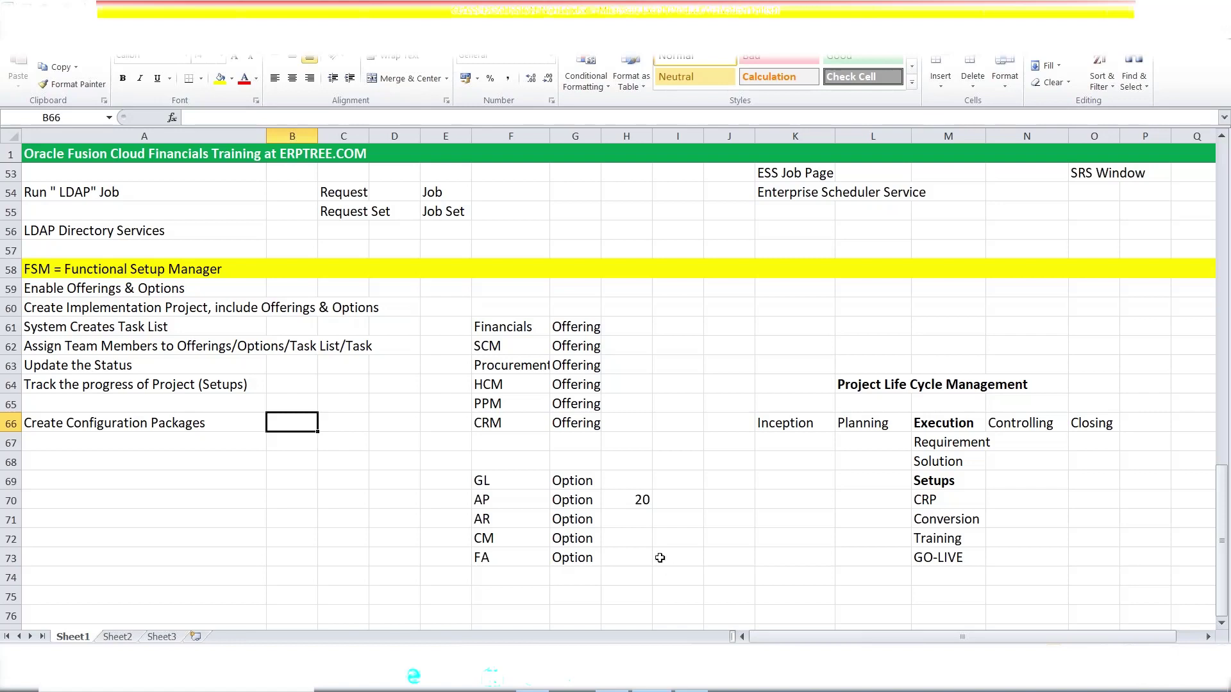
{"action": "left_click", "coordinate": [130, 478]}
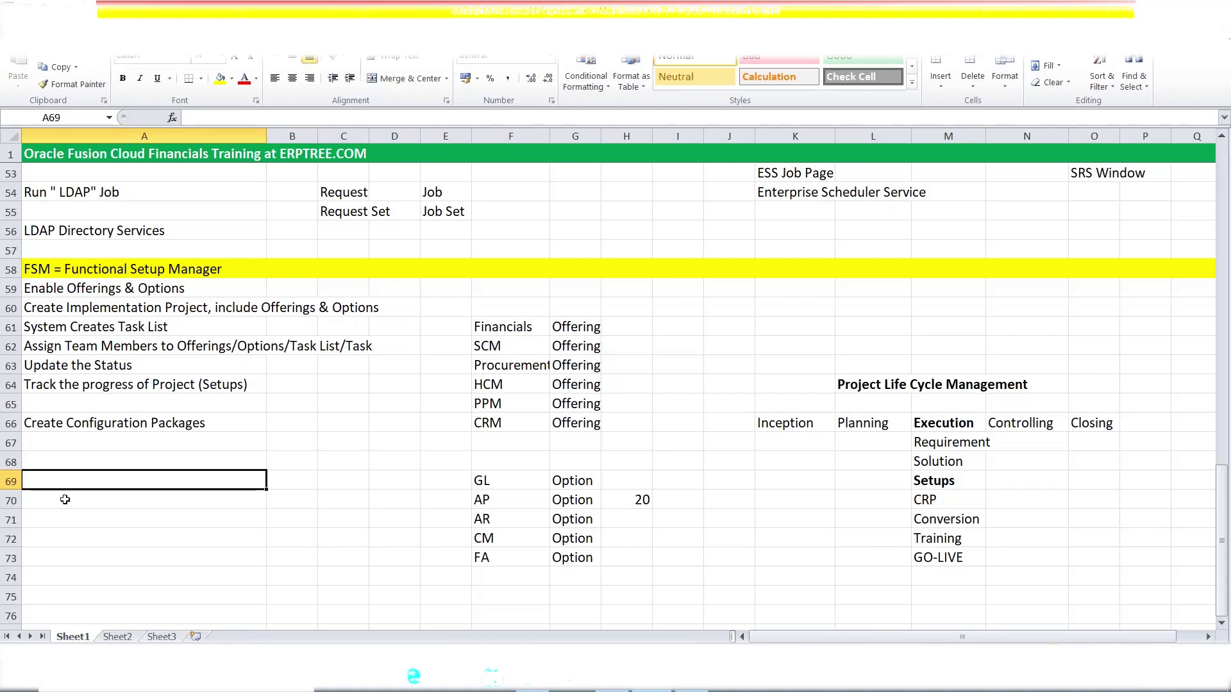
{"action": "left_click", "coordinate": [514, 475]}
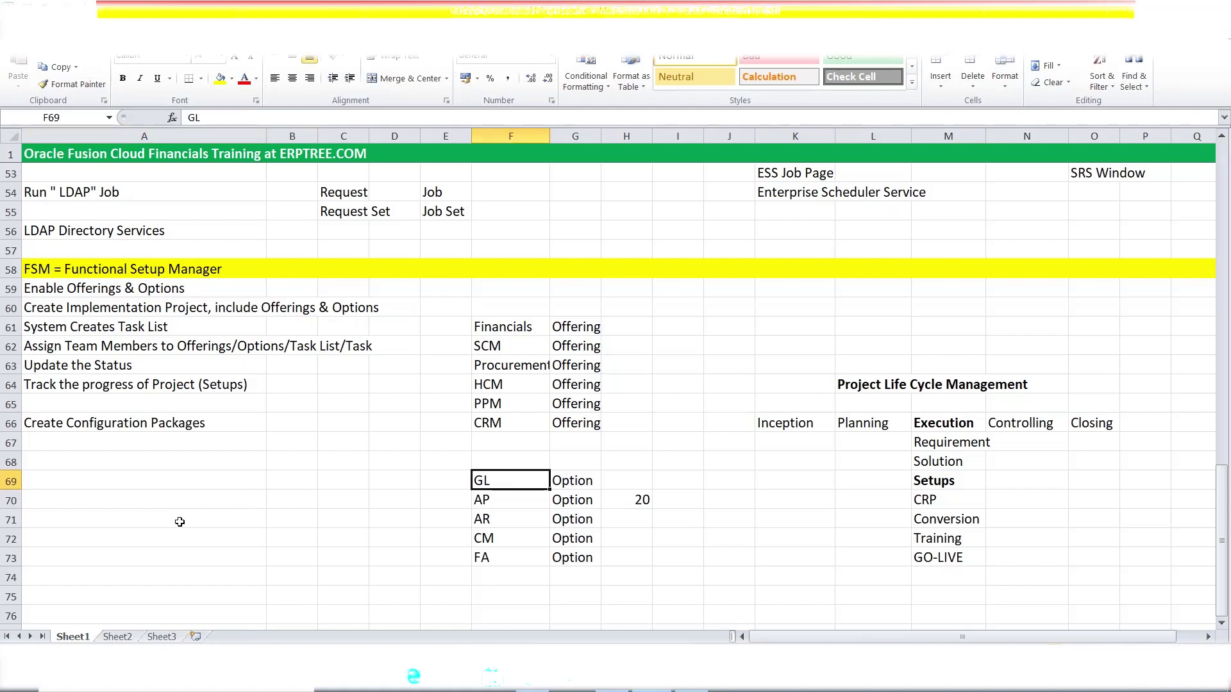
{"action": "left_click", "coordinate": [102, 497]}
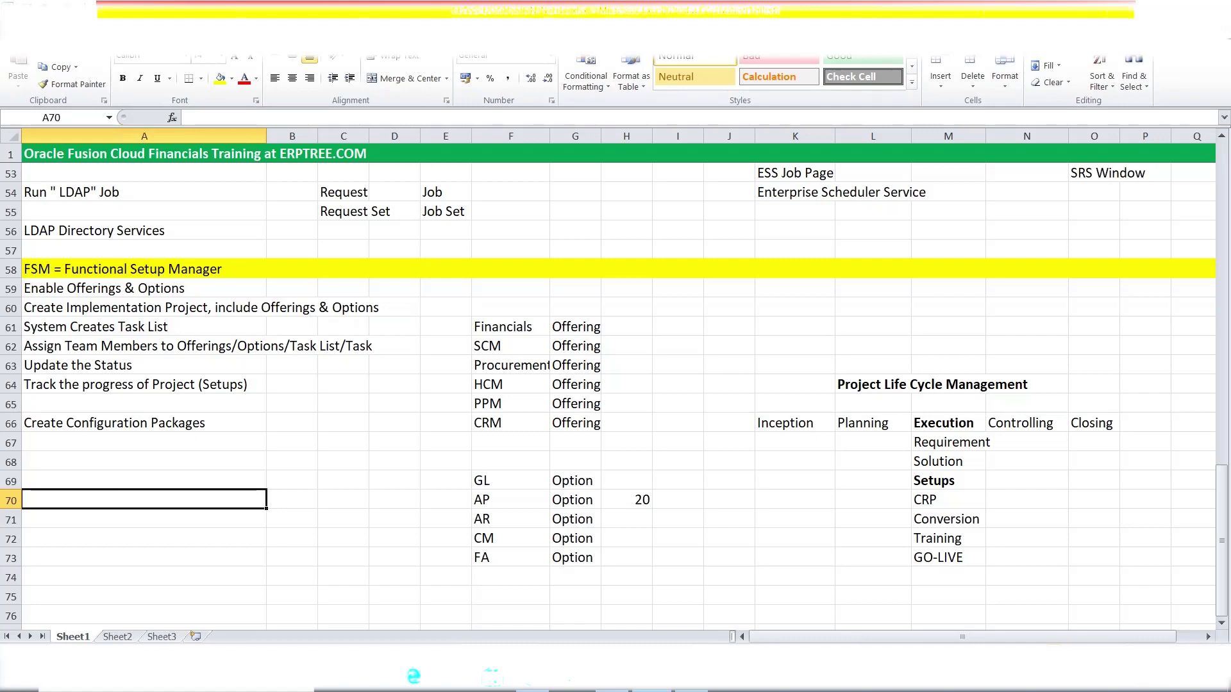
{"action": "left_click", "coordinate": [825, 40]}
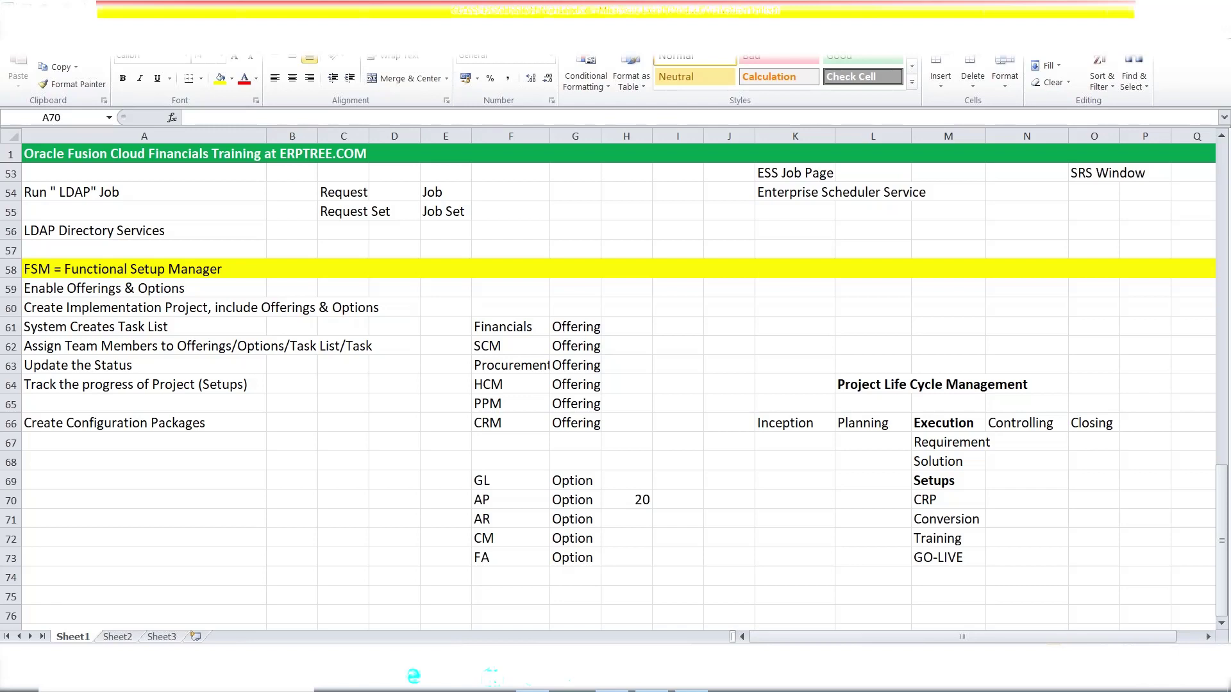
{"action": "left_click", "coordinate": [159, 444]}
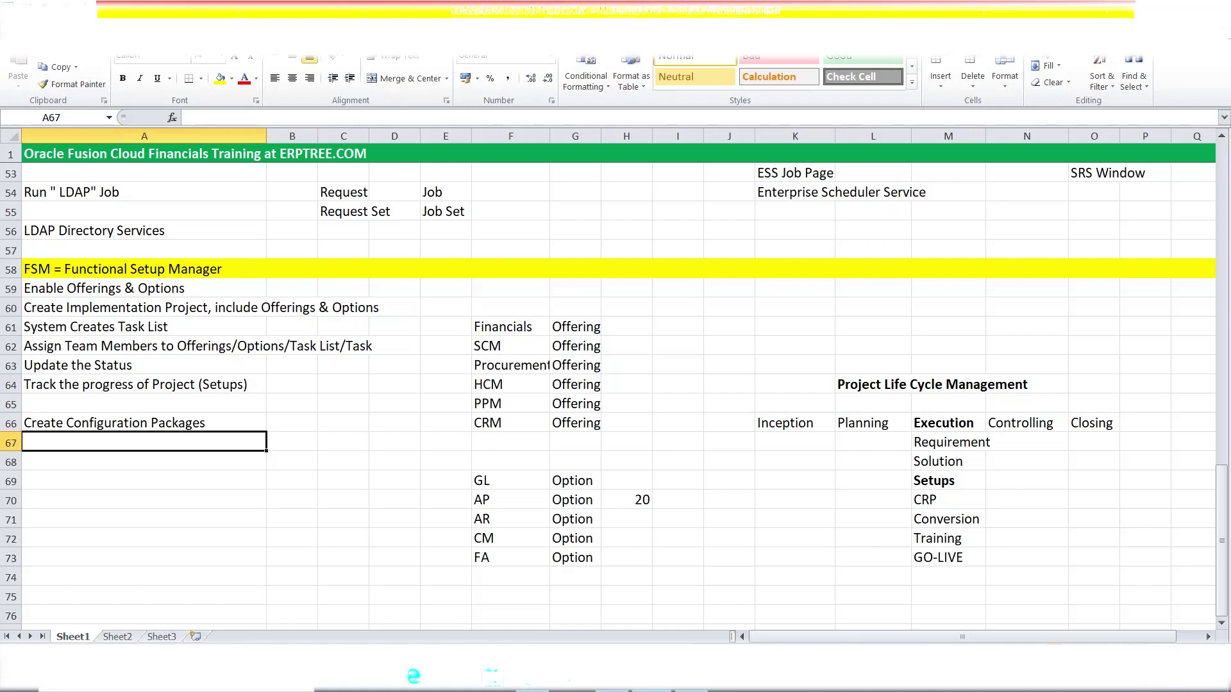
{"action": "key", "text": "alt+Tab"}
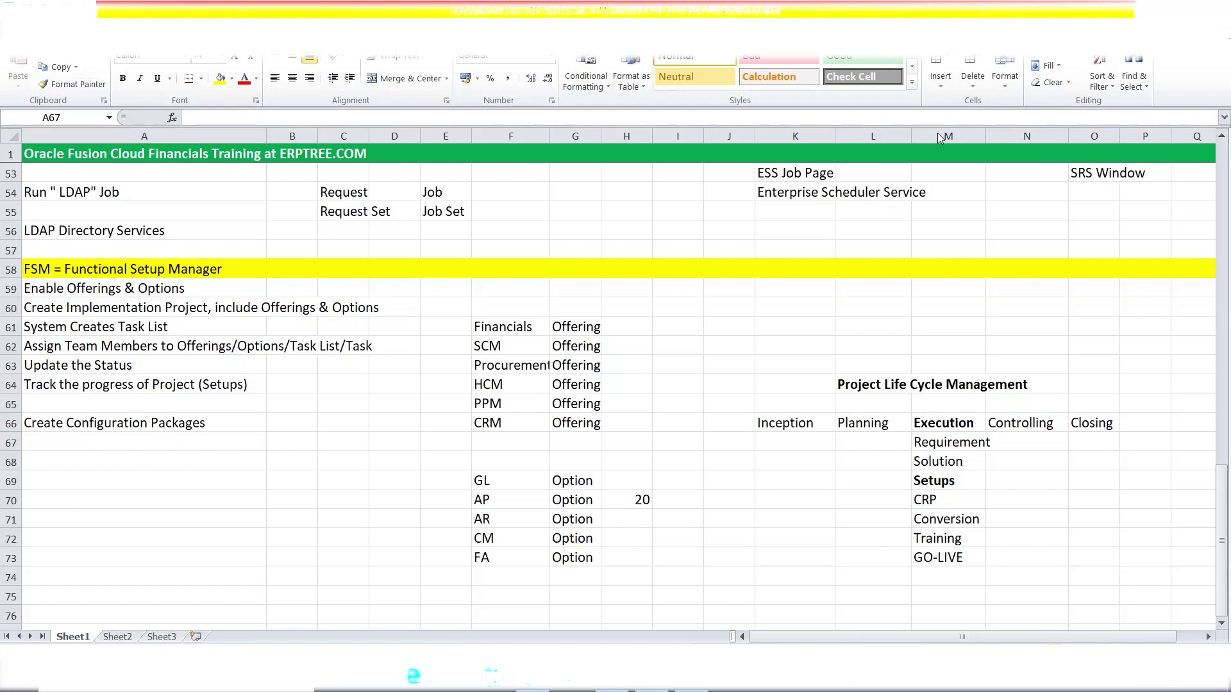
{"action": "key", "text": "alt+Tab"}
{"action": "key", "text": "F2"}
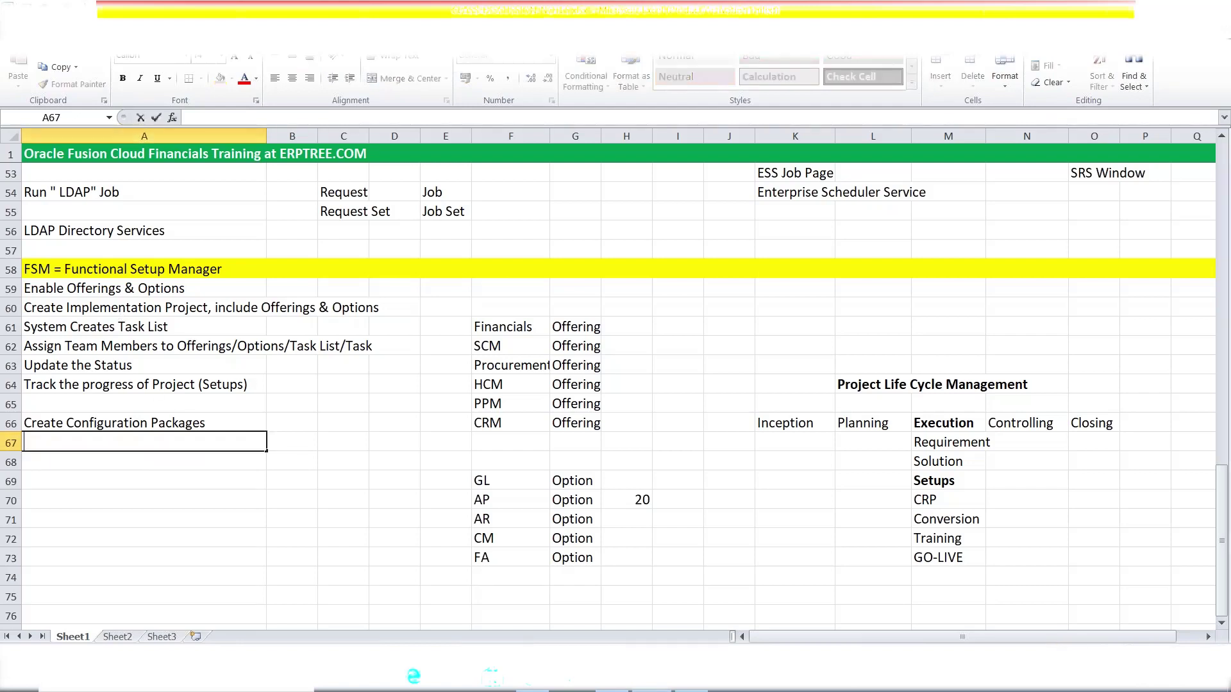
{"action": "left_click", "coordinate": [145, 308]}
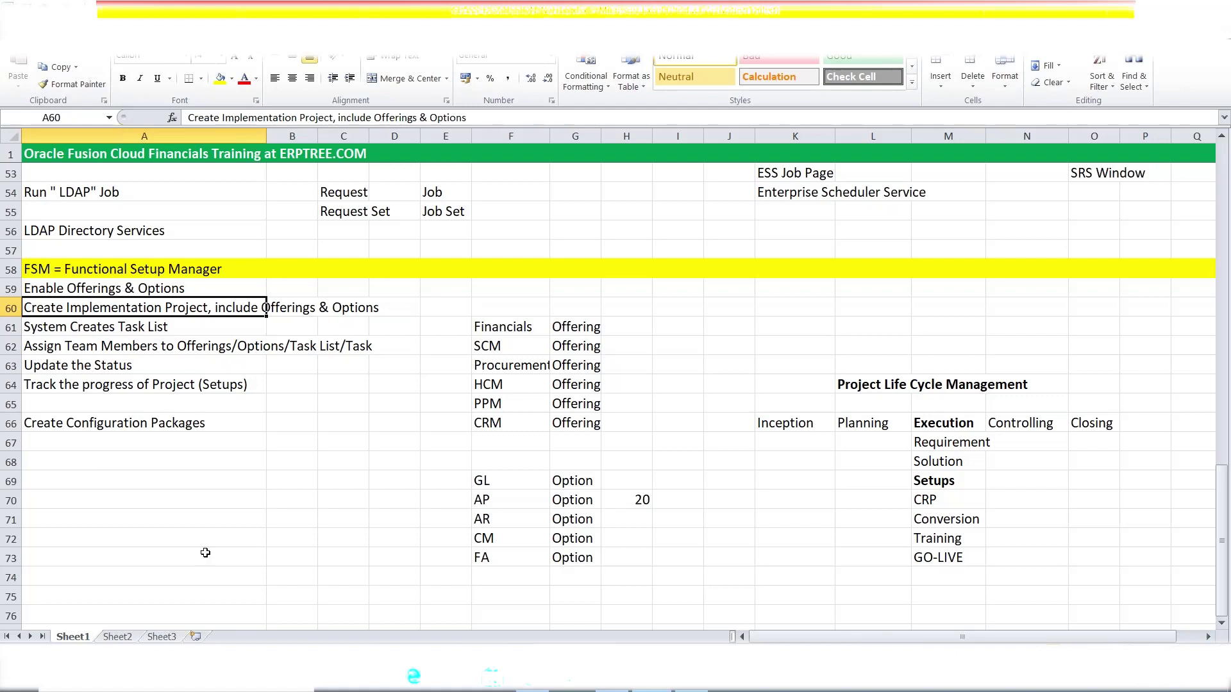
{"action": "left_click", "coordinate": [264, 538]}
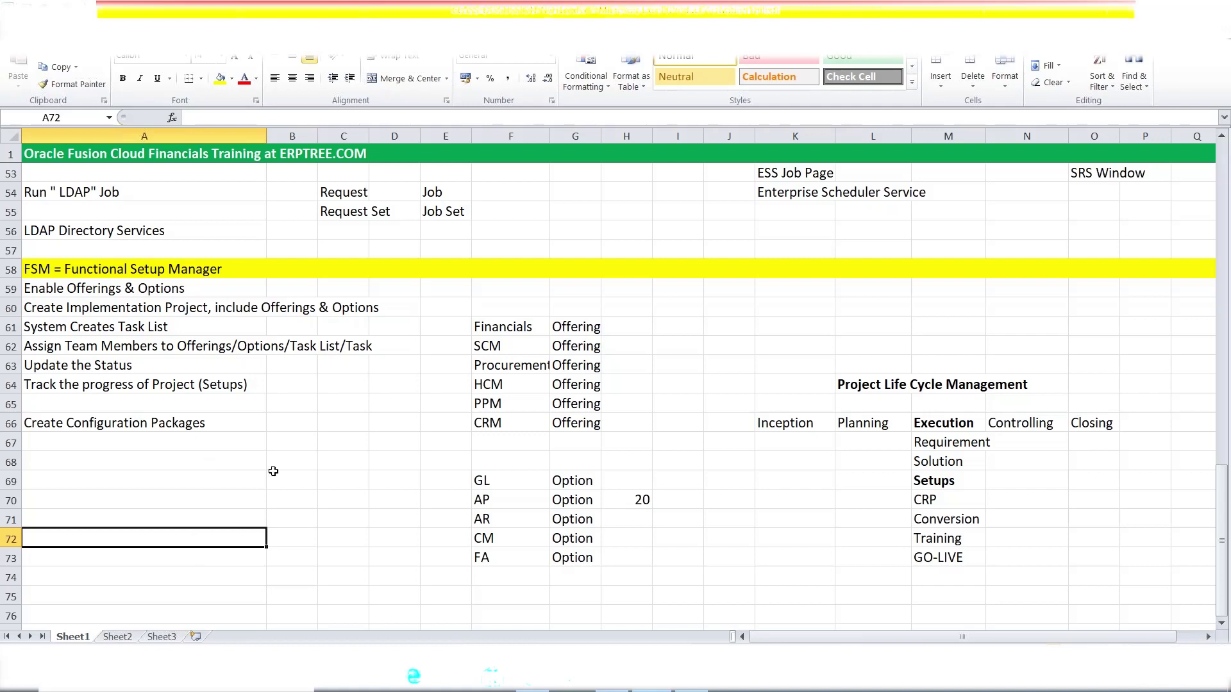
{"action": "left_click_drag", "start_coordinate": [493, 328], "coordinate": [569, 348]}
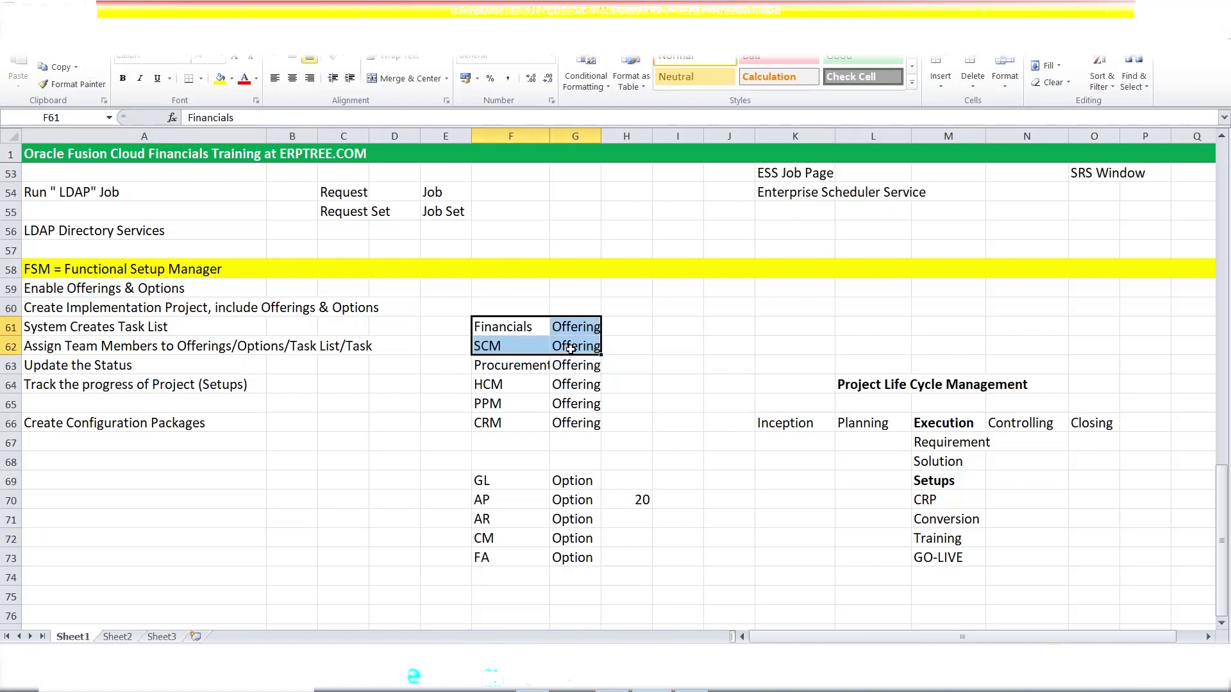
{"action": "left_click", "coordinate": [483, 384]}
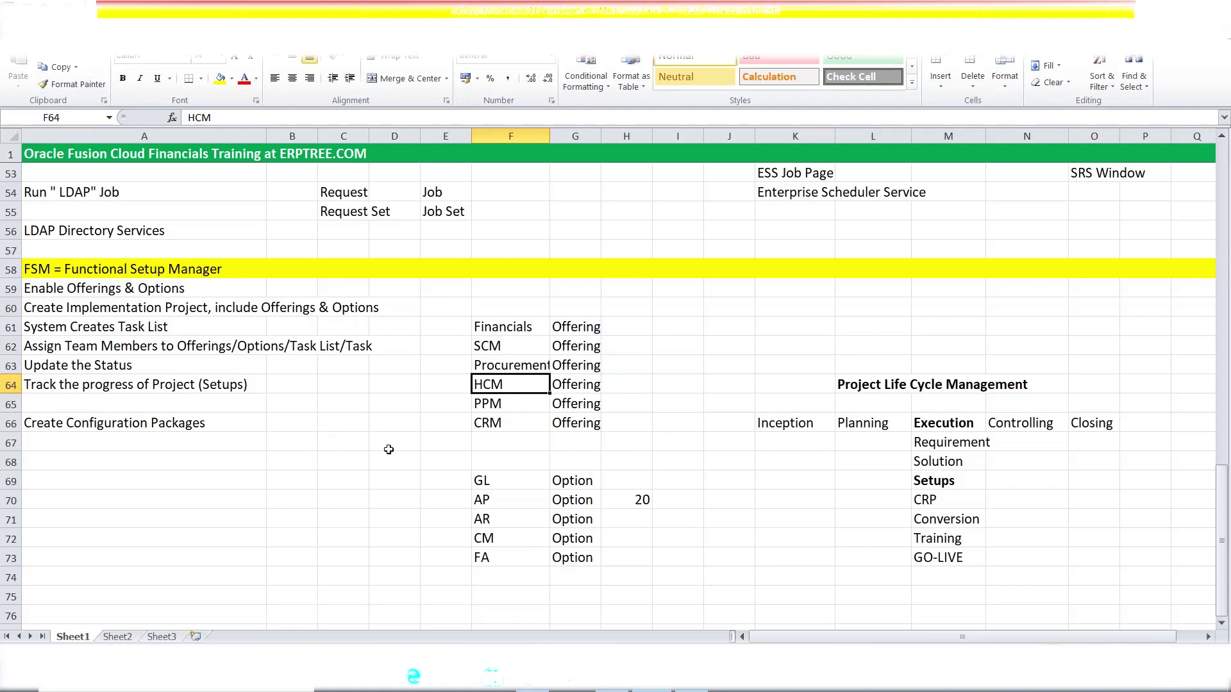
{"action": "left_click", "coordinate": [106, 477]}
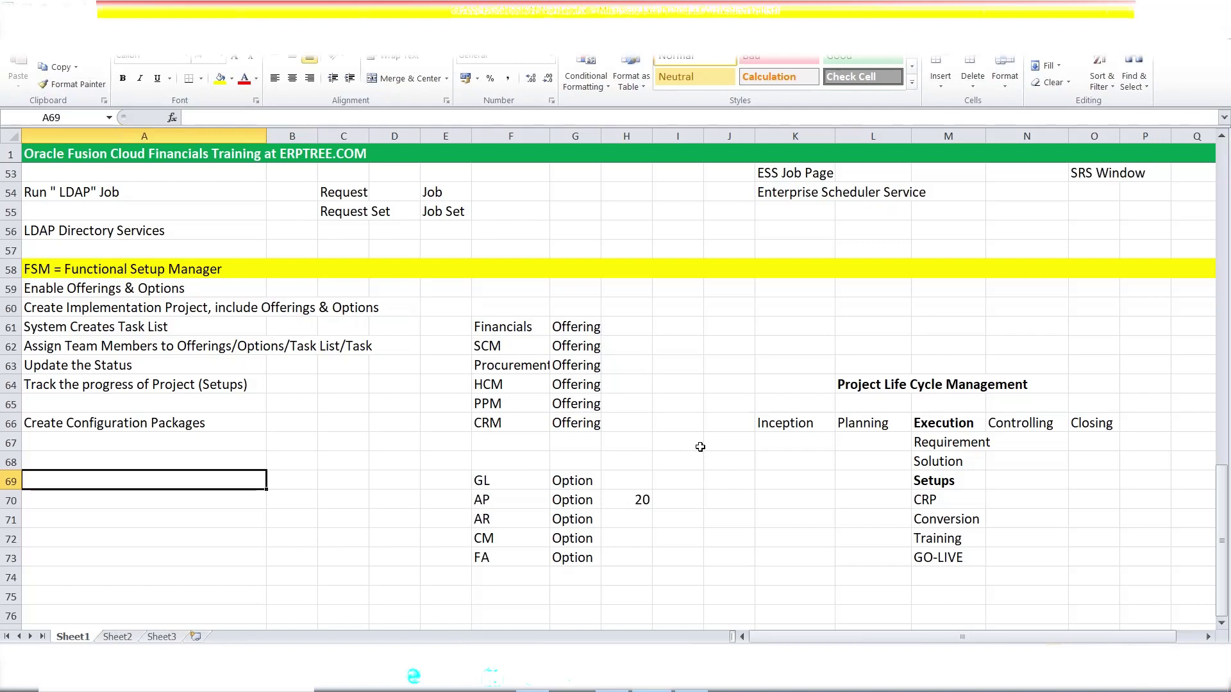
- Select A59:A66, the FSM steps from 'Enable Offerings & Options' to 'Create Configuration Packages'
{"action": "left_click", "coordinate": [144, 420]}
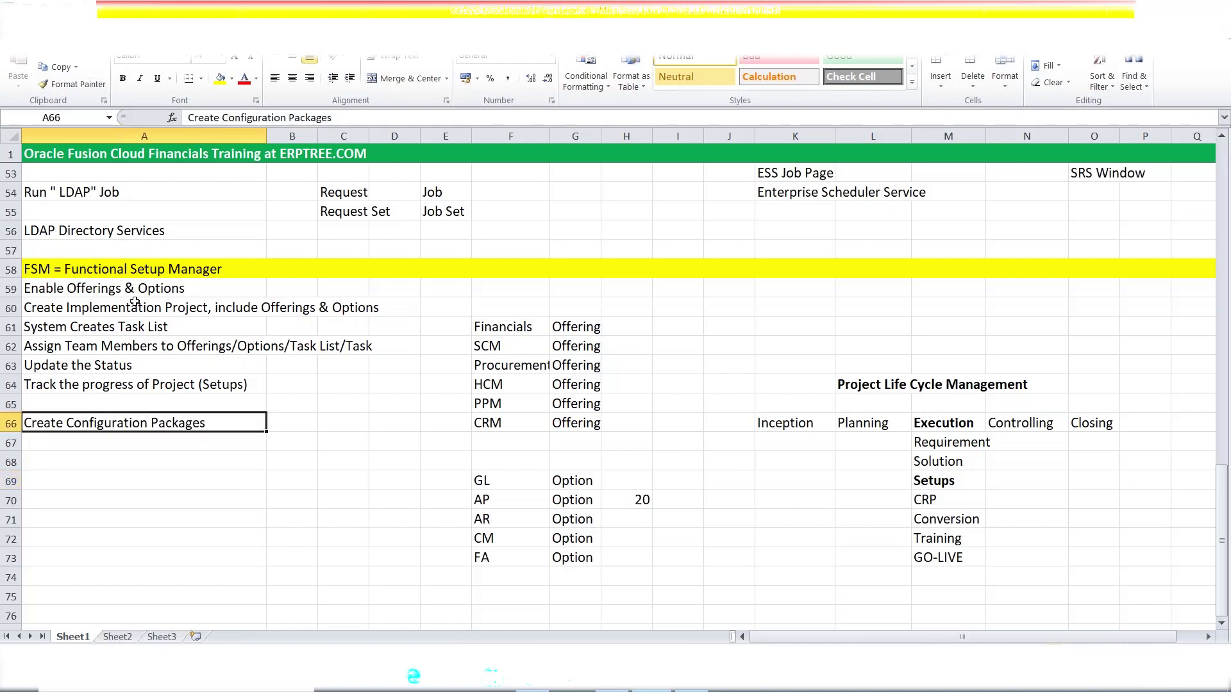
{"action": "left_click_drag", "start_coordinate": [133, 289], "coordinate": [145, 423]}
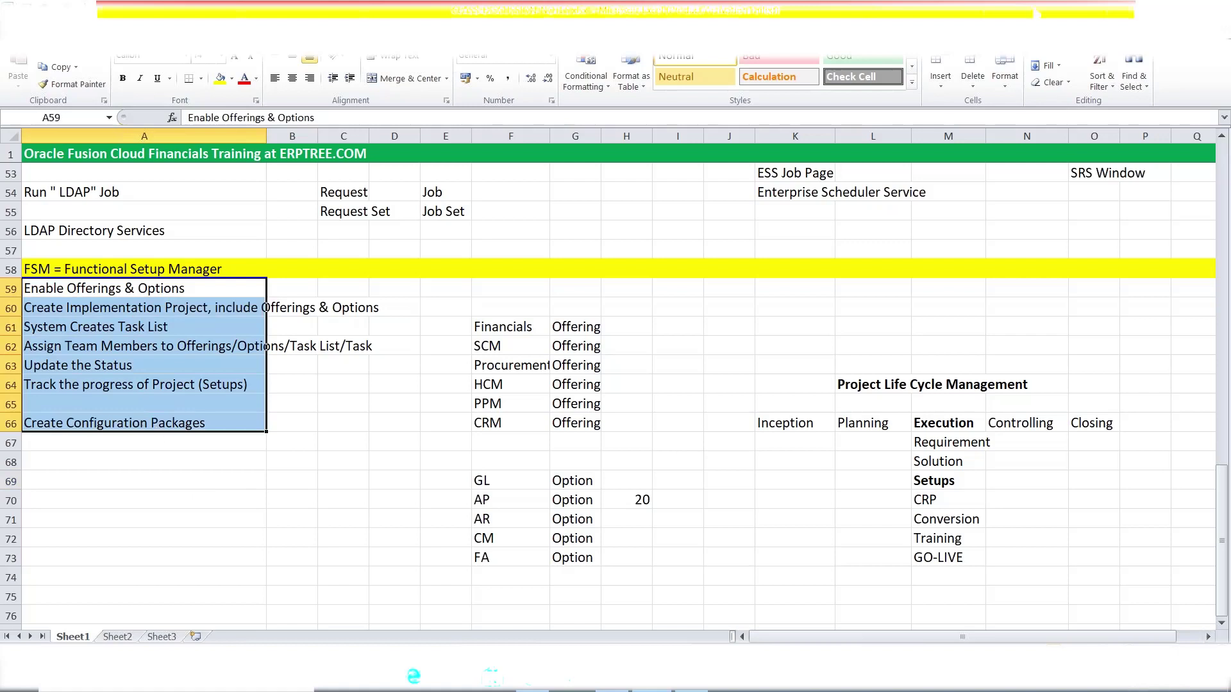
{"action": "left_click", "coordinate": [1149, 9]}
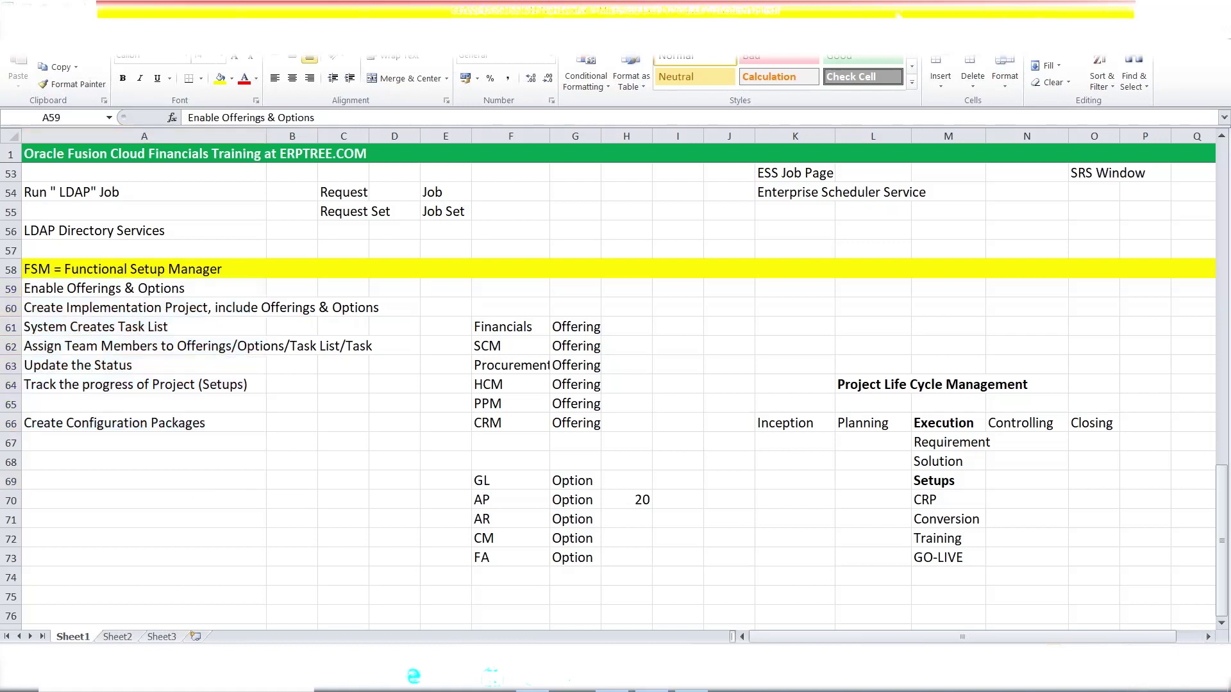
{"action": "left_click", "coordinate": [198, 445]}
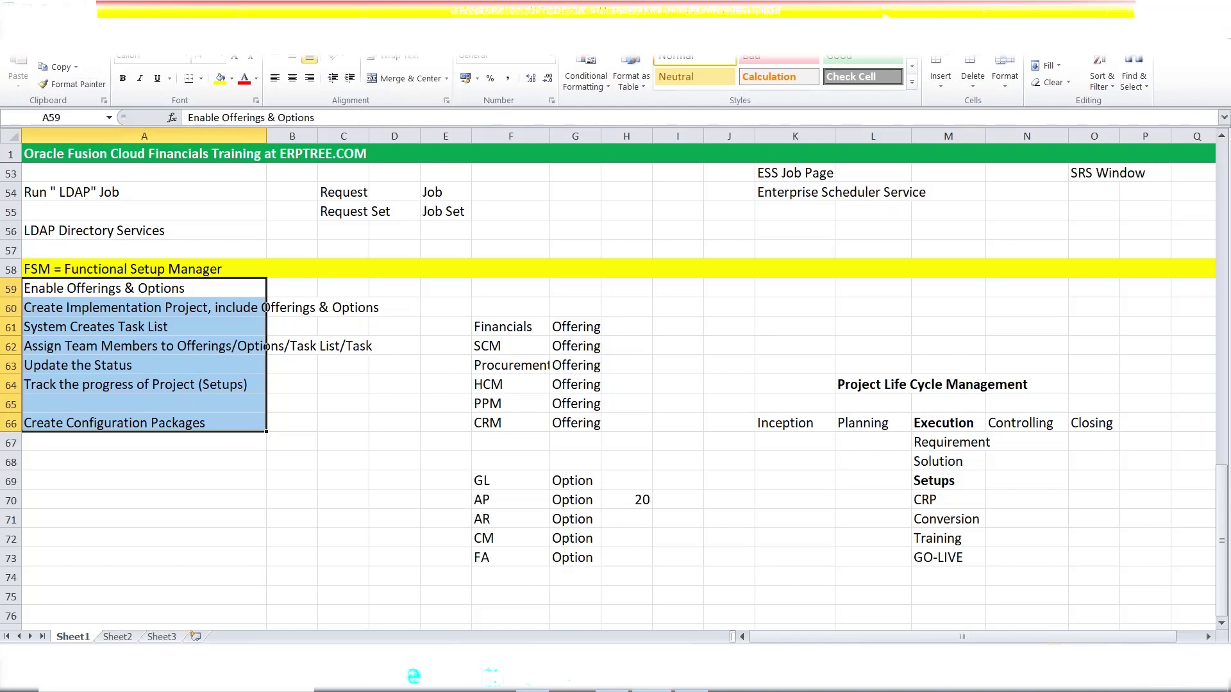
{"action": "left_click", "coordinate": [887, 15]}
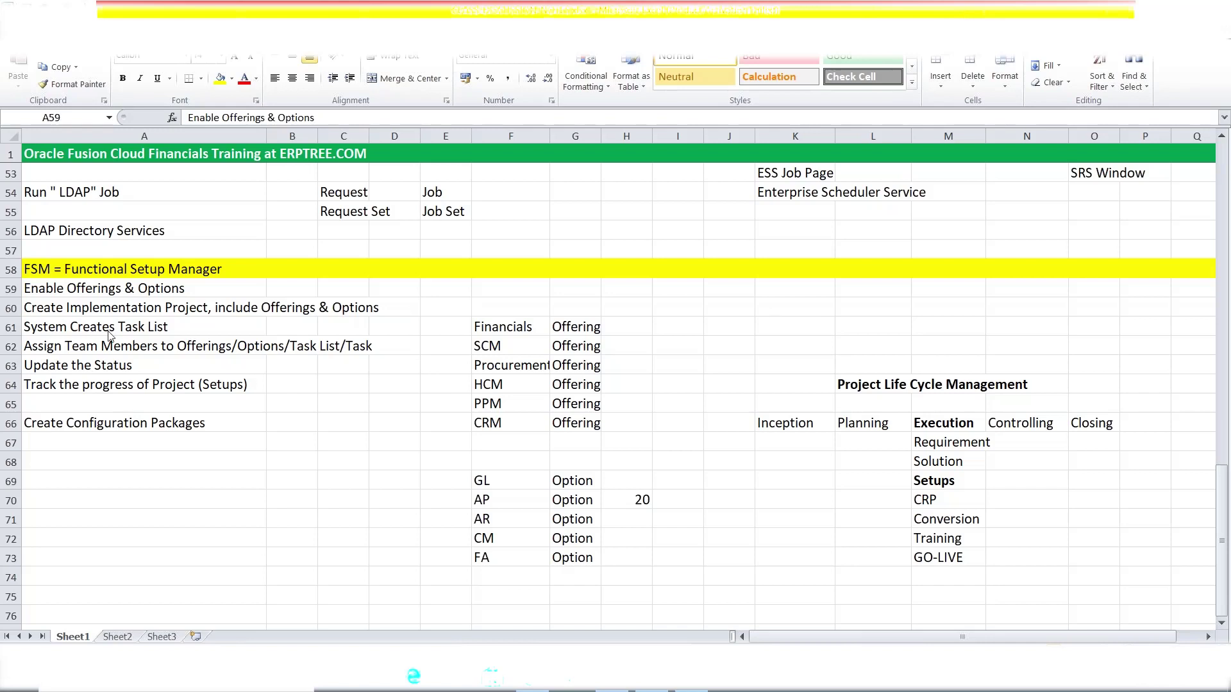
{"action": "left_click", "coordinate": [107, 292]}
{"action": "left_click", "coordinate": [107, 291]}
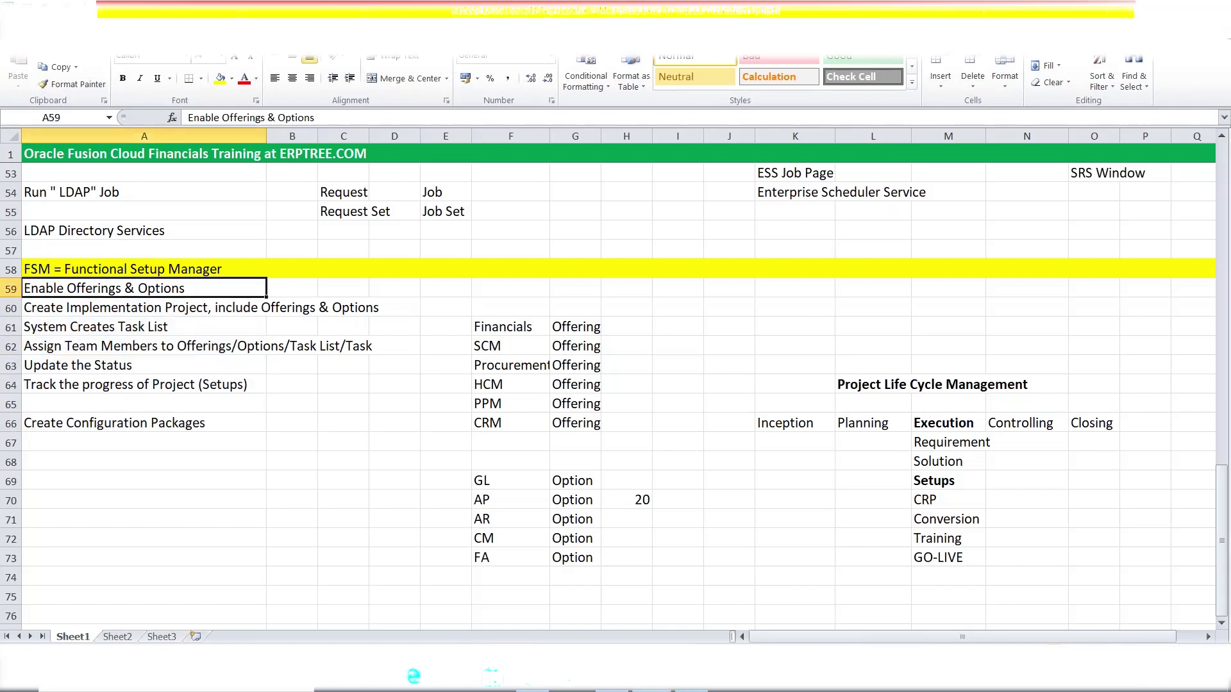
{"action": "left_click", "coordinate": [106, 305]}
{"action": "left_click_drag", "start_coordinate": [109, 291], "coordinate": [123, 422]}
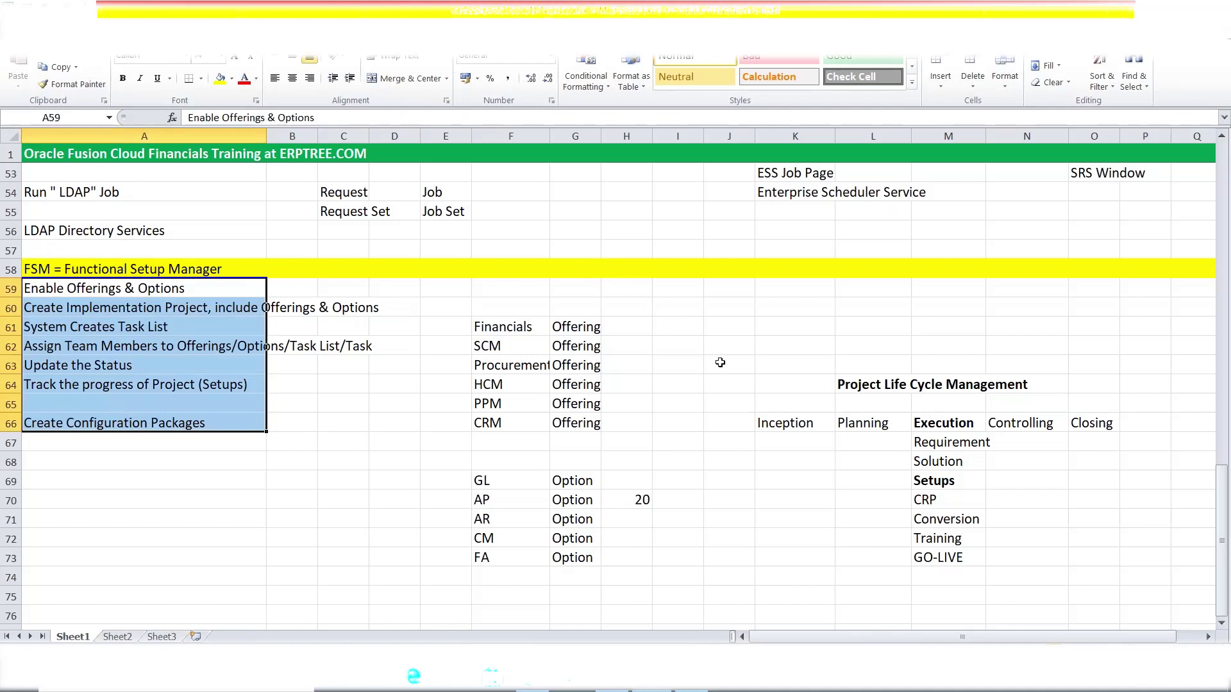
{"action": "left_click", "coordinate": [953, 10]}
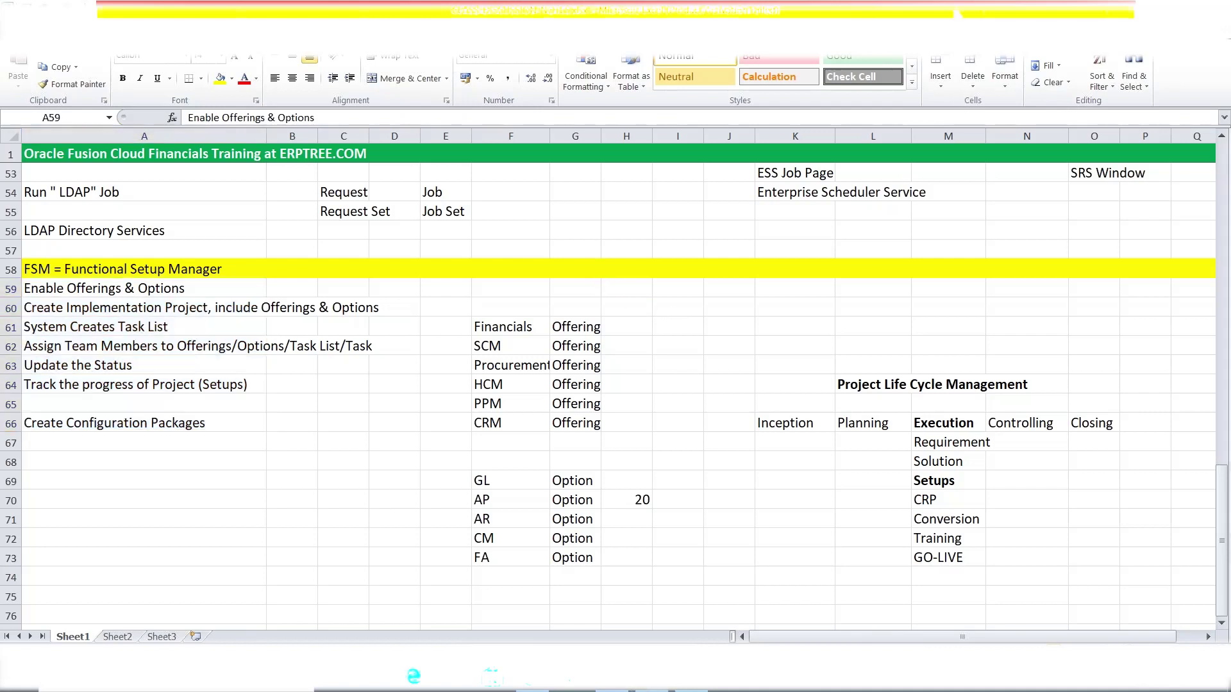